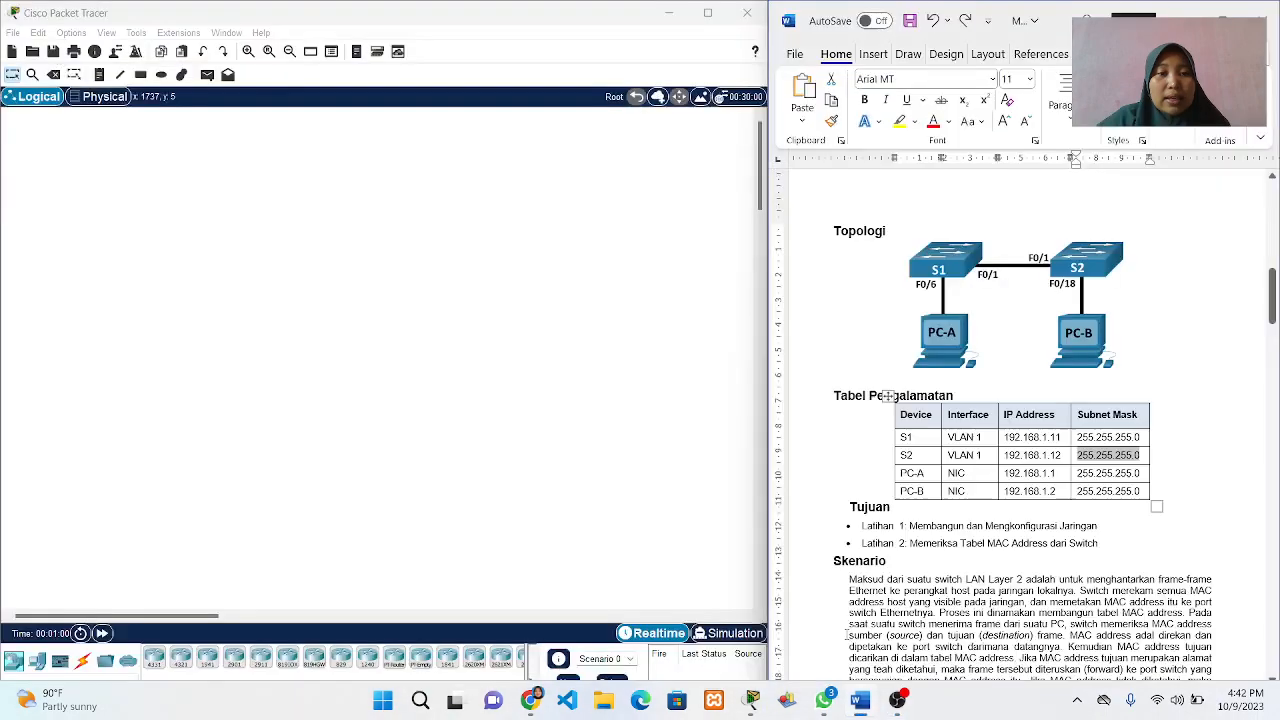
Read through the lab guide's topology, addressing table, objectives, scenario, device requirements and Latihan 1 steps.
{"action": "scroll", "coordinate": [996, 497], "scroll_direction": "down", "scroll_amount": 3}
{"action": "scroll", "coordinate": [996, 497], "scroll_direction": "up", "scroll_amount": 6}
{"action": "scroll", "coordinate": [996, 497], "scroll_direction": "up", "scroll_amount": 6}
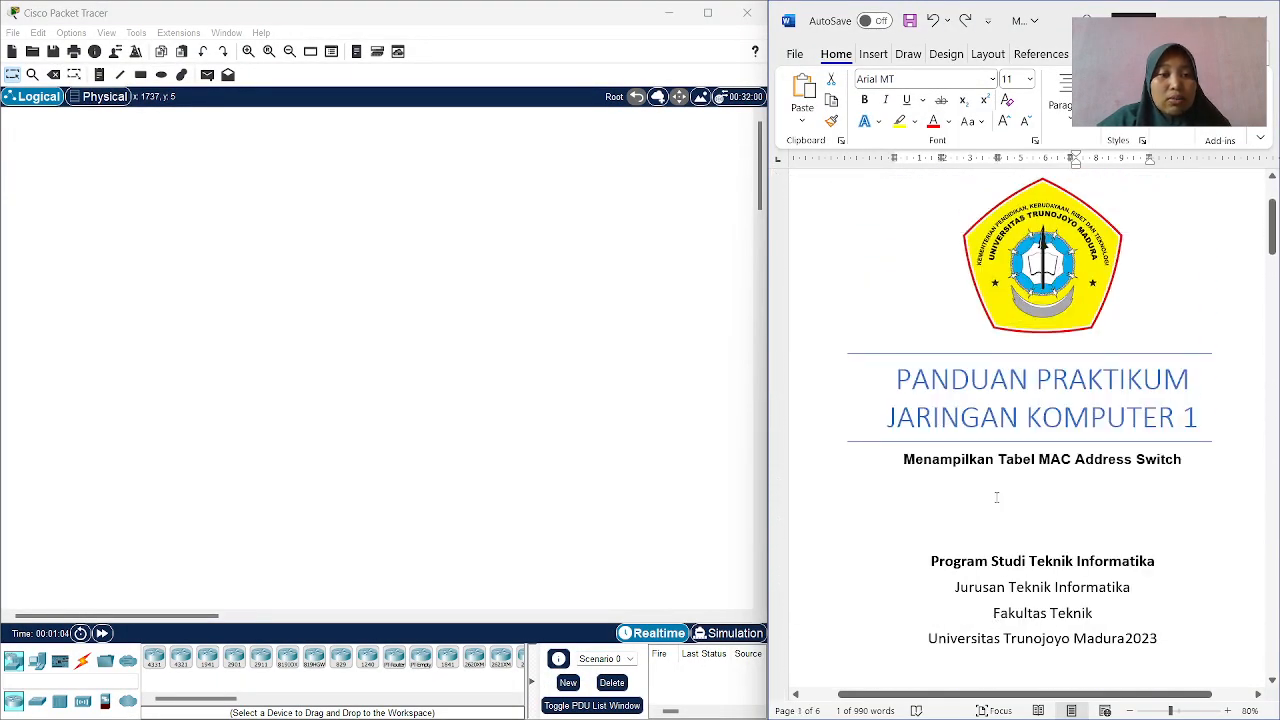
{"action": "scroll", "coordinate": [996, 497], "scroll_direction": "down", "scroll_amount": 1}
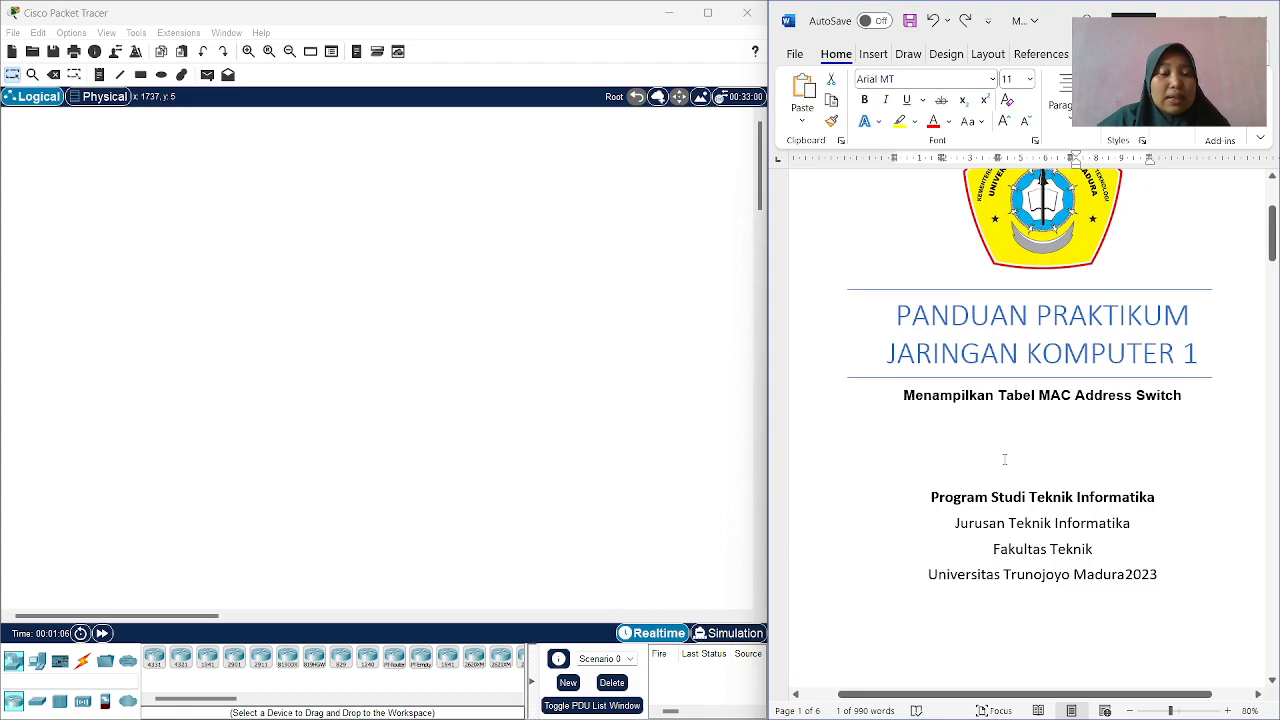
{"action": "scroll", "coordinate": [1043, 520], "scroll_direction": "down", "scroll_amount": 10}
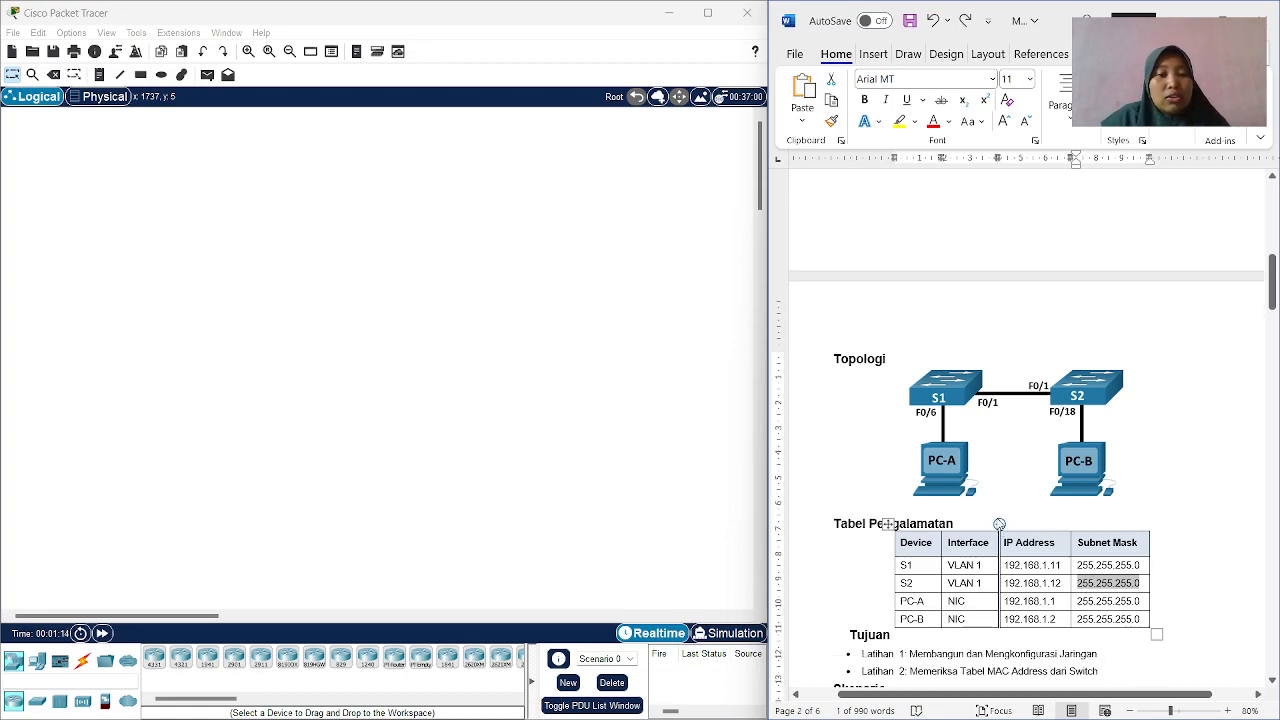
{"action": "scroll", "coordinate": [1001, 457], "scroll_direction": "up", "scroll_amount": 1}
{"action": "scroll", "coordinate": [1002, 455], "scroll_direction": "down", "scroll_amount": 3}
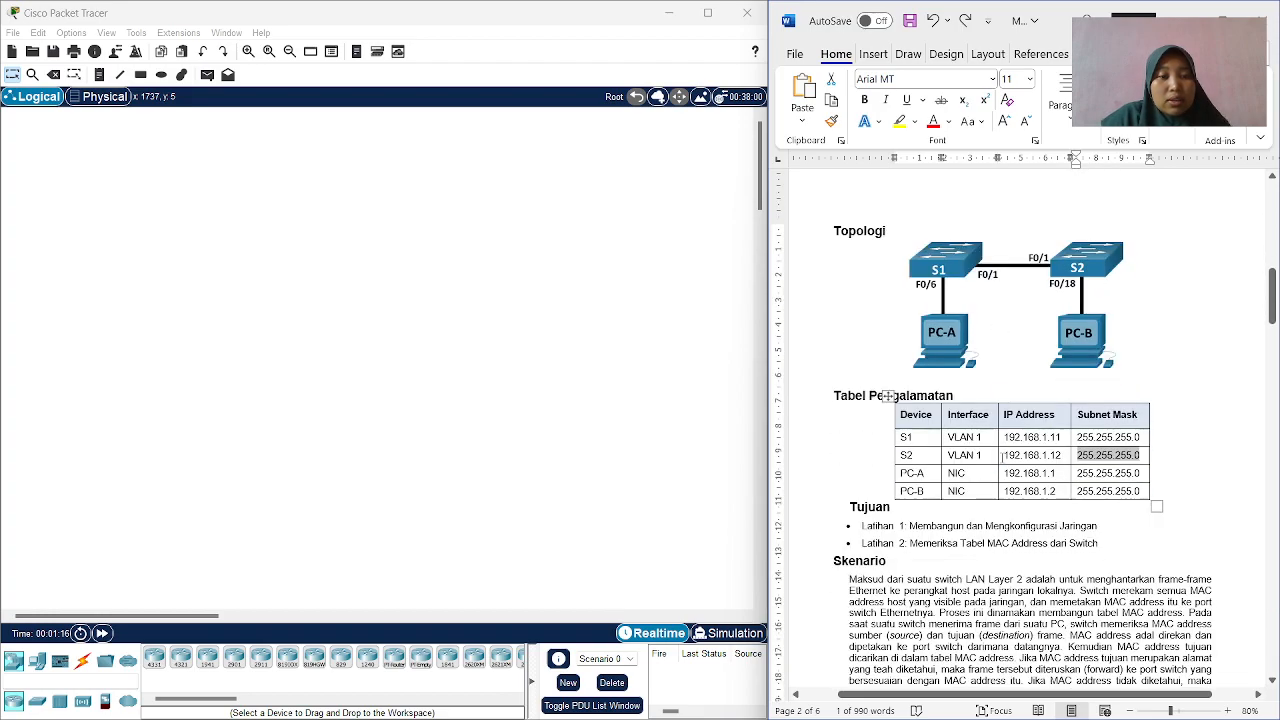
{"action": "scroll", "coordinate": [1002, 455], "scroll_direction": "down", "scroll_amount": 1}
{"action": "left_click", "coordinate": [960, 348]}
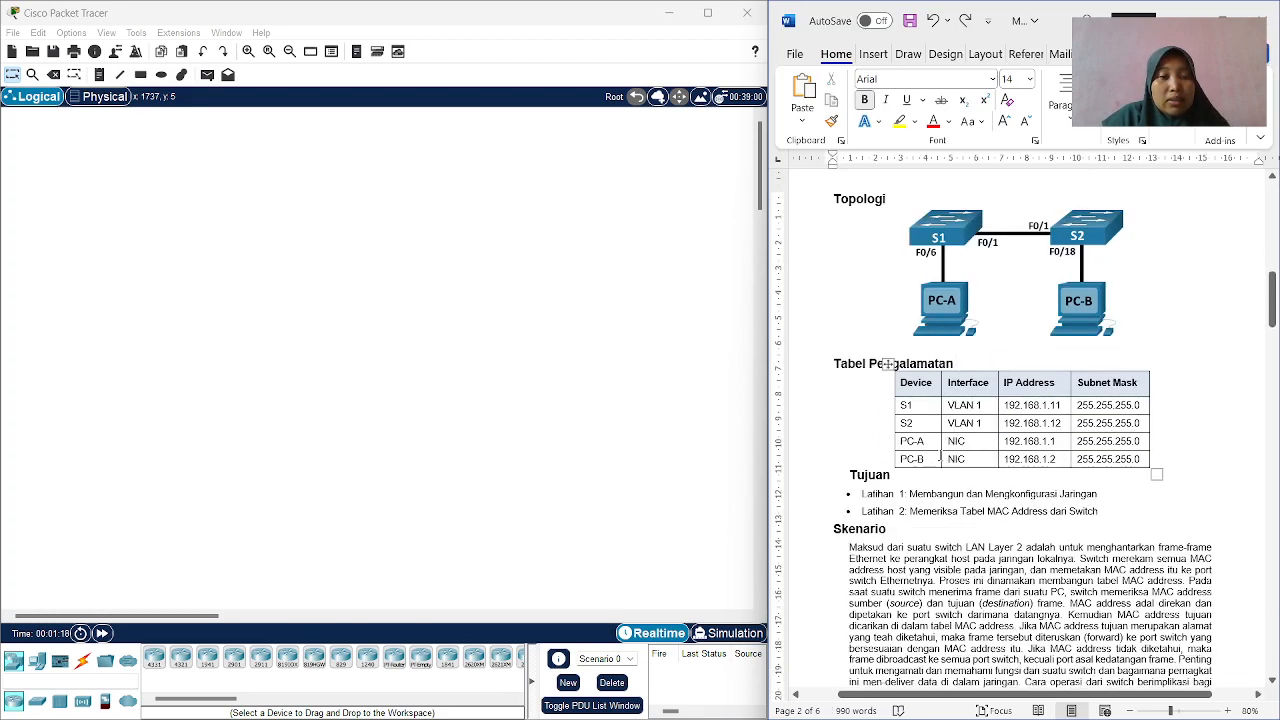
{"action": "scroll", "coordinate": [889, 472], "scroll_direction": "down", "scroll_amount": 2}
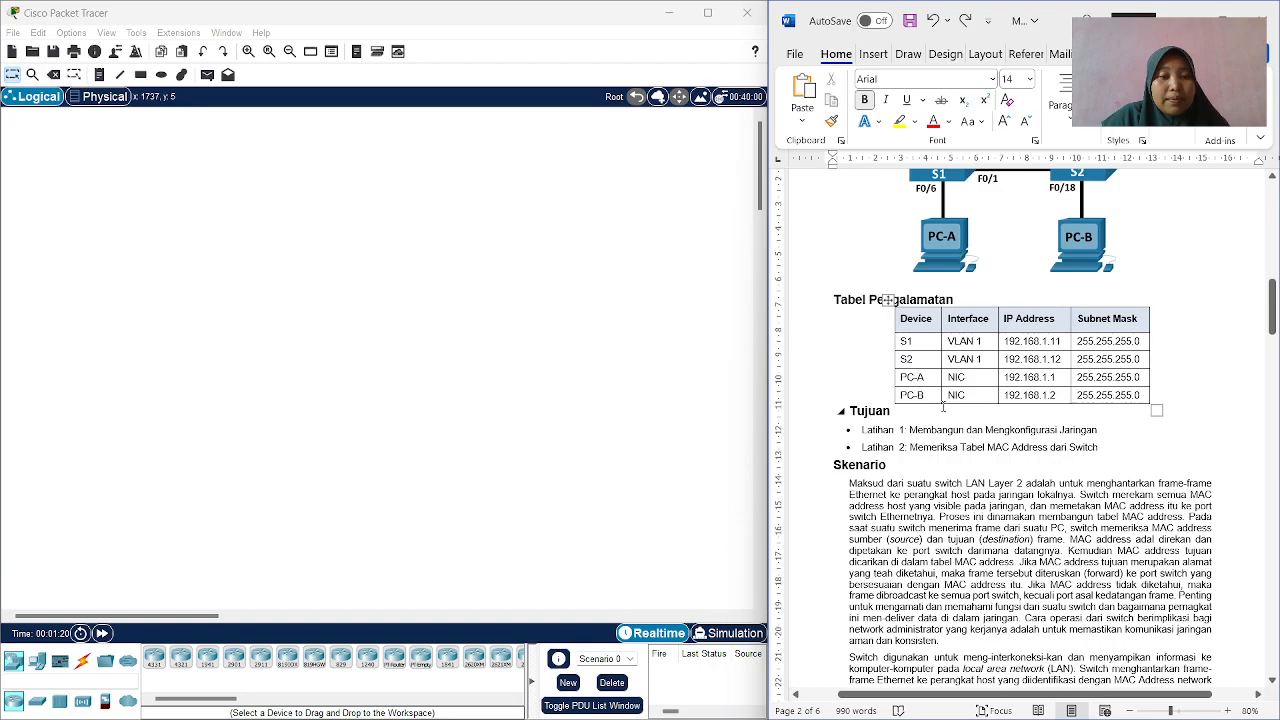
{"action": "scroll", "coordinate": [937, 435], "scroll_direction": "down", "scroll_amount": 2}
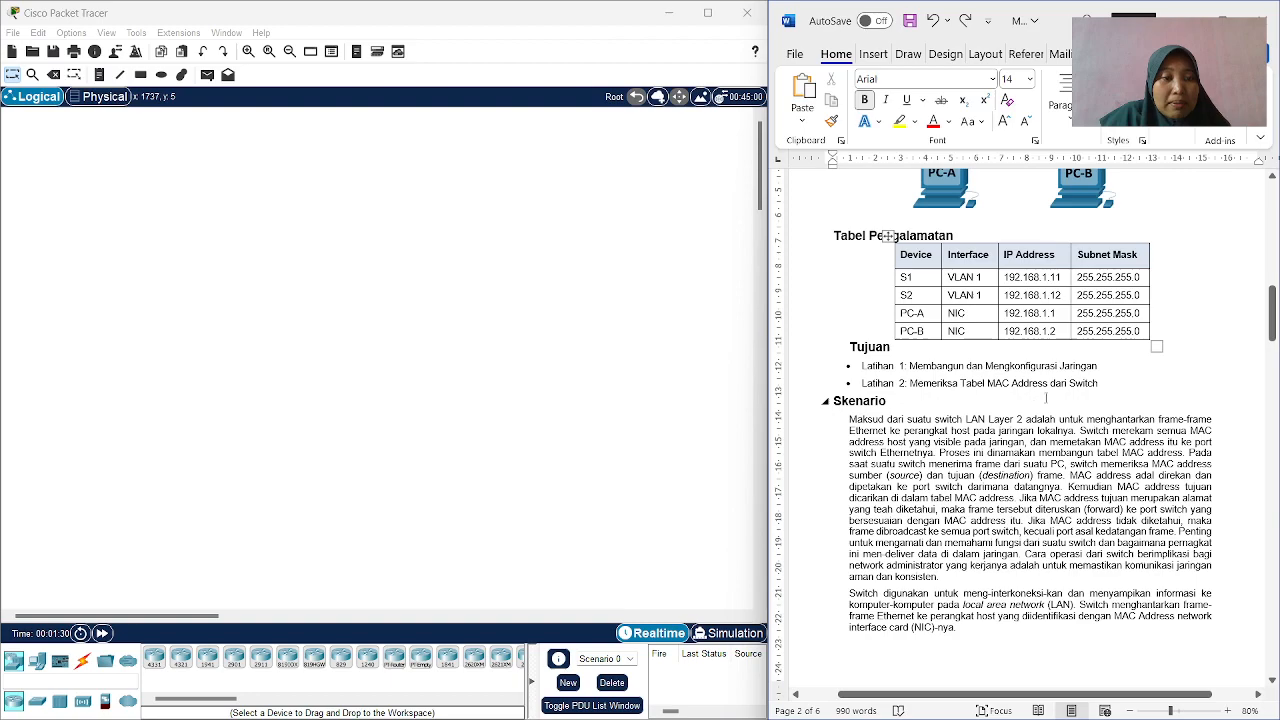
{"action": "scroll", "coordinate": [1070, 398], "scroll_direction": "down", "scroll_amount": 10}
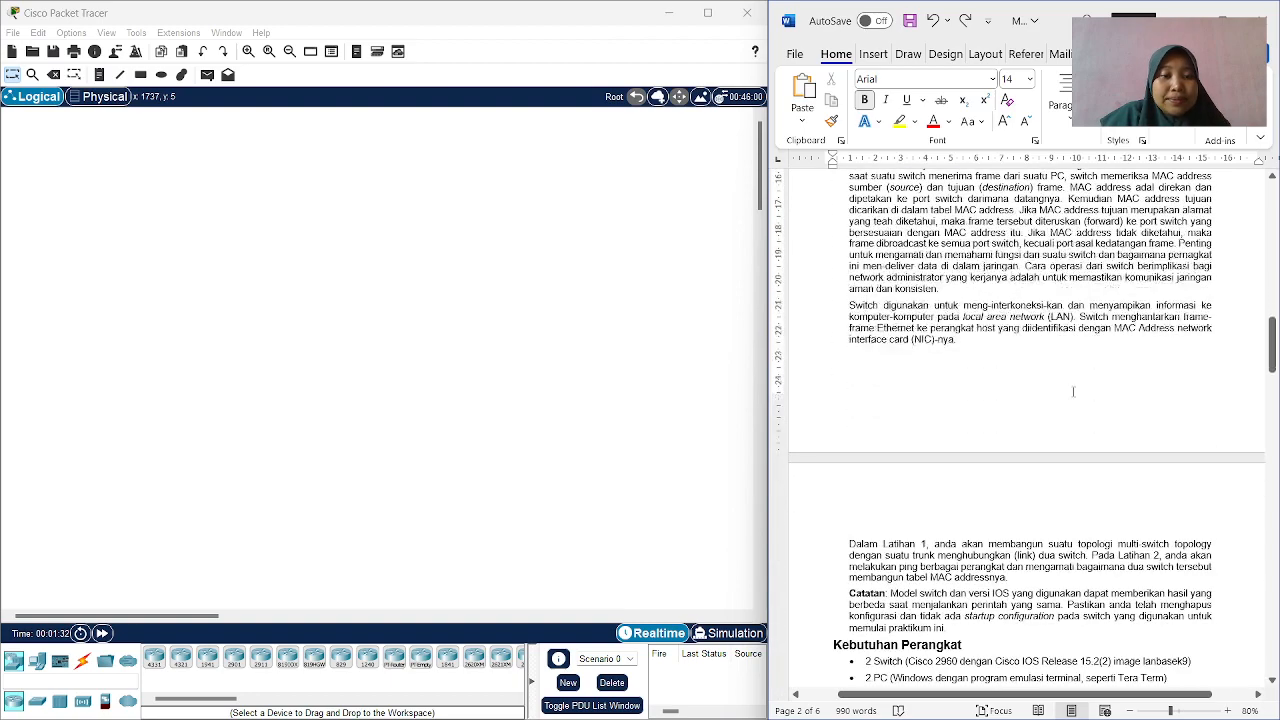
{"action": "scroll", "coordinate": [1072, 395], "scroll_direction": "down", "scroll_amount": 5}
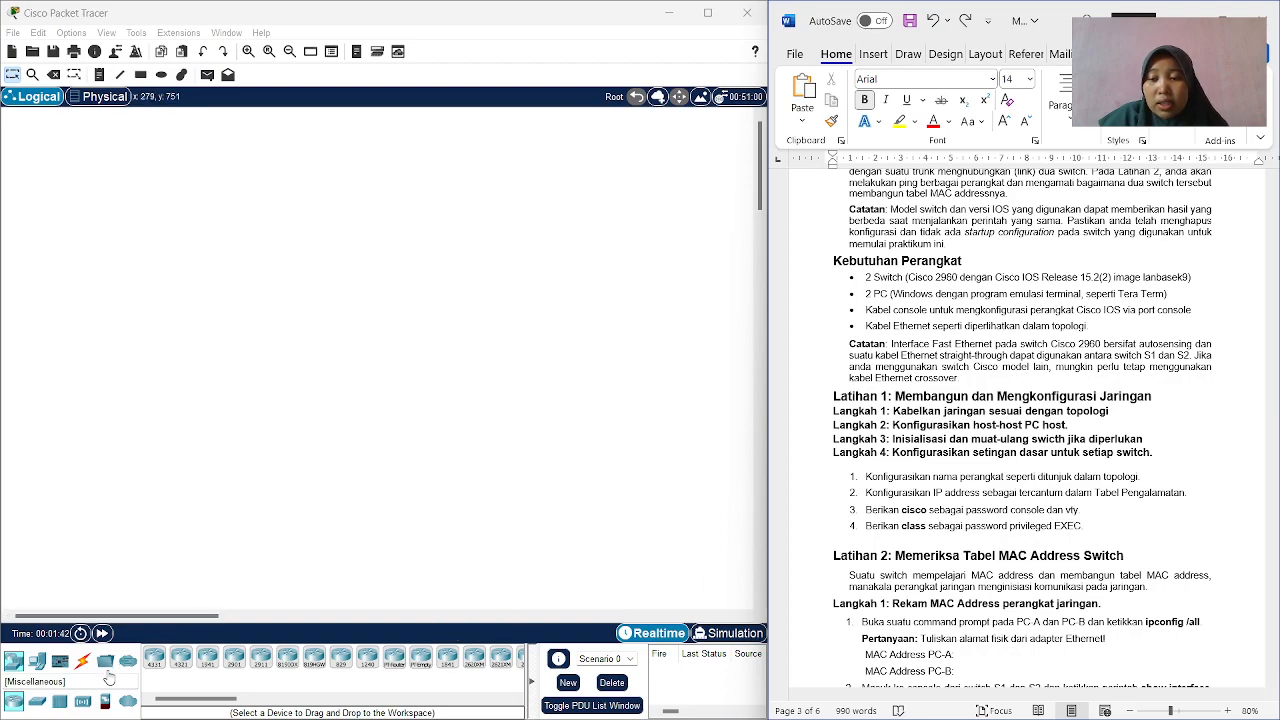
Place two 2960 switches side by side in the upper part of the logical workspace.
{"action": "left_click", "coordinate": [37, 701]}
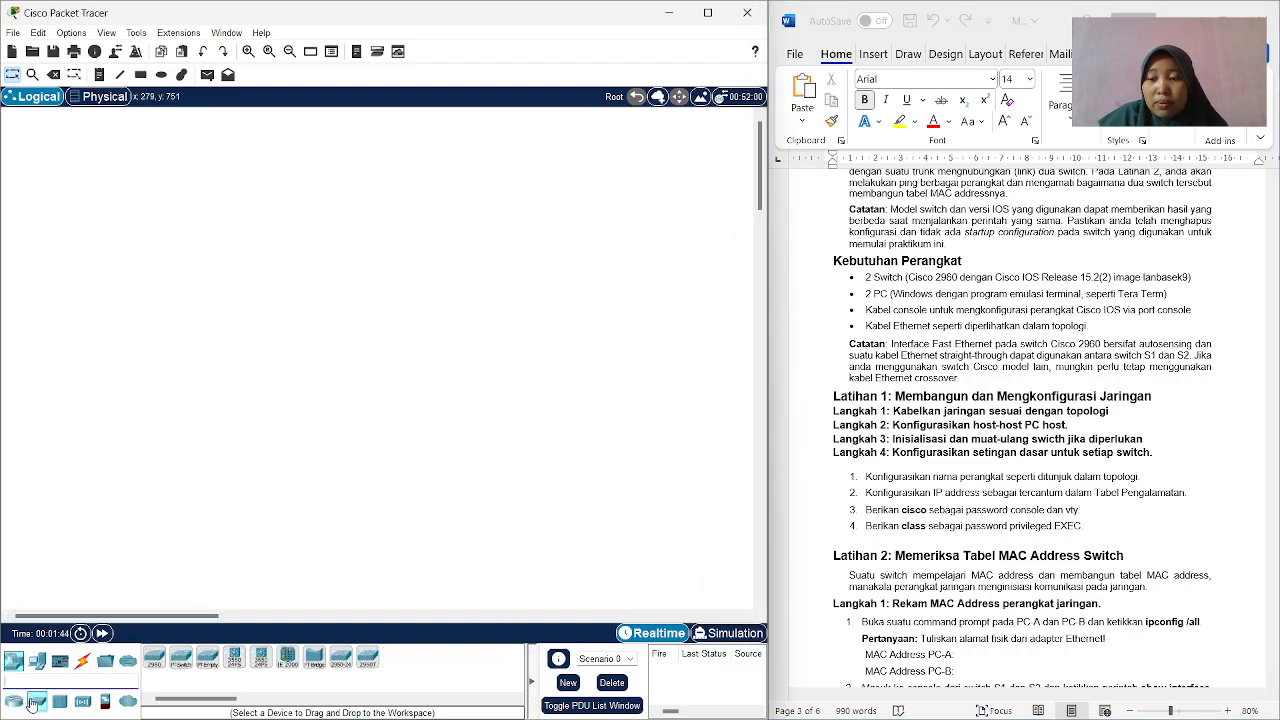
{"action": "left_click_drag", "start_coordinate": [153, 668], "coordinate": [176, 254]}
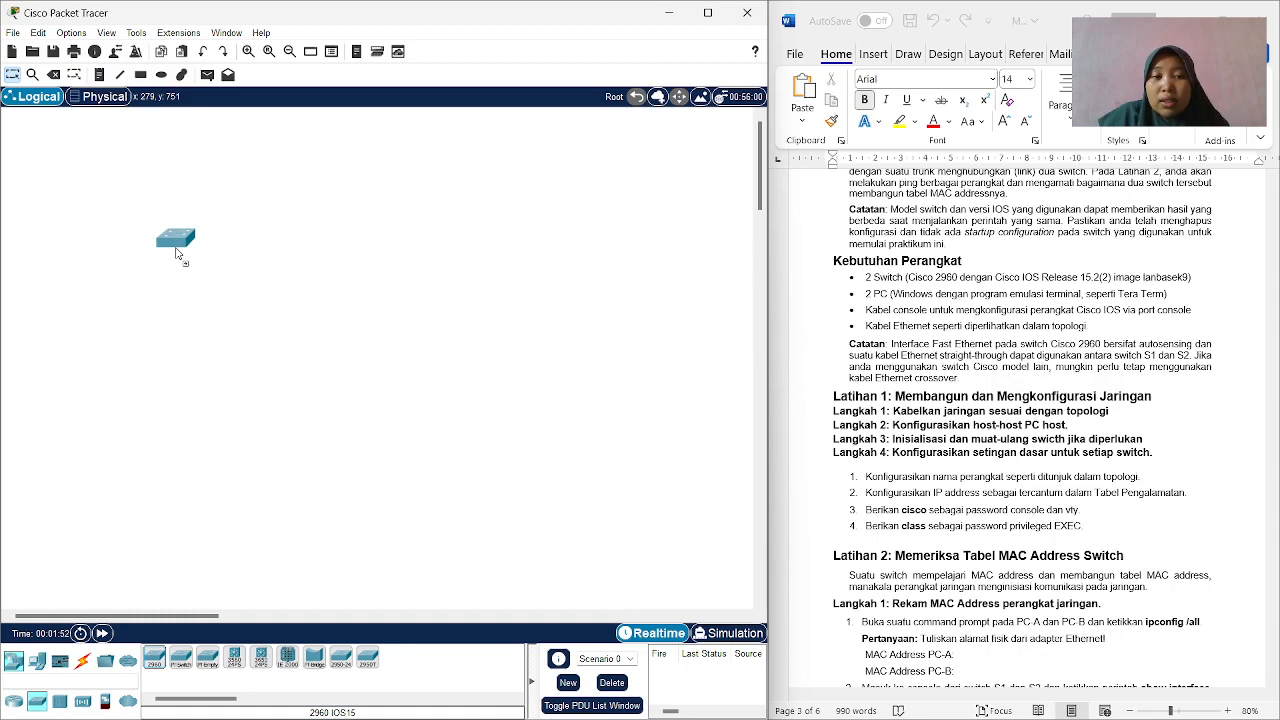
{"action": "left_click", "coordinate": [176, 253]}
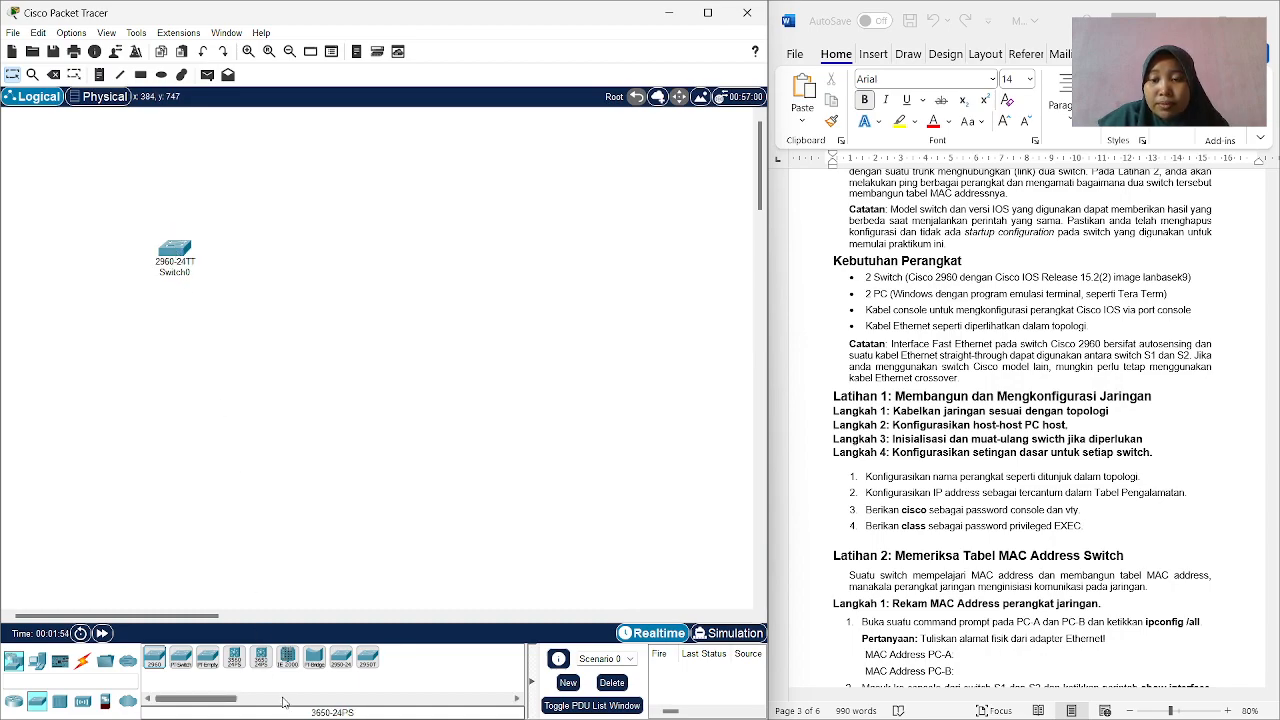
{"action": "left_click_drag", "start_coordinate": [155, 660], "coordinate": [366, 270]}
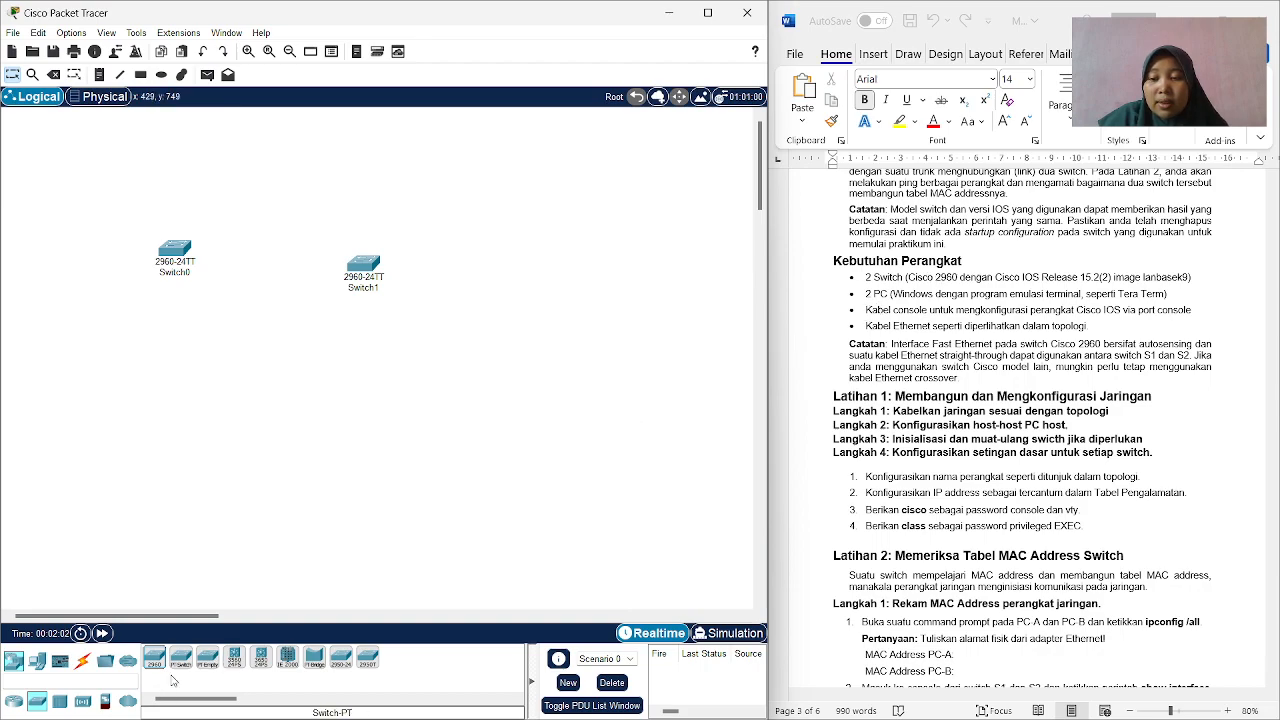
Add two PC end devices to the workspace, one below each switch.
{"action": "left_click", "coordinate": [37, 660]}
{"action": "left_click_drag", "start_coordinate": [154, 660], "coordinate": [176, 466]}
{"action": "left_click_drag", "start_coordinate": [152, 656], "coordinate": [367, 472]}
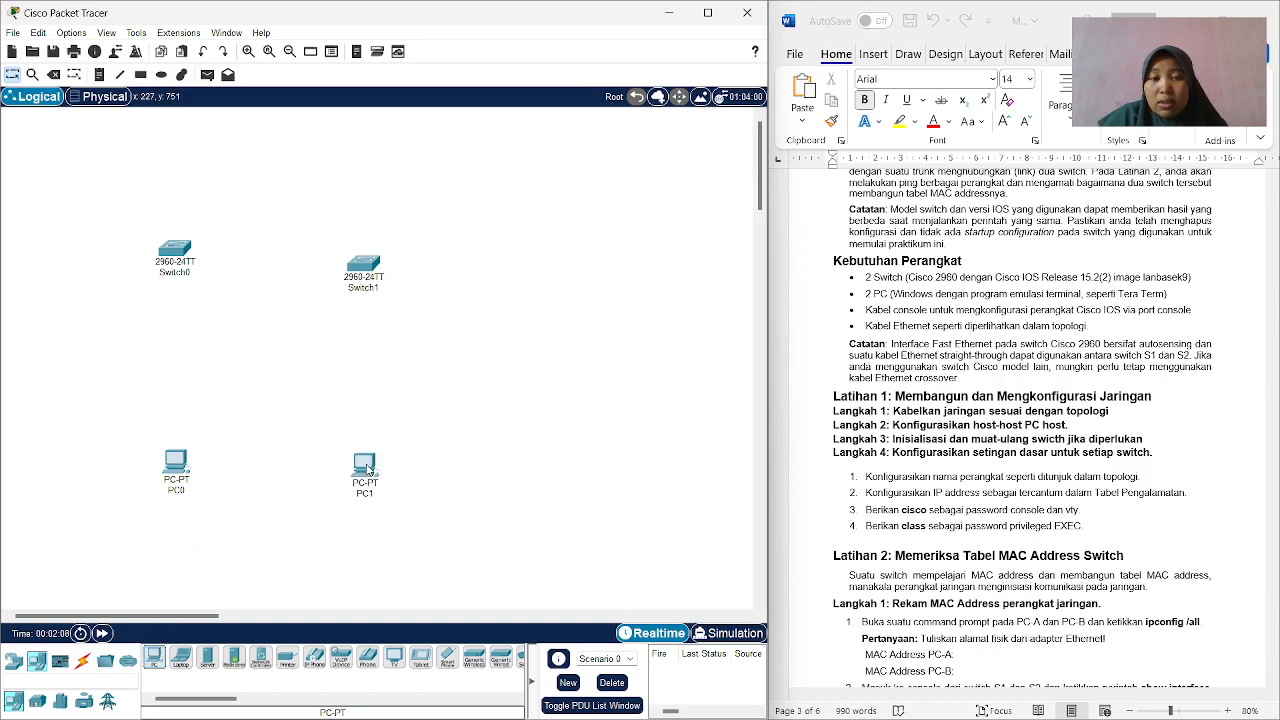
Rename the first switch S1 and the second switch S2.
{"action": "left_click", "coordinate": [185, 275]}
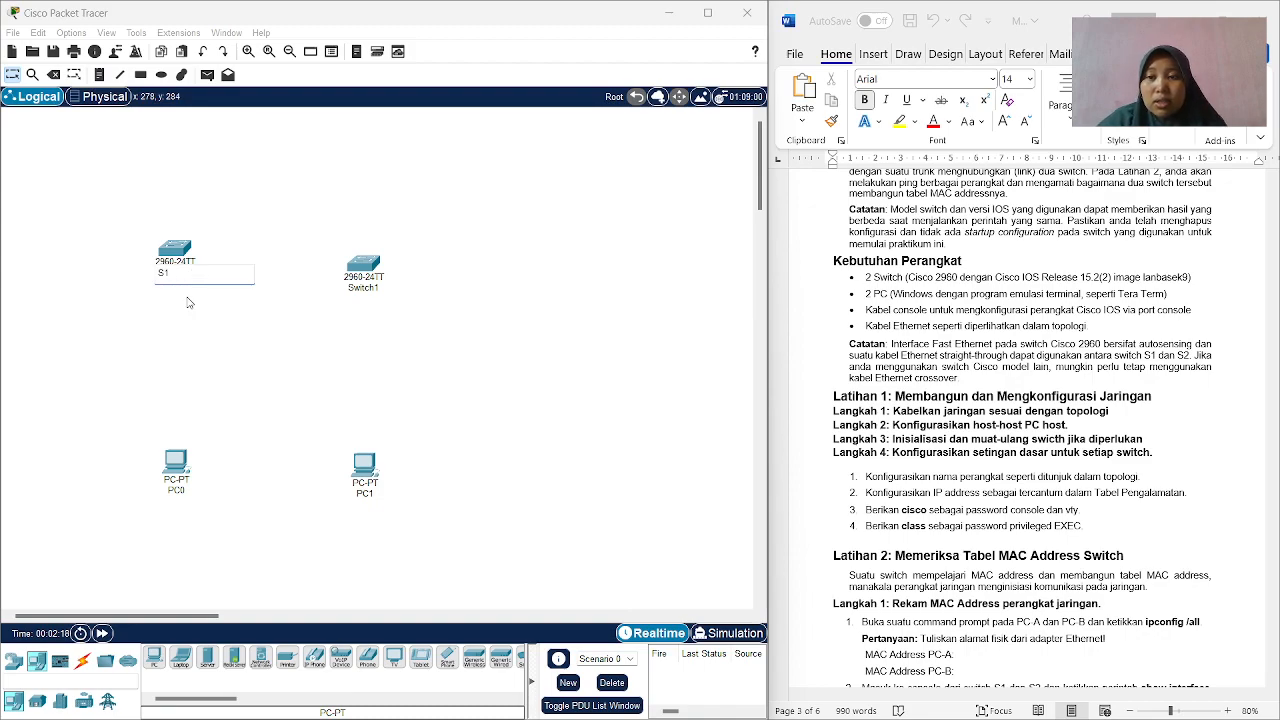
{"action": "left_click", "coordinate": [385, 294]}
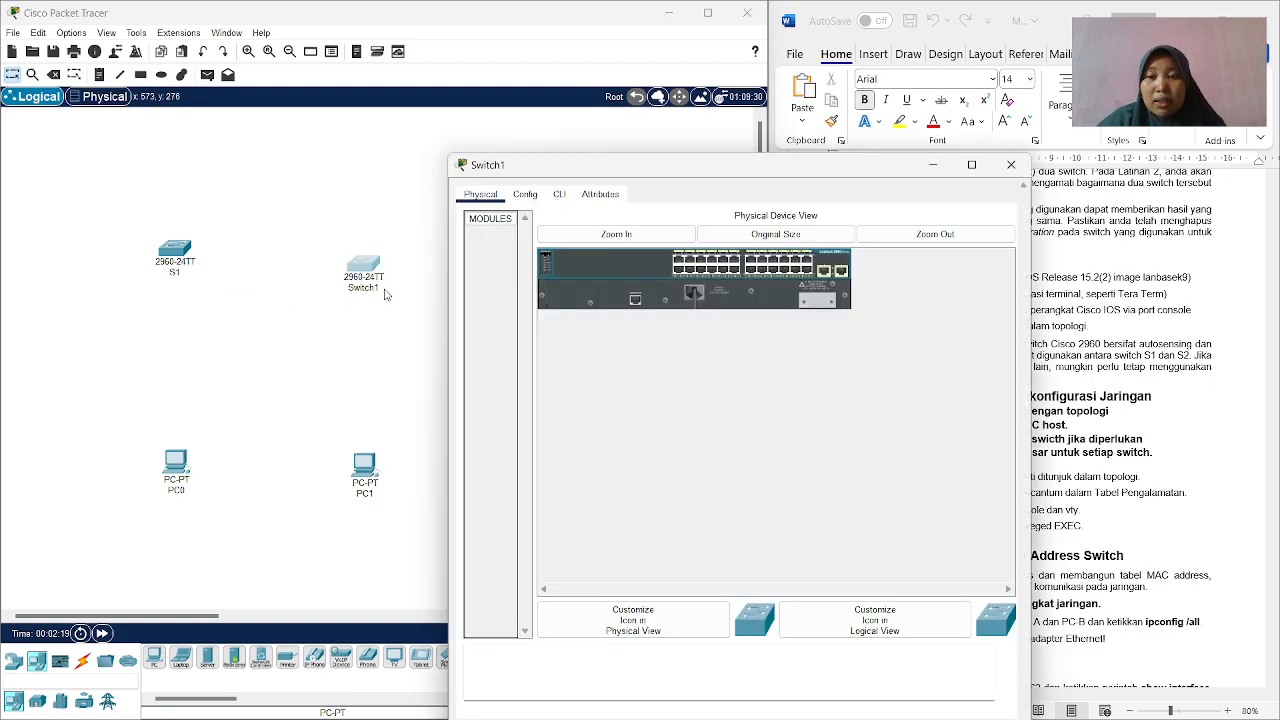
{"action": "left_click", "coordinate": [1011, 140]}
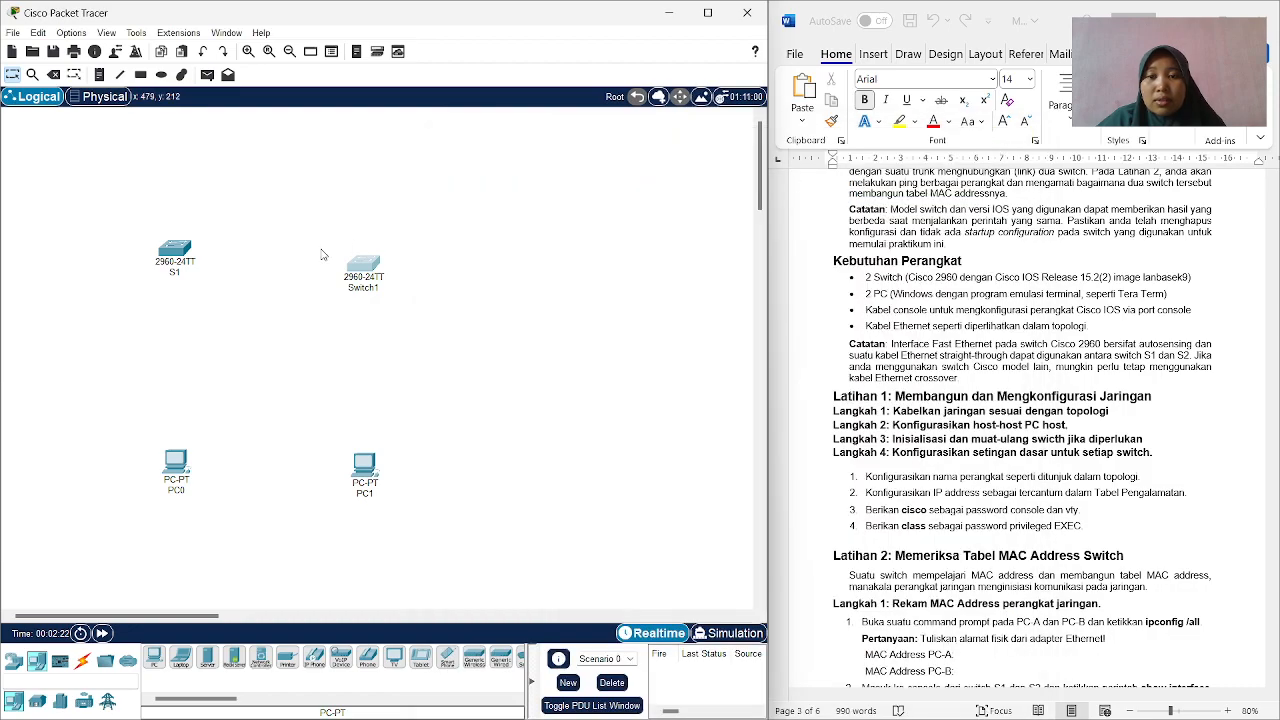
{"action": "left_click", "coordinate": [375, 290]}
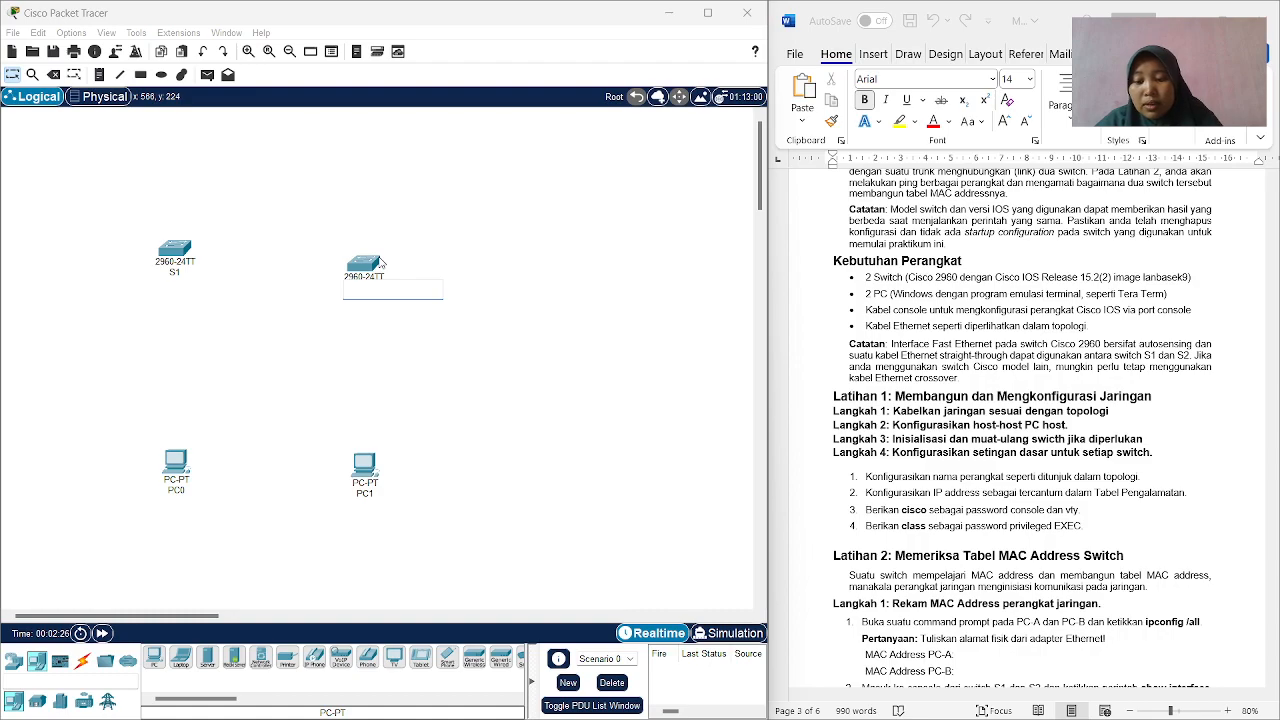
{"action": "left_click", "coordinate": [348, 384]}
Rename the PC below S1 as PC-A and the PC below S2 as PC-B.
{"action": "left_click", "coordinate": [176, 491]}
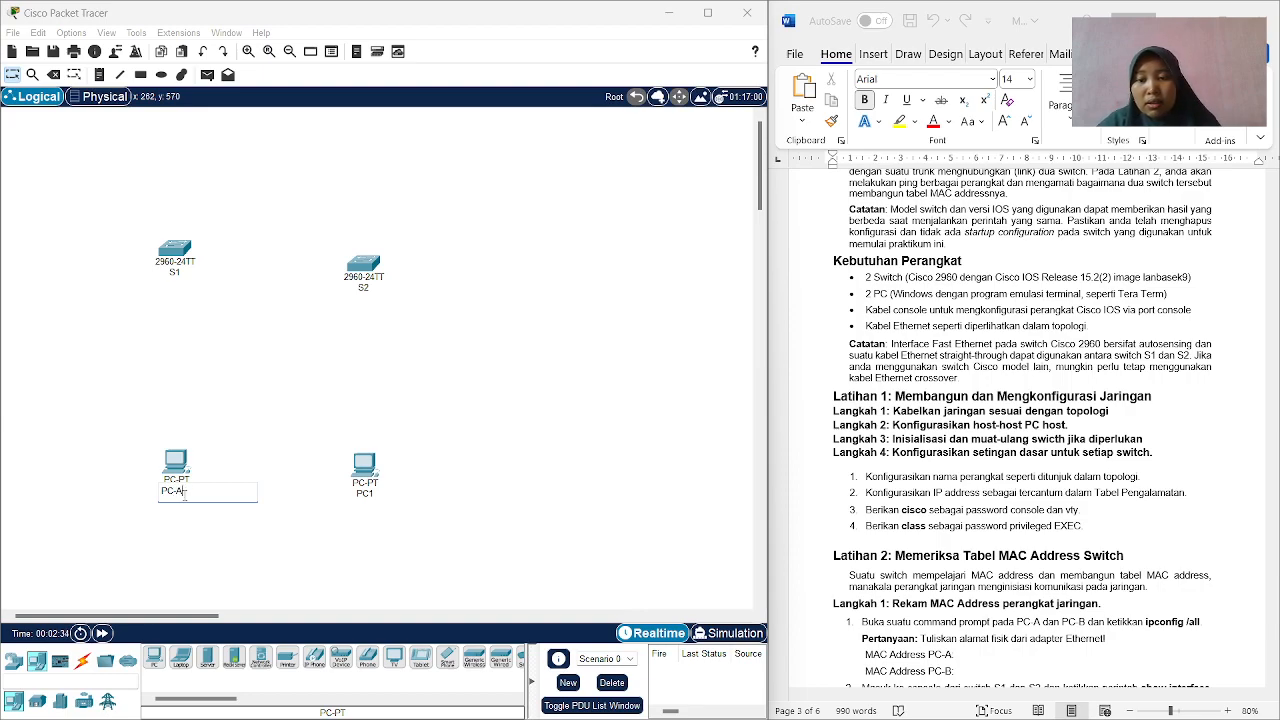
{"action": "left_click", "coordinate": [284, 539]}
{"action": "left_click", "coordinate": [375, 493]}
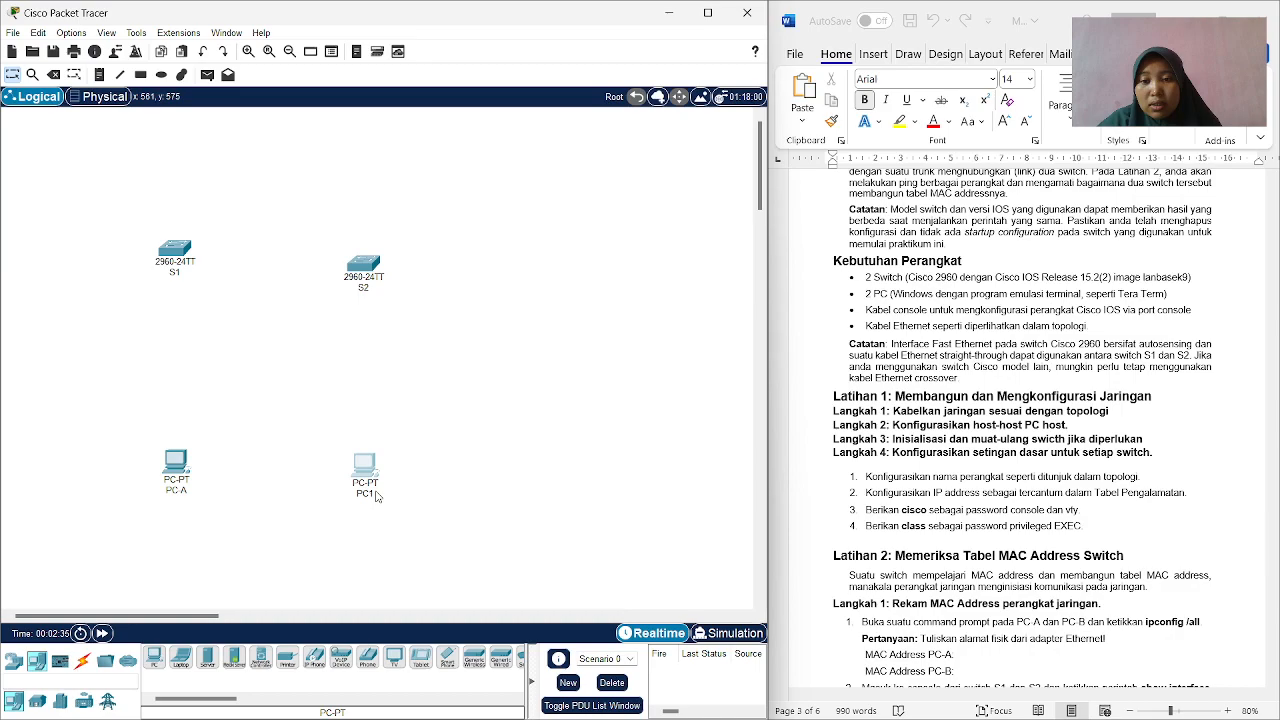
{"action": "left_click", "coordinate": [376, 495]}
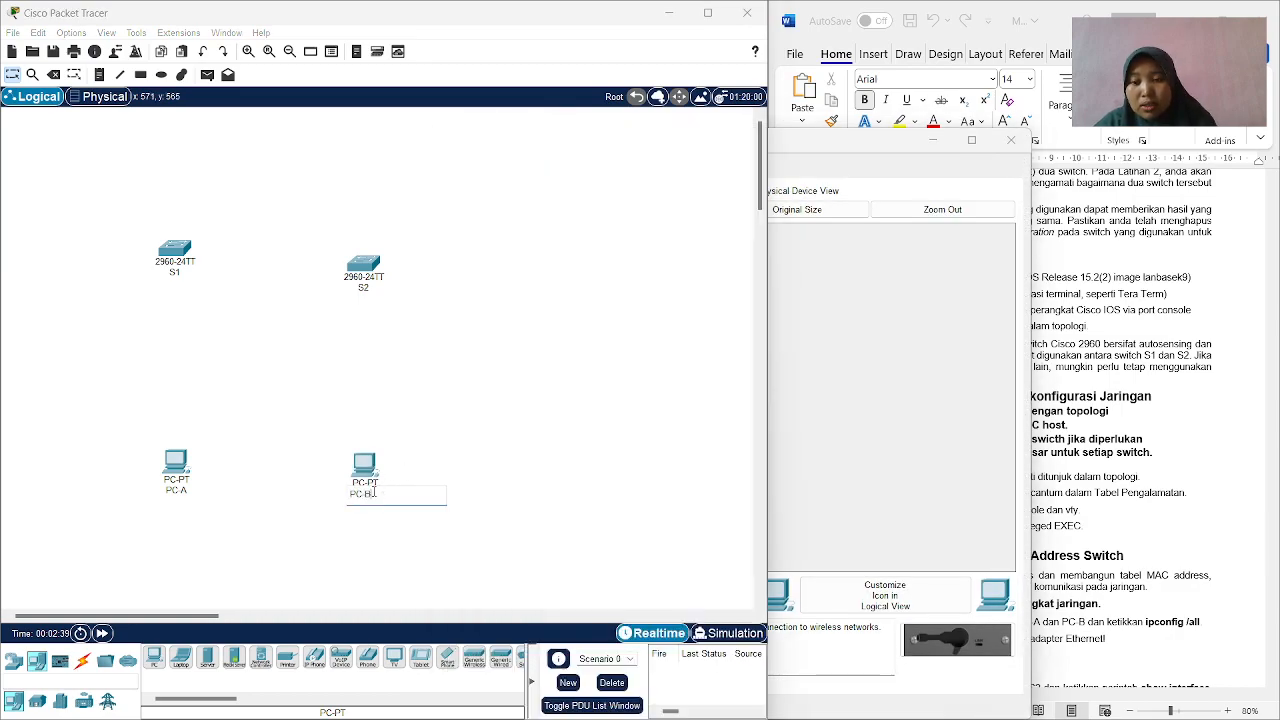
{"action": "left_click", "coordinate": [417, 419]}
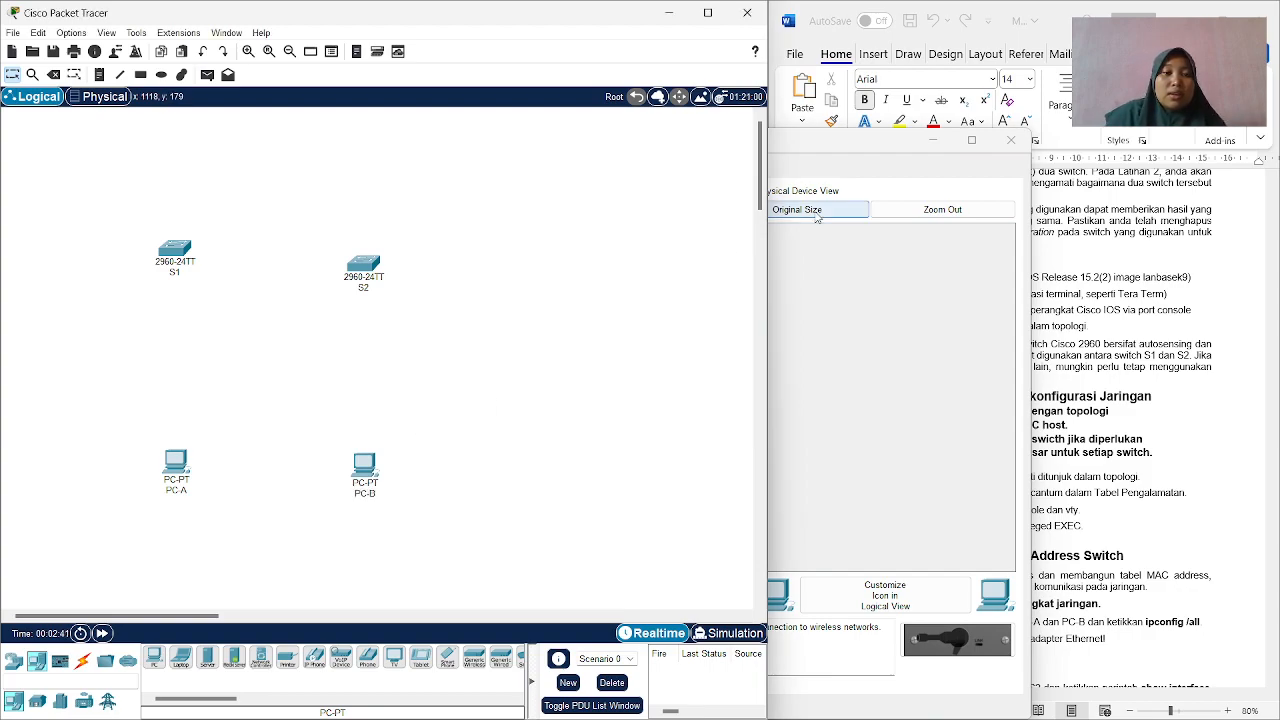
{"action": "left_click", "coordinate": [937, 144]}
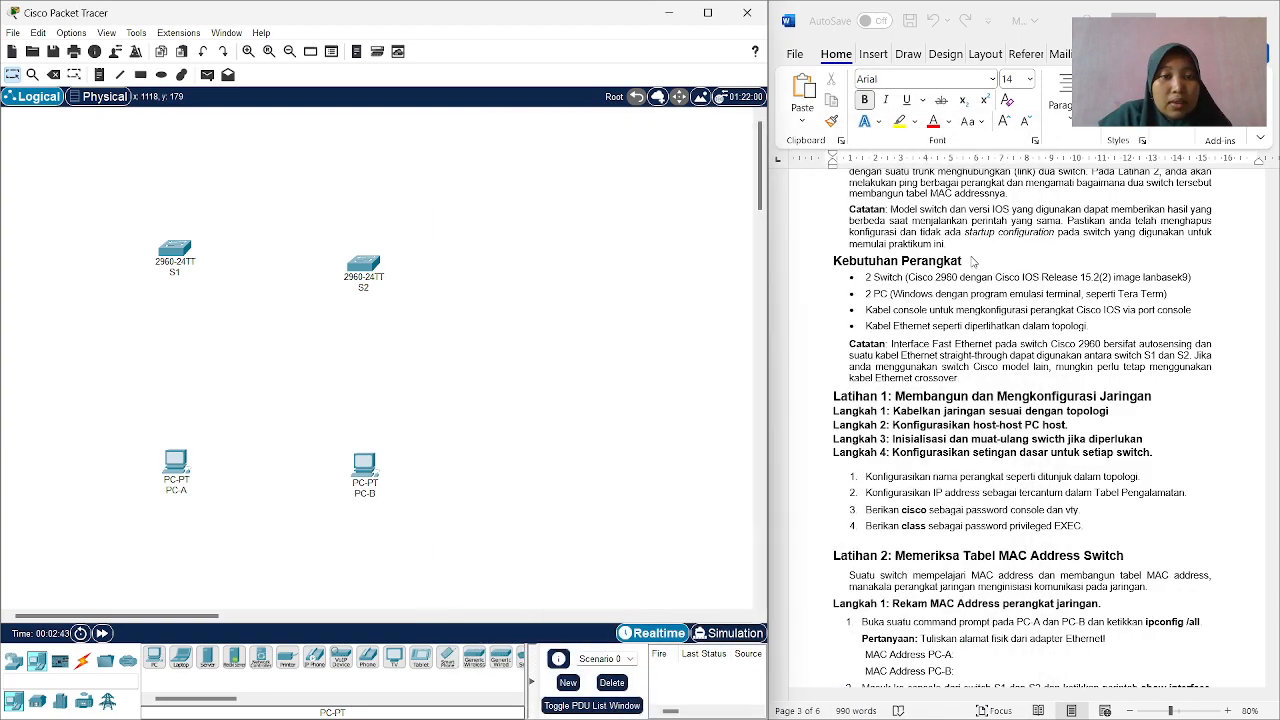
Check the cabling instructions in the guide and connect PC-A to switch S1 with a console cable.
{"action": "scroll", "coordinate": [930, 335], "scroll_direction": "down", "scroll_amount": 3}
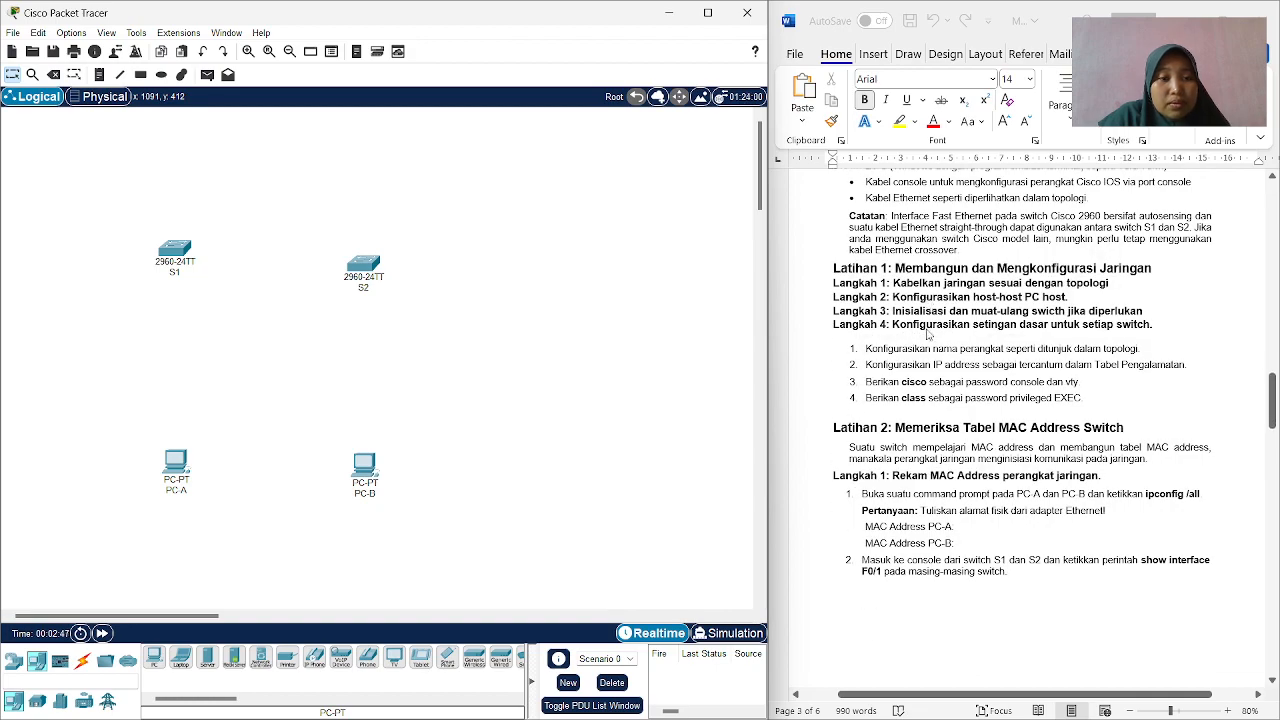
{"action": "scroll", "coordinate": [928, 335], "scroll_direction": "down", "scroll_amount": 1}
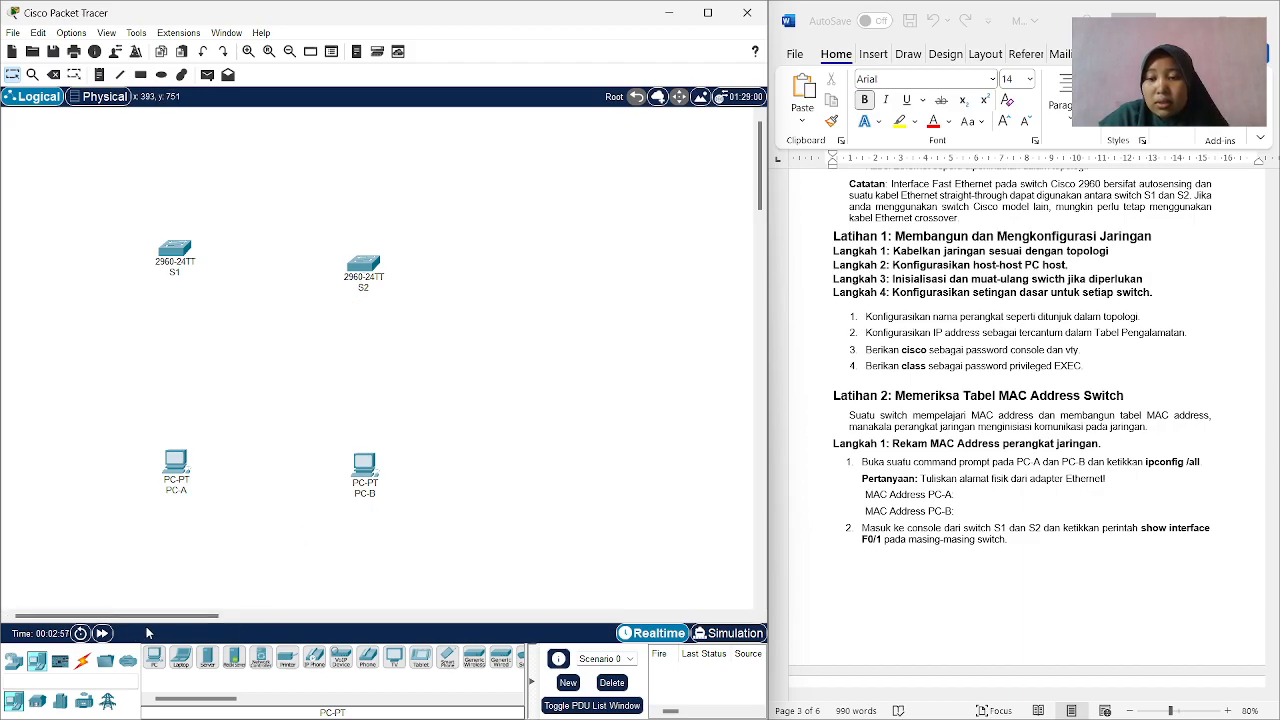
{"action": "left_click", "coordinate": [80, 660]}
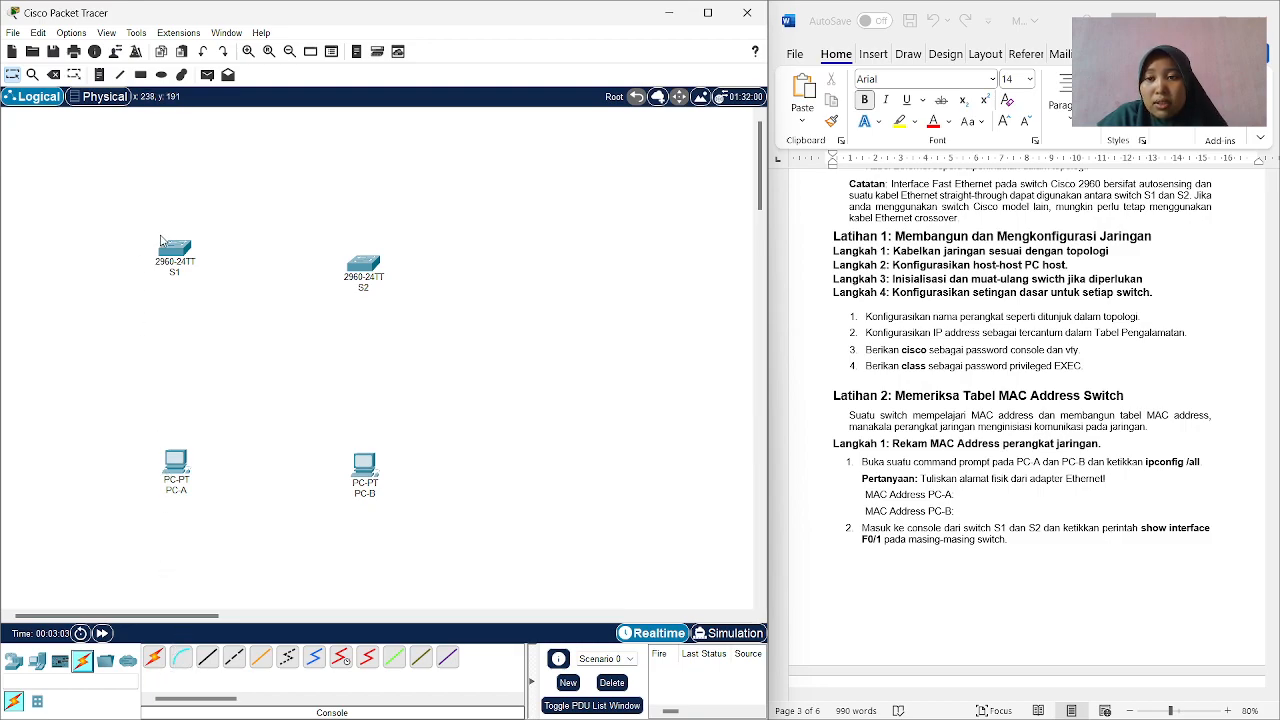
{"action": "left_click", "coordinate": [182, 659]}
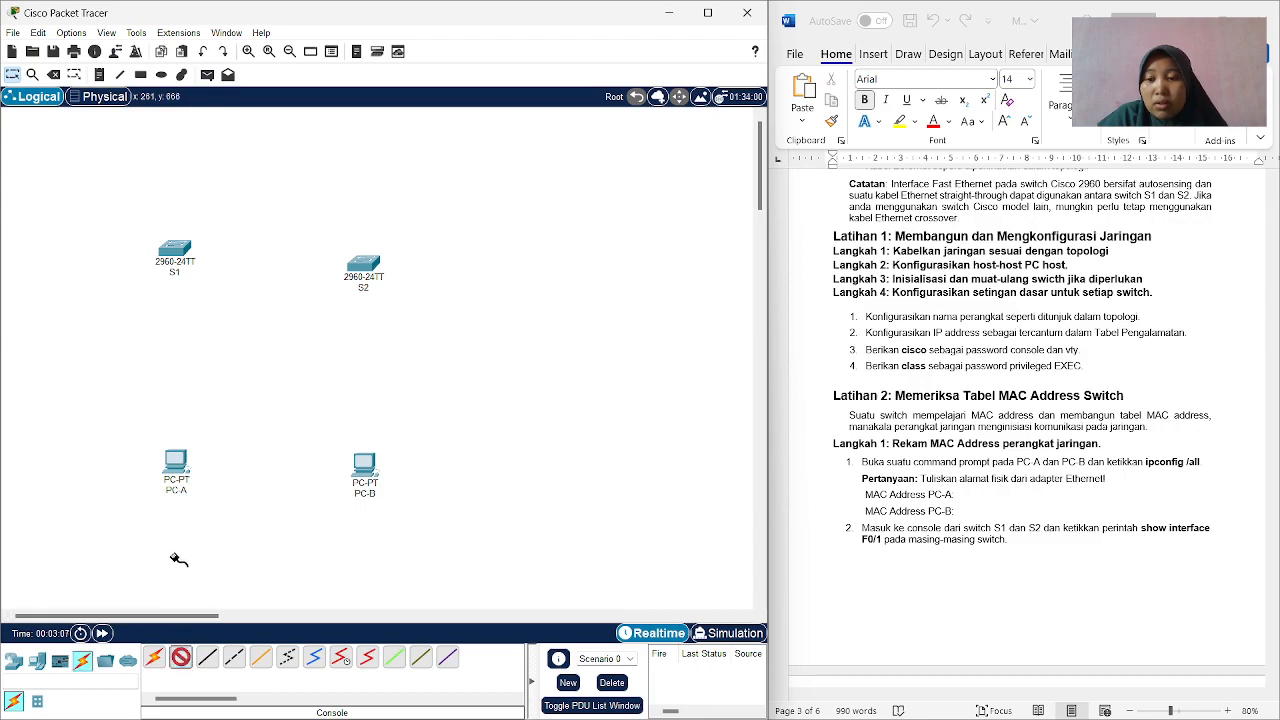
{"action": "left_click", "coordinate": [175, 477]}
{"action": "left_click", "coordinate": [189, 486]}
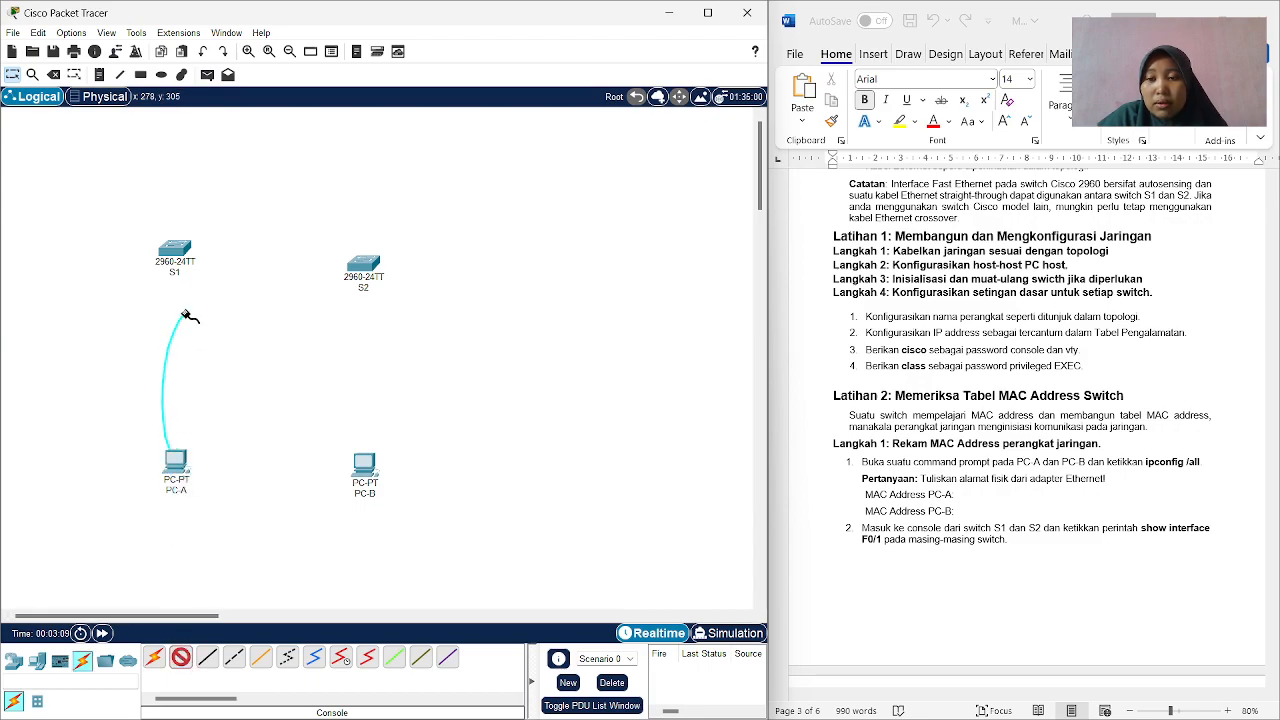
{"action": "left_click", "coordinate": [175, 253]}
{"action": "left_click", "coordinate": [197, 258]}
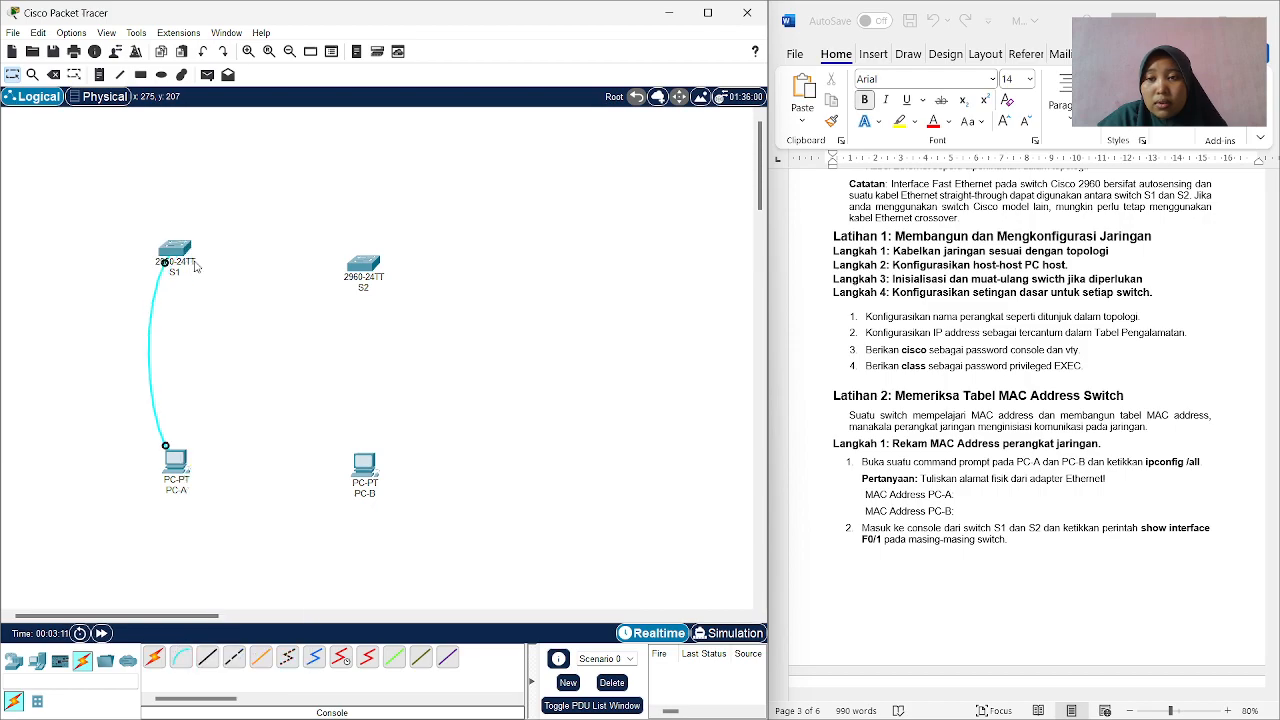
Connect PC-B to switch S2 with a console cable.
{"action": "left_click", "coordinate": [182, 659]}
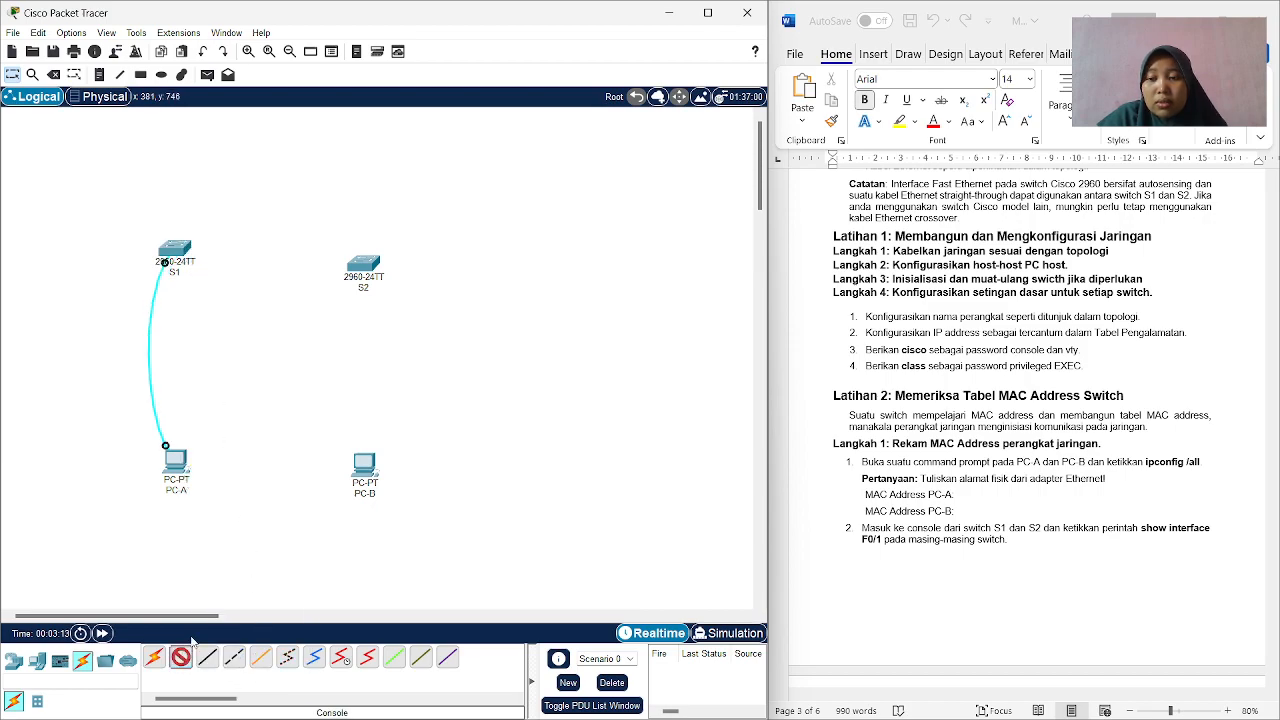
{"action": "left_click", "coordinate": [378, 480]}
{"action": "left_click", "coordinate": [381, 484]}
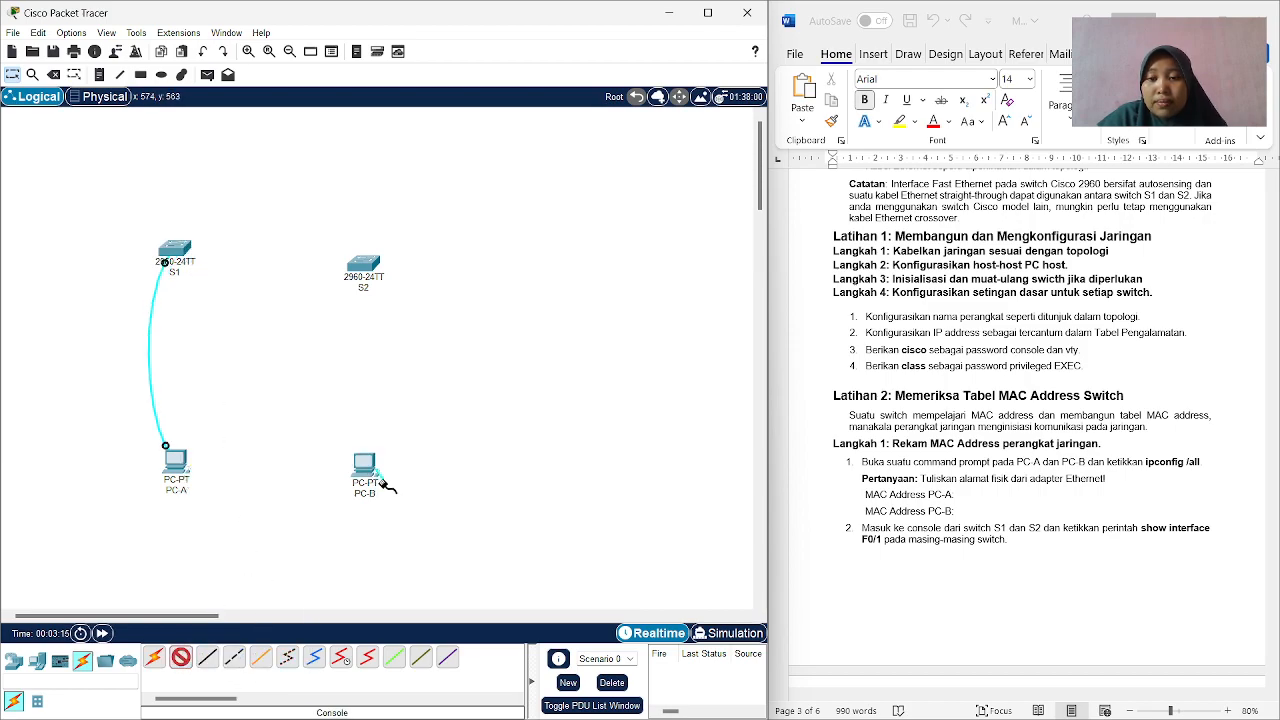
{"action": "left_click", "coordinate": [369, 270]}
{"action": "left_click", "coordinate": [378, 279]}
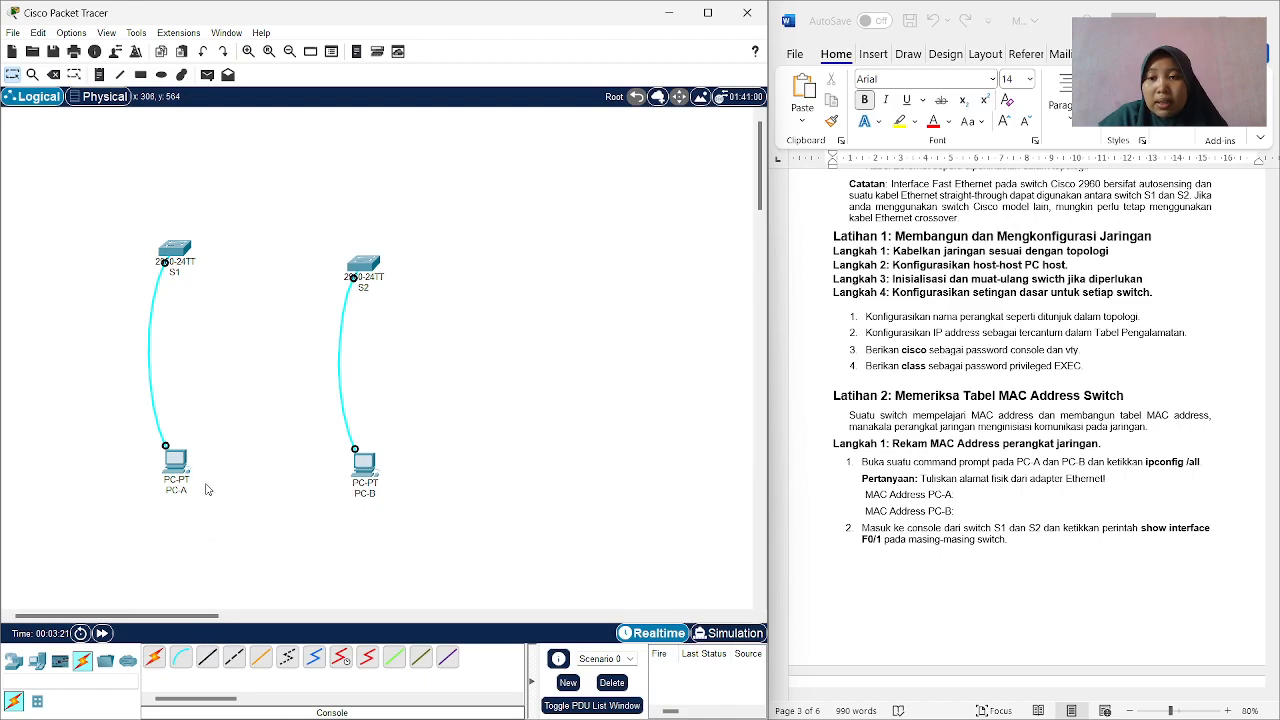
Connect PC-A's FastEthernet0 port to S1's FastEthernet0/6 port with a copper straight-through cable, following the guide's topology.
{"action": "left_click", "coordinate": [209, 662]}
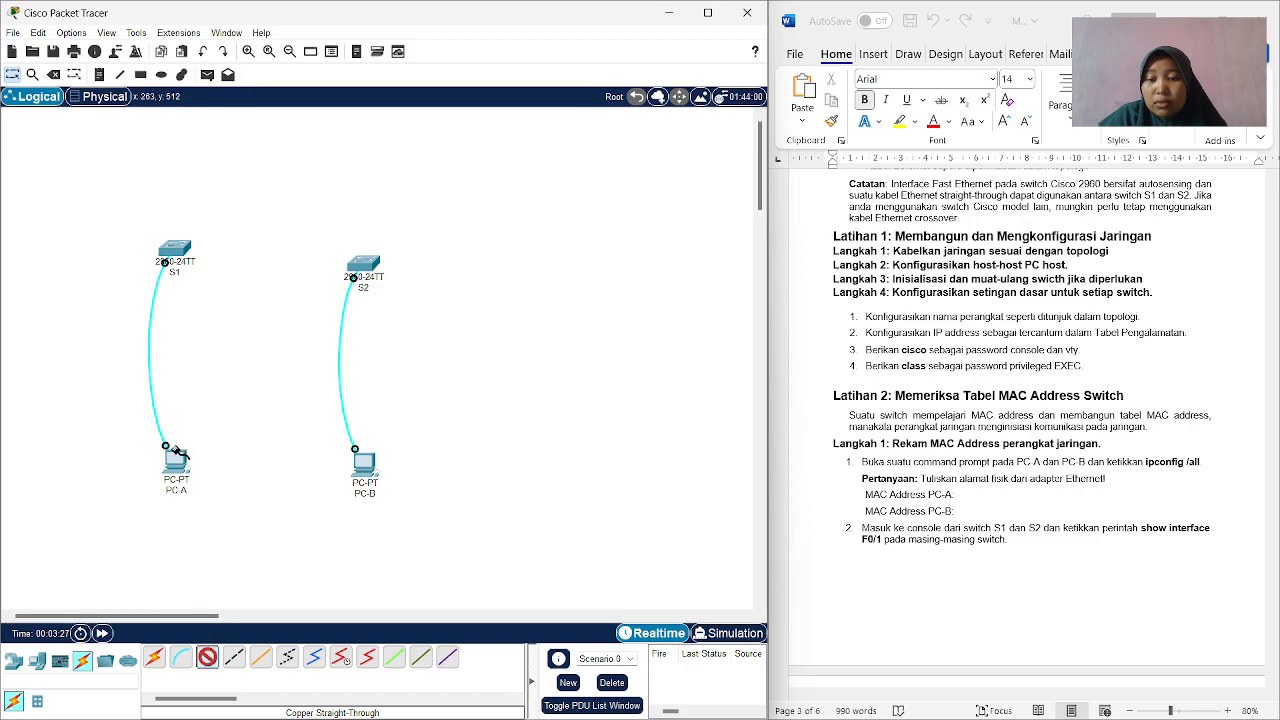
{"action": "left_click", "coordinate": [184, 465]}
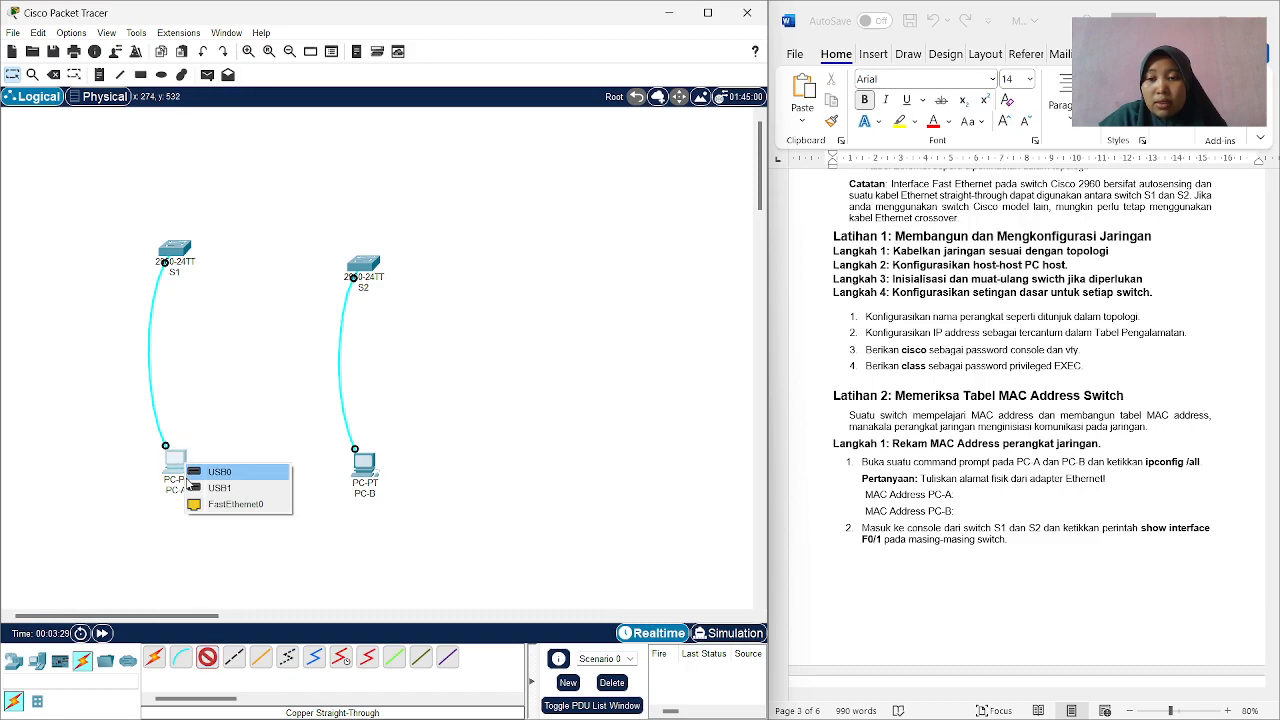
{"action": "left_click", "coordinate": [197, 505]}
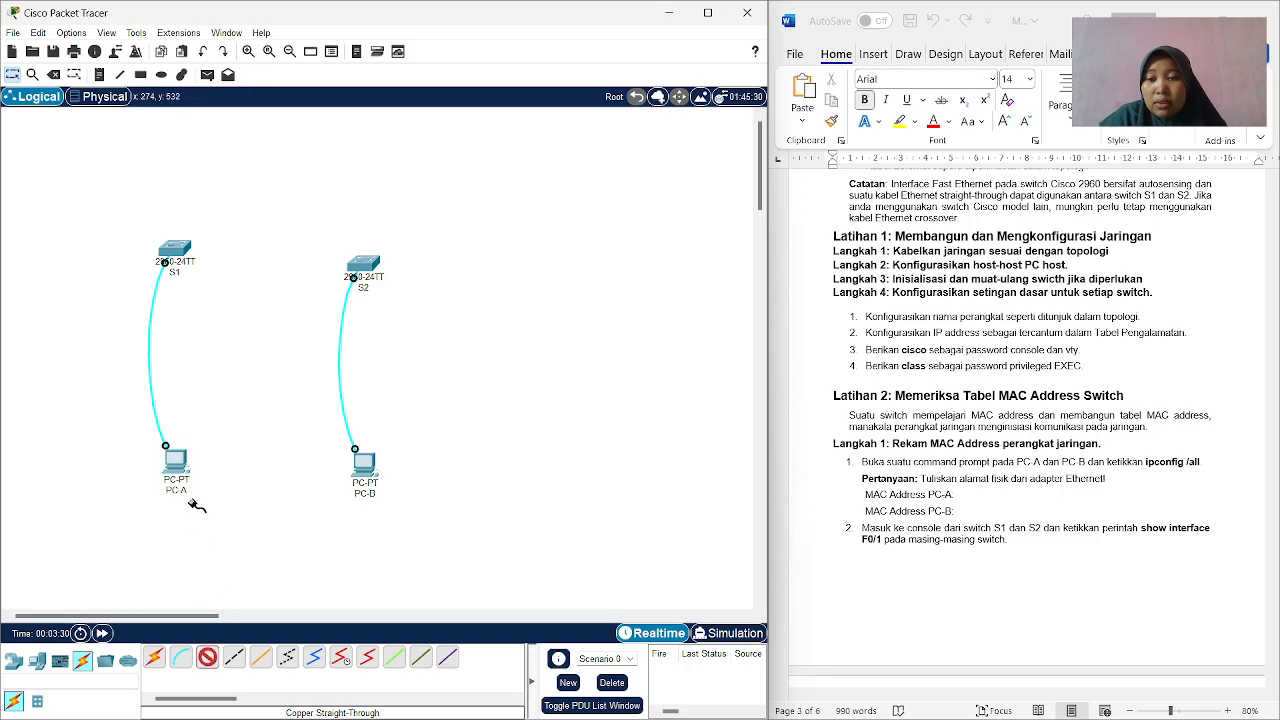
{"action": "left_click", "coordinate": [176, 251]}
{"action": "scroll", "coordinate": [1047, 205], "scroll_direction": "down", "scroll_amount": 2}
{"action": "scroll", "coordinate": [1060, 260], "scroll_direction": "up", "scroll_amount": 12}
{"action": "scroll", "coordinate": [1065, 281], "scroll_direction": "up", "scroll_amount": 8}
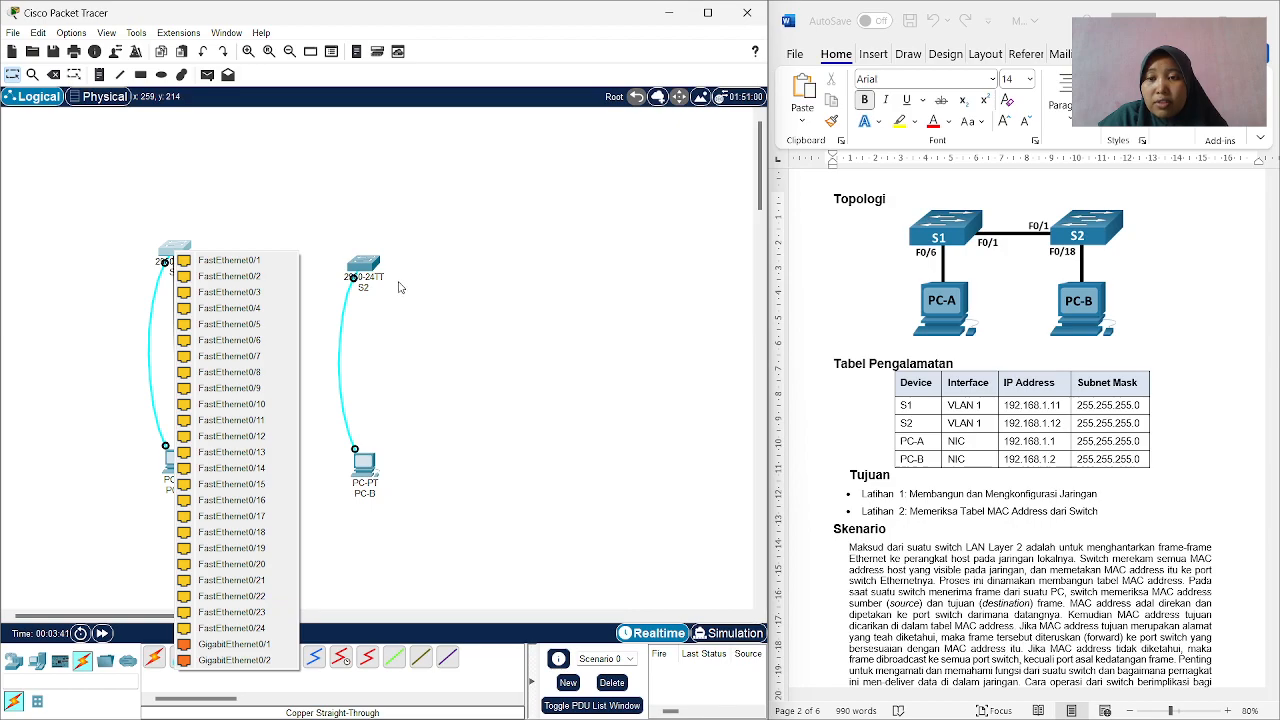
{"action": "left_click", "coordinate": [262, 346]}
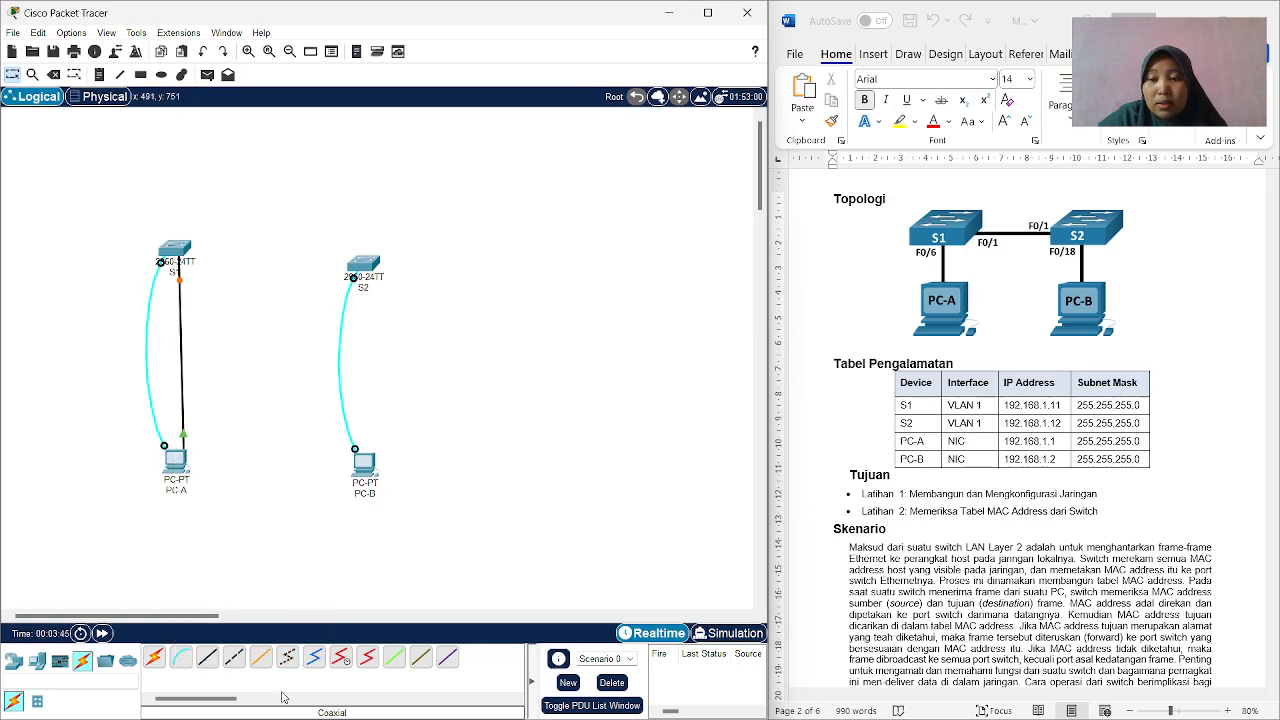
Connect PC-B's FastEthernet0 port to S2's FastEthernet0/18 port with a copper straight-through cable.
{"action": "left_click", "coordinate": [206, 660]}
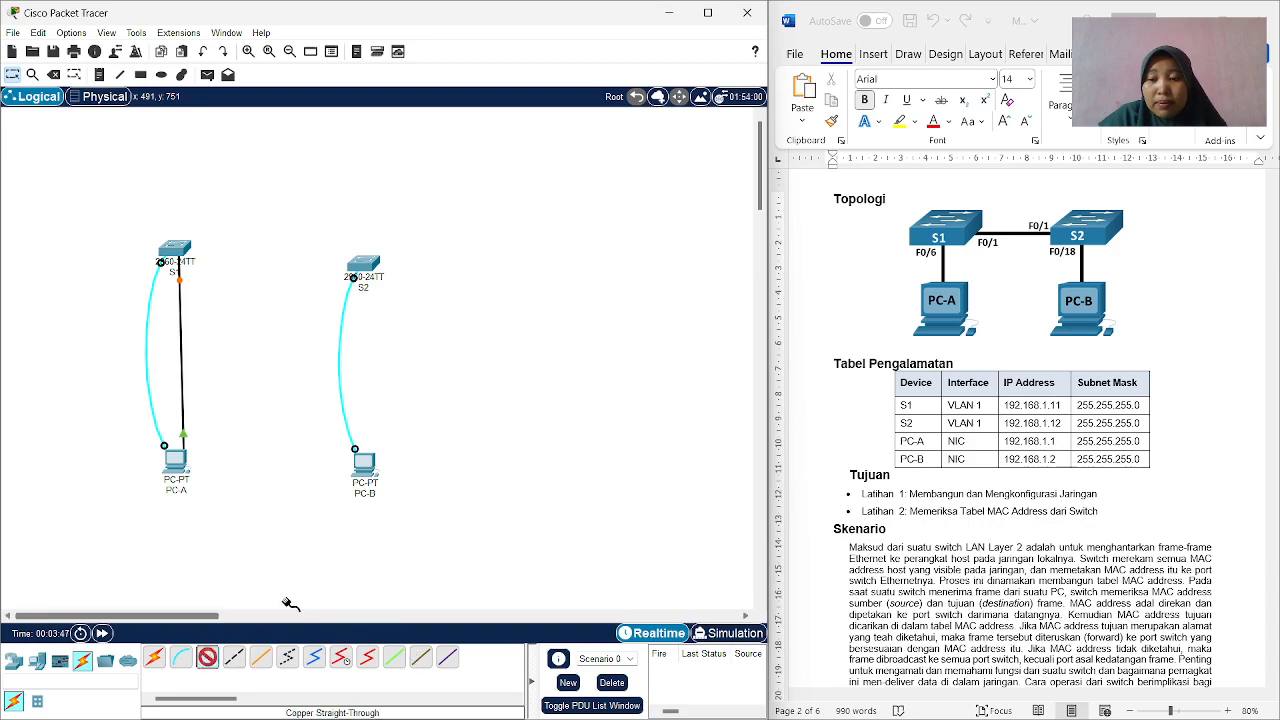
{"action": "left_click", "coordinate": [365, 466]}
{"action": "left_click", "coordinate": [408, 510]}
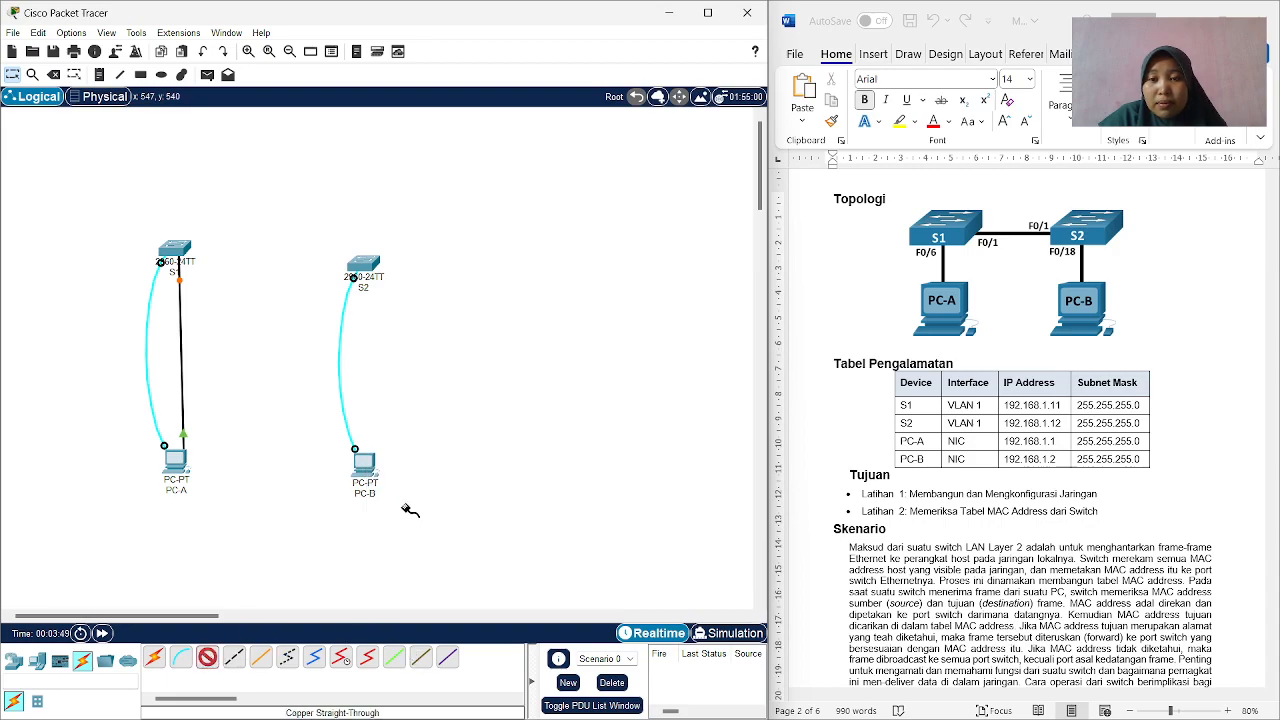
{"action": "left_click", "coordinate": [364, 266]}
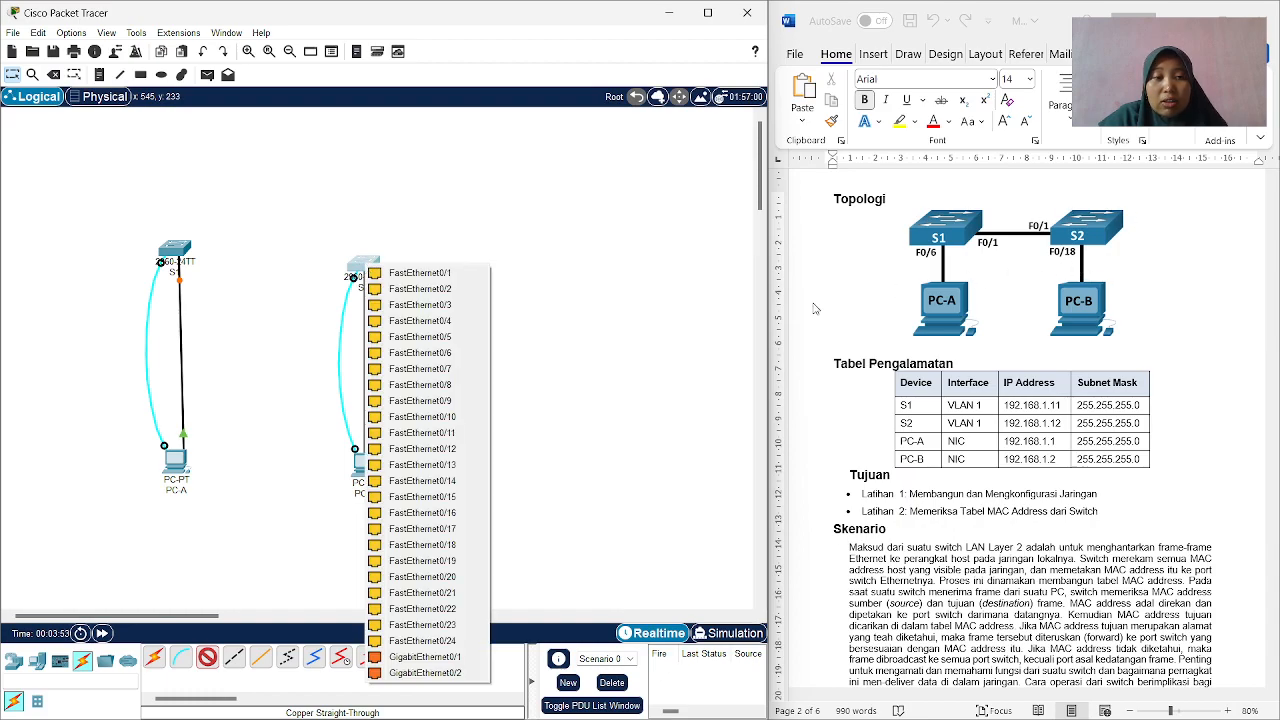
{"action": "left_click", "coordinate": [451, 545]}
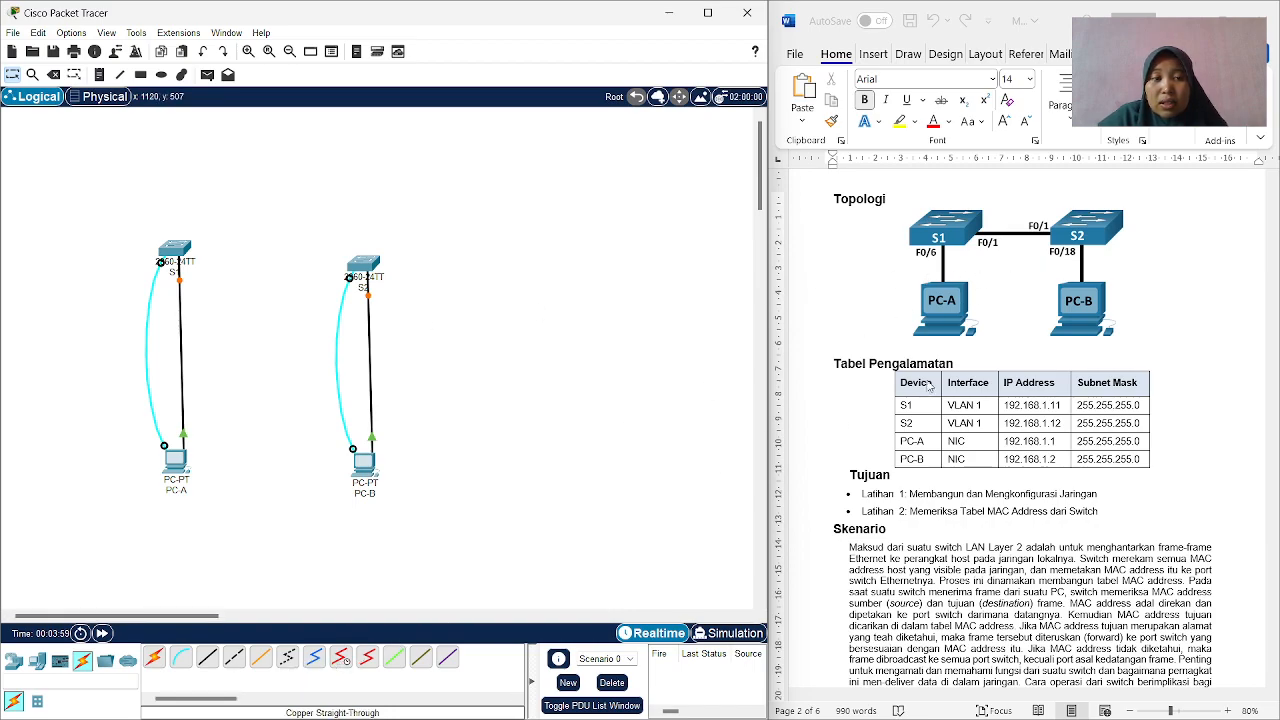
Link S1's FastEthernet0/1 port to S2's FastEthernet0/1 port with a copper cross-over cable.
{"action": "left_click", "coordinate": [236, 656]}
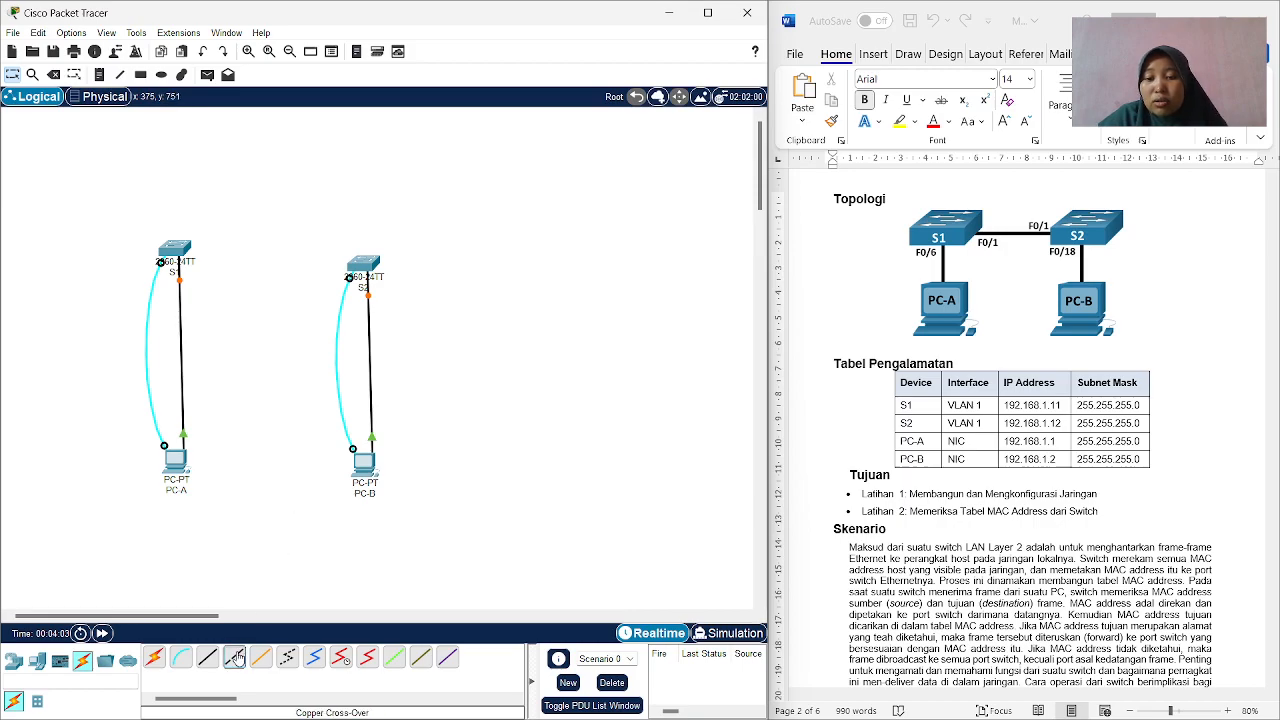
{"action": "left_click", "coordinate": [176, 254]}
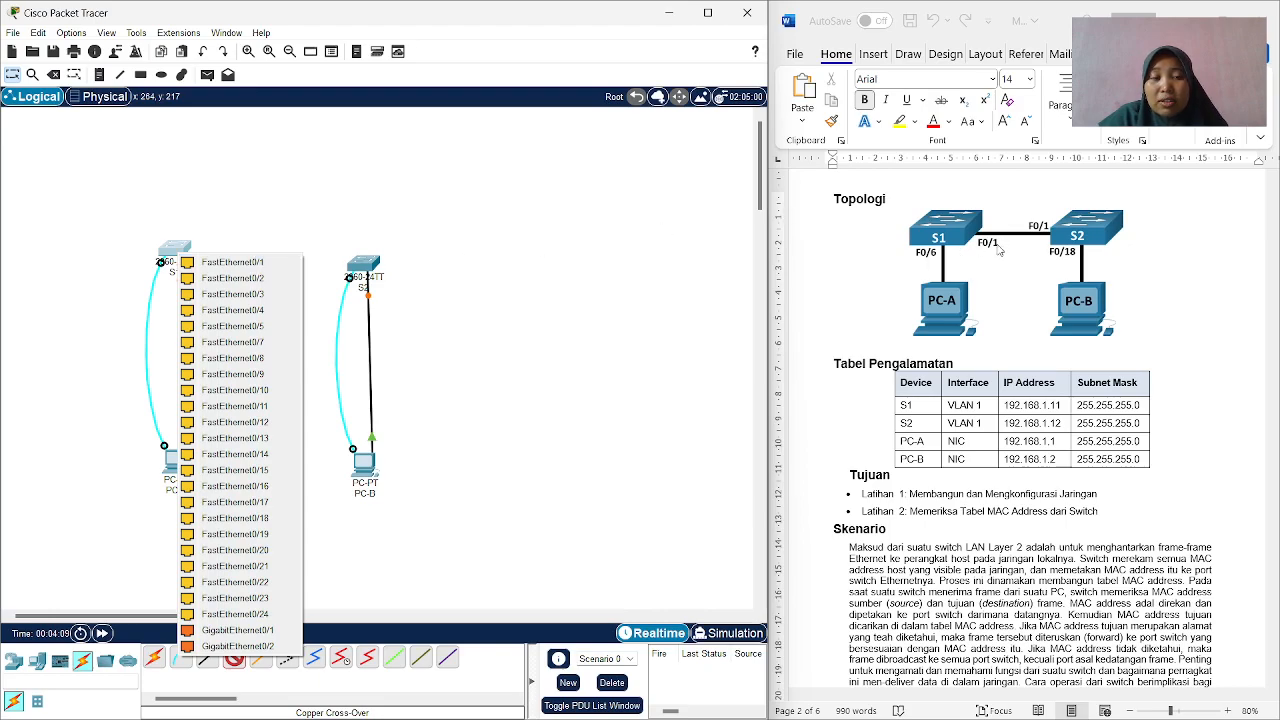
{"action": "left_click", "coordinate": [198, 265]}
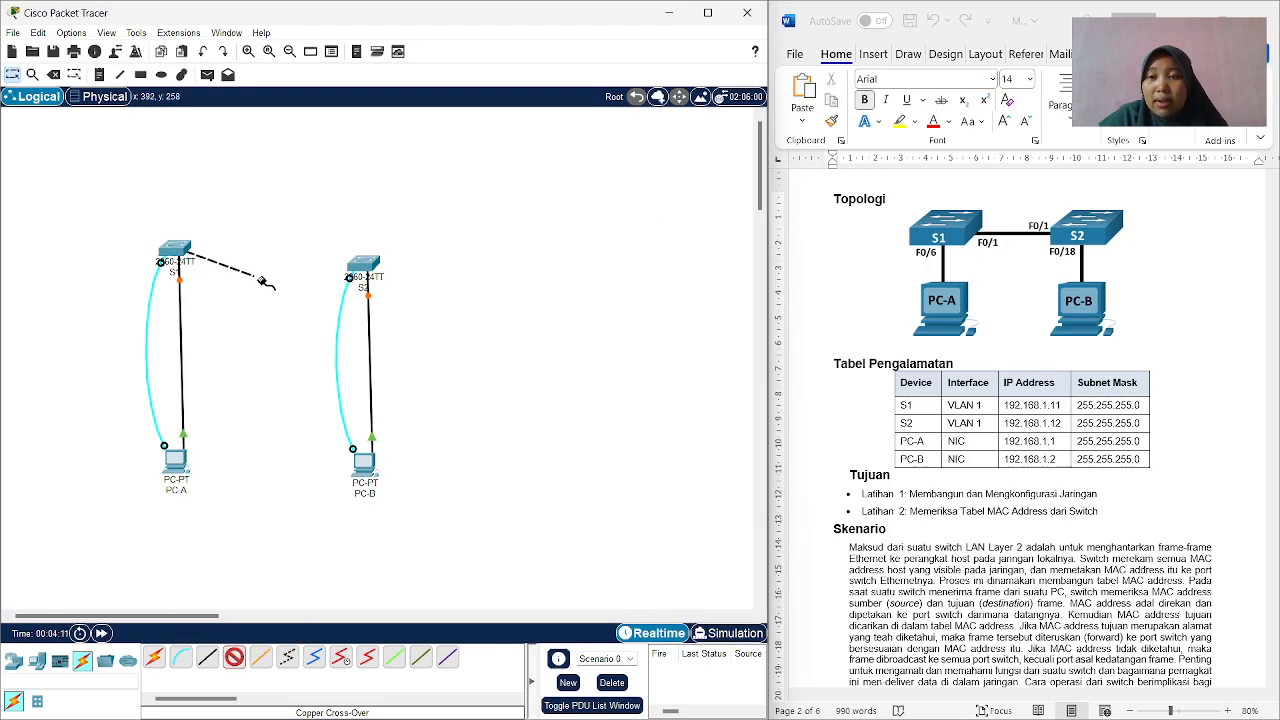
{"action": "left_click", "coordinate": [366, 260]}
{"action": "left_click", "coordinate": [411, 270]}
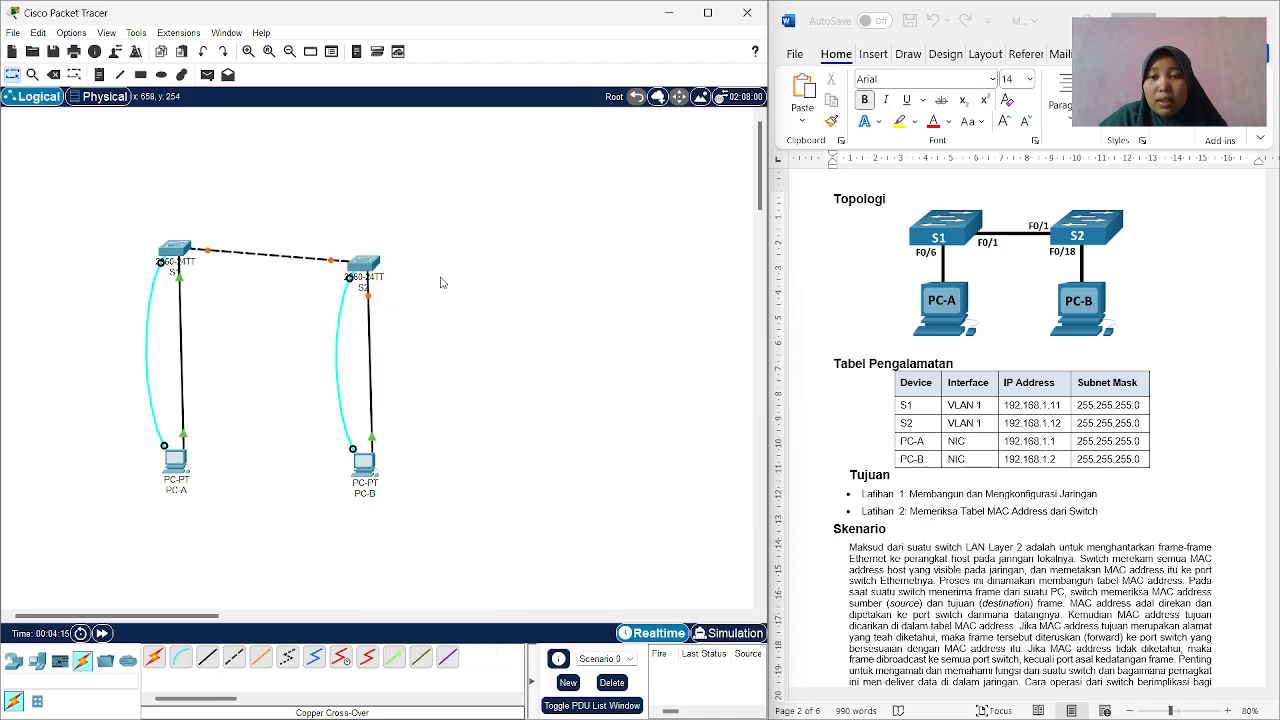
Open PC-A's IP configuration and move its window clear of the lab guide.
{"action": "scroll", "coordinate": [900, 362], "scroll_direction": "down", "scroll_amount": 3}
{"action": "scroll", "coordinate": [911, 337], "scroll_direction": "down", "scroll_amount": 6}
{"action": "scroll", "coordinate": [907, 310], "scroll_direction": "down", "scroll_amount": 2}
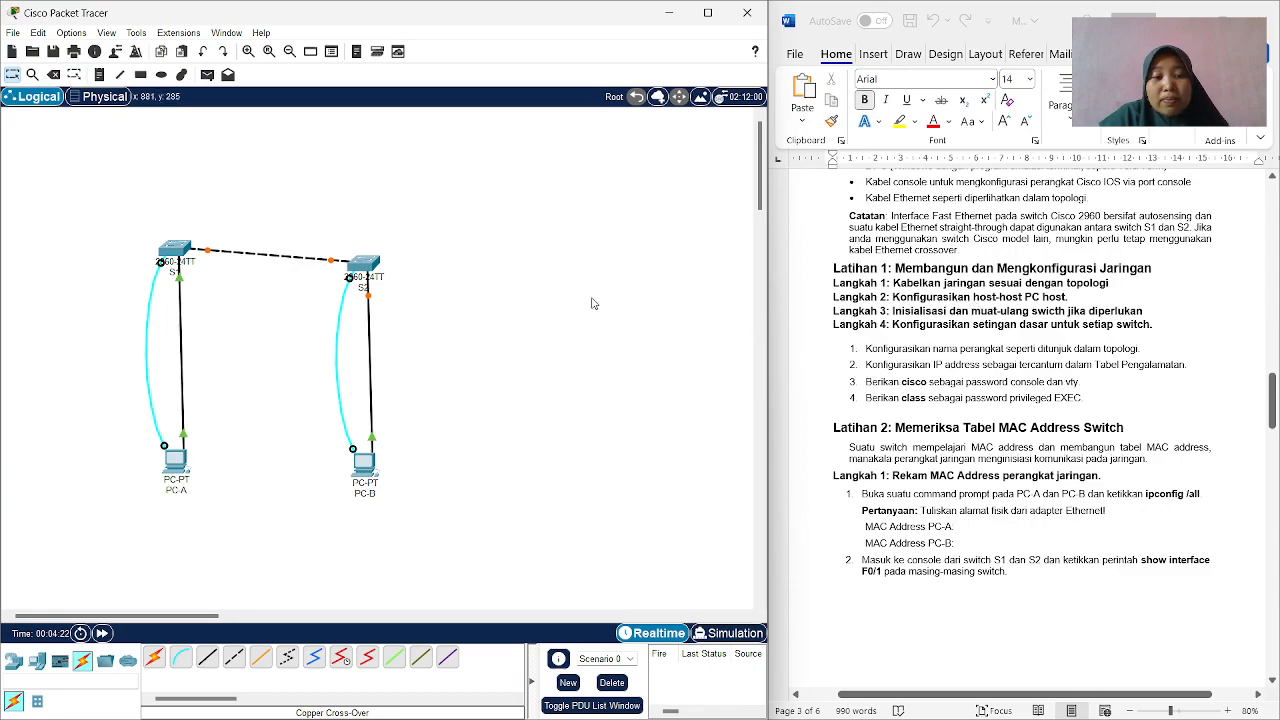
{"action": "left_click", "coordinate": [175, 460]}
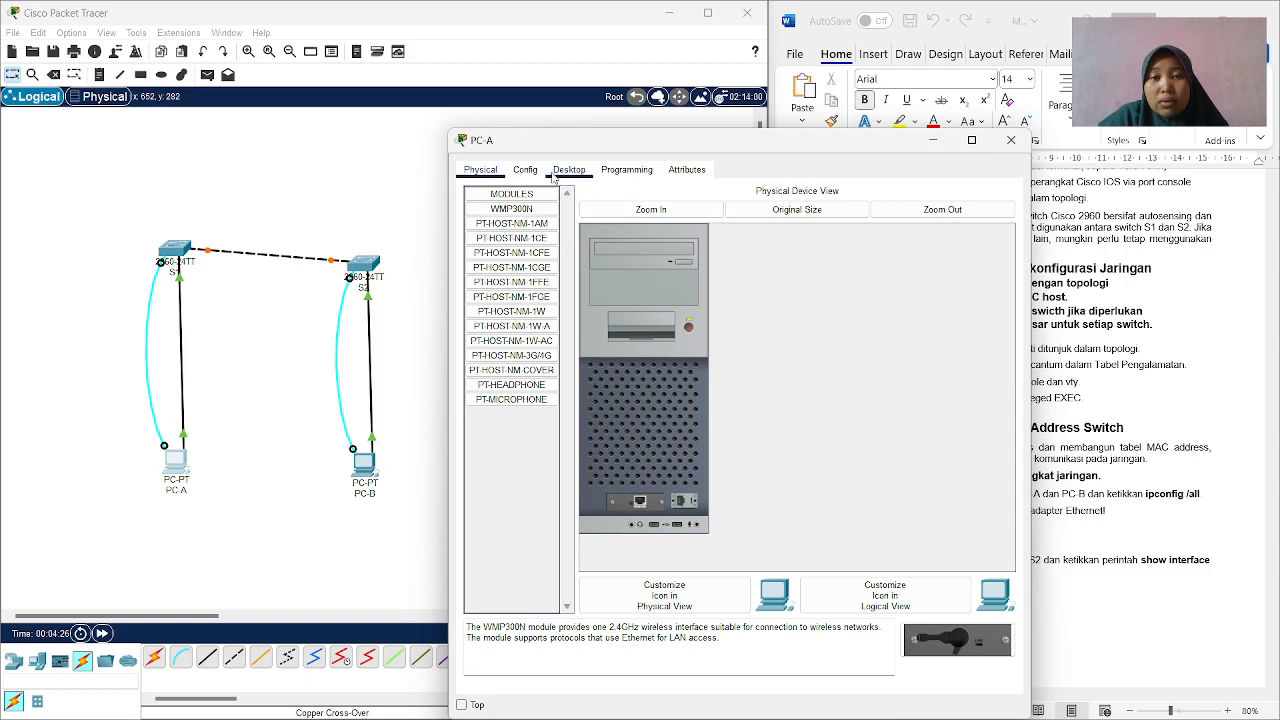
{"action": "left_click", "coordinate": [566, 172]}
{"action": "left_click", "coordinate": [521, 230]}
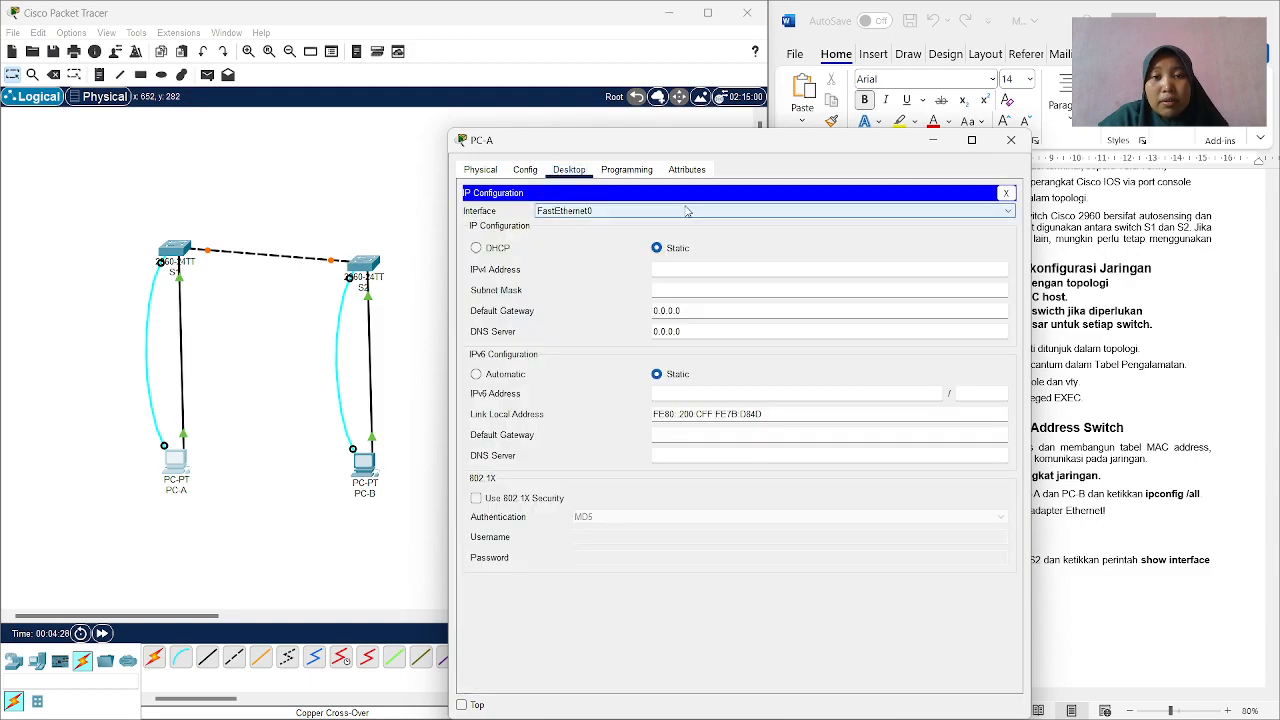
{"action": "left_click_drag", "start_coordinate": [449, 128], "coordinate": [491, 188]}
{"action": "left_click_drag", "start_coordinate": [627, 209], "coordinate": [302, 102]}
Find the addressing table in the lab guide in Word and copy PC-A's IP address, 192.168.1.1.
{"action": "scroll", "coordinate": [1068, 349], "scroll_direction": "down", "scroll_amount": 1}
{"action": "scroll", "coordinate": [1068, 349], "scroll_direction": "up", "scroll_amount": 15}
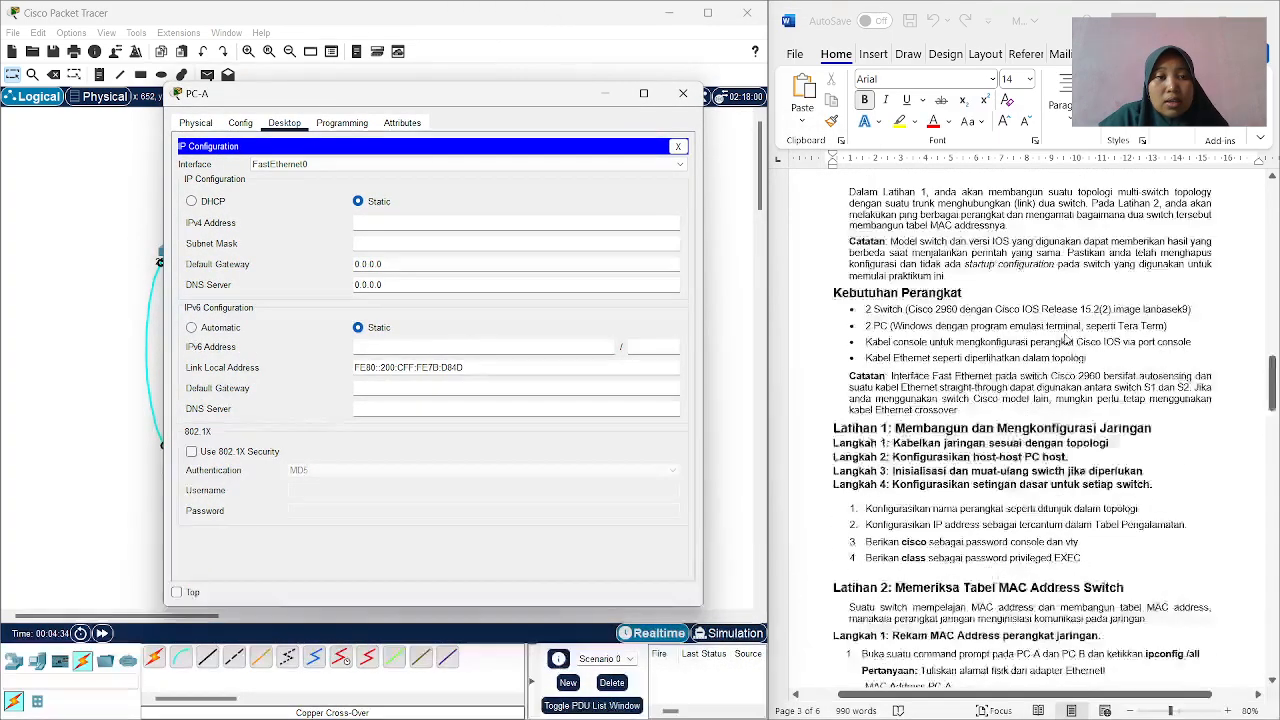
{"action": "scroll", "coordinate": [1066, 328], "scroll_direction": "up", "scroll_amount": 2}
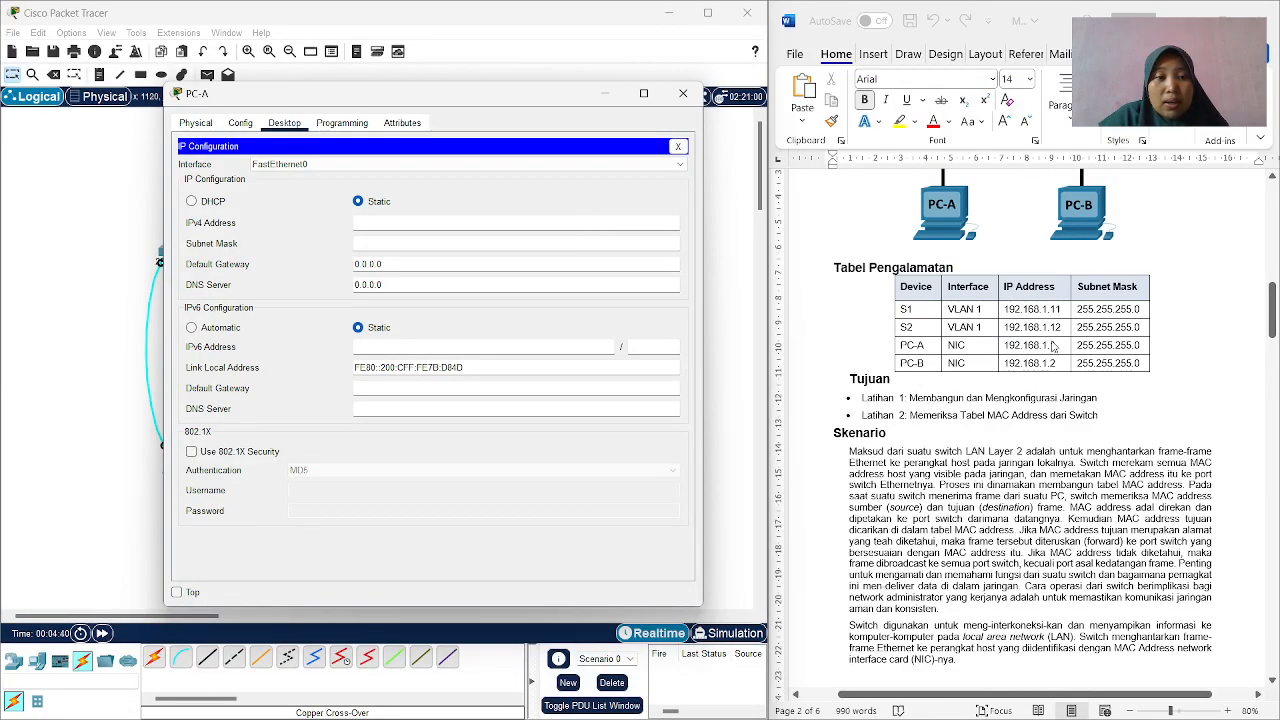
{"action": "left_click", "coordinate": [1054, 344]}
{"action": "left_click_drag", "start_coordinate": [1054, 344], "coordinate": [1004, 345]}
{"action": "right_click", "coordinate": [1020, 348]}
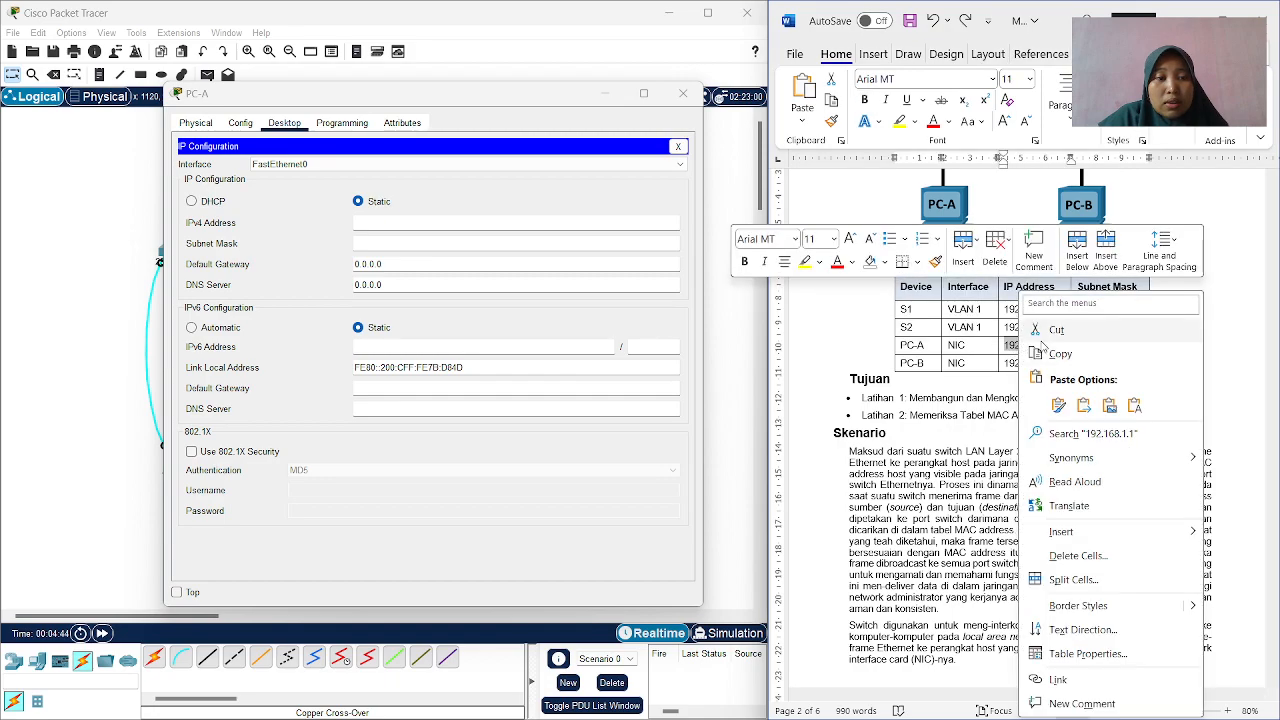
{"action": "left_click", "coordinate": [1068, 353]}
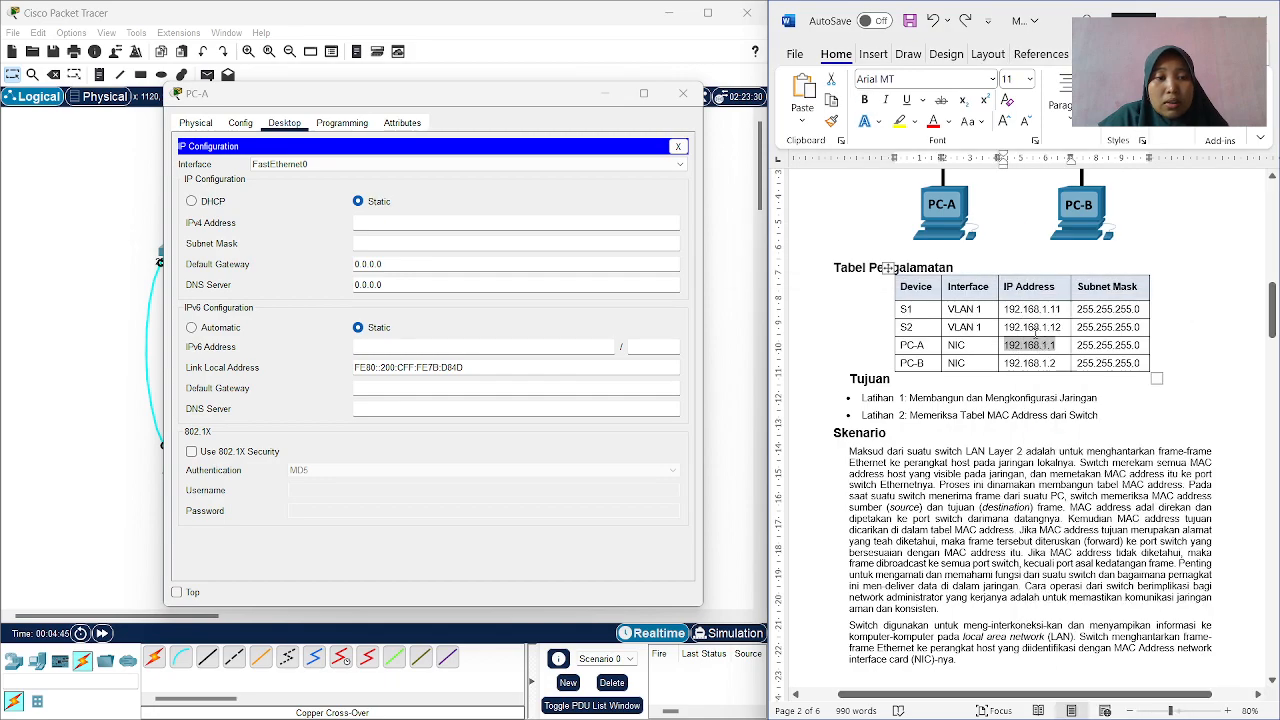
In Packet Tracer, set PC-A's IPv4 address to 192.168.1.1 with subnet mask 255.255.255.0 and close its window.
{"action": "left_click", "coordinate": [637, 223]}
{"action": "right_click", "coordinate": [637, 223]}
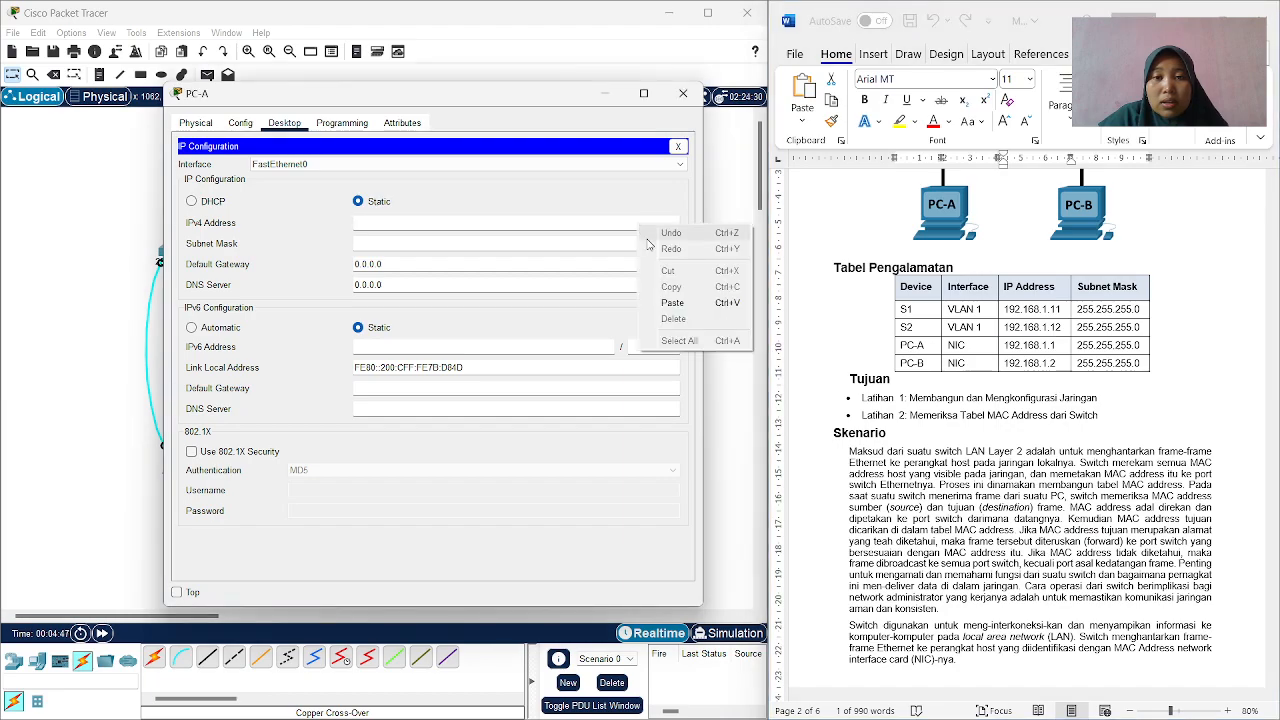
{"action": "left_click", "coordinate": [665, 298]}
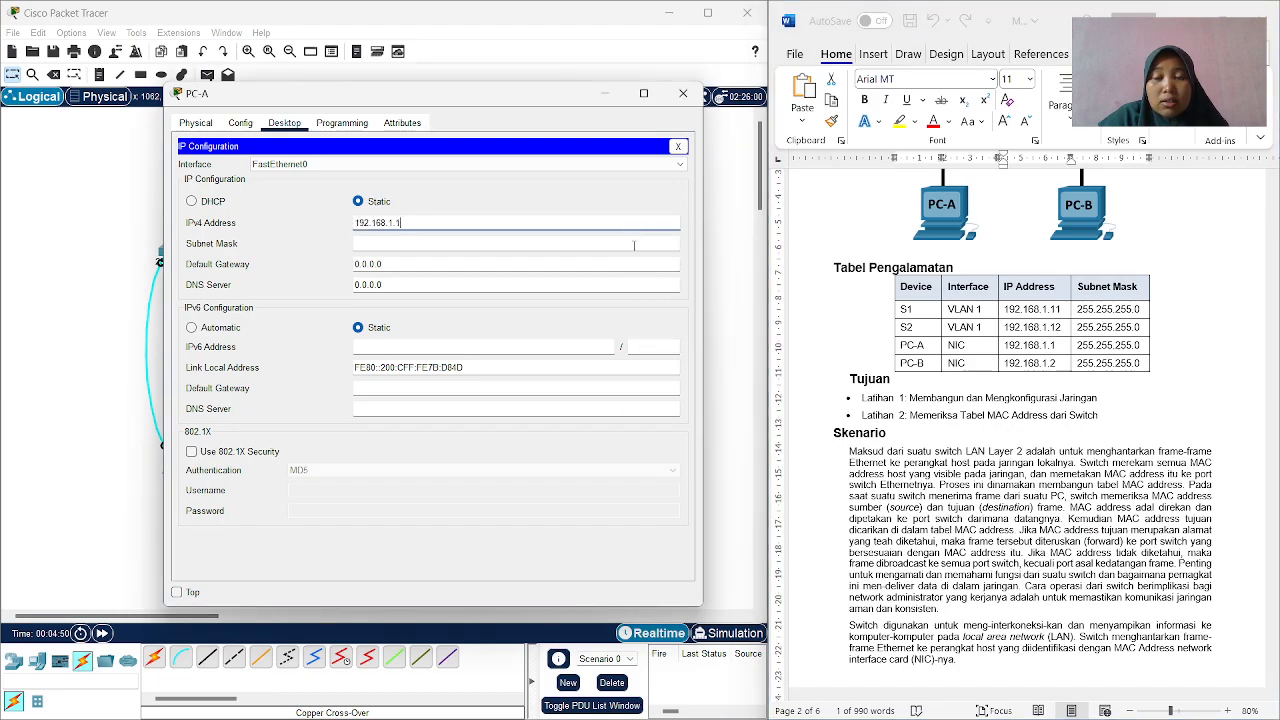
{"action": "left_click", "coordinate": [634, 245]}
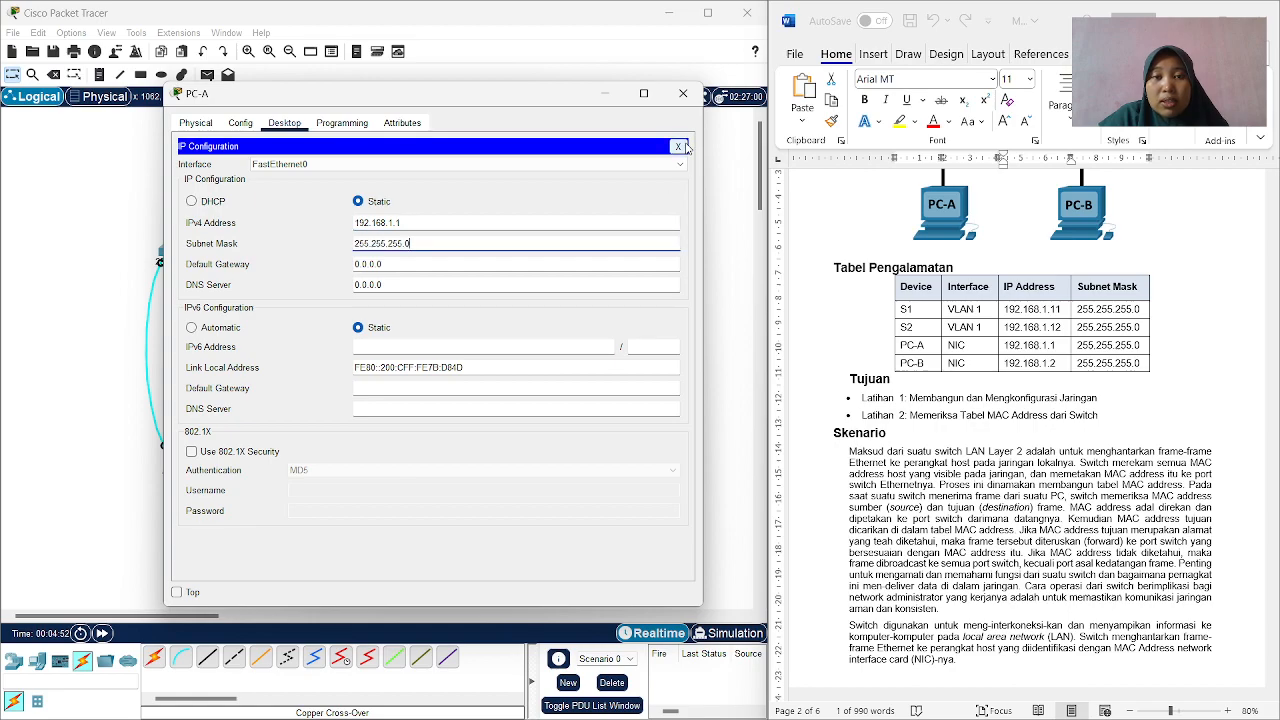
{"action": "left_click", "coordinate": [683, 100]}
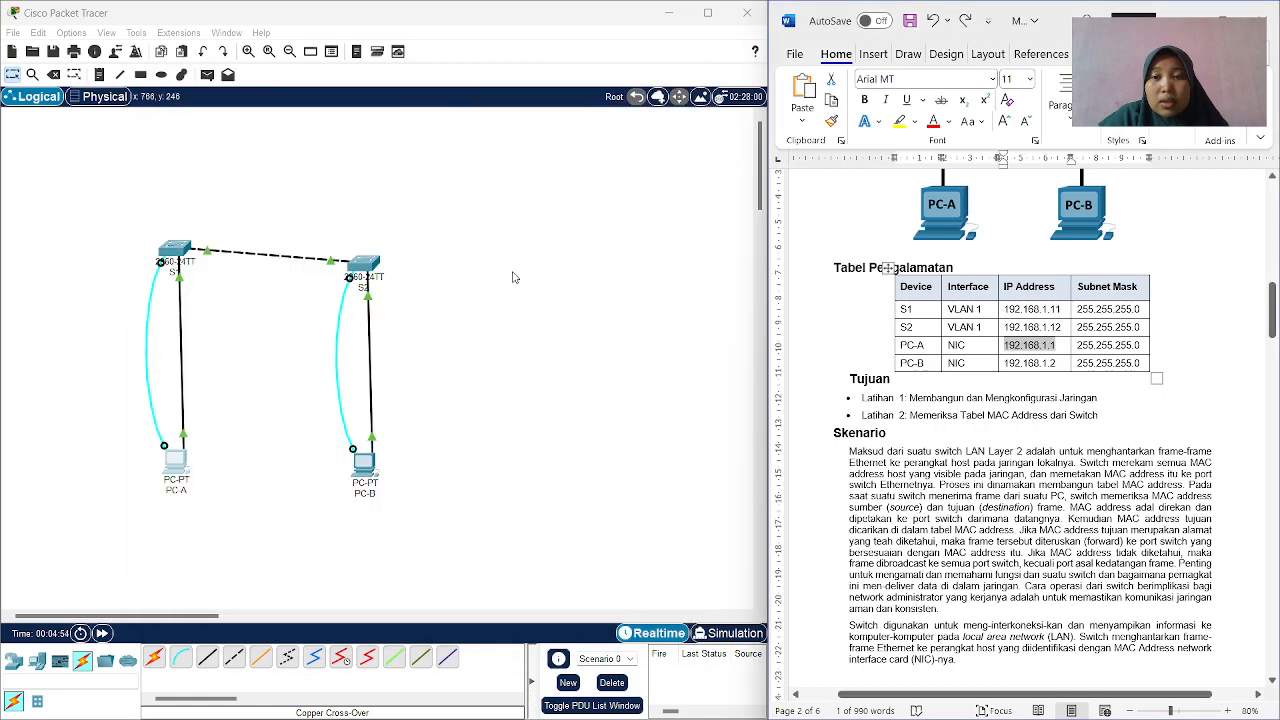
Open PC-B's IP configuration beside the guide and copy its address, 192.168.1.2, from the addressing table in Word.
{"action": "left_click", "coordinate": [364, 462]}
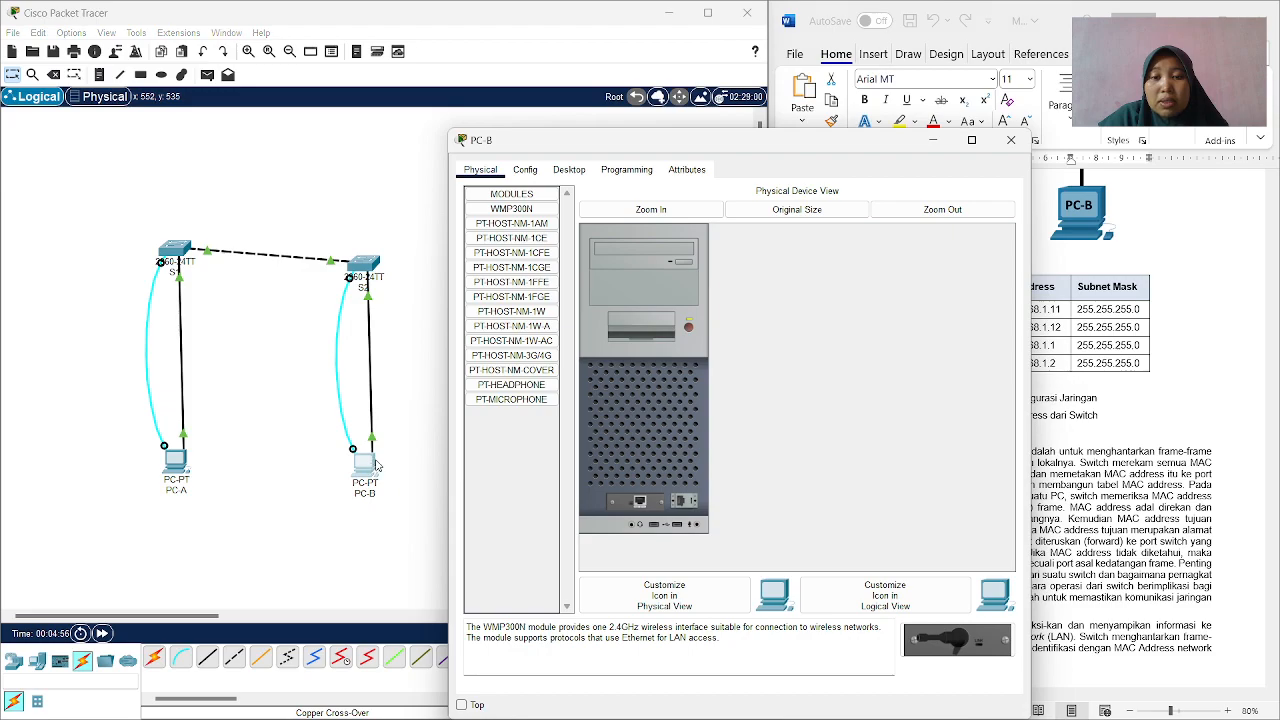
{"action": "left_click_drag", "start_coordinate": [616, 146], "coordinate": [392, 90]}
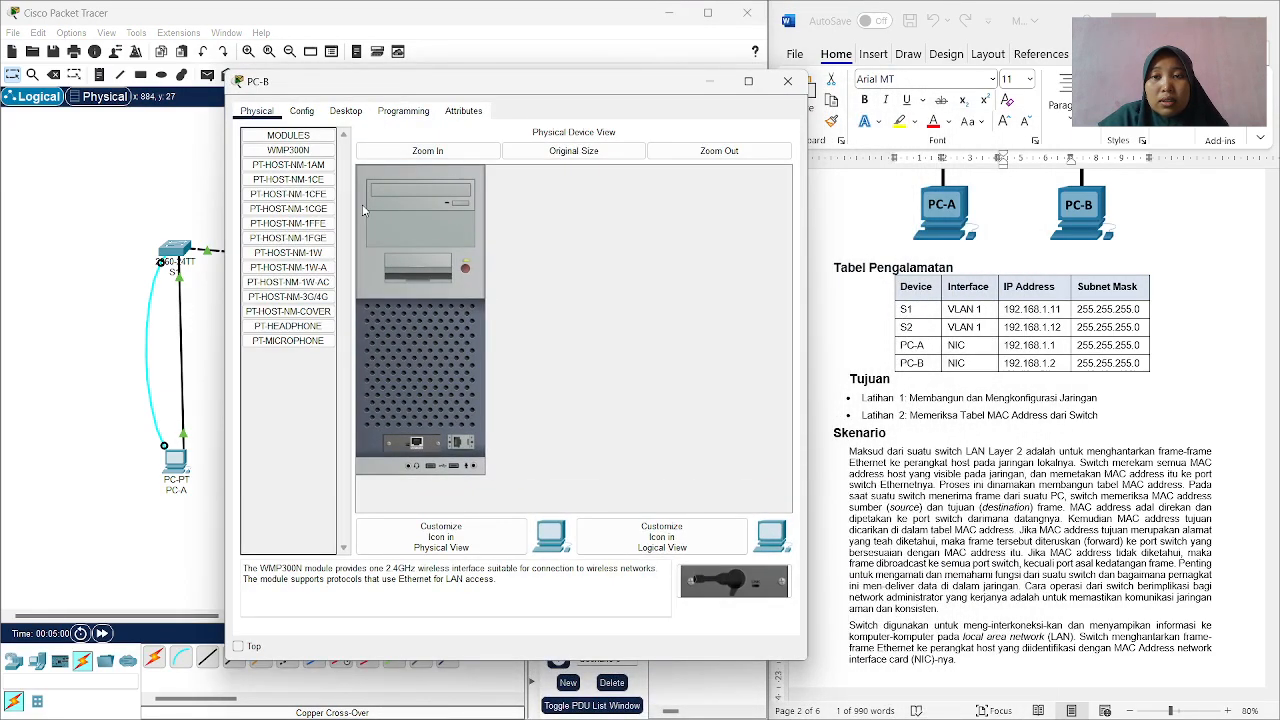
{"action": "left_click", "coordinate": [358, 113]}
{"action": "left_click", "coordinate": [307, 188]}
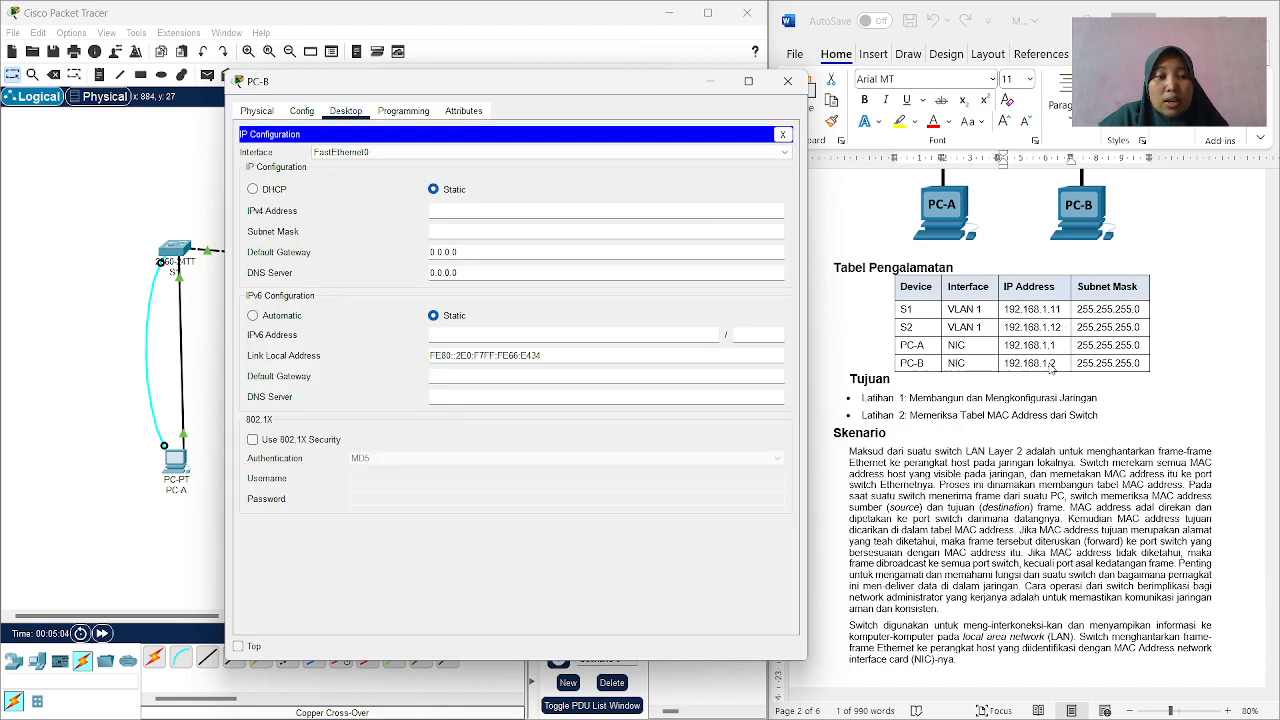
{"action": "left_click", "coordinate": [1062, 366]}
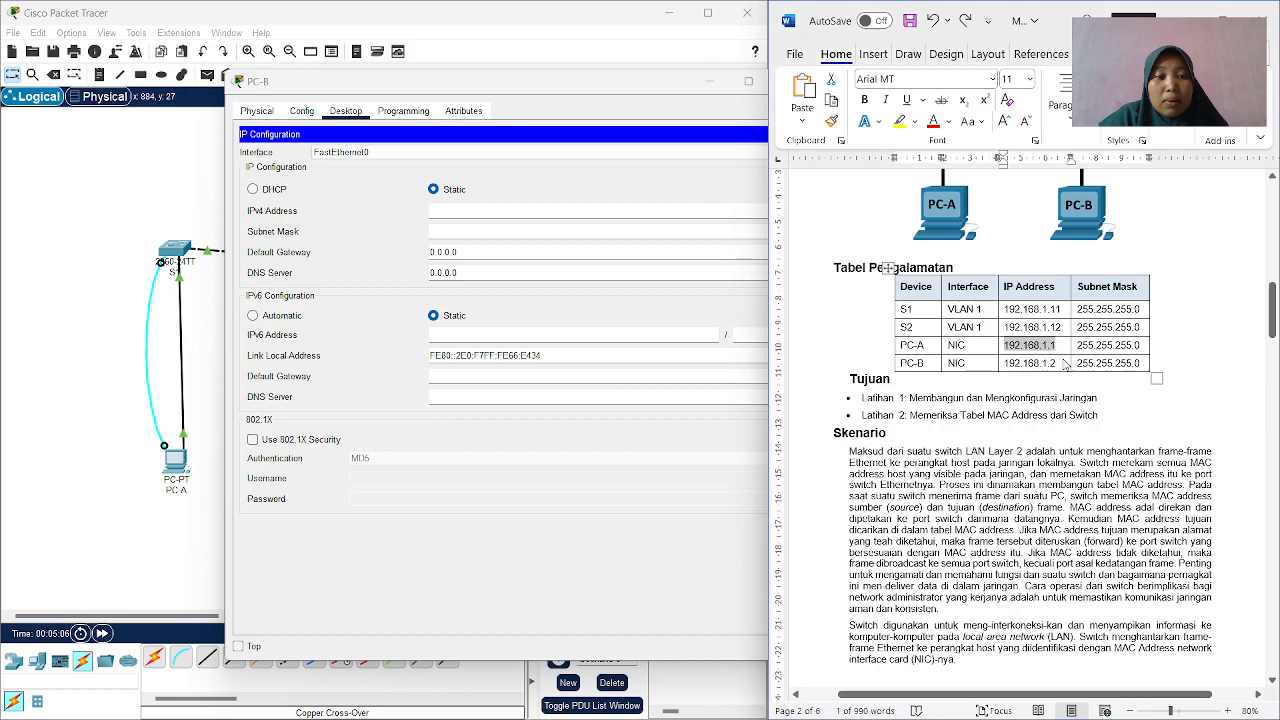
{"action": "left_click_drag", "start_coordinate": [1062, 366], "coordinate": [1003, 363]}
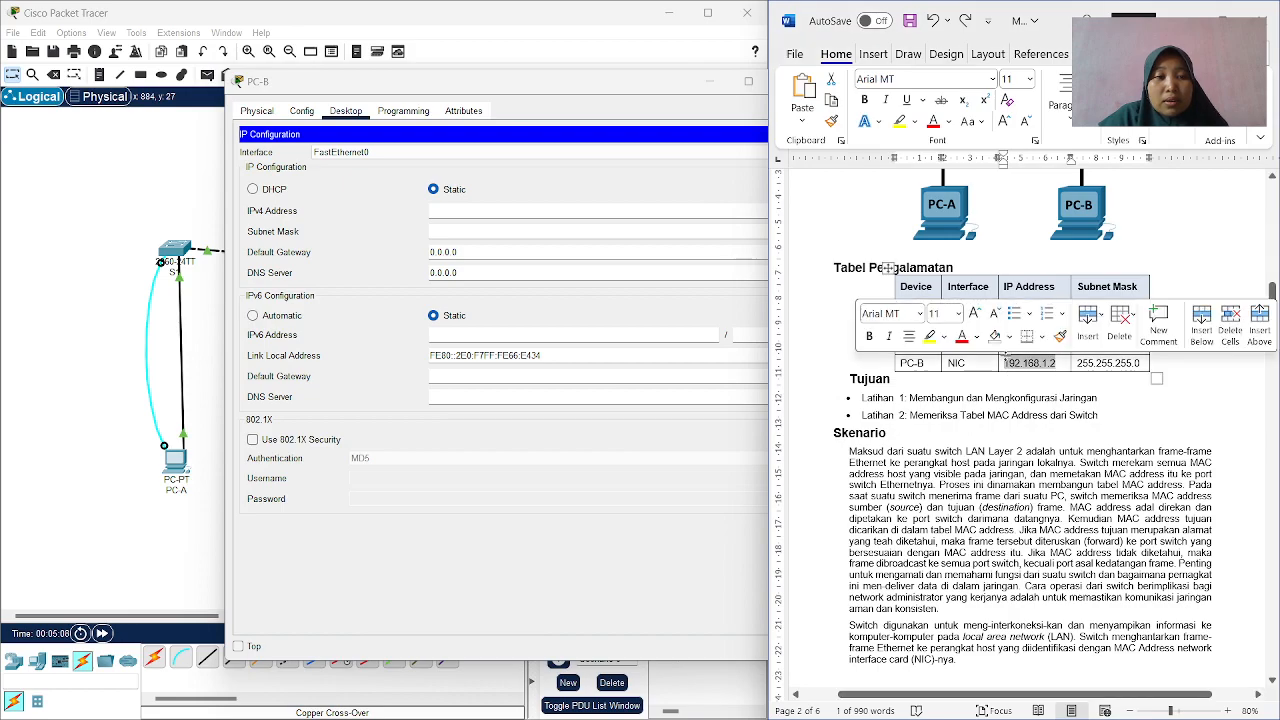
{"action": "right_click", "coordinate": [1015, 366]}
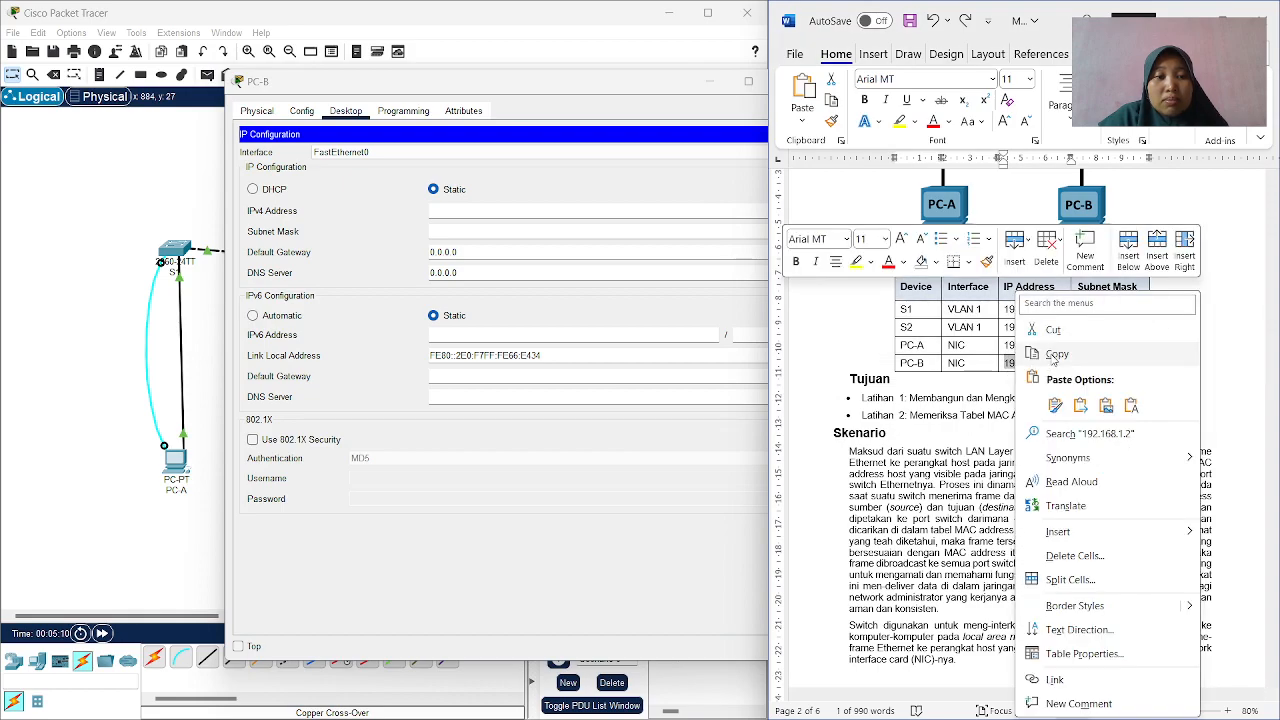
{"action": "left_click", "coordinate": [1054, 351]}
In Packet Tracer, set PC-B's IPv4 address to 192.168.1.2 with subnet mask 255.255.255.0 and close its window.
{"action": "left_click", "coordinate": [474, 212]}
{"action": "right_click", "coordinate": [474, 212]}
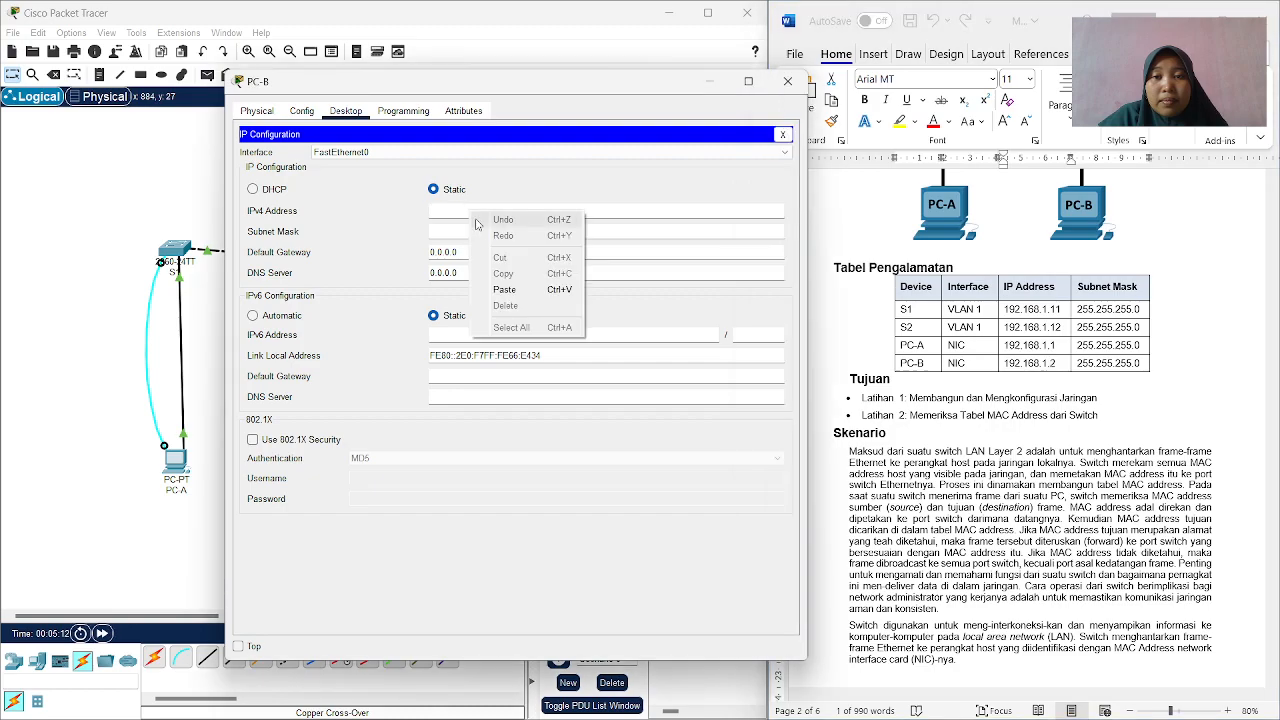
{"action": "left_click", "coordinate": [504, 289]}
{"action": "key", "text": "Tab"}
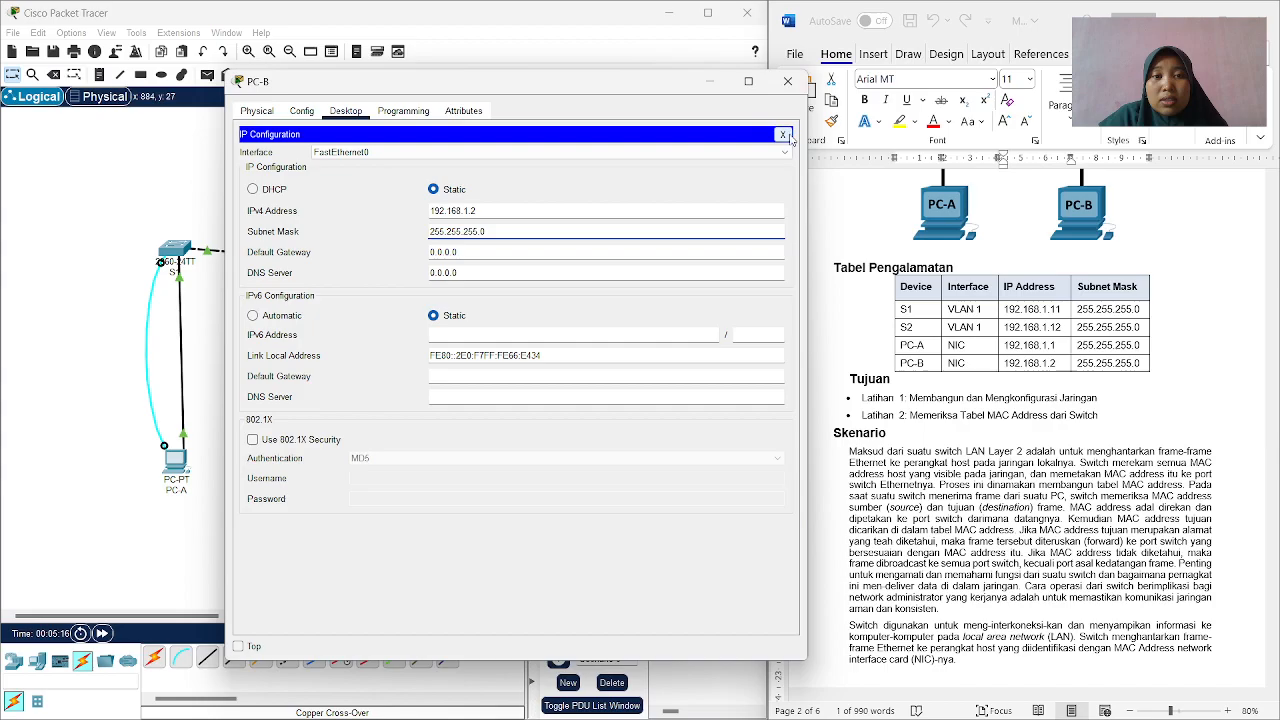
{"action": "left_click", "coordinate": [784, 135]}
{"action": "left_click", "coordinate": [788, 81]}
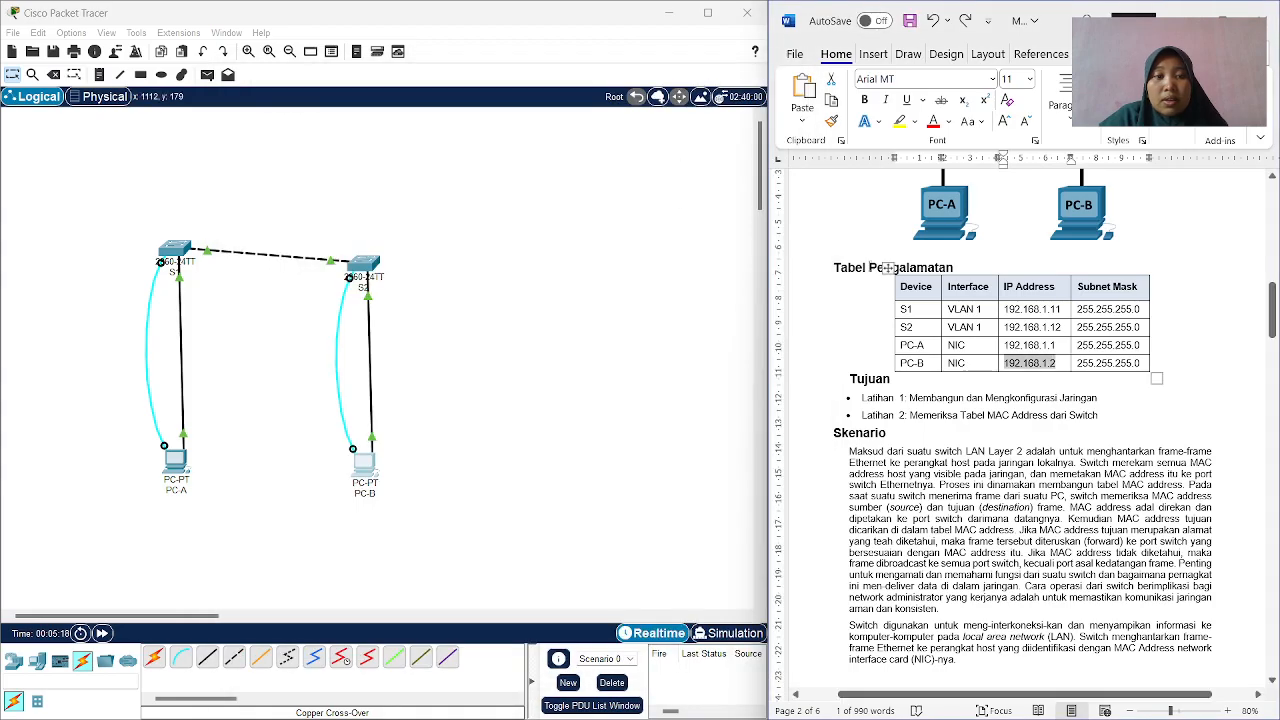
Check the lab guide's instructions for initialising the switches and configuring their basic settings.
{"action": "scroll", "coordinate": [887, 268], "scroll_direction": "up", "scroll_amount": 1}
{"action": "scroll", "coordinate": [888, 262], "scroll_direction": "down", "scroll_amount": 10}
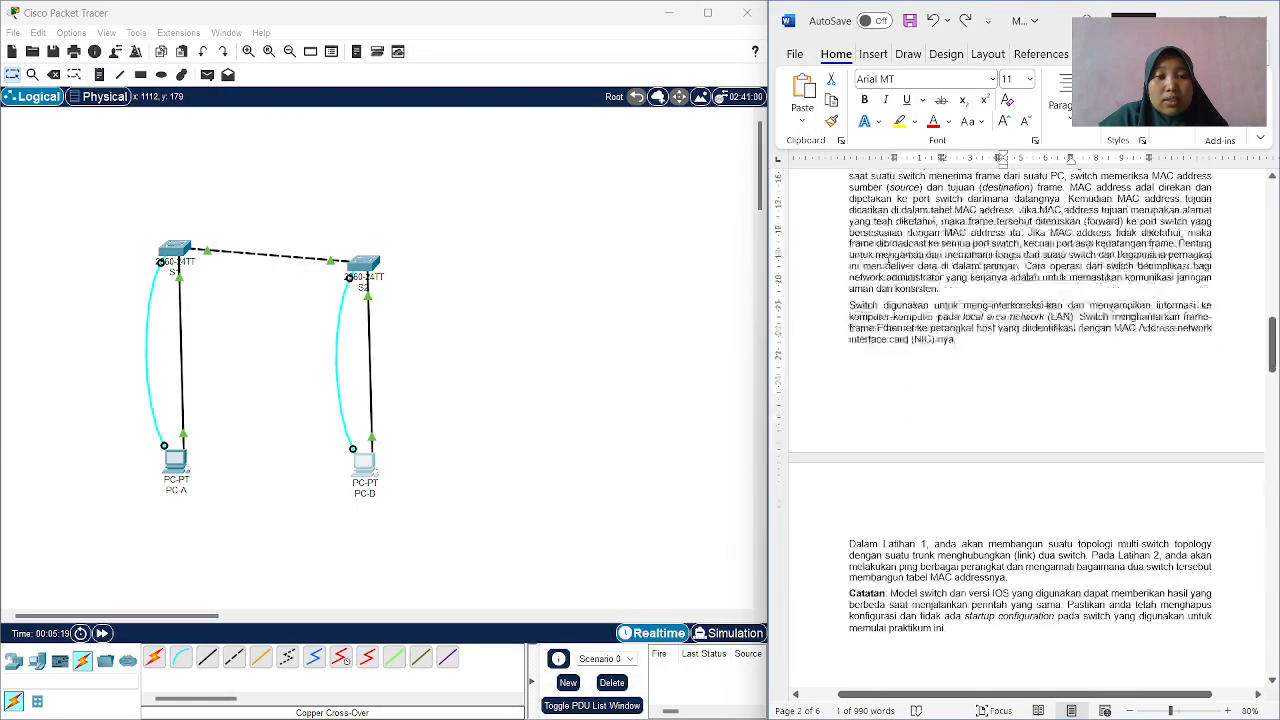
{"action": "scroll", "coordinate": [890, 253], "scroll_direction": "down", "scroll_amount": 6}
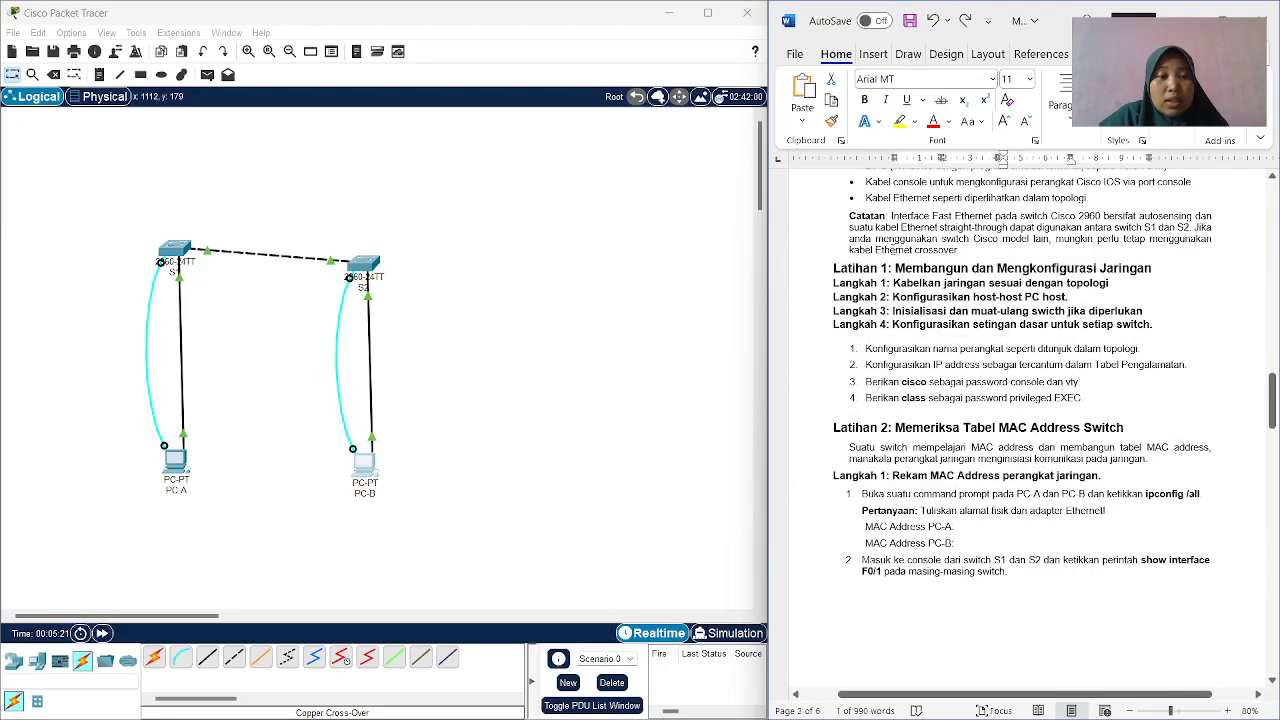
Review the basic switch settings in the guide and open a console terminal session to the first switch from PC-A in Packet Tracer.
{"action": "scroll", "coordinate": [893, 250], "scroll_direction": "down", "scroll_amount": 1}
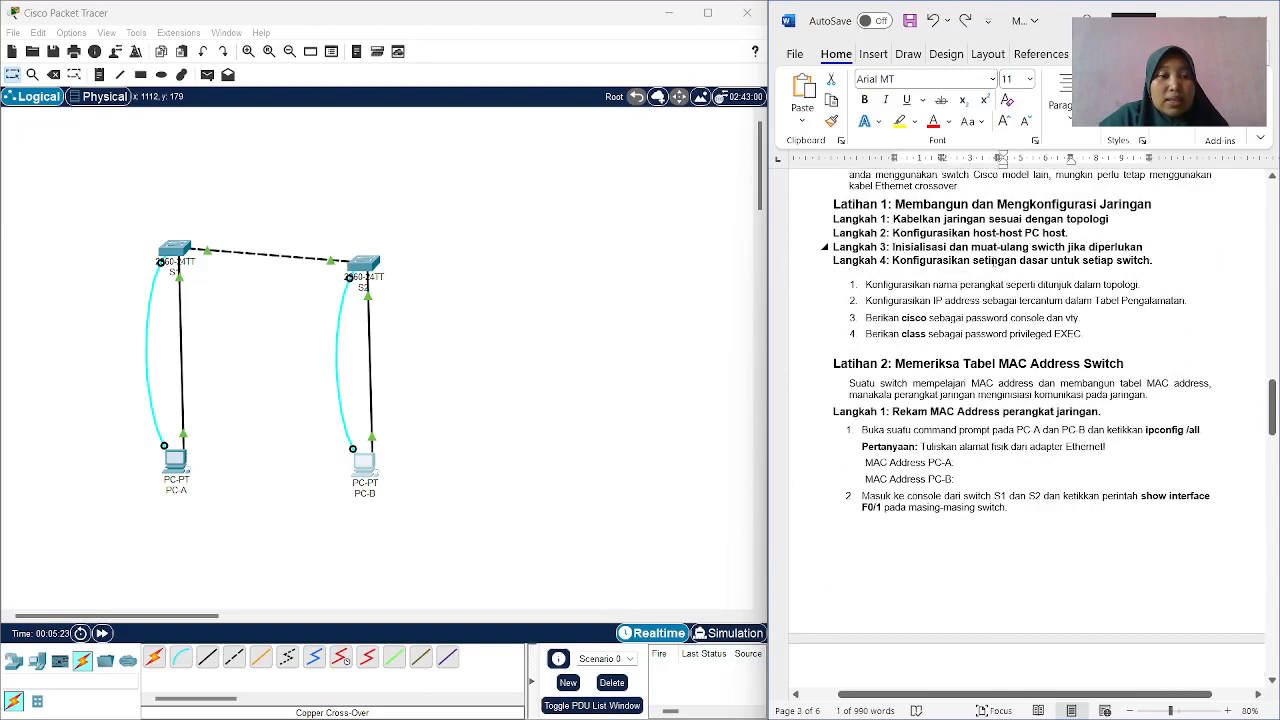
{"action": "scroll", "coordinate": [978, 283], "scroll_direction": "down", "scroll_amount": 1}
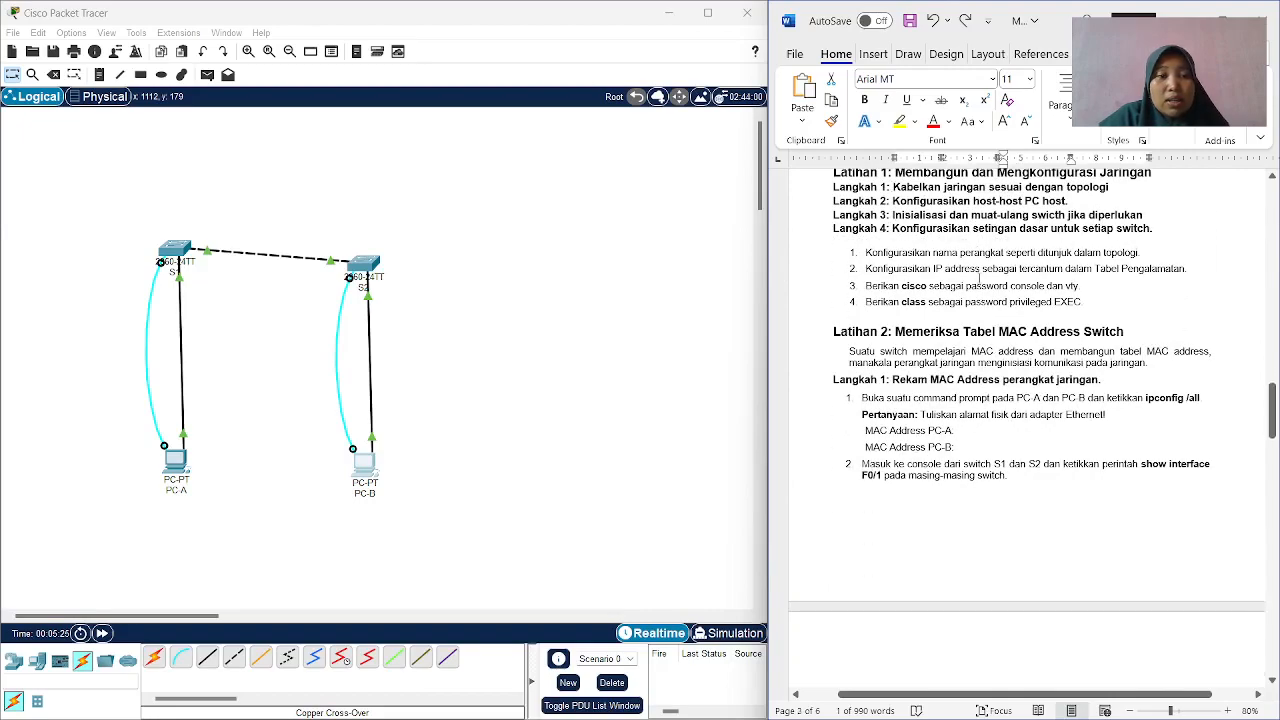
{"action": "scroll", "coordinate": [978, 280], "scroll_direction": "down", "scroll_amount": 1}
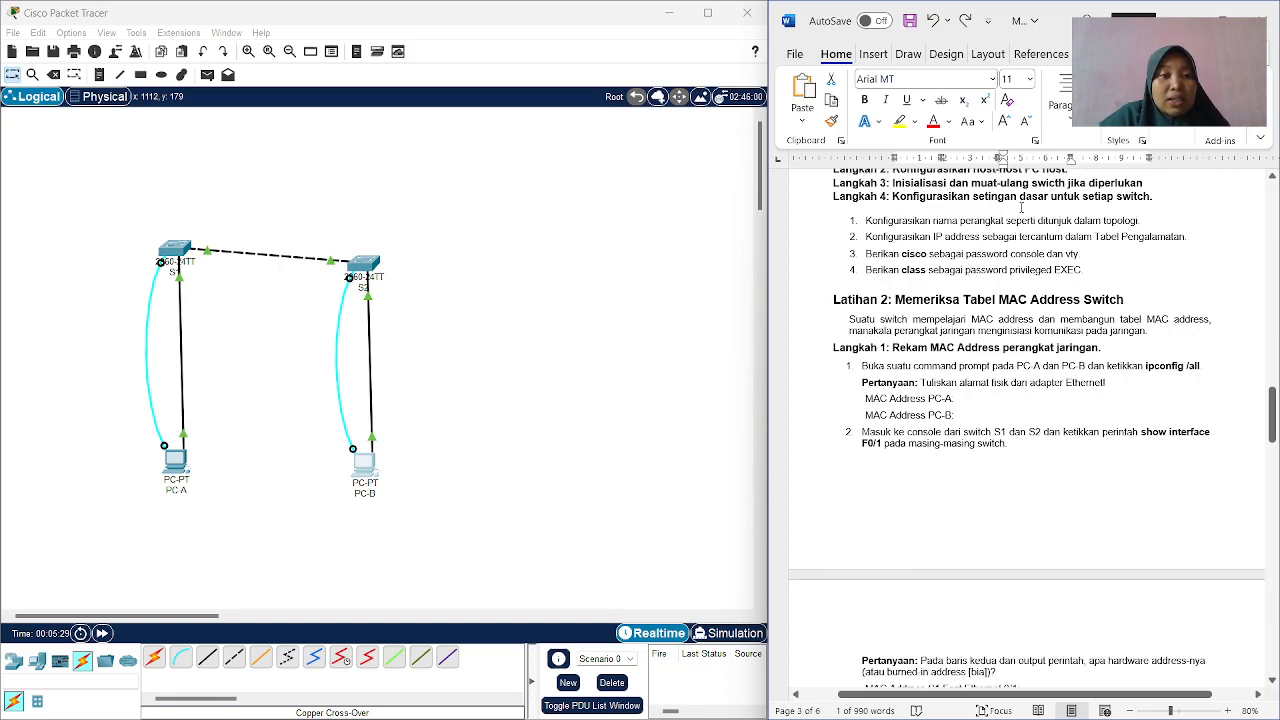
{"action": "scroll", "coordinate": [1030, 228], "scroll_direction": "down", "scroll_amount": 1}
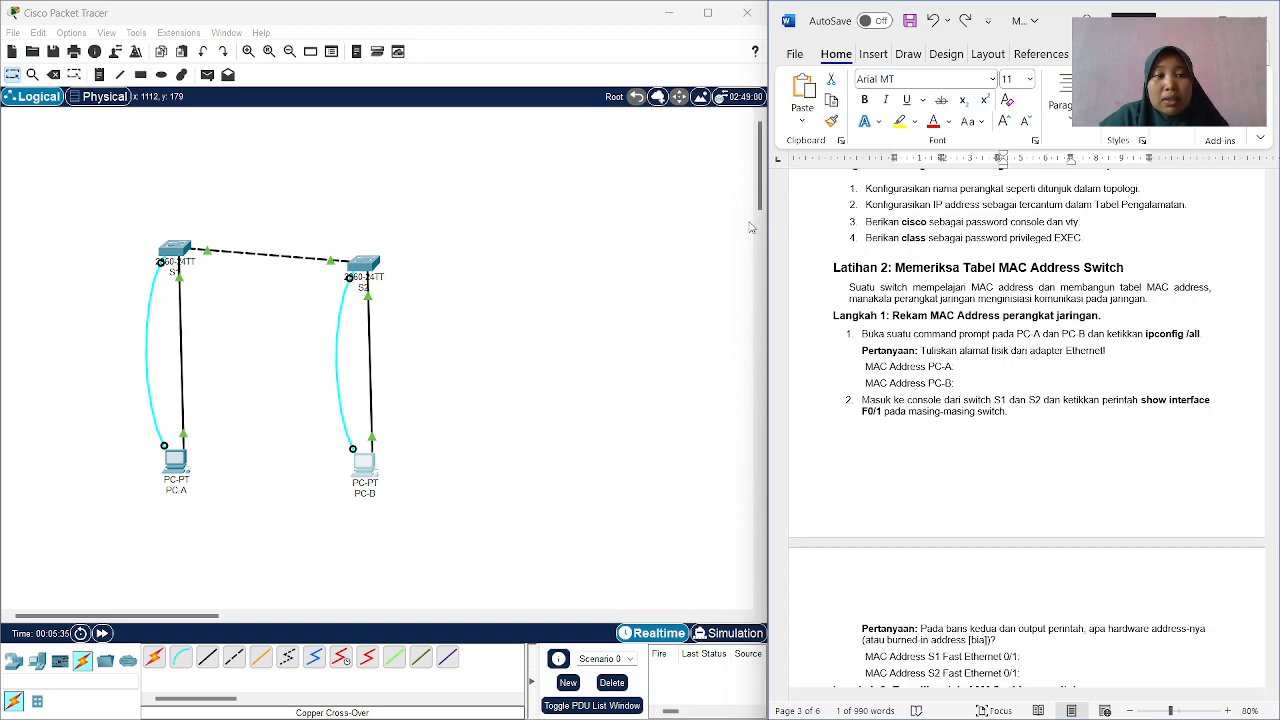
{"action": "left_click", "coordinate": [175, 463]}
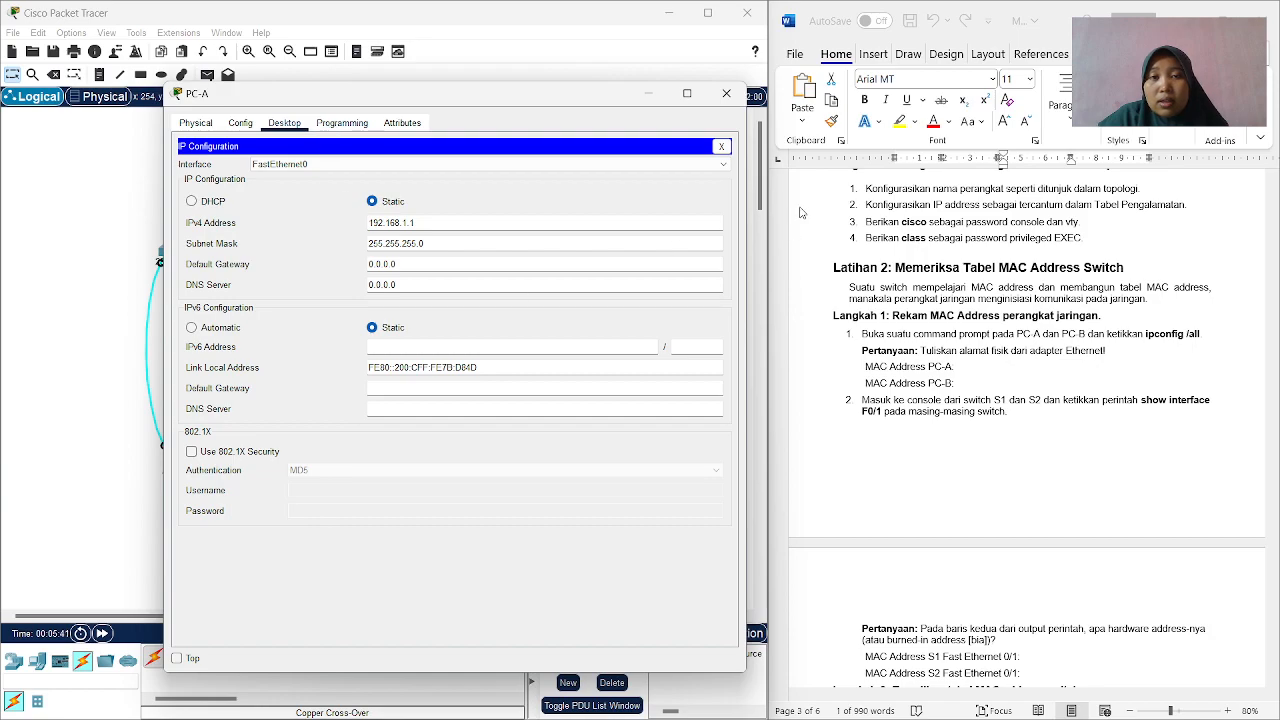
{"action": "left_click", "coordinate": [721, 147]}
{"action": "left_click", "coordinate": [418, 179]}
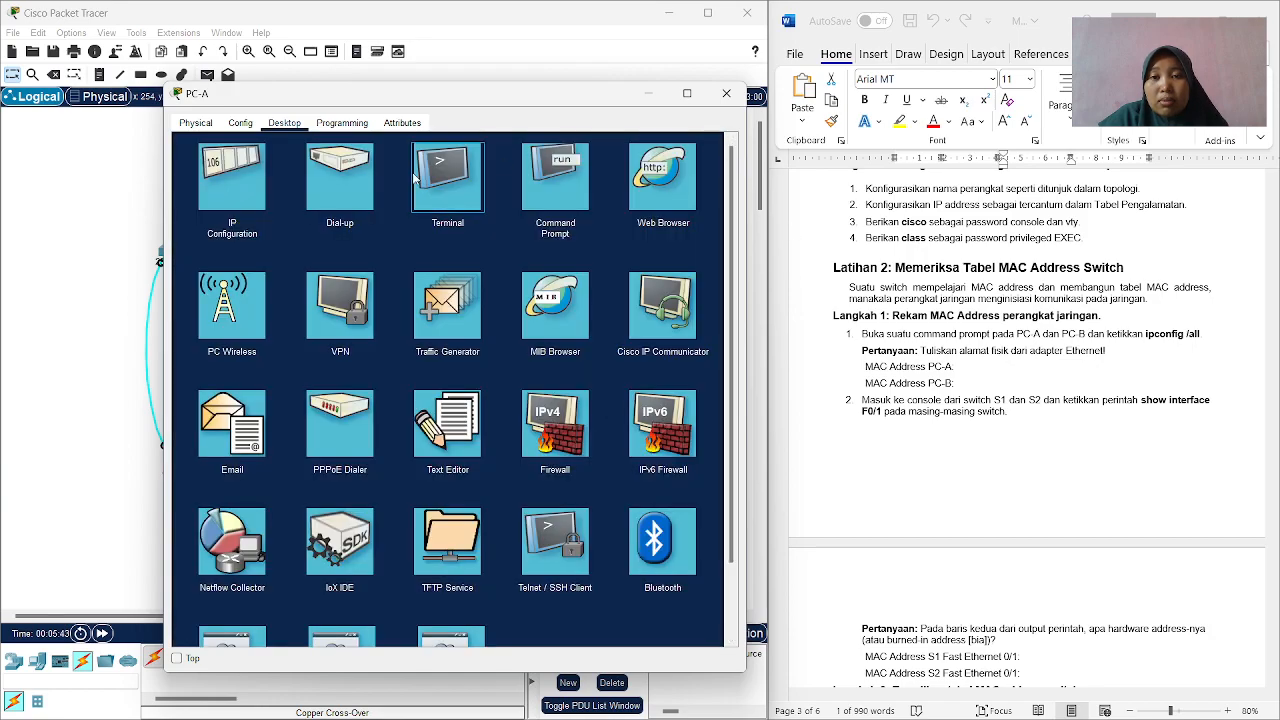
{"action": "left_click", "coordinate": [688, 283]}
{"action": "left_click_drag", "start_coordinate": [493, 94], "coordinate": [465, 50]}
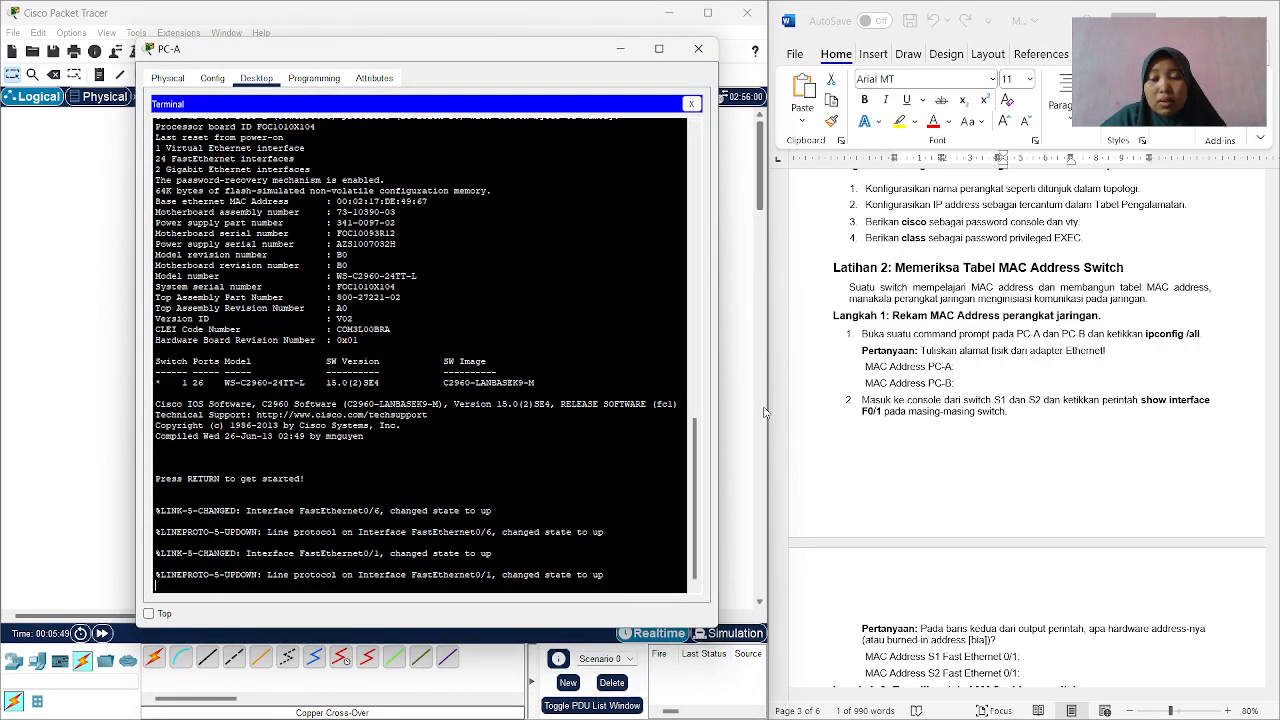
Consult the guide's topology, enter privileged EXEC and global configuration mode on the switch, and set its hostname to S1.
{"action": "scroll", "coordinate": [921, 300], "scroll_direction": "up", "scroll_amount": 5}
{"action": "scroll", "coordinate": [921, 303], "scroll_direction": "up", "scroll_amount": 15}
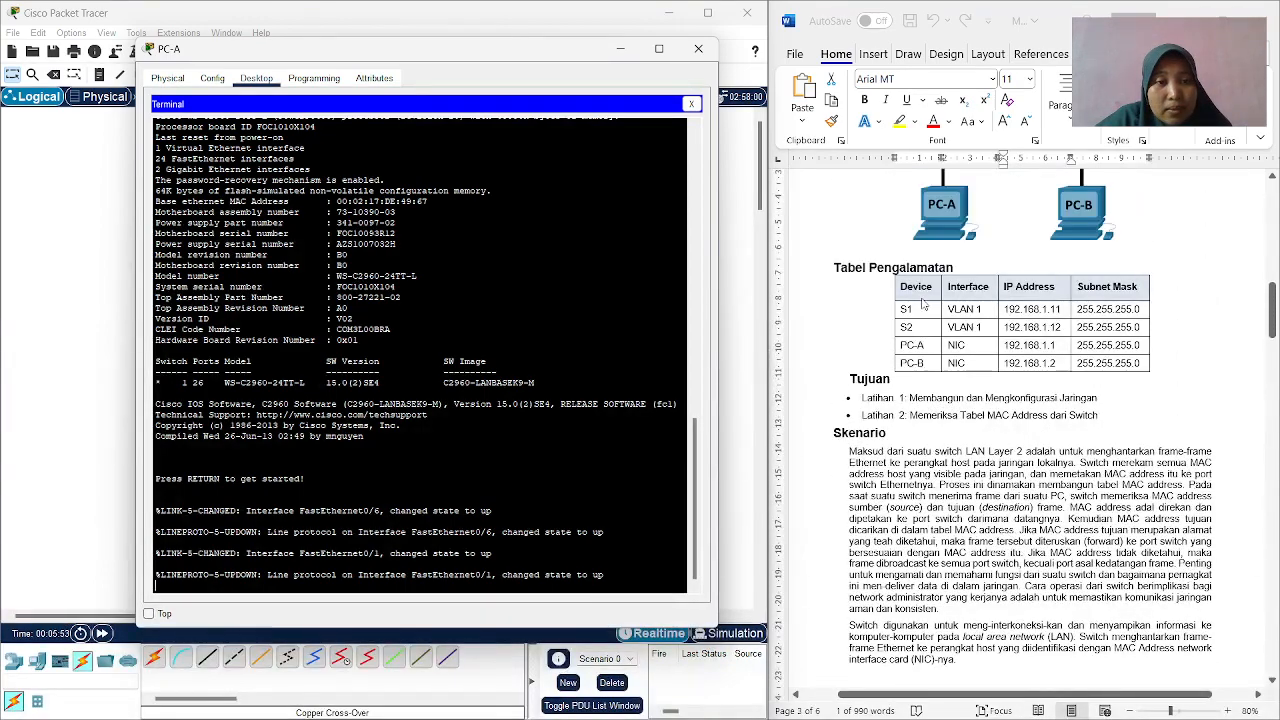
{"action": "scroll", "coordinate": [923, 305], "scroll_direction": "up", "scroll_amount": 1}
{"action": "scroll", "coordinate": [923, 305], "scroll_direction": "up", "scroll_amount": 1}
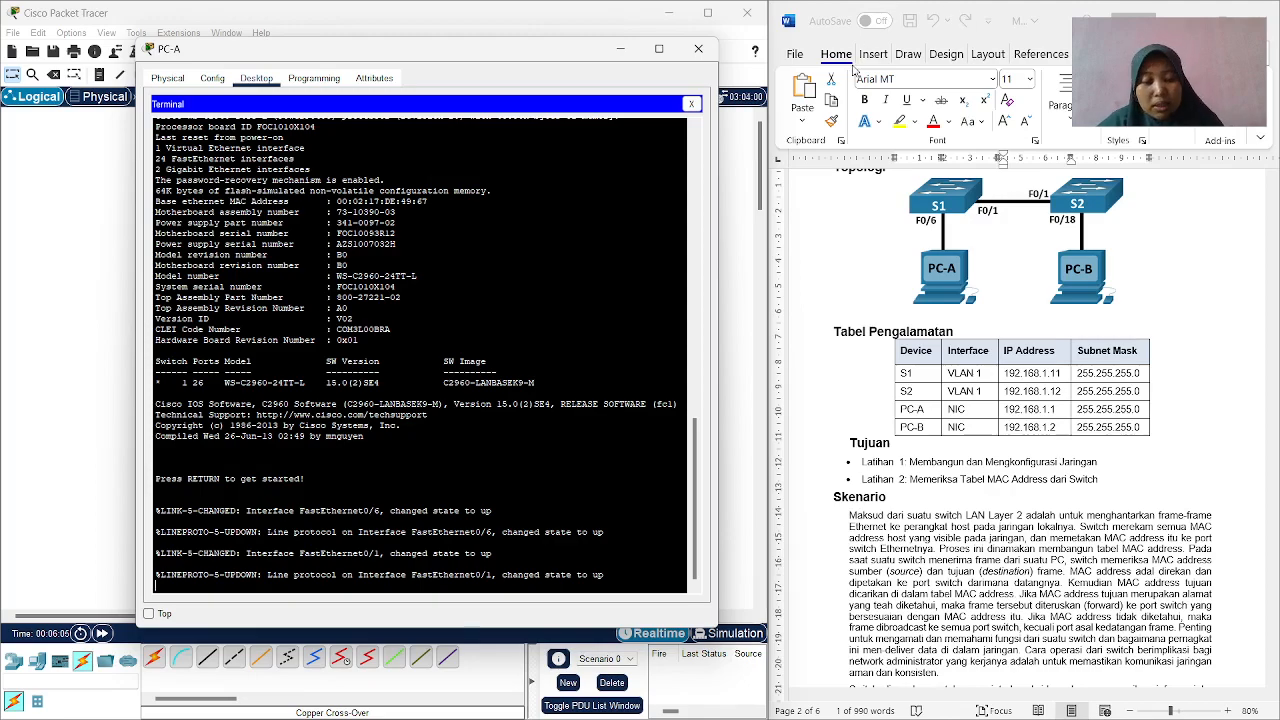
{"action": "key", "text": "Return"}
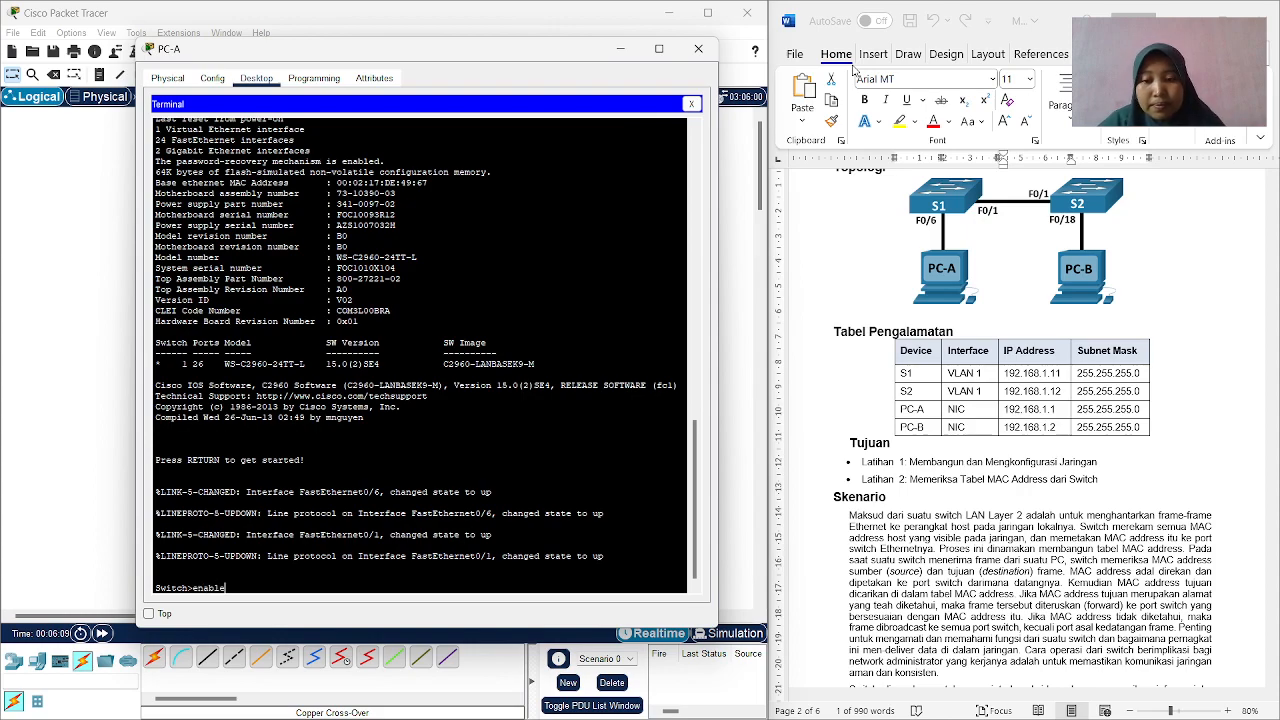
{"action": "type", "text": "enable"}
{"action": "key", "text": "Return"}
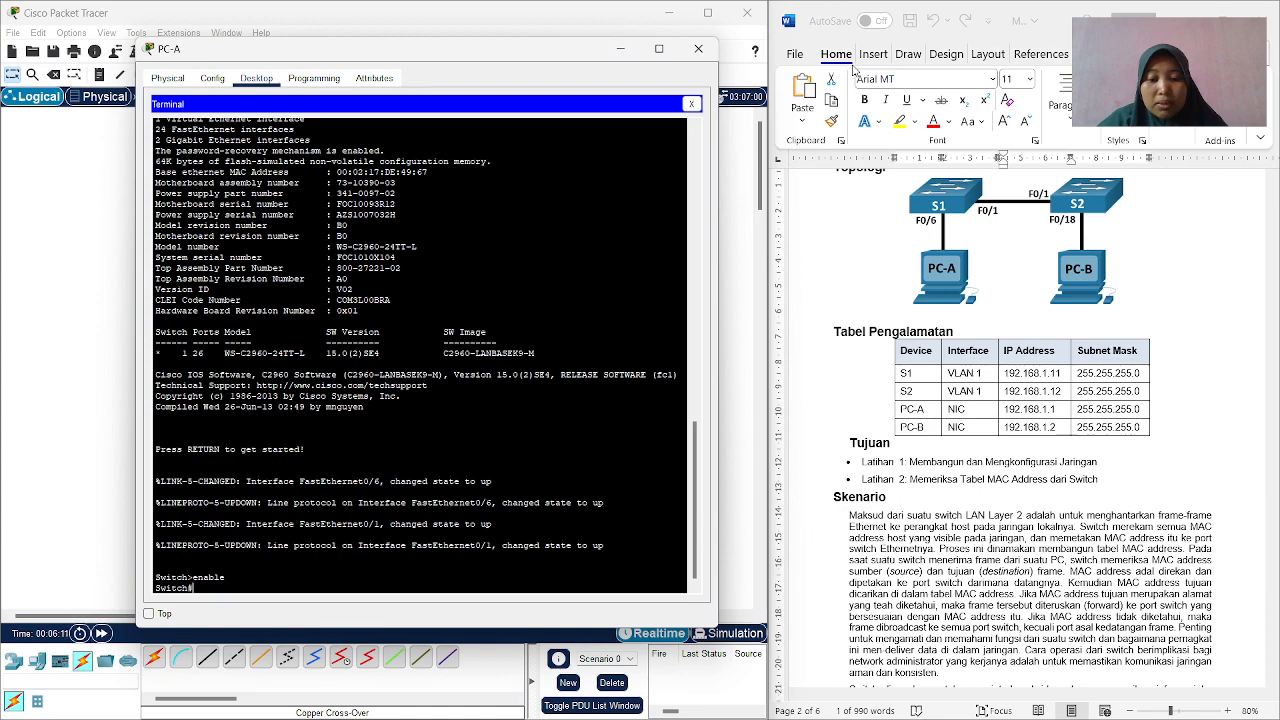
{"action": "type", "text": "conf t"}
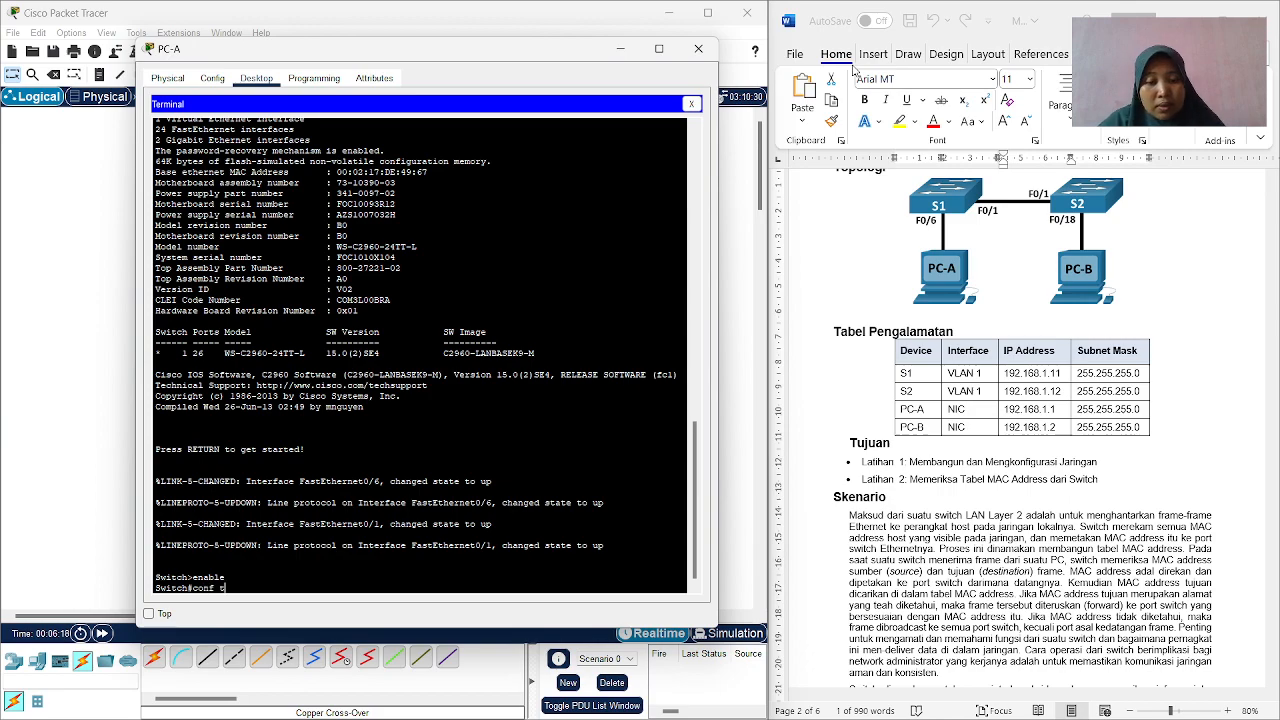
{"action": "key", "text": "Return"}
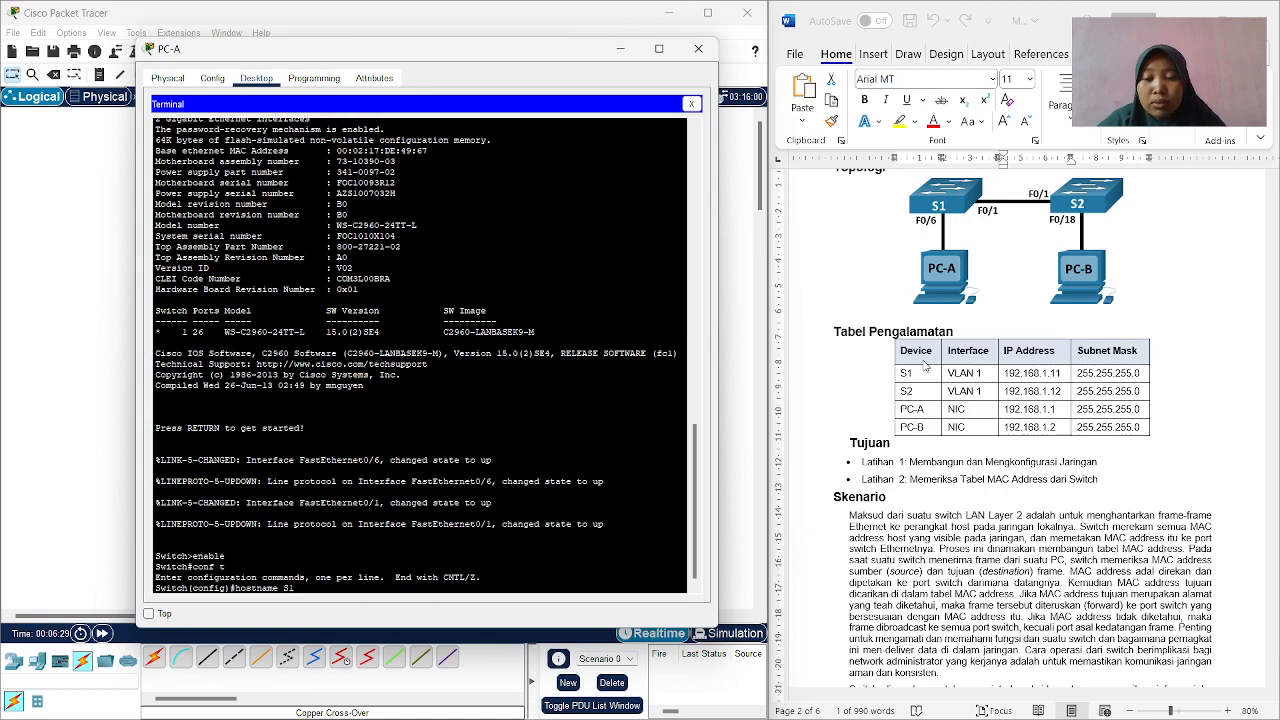
{"action": "key", "text": "Return"}
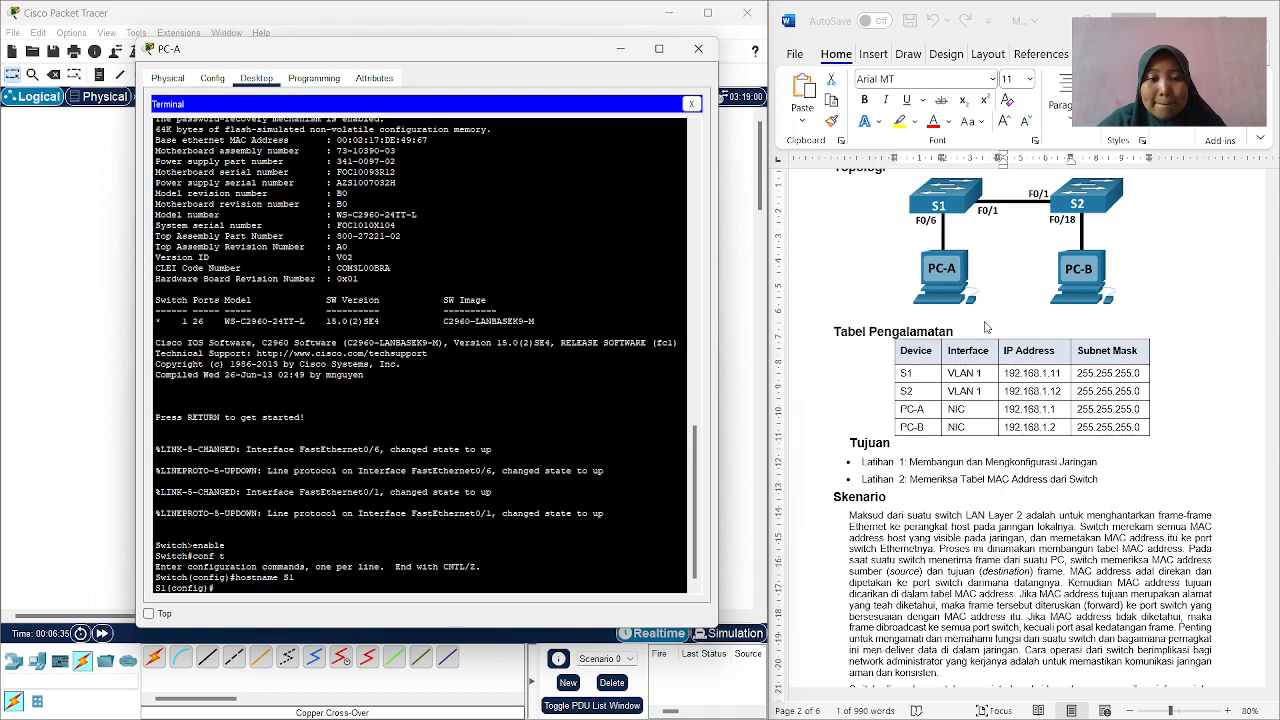
Check the guide's list of basic switch settings and enter interface configuration mode for VLAN 1 on S1.
{"action": "scroll", "coordinate": [985, 334], "scroll_direction": "down", "scroll_amount": 10}
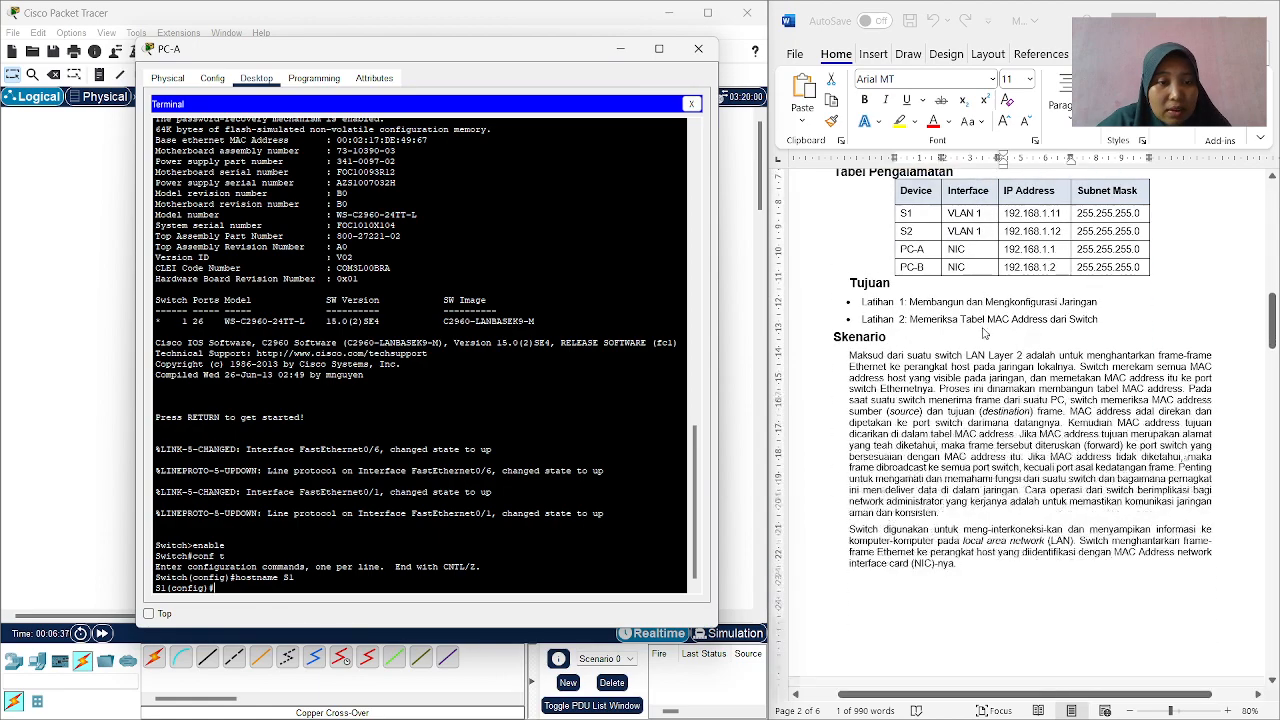
{"action": "scroll", "coordinate": [985, 334], "scroll_direction": "down", "scroll_amount": 8}
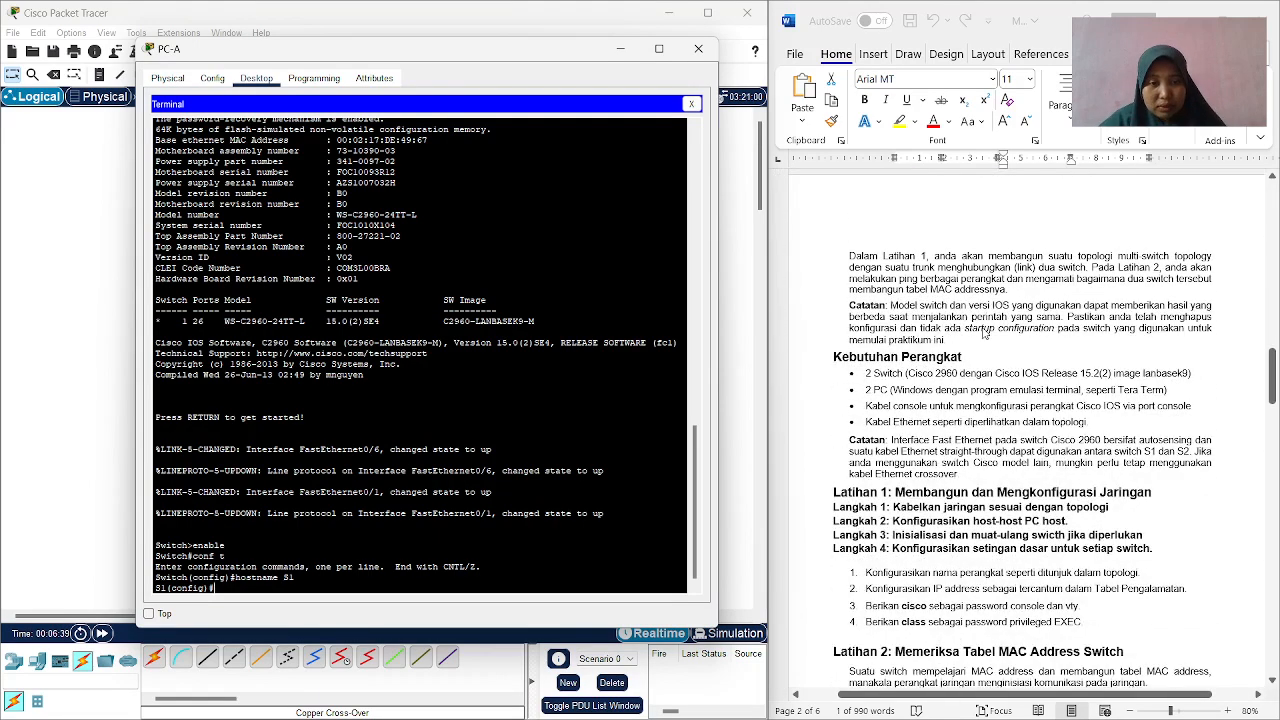
{"action": "scroll", "coordinate": [985, 334], "scroll_direction": "down", "scroll_amount": 3}
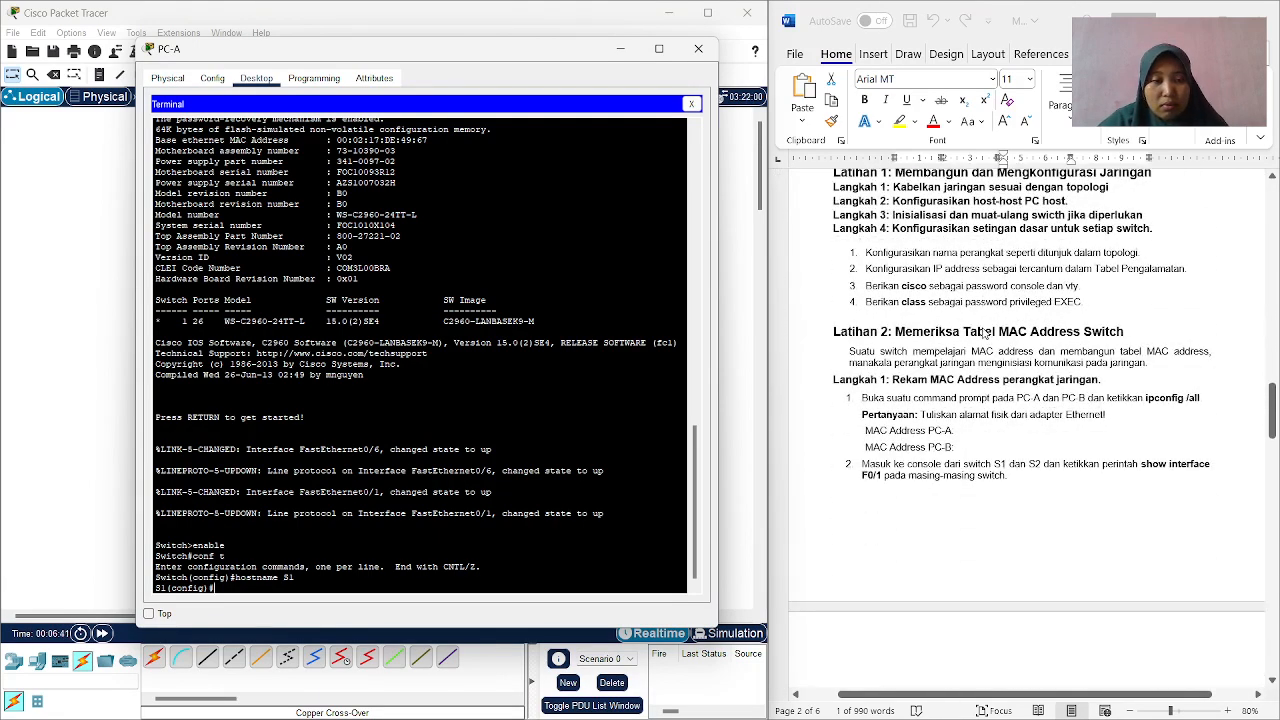
{"action": "scroll", "coordinate": [985, 334], "scroll_direction": "up", "scroll_amount": 1}
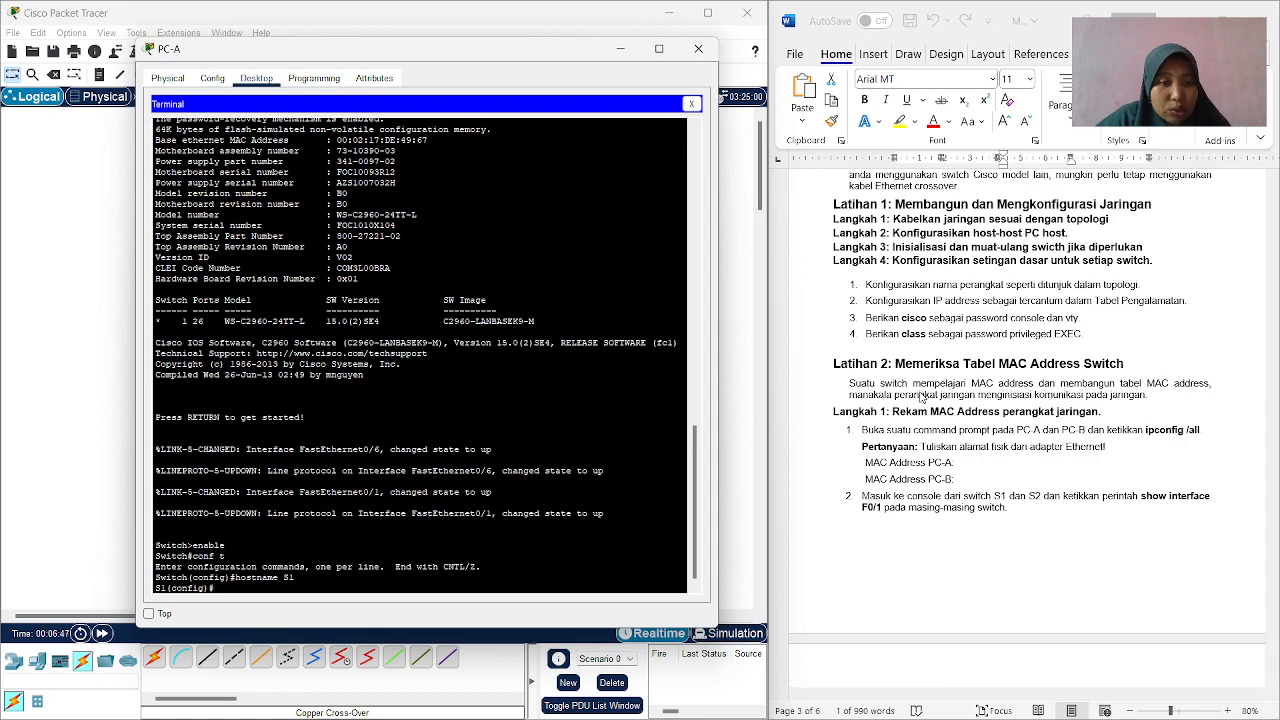
{"action": "scroll", "coordinate": [922, 368], "scroll_direction": "up", "scroll_amount": 1}
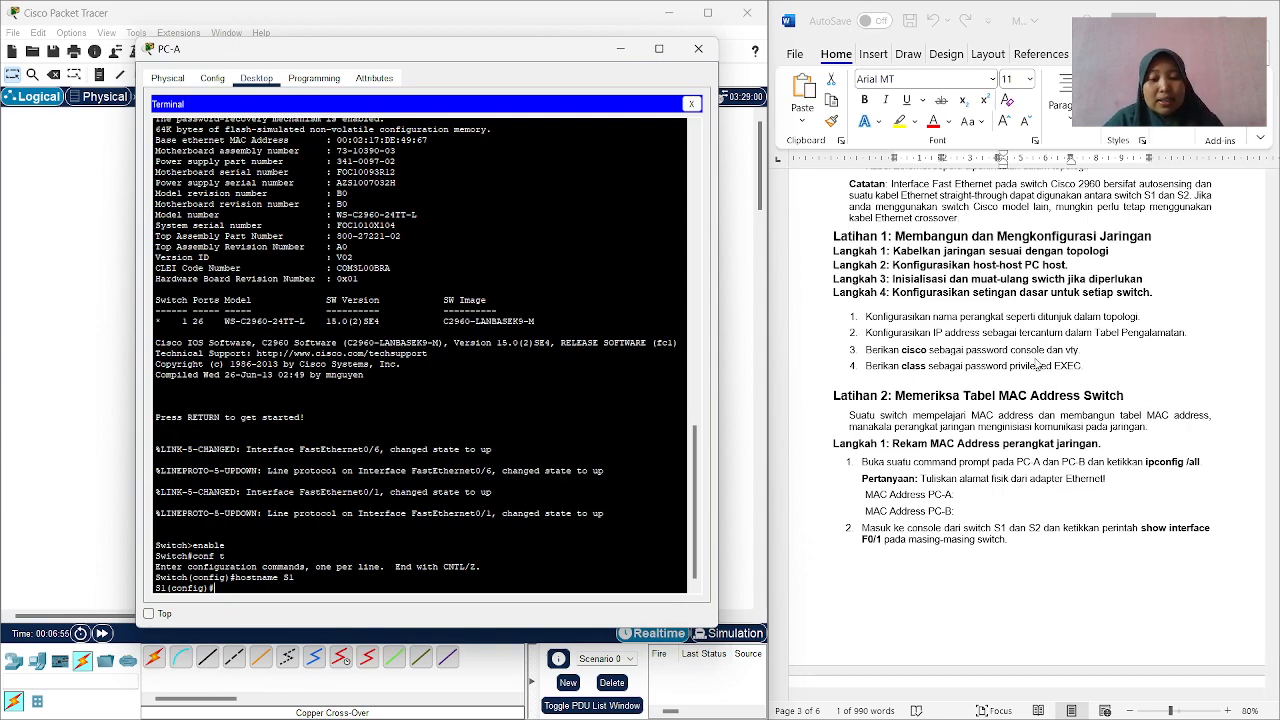
{"action": "type", "text": "rf"}
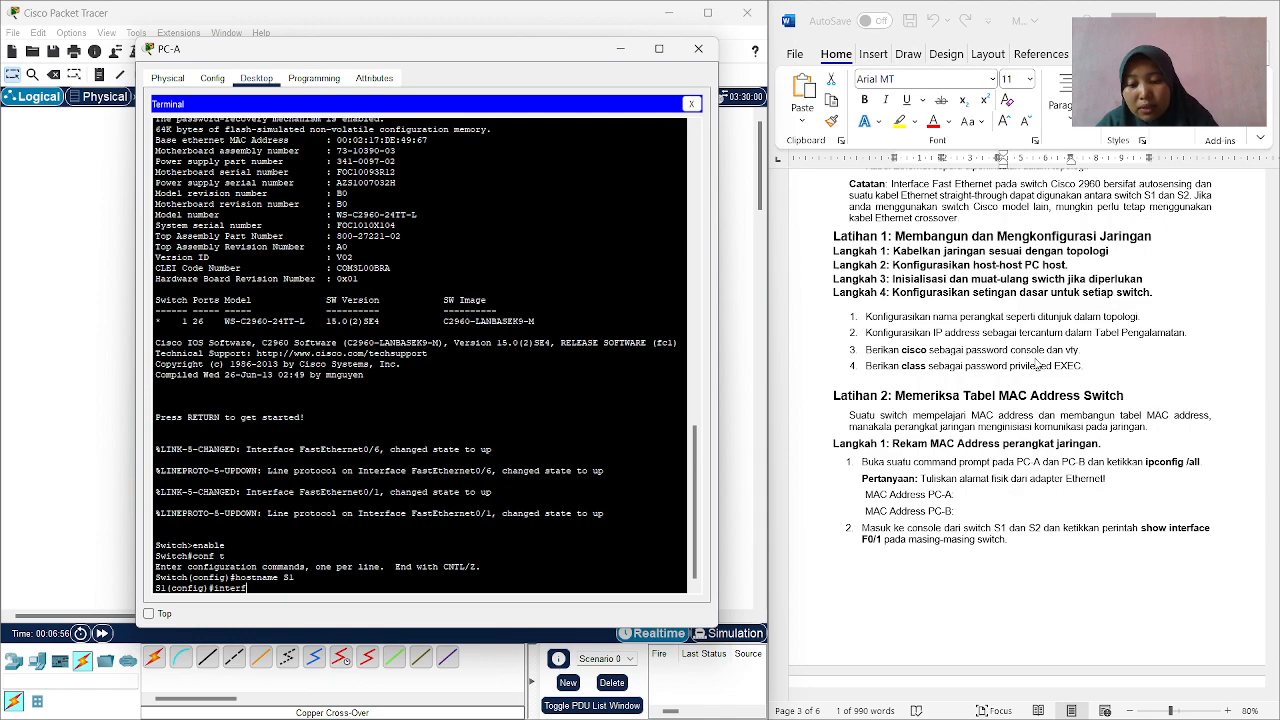
{"action": "type", "text": "ace vla"}
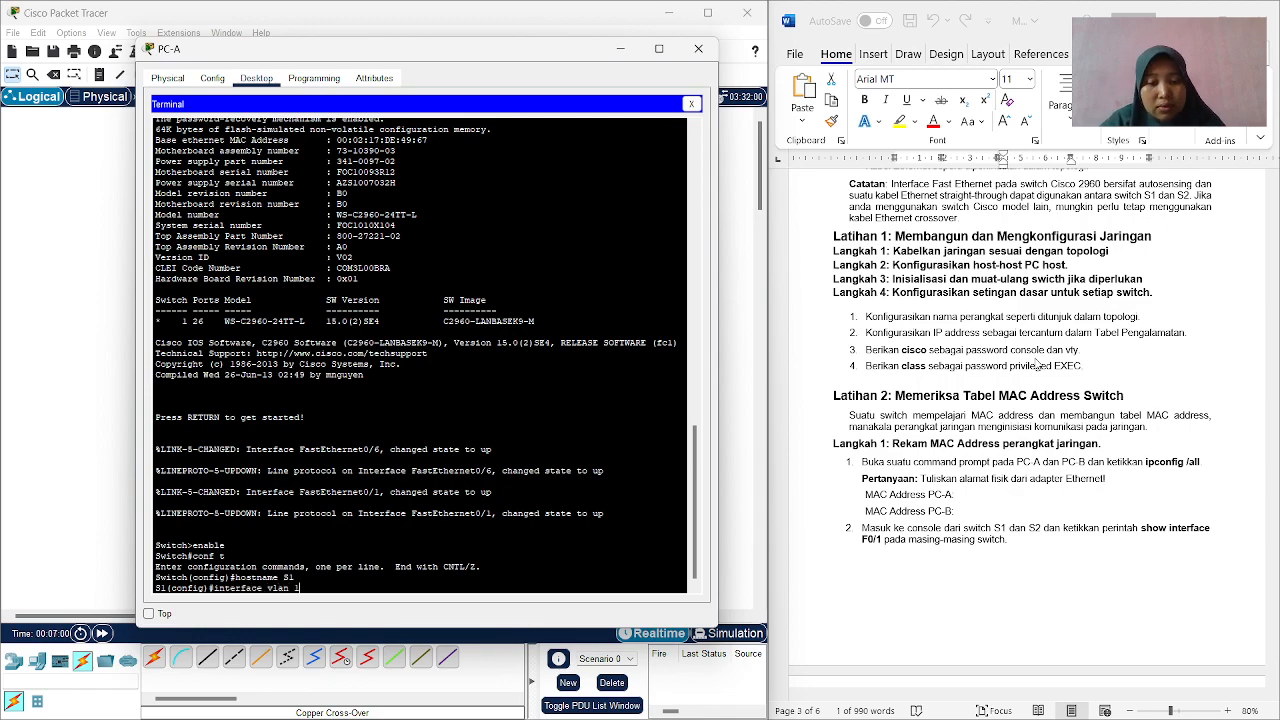
{"action": "type", "text": "n 1"}
{"action": "key", "text": "Return"}
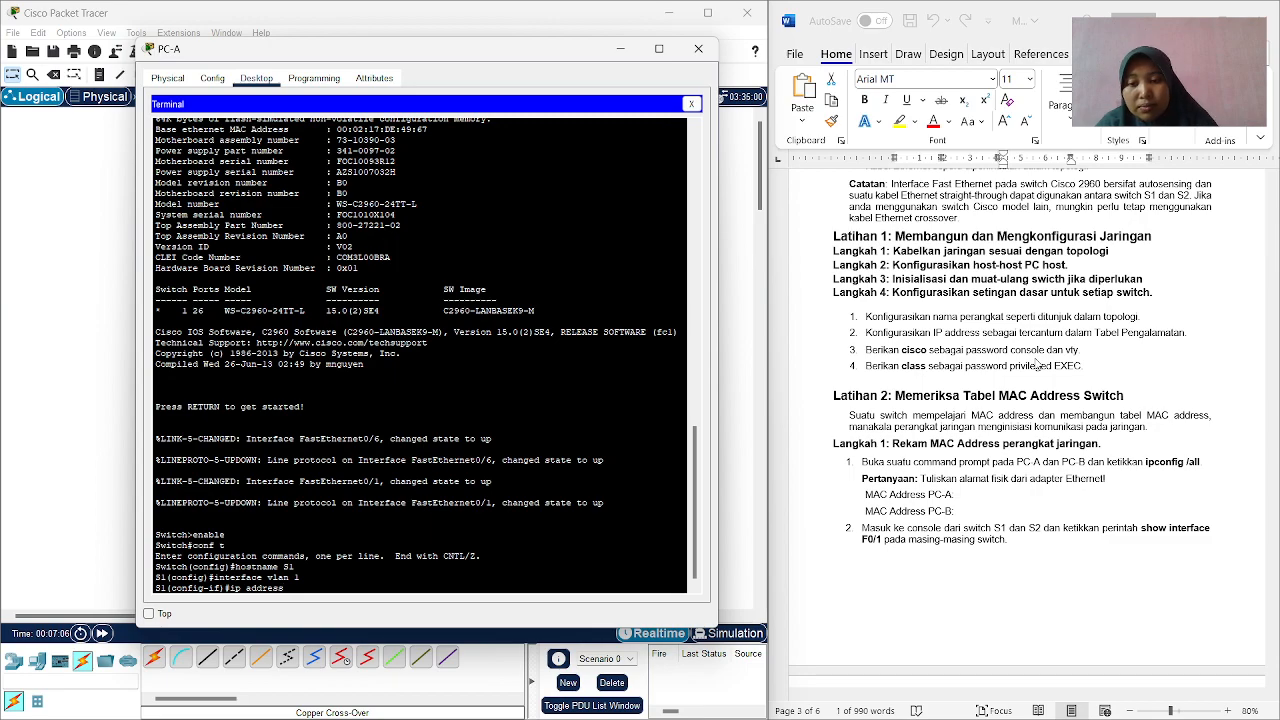
Start an ip address command on S1's VLAN 1 with 192.168.1.11, copied from the addressing table in Word.
{"action": "scroll", "coordinate": [1064, 289], "scroll_direction": "up", "scroll_amount": 8}
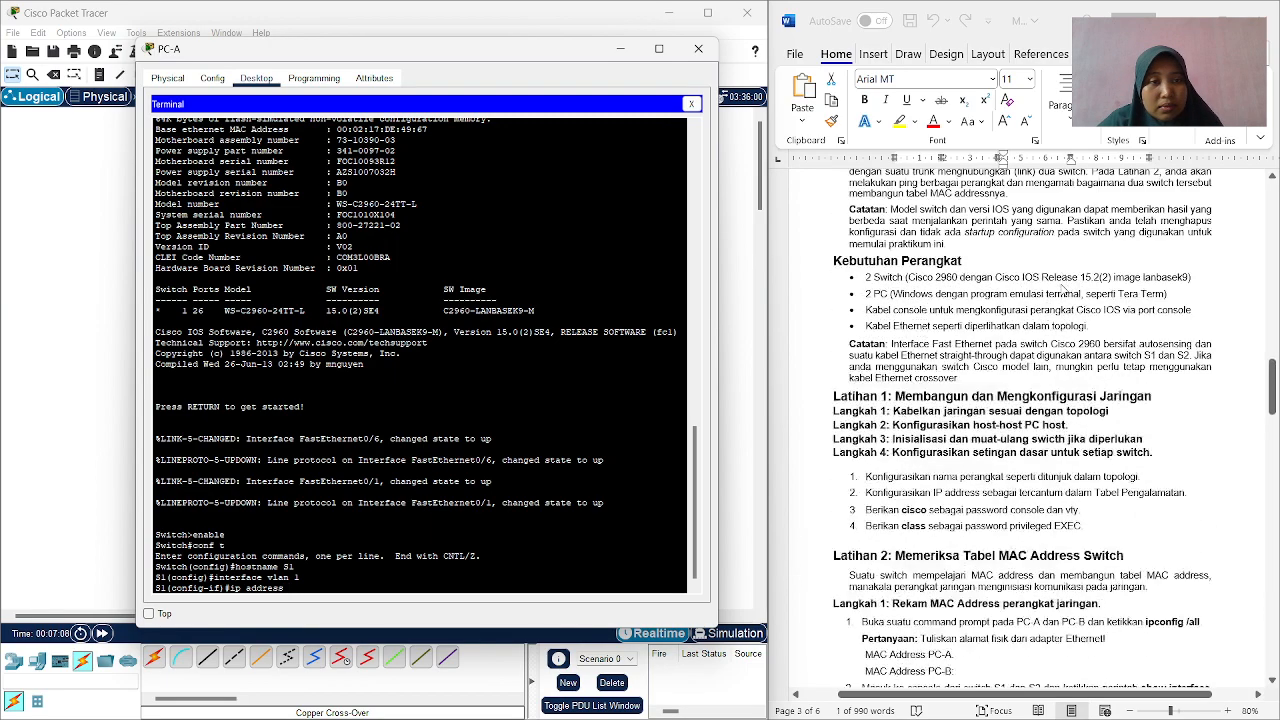
{"action": "scroll", "coordinate": [1064, 289], "scroll_direction": "up", "scroll_amount": 10}
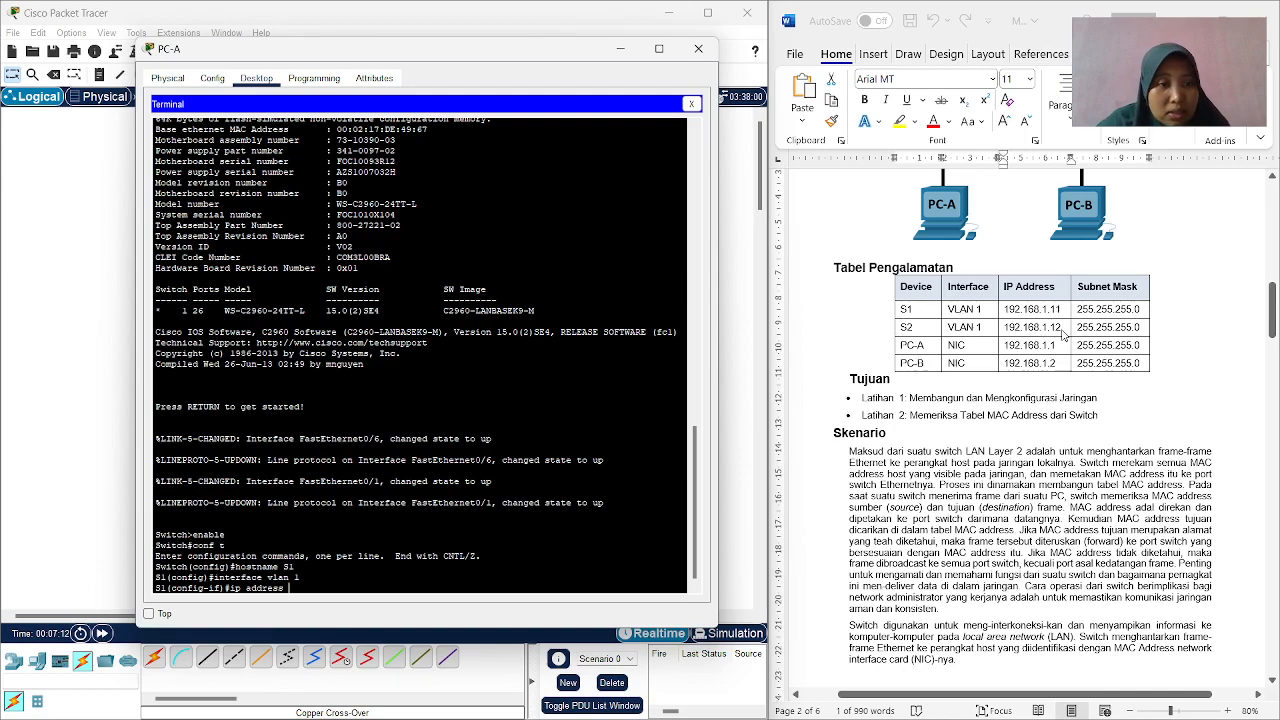
{"action": "left_click_drag", "start_coordinate": [1066, 314], "coordinate": [1006, 312]}
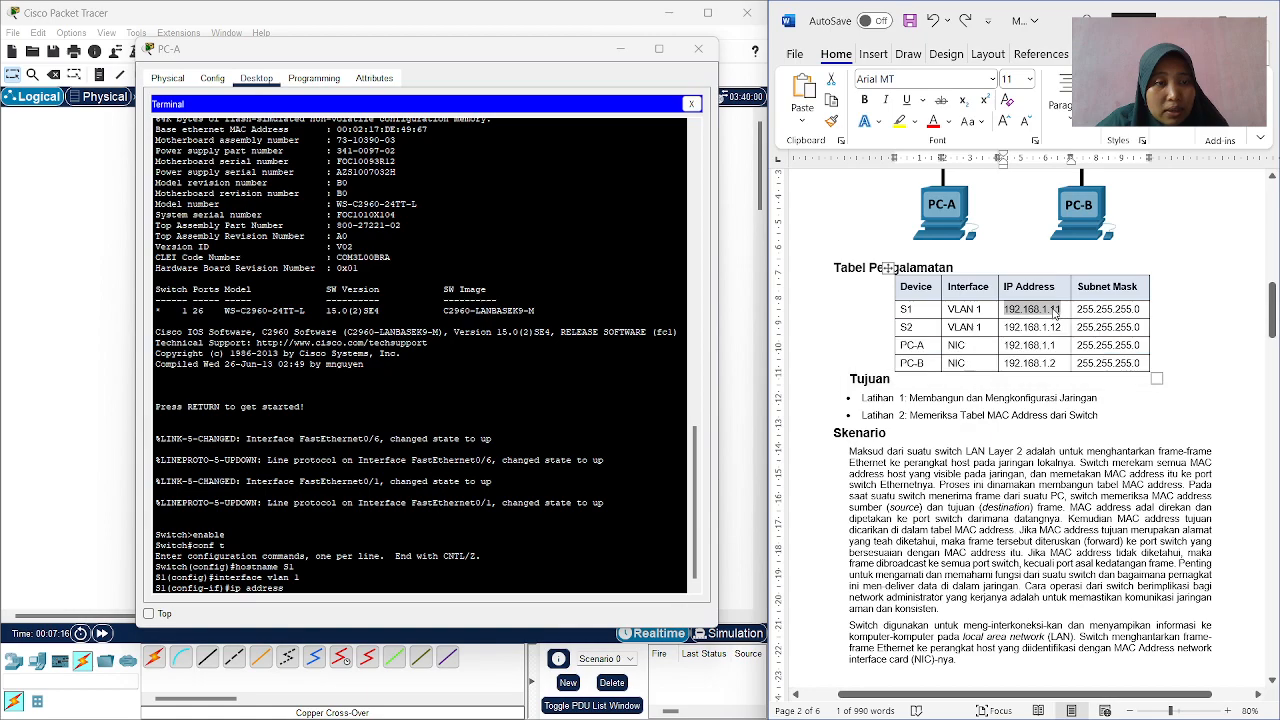
{"action": "right_click", "coordinate": [1056, 312]}
{"action": "left_click", "coordinate": [1092, 354]}
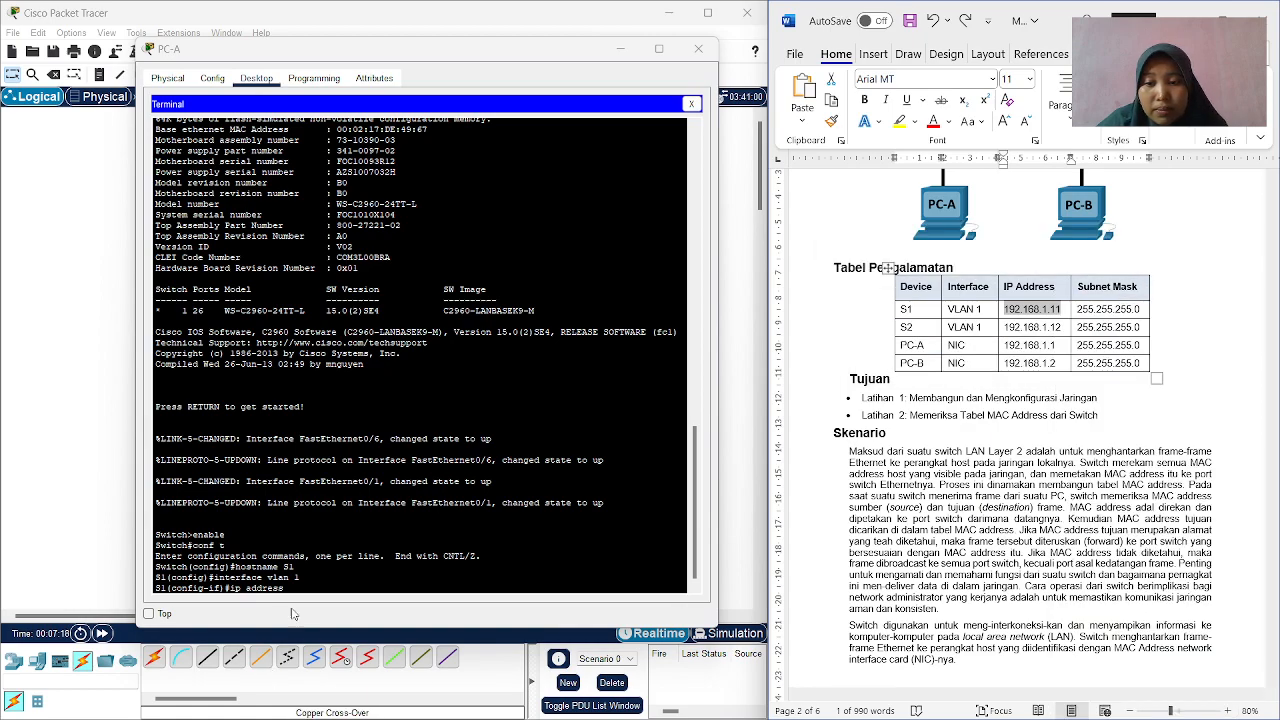
{"action": "left_click", "coordinate": [299, 588]}
{"action": "key", "text": "ctrl+v"}
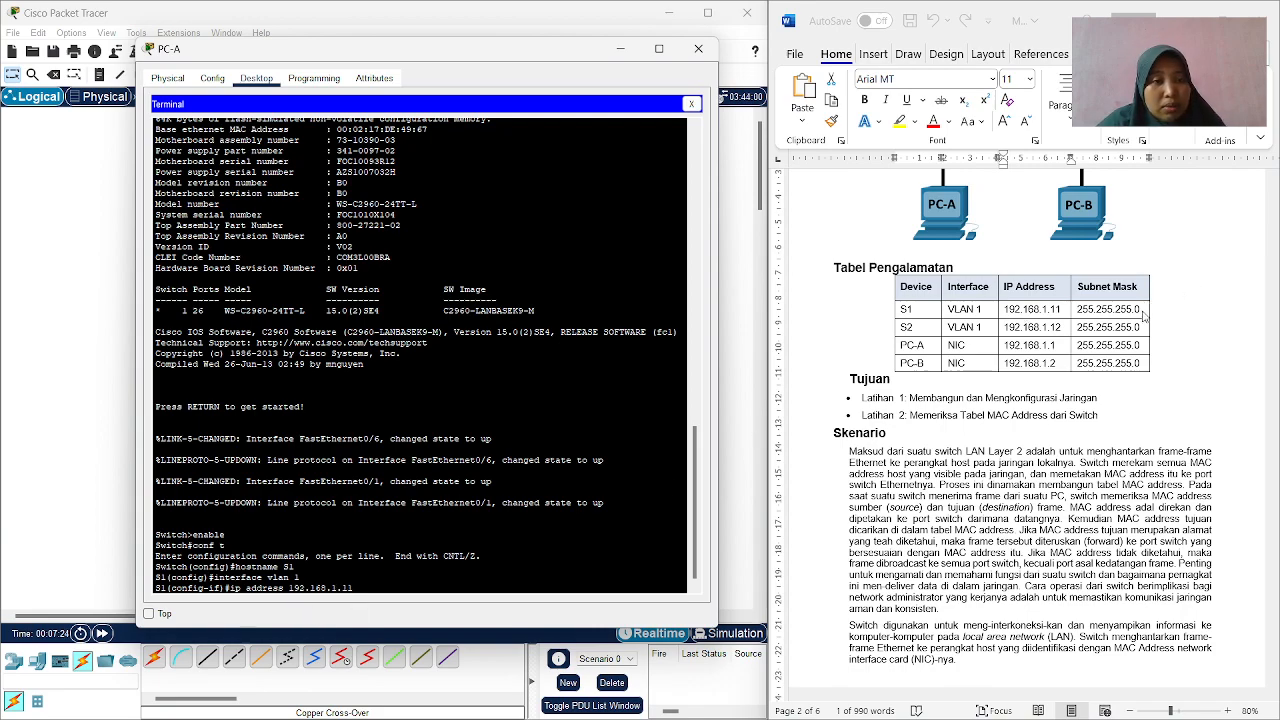
Copy S1's subnet mask 255.255.255.0 from the Word table, append it to the ip address command in the terminal and run the command.
{"action": "left_click", "coordinate": [1140, 312]}
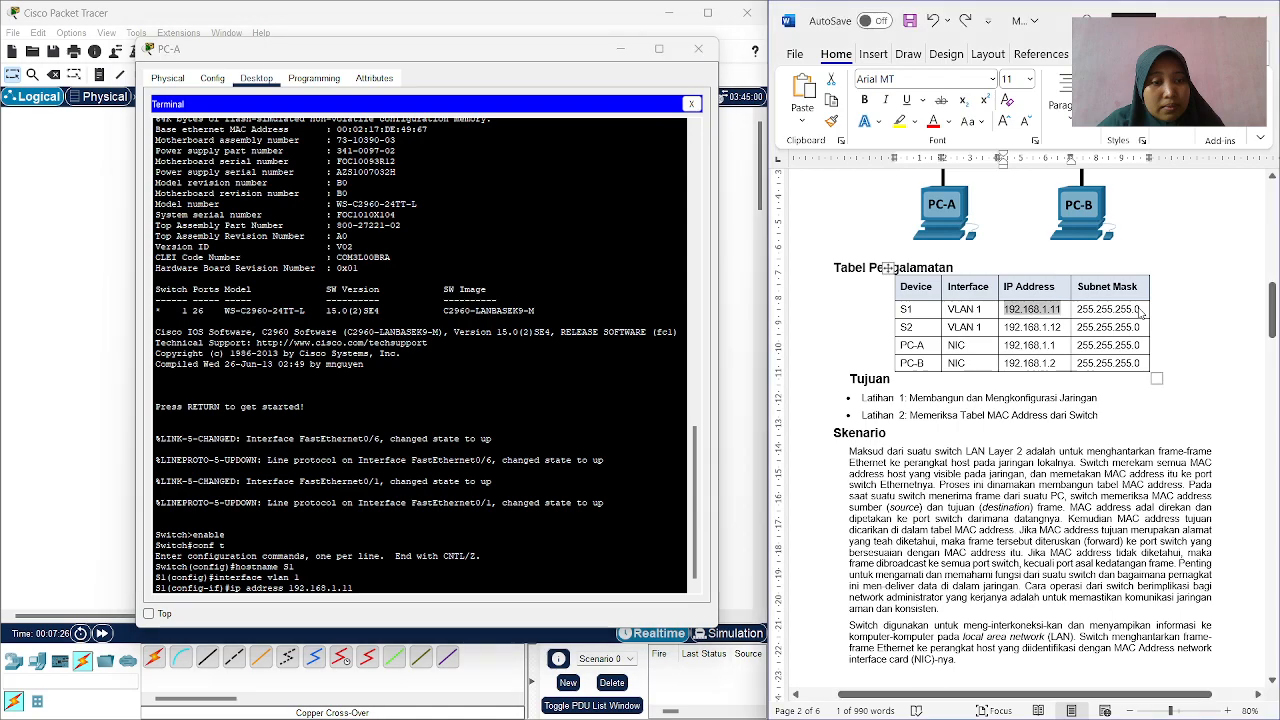
{"action": "left_click_drag", "start_coordinate": [1140, 311], "coordinate": [1073, 312]}
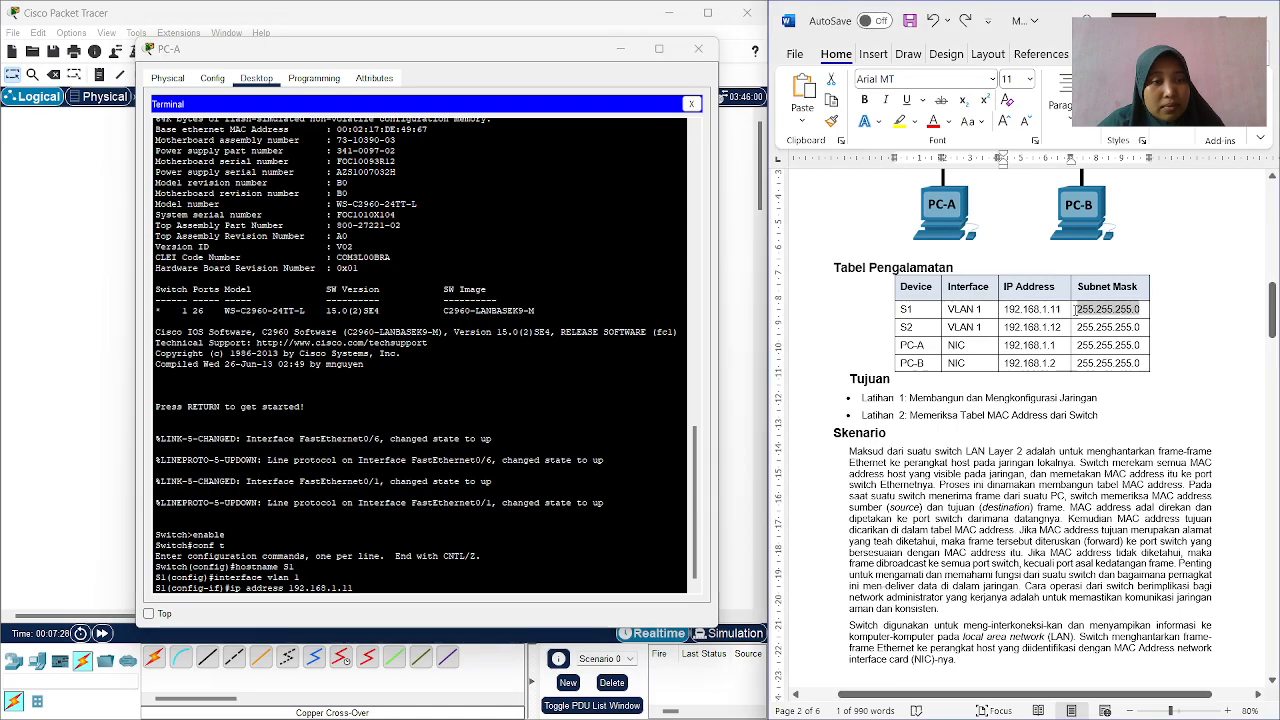
{"action": "right_click", "coordinate": [1078, 312]}
{"action": "left_click", "coordinate": [1104, 354]}
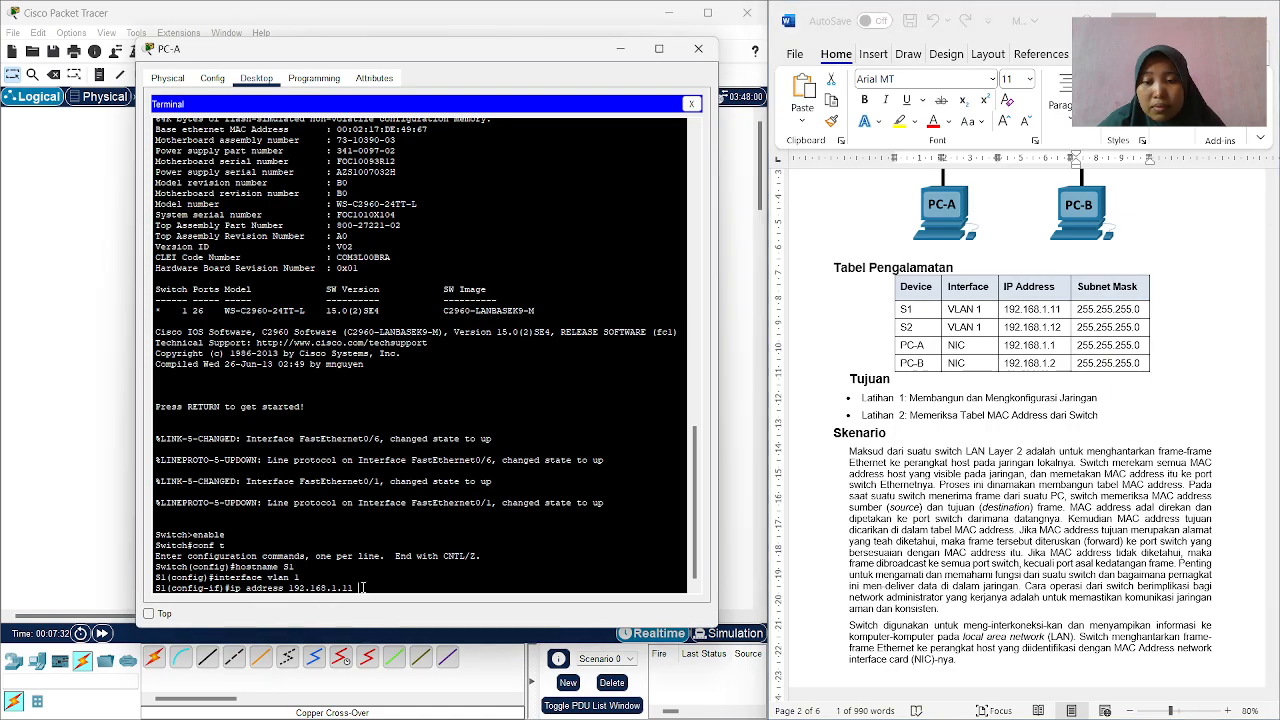
{"action": "right_click", "coordinate": [363, 588]}
{"action": "left_click", "coordinate": [382, 612]}
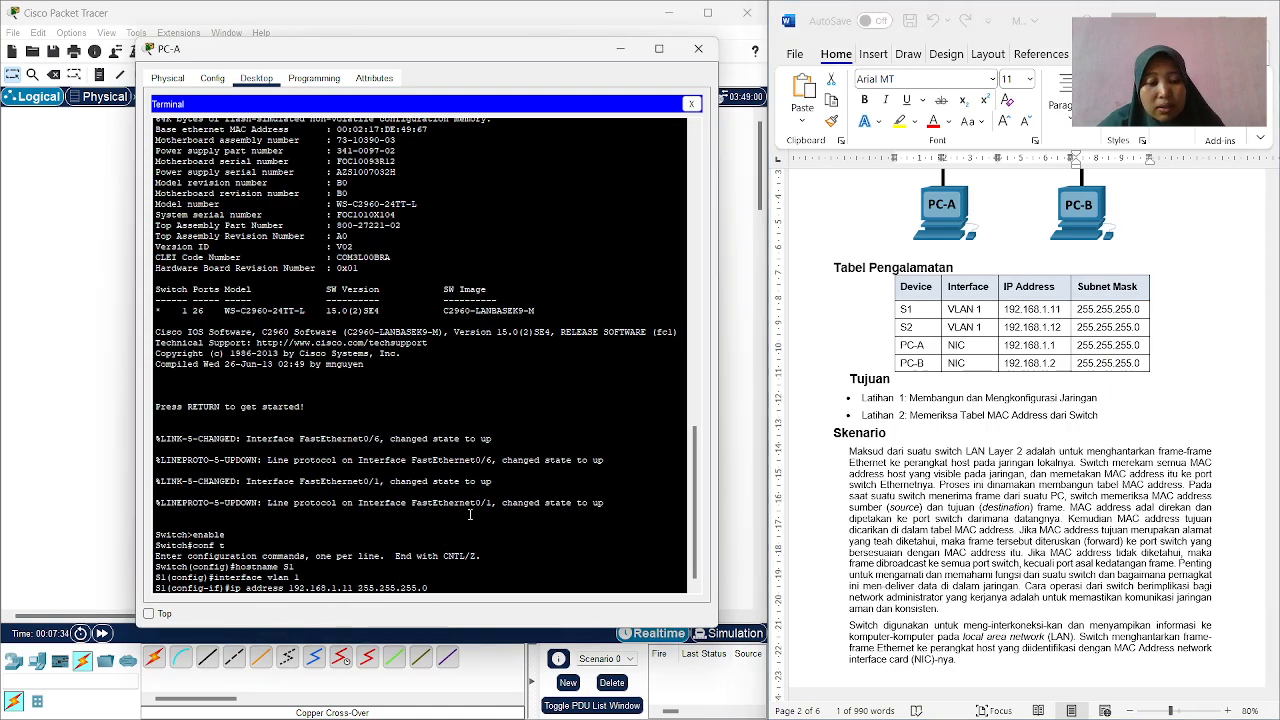
{"action": "key", "text": "Return"}
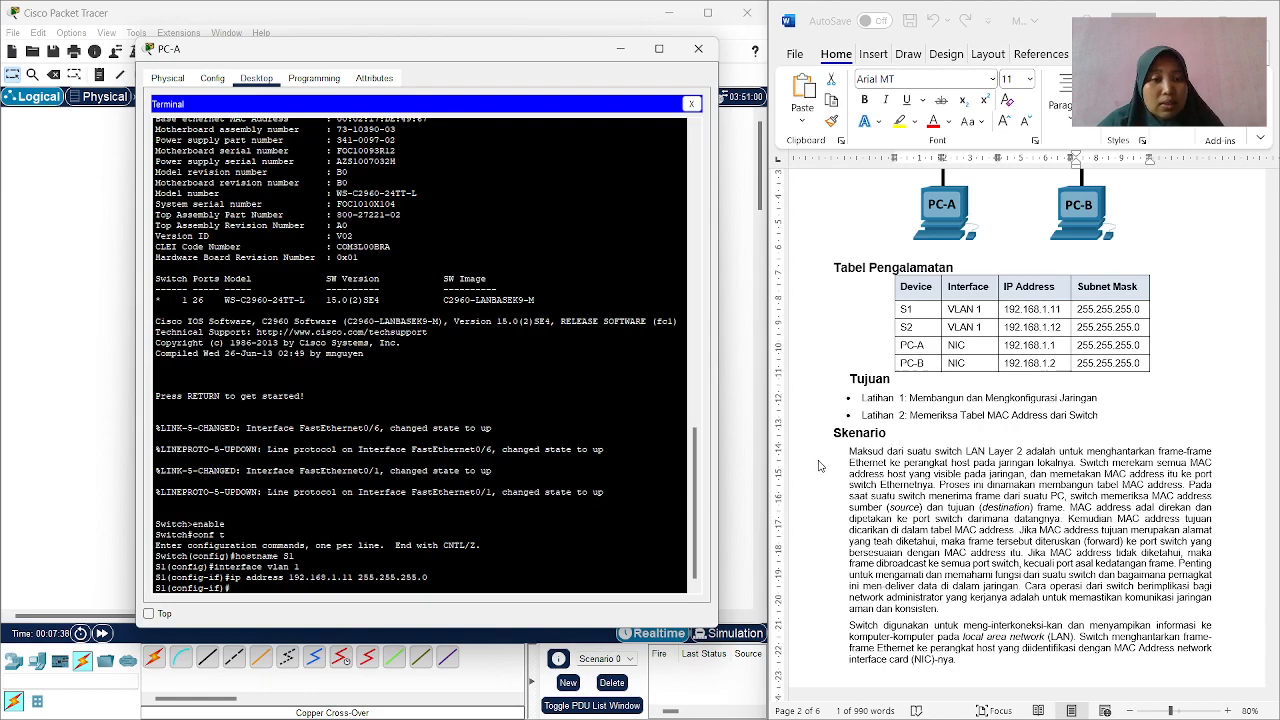
Enable S1's VLAN 1 interface with no shutdown and return to global configuration mode.
{"action": "scroll", "coordinate": [782, 424], "scroll_direction": "down", "scroll_amount": 6}
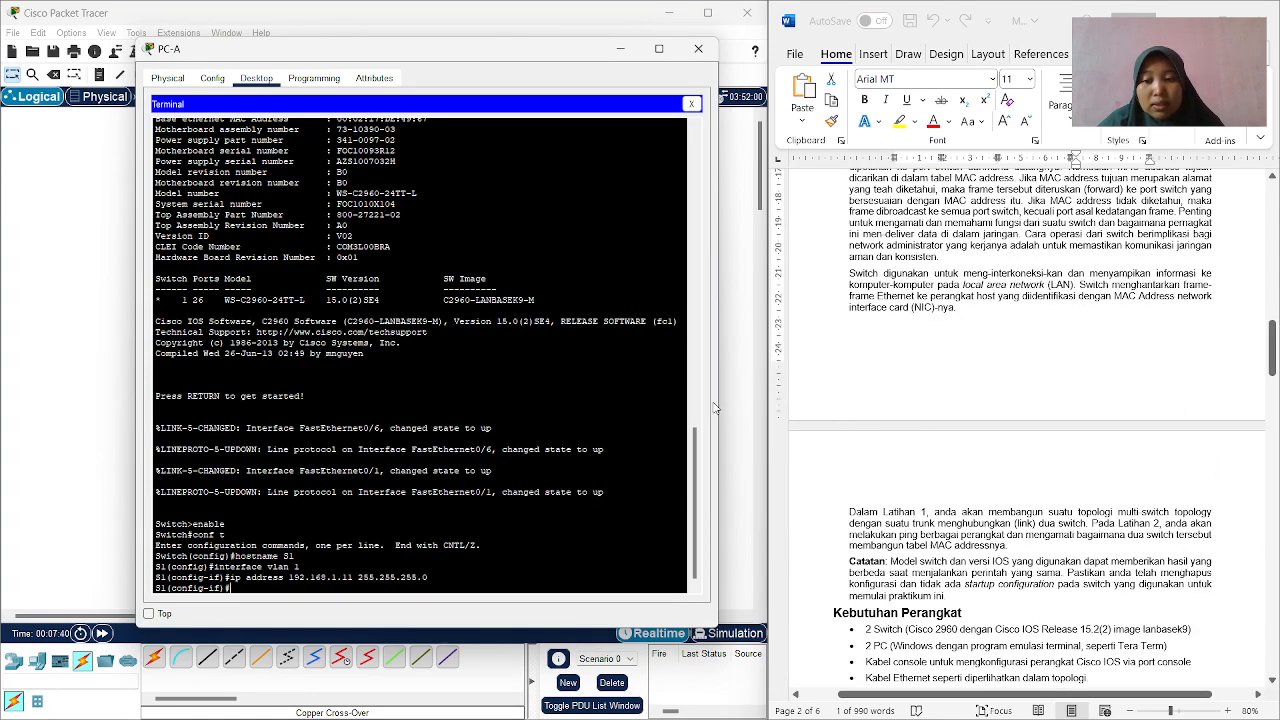
{"action": "type", "text": "o"}
{"action": "key", "text": "BackSpace"}
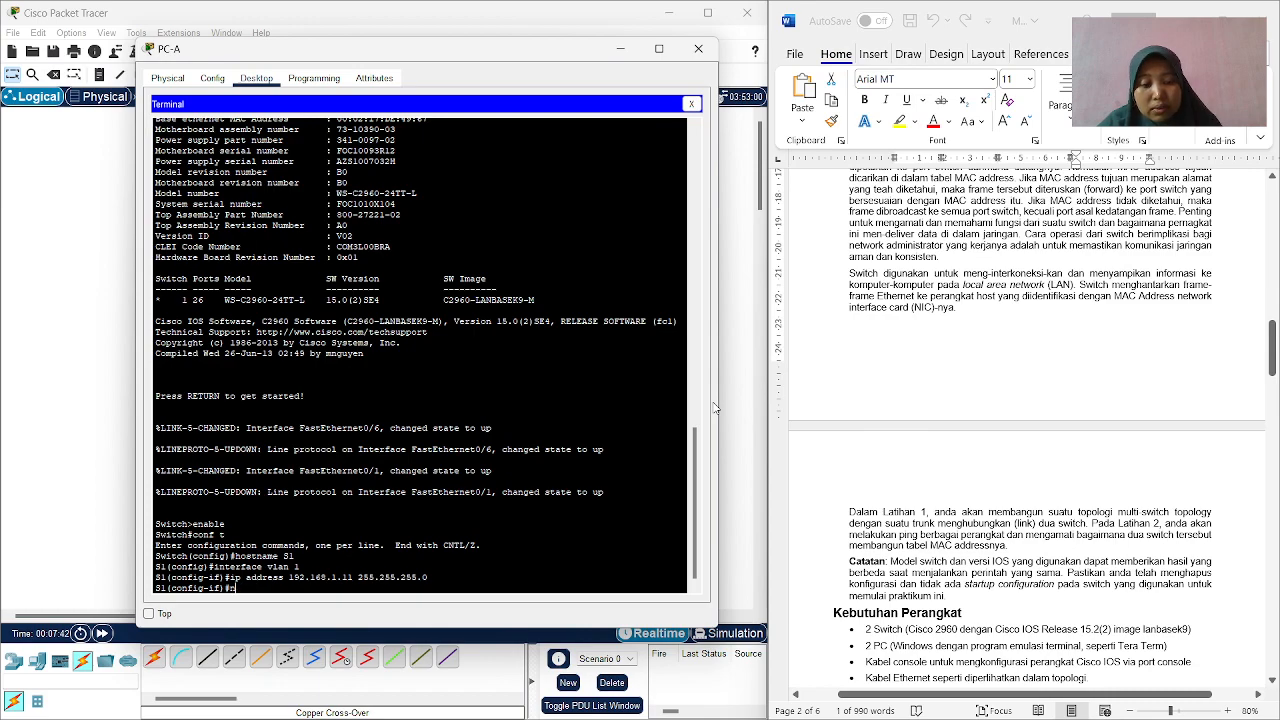
{"action": "type", "text": "shutd"}
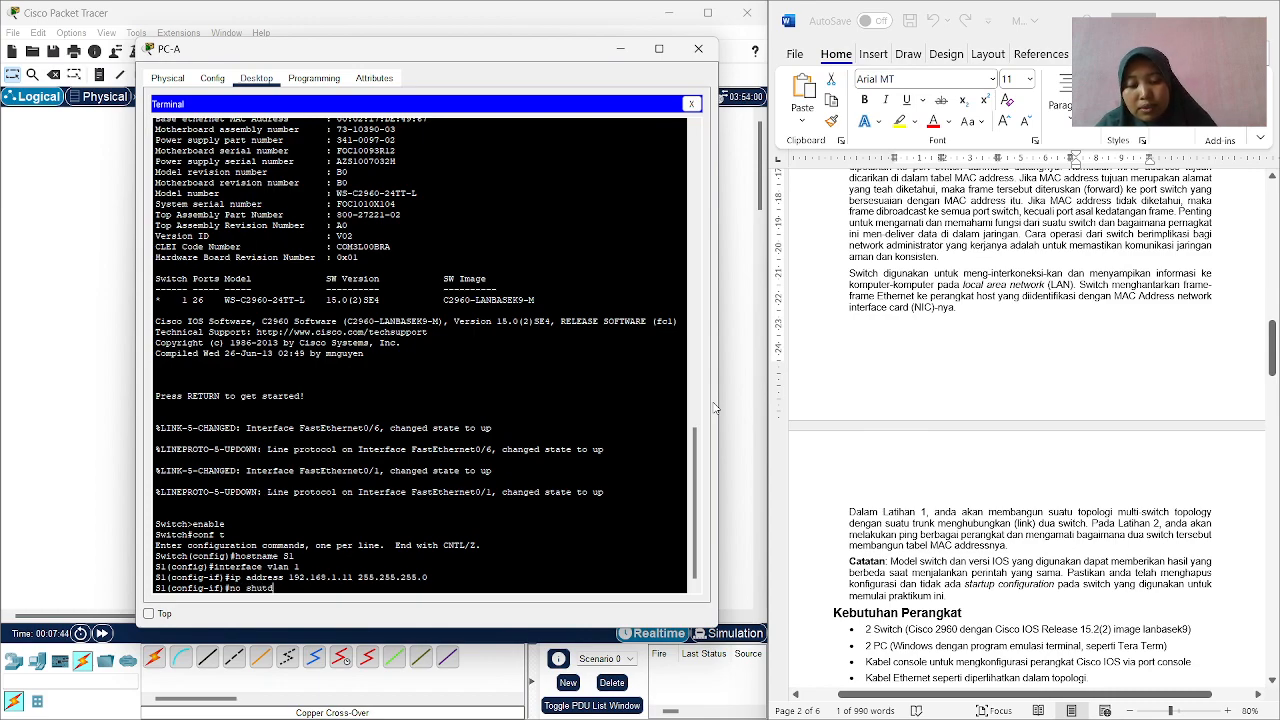
{"action": "type", "text": "own"}
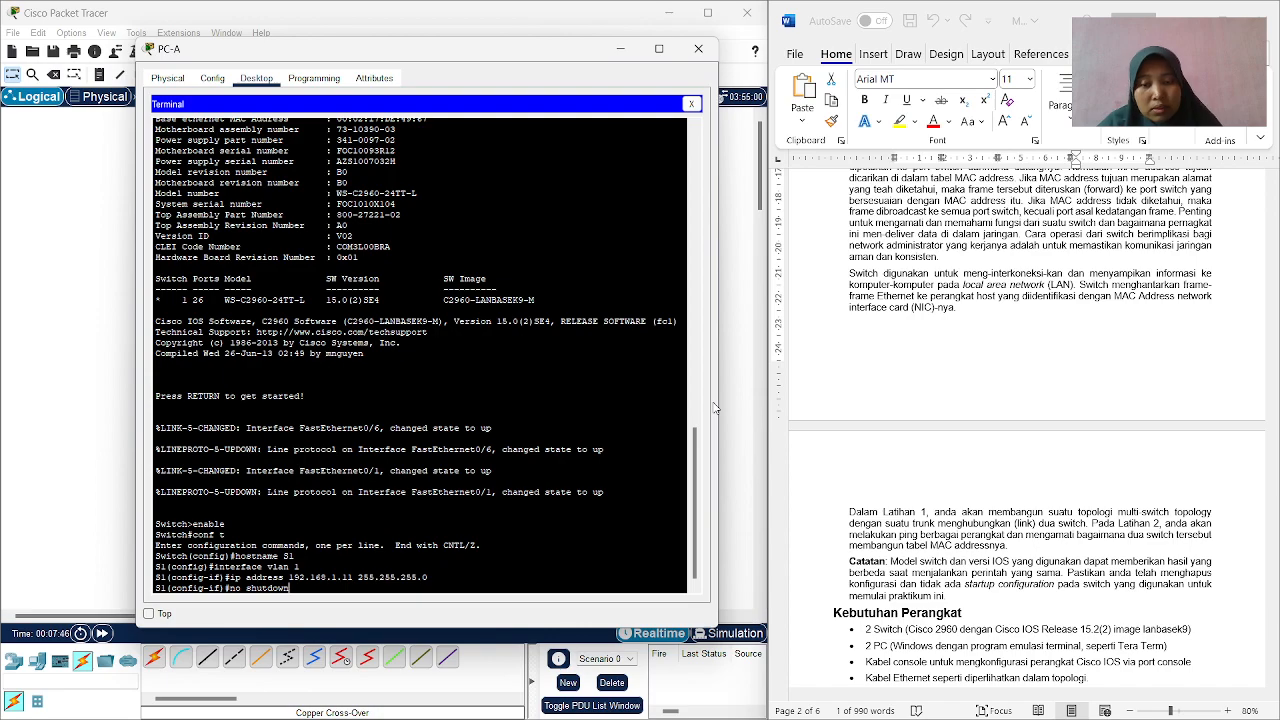
{"action": "key", "text": "Return"}
{"action": "key", "text": "Return"}
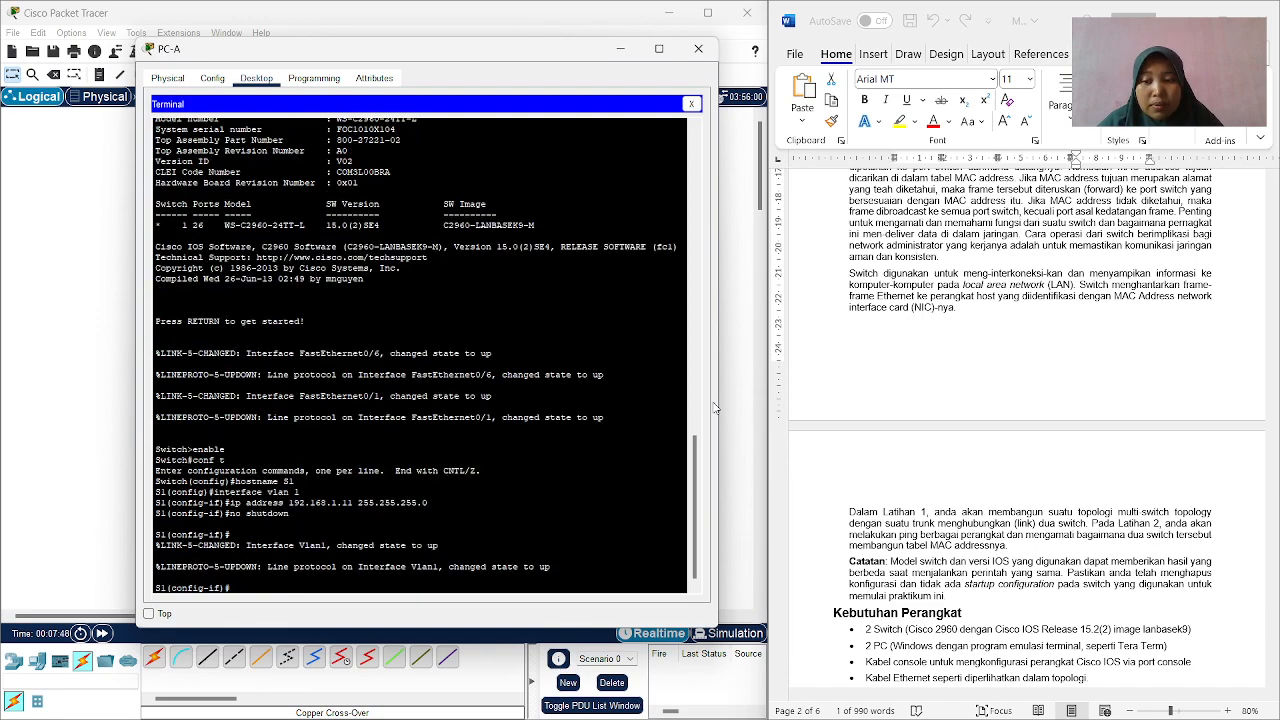
{"action": "type", "text": "e"}
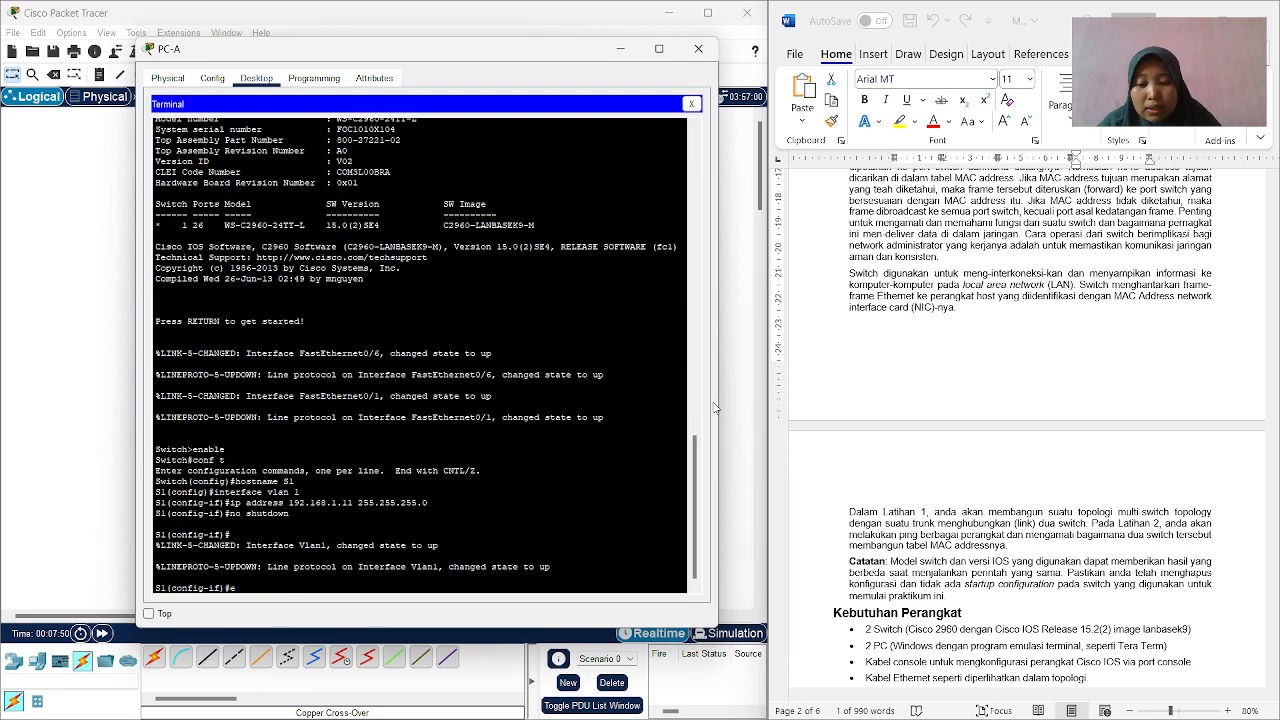
{"action": "type", "text": "xit"}
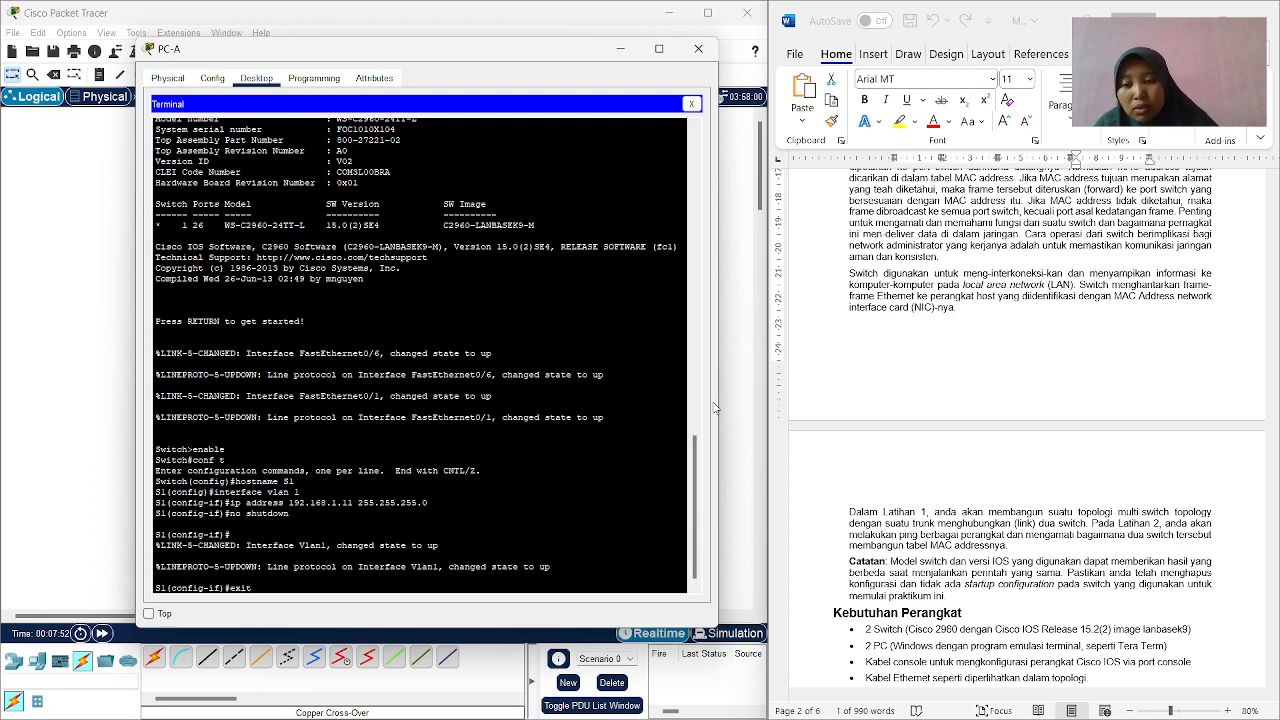
{"action": "key", "text": "Return"}
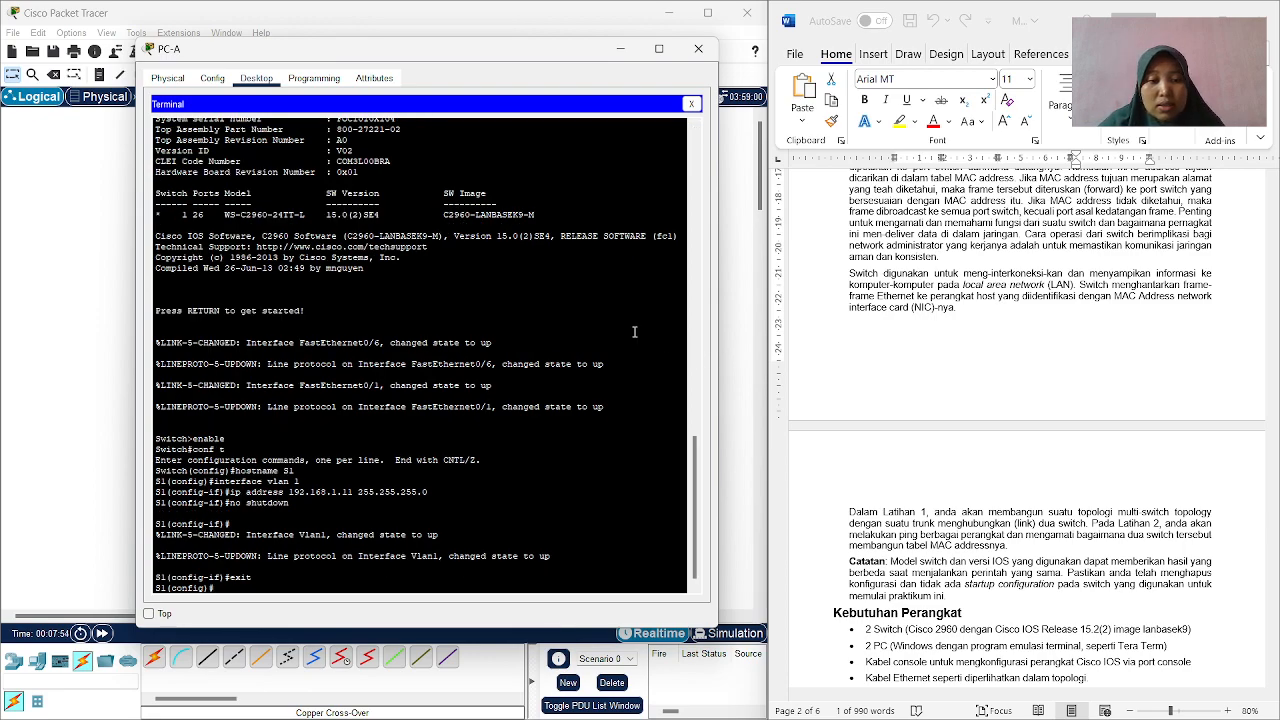
Consult the guide's basic switch settings, enter line console 0 configuration on S1 and set the console password it specifies.
{"action": "scroll", "coordinate": [821, 332], "scroll_direction": "down", "scroll_amount": 5}
{"action": "scroll", "coordinate": [821, 332], "scroll_direction": "down", "scroll_amount": 8}
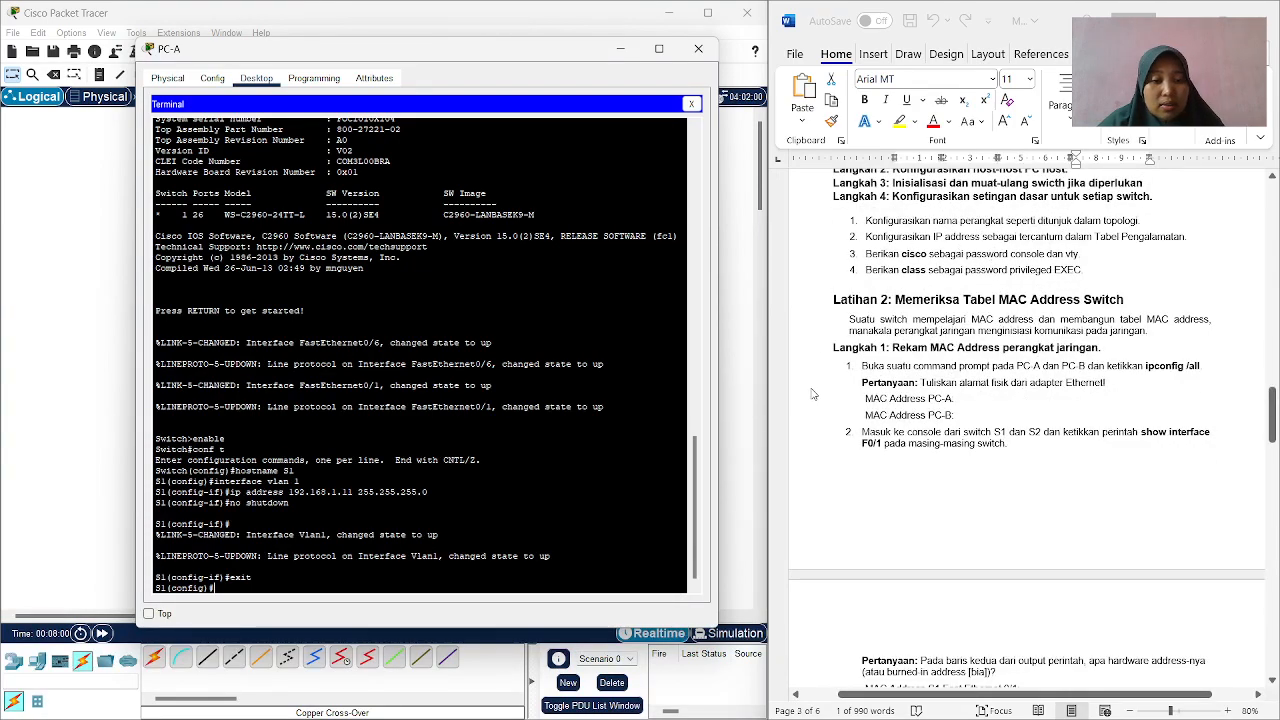
{"action": "type", "text": "line conso"}
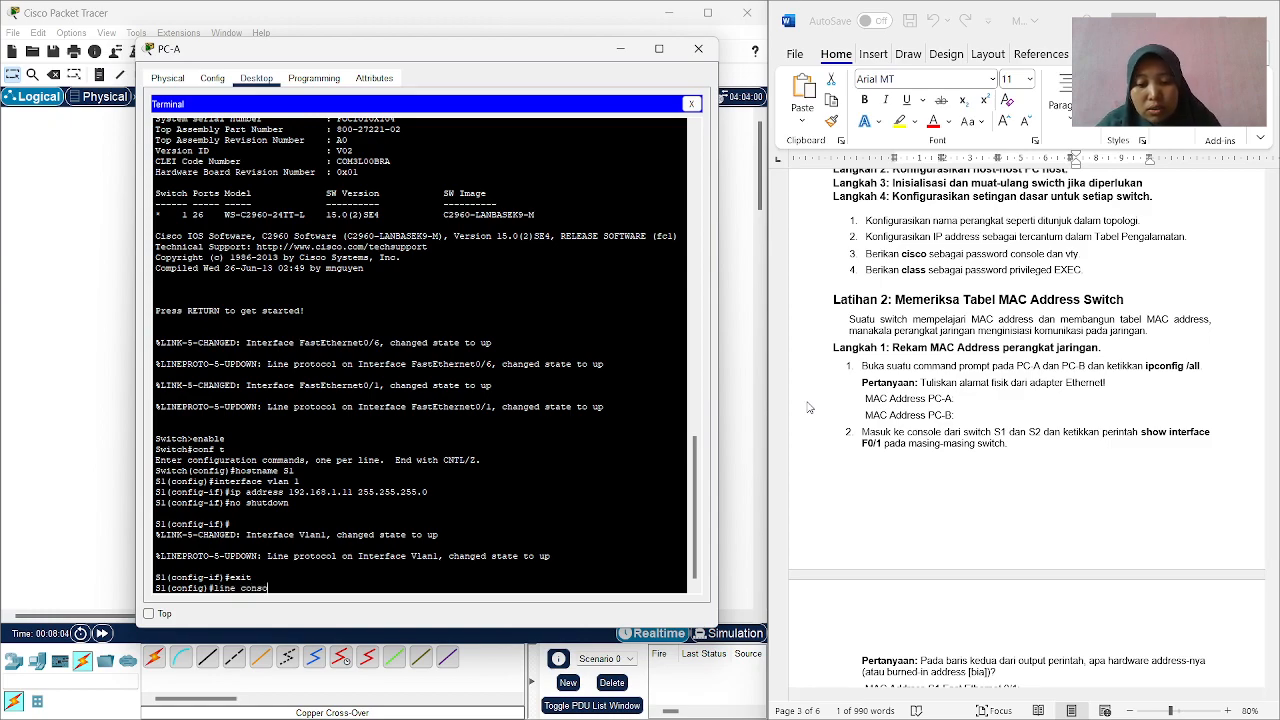
{"action": "type", "text": "le 0"}
{"action": "key", "text": "Return"}
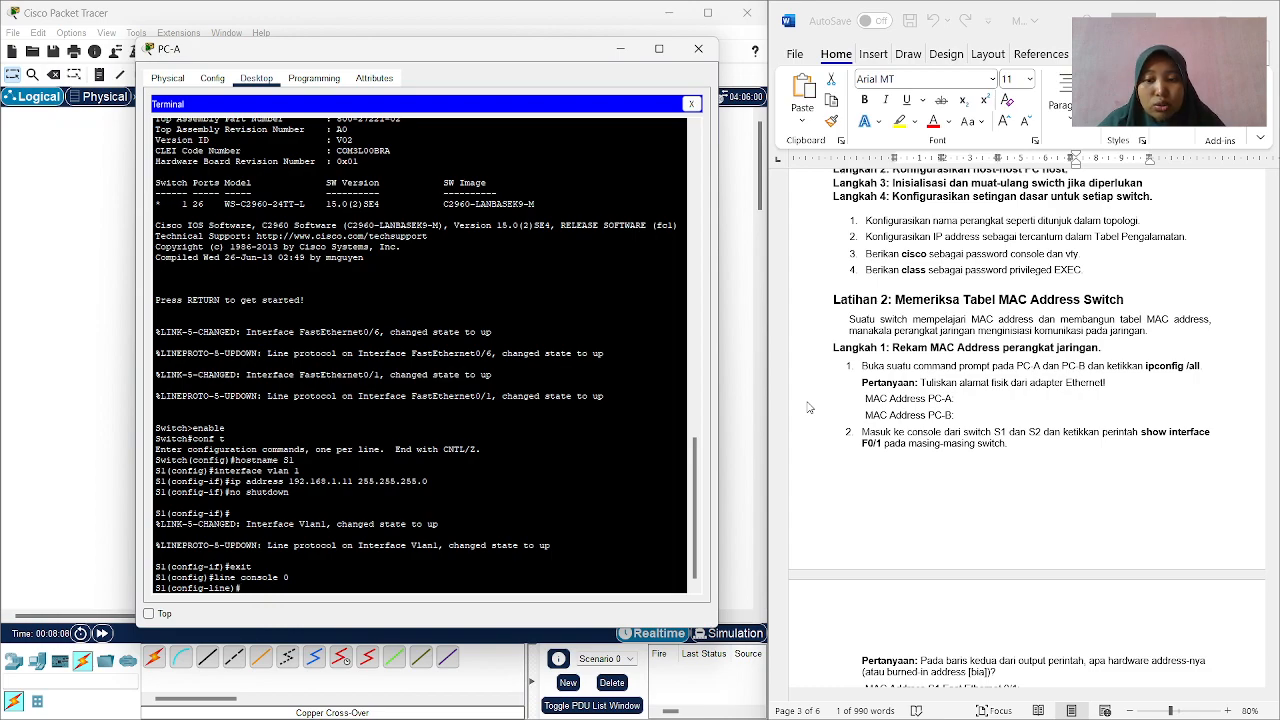
{"action": "type", "text": "passwor"}
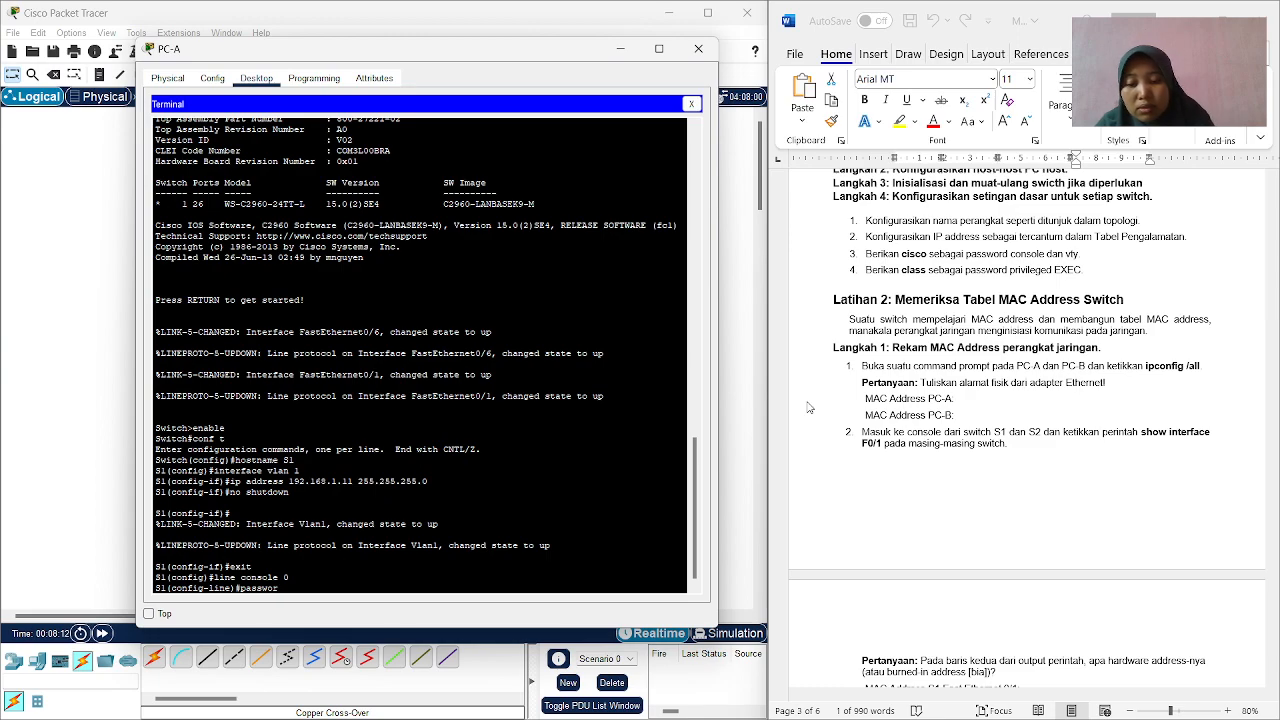
{"action": "type", "text": "d cisc"}
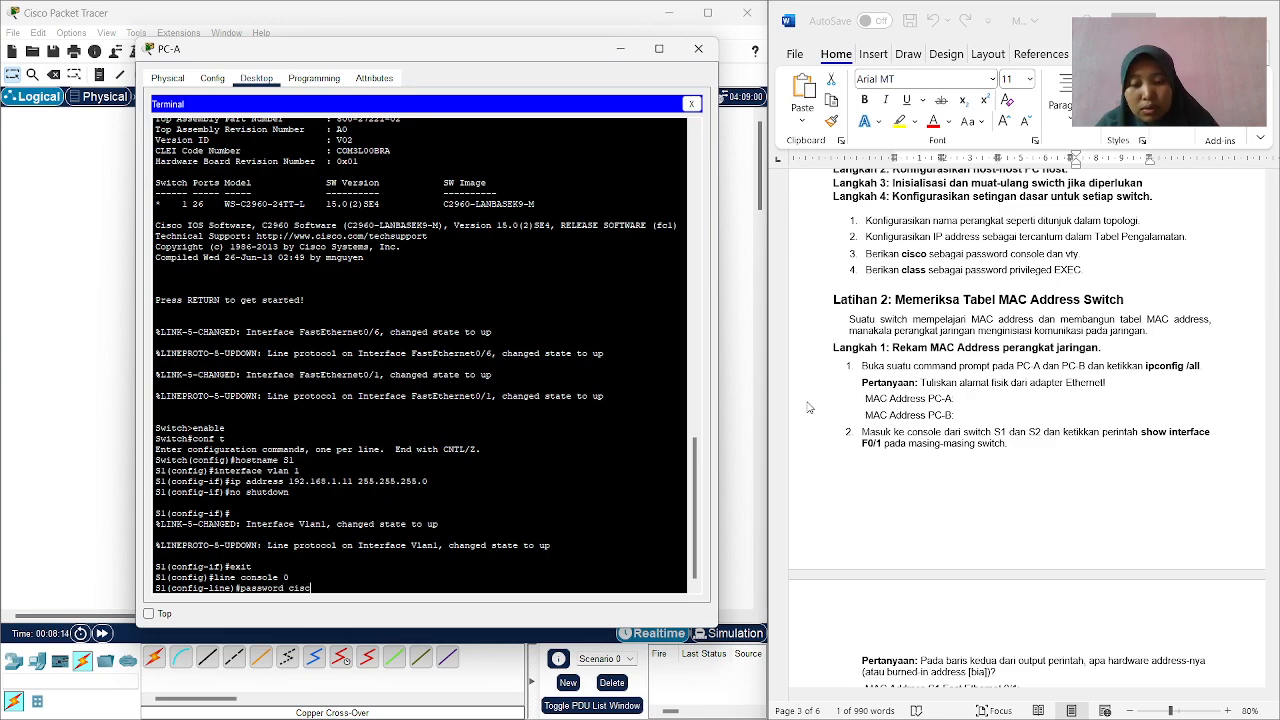
{"action": "type", "text": "o"}
{"action": "key", "text": "Return"}
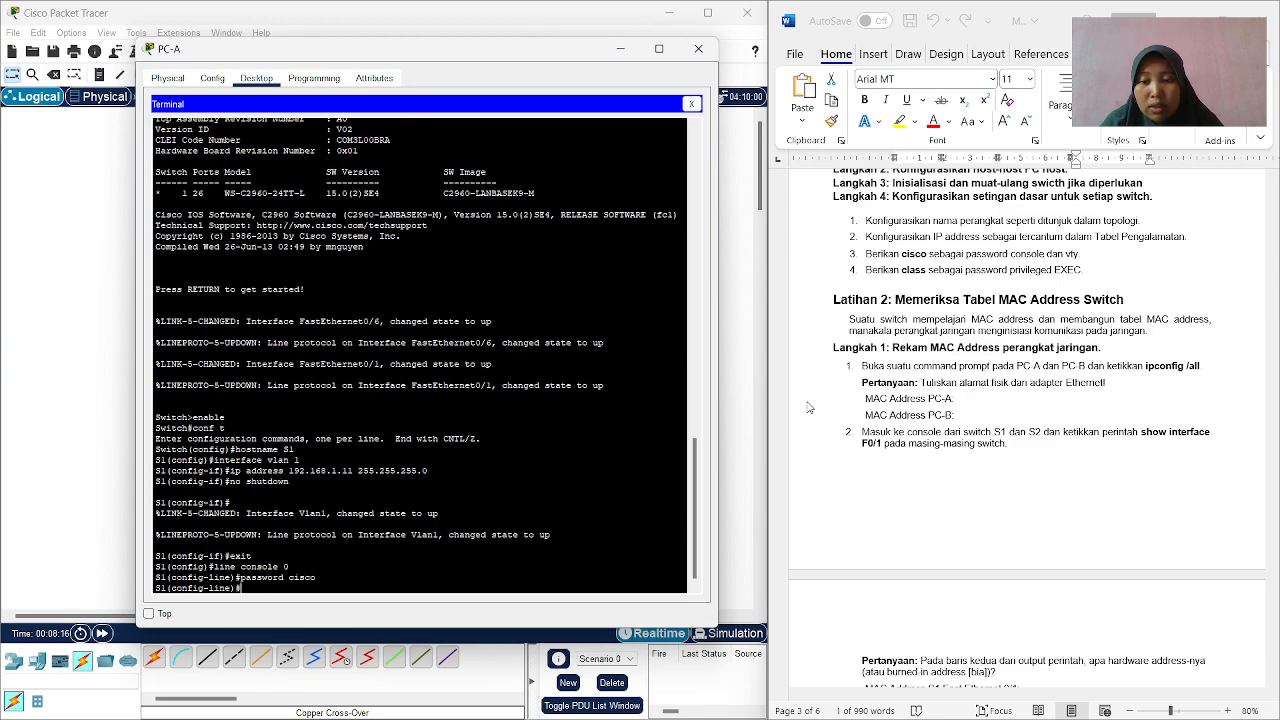
Require login on S1's console line and exit to global configuration mode.
{"action": "type", "text": "login"}
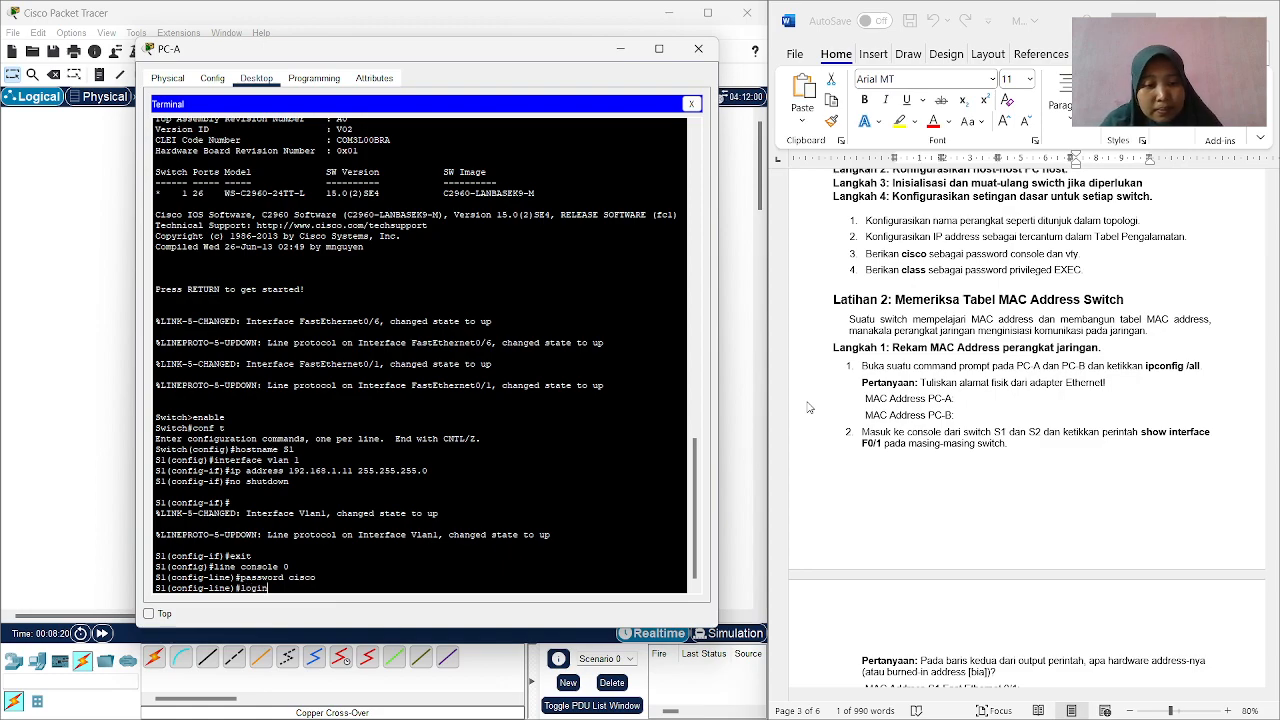
{"action": "key", "text": "Return"}
{"action": "type", "text": "exit"}
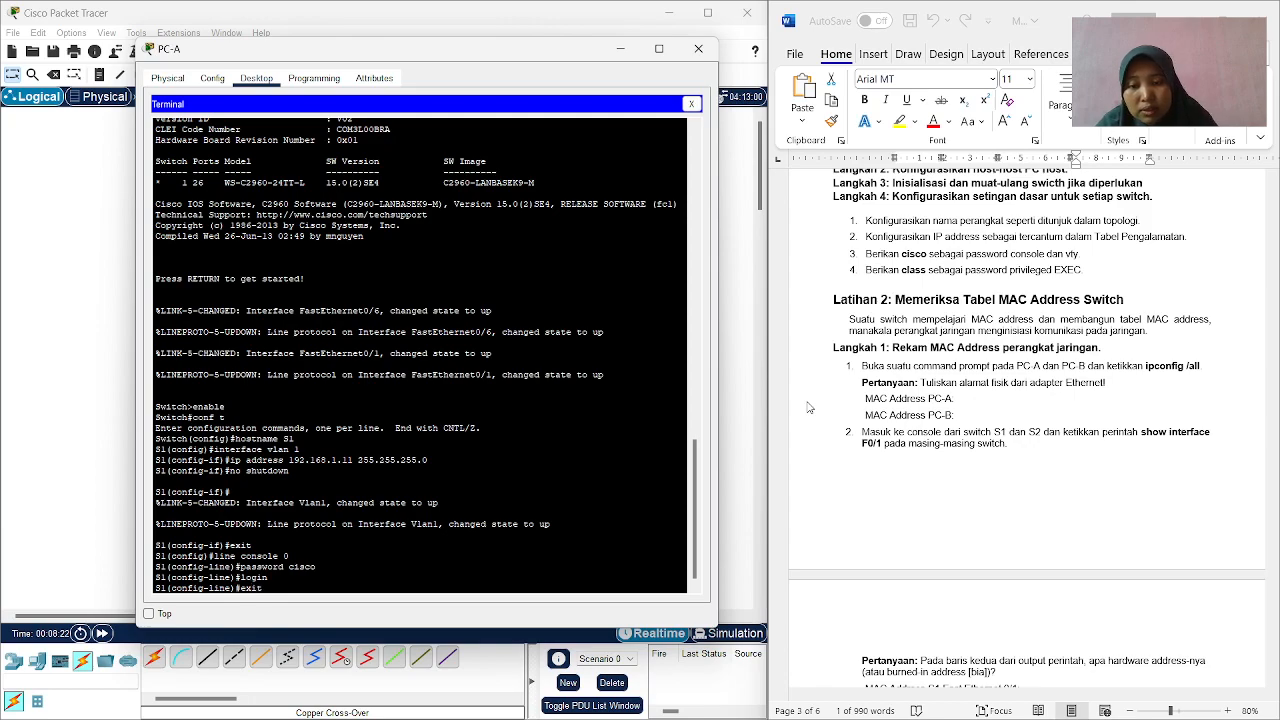
{"action": "key", "text": "Return"}
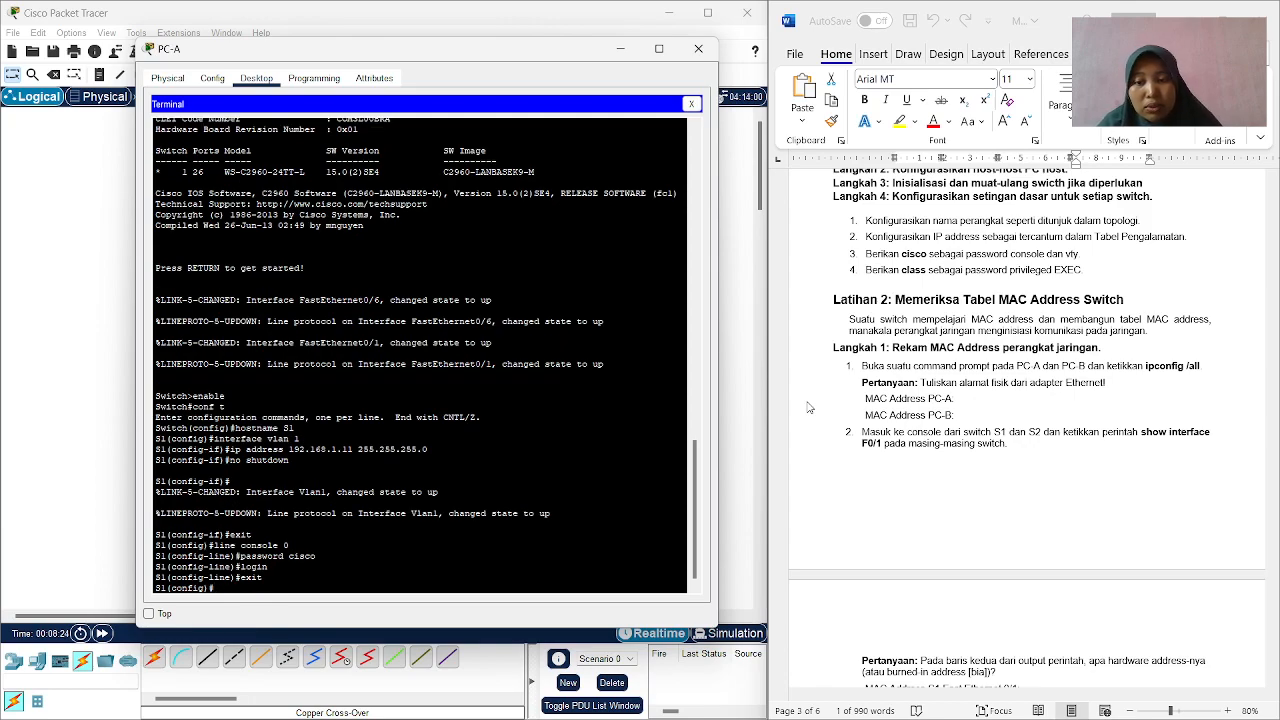
Enter configuration for S1's vty lines 0 15 and set the vty password specified in the guide.
{"action": "type", "text": "line"}
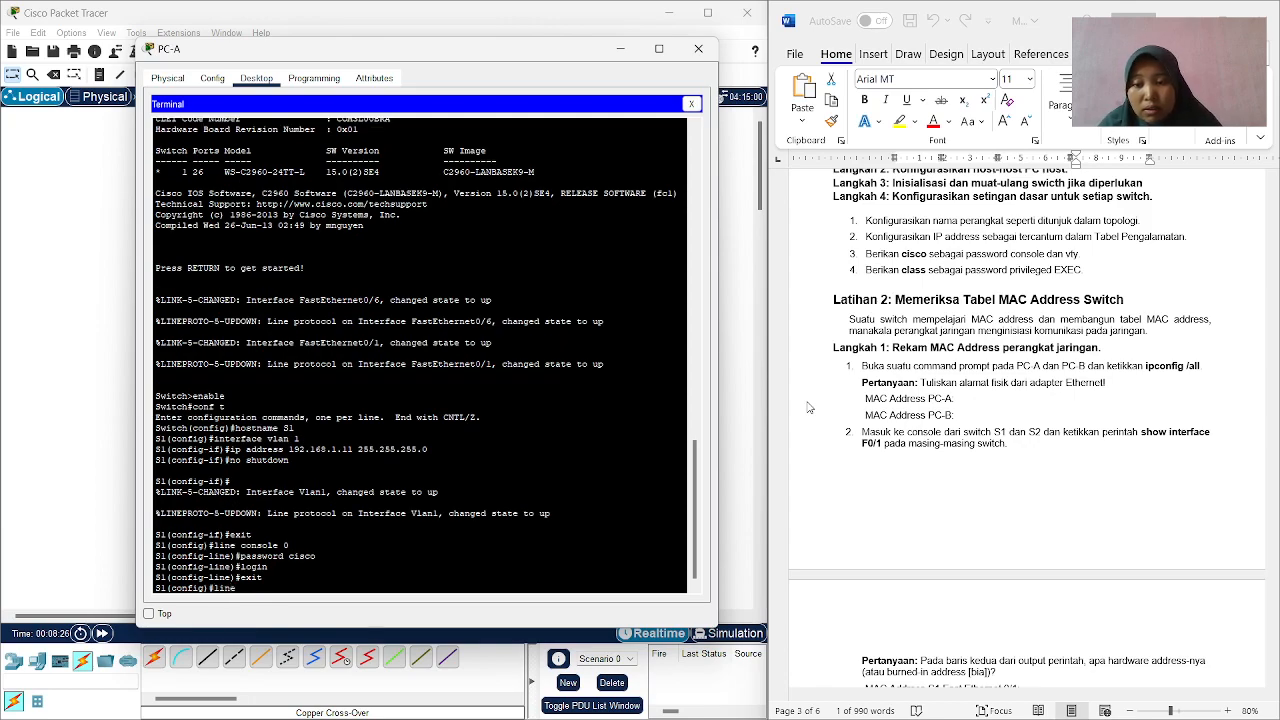
{"action": "type", "text": " vty"}
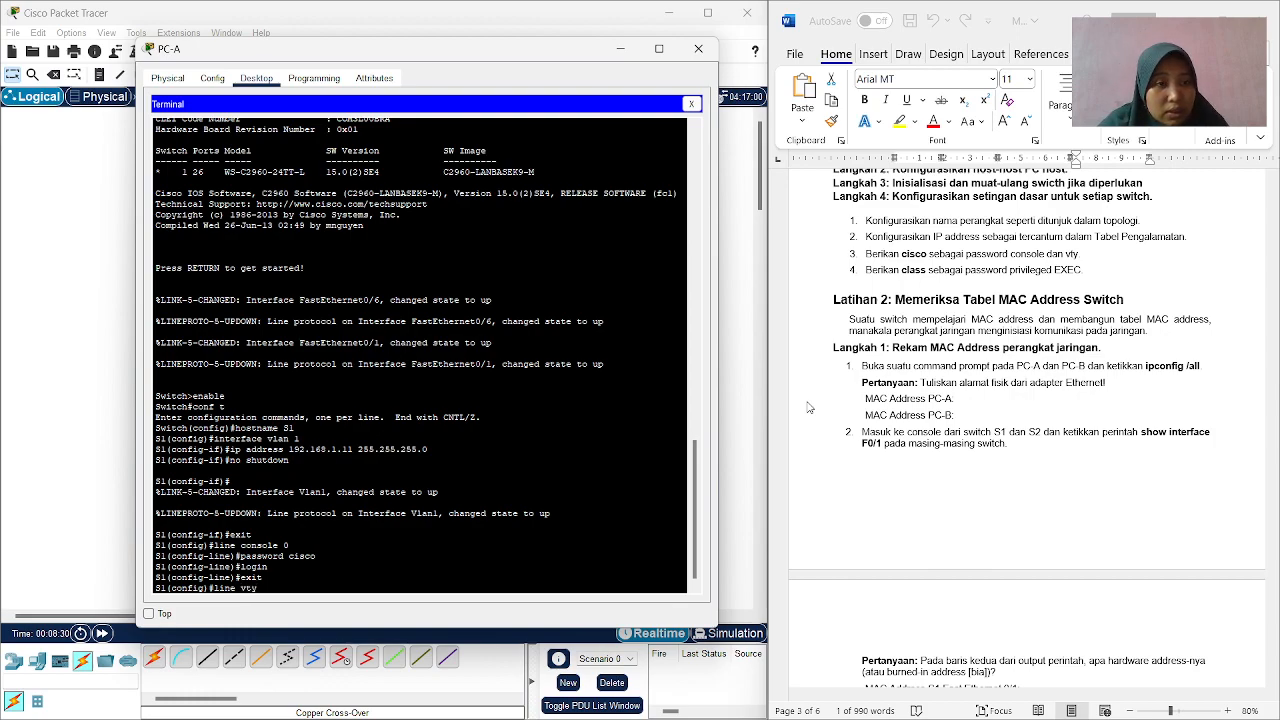
{"action": "type", "text": " 0 15"}
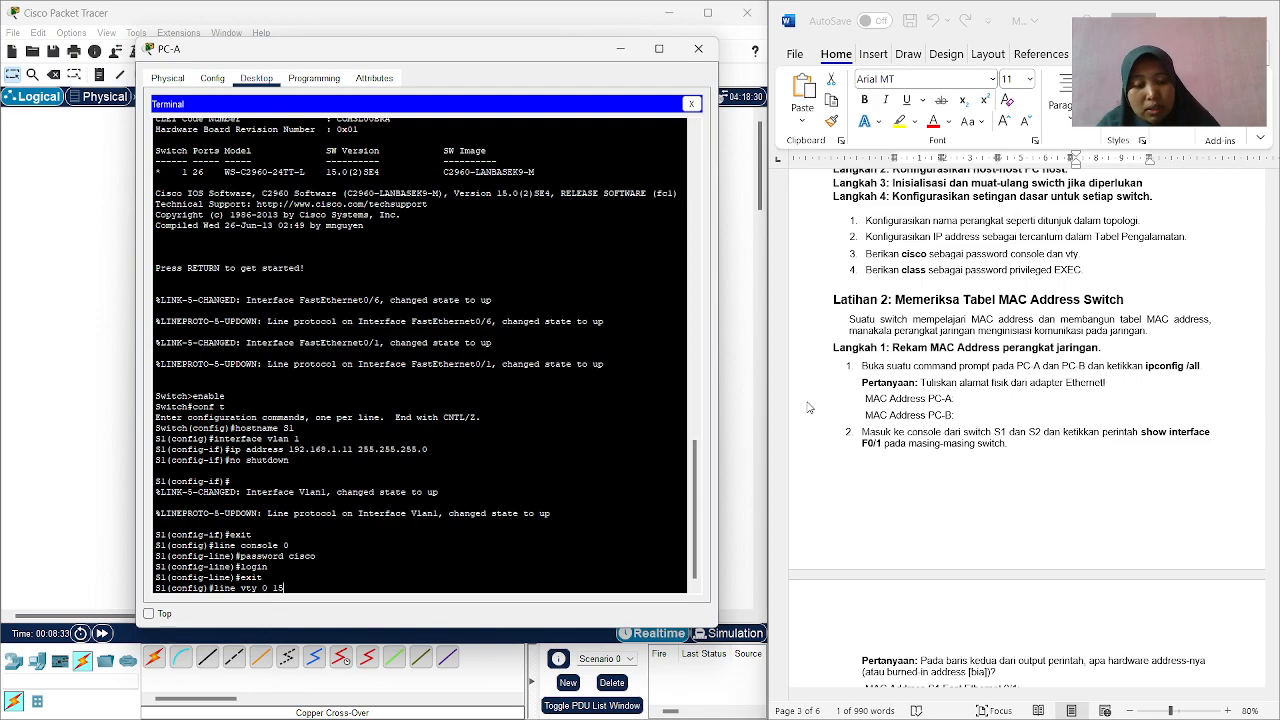
{"action": "key", "text": "Return"}
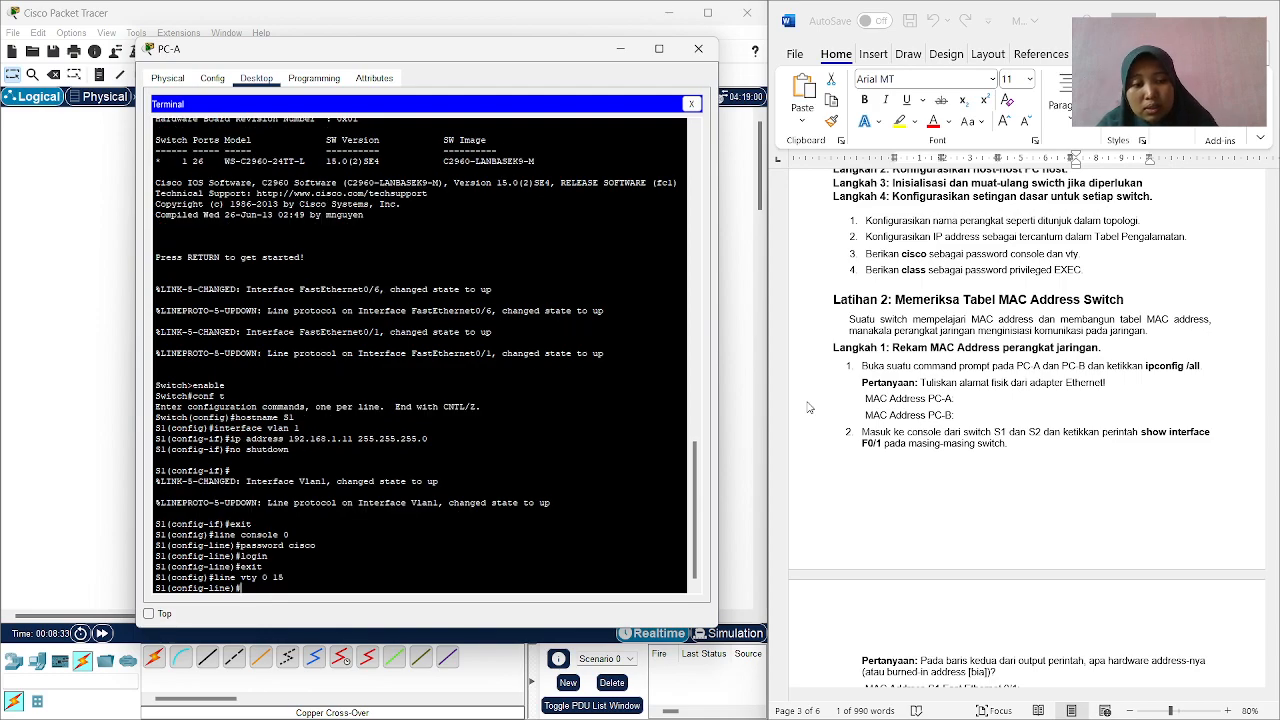
{"action": "type", "text": "passwo"}
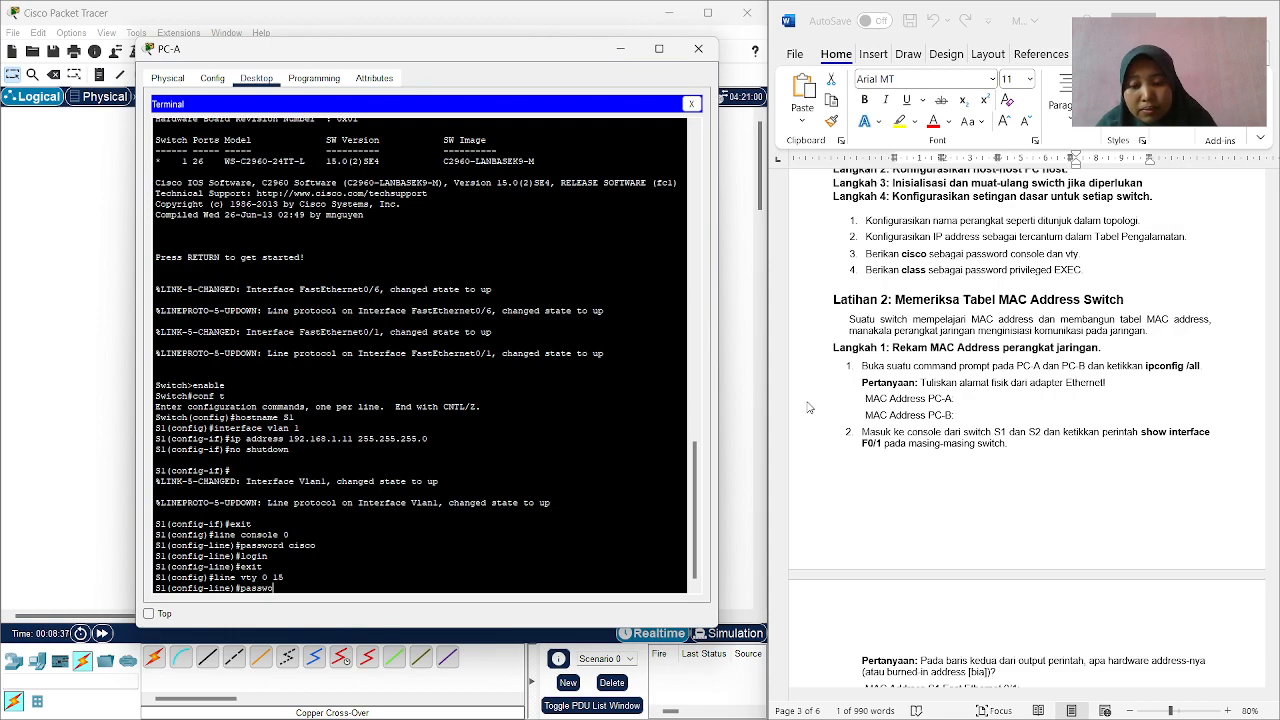
{"action": "type", "text": "rd cisco"}
{"action": "key", "text": "Return"}
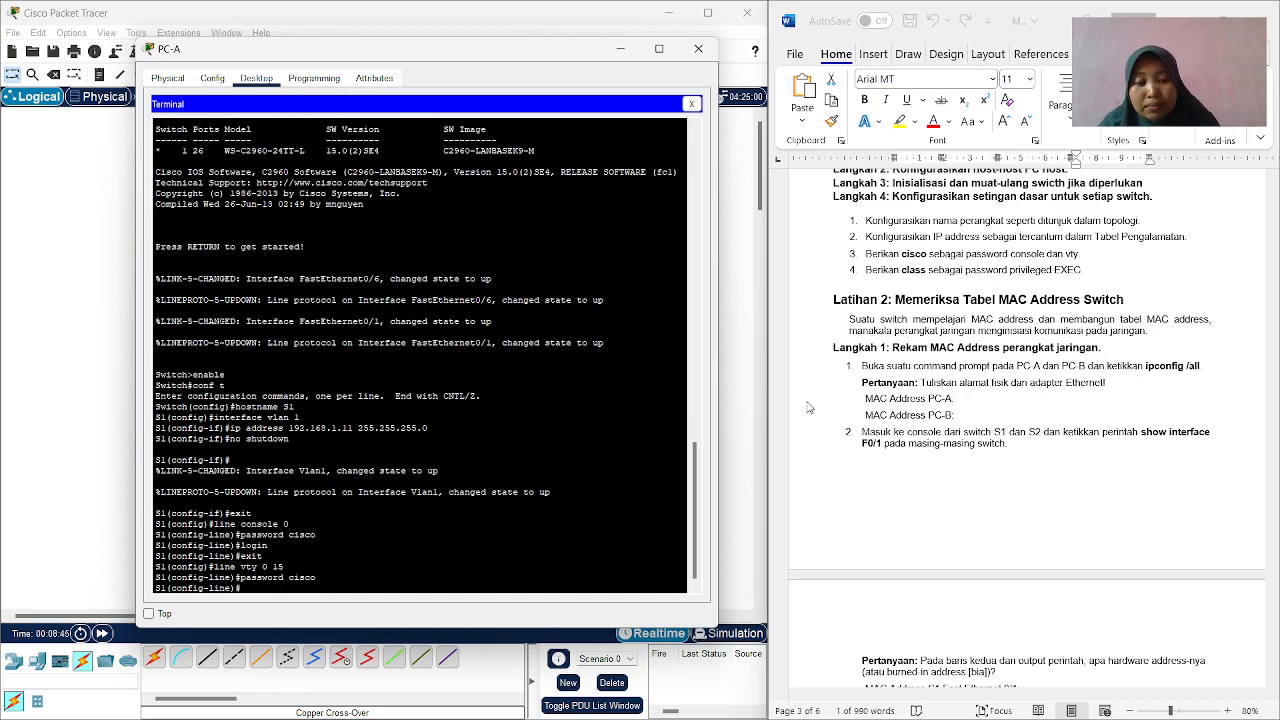
Require login on S1's vty lines 0 15 and exit line configuration.
{"action": "type", "text": "lo"}
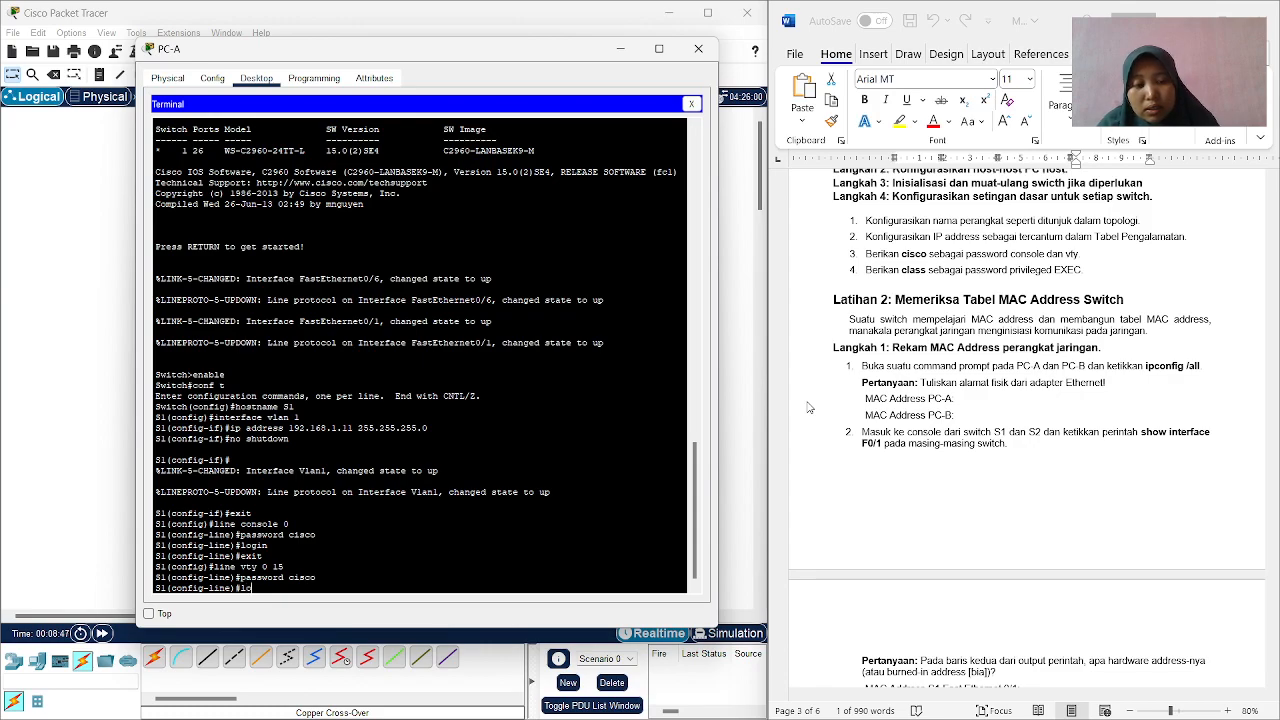
{"action": "type", "text": "c"}
{"action": "key", "text": "BackSpace"}
{"action": "type", "text": "gin"}
{"action": "key", "text": "Return"}
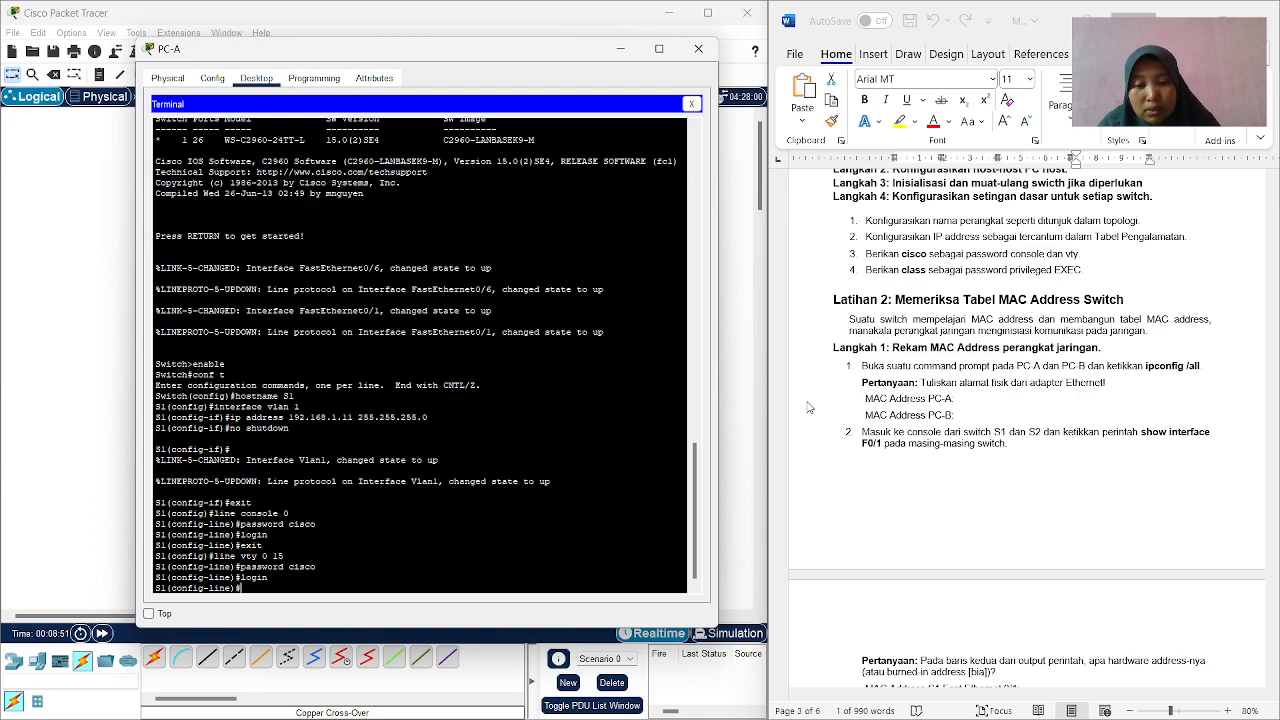
{"action": "type", "text": "exit"}
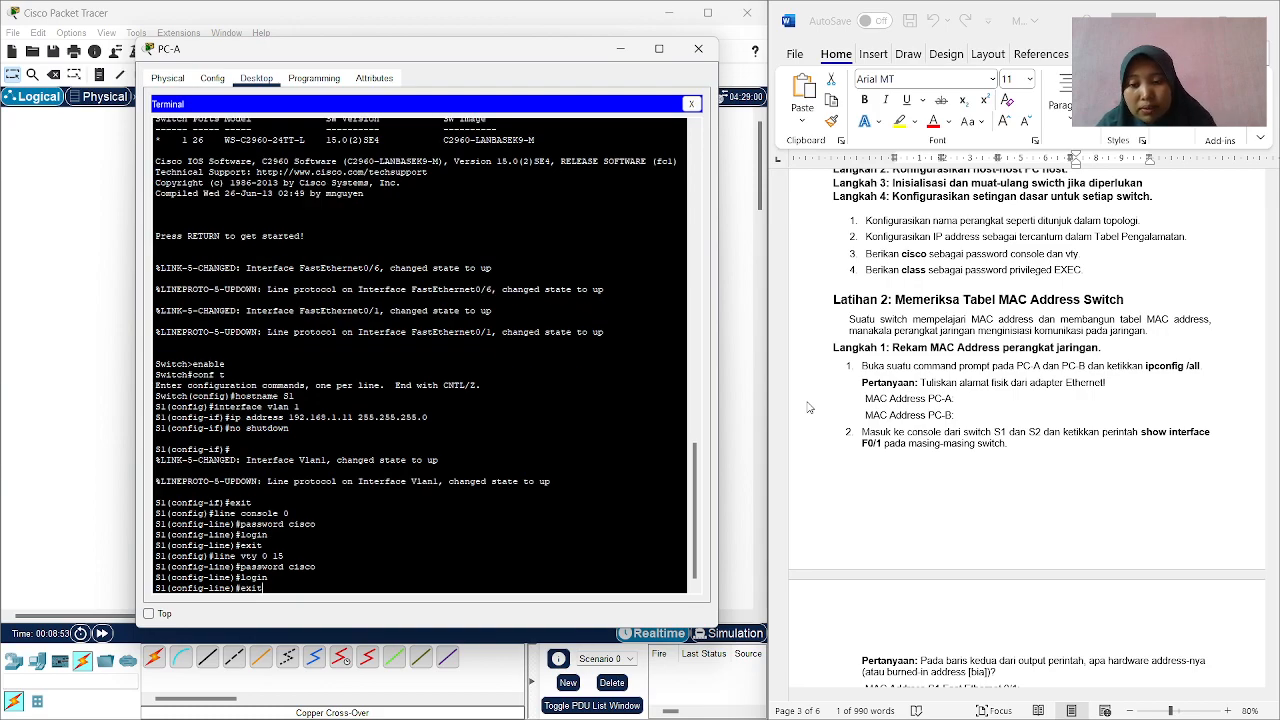
{"action": "key", "text": "Return"}
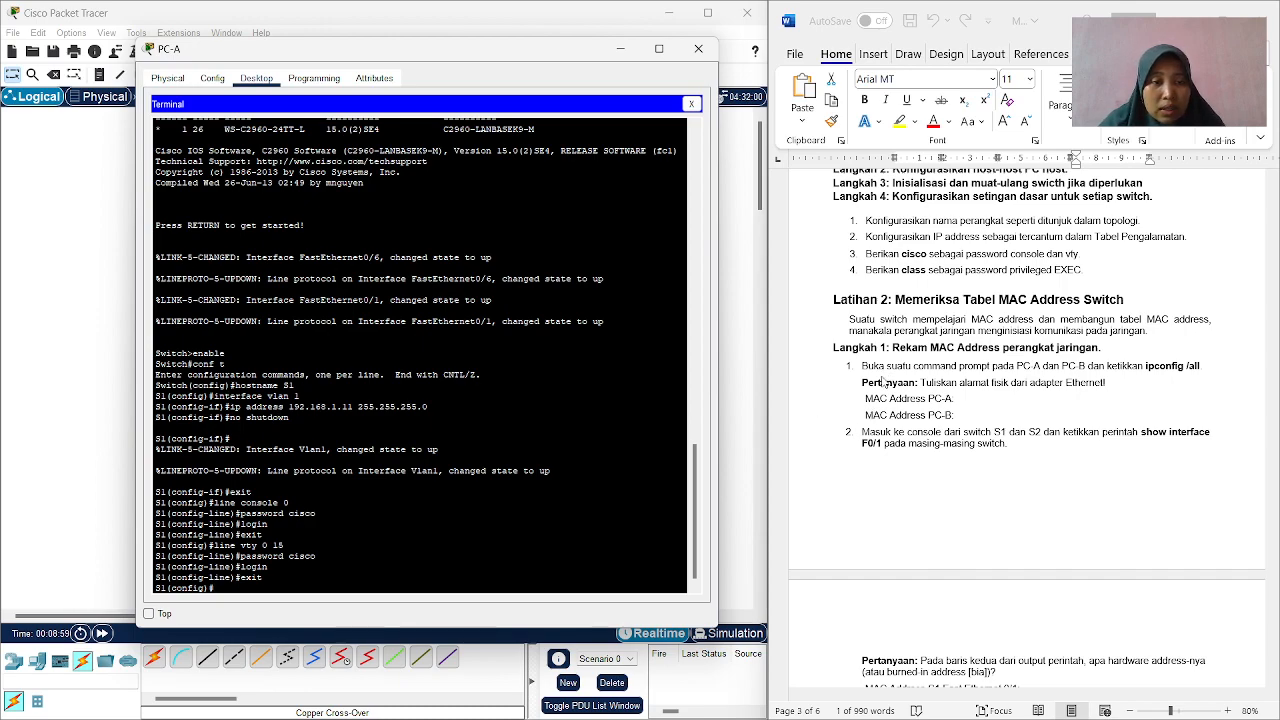
Check the guide's remaining password setting and set S1's privileged EXEC password with enable secret.
{"action": "scroll", "coordinate": [884, 376], "scroll_direction": "down", "scroll_amount": 1}
{"action": "scroll", "coordinate": [886, 372], "scroll_direction": "up", "scroll_amount": 1}
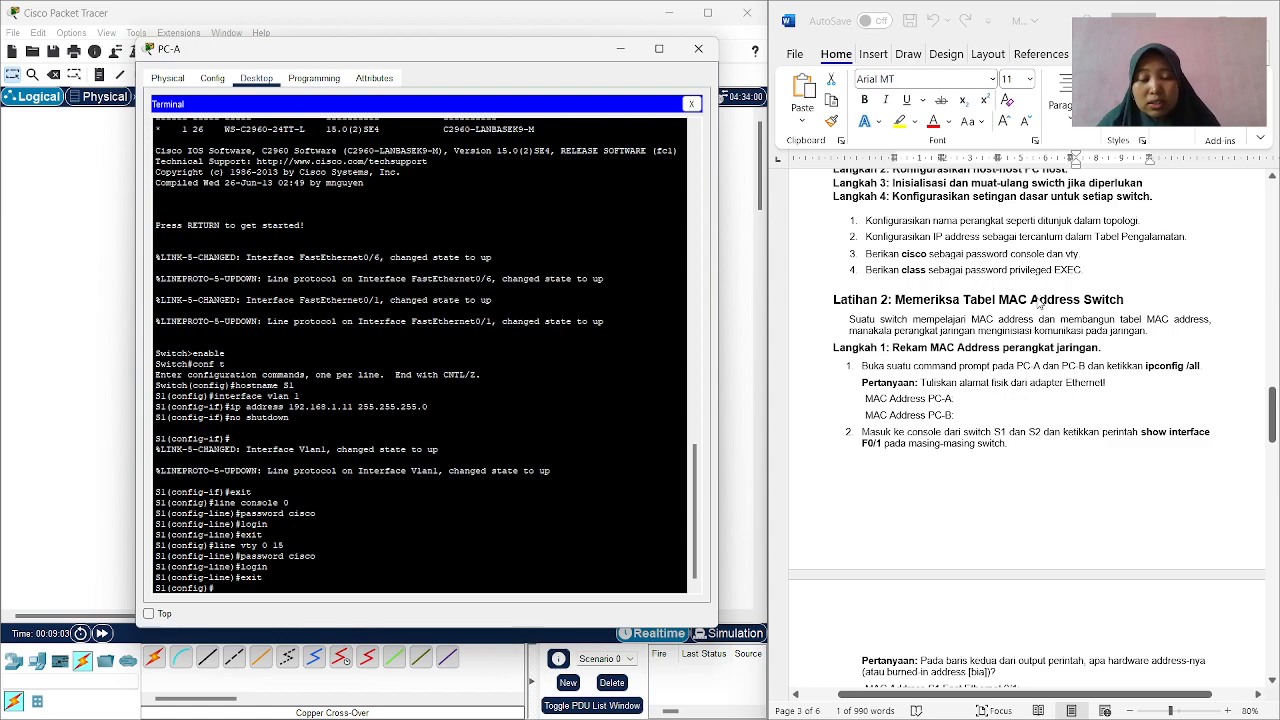
{"action": "type", "text": "ab"}
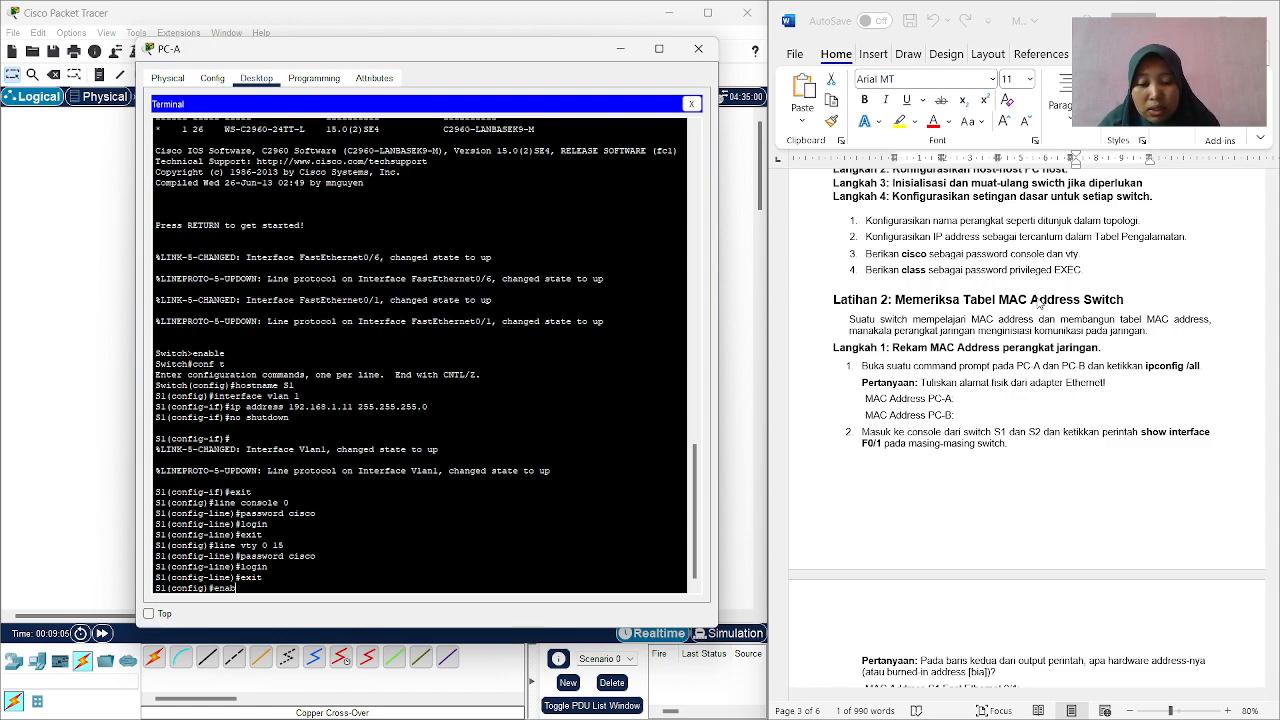
{"action": "type", "text": "le se"}
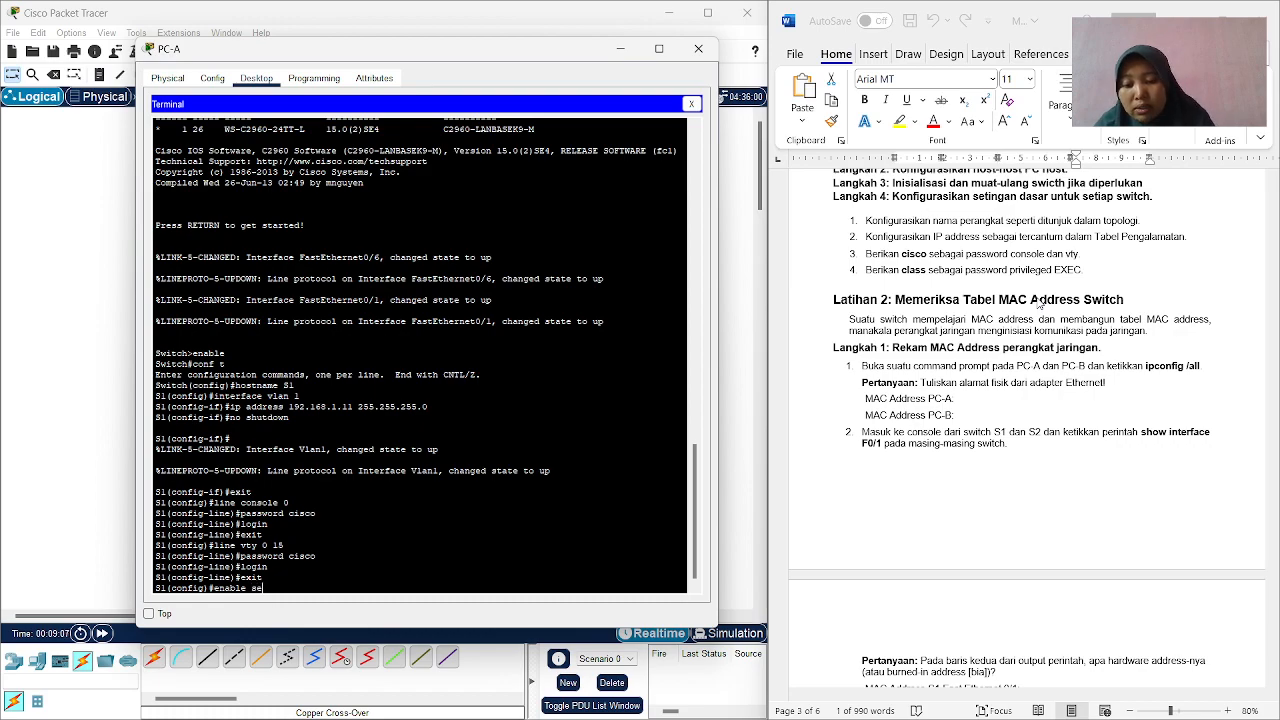
{"action": "type", "text": "cret class"}
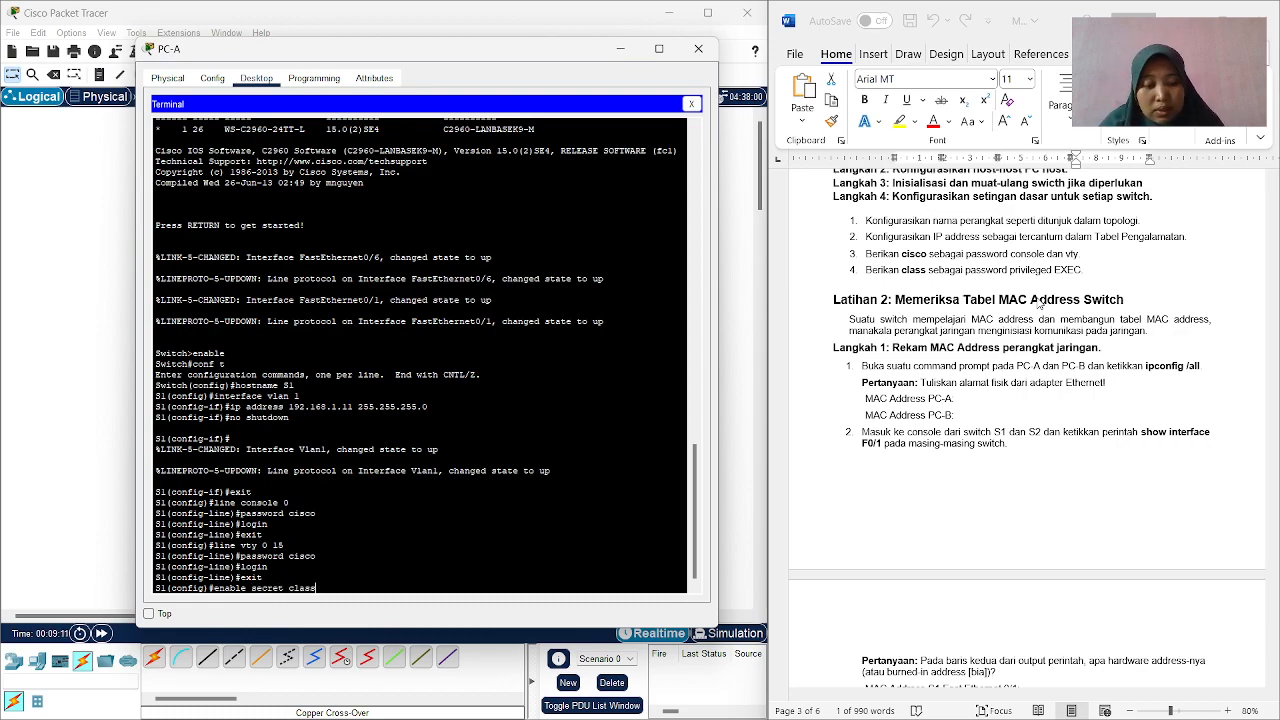
{"action": "key", "text": "Return"}
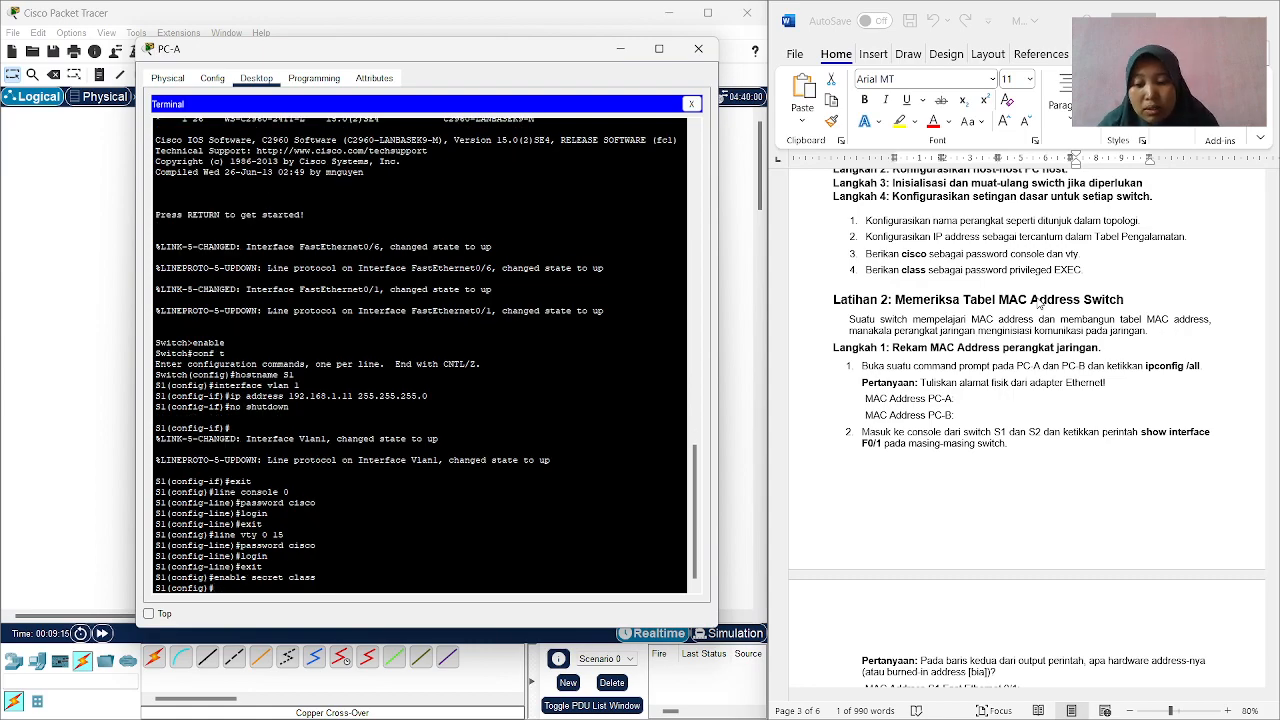
Leave S1's global configuration mode and return to the privileged EXEC prompt.
{"action": "key", "text": "ctrl+z"}
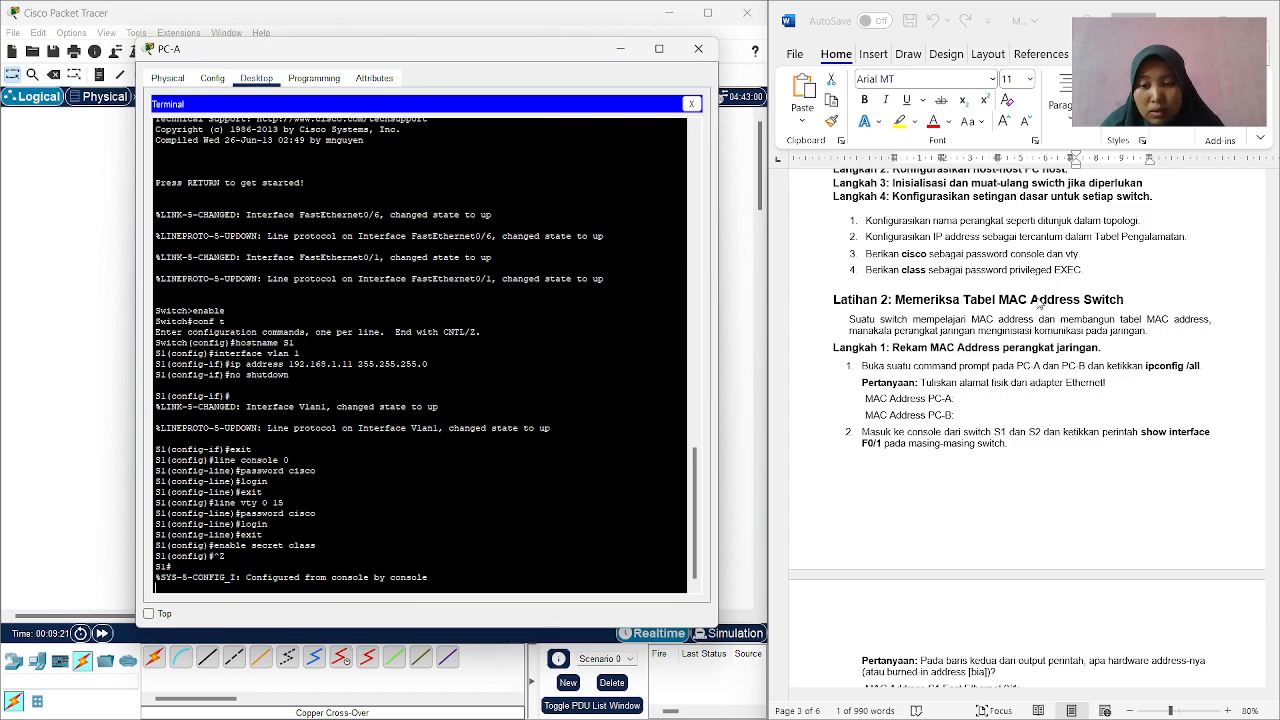
{"action": "key", "text": "Return"}
Try to save S1's running configuration with the command copy running-config stratup-config.
{"action": "type", "text": "cop"}
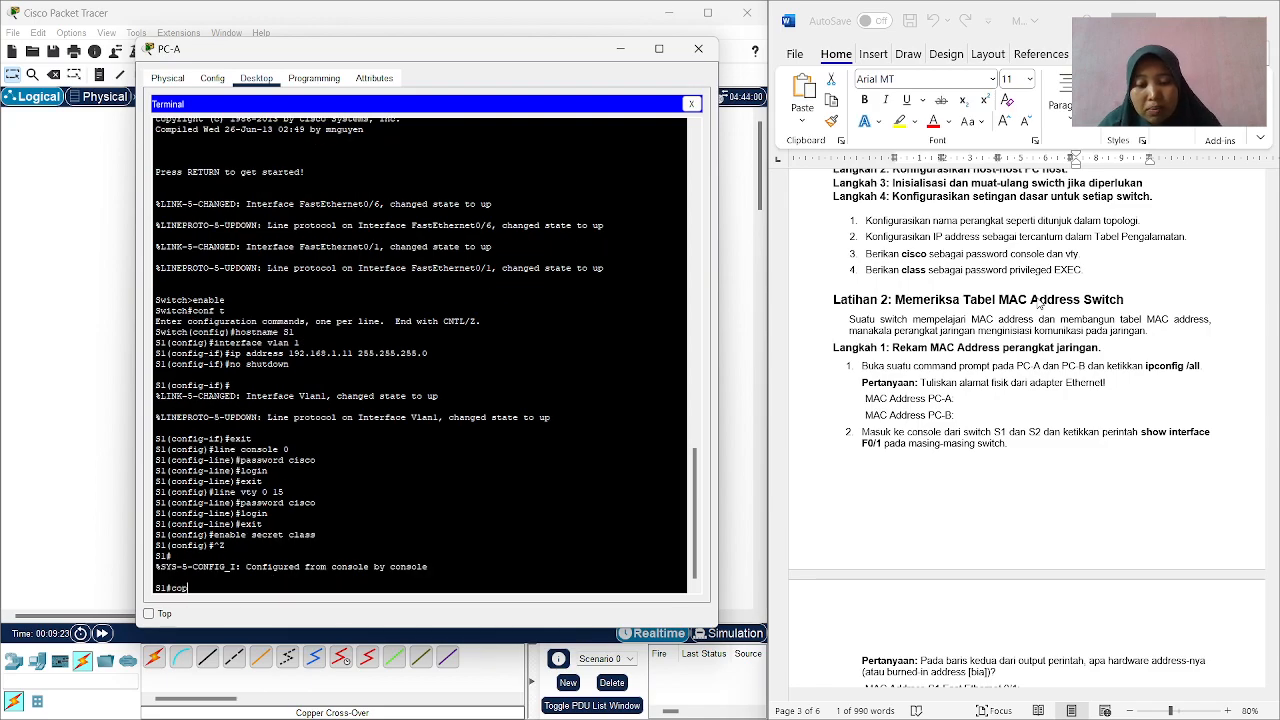
{"action": "type", "text": "y run"}
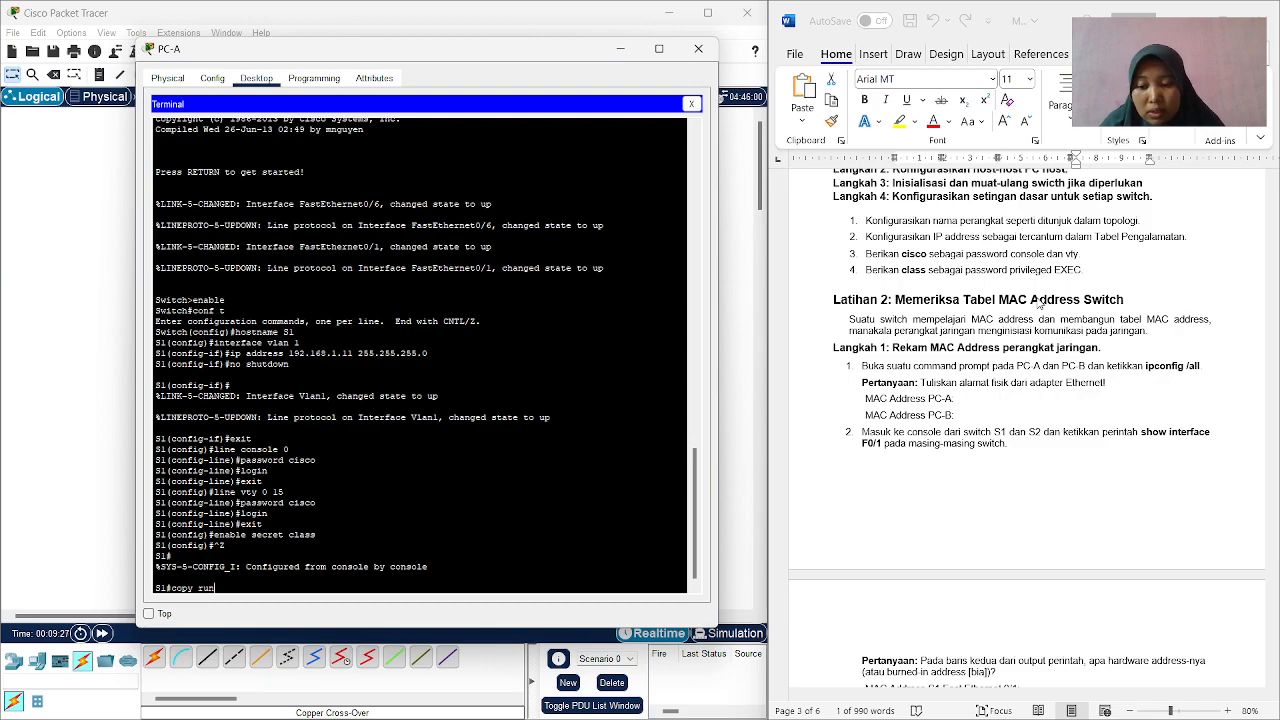
{"action": "key", "text": "Tab"}
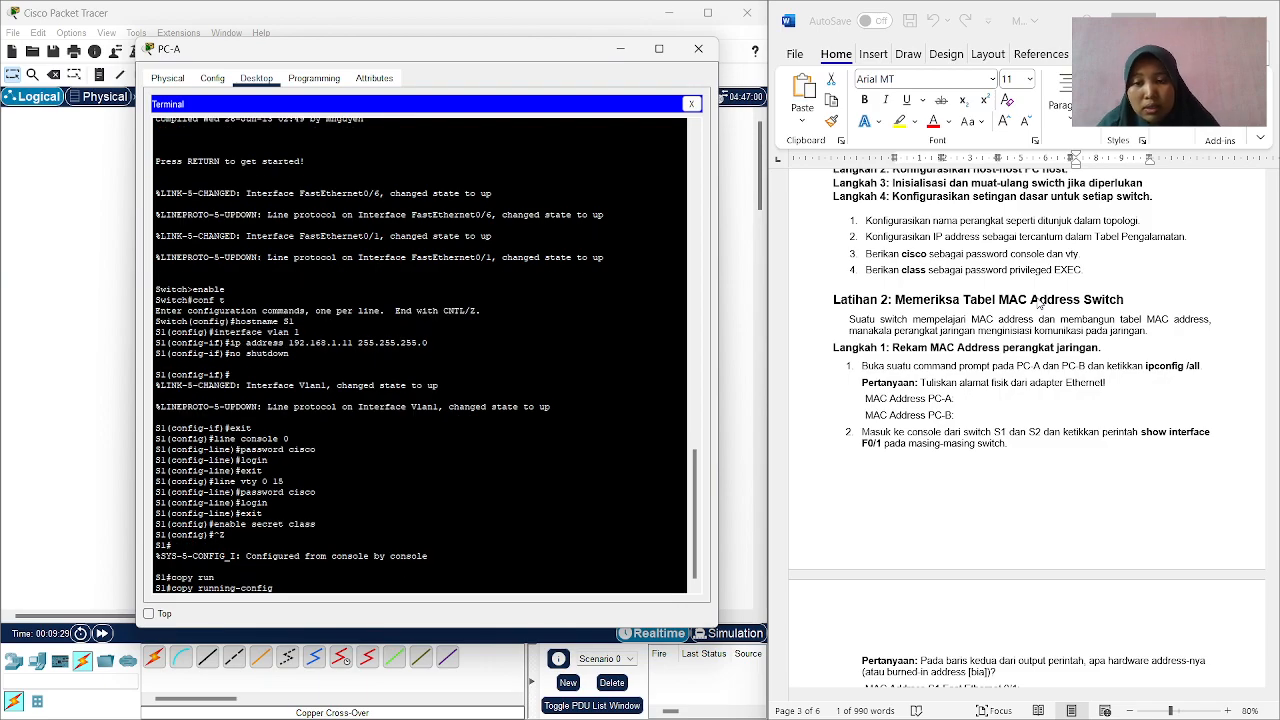
{"action": "type", "text": "str"}
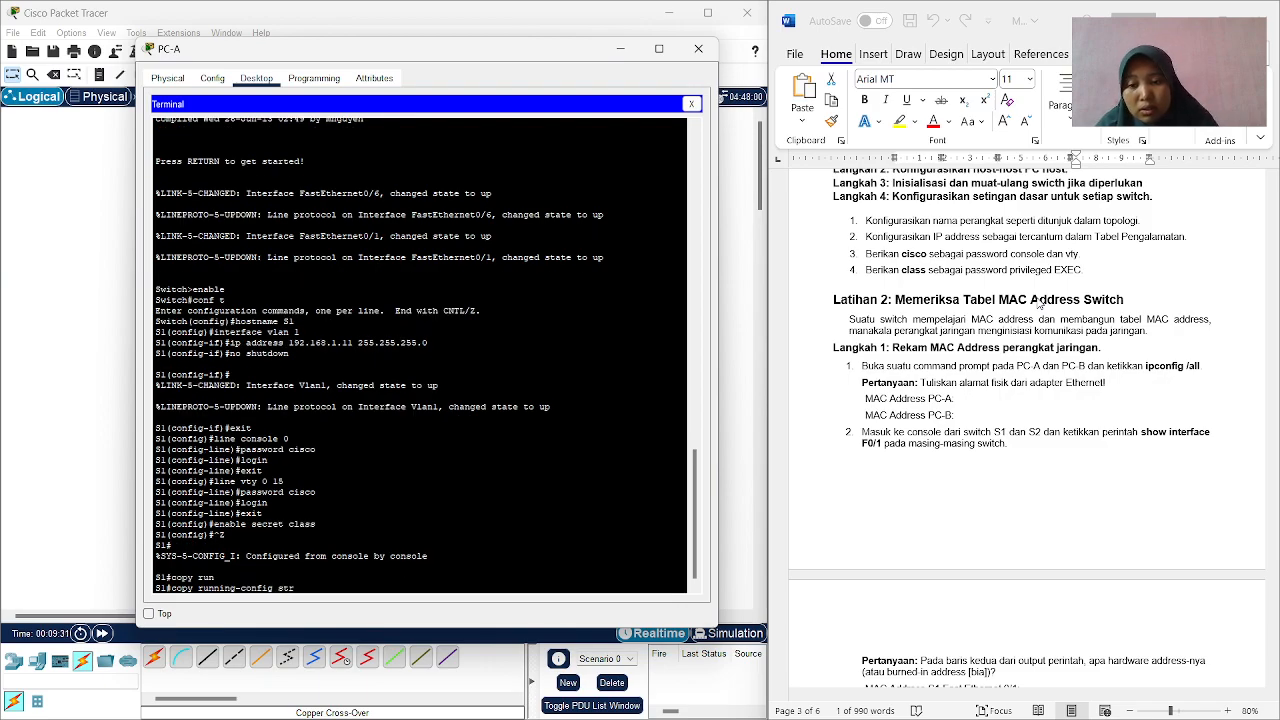
{"action": "type", "text": "at"}
{"action": "key", "text": "Tab"}
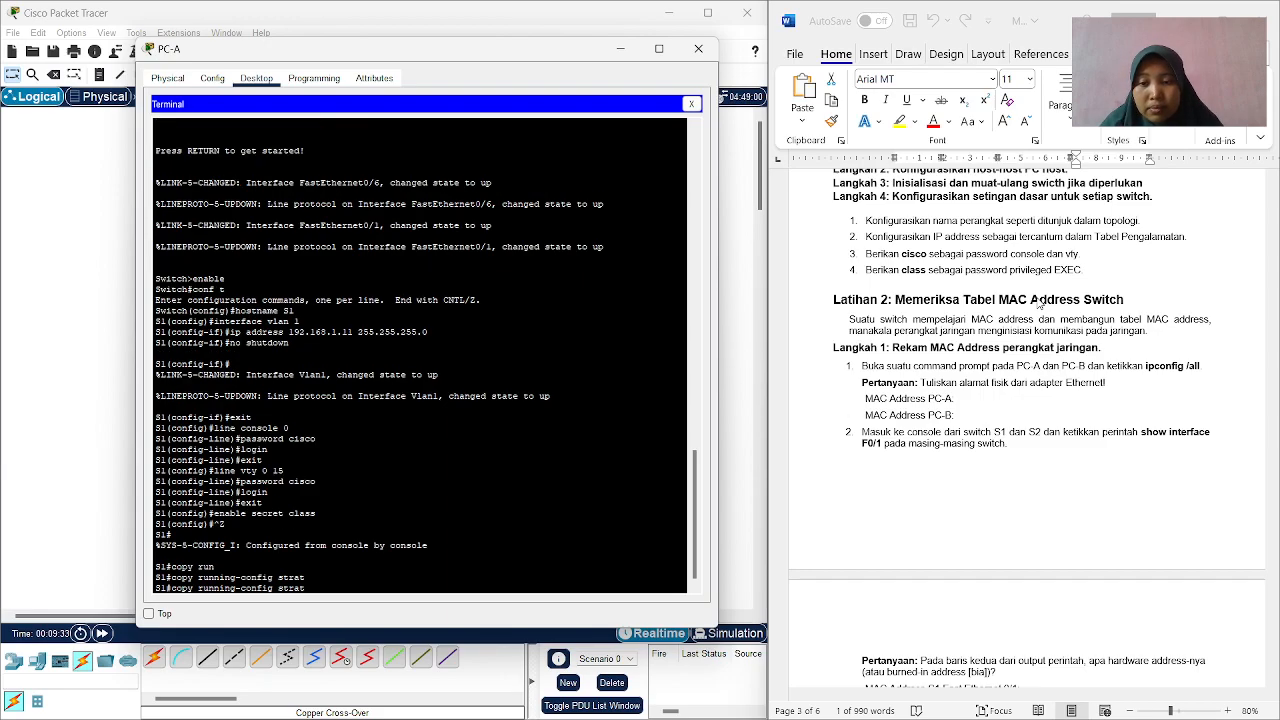
{"action": "type", "text": "up"}
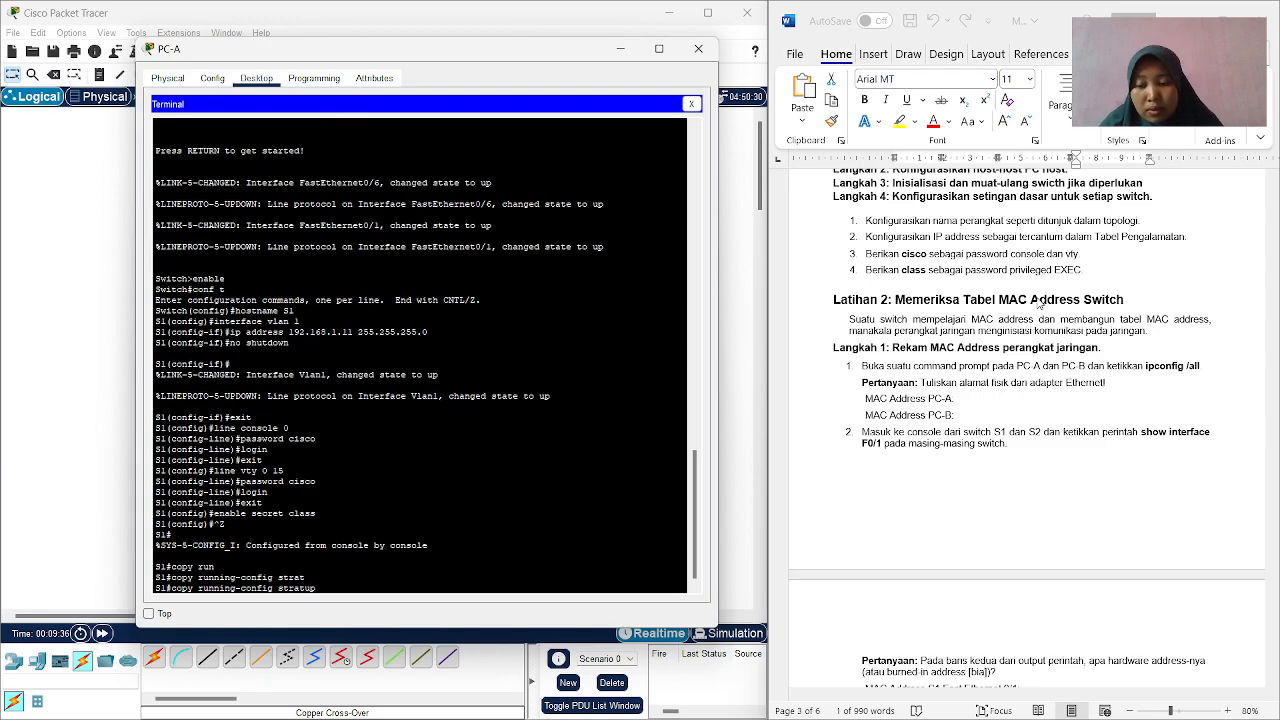
{"action": "key", "text": "Tab"}
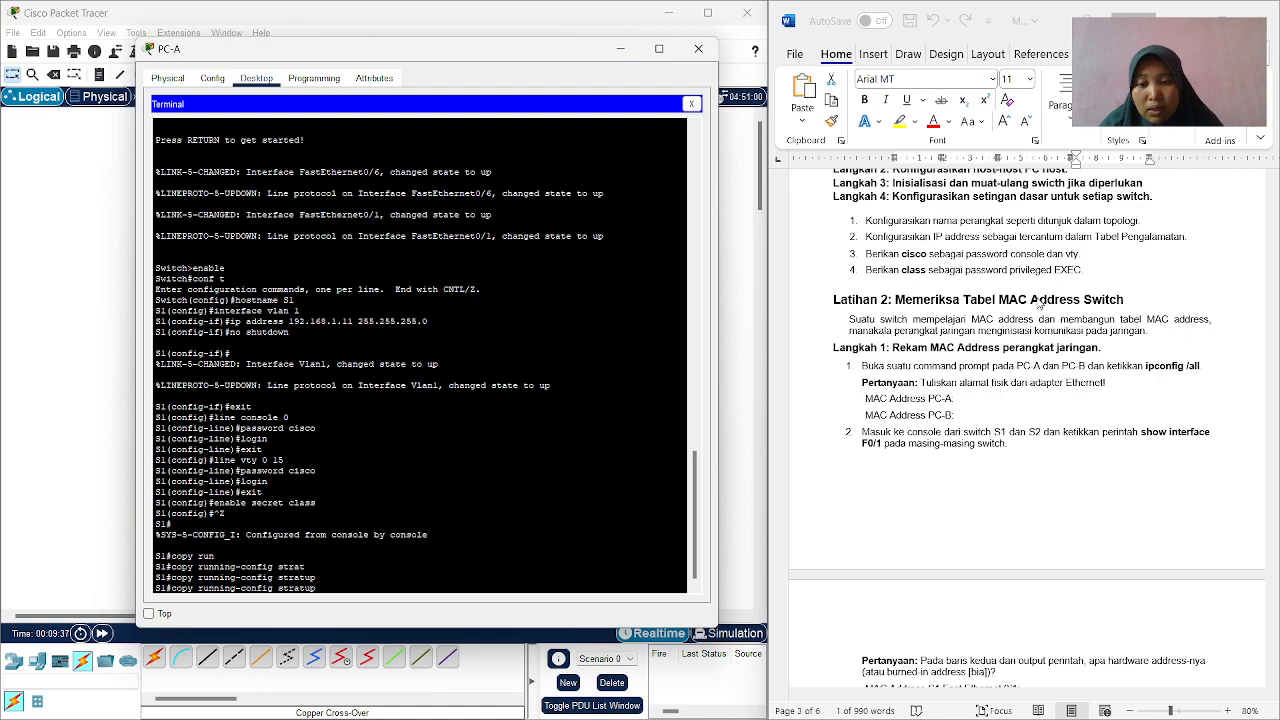
{"action": "type", "text": "-conf"}
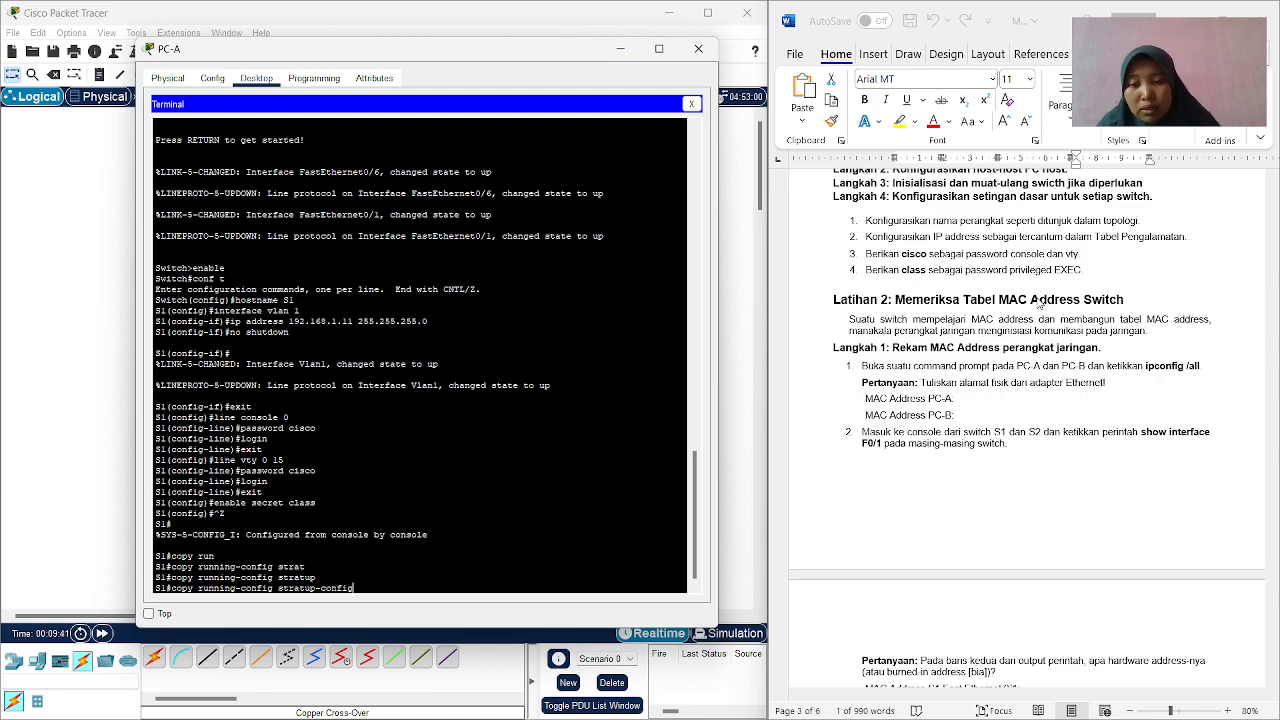
{"action": "type", "text": "ig"}
{"action": "key", "text": "Return"}
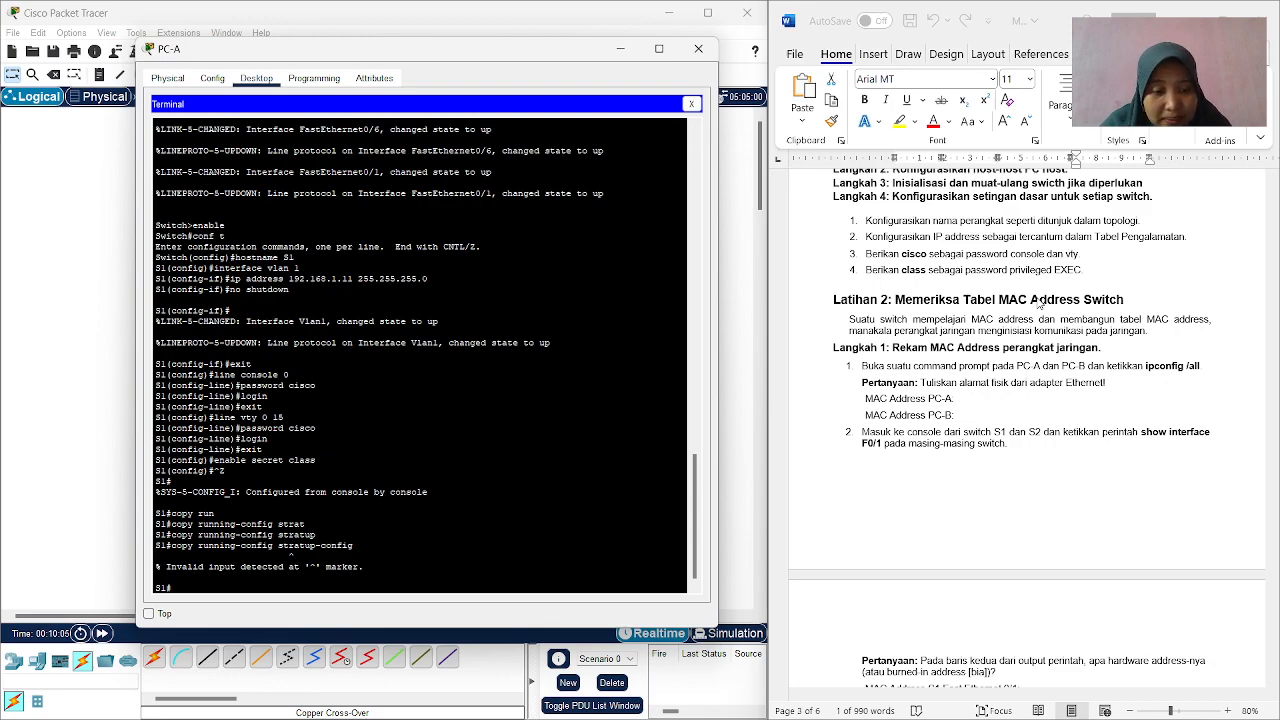
Retry copying S1's running-config to the destination stratup-config.
{"action": "type", "text": "copy run"}
{"action": "key", "text": "Tab"}
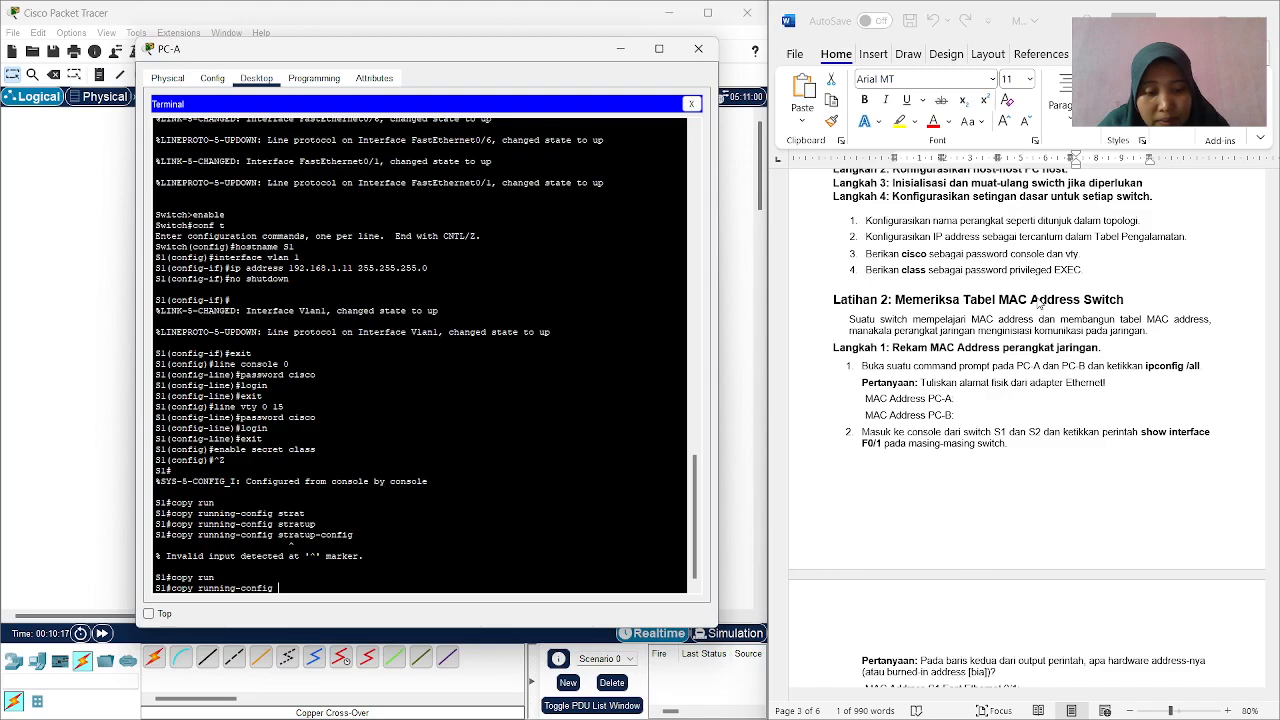
{"action": "type", "text": "trat"}
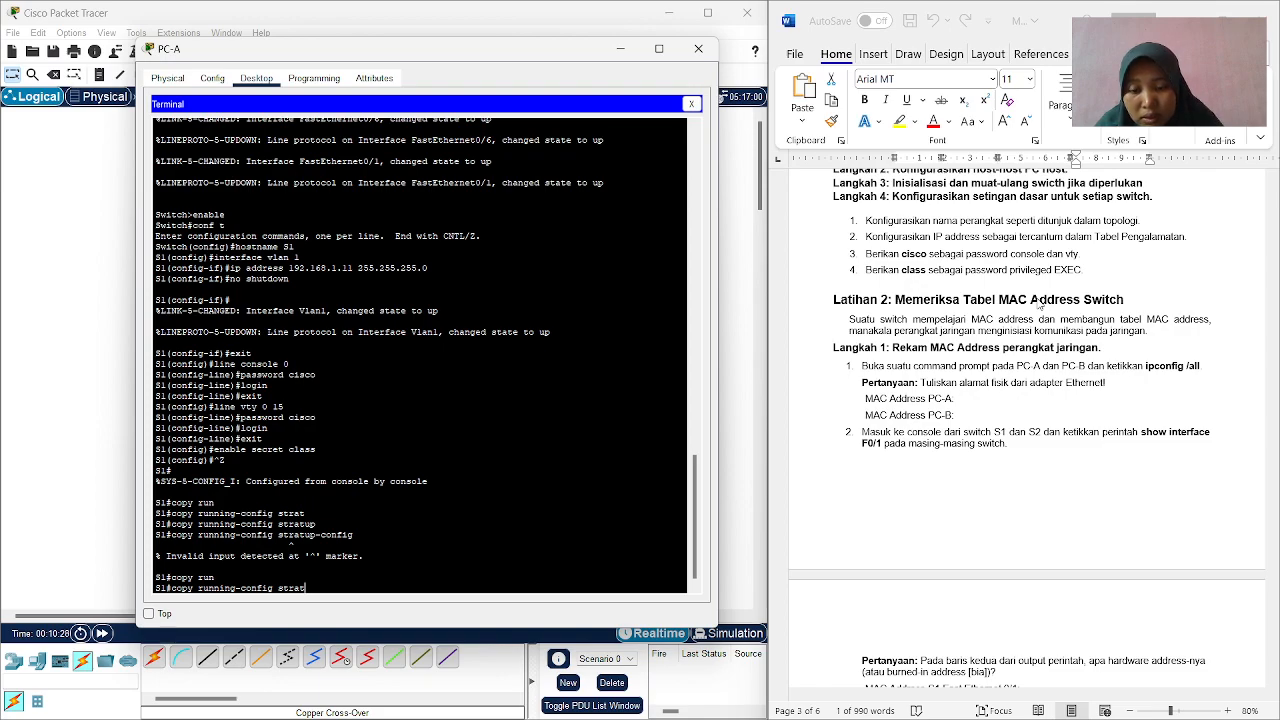
{"action": "type", "text": "up"}
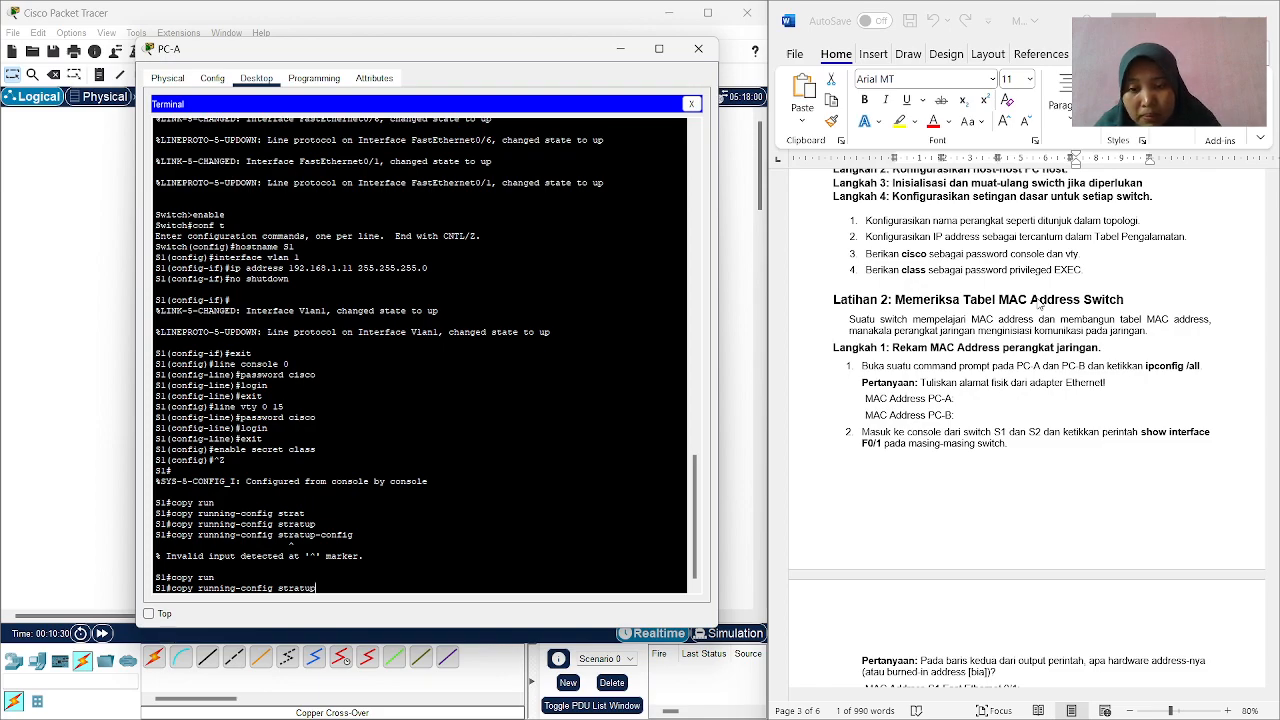
{"action": "type", "text": "-"}
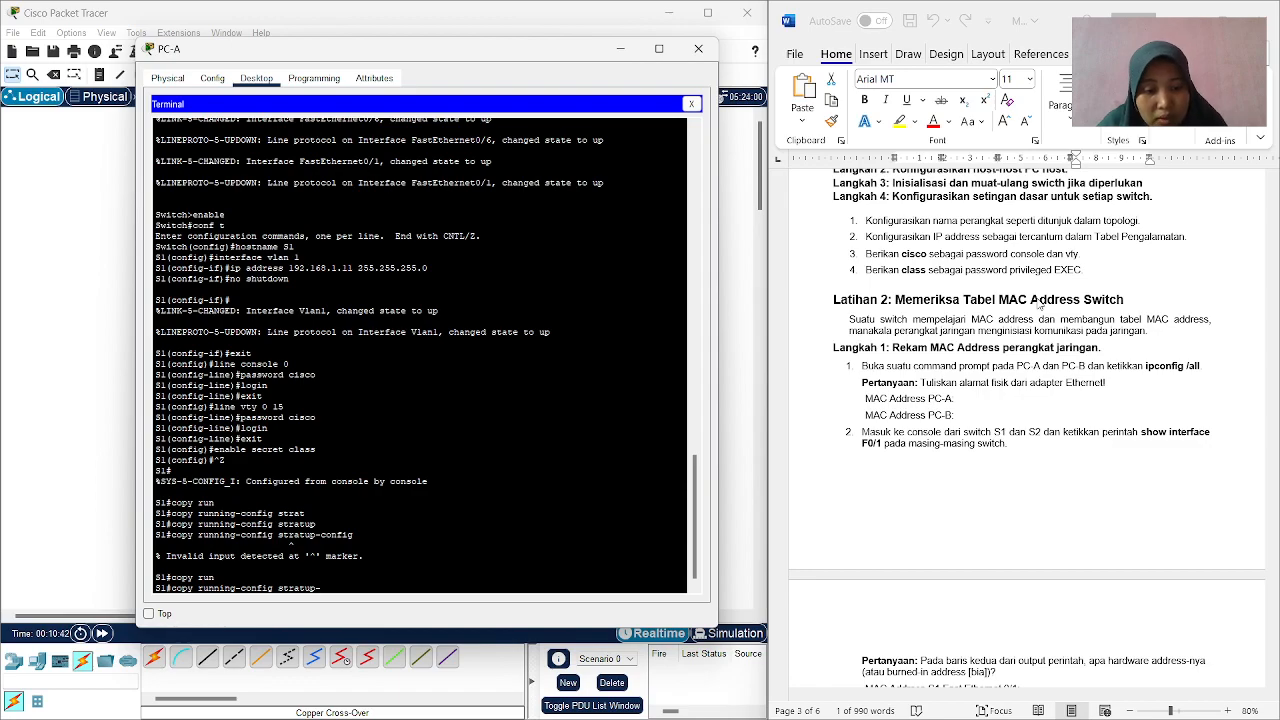
{"action": "type", "text": "config"}
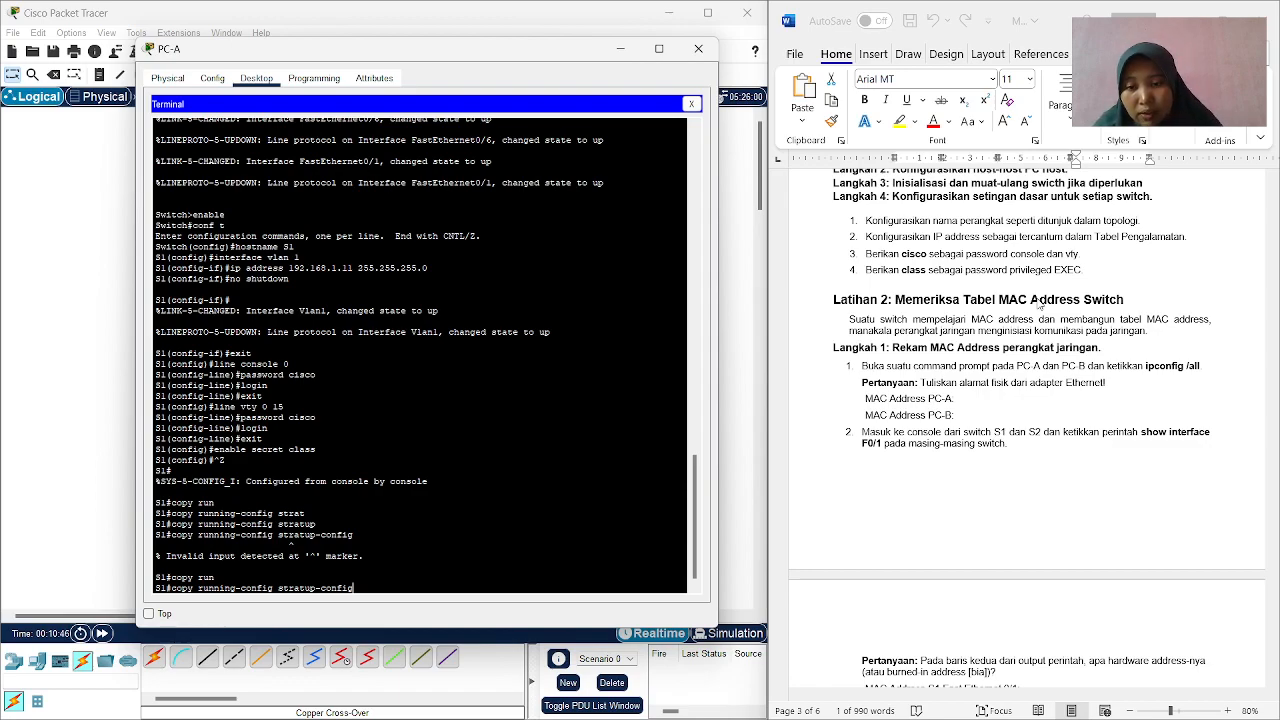
{"action": "key", "text": "Return"}
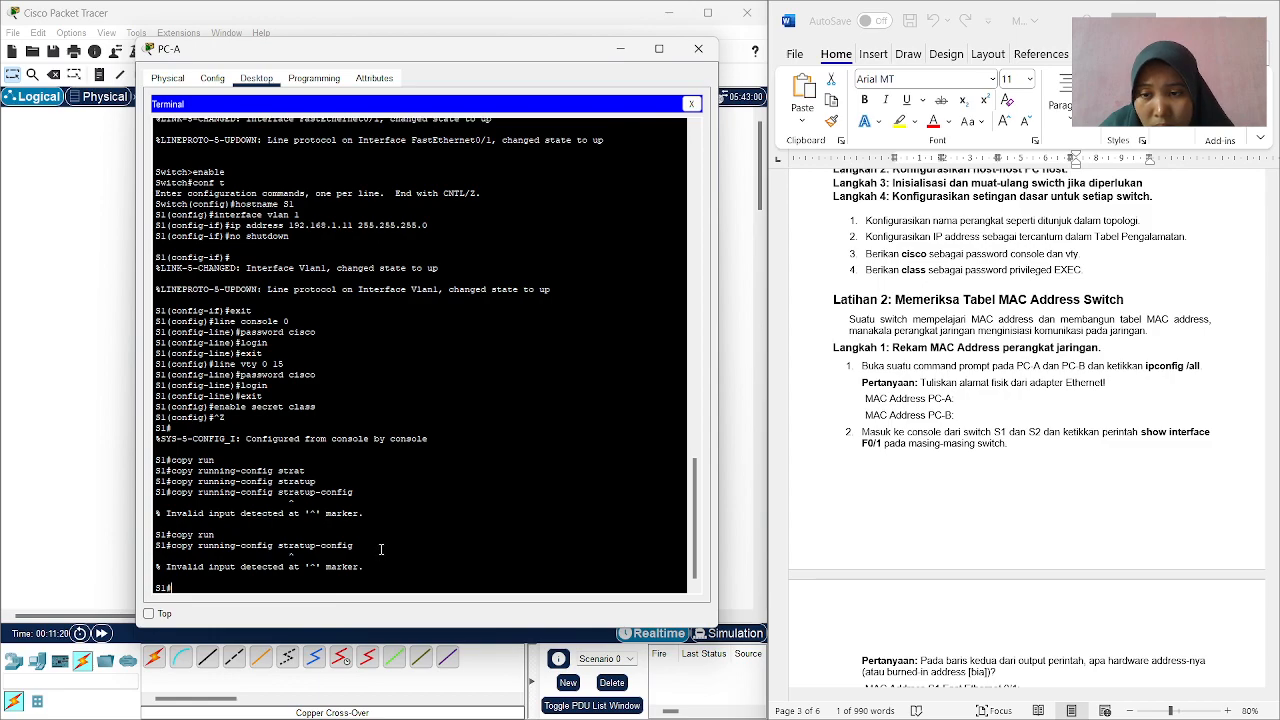
Save S1's configuration with copy running-config startup-config and accept the default destination filename.
{"action": "type", "text": "copy "}
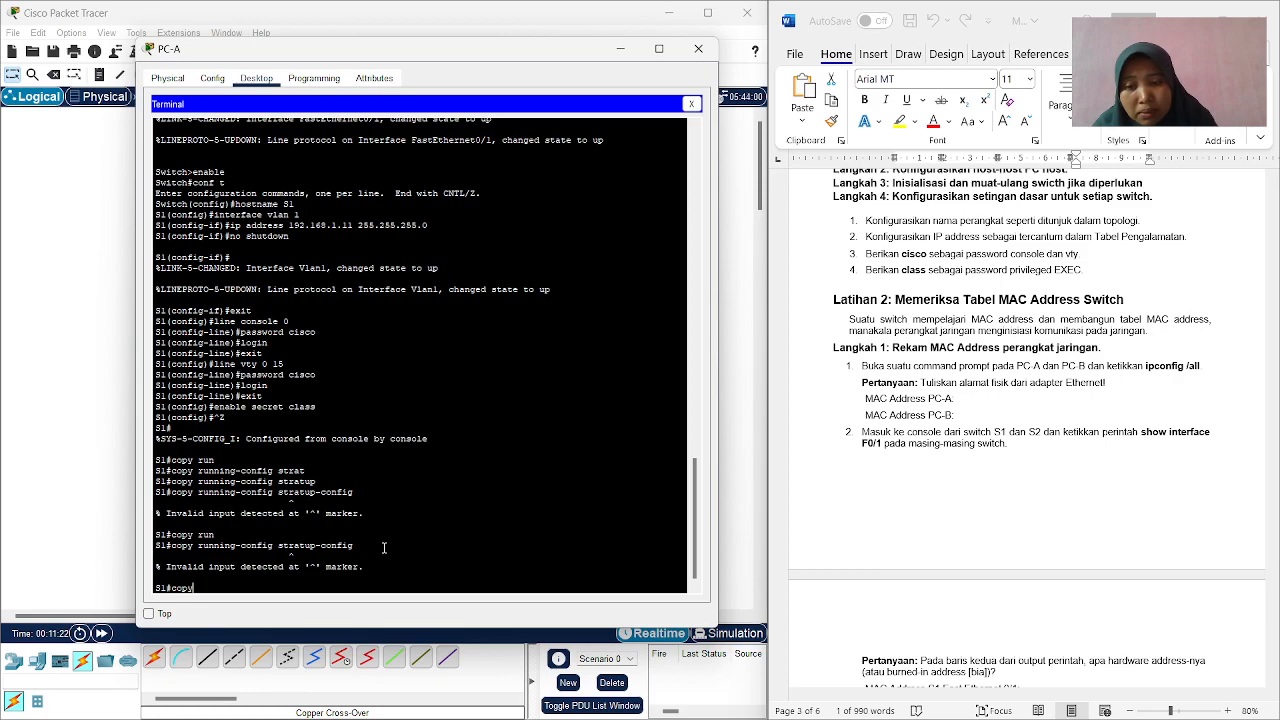
{"action": "type", "text": "runni"}
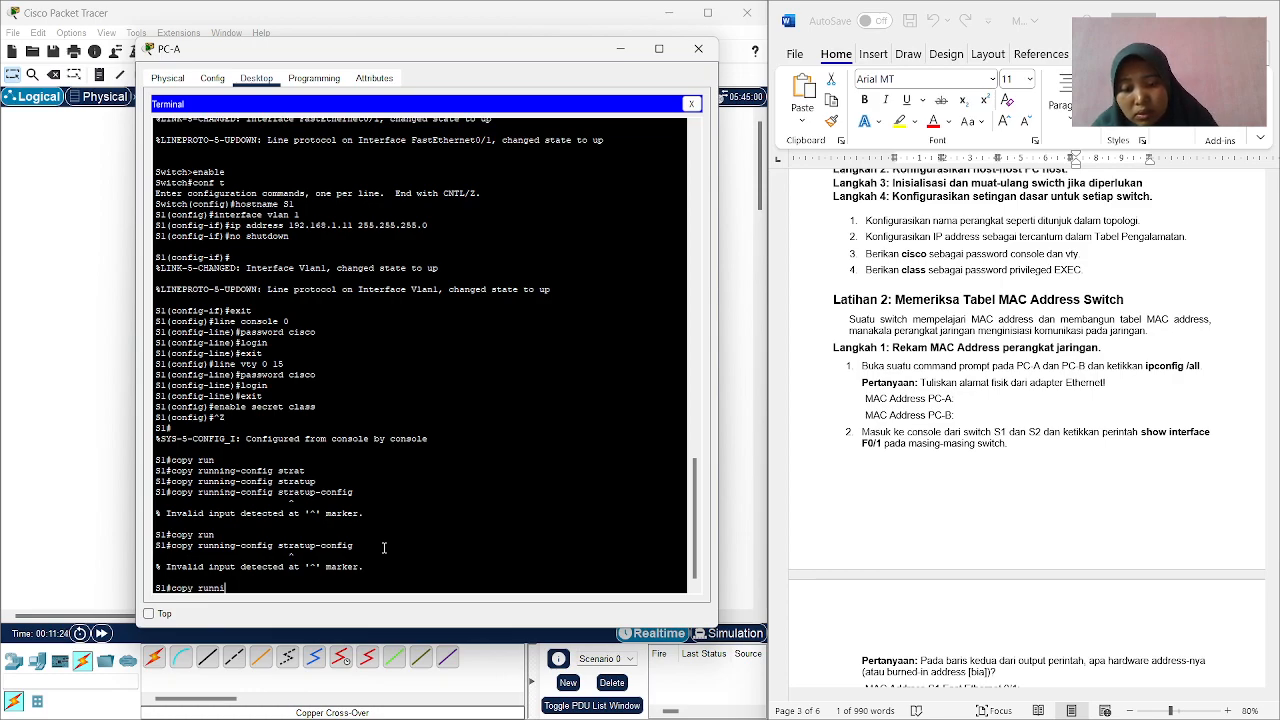
{"action": "type", "text": "ng-config"}
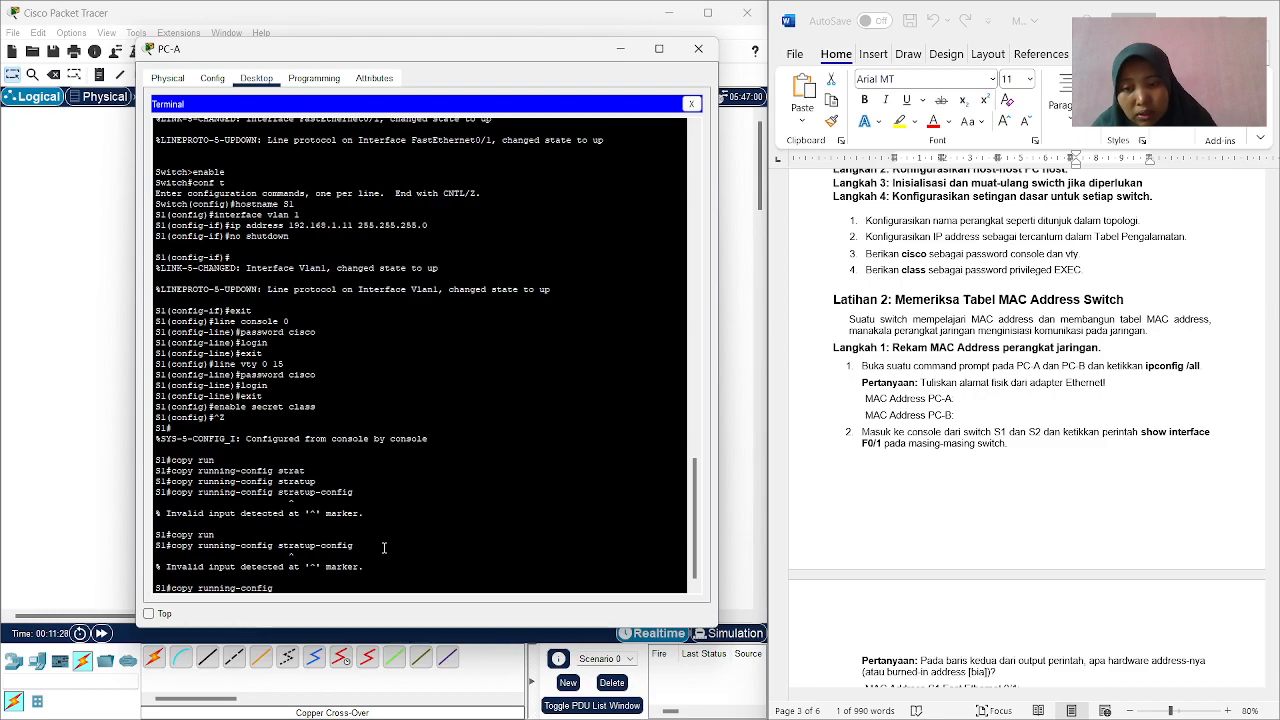
{"action": "type", "text": " stra"}
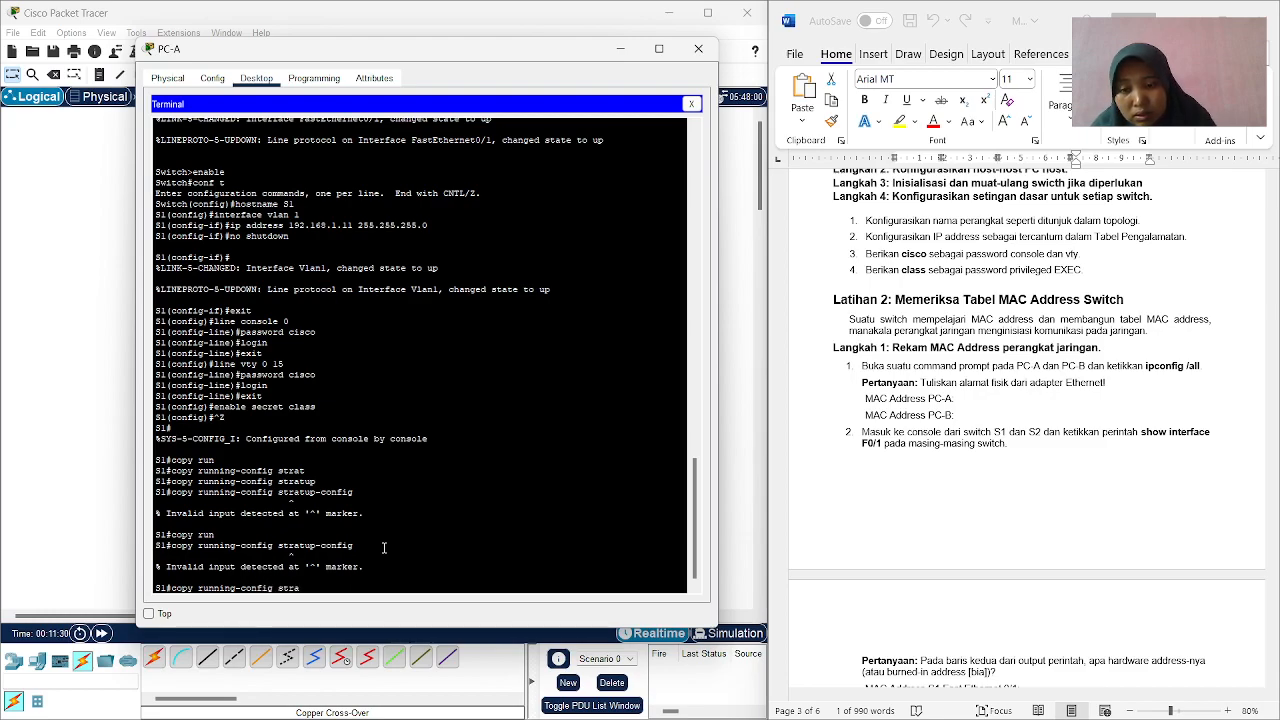
{"action": "type", "text": "t"}
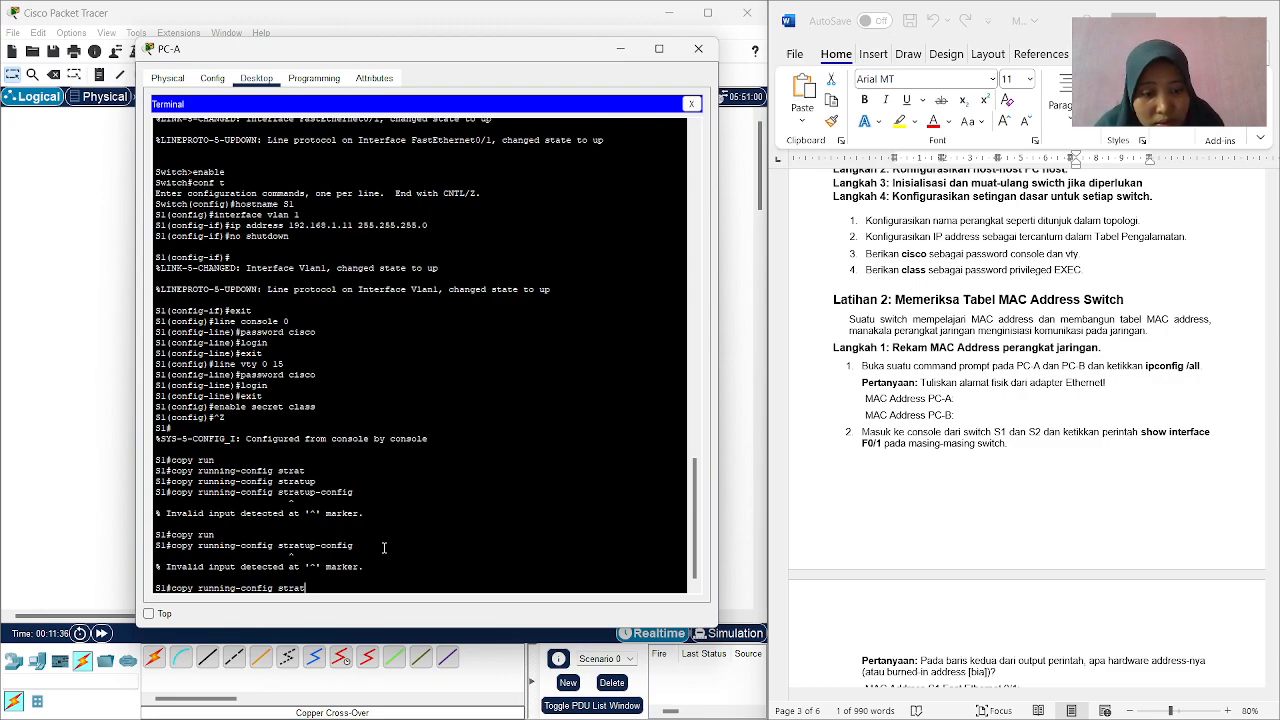
{"action": "key", "text": "BackSpace"}
{"action": "key", "text": "BackSpace"}
{"action": "type", "text": "artup"}
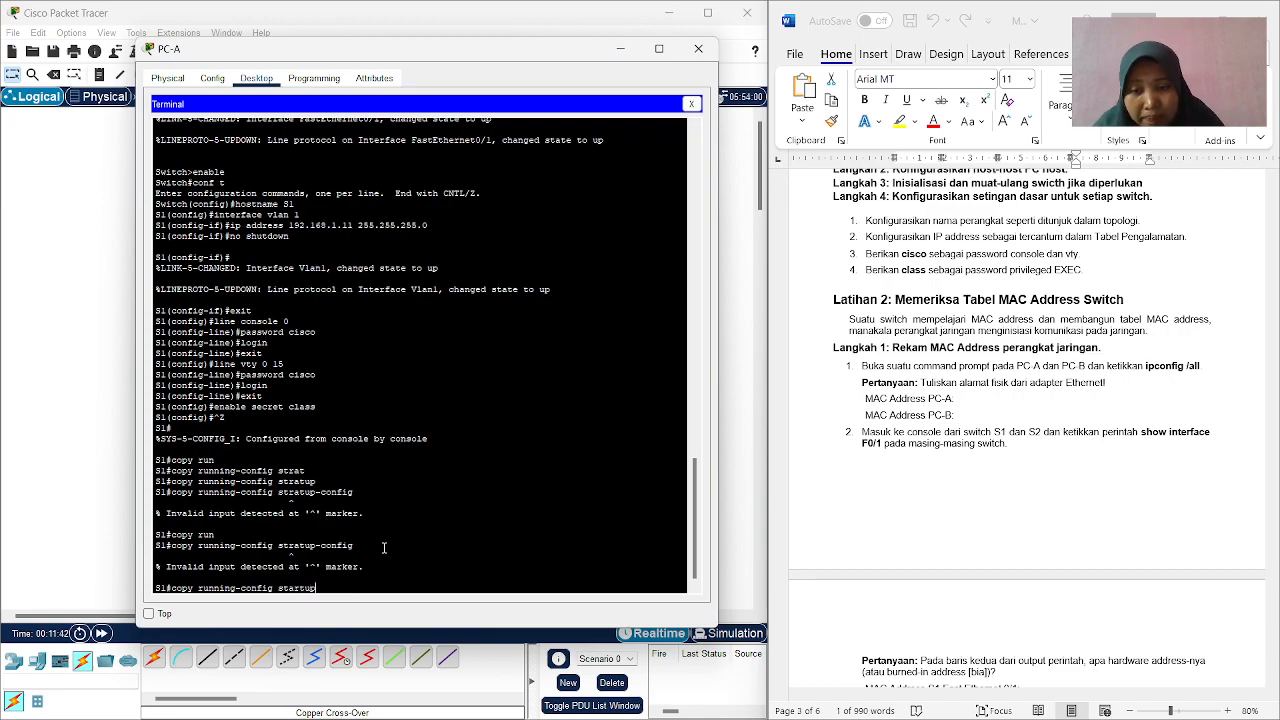
{"action": "type", "text": "-conf"}
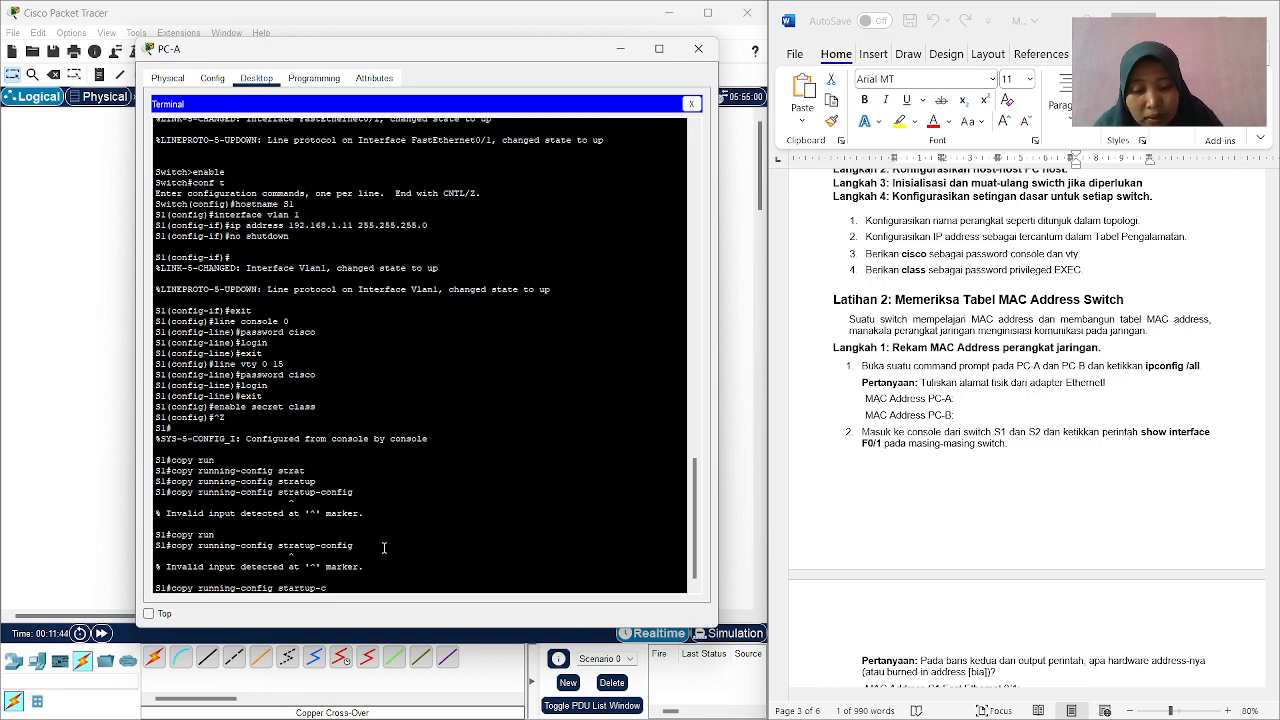
{"action": "type", "text": "ig"}
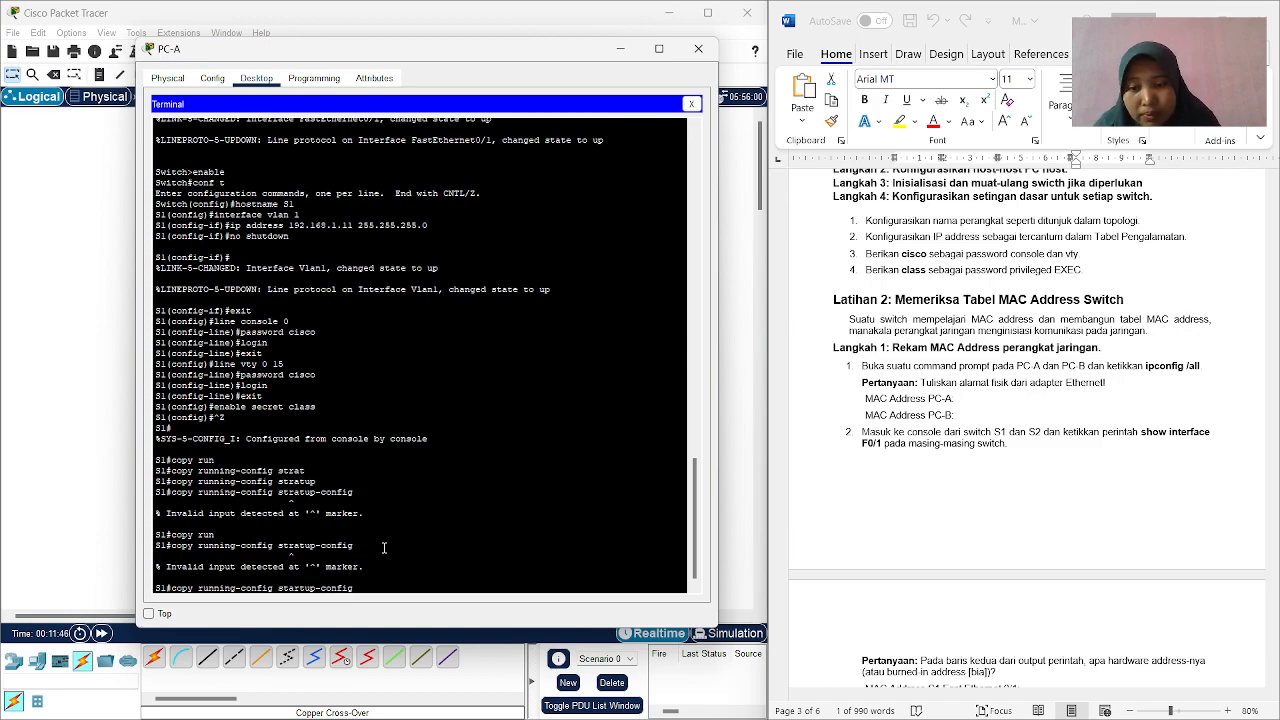
{"action": "key", "text": "Return"}
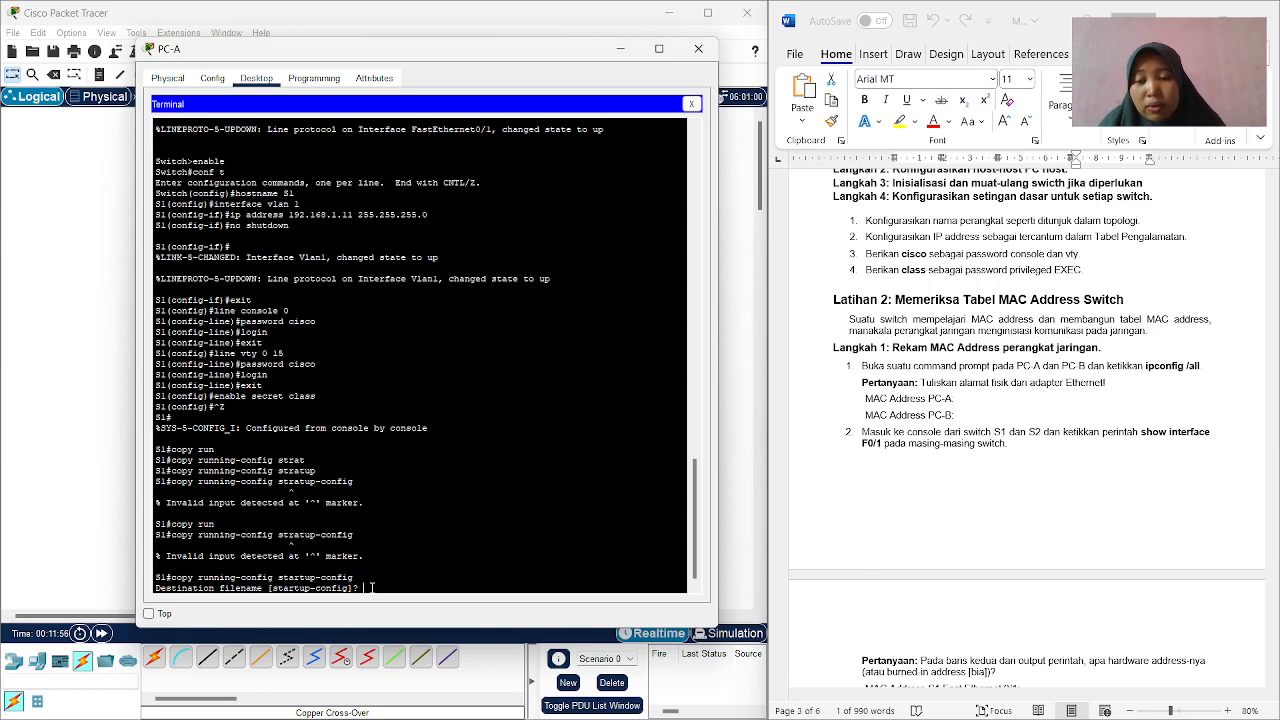
{"action": "key", "text": "Return"}
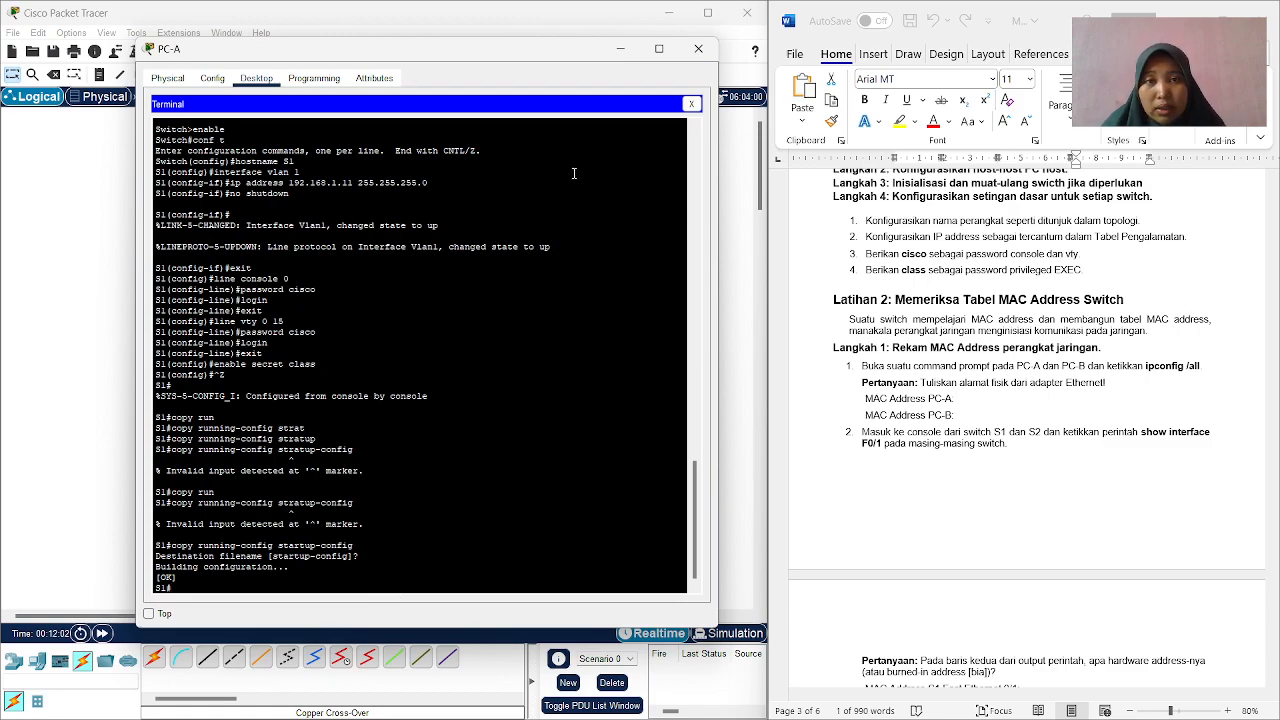
Minimize PC-A's window and open a terminal session from PC-B to S2 with the default port settings.
{"action": "left_click", "coordinate": [624, 50]}
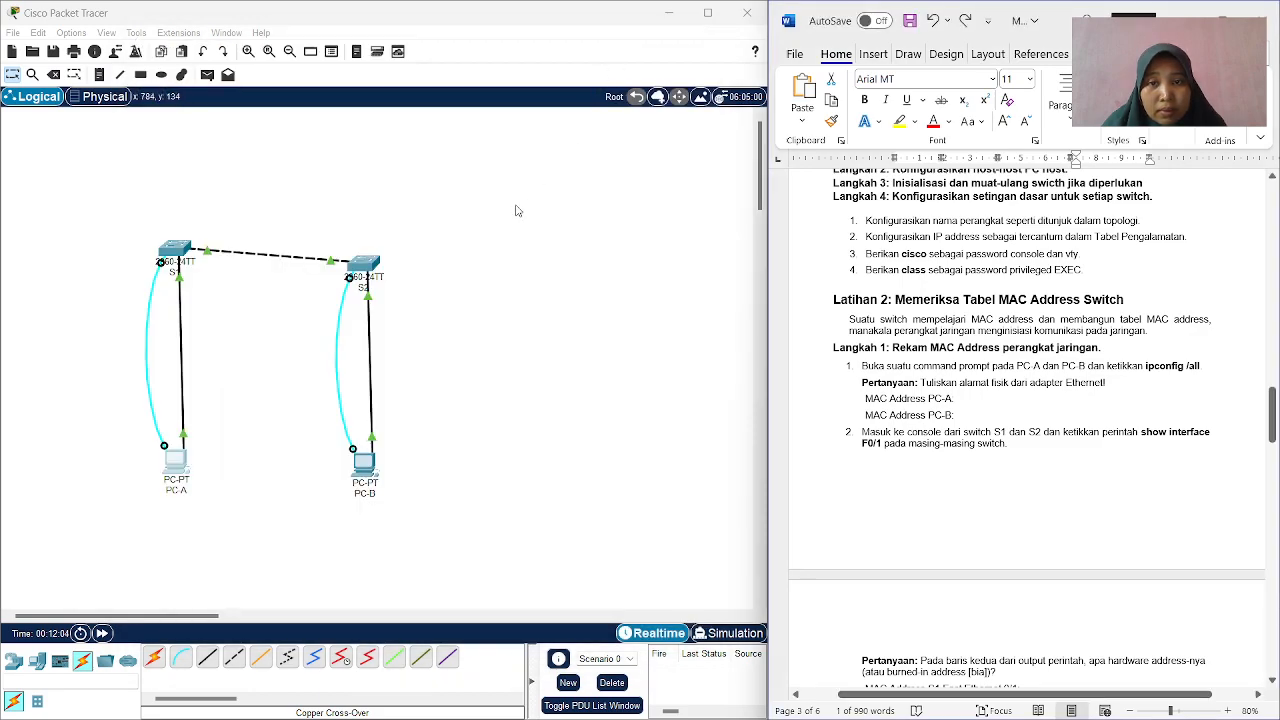
{"action": "left_click", "coordinate": [366, 480]}
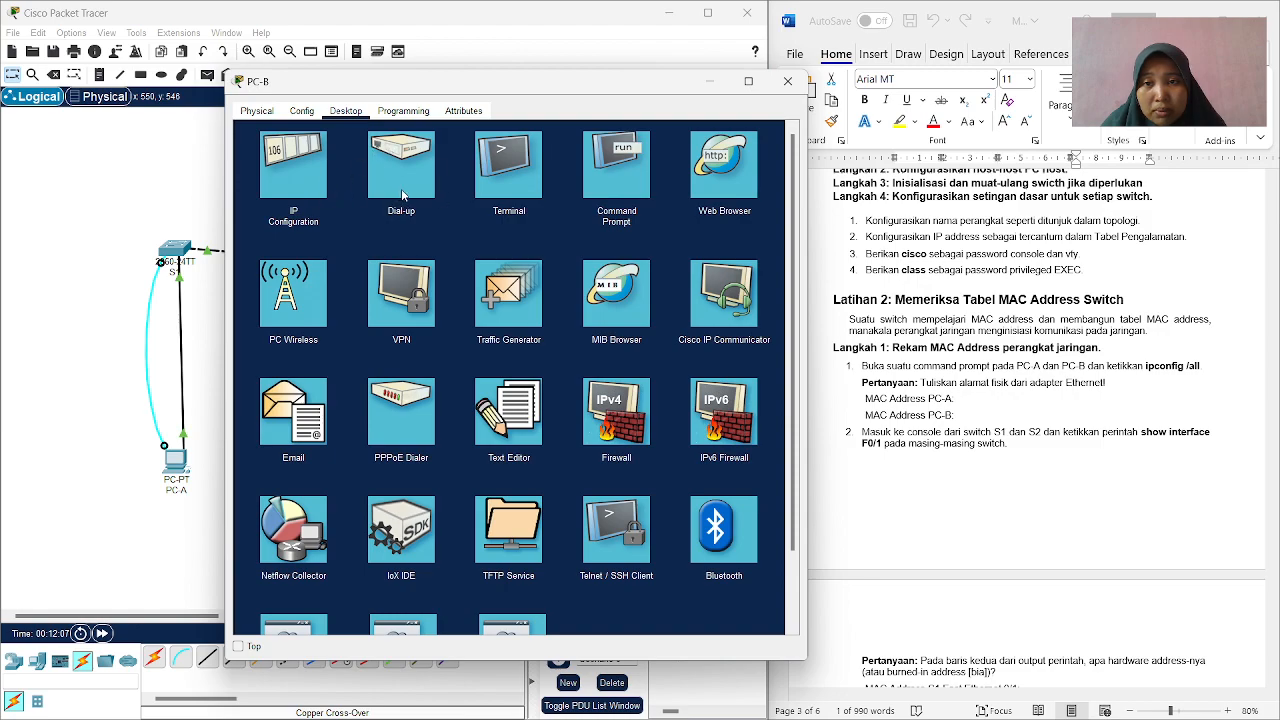
{"action": "left_click", "coordinate": [518, 175]}
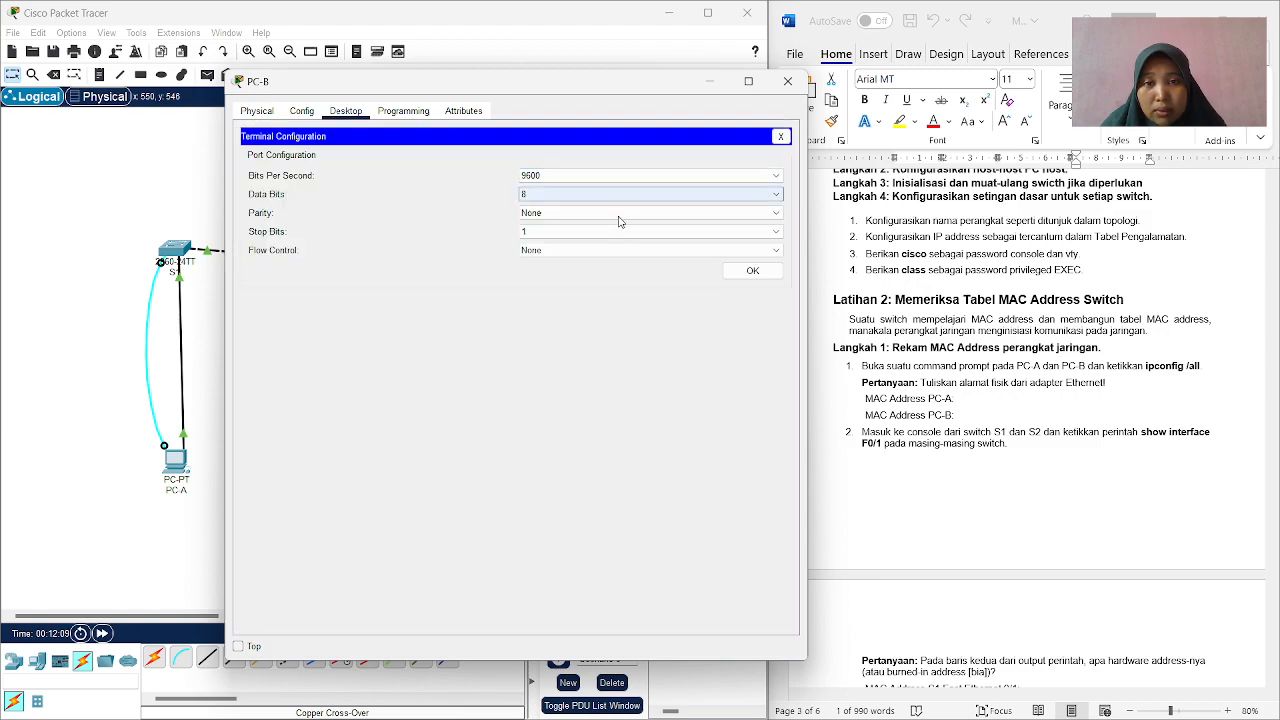
{"action": "left_click", "coordinate": [733, 273]}
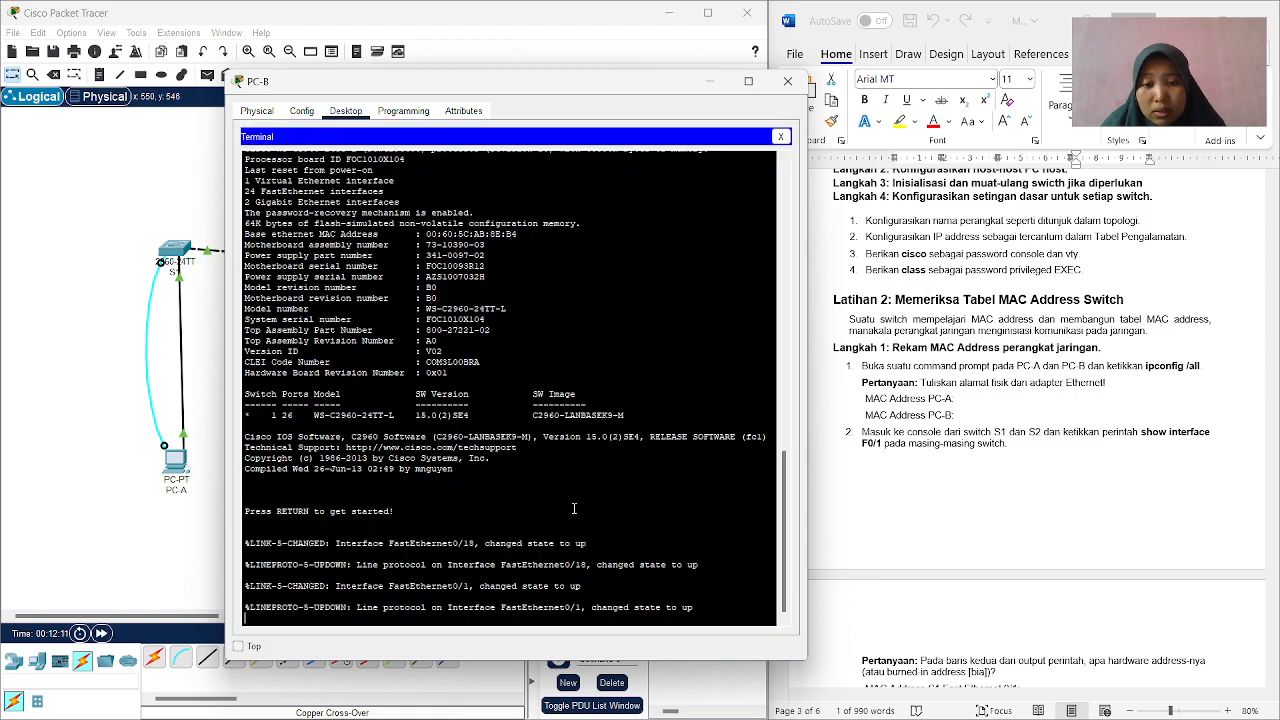
Start S2's console session, enable privileged EXEC mode and enter global configuration mode with conf t.
{"action": "key", "text": "Return"}
{"action": "type", "text": "ena"}
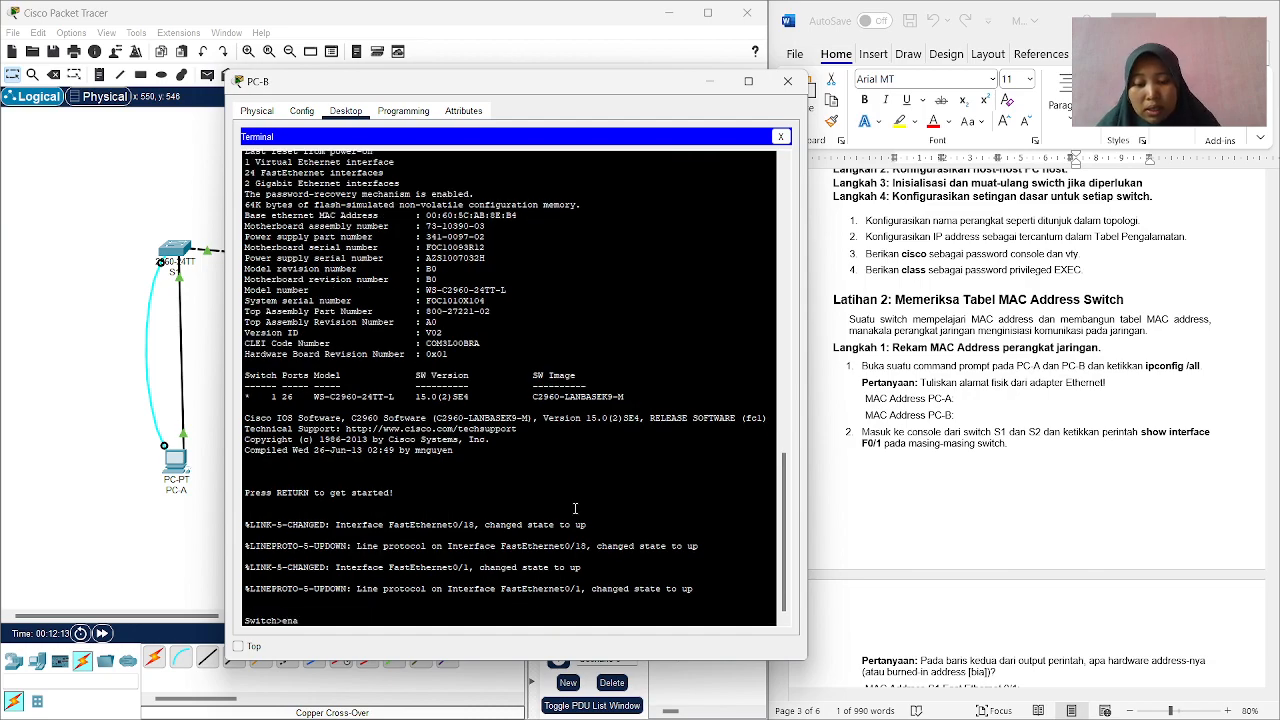
{"action": "type", "text": "ble"}
{"action": "key", "text": "Return"}
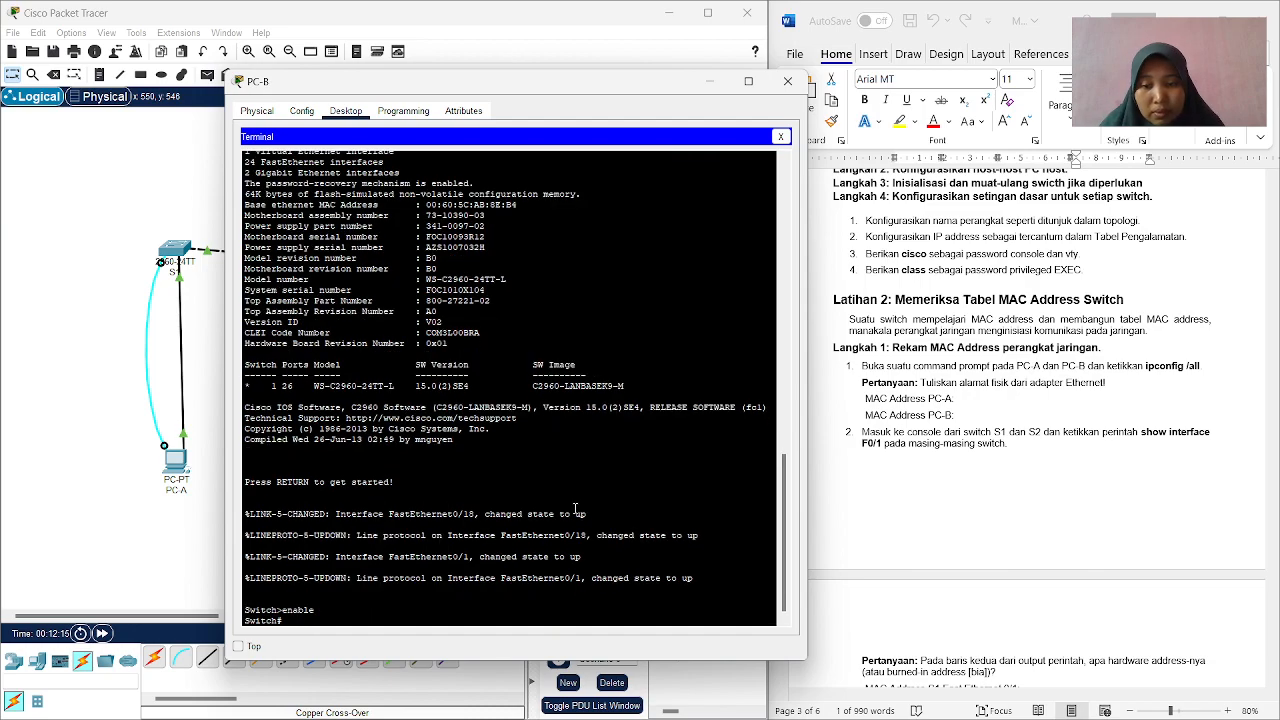
{"action": "type", "text": "conf t"}
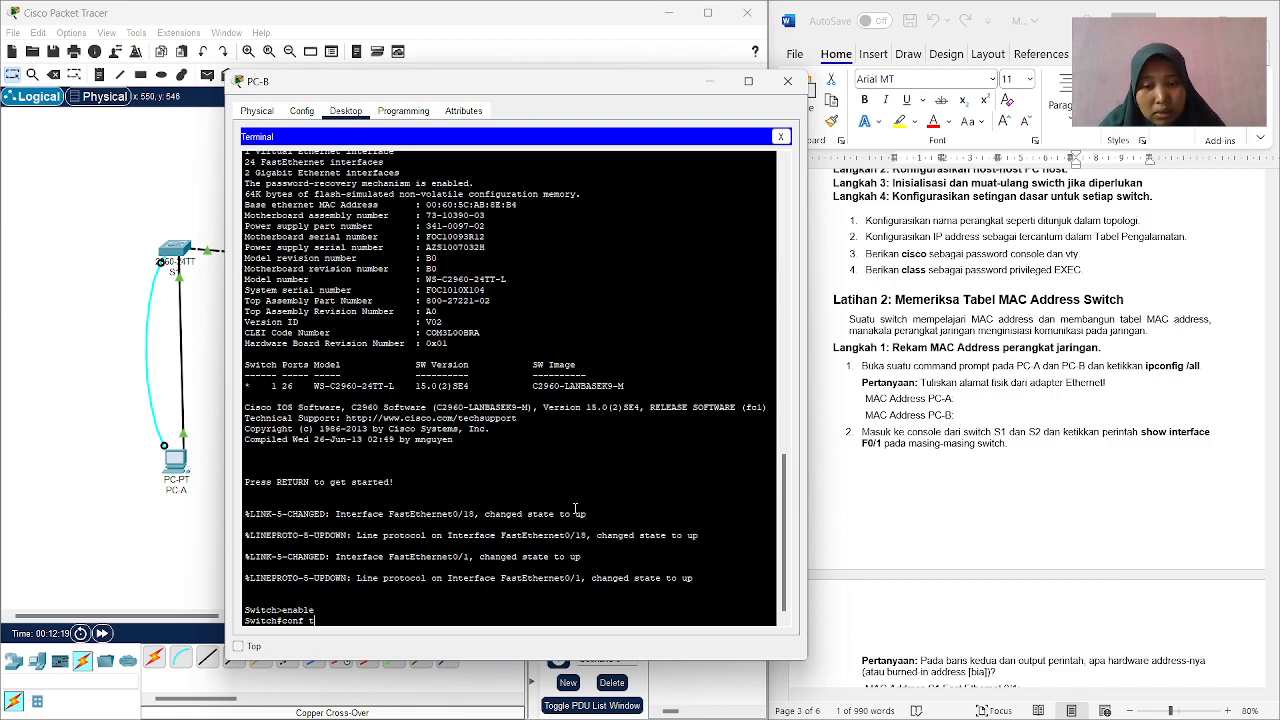
{"action": "key", "text": "Return"}
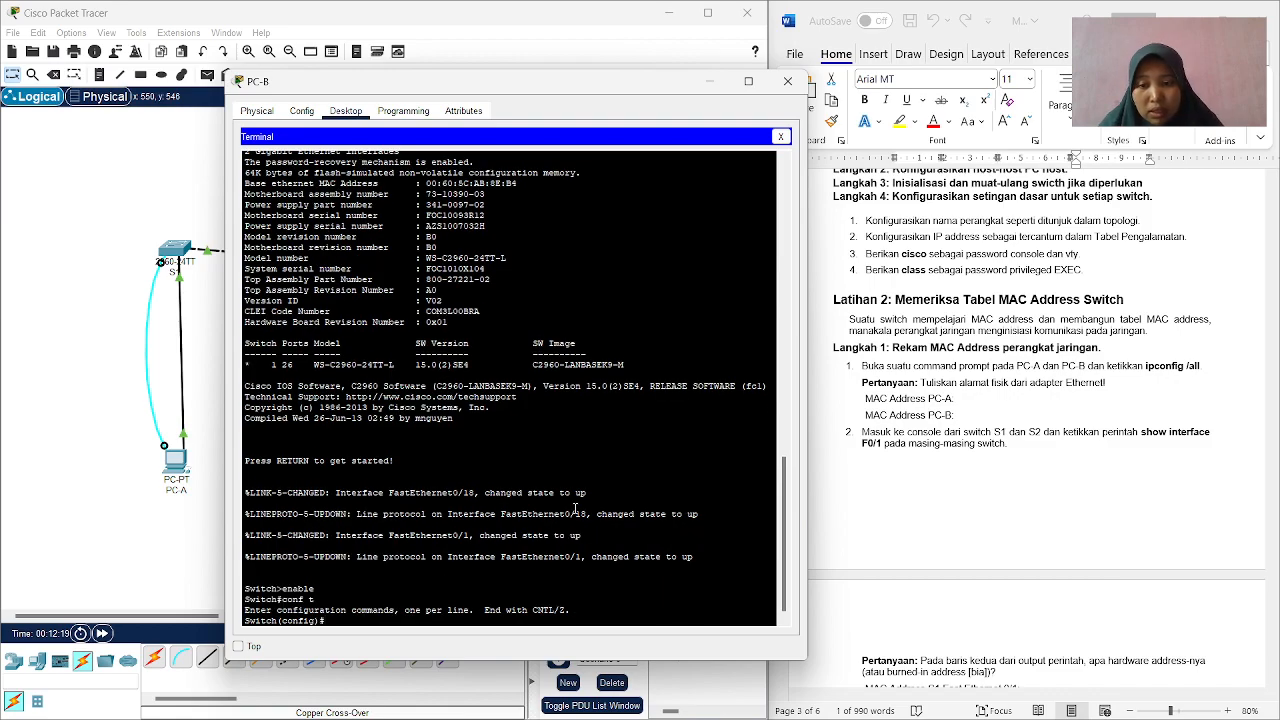
Set the switch's hostname to S2.
{"action": "type", "text": "hostname"}
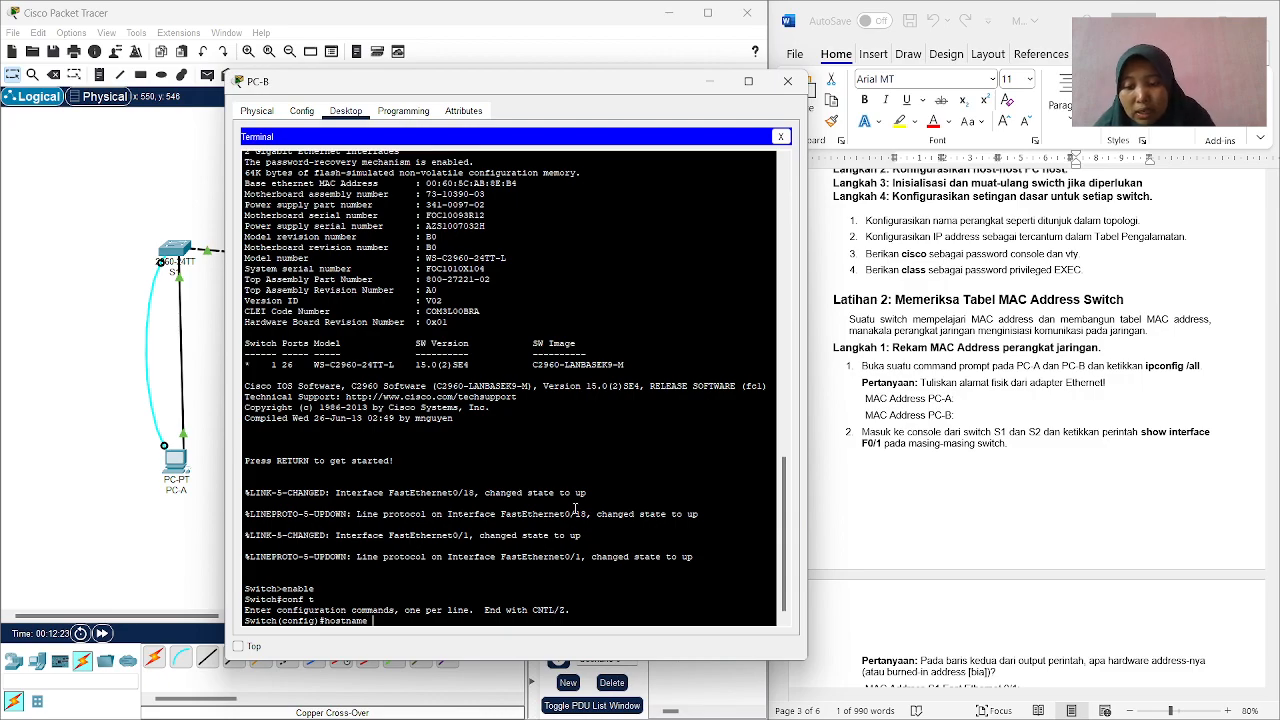
{"action": "type", "text": " S2"}
{"action": "key", "text": "Return"}
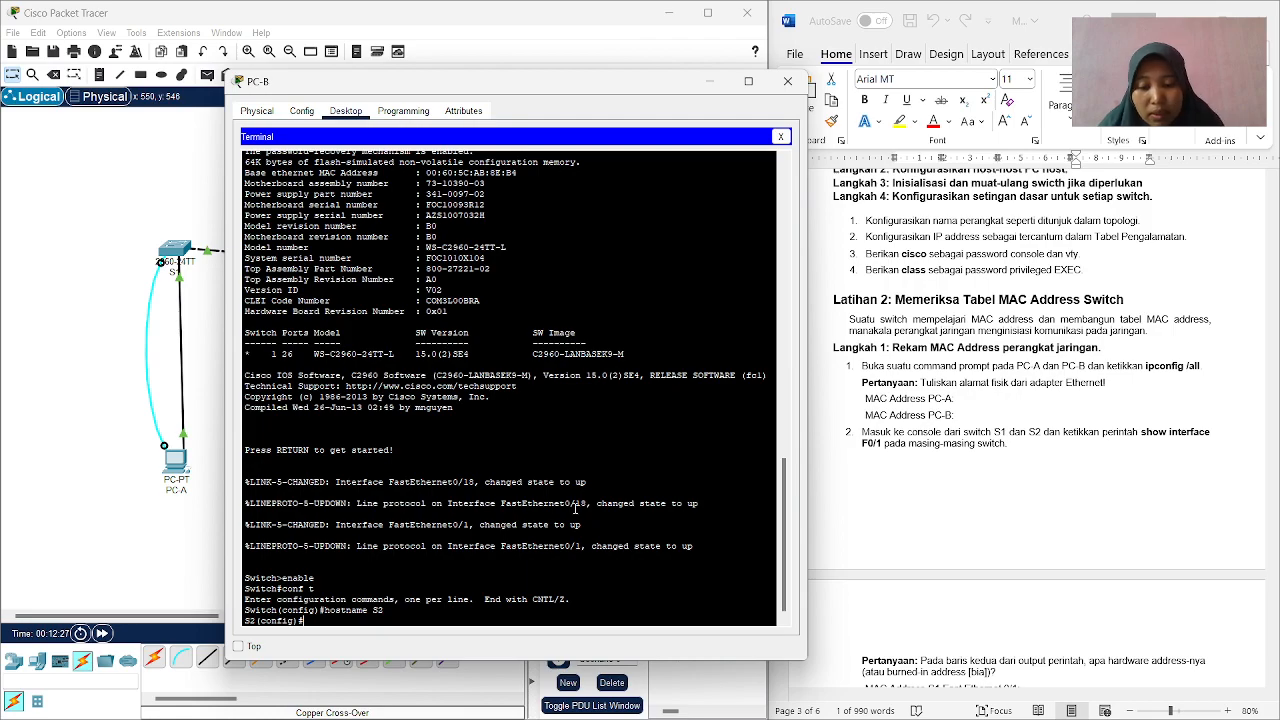
Enter interface vlan 1 on S2 and begin its ip address command with 192.168.1.12, copied from the Word document's addressing table.
{"action": "type", "text": "interface "}
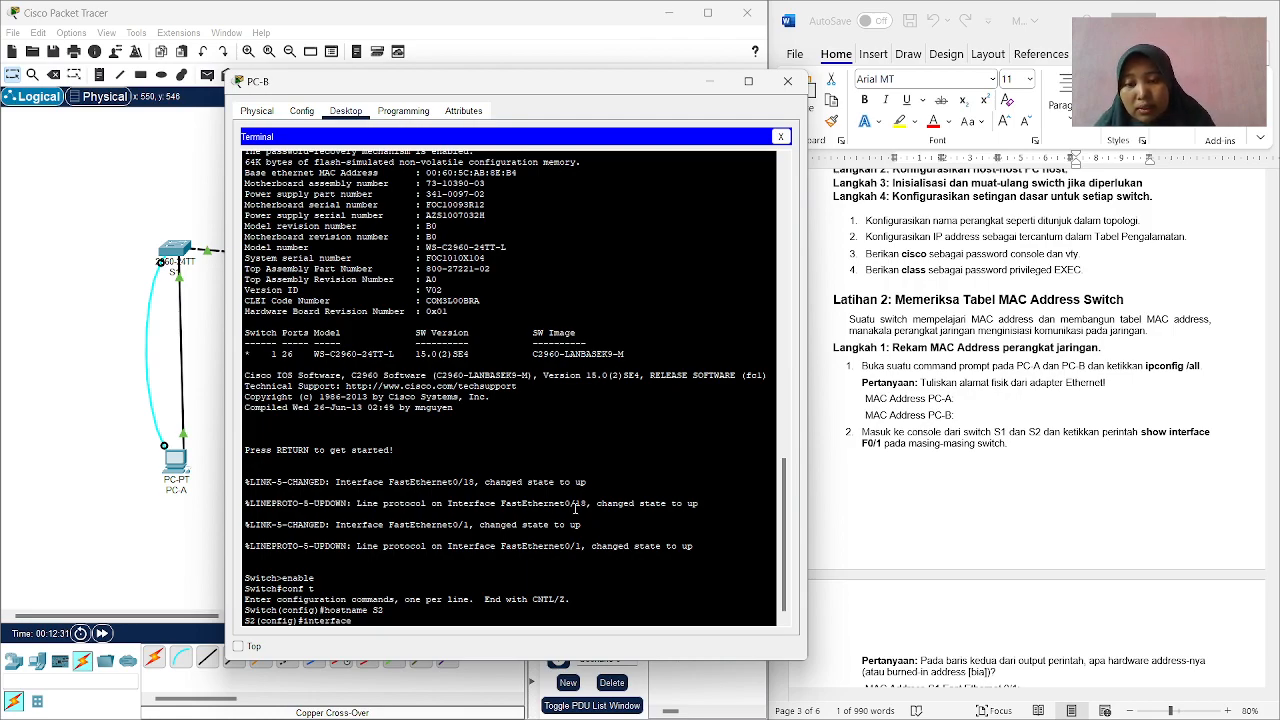
{"action": "type", "text": "vl"}
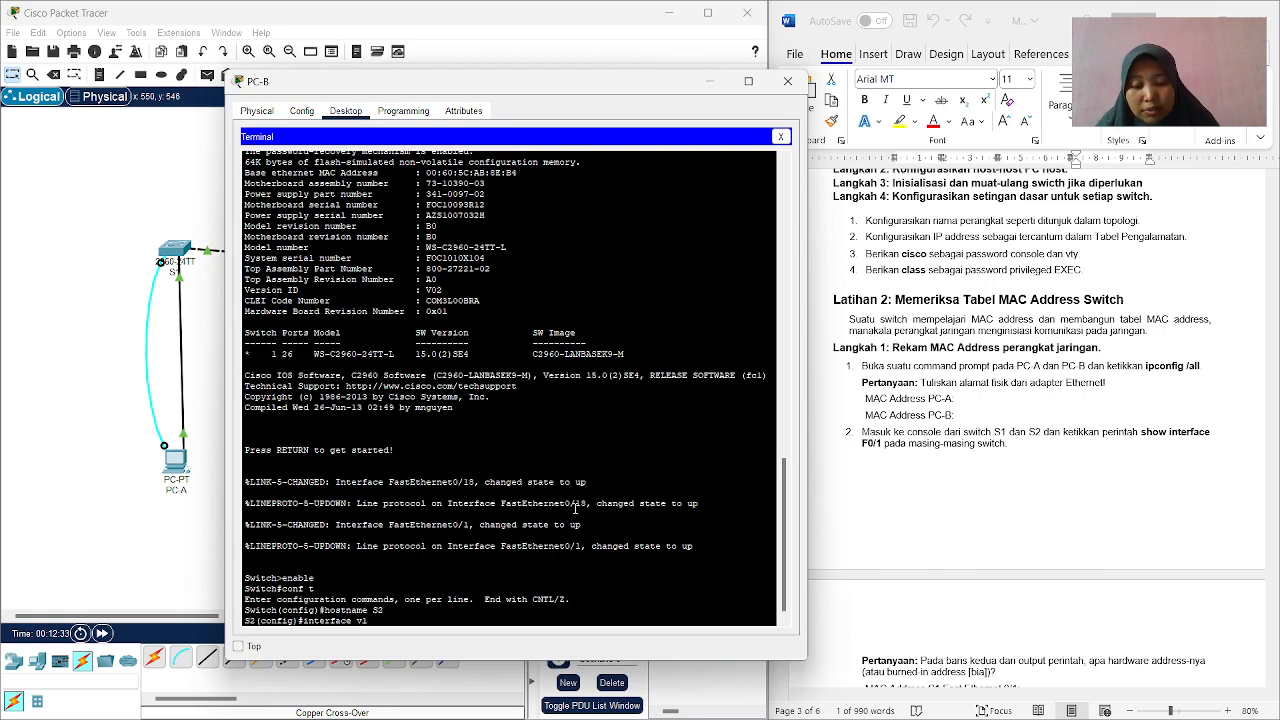
{"action": "type", "text": "an 1"}
{"action": "key", "text": "Return"}
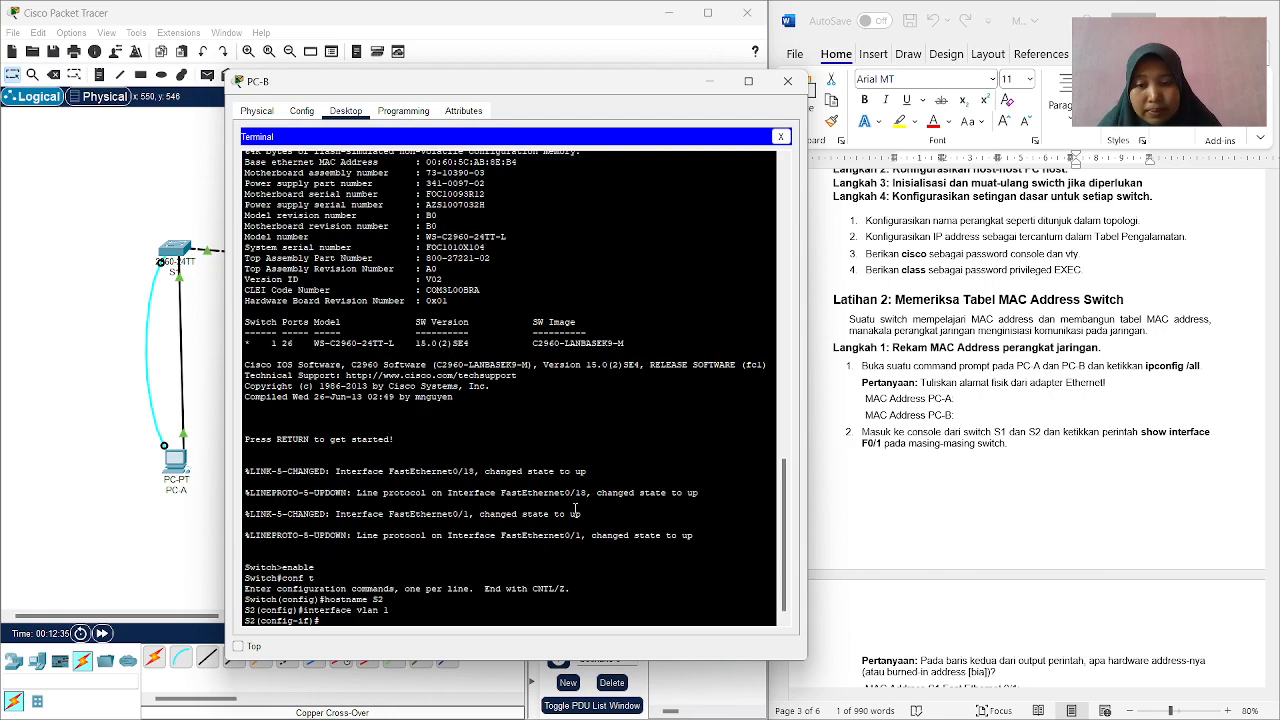
{"action": "type", "text": "ip address"}
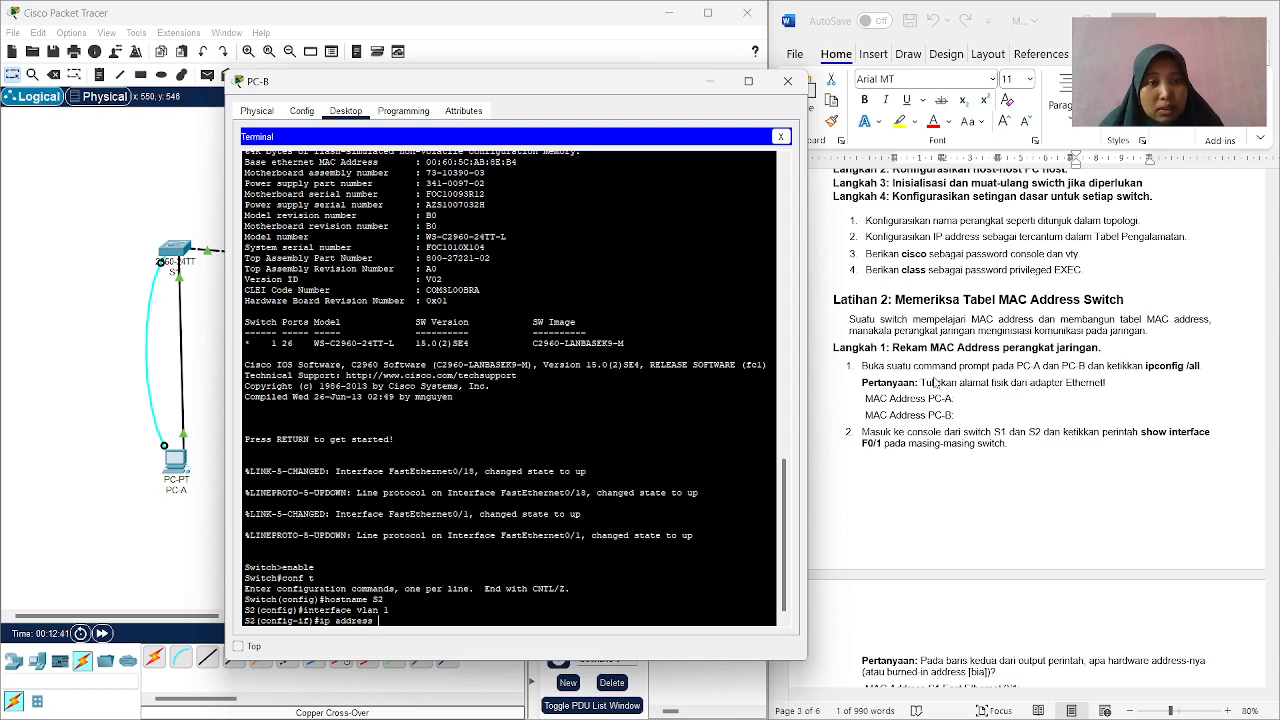
{"action": "scroll", "coordinate": [930, 372], "scroll_direction": "up", "scroll_amount": 6}
{"action": "scroll", "coordinate": [930, 372], "scroll_direction": "up", "scroll_amount": 12}
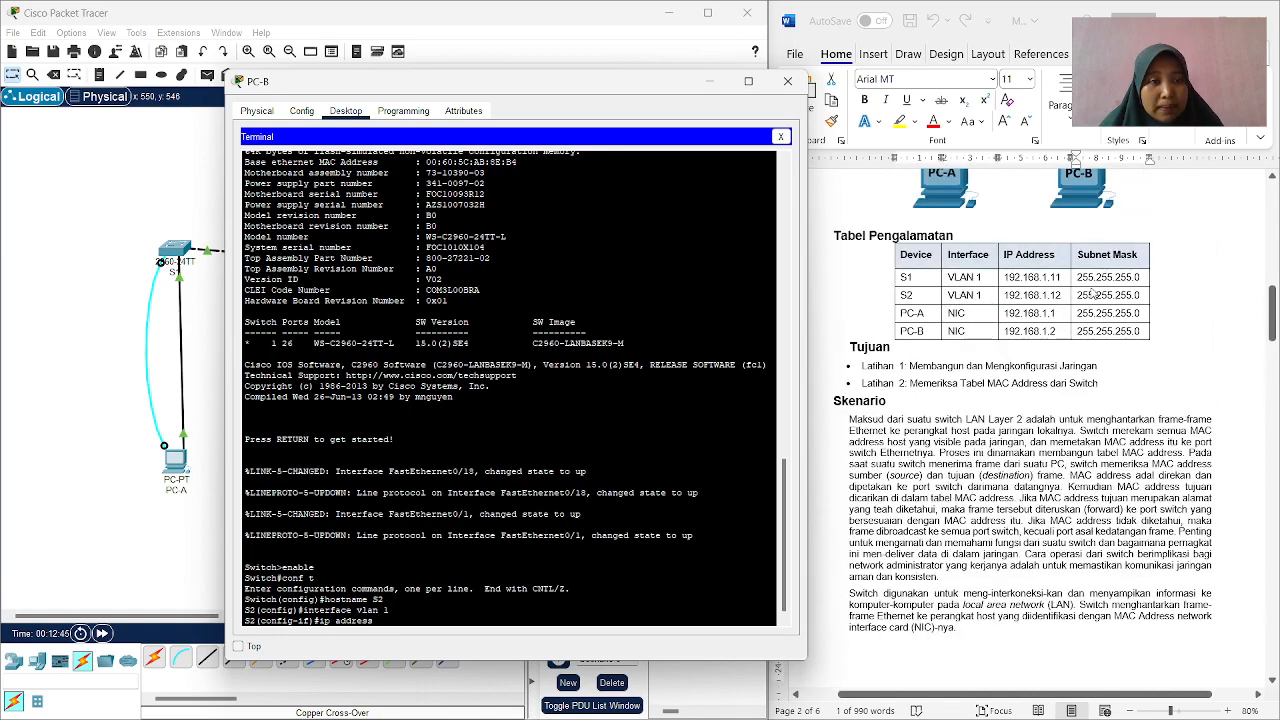
{"action": "left_click", "coordinate": [1064, 292]}
{"action": "left_click_drag", "start_coordinate": [1061, 294], "coordinate": [1001, 296]}
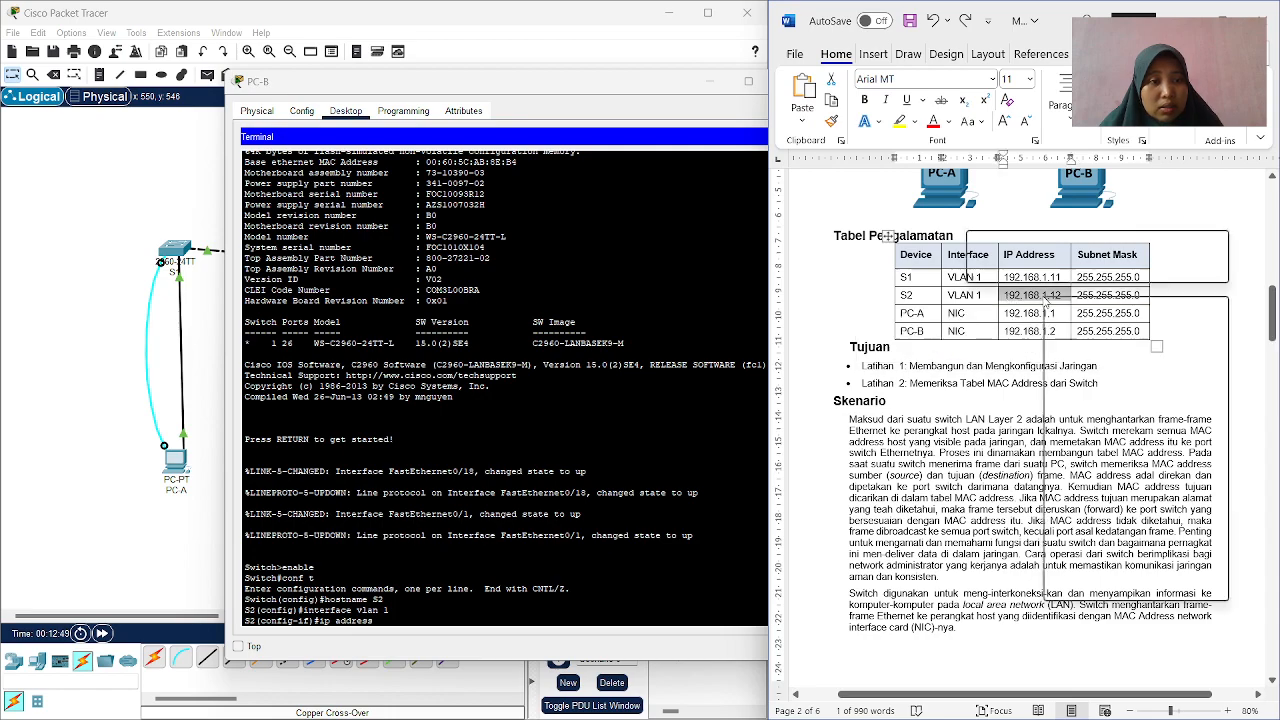
{"action": "right_click", "coordinate": [1043, 303]}
{"action": "left_click", "coordinate": [1085, 316]}
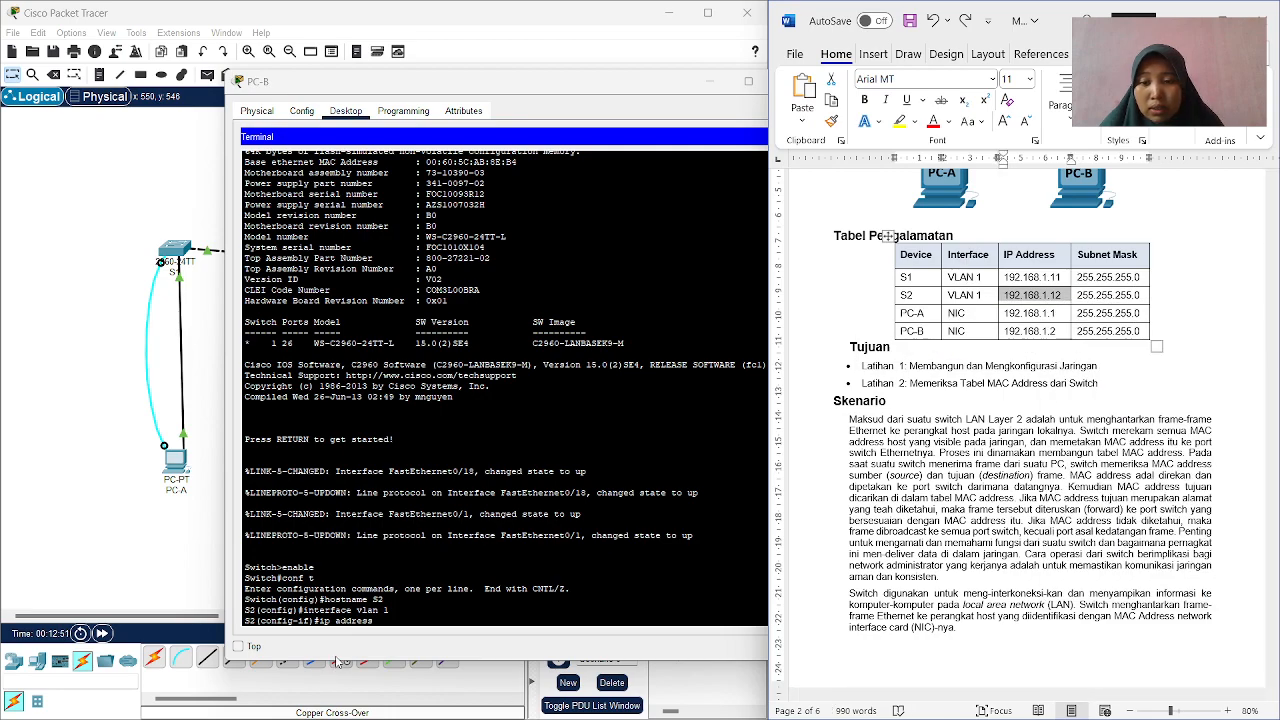
{"action": "left_click", "coordinate": [385, 621]}
{"action": "right_click", "coordinate": [386, 621]}
{"action": "left_click", "coordinate": [418, 650]}
Complete the VLAN 1 ip address command with the subnet mask 255.255.255.0 copied from the addressing table, and run it.
{"action": "mouse_move", "coordinate": [1141, 278]}
{"action": "left_mouse_down"}
{"action": "mouse_move", "coordinate": [1091, 277]}
{"action": "mouse_move", "coordinate": [1141, 279]}
{"action": "left_mouse_up"}
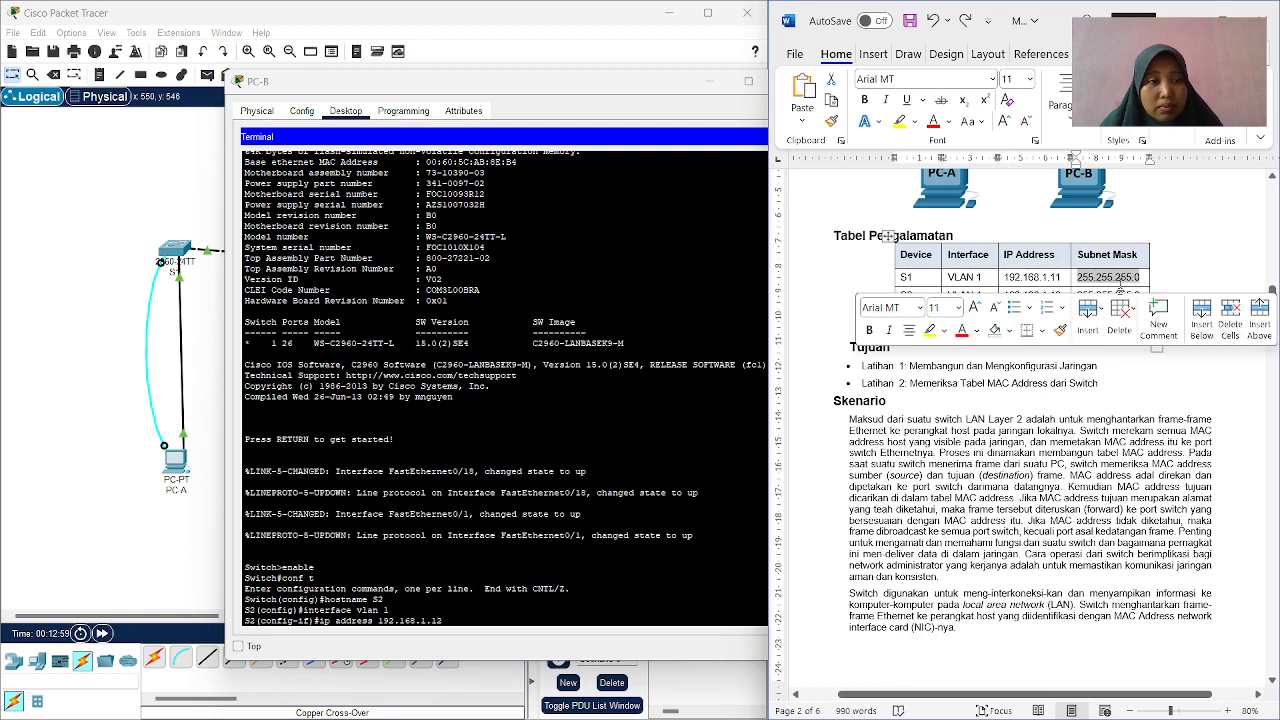
{"action": "right_click", "coordinate": [1120, 283]}
{"action": "left_click", "coordinate": [1038, 350]}
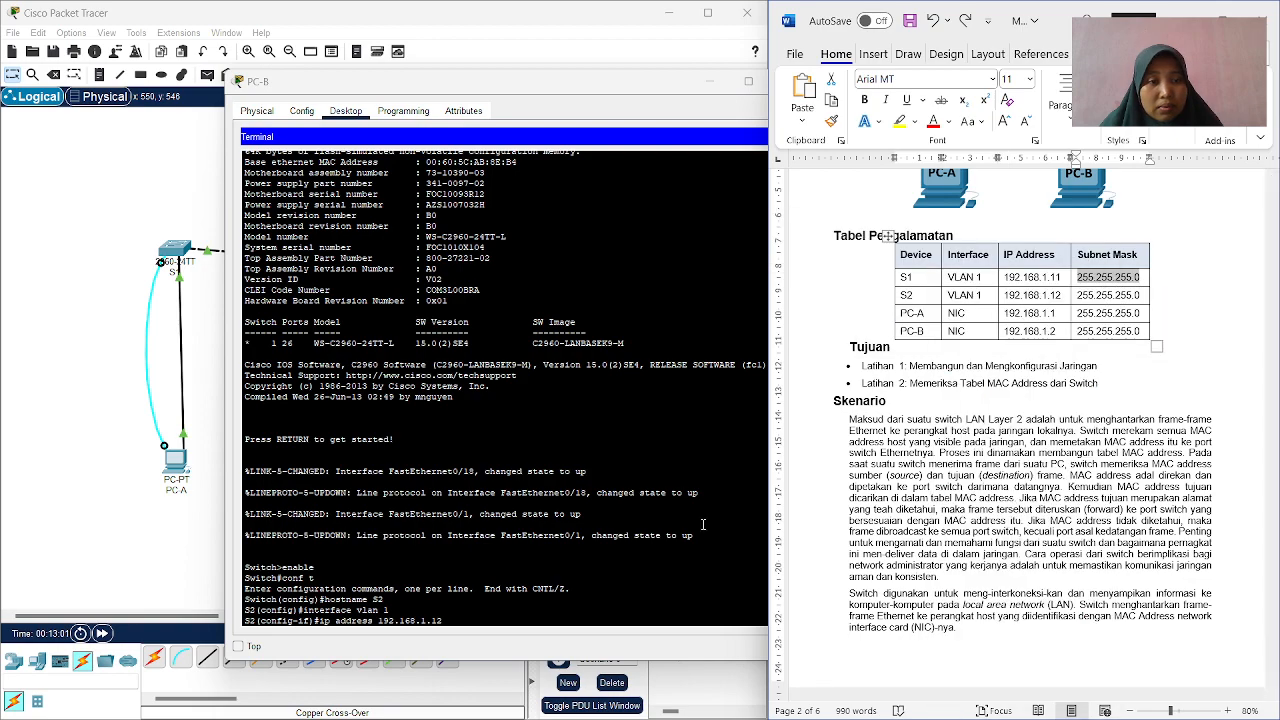
{"action": "left_click", "coordinate": [464, 628]}
{"action": "right_click", "coordinate": [464, 630]}
{"action": "left_click", "coordinate": [496, 647]}
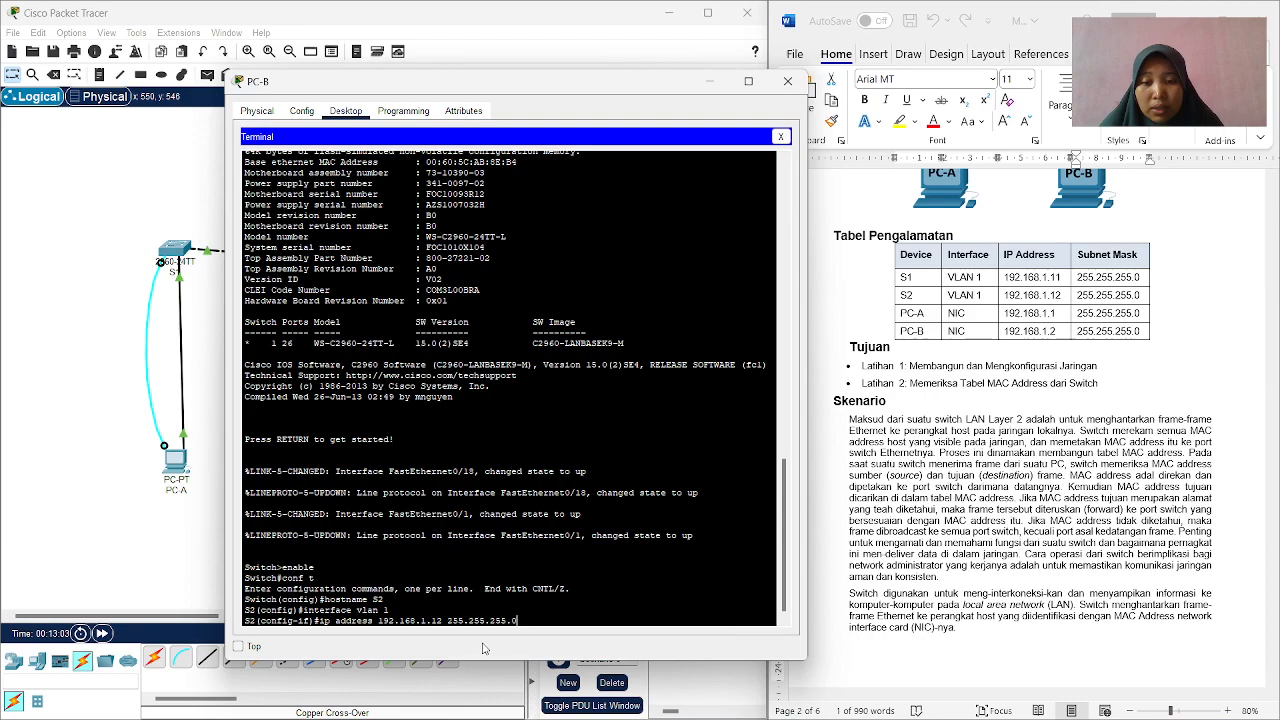
{"action": "key", "text": "Return"}
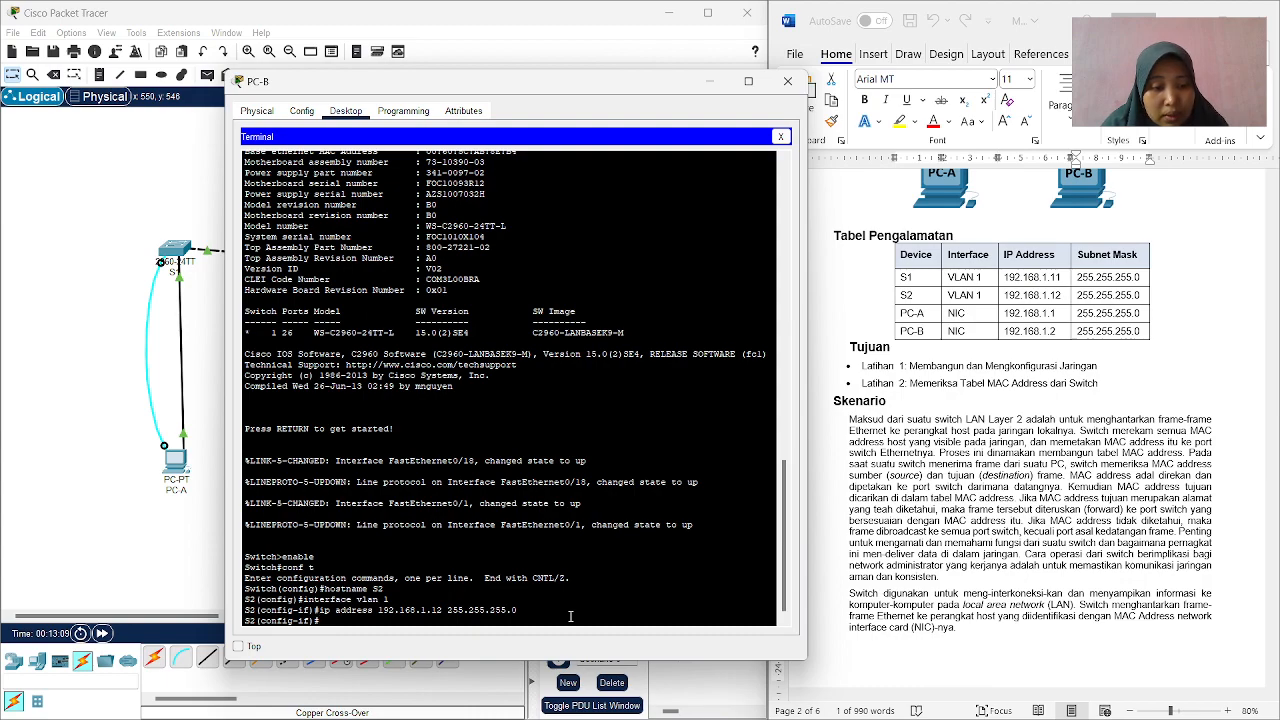
Enable the VLAN 1 interface with no shutdown and exit to global configuration mode.
{"action": "type", "text": "no shutdown"}
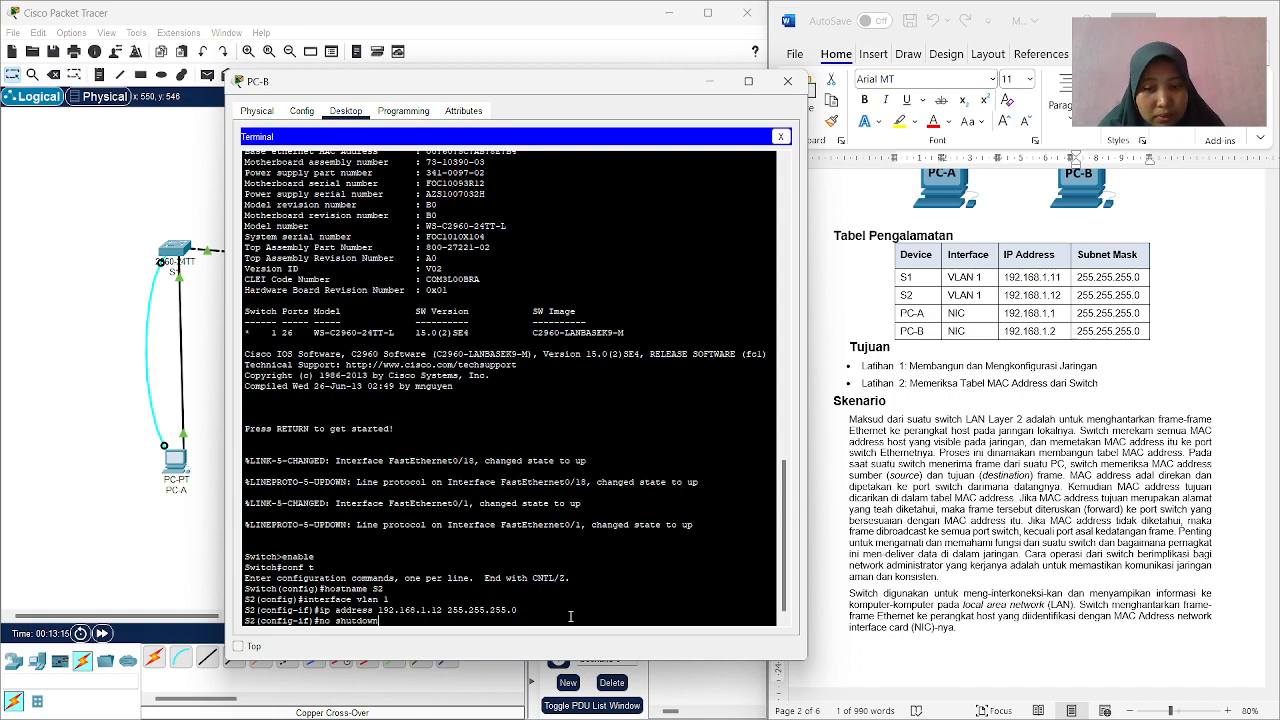
{"action": "key", "text": "Return"}
{"action": "key", "text": "Return"}
{"action": "type", "text": "wexit"}
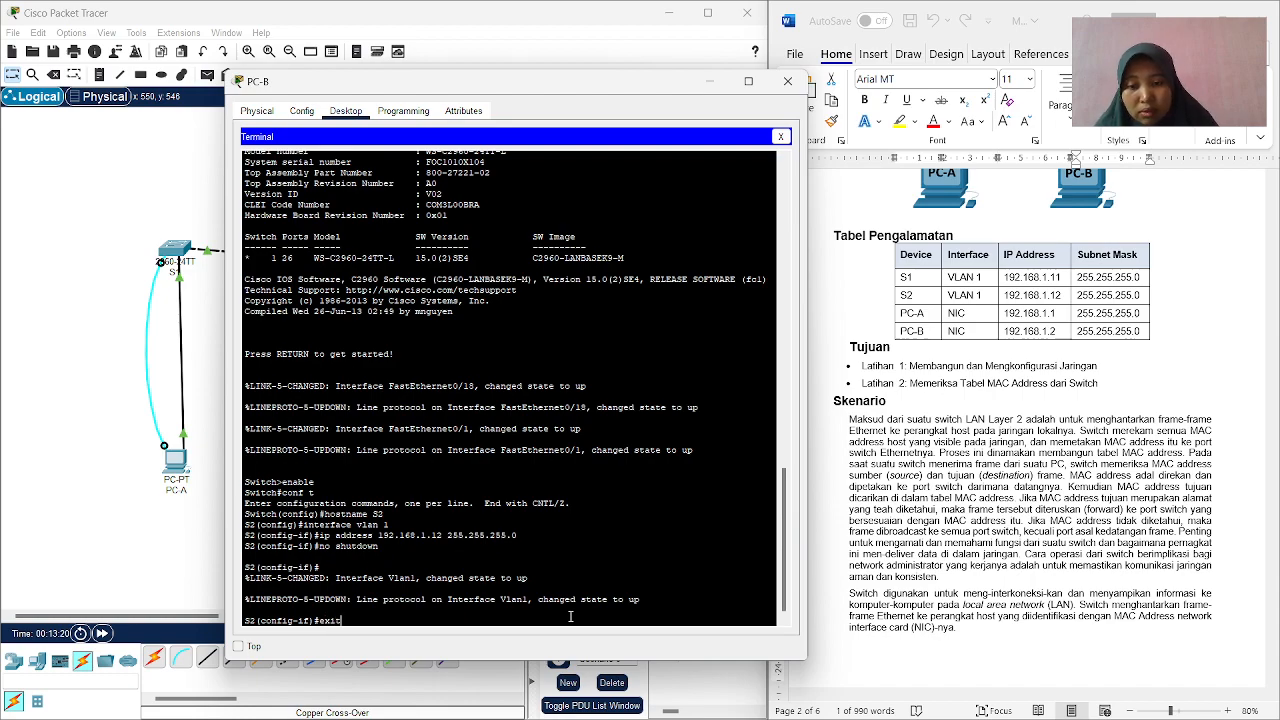
{"action": "key", "text": "Return"}
{"action": "type", "text": "password"}
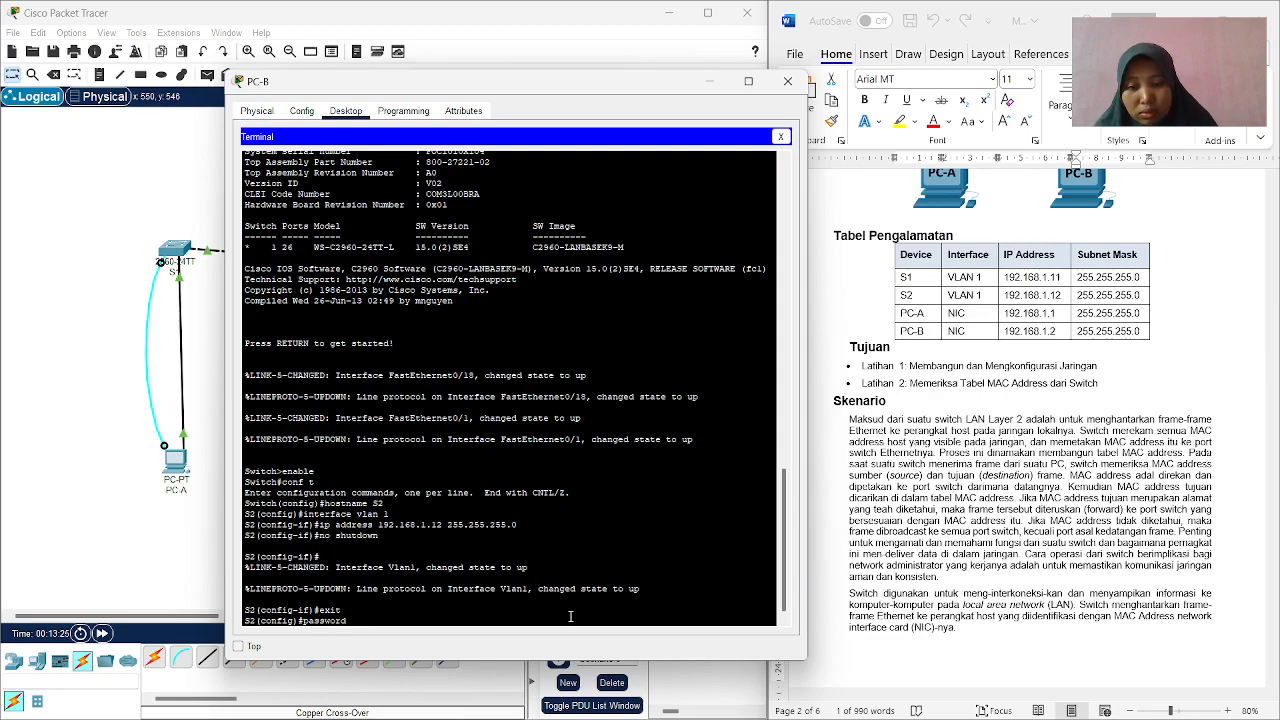
{"action": "key", "text": "BackSpace"}
{"action": "key", "text": "BackSpace"}
{"action": "key", "text": "BackSpace"}
{"action": "key", "text": "BackSpace"}
{"action": "key", "text": "BackSpace"}
{"action": "key", "text": "BackSpace"}
{"action": "key", "text": "BackSpace"}
{"action": "key", "text": "BackSpace"}
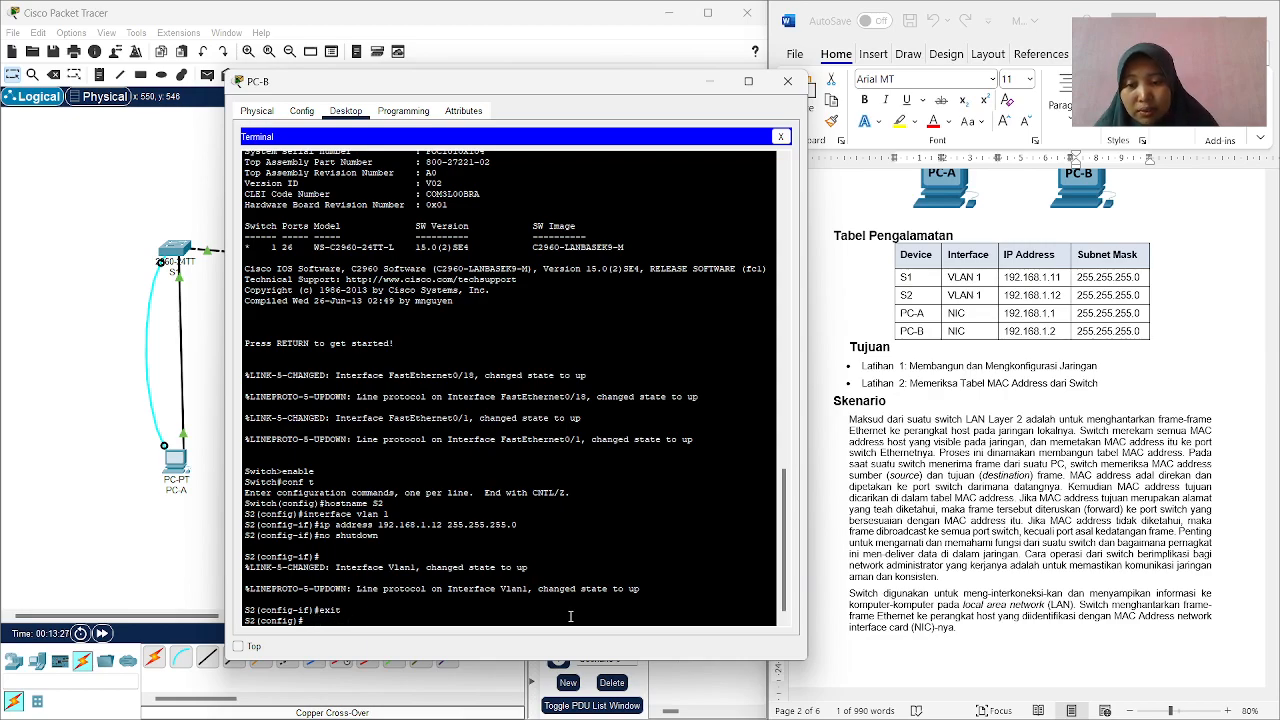
Configure line console 0 on S2 with the console password and login, and exit line configuration.
{"action": "type", "text": "line consol"}
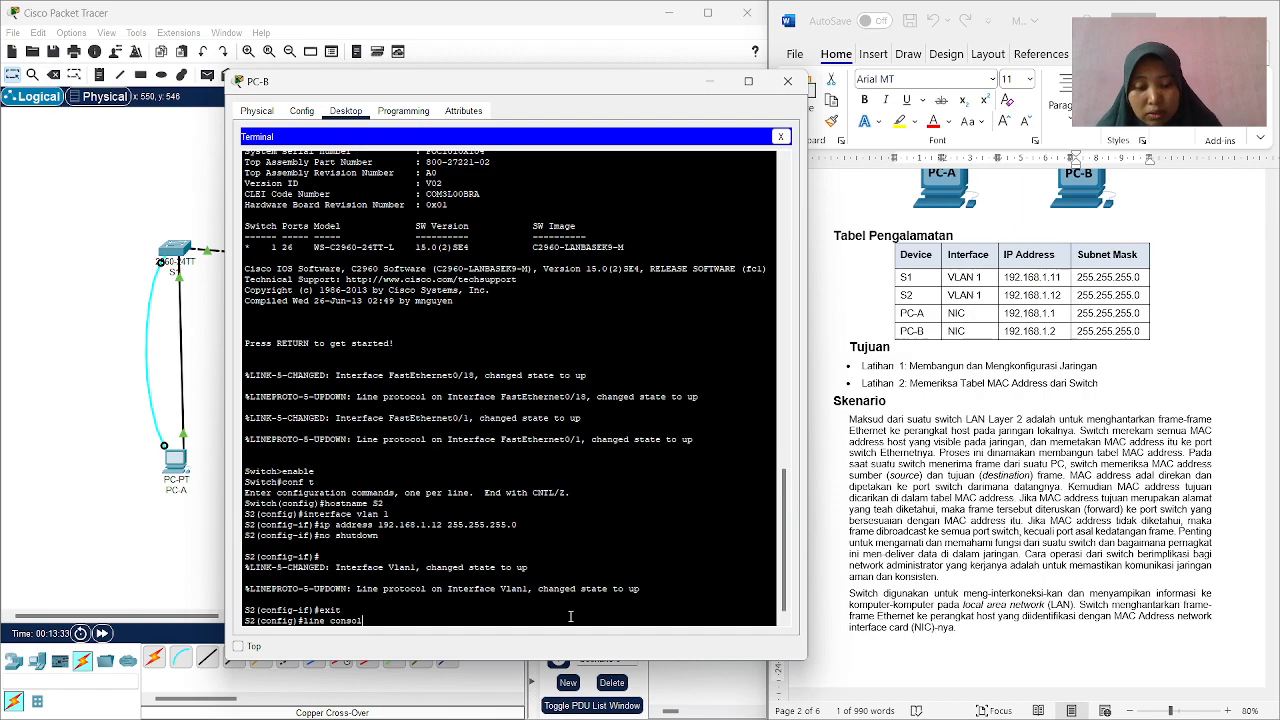
{"action": "type", "text": "e 0"}
{"action": "key", "text": "Return"}
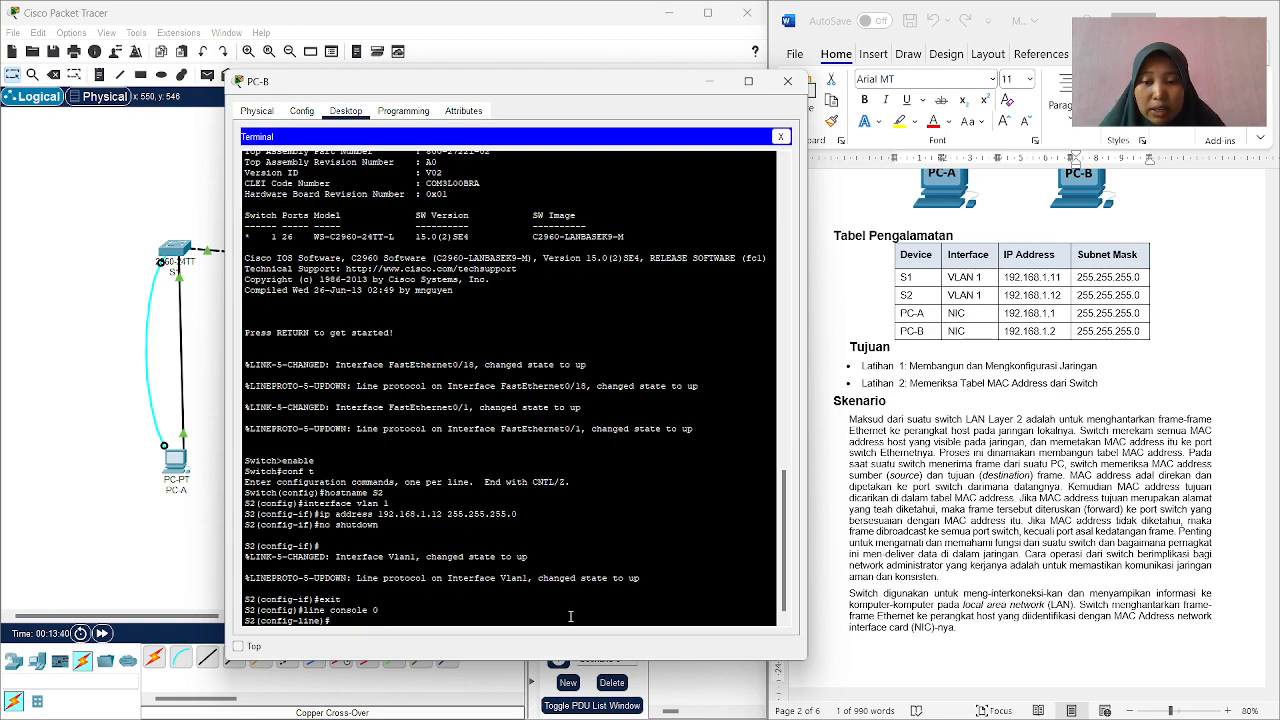
{"action": "type", "text": "passwo"}
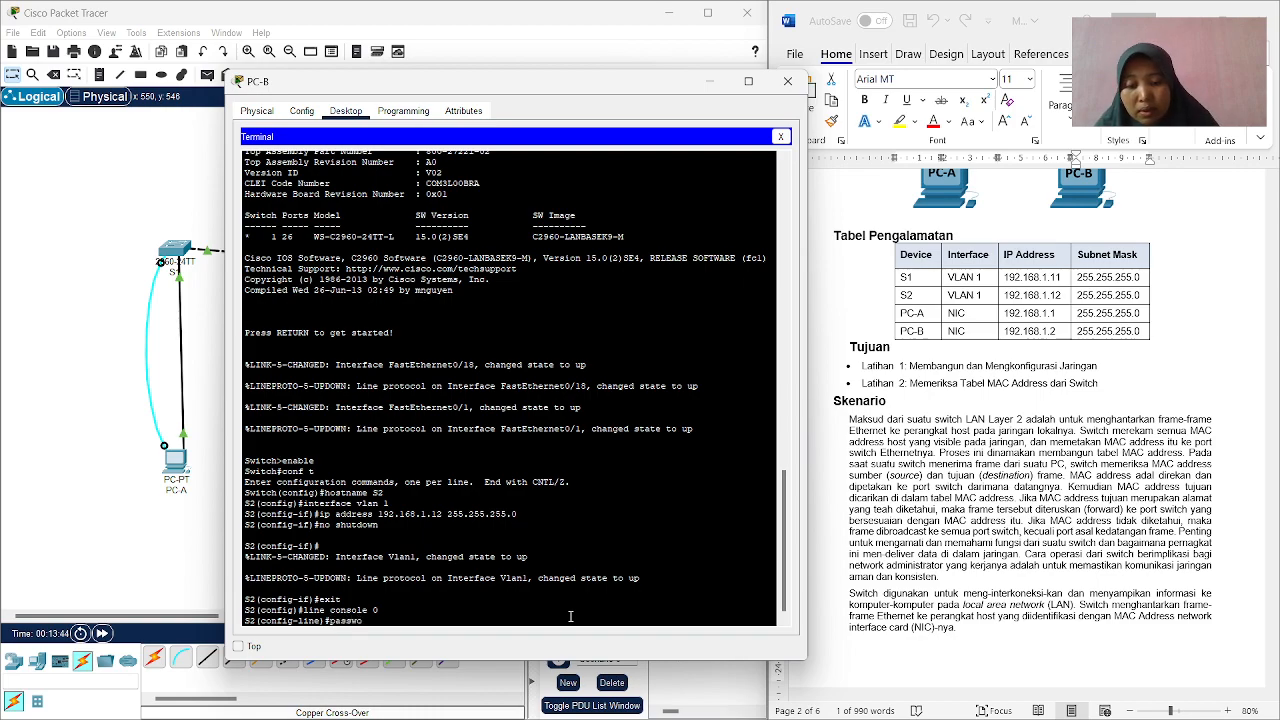
{"action": "type", "text": "rd cisco"}
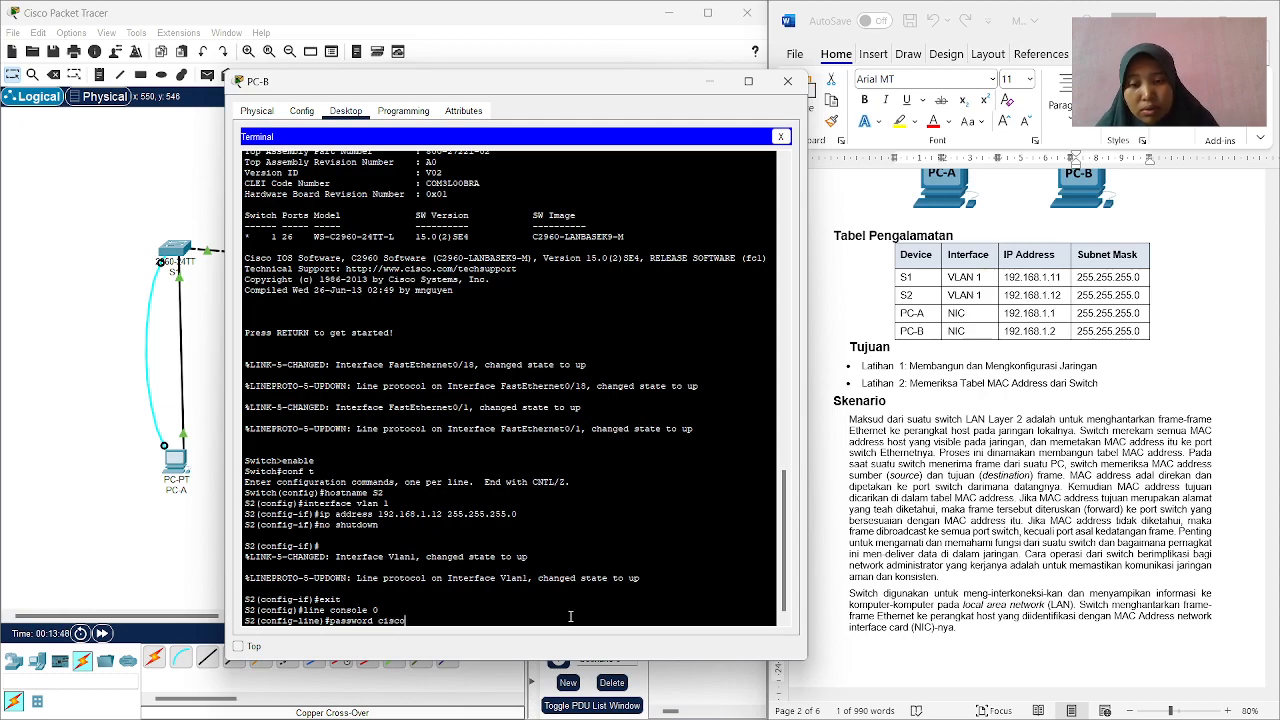
{"action": "key", "text": "Return"}
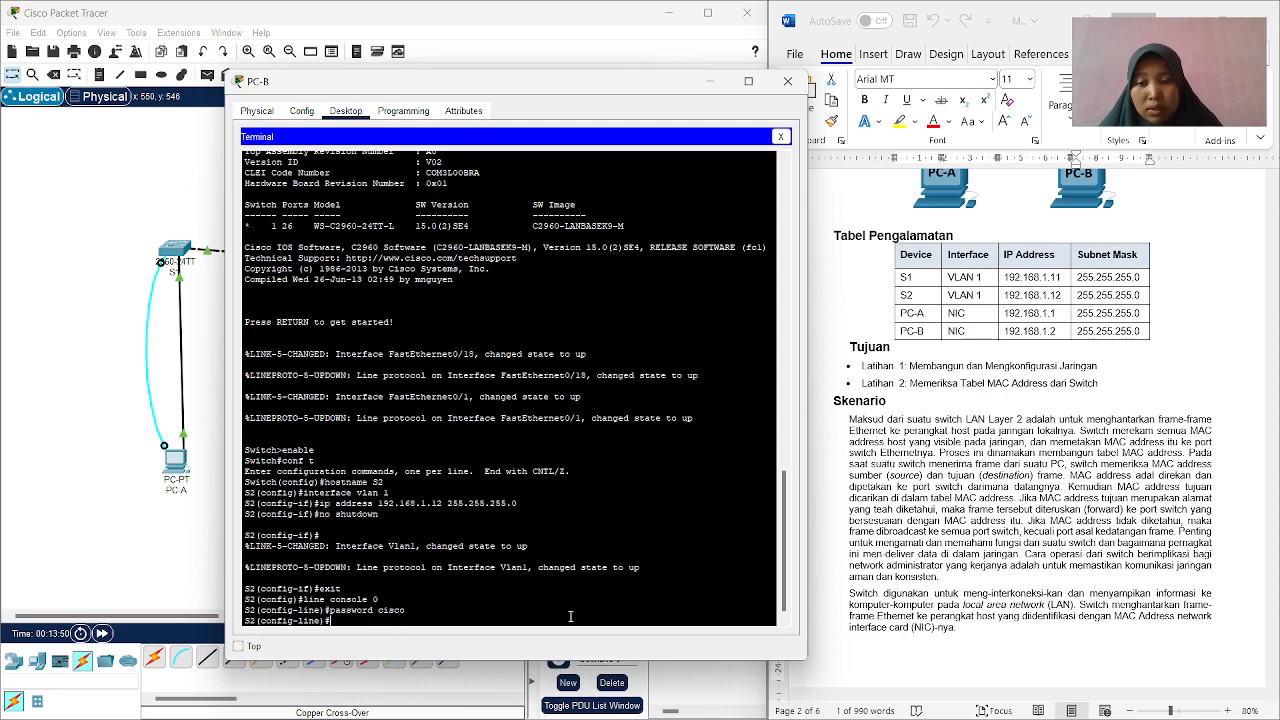
{"action": "type", "text": "login"}
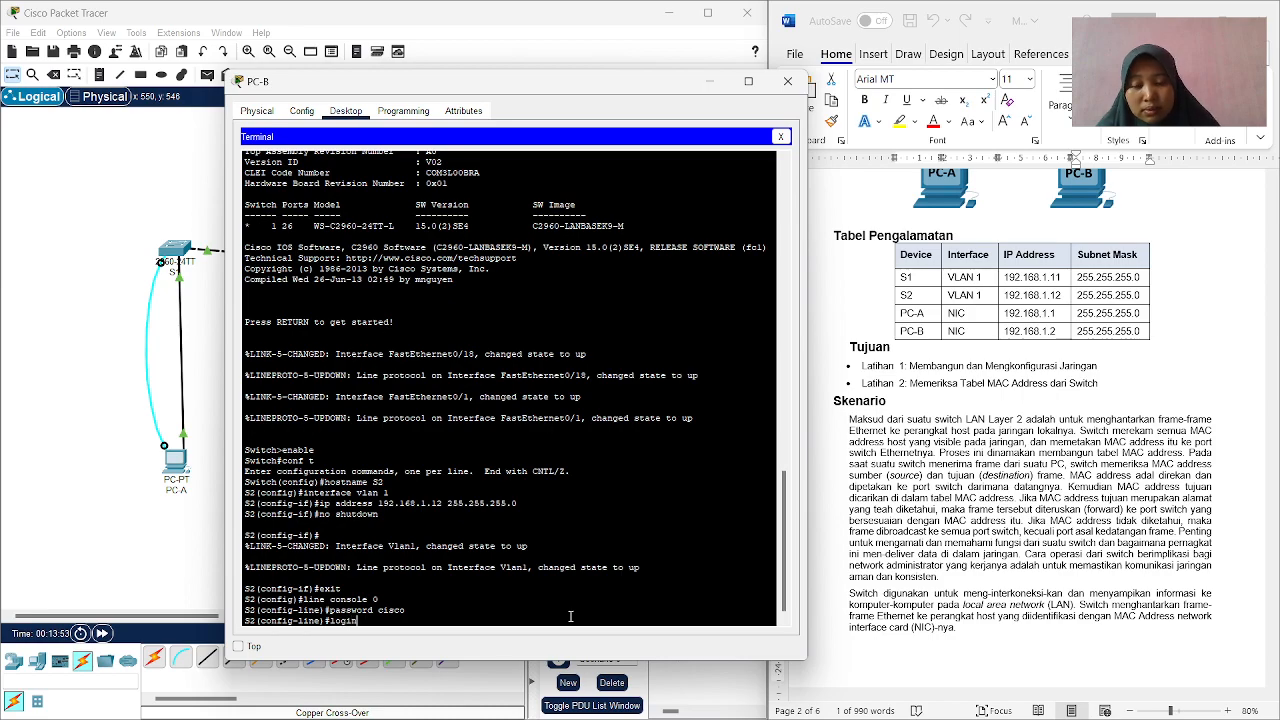
{"action": "key", "text": "Return"}
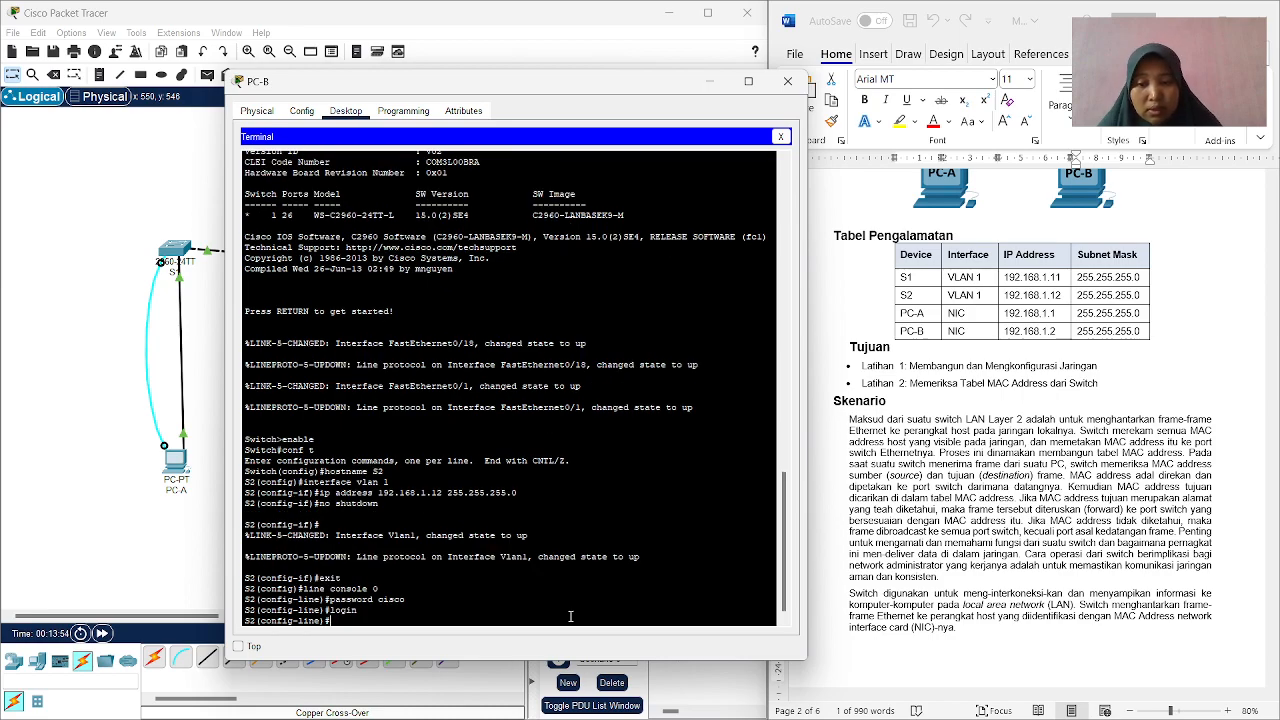
{"action": "type", "text": "ex"}
{"action": "type", "text": "x"}
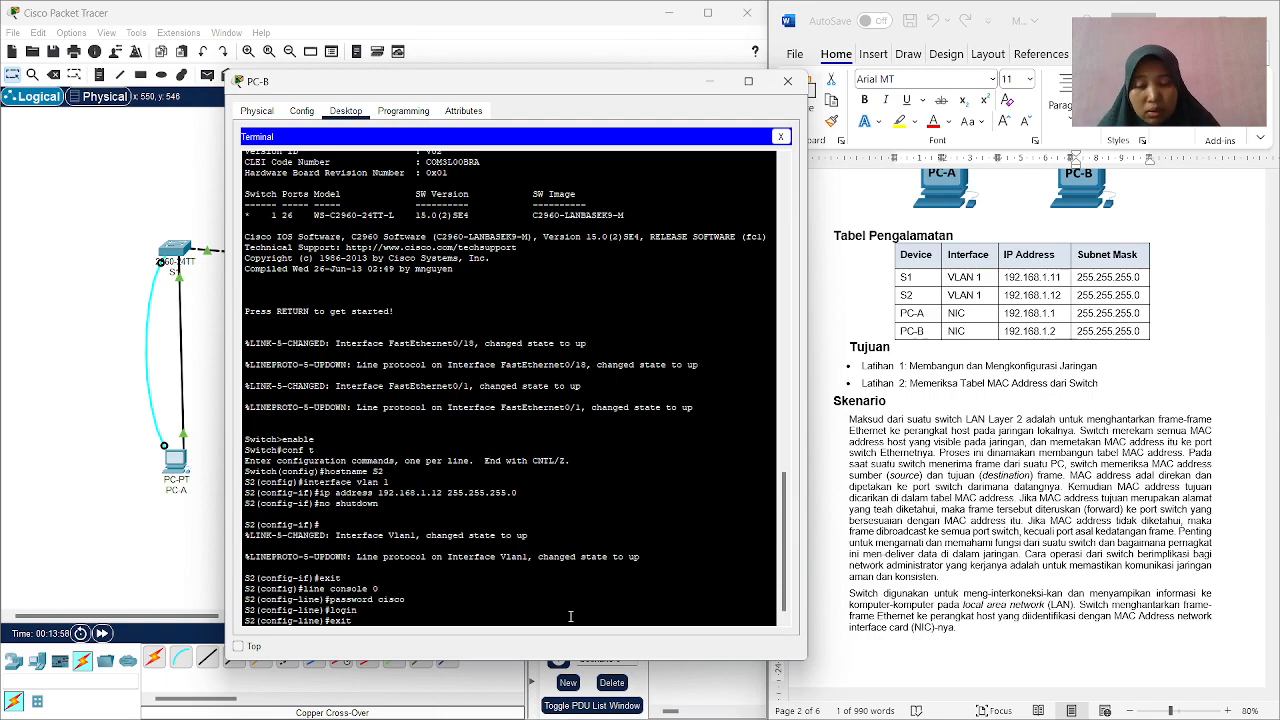
{"action": "key", "text": "Return"}
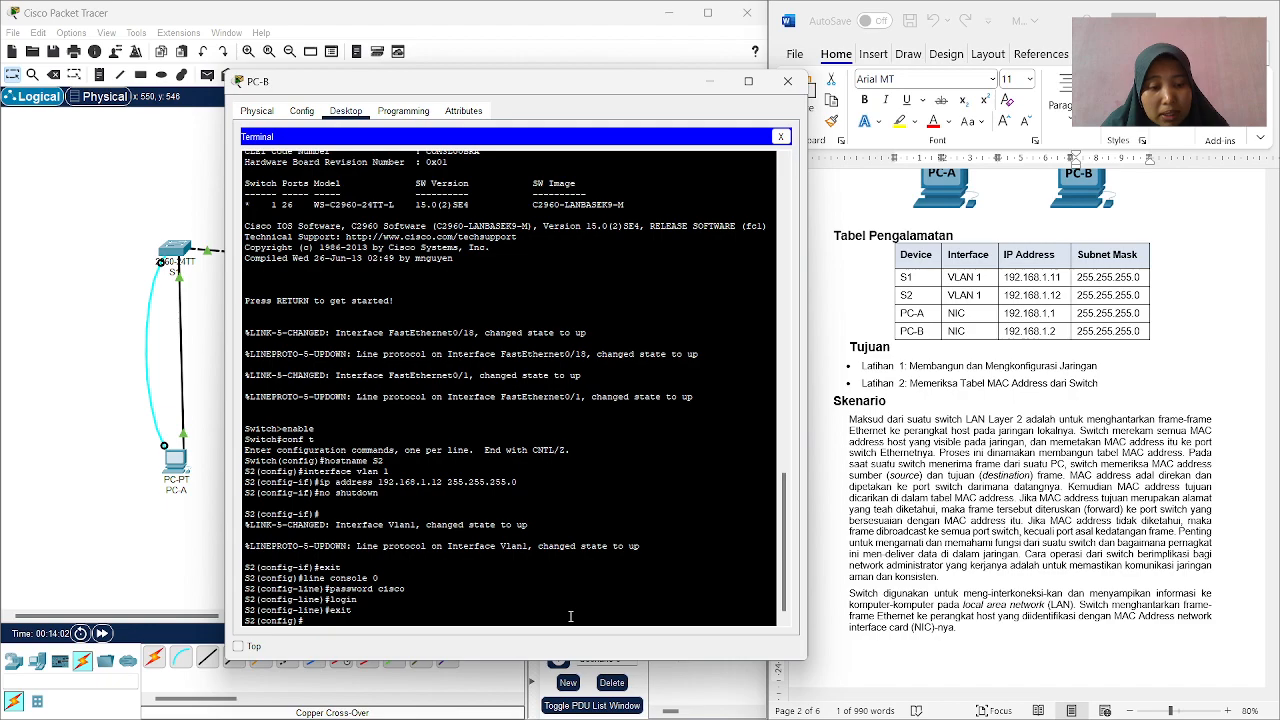
Configure line vty 0 15 on S2 with the vty password and login, and exit to global configuration mode.
{"action": "type", "text": "lin"}
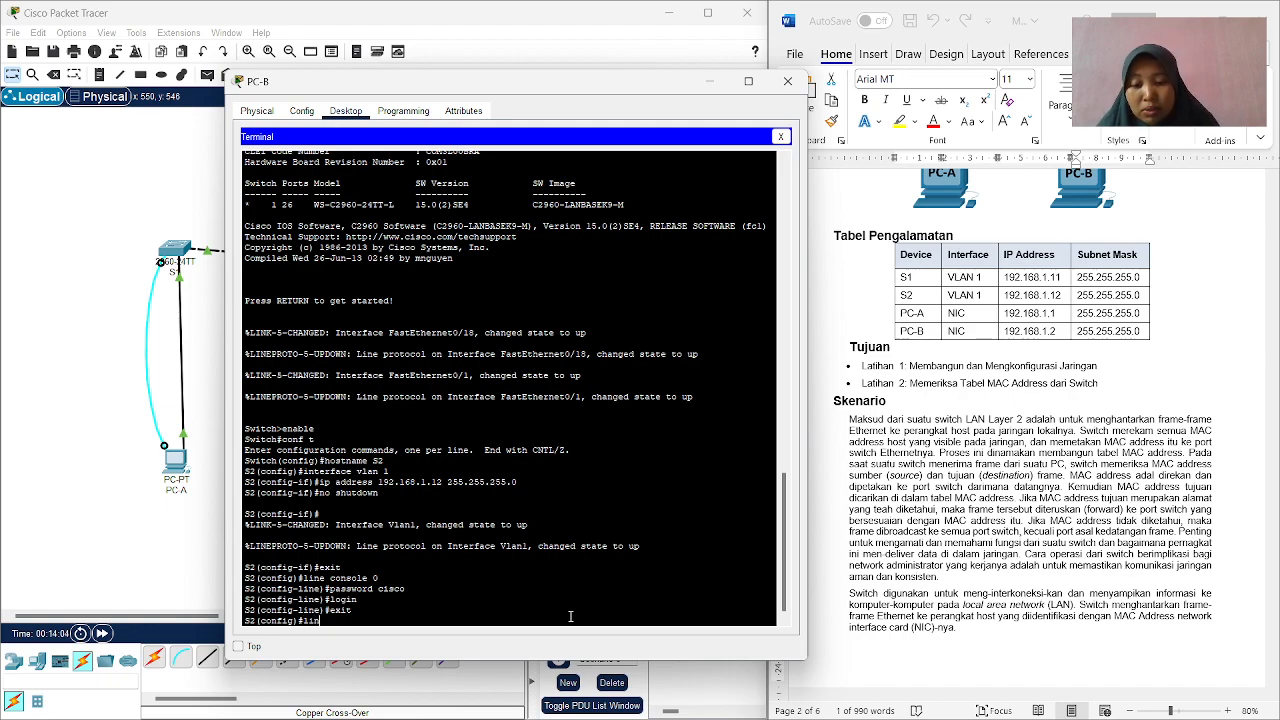
{"action": "type", "text": "e vty"}
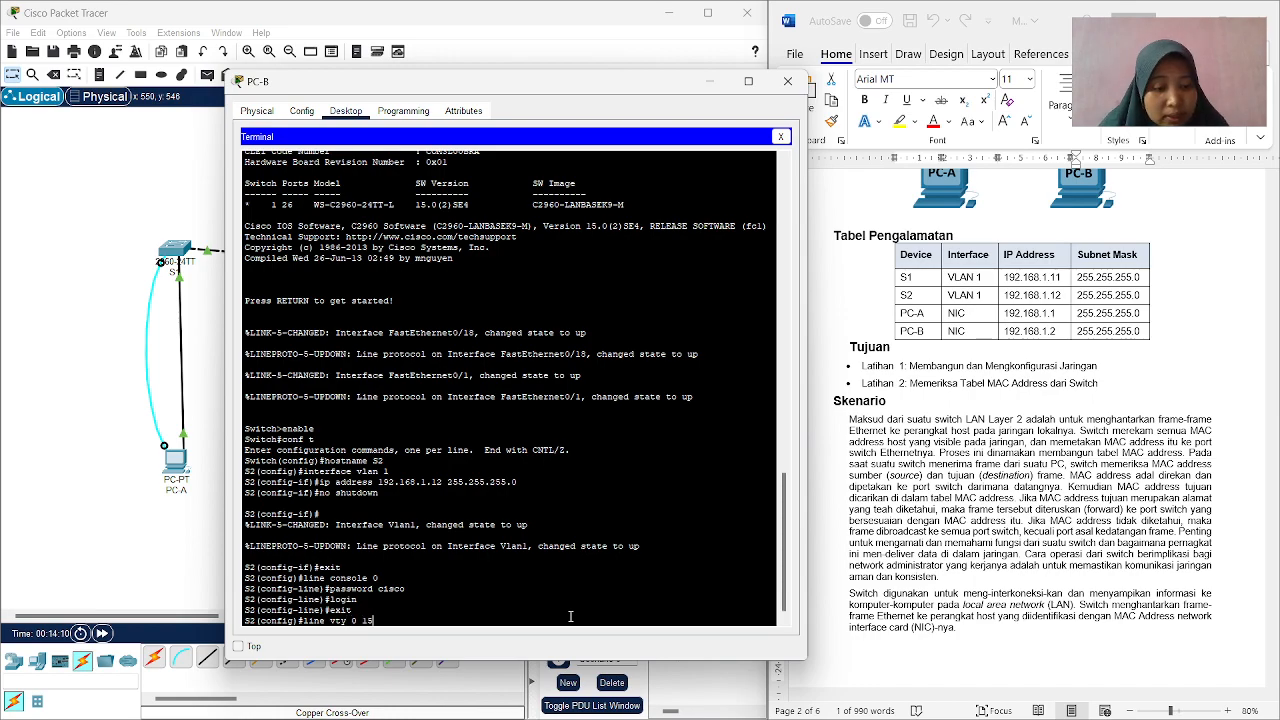
{"action": "type", "text": " 0 15"}
{"action": "key", "text": "Return"}
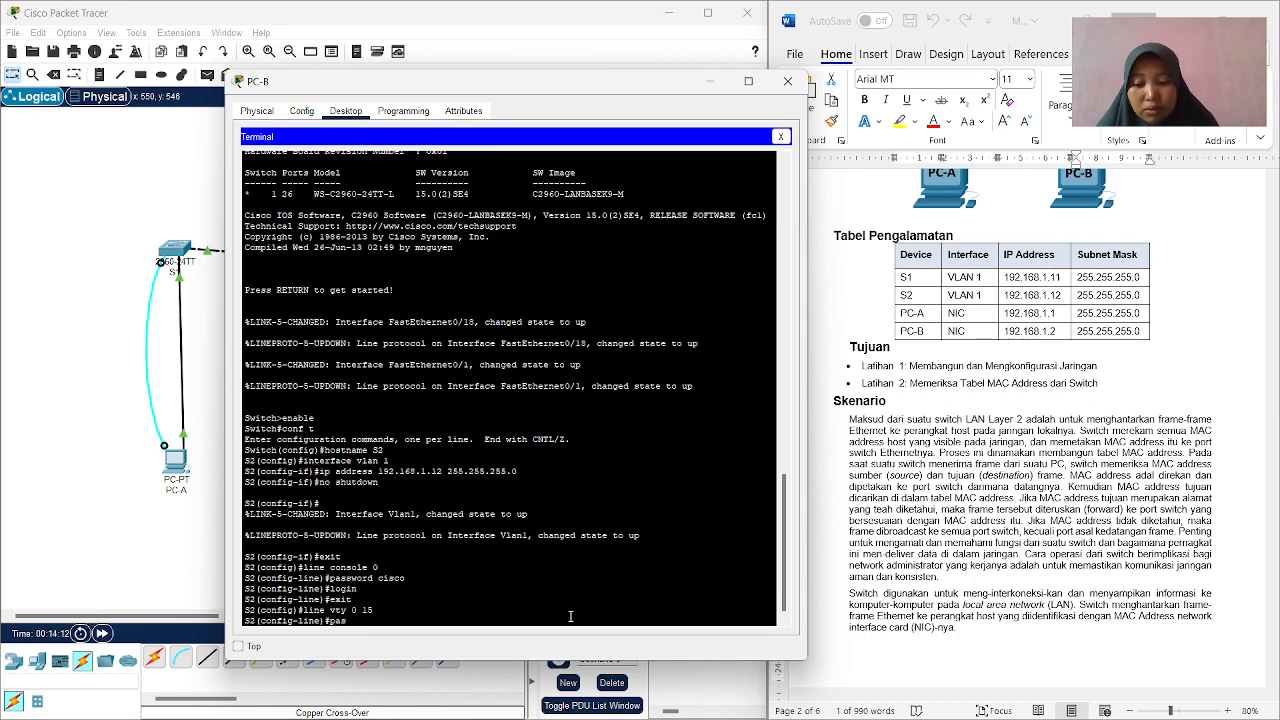
{"action": "type", "text": "ord"}
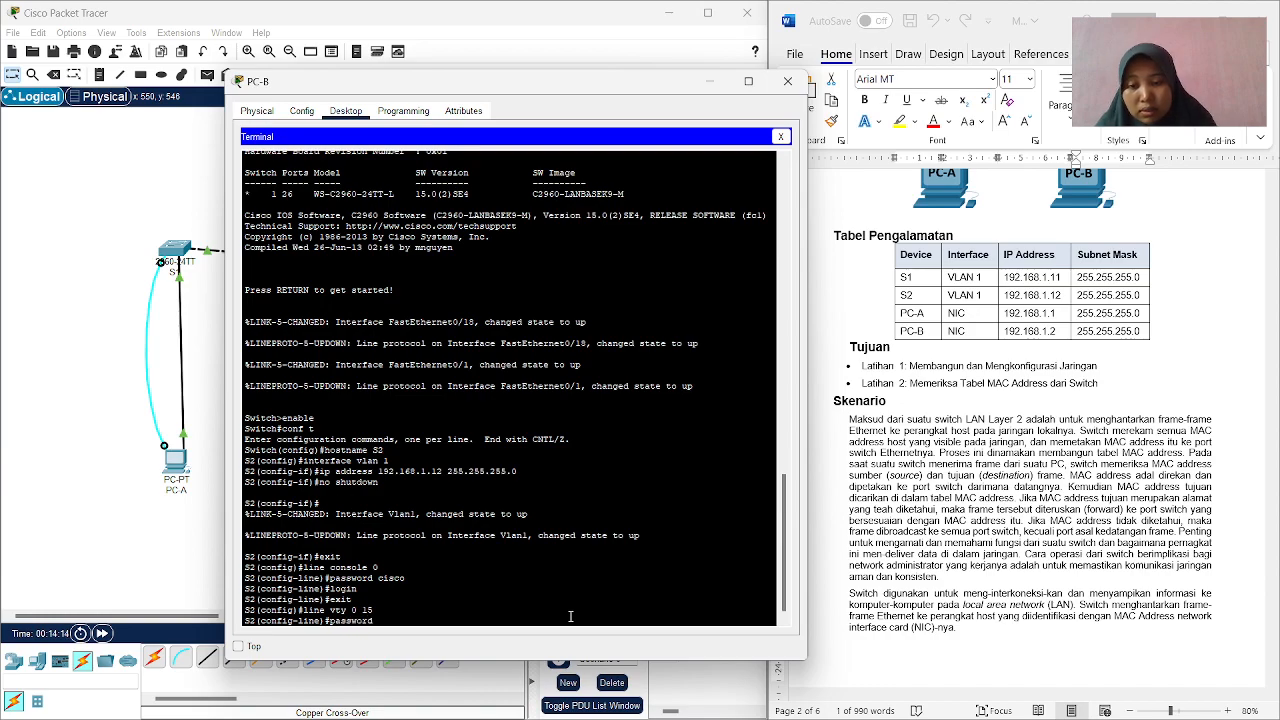
{"action": "type", "text": " cisco"}
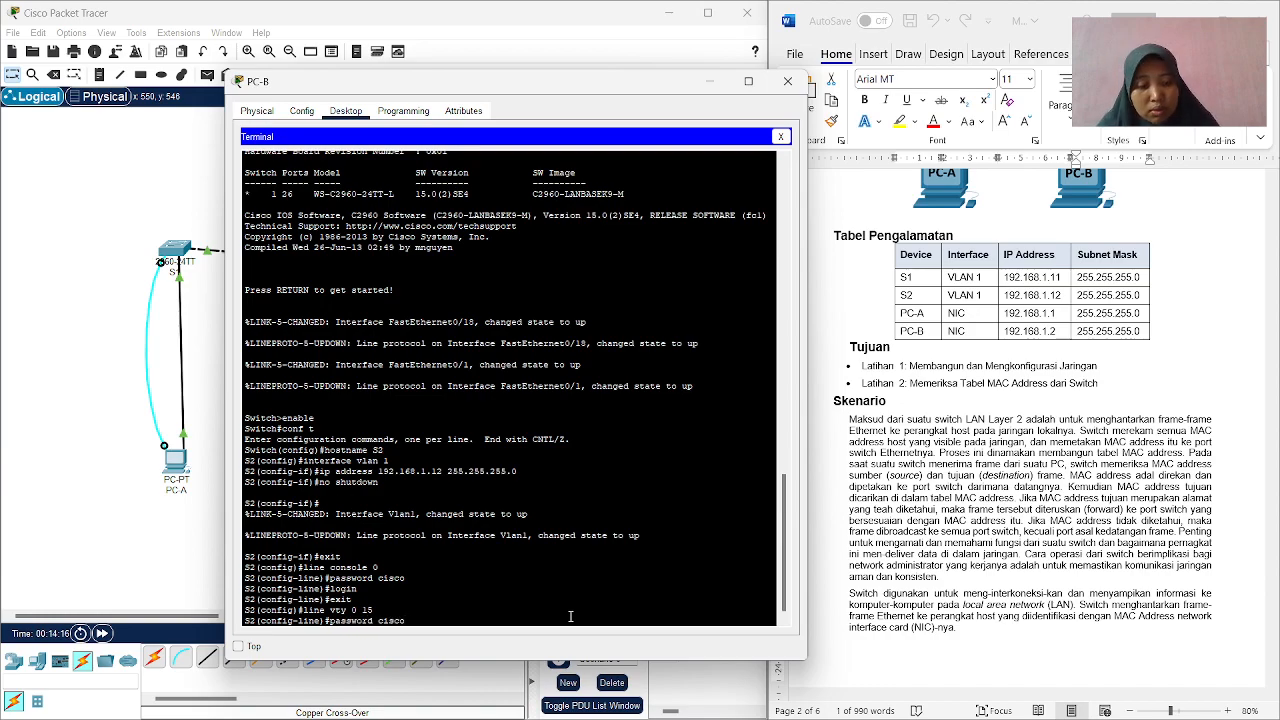
{"action": "key", "text": "Return"}
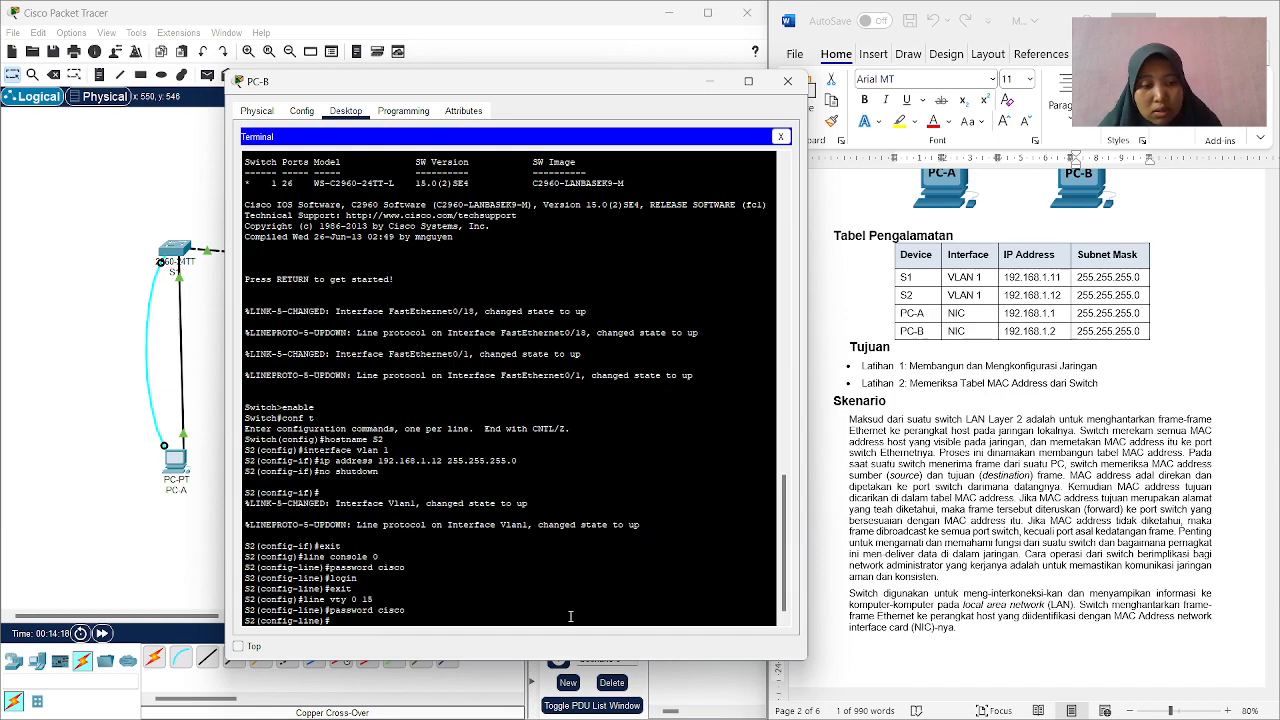
{"action": "type", "text": "login"}
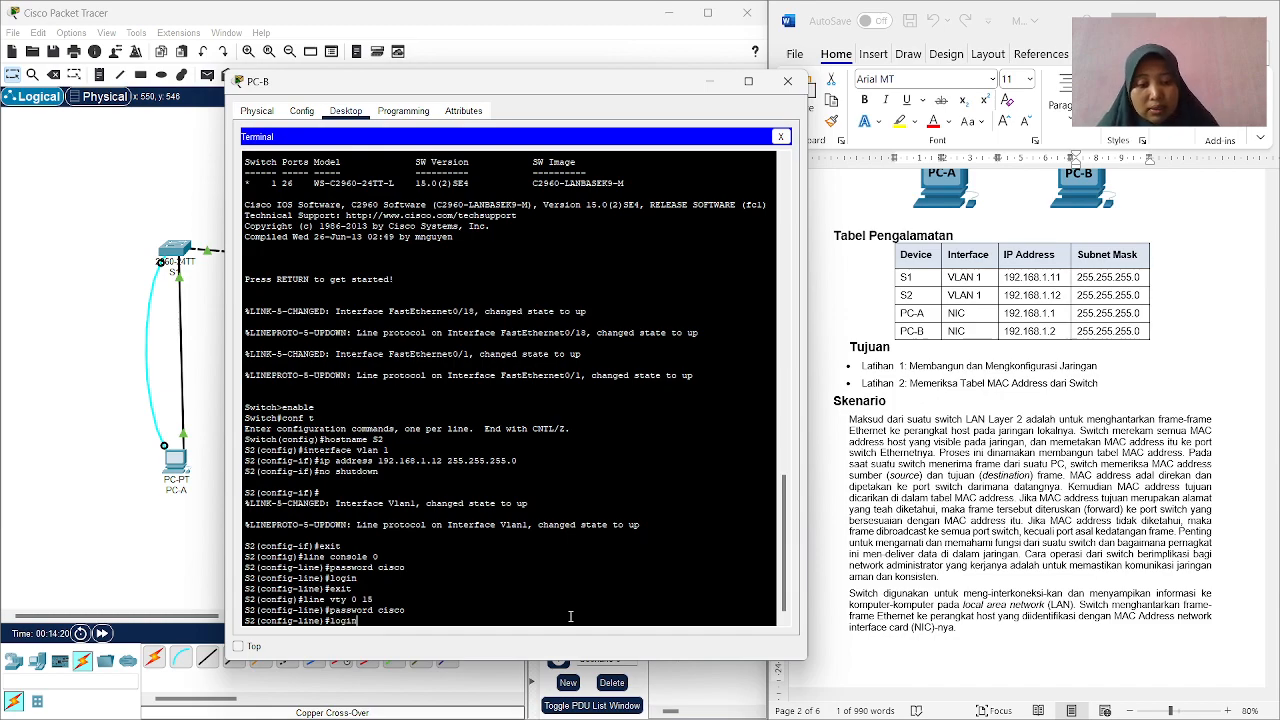
{"action": "key", "text": "Return"}
{"action": "type", "text": "exit"}
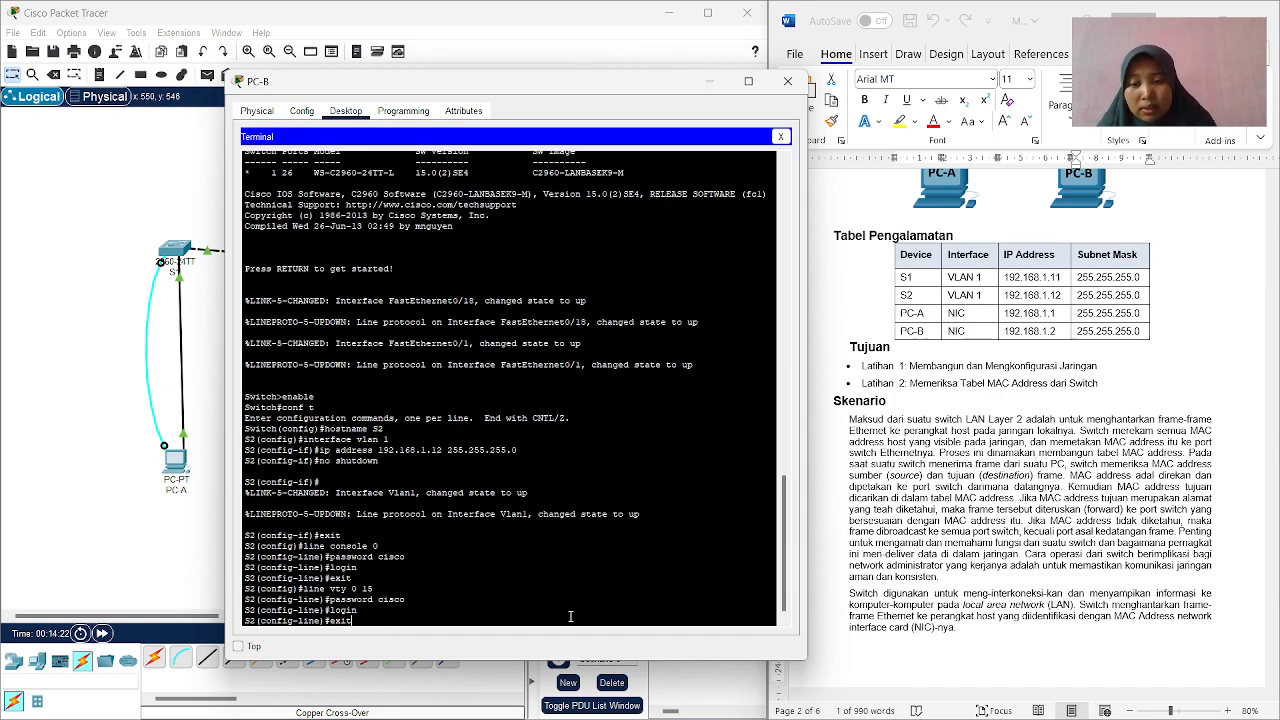
{"action": "key", "text": "Return"}
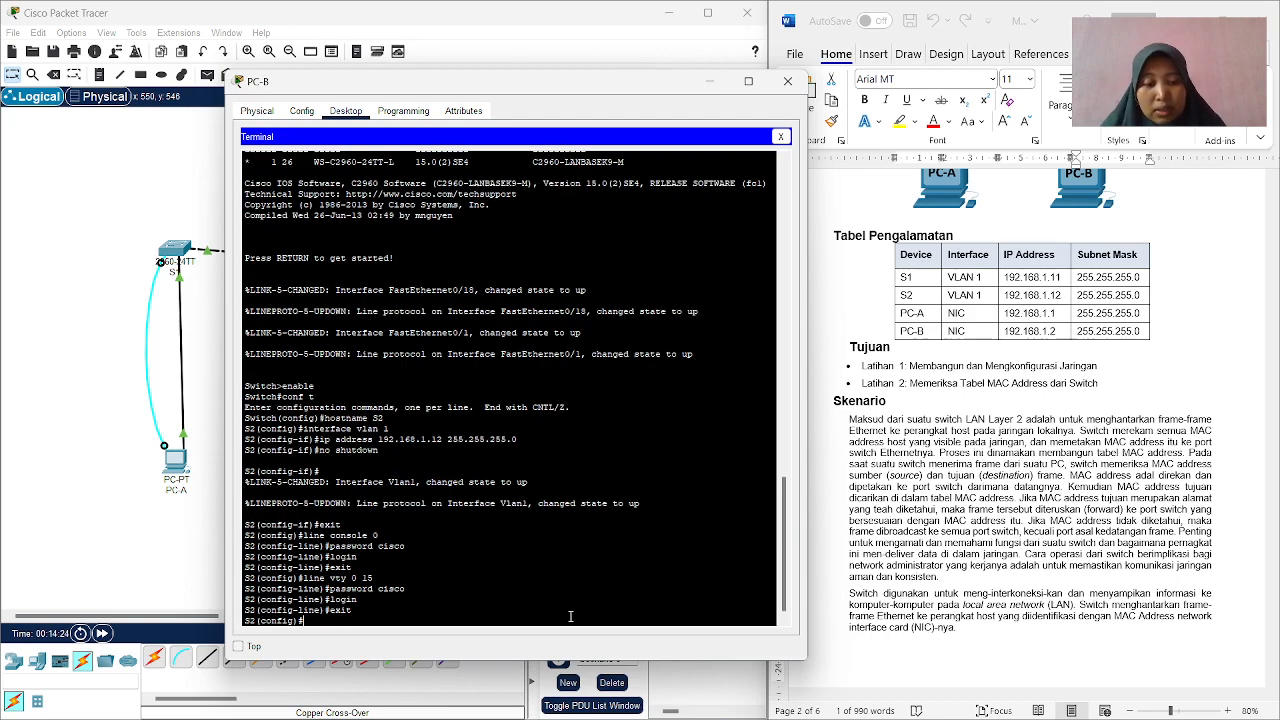
Set the enable secret password on S2 and return to privileged EXEC mode.
{"action": "type", "text": "enable"}
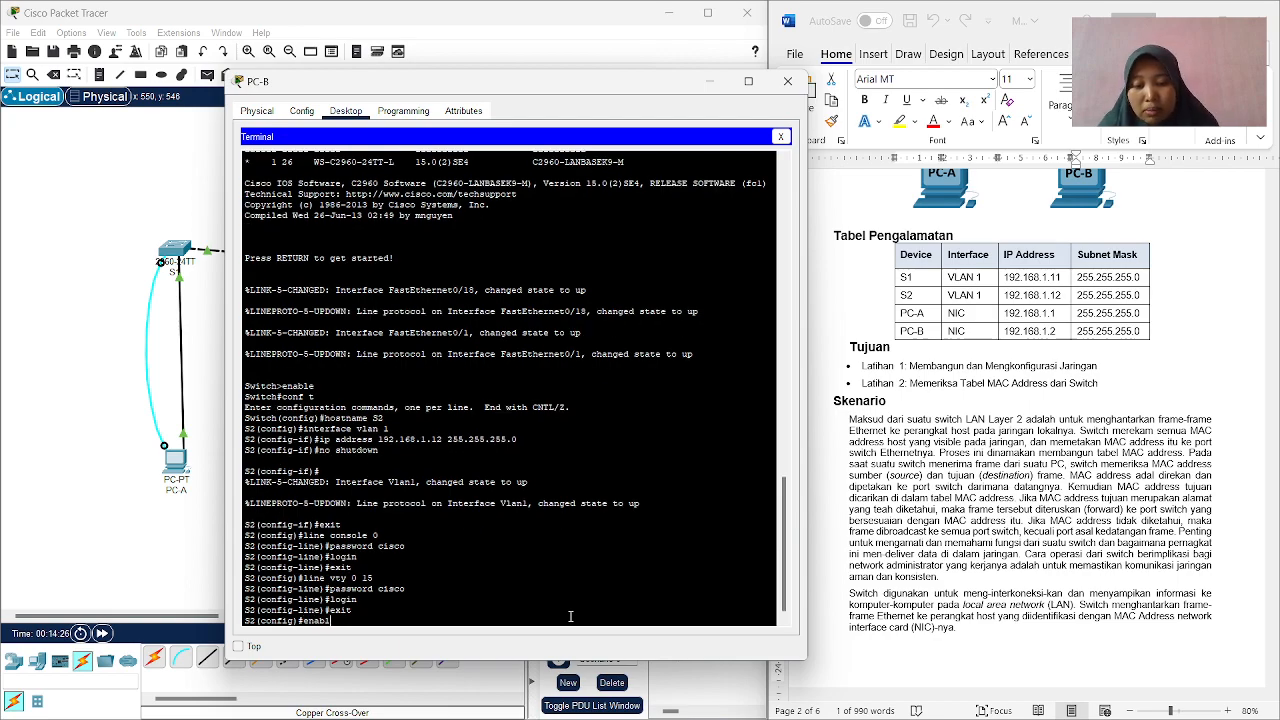
{"action": "type", "text": " se"}
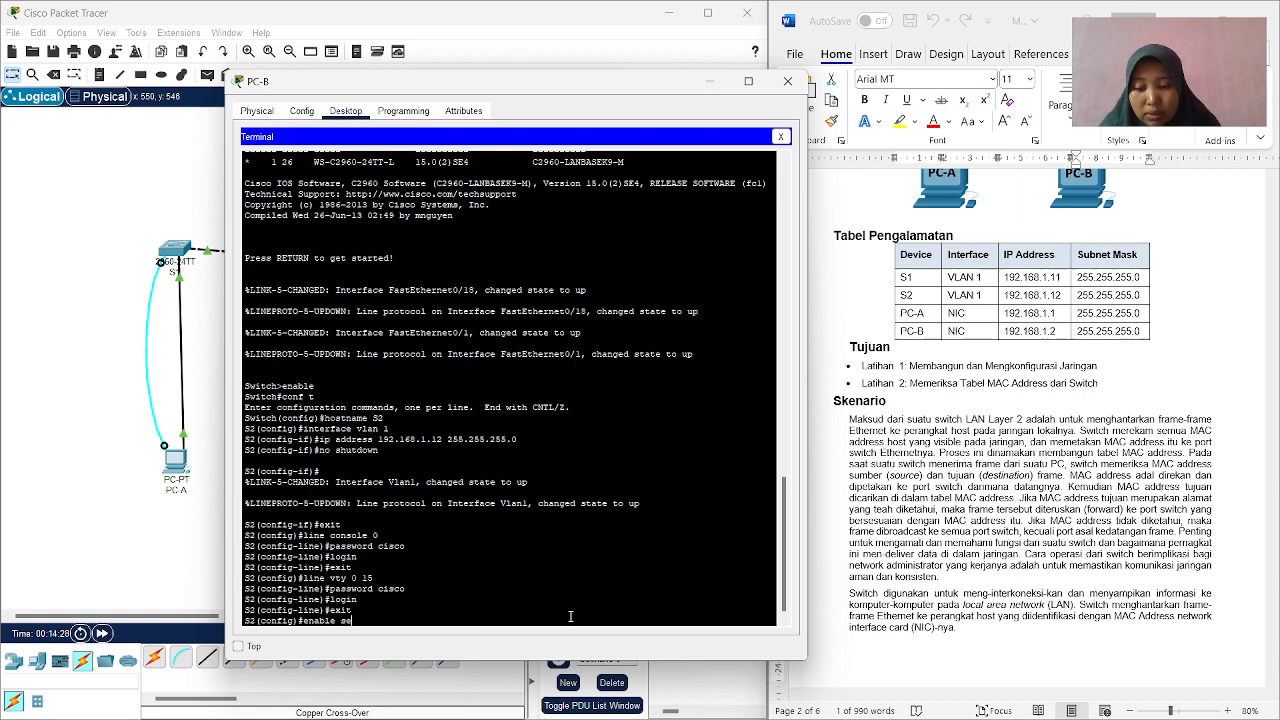
{"action": "type", "text": "cret"}
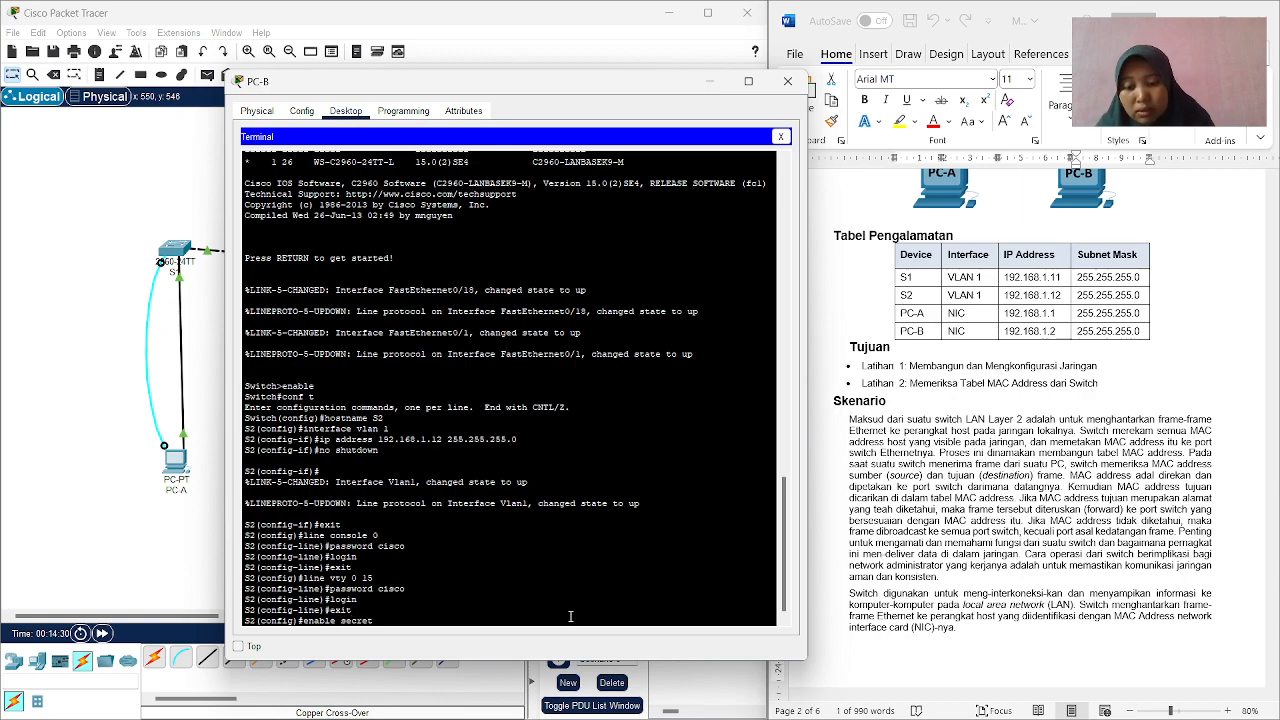
{"action": "type", "text": " cisss"}
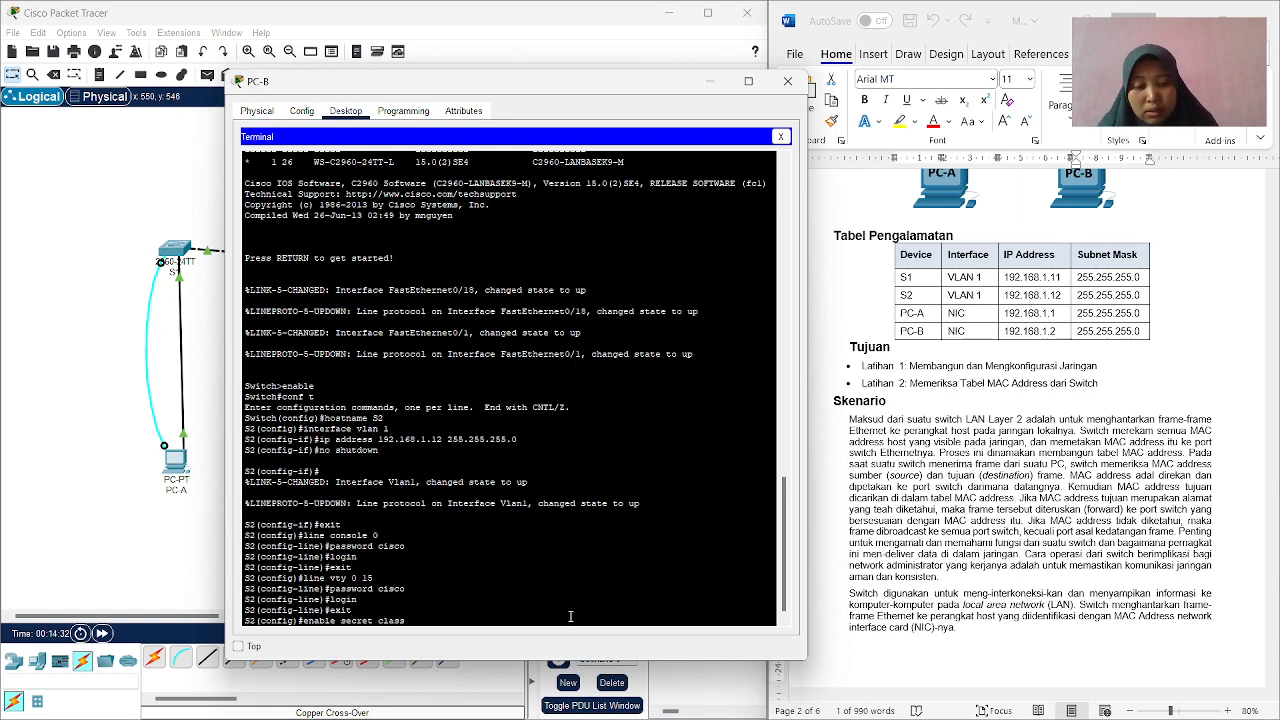
{"action": "key", "text": "Return"}
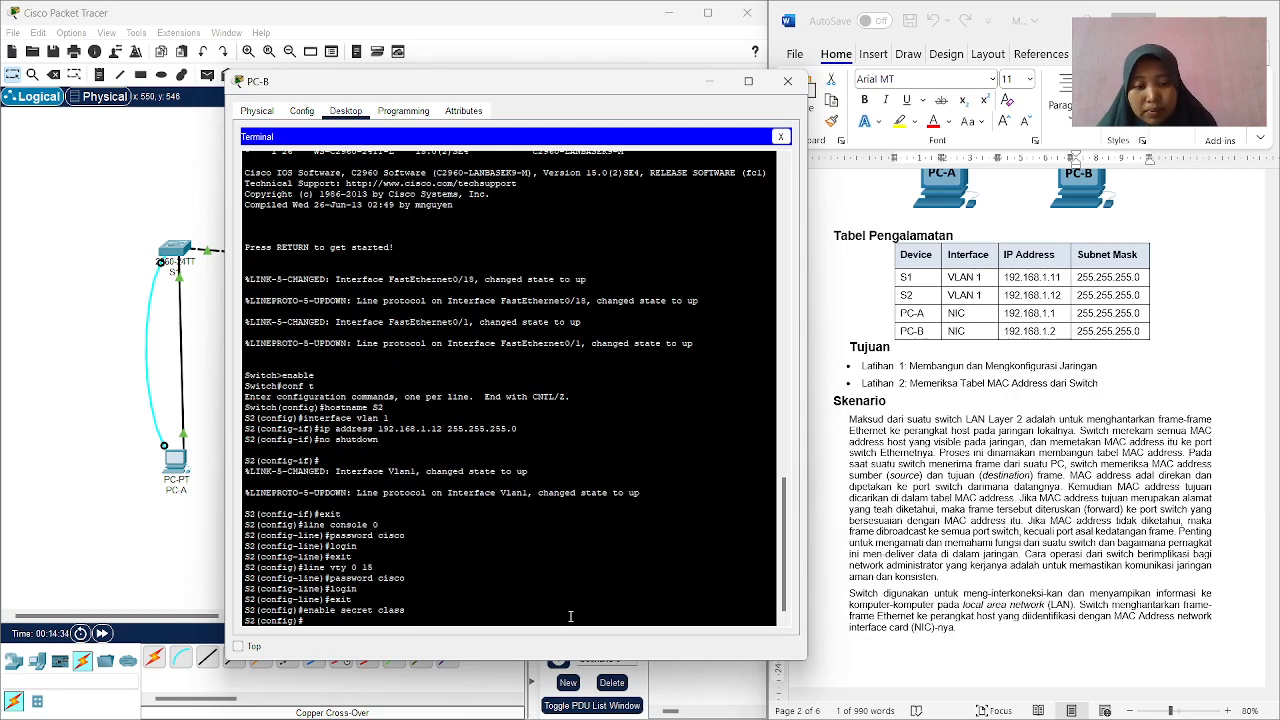
{"action": "key", "text": "ctrl+z"}
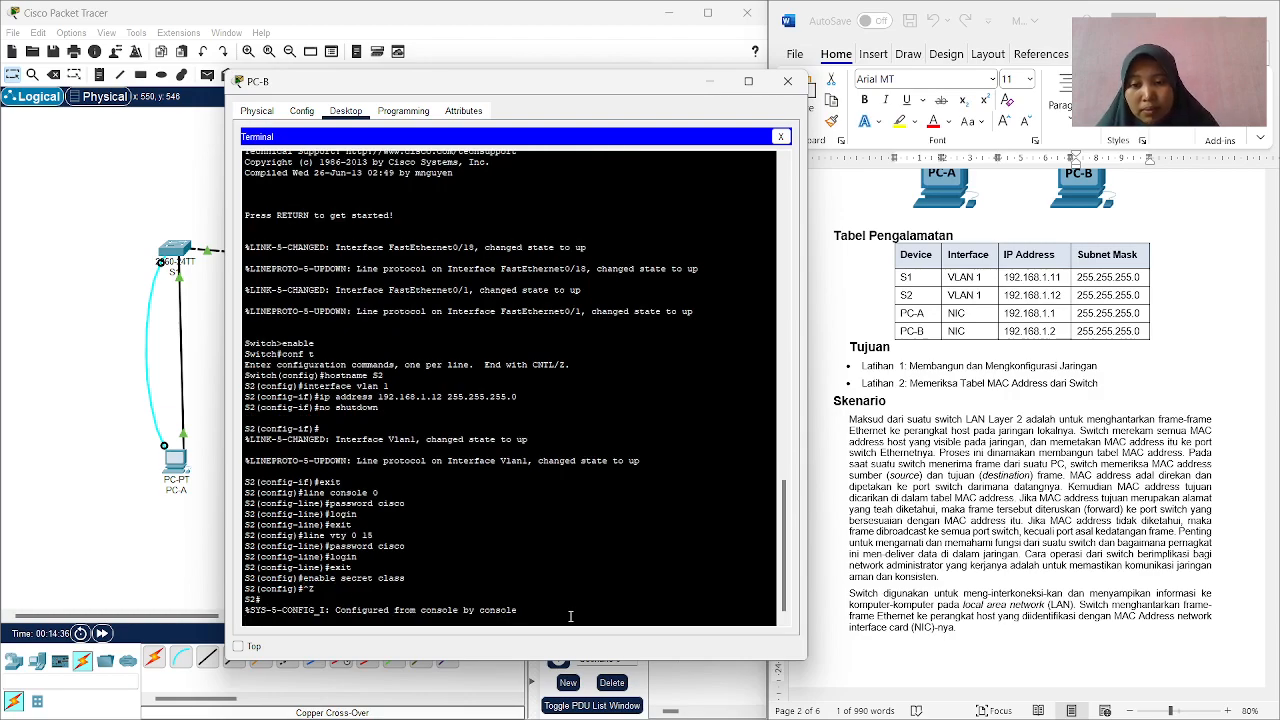
{"action": "key", "text": "Return"}
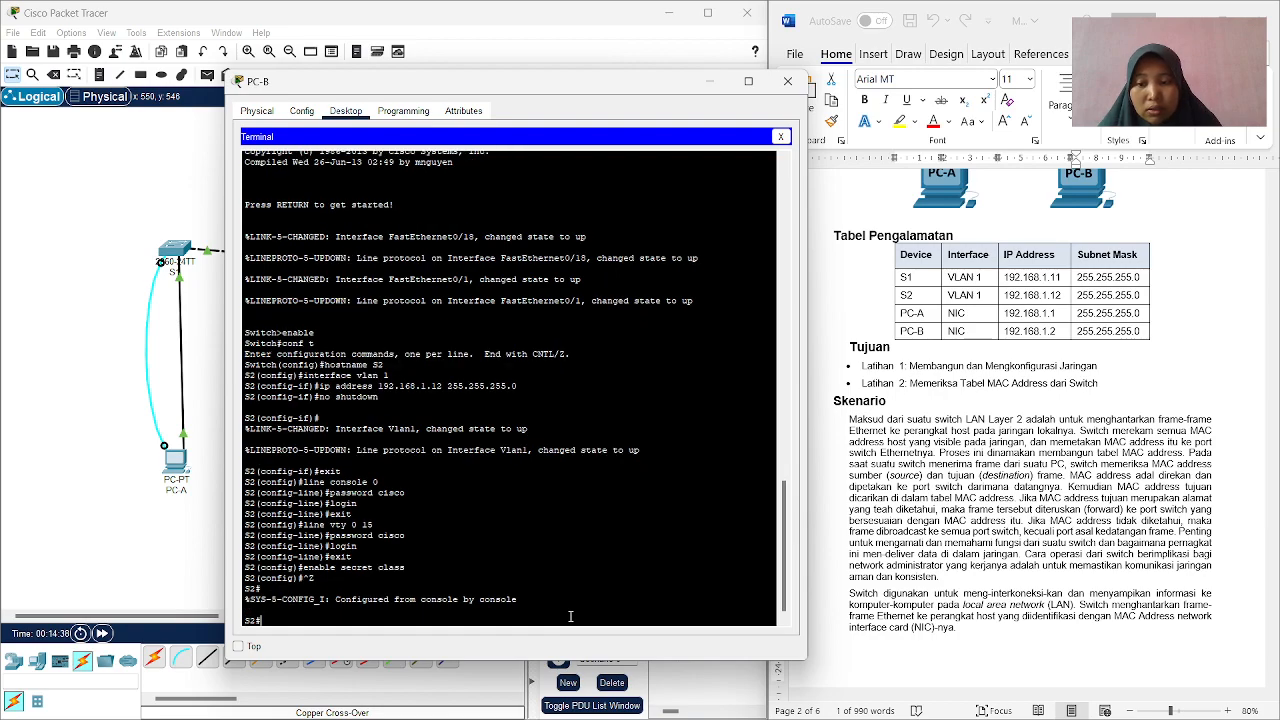
Save S2's settings with copy running-config startup-config, accepting the default destination filename, and close the PC-B window.
{"action": "type", "text": "cop"}
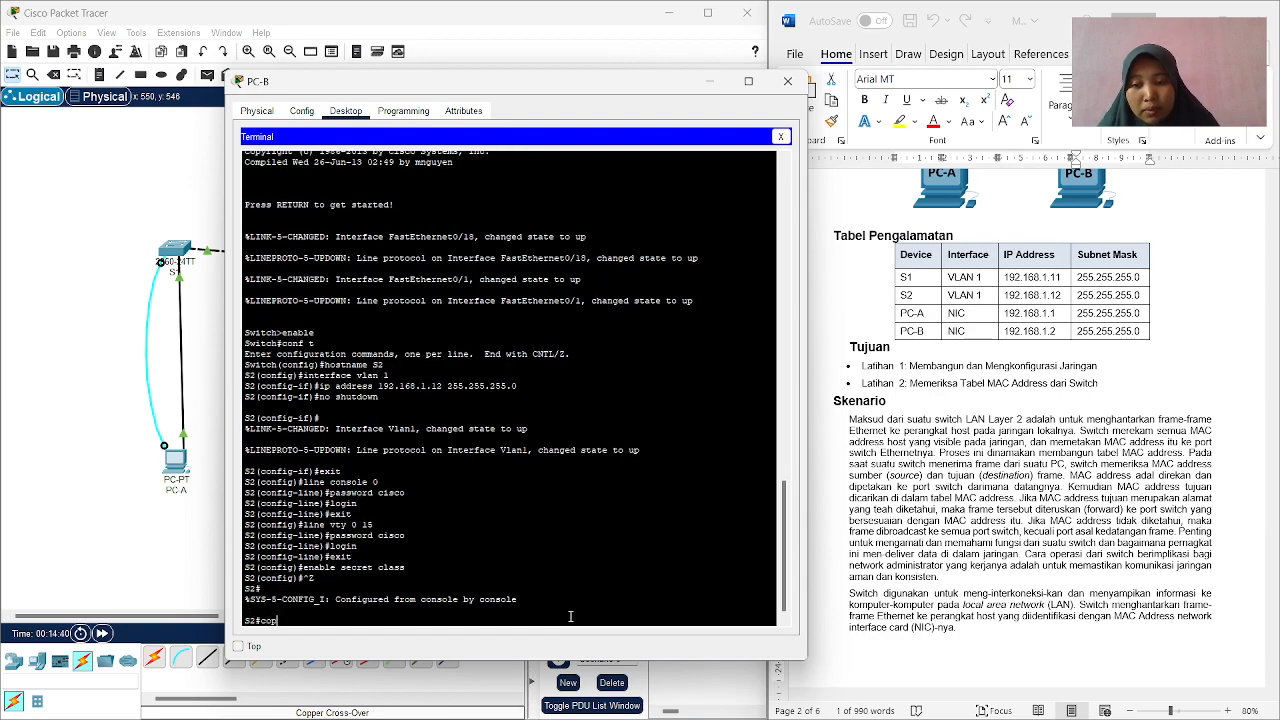
{"action": "type", "text": "y run"}
{"action": "key", "text": "Tab"}
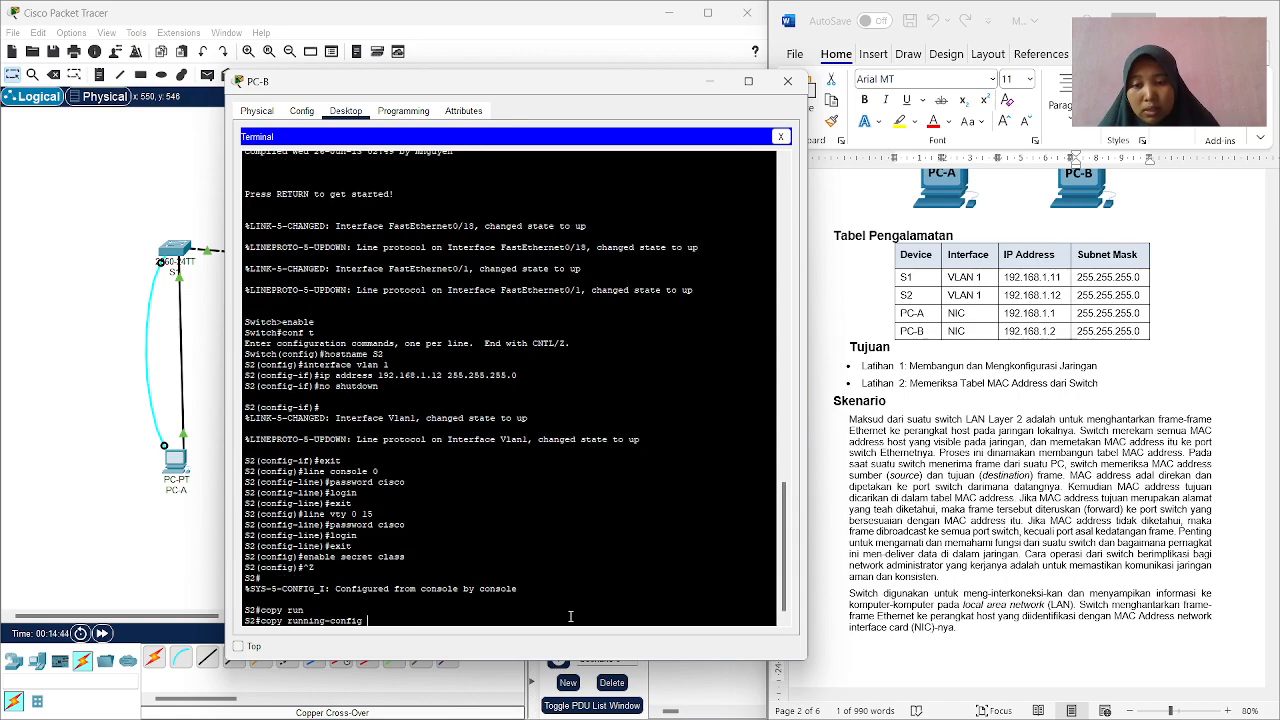
{"action": "type", "text": "str"}
{"action": "key", "text": "BackSpace"}
{"action": "type", "text": "art"}
{"action": "key", "text": "Tab"}
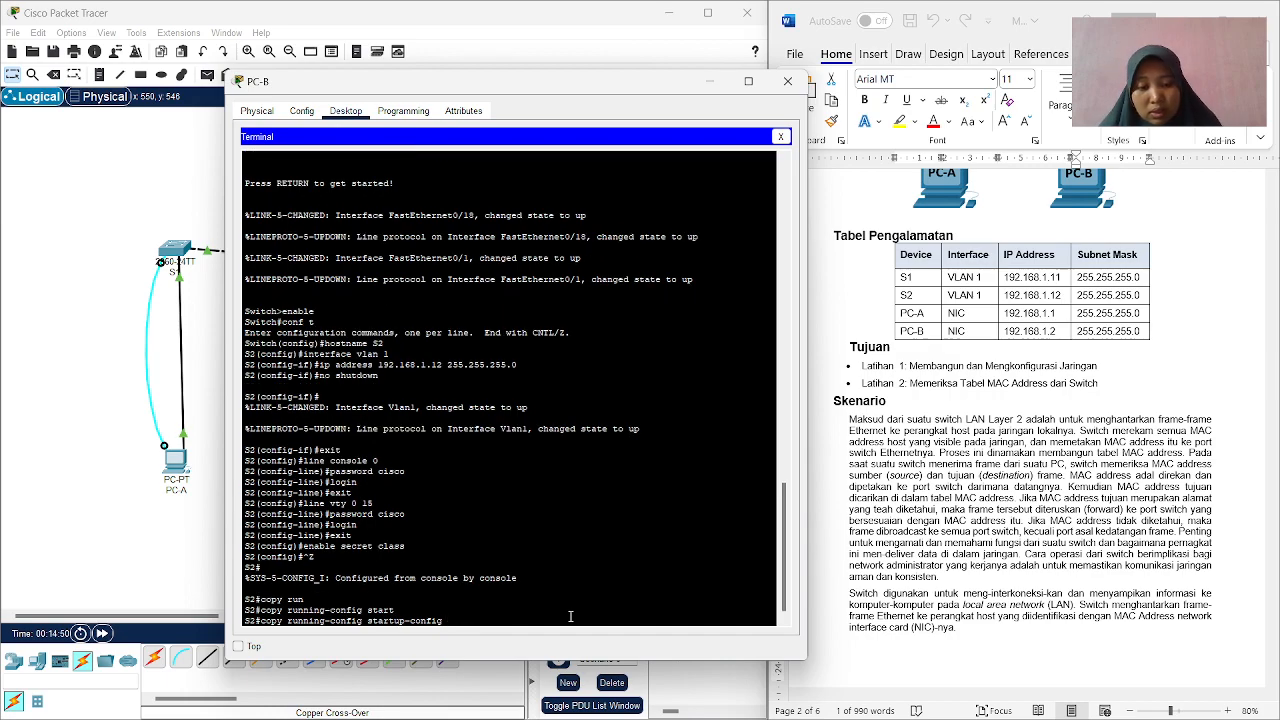
{"action": "key", "text": "Return"}
{"action": "key", "text": "Return"}
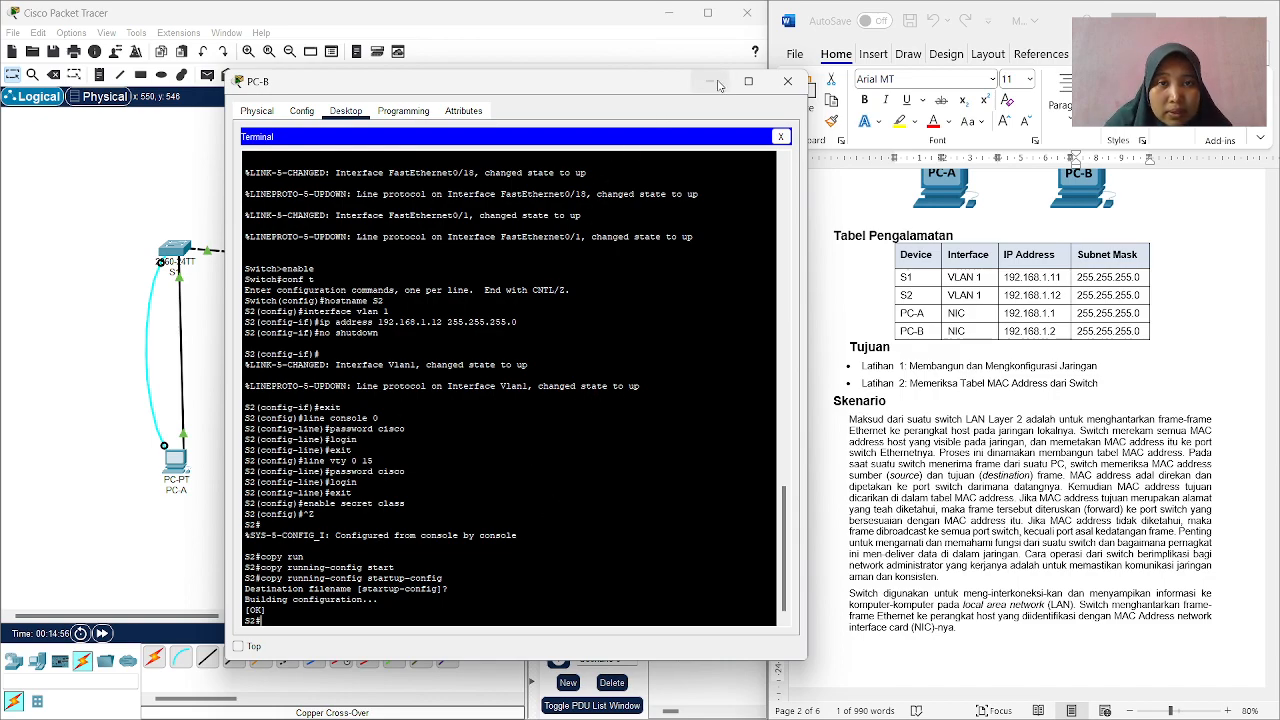
{"action": "left_click", "coordinate": [788, 81]}
Following Latihan 2 in the worksheet, replace PC-A's terminal session with its Command Prompt and run ipconfig /all.
{"action": "scroll", "coordinate": [992, 367], "scroll_direction": "up", "scroll_amount": 1}
{"action": "scroll", "coordinate": [992, 367], "scroll_direction": "down", "scroll_amount": 5}
{"action": "scroll", "coordinate": [992, 367], "scroll_direction": "down", "scroll_amount": 5}
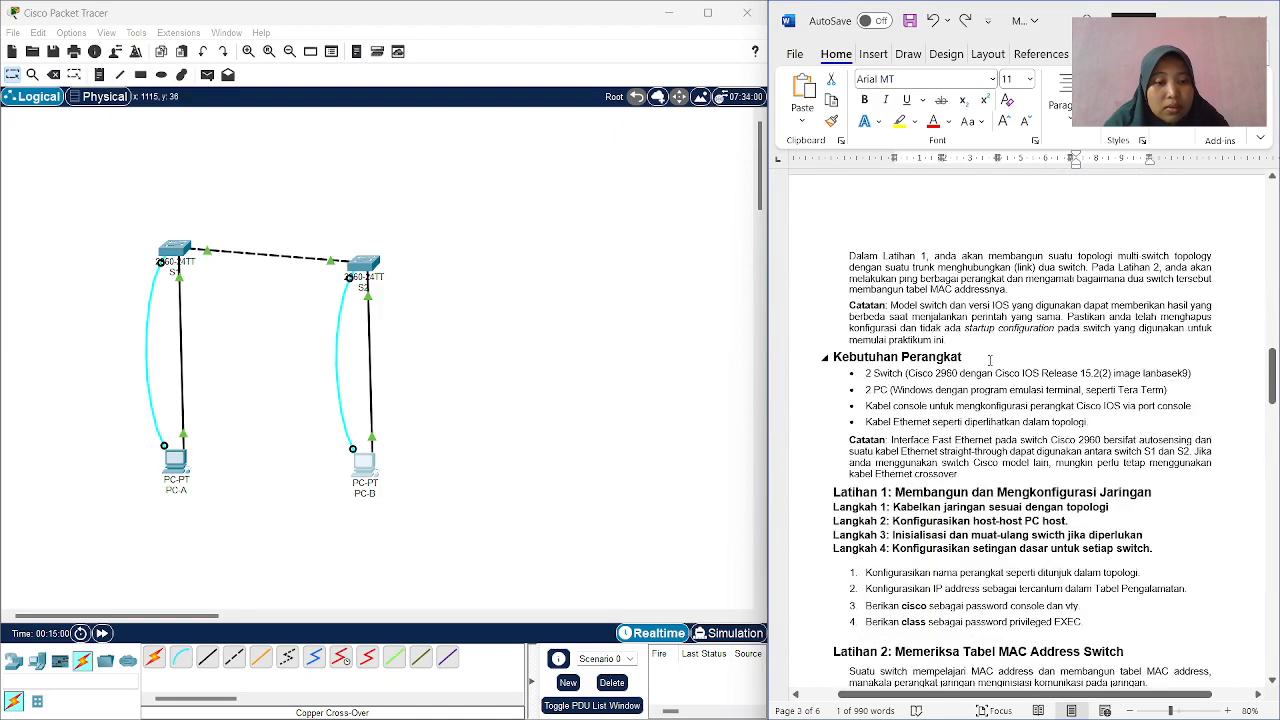
{"action": "scroll", "coordinate": [990, 360], "scroll_direction": "down", "scroll_amount": 5}
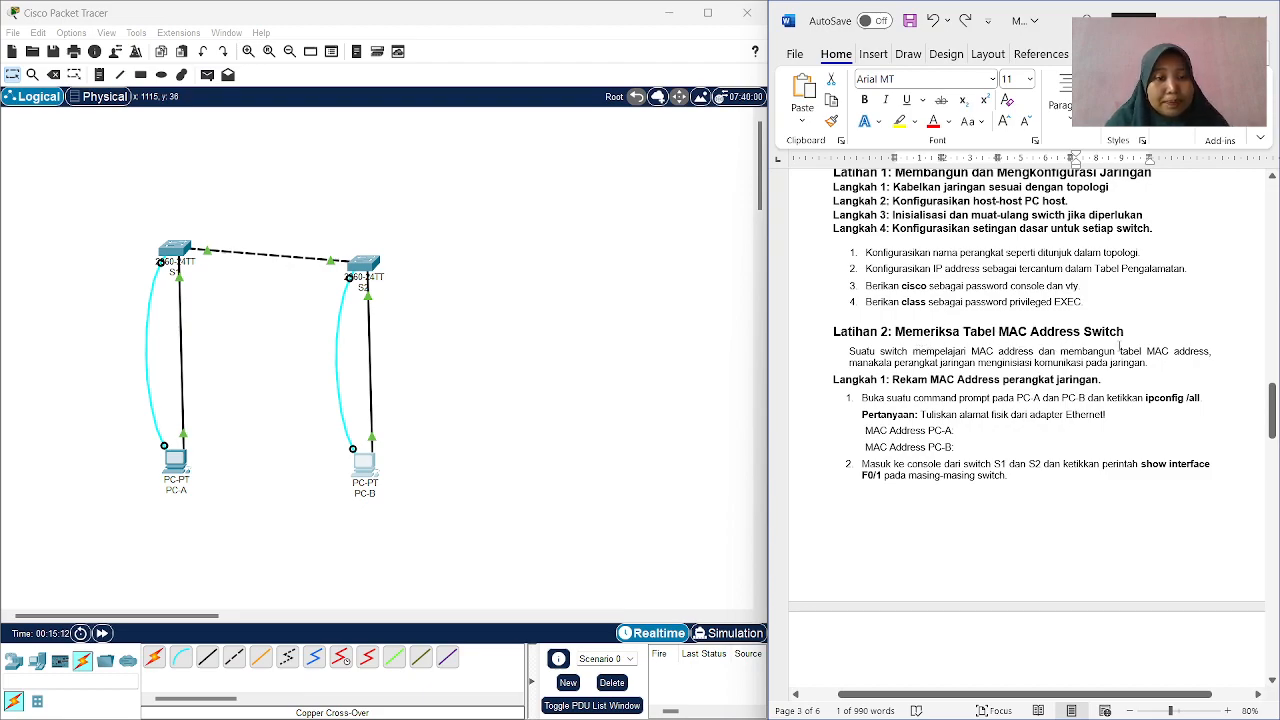
{"action": "scroll", "coordinate": [917, 378], "scroll_direction": "down", "scroll_amount": 1}
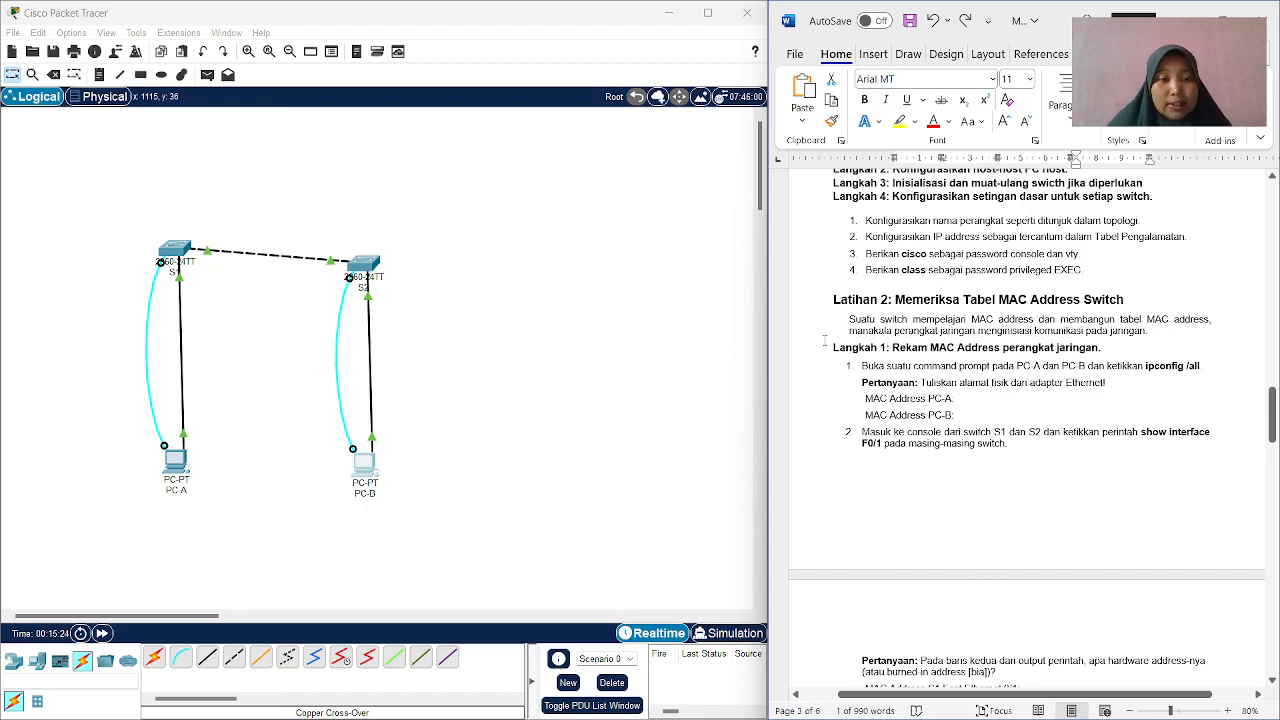
{"action": "left_click", "coordinate": [171, 478]}
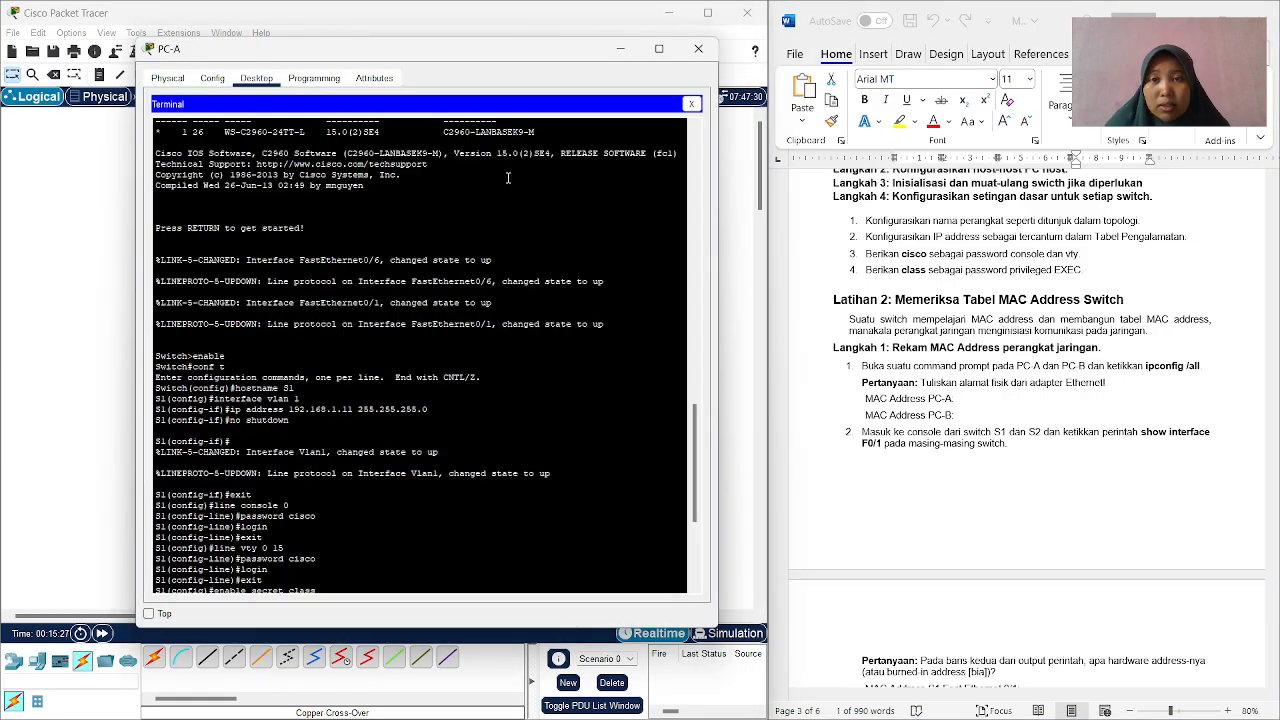
{"action": "left_click", "coordinate": [691, 104]}
{"action": "left_click", "coordinate": [518, 138]}
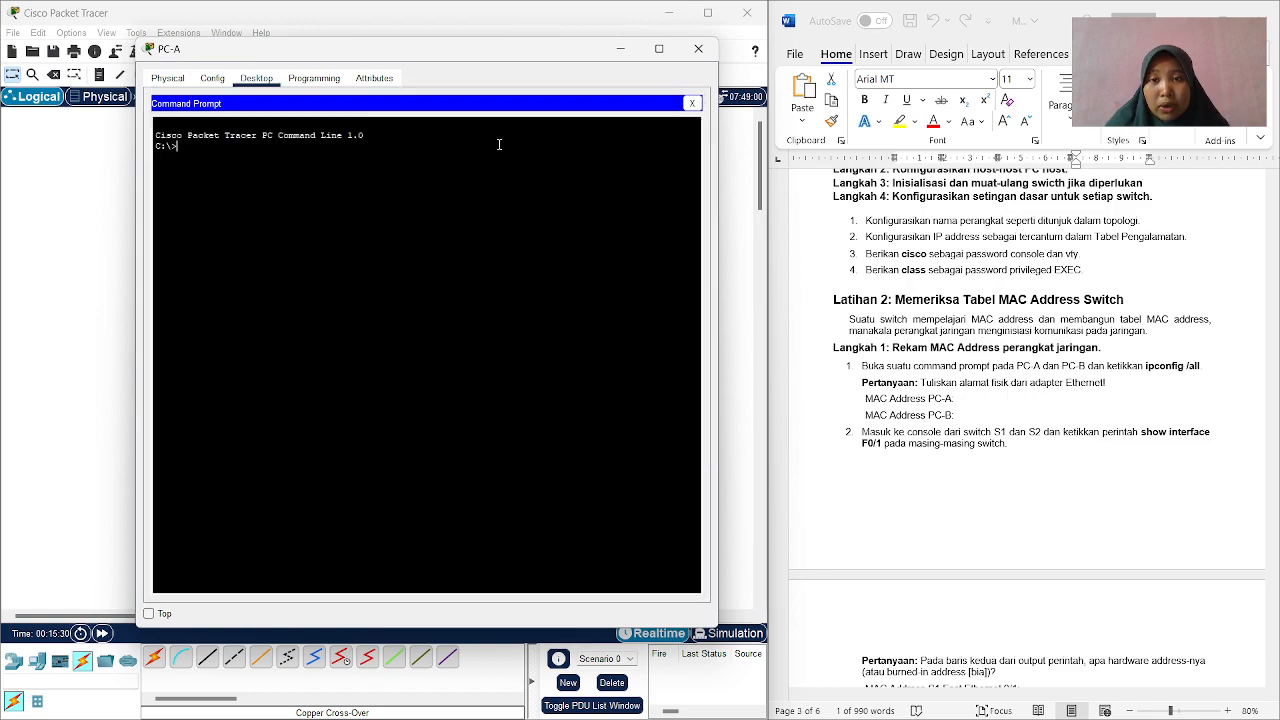
{"action": "type", "text": "ip"}
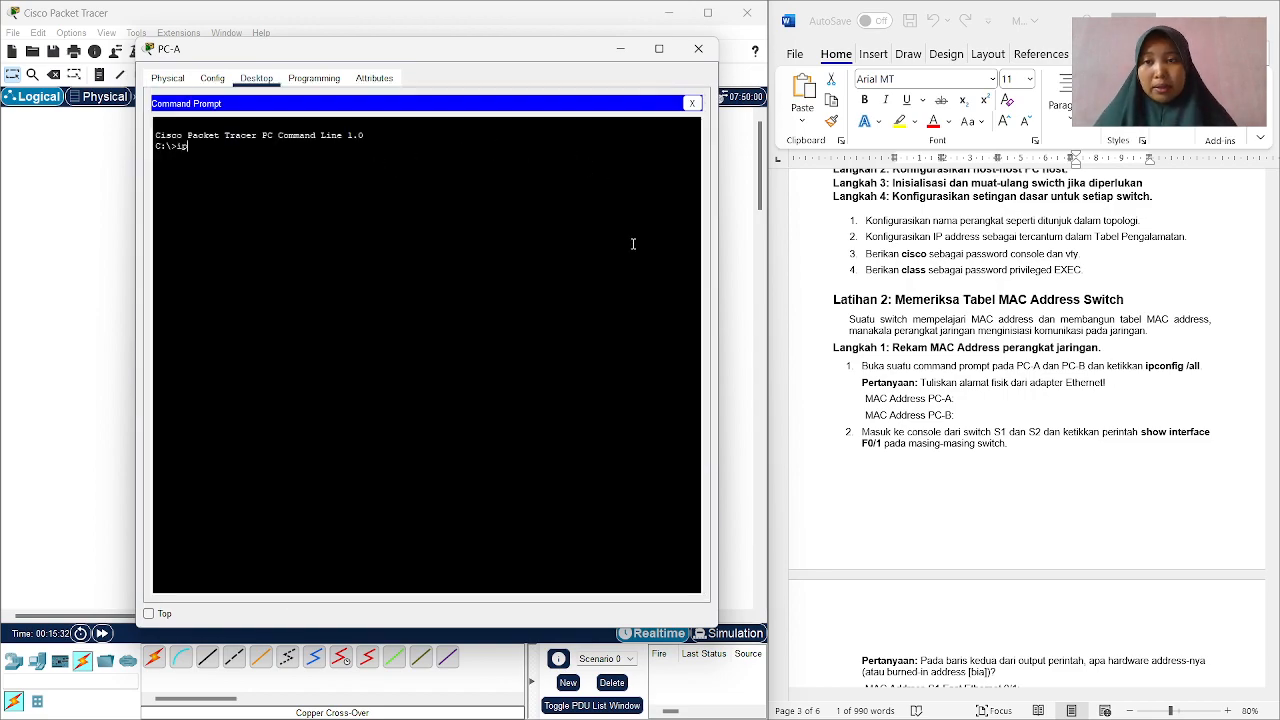
{"action": "type", "text": "conf"}
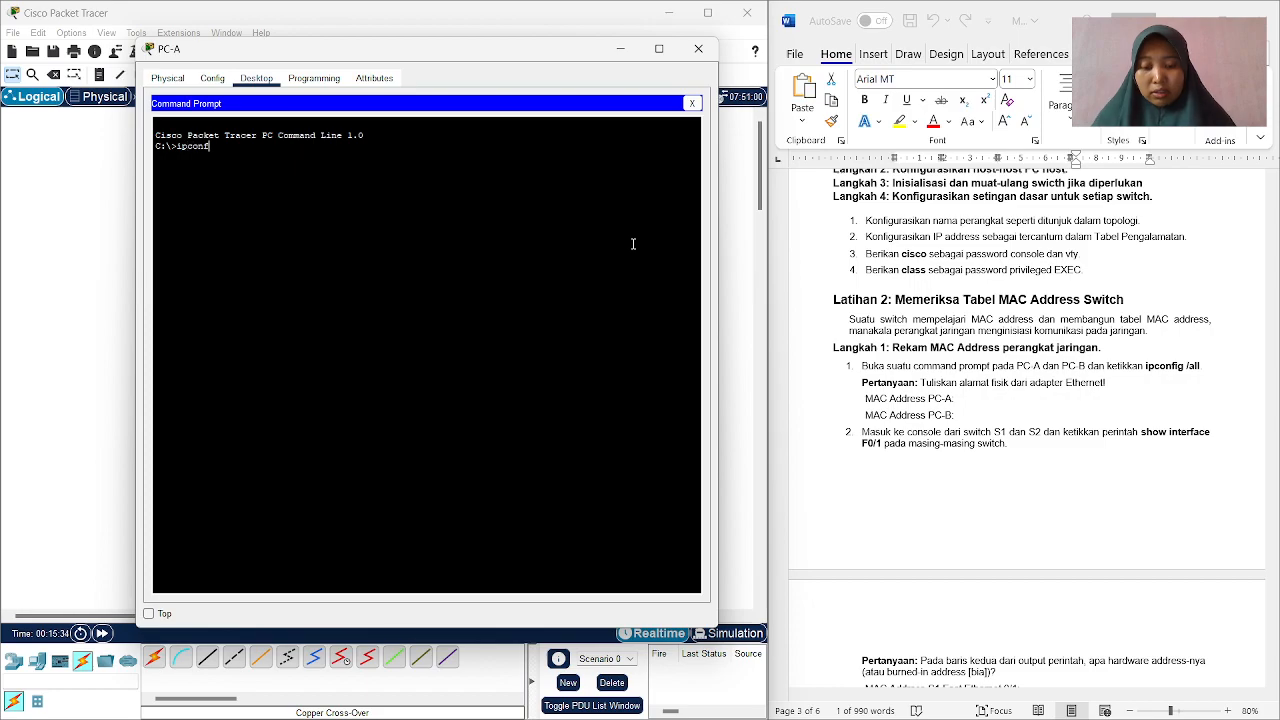
{"action": "type", "text": "ig /all"}
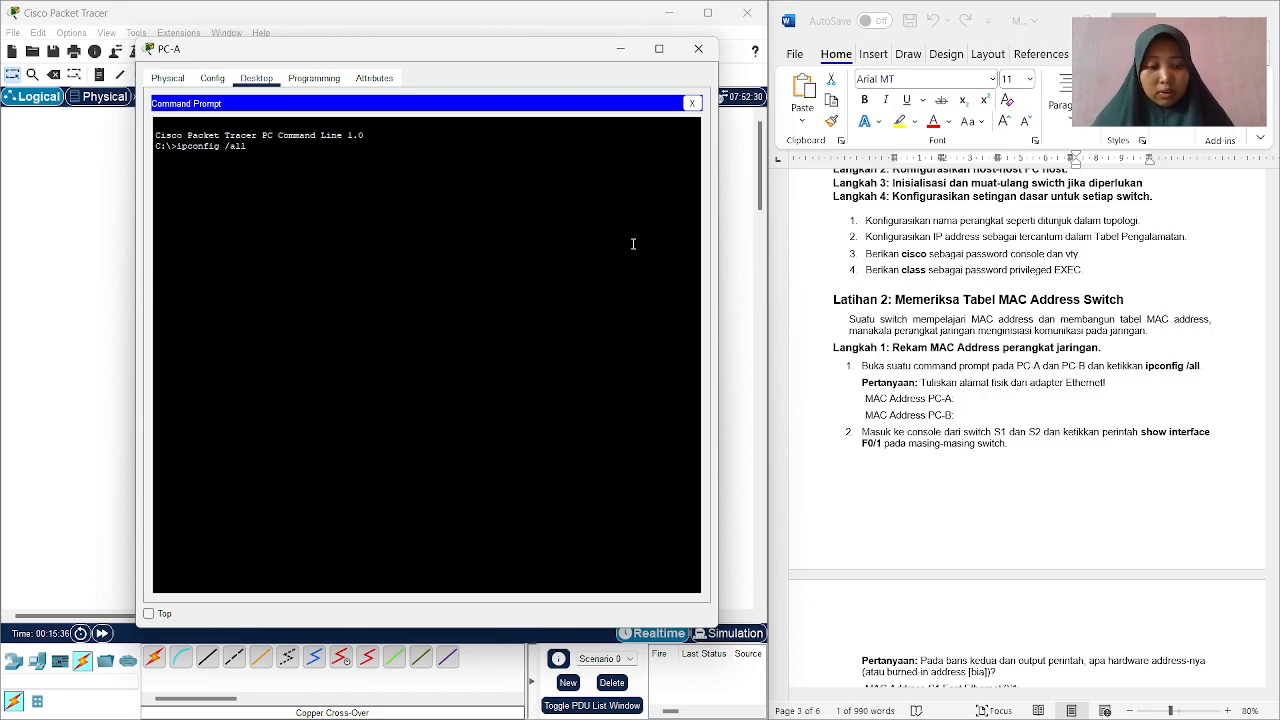
{"action": "key", "text": "Return"}
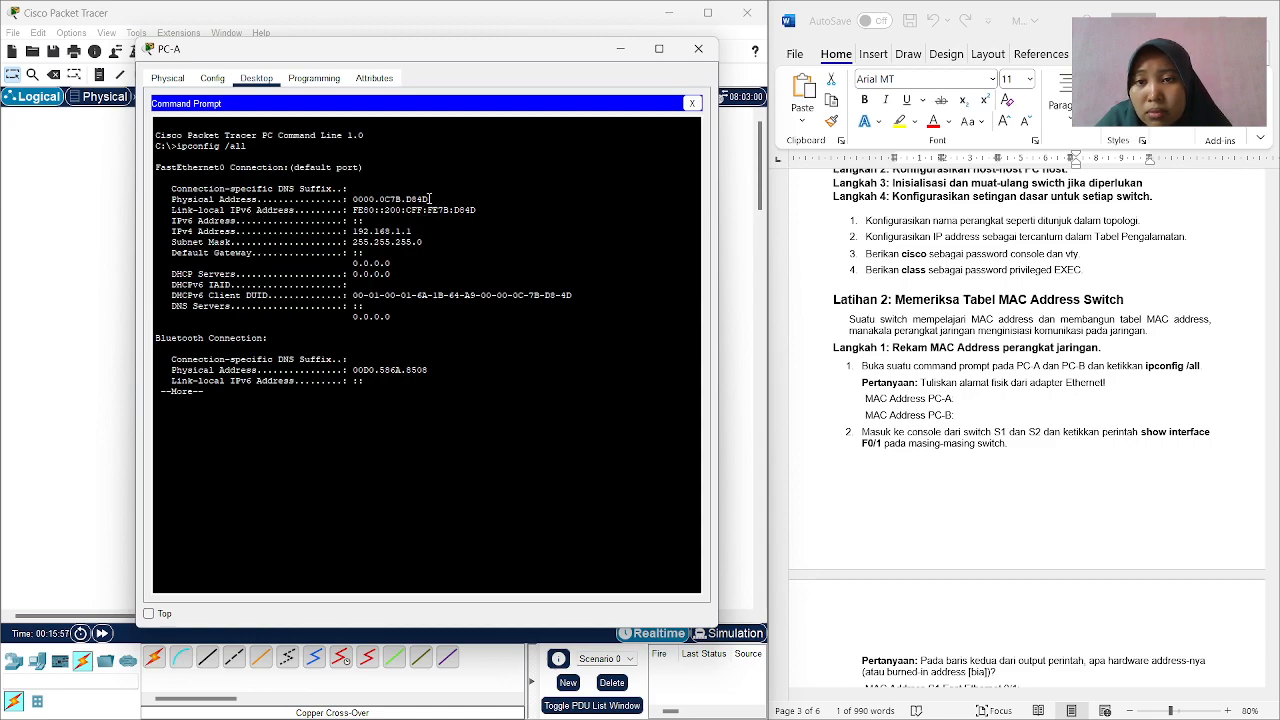
Copy PC-A's FastEthernet0 physical address 0000.0C7B.D84D into the Word worksheet after "MAC Address PC-A:" as text only, and minimize the PC-A window.
{"action": "left_click_drag", "start_coordinate": [432, 199], "coordinate": [354, 193]}
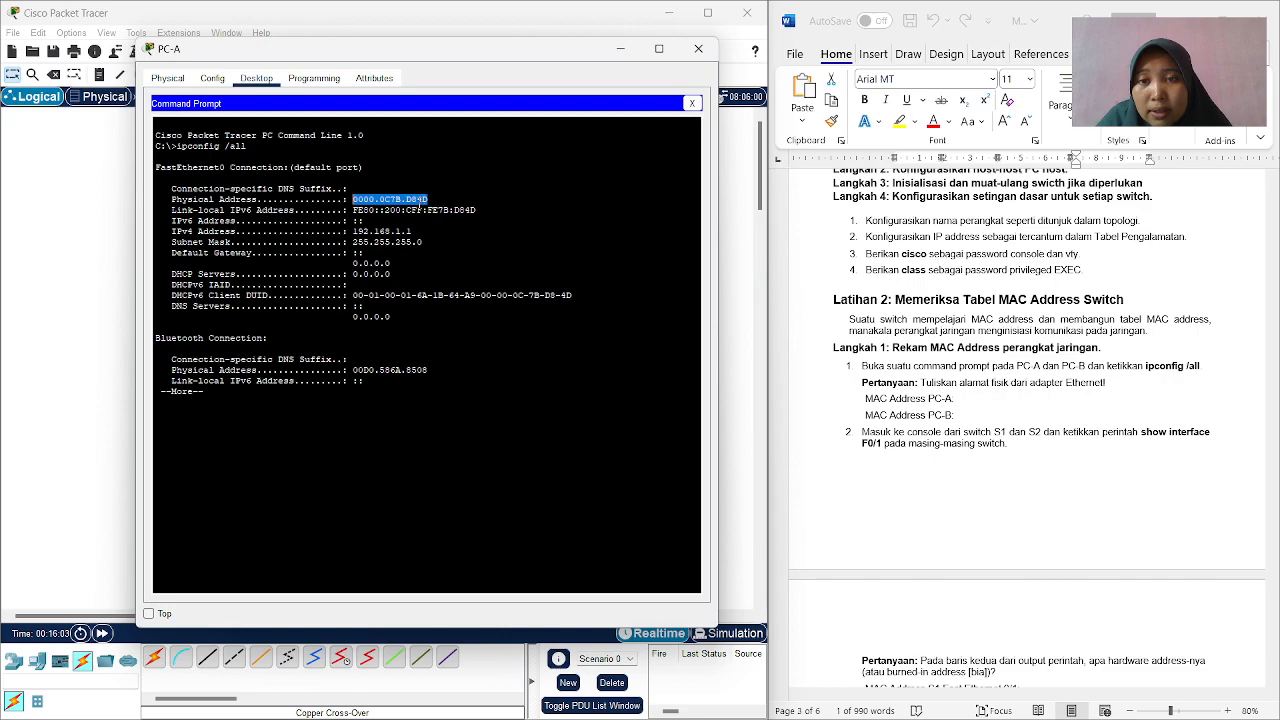
{"action": "right_click", "coordinate": [421, 198]}
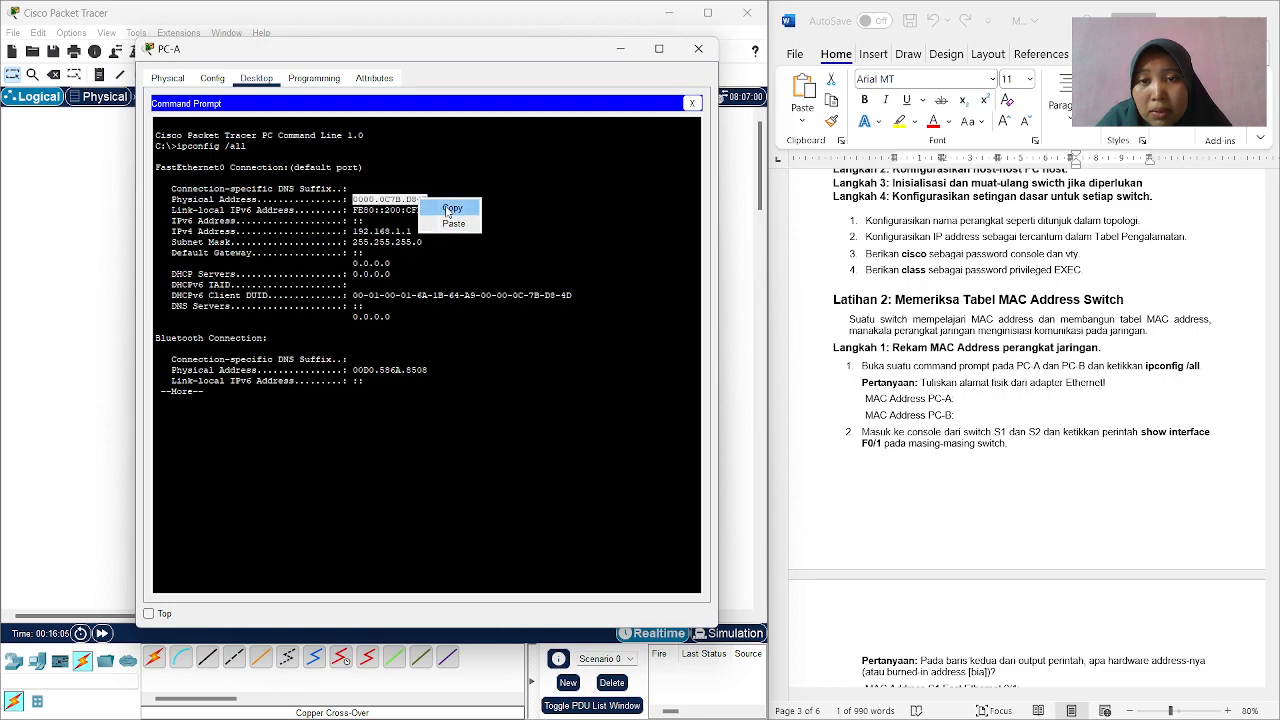
{"action": "left_click", "coordinate": [449, 206]}
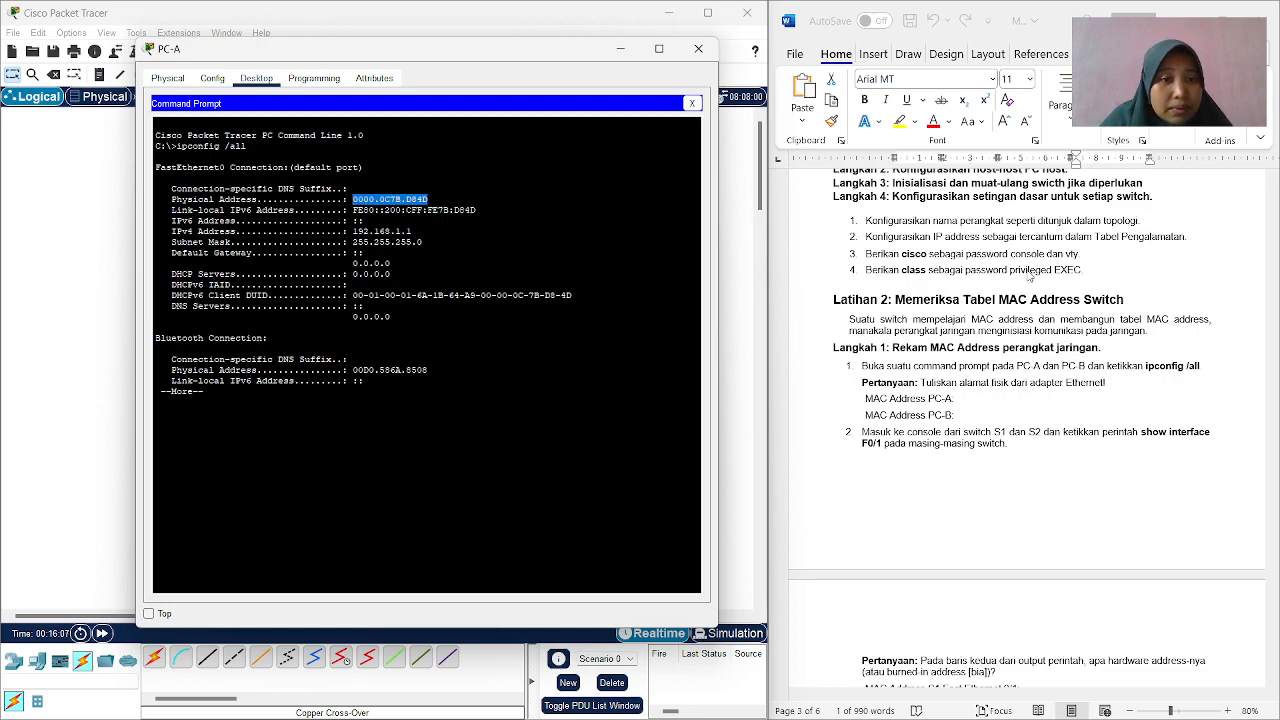
{"action": "left_click", "coordinate": [977, 399]}
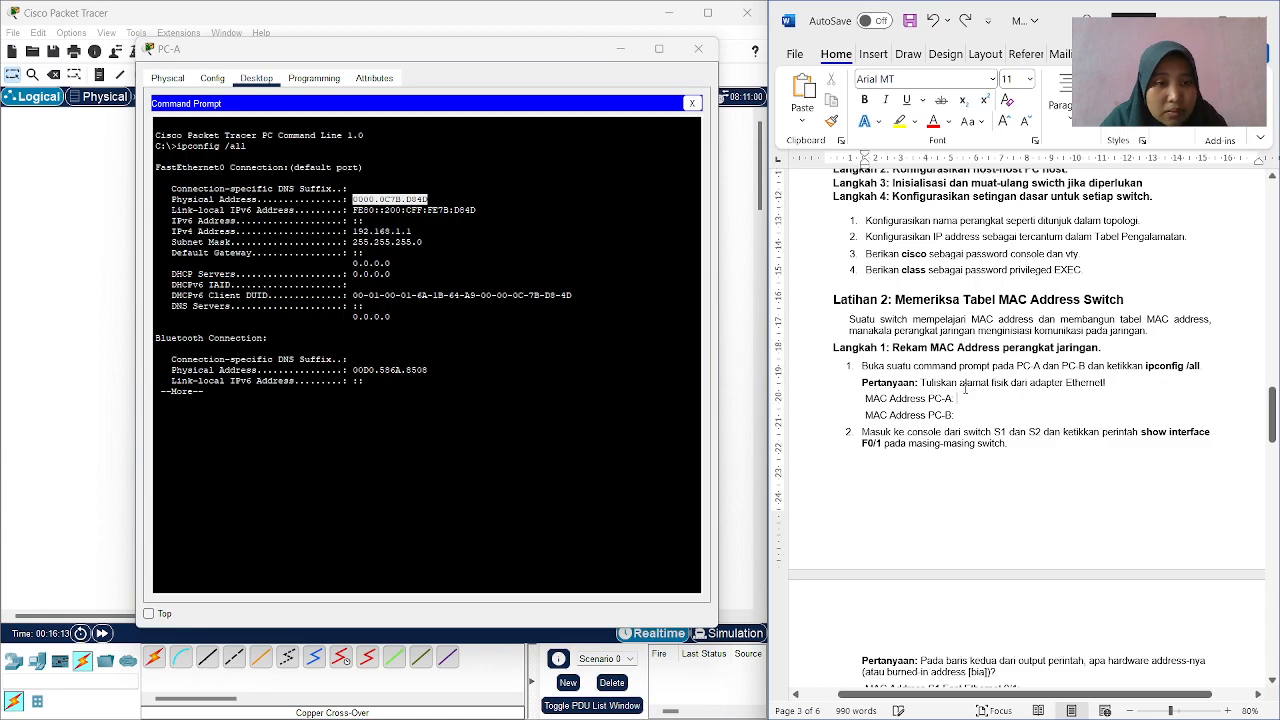
{"action": "right_click", "coordinate": [970, 393]}
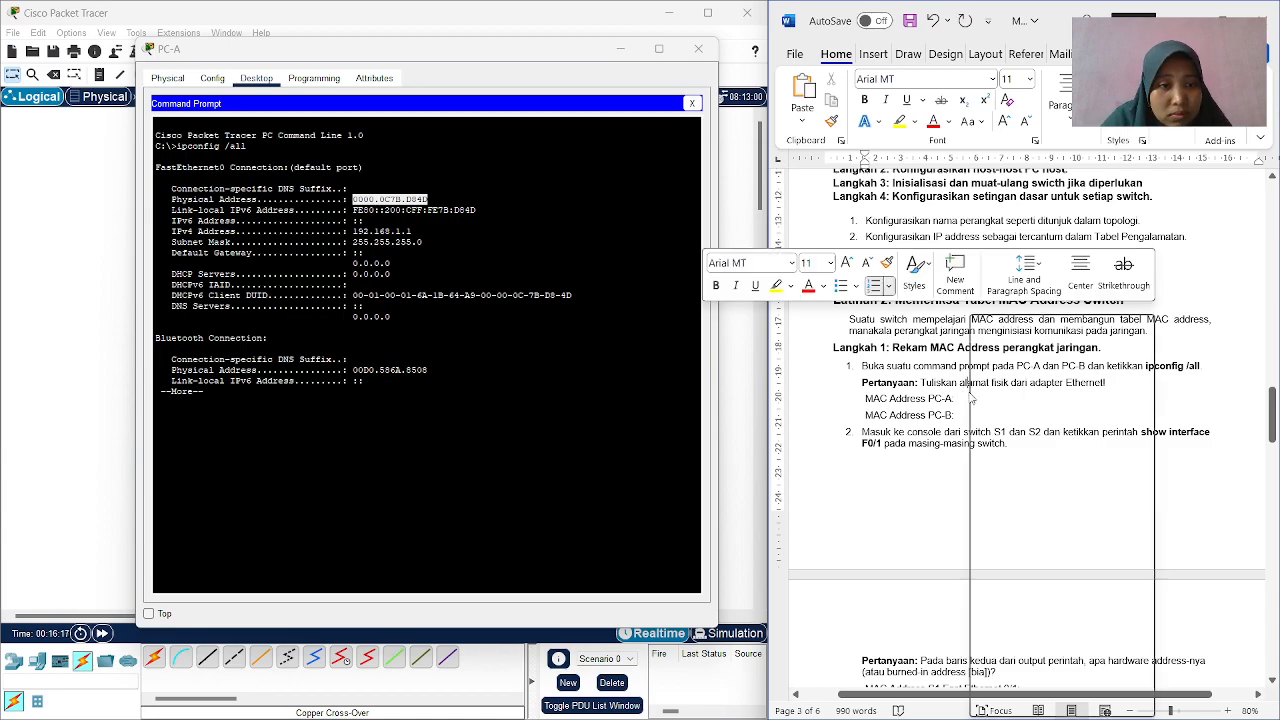
{"action": "left_click", "coordinate": [966, 399]}
{"action": "right_click", "coordinate": [966, 399]}
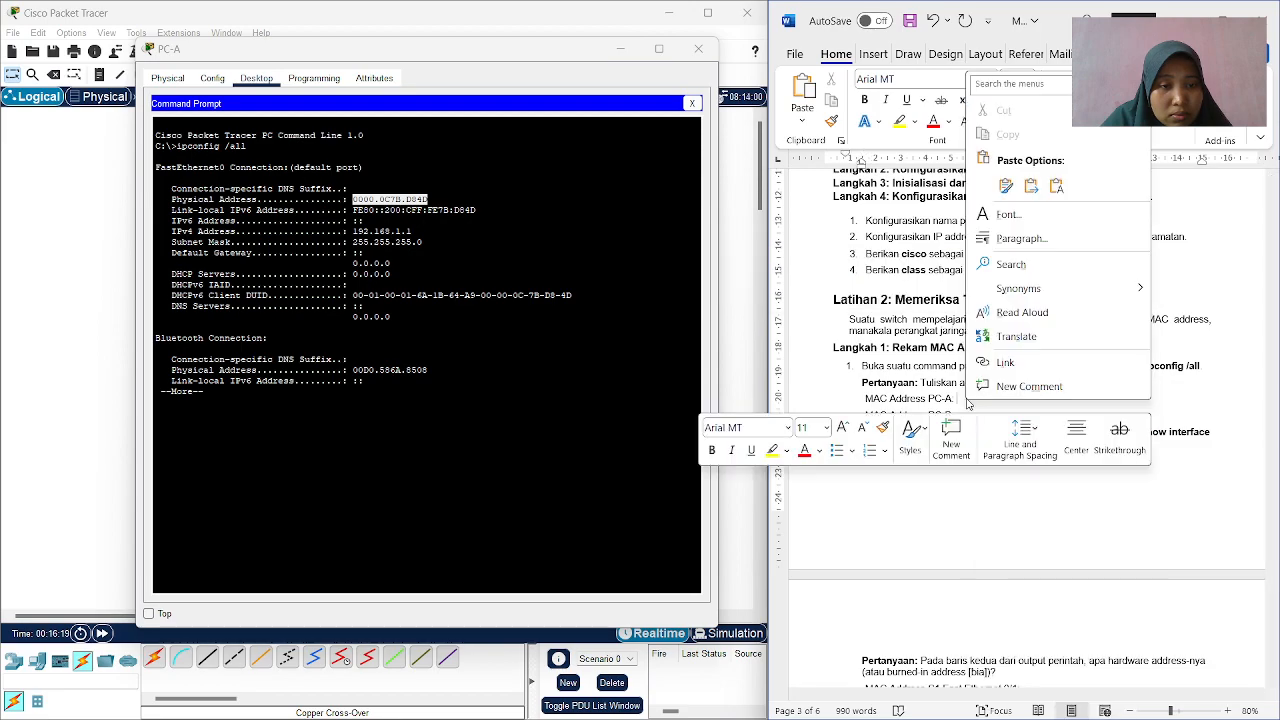
{"action": "left_click", "coordinate": [1056, 186]}
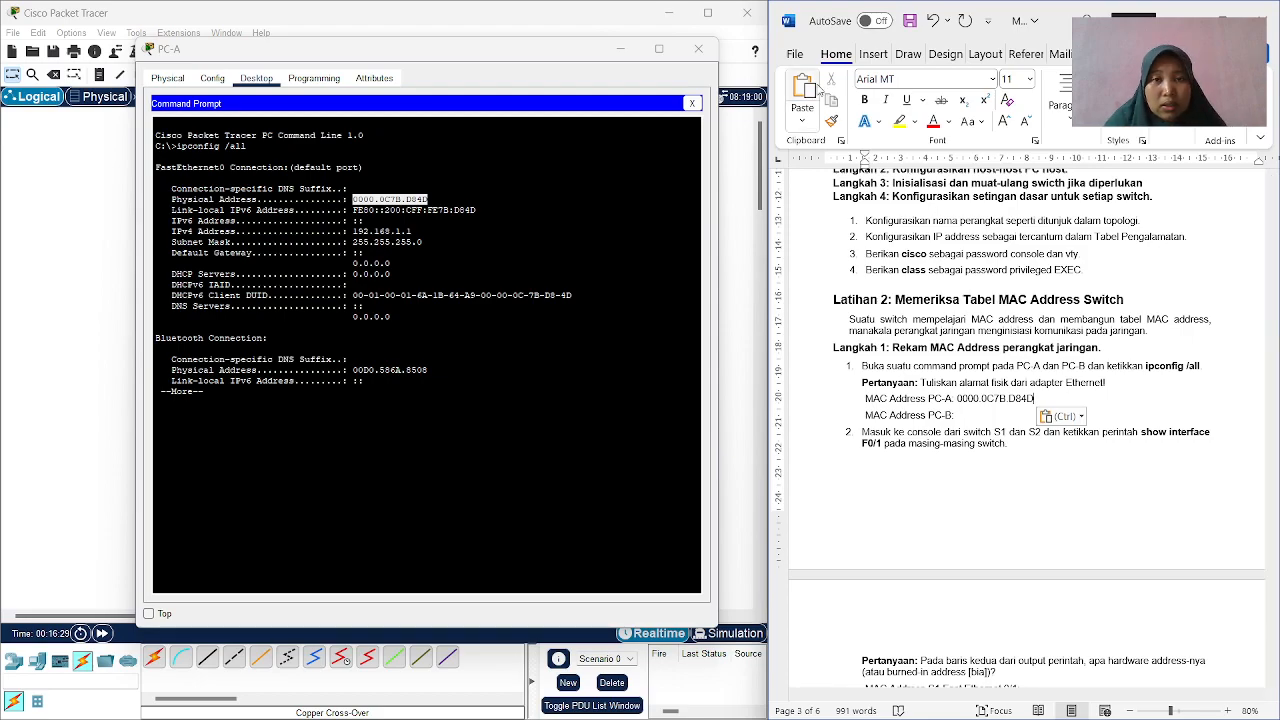
{"action": "left_click", "coordinate": [621, 48]}
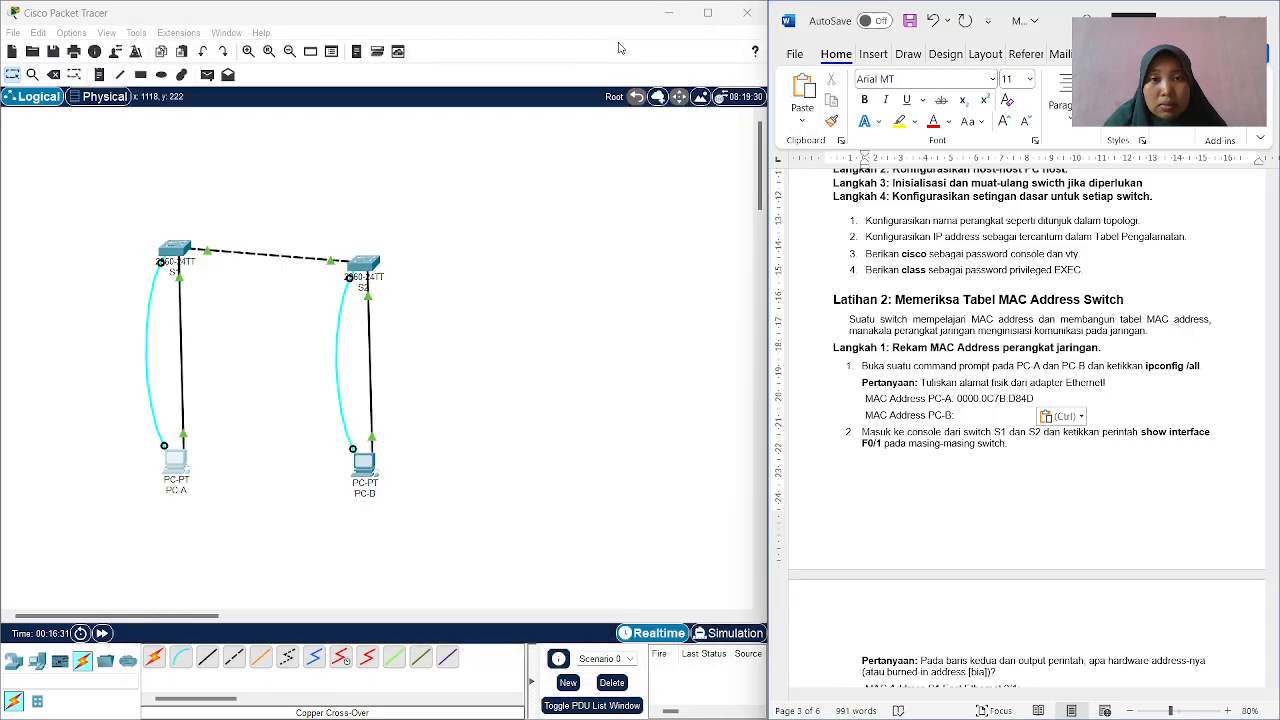
Replace PC-B's terminal session with its Command Prompt and run ipconfig /all.
{"action": "left_click", "coordinate": [354, 484]}
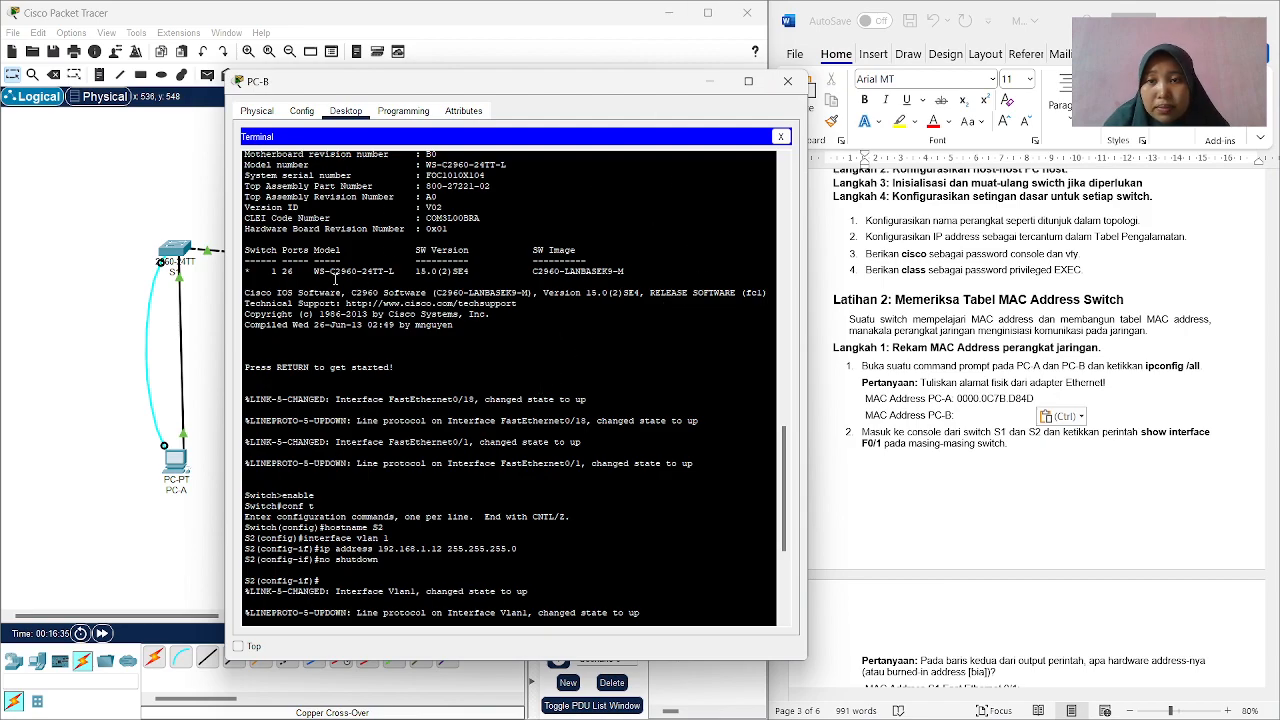
{"action": "left_click", "coordinate": [780, 136]}
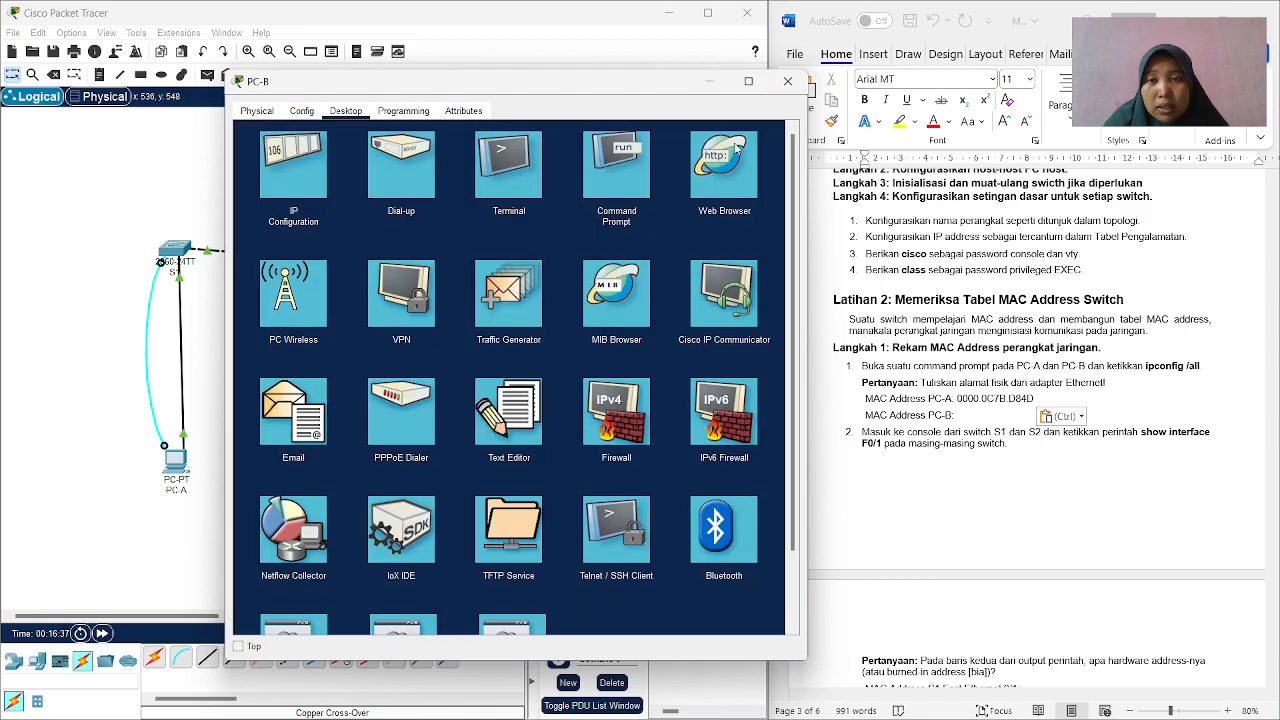
{"action": "left_click", "coordinate": [597, 169]}
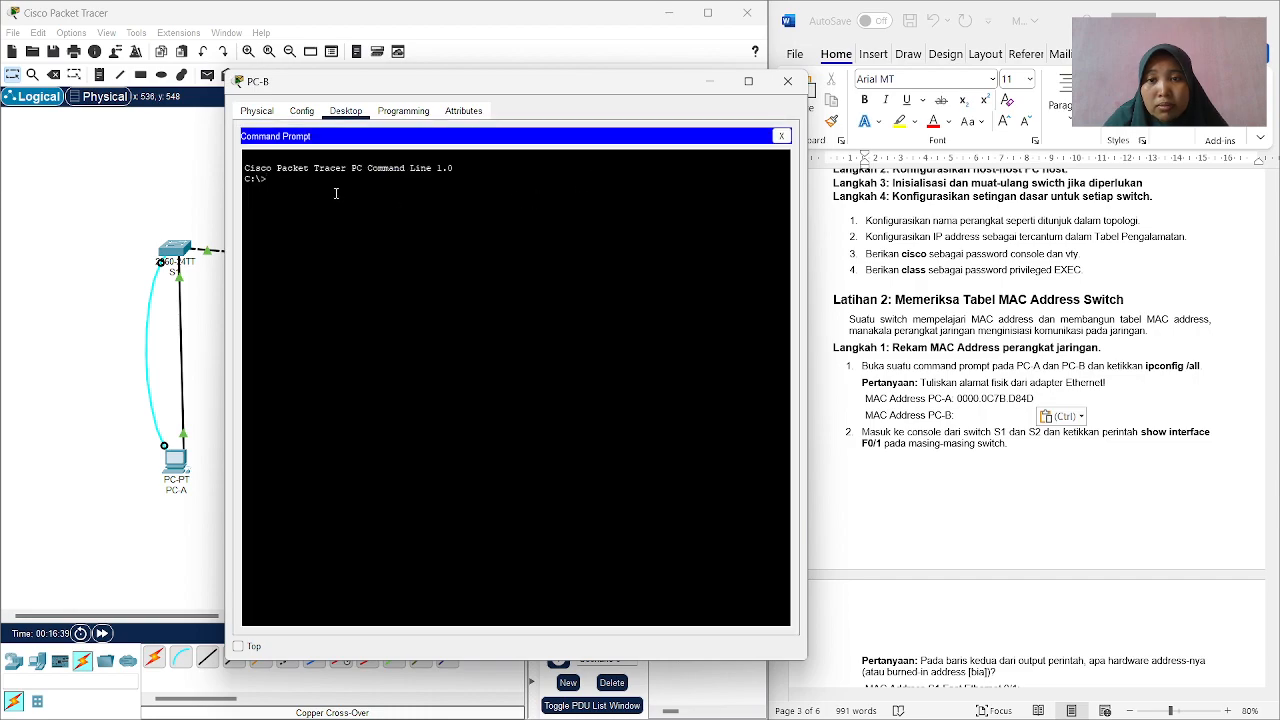
{"action": "type", "text": "ipconfig"}
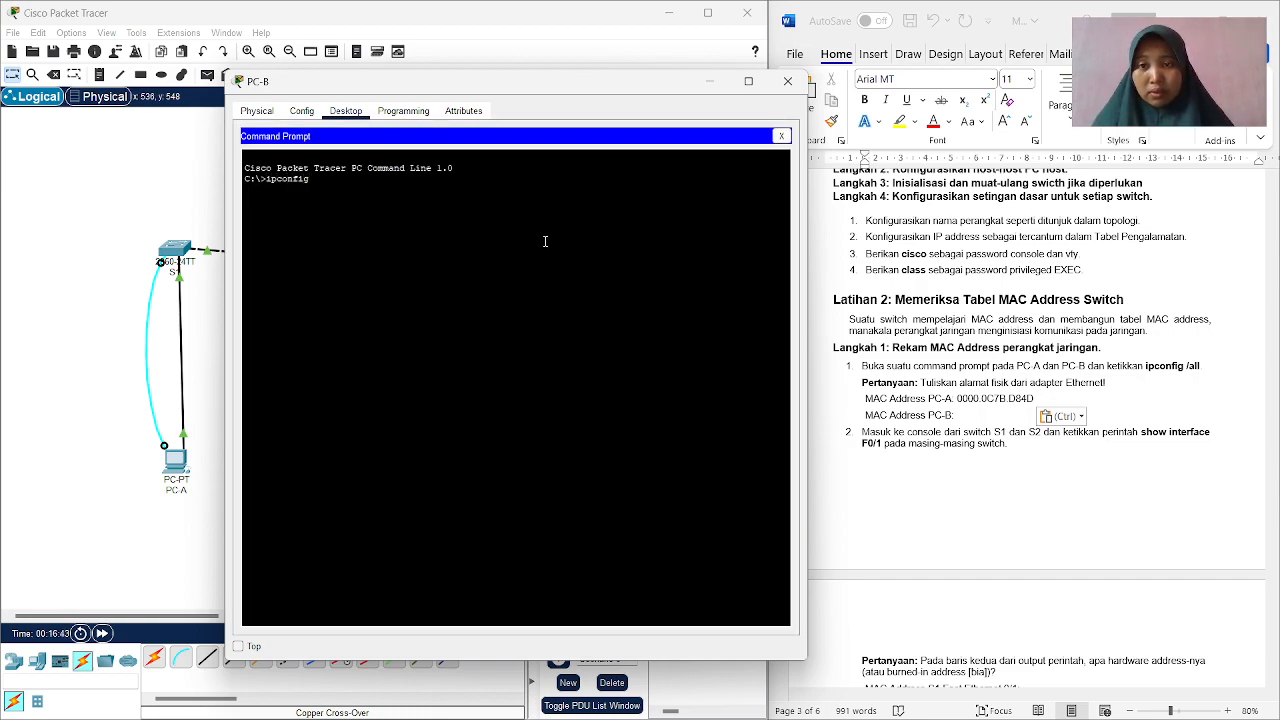
{"action": "type", "text": " /all"}
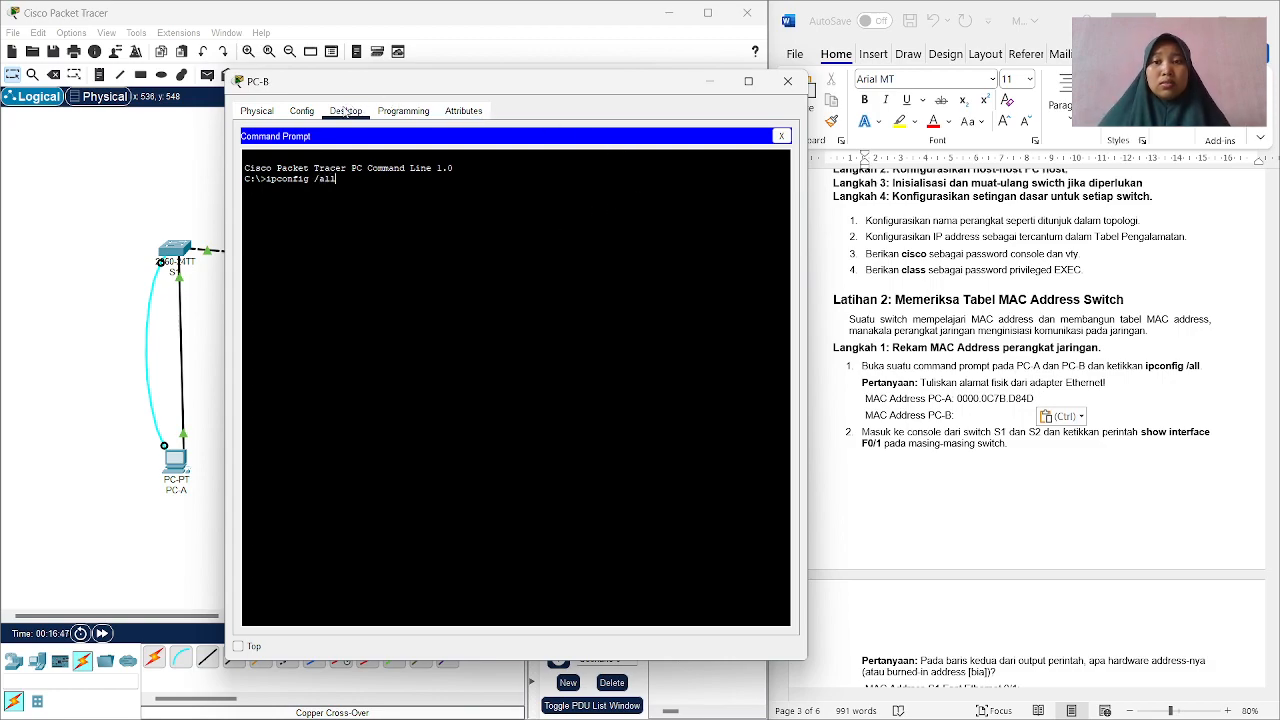
{"action": "key", "text": "Return"}
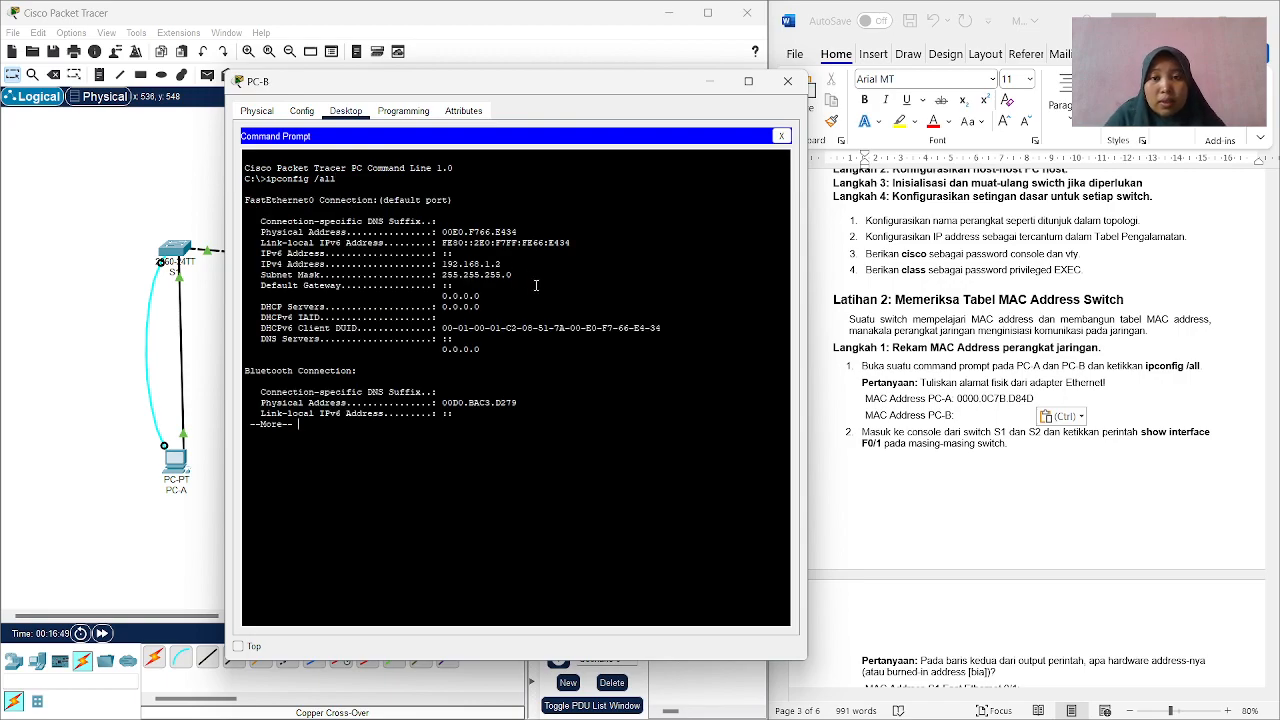
Copy PC-B's FastEthernet0 physical address 00E0.F766.E434 into the Word worksheet after "MAC Address PC-B:".
{"action": "left_click_drag", "start_coordinate": [518, 232], "coordinate": [442, 232]}
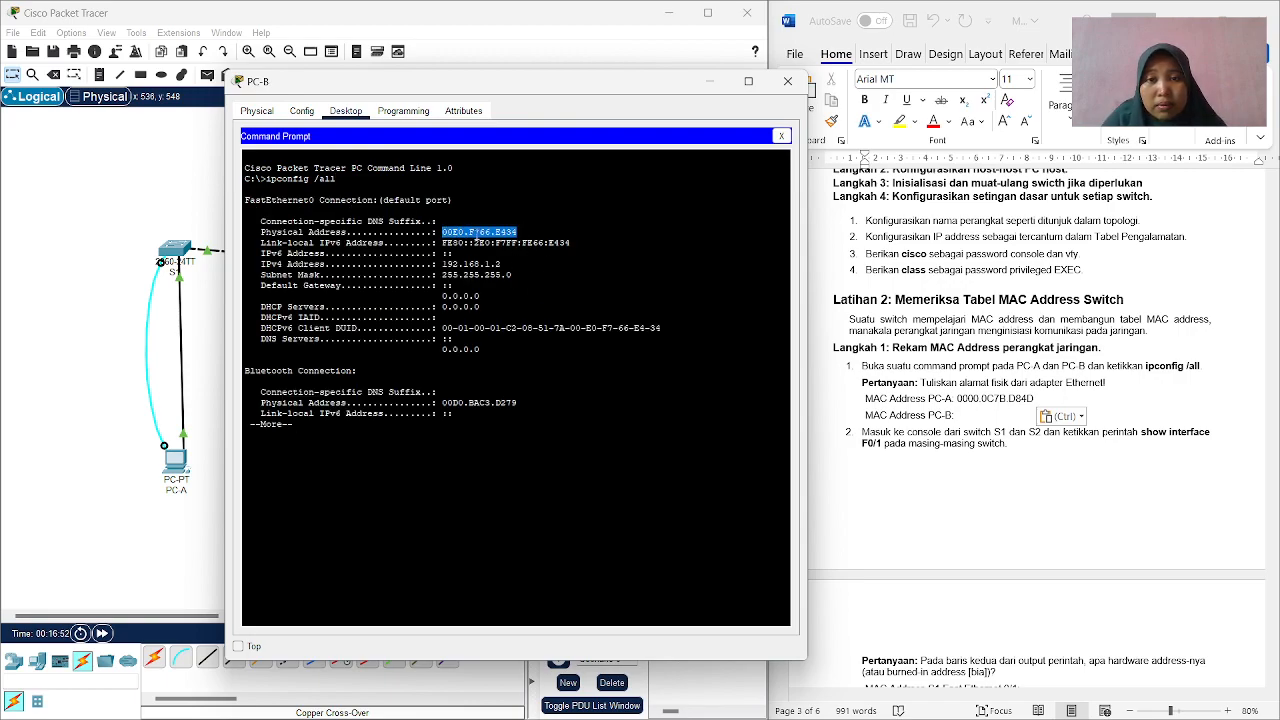
{"action": "right_click", "coordinate": [527, 238]}
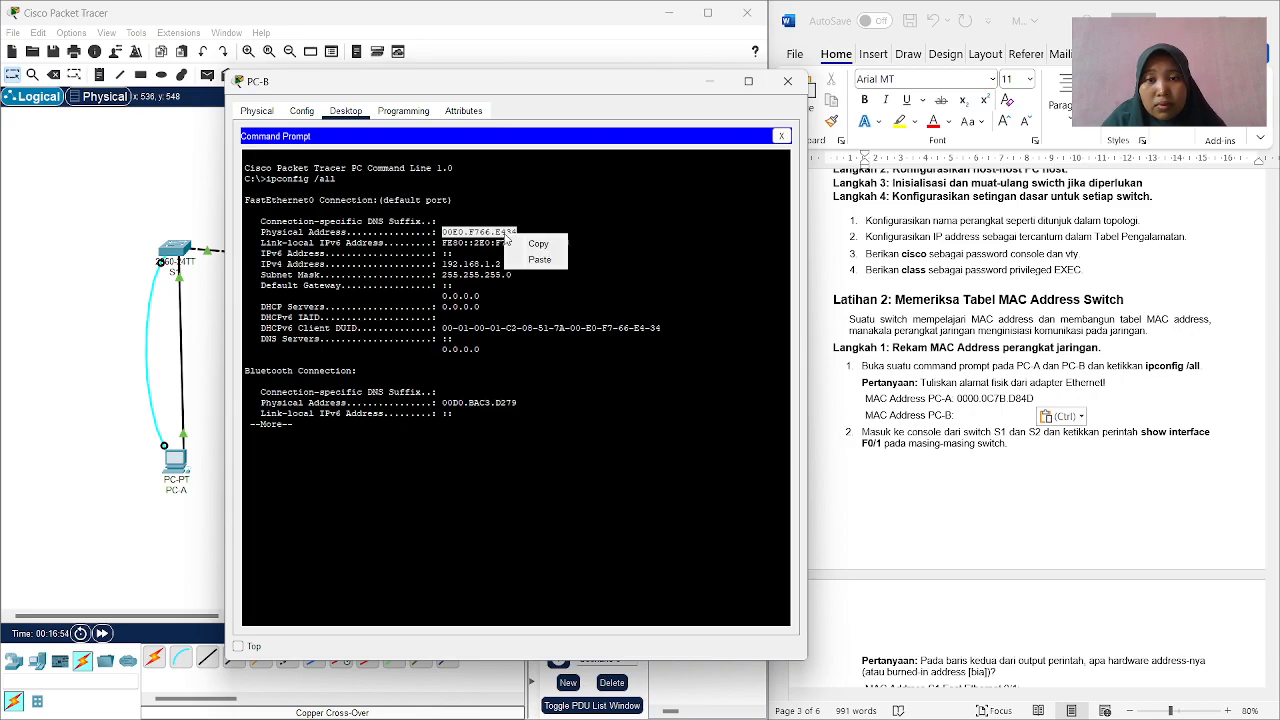
{"action": "left_click", "coordinate": [537, 243]}
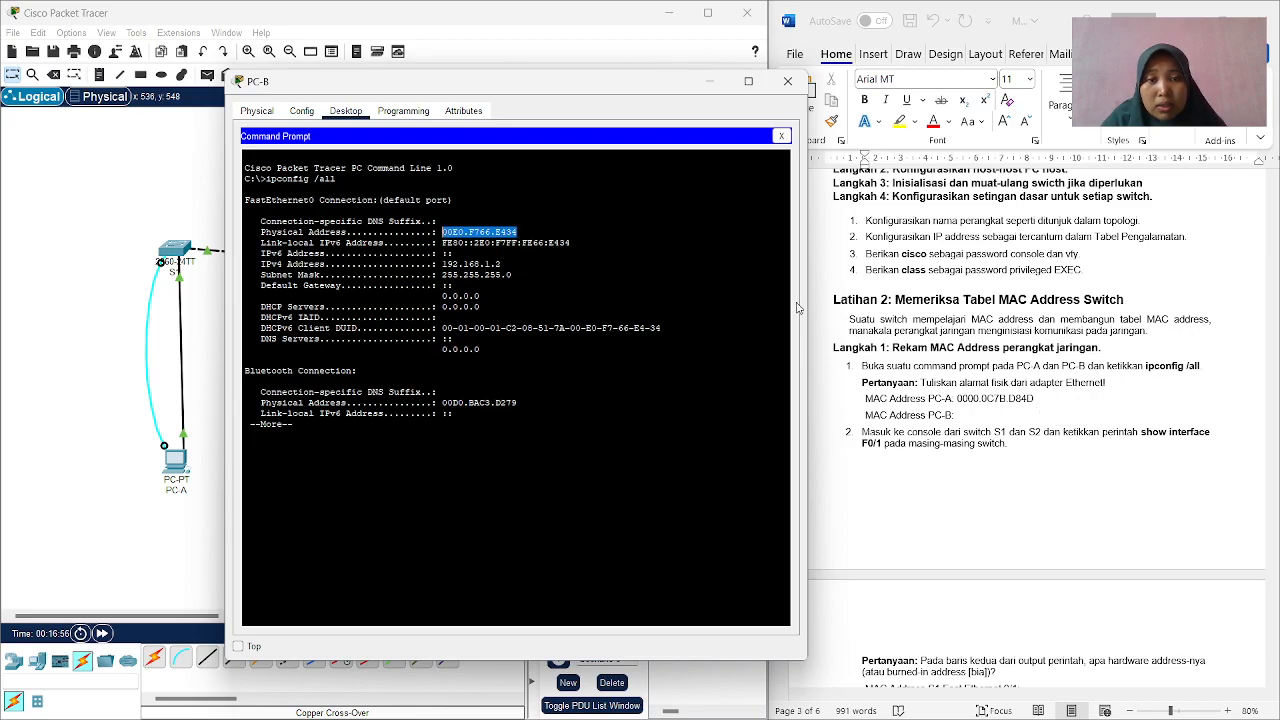
{"action": "left_click", "coordinate": [965, 417]}
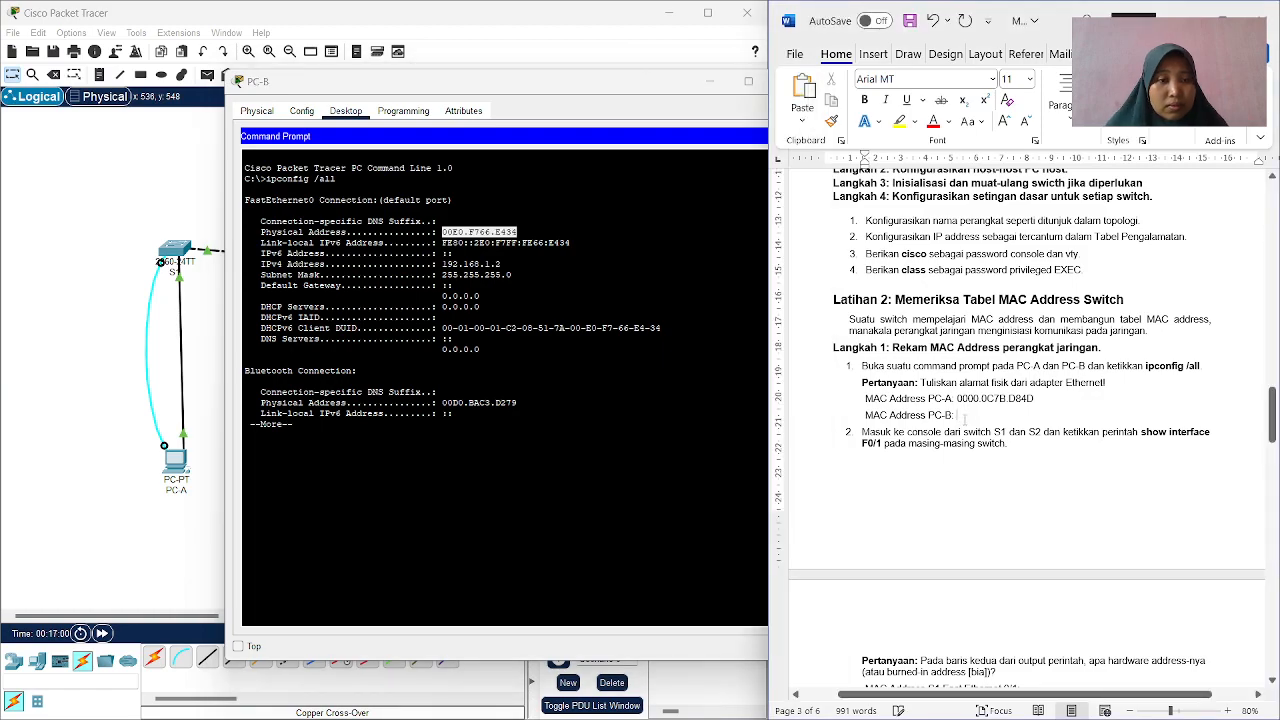
{"action": "right_click", "coordinate": [967, 415]}
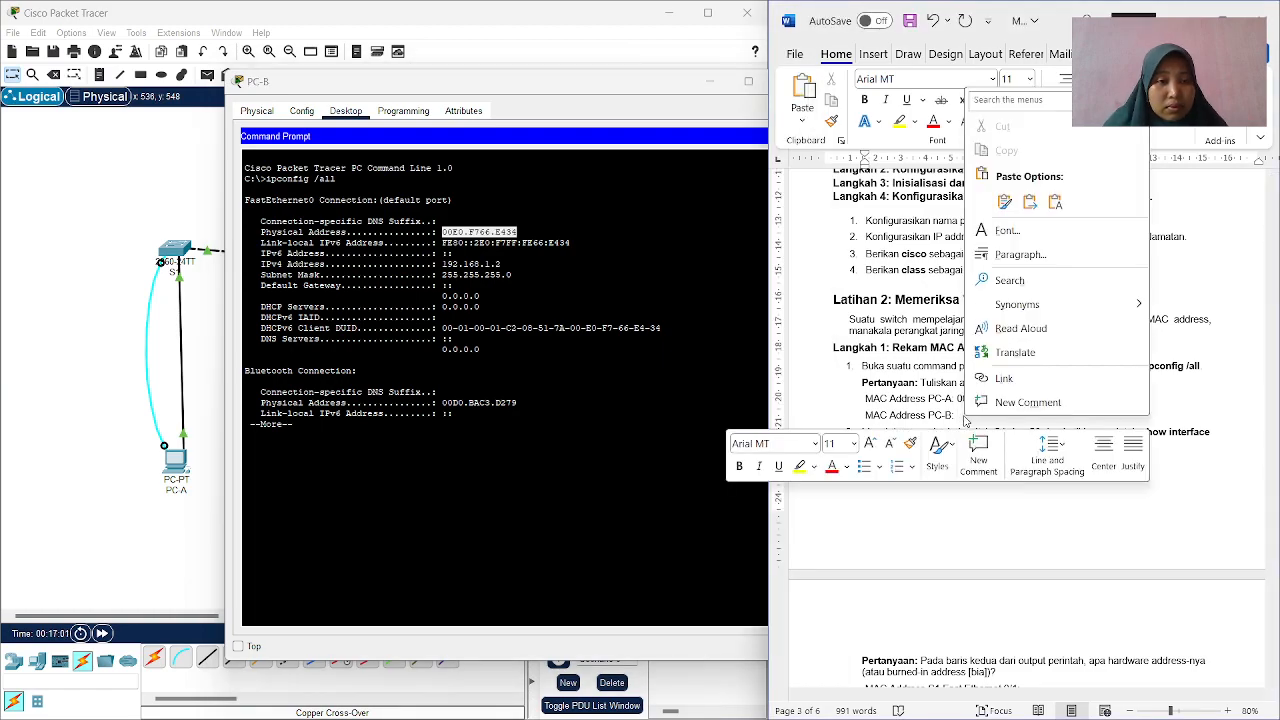
{"action": "left_click", "coordinate": [1045, 204]}
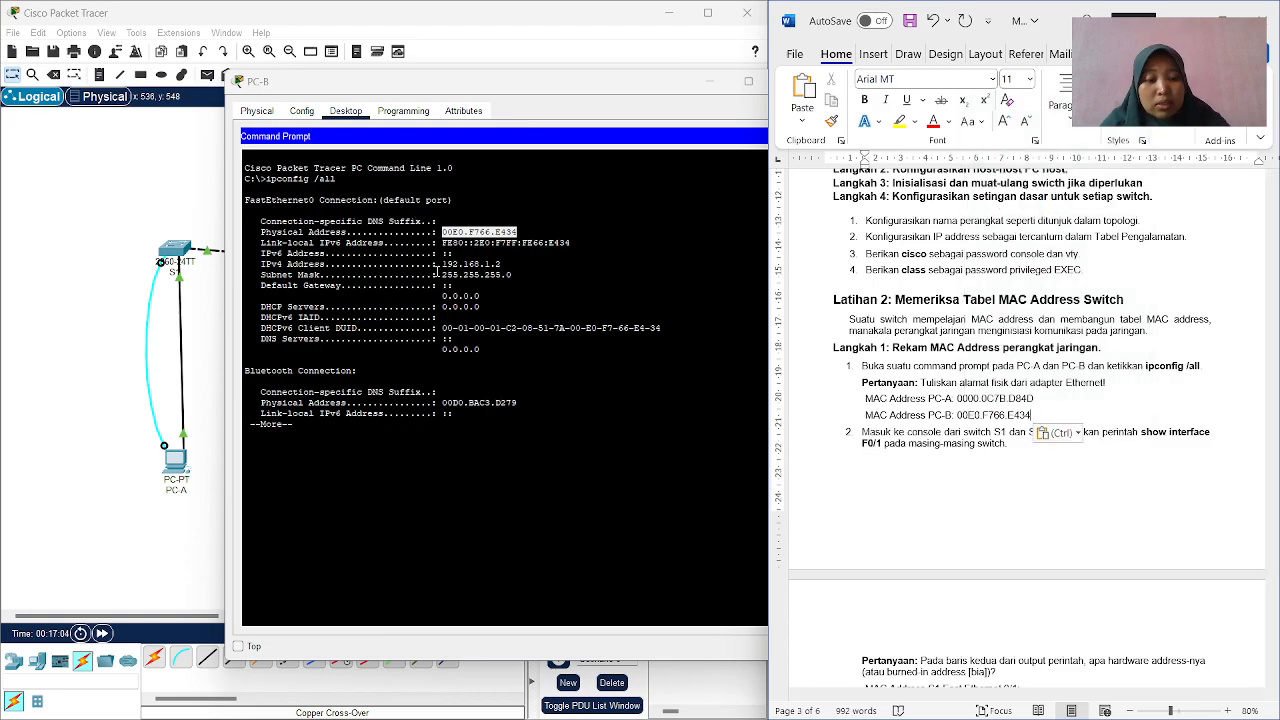
Capture a screen snip of PC-B's Command Prompt window with the ipconfig /all output, and minimize the PC-B window.
{"action": "left_click", "coordinate": [464, 482]}
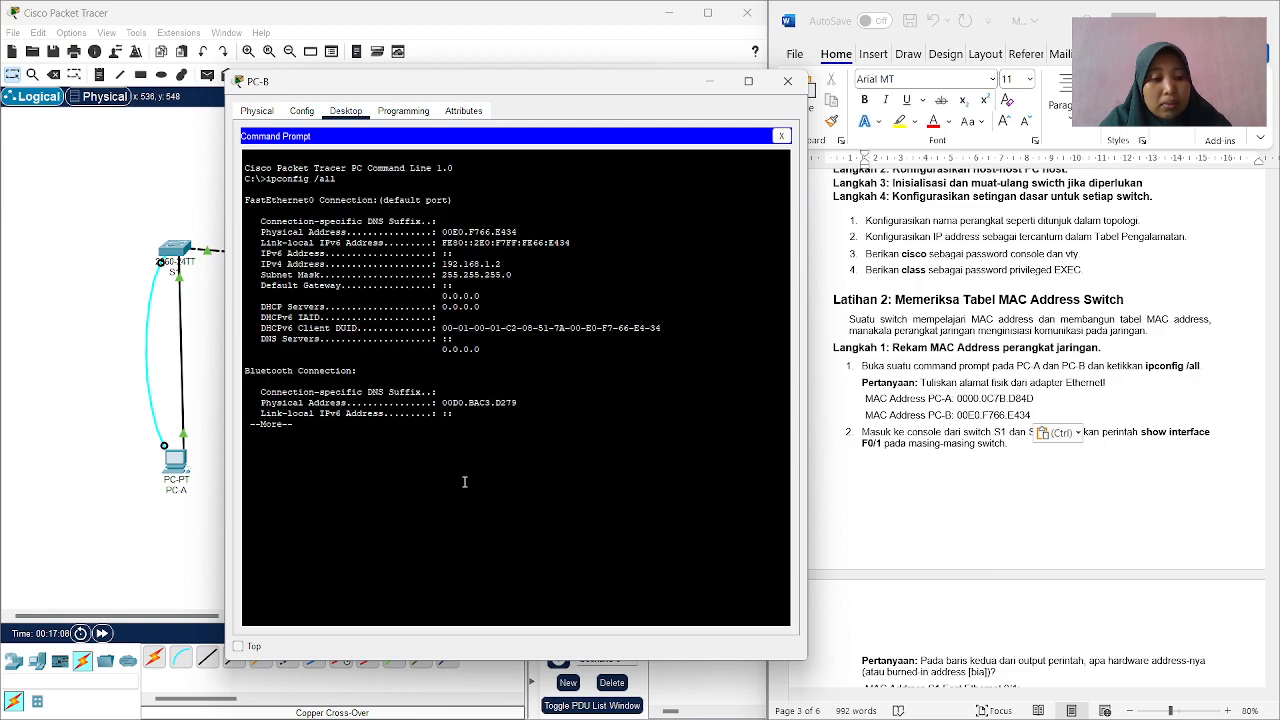
{"action": "key", "text": "super+shift+s"}
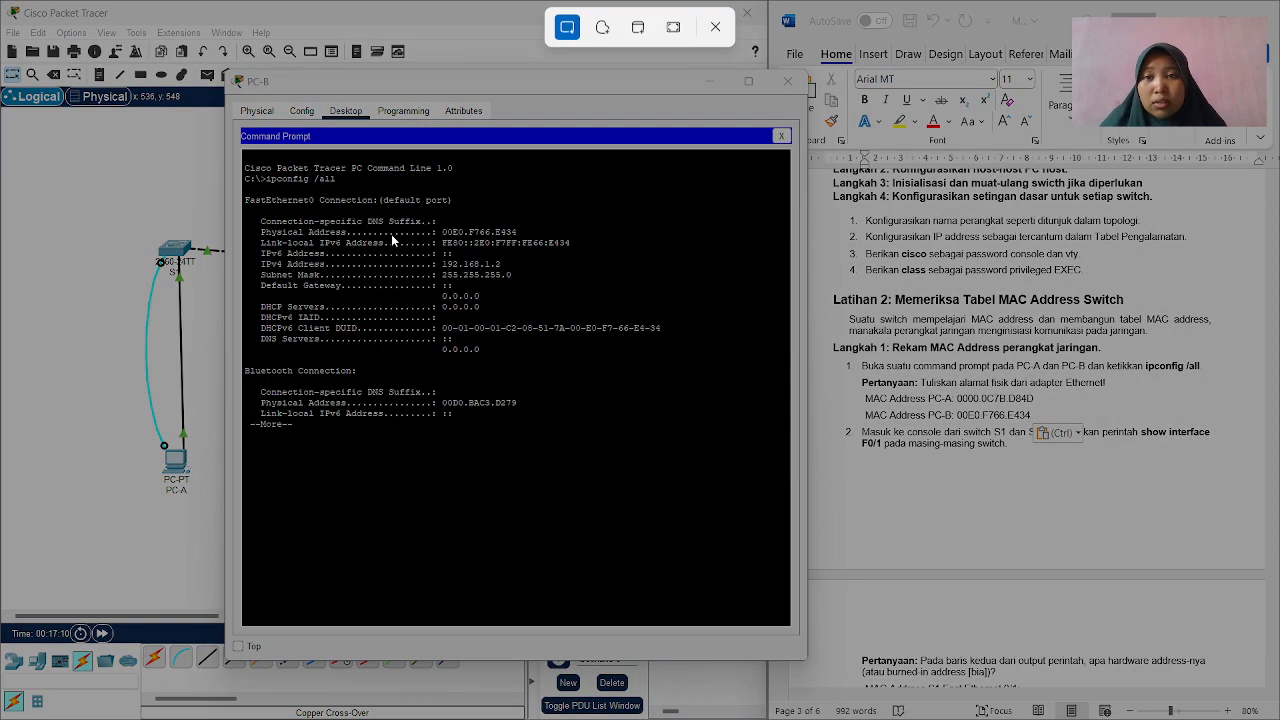
{"action": "left_click_drag", "start_coordinate": [198, 60], "coordinate": [753, 524]}
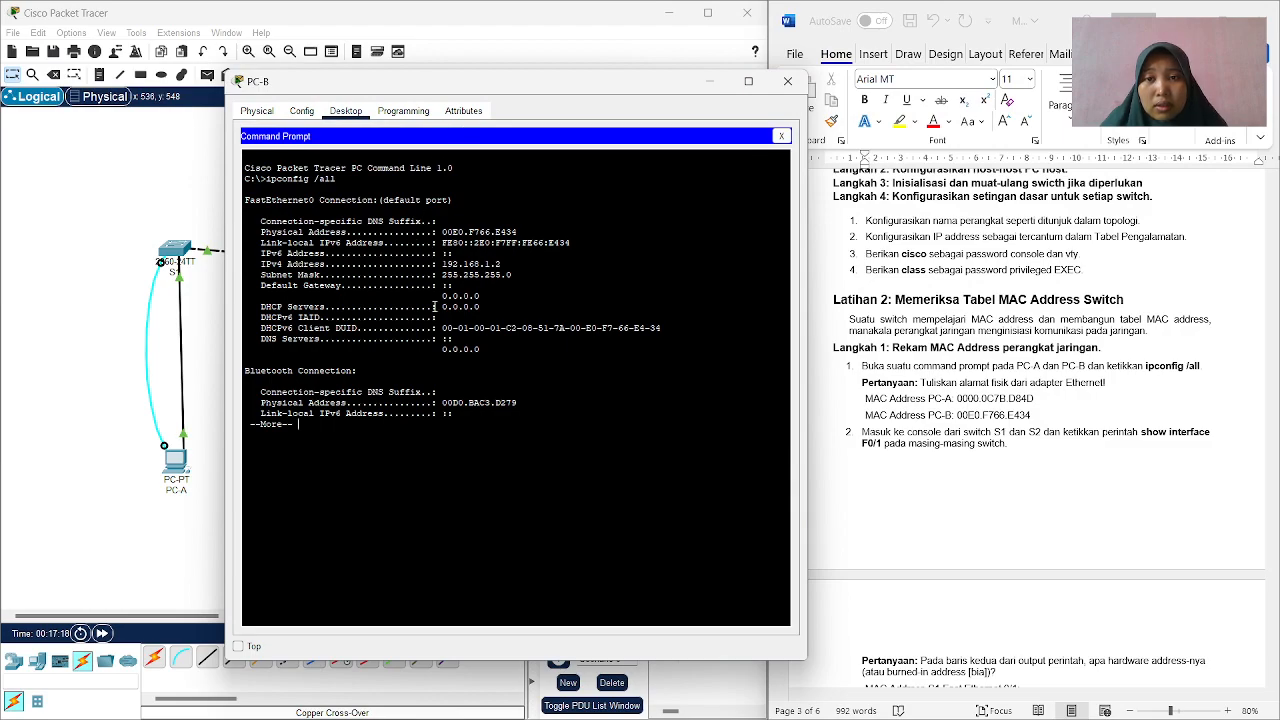
{"action": "left_click", "coordinate": [710, 81]}
Restore the PC-A window, capture a screen snip of its ipconfig /all output, and minimize it again.
{"action": "mouse_move", "coordinate": [780, 716]}
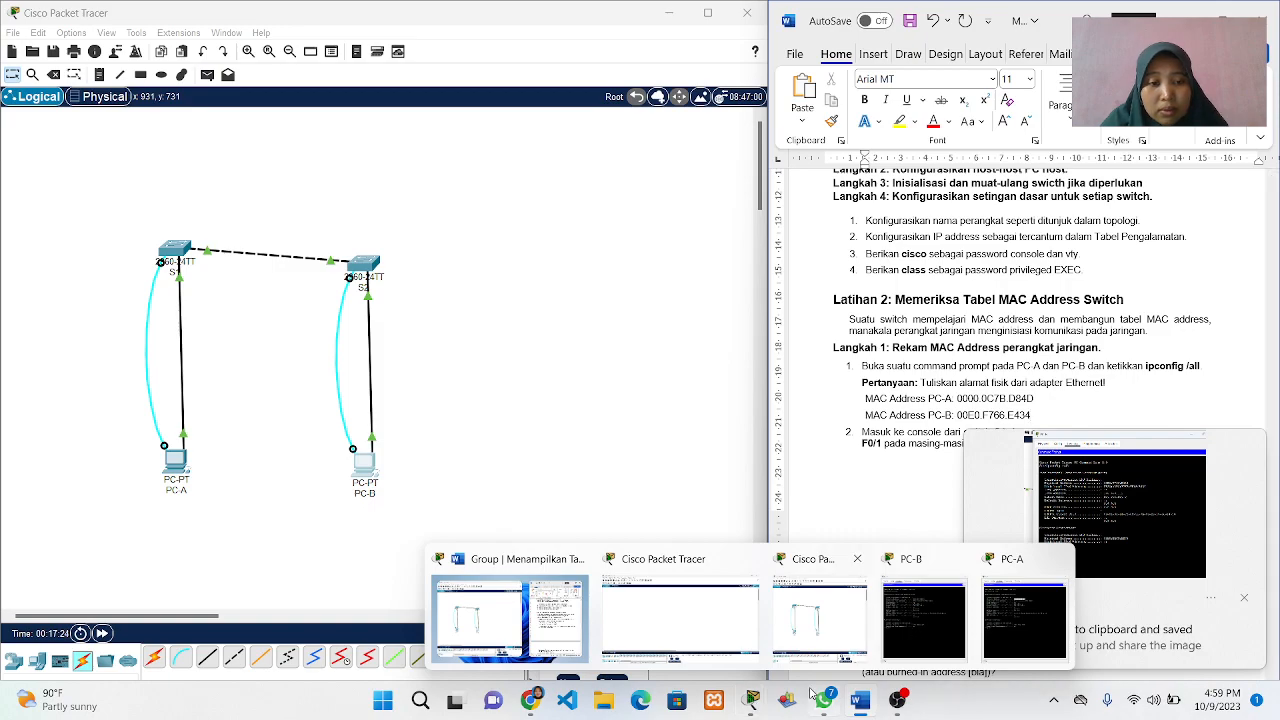
{"action": "left_click", "coordinate": [1042, 628]}
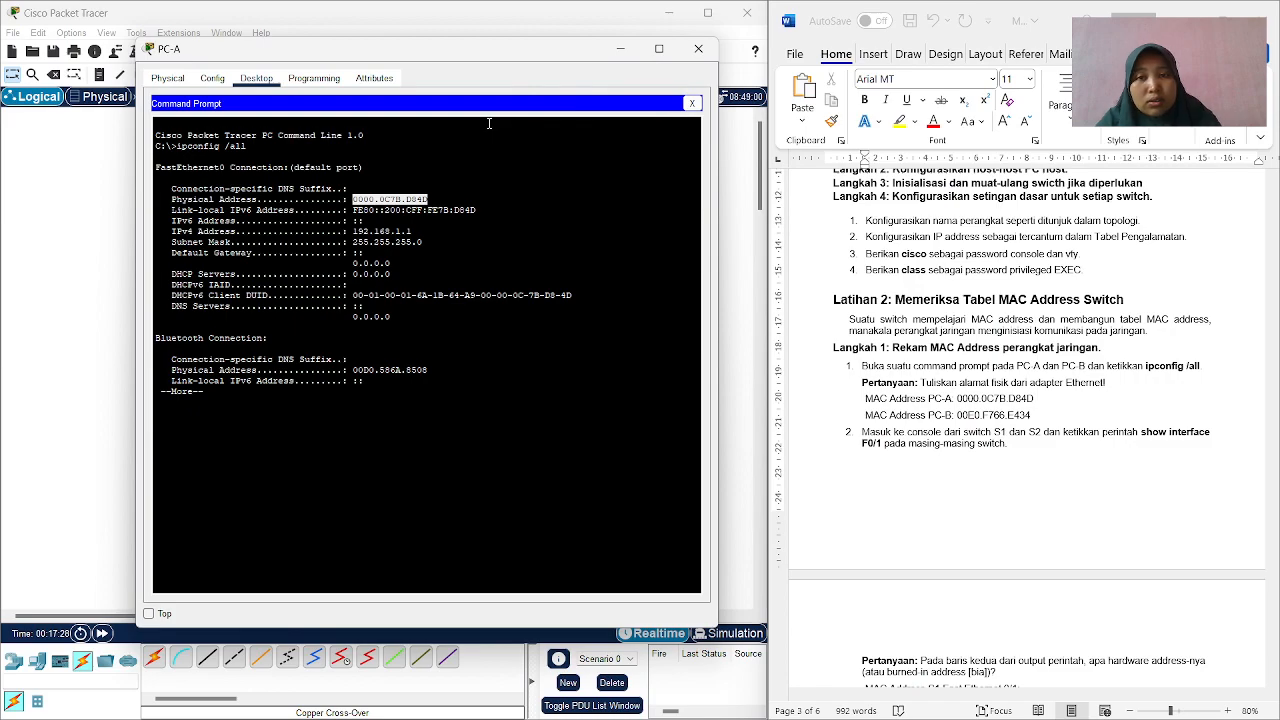
{"action": "key", "text": "super+shift+s"}
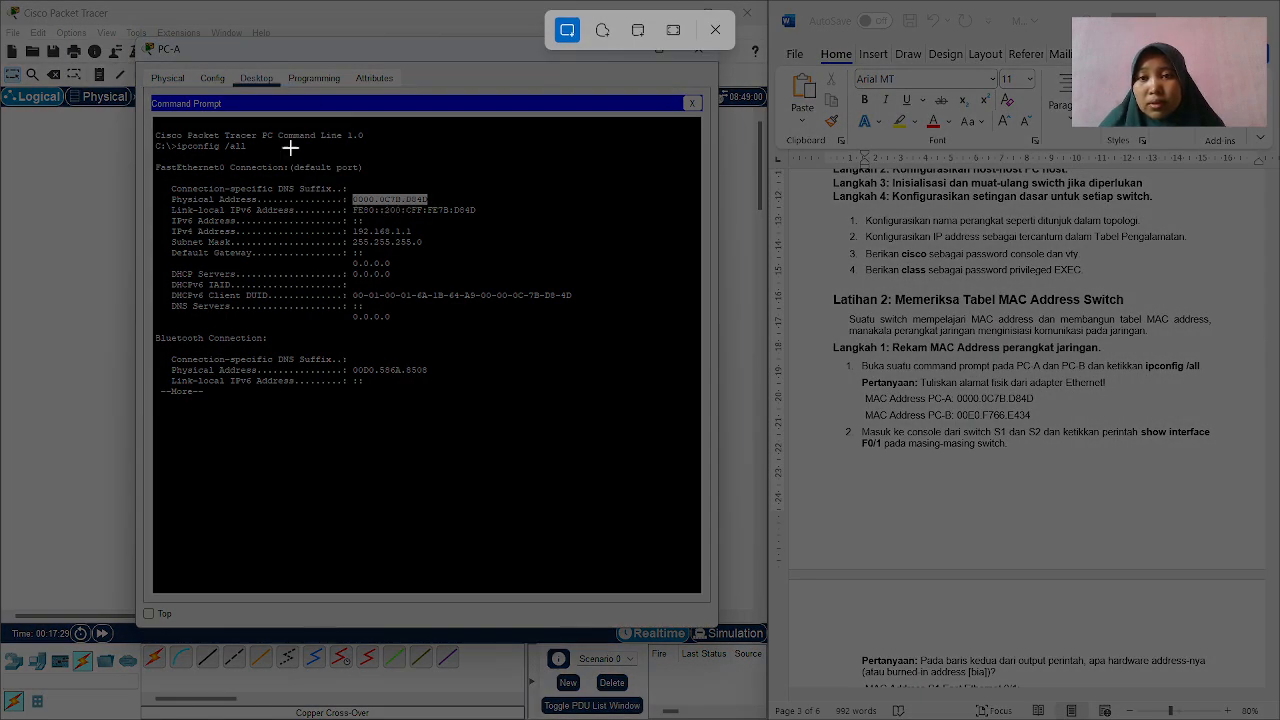
{"action": "left_click_drag", "start_coordinate": [119, 40], "coordinate": [743, 548]}
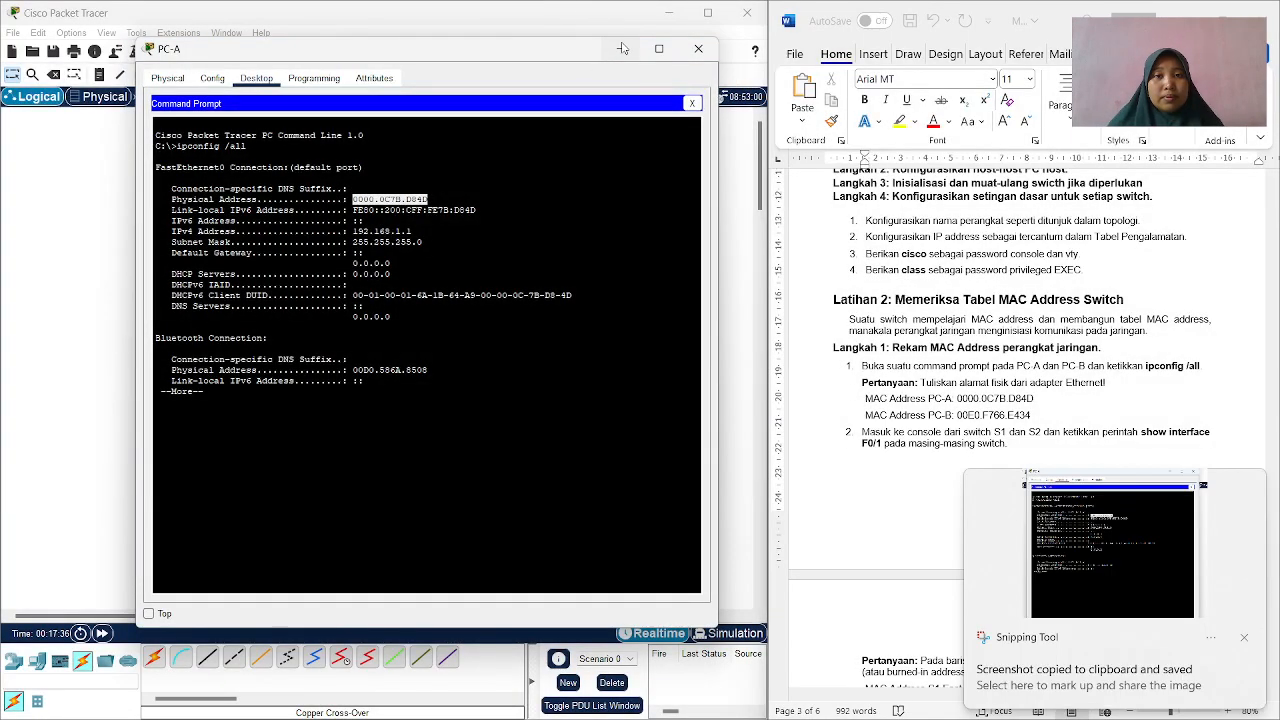
{"action": "left_click", "coordinate": [622, 48]}
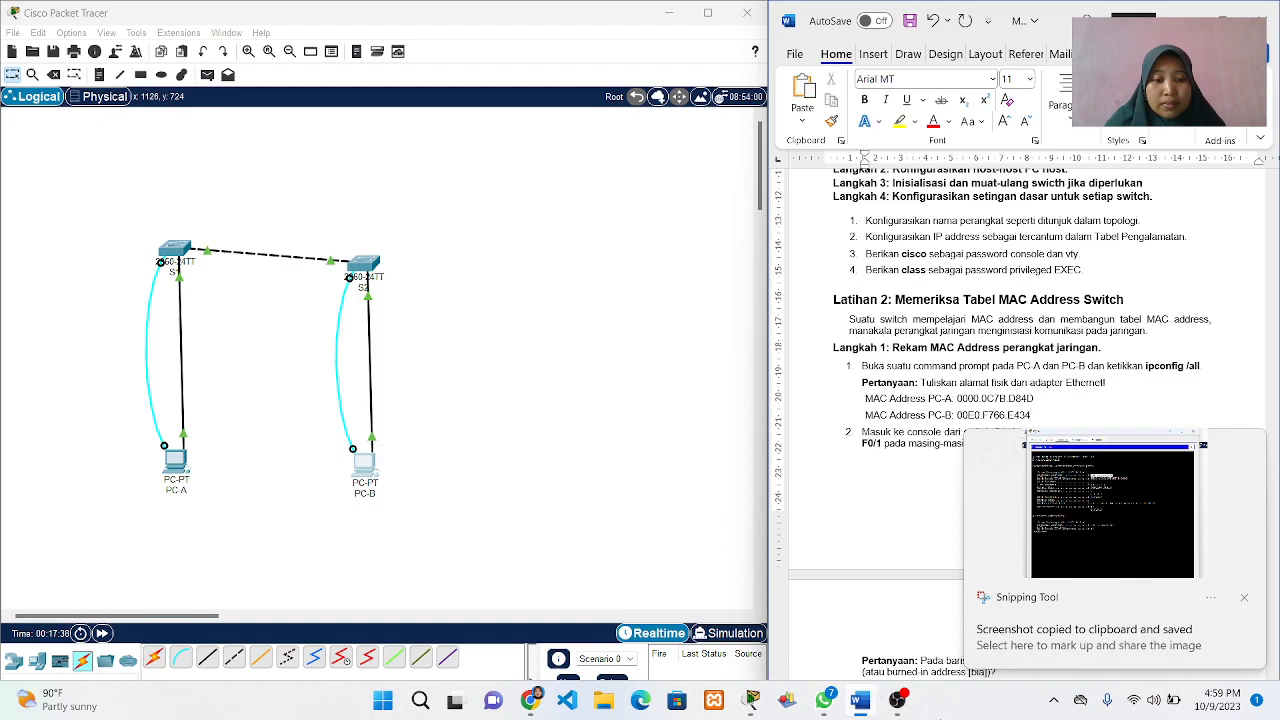
Following item 2 of the worksheet's Langkah 1, replace PC-A's Command Prompt with a Terminal session to S1 using the default port settings.
{"action": "mouse_move", "coordinate": [755, 710]}
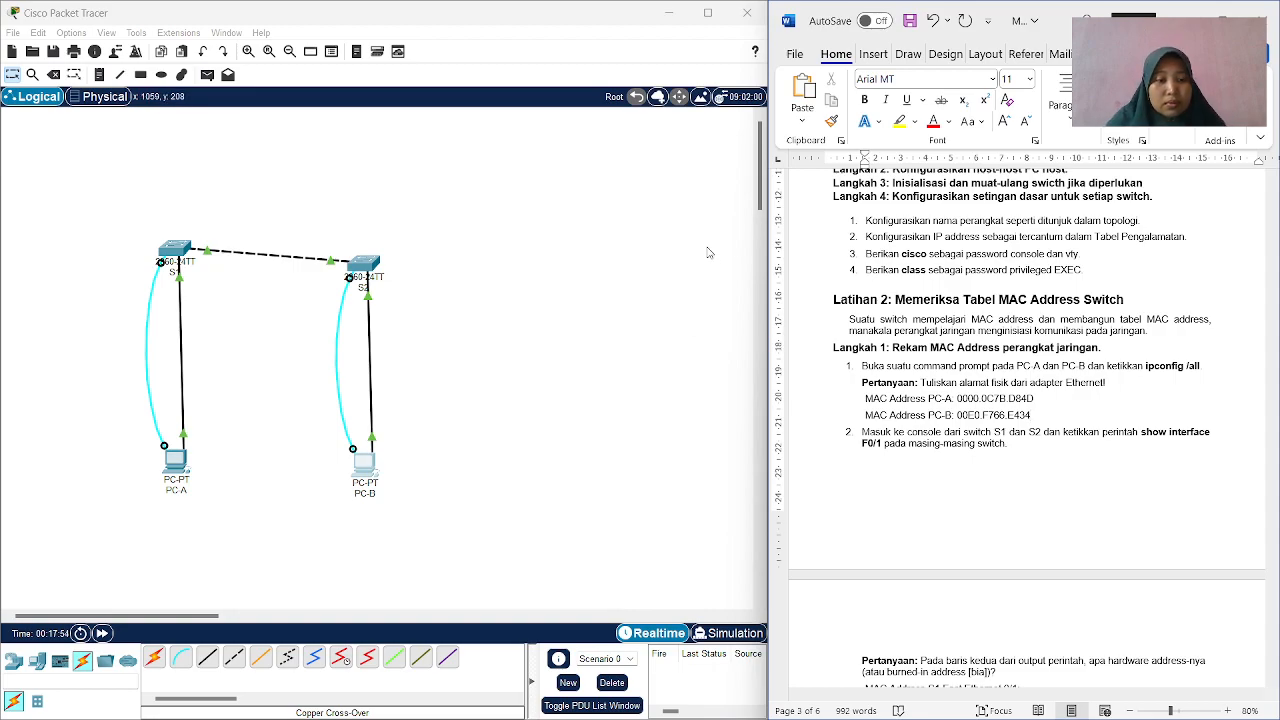
{"action": "scroll", "coordinate": [1038, 381], "scroll_direction": "down", "scroll_amount": 1}
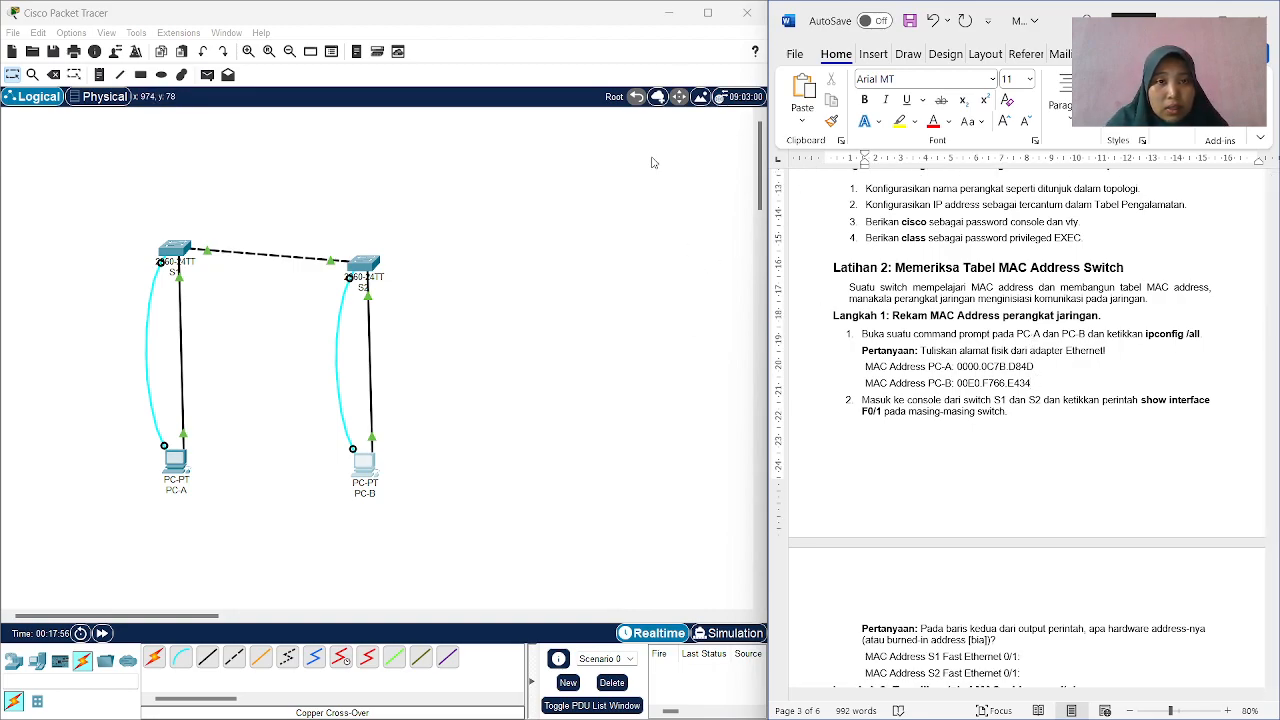
{"action": "scroll", "coordinate": [1047, 333], "scroll_direction": "down", "scroll_amount": 1}
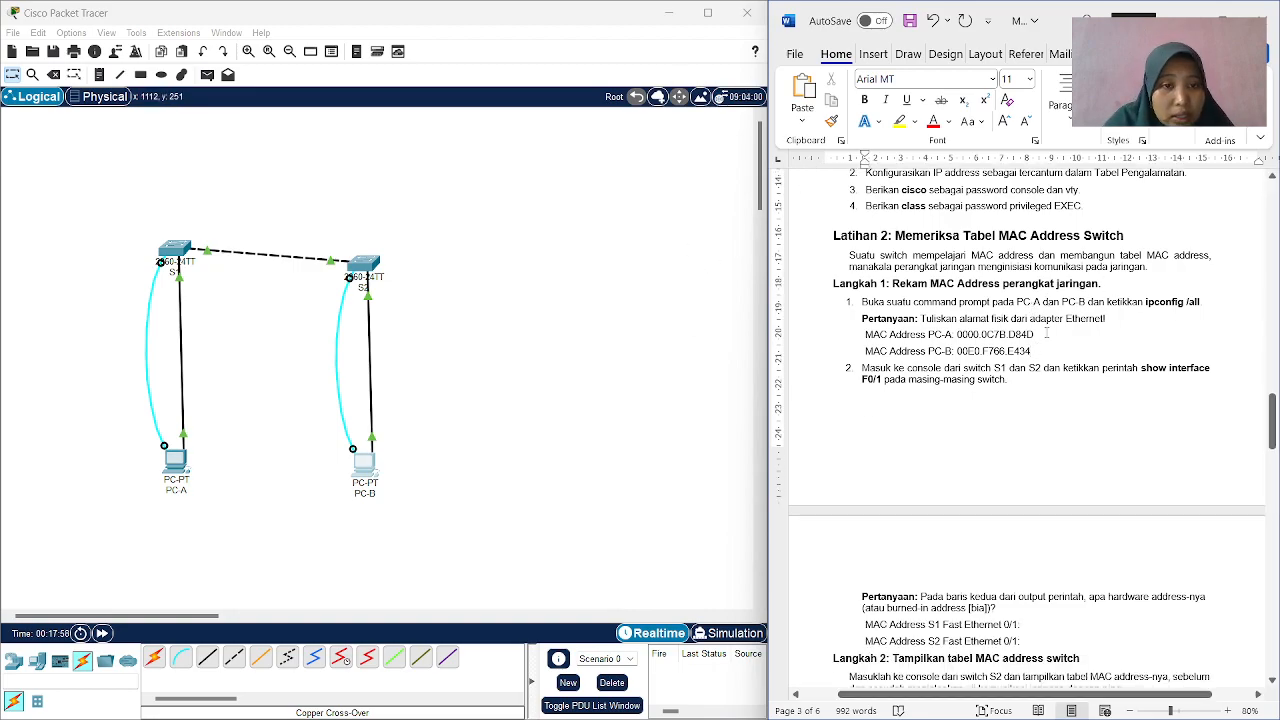
{"action": "scroll", "coordinate": [1047, 333], "scroll_direction": "down", "scroll_amount": 2}
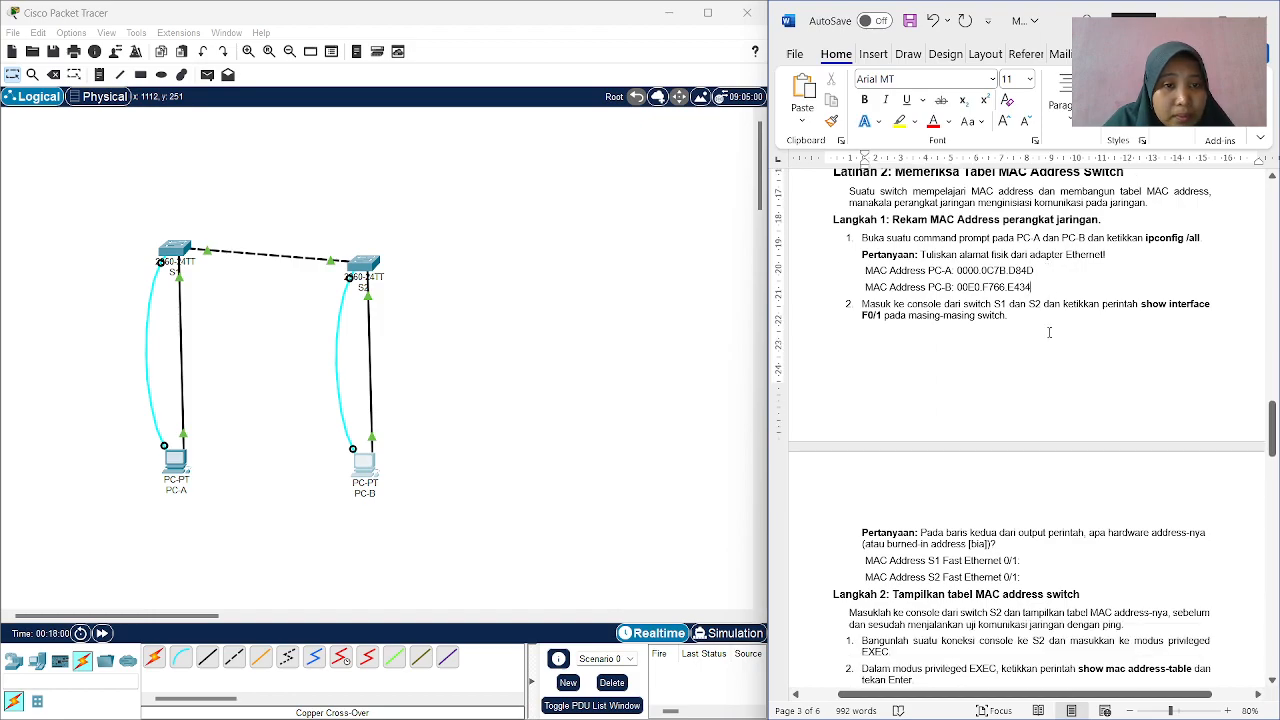
{"action": "scroll", "coordinate": [1049, 332], "scroll_direction": "down", "scroll_amount": 1}
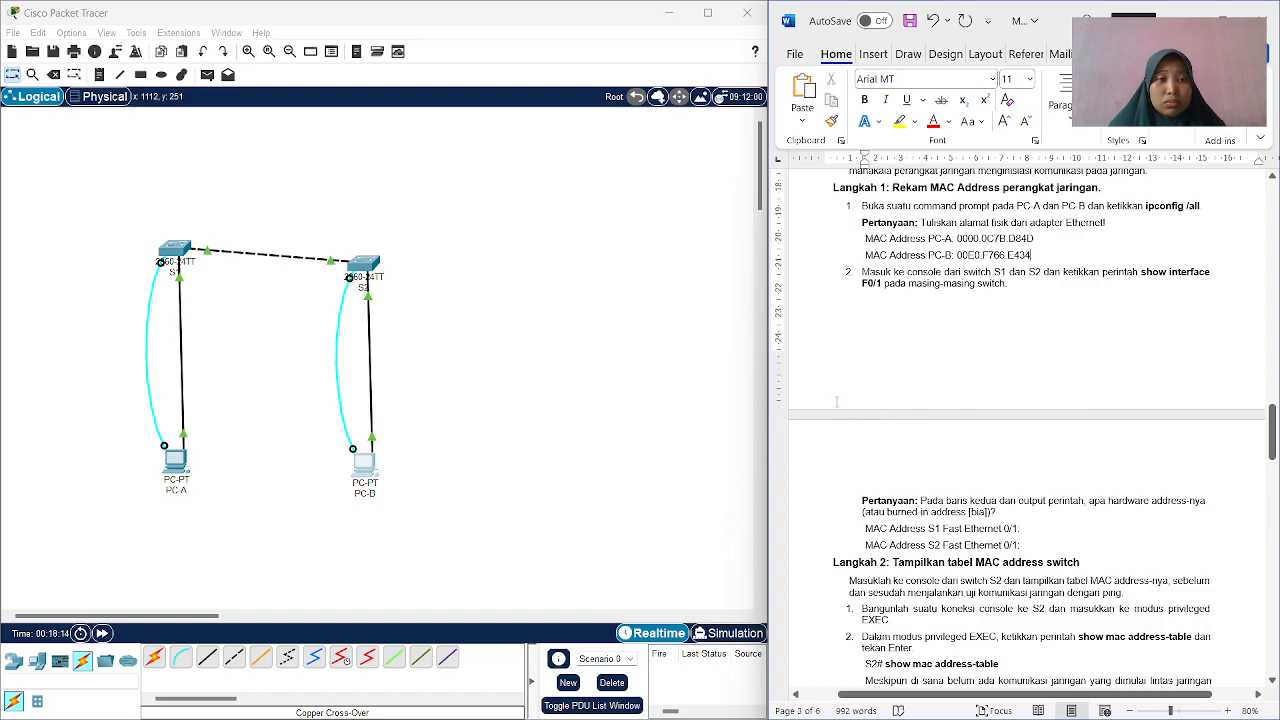
{"action": "left_click", "coordinate": [178, 496]}
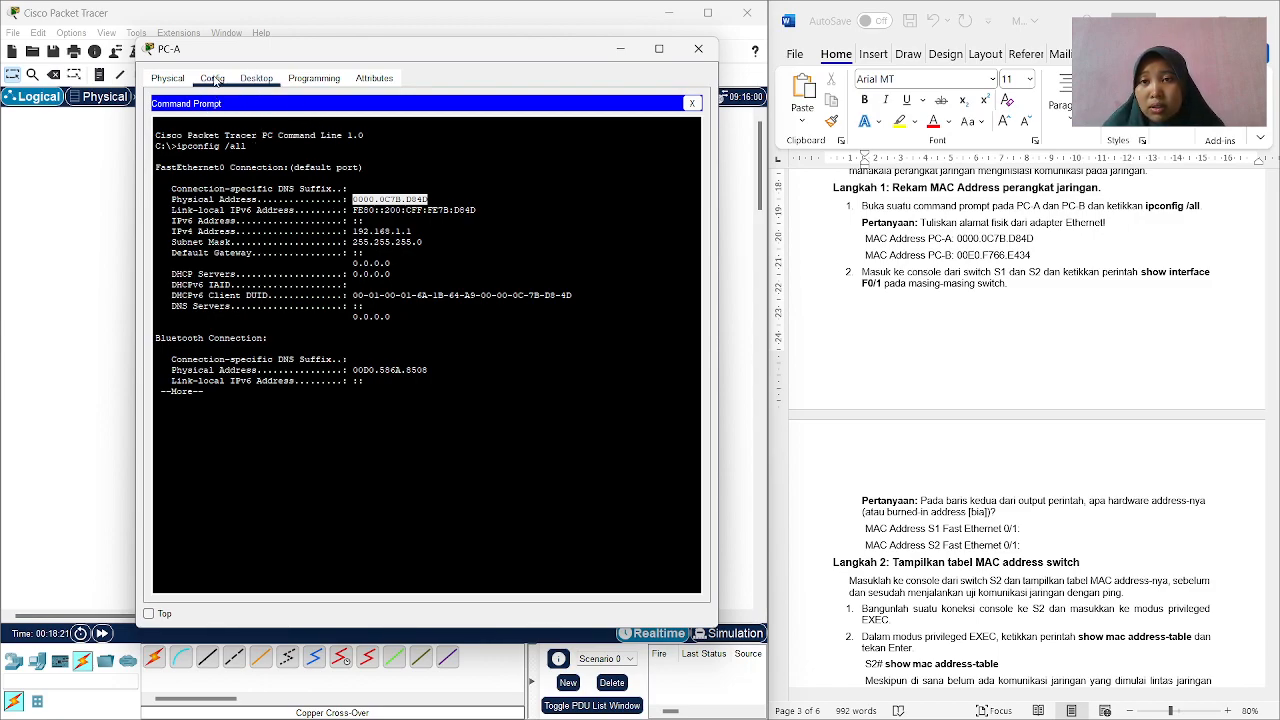
{"action": "left_click", "coordinate": [690, 103]}
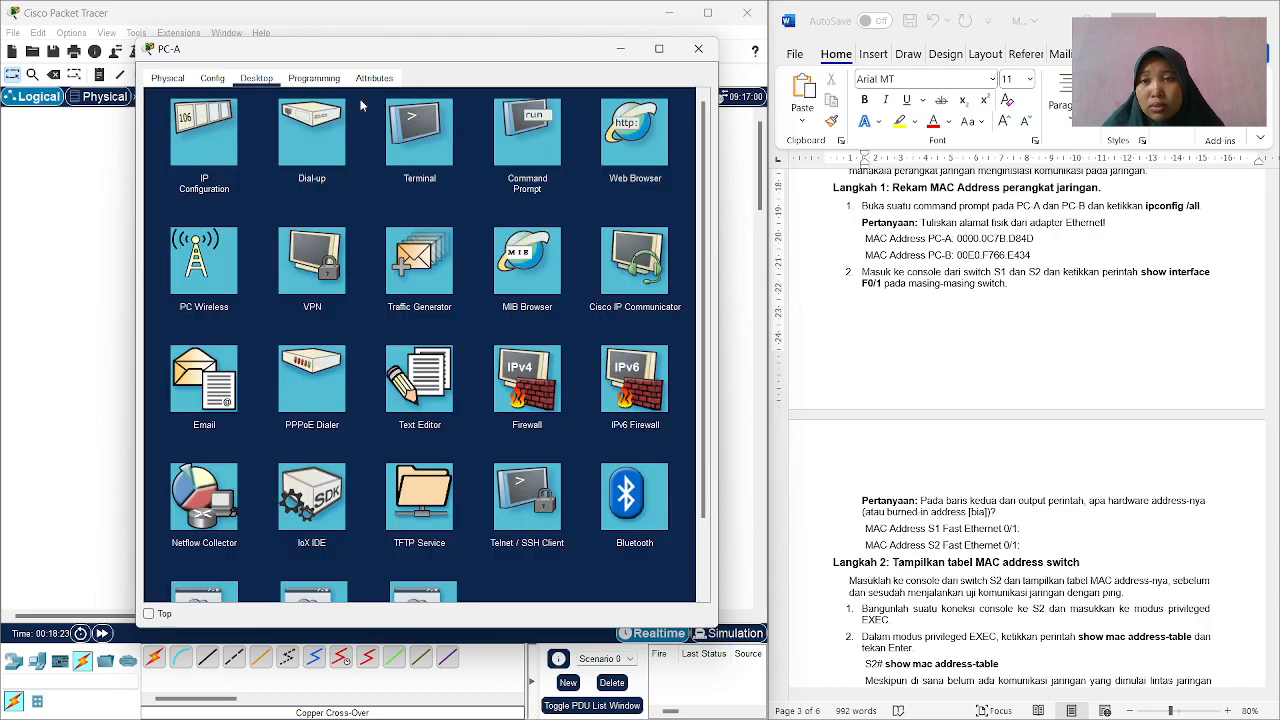
{"action": "left_click", "coordinate": [434, 133]}
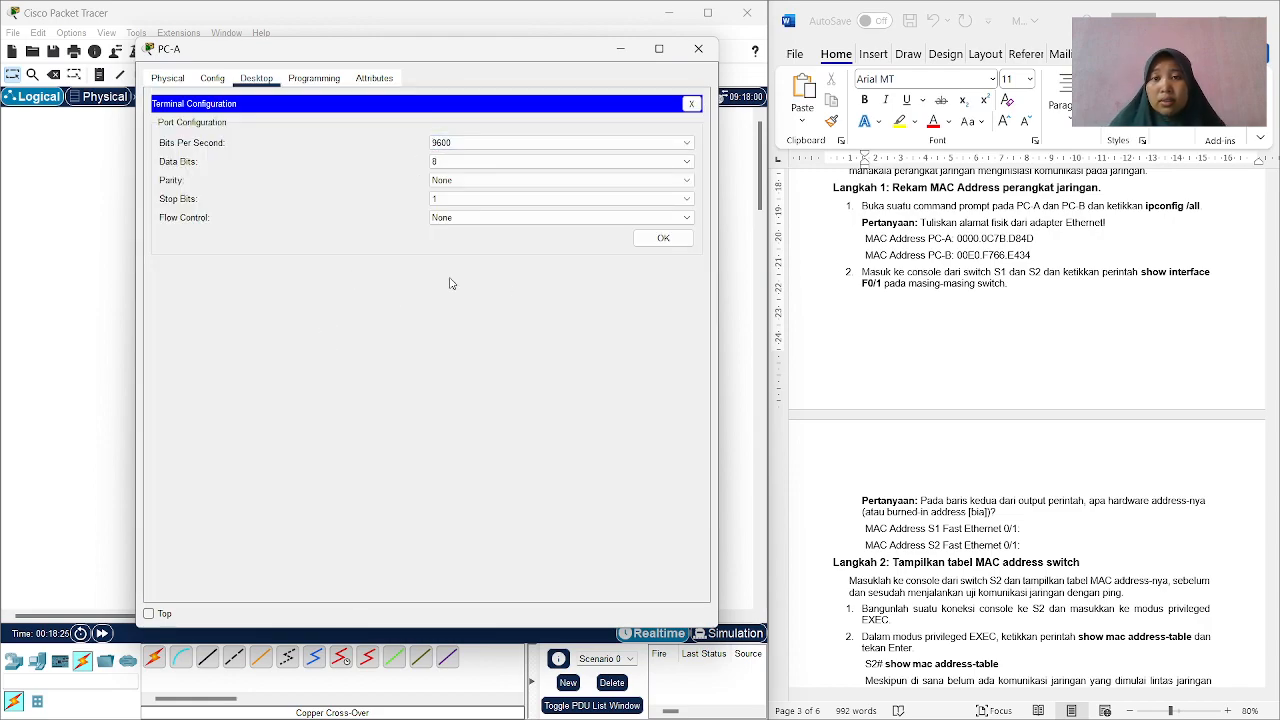
{"action": "left_click", "coordinate": [662, 238]}
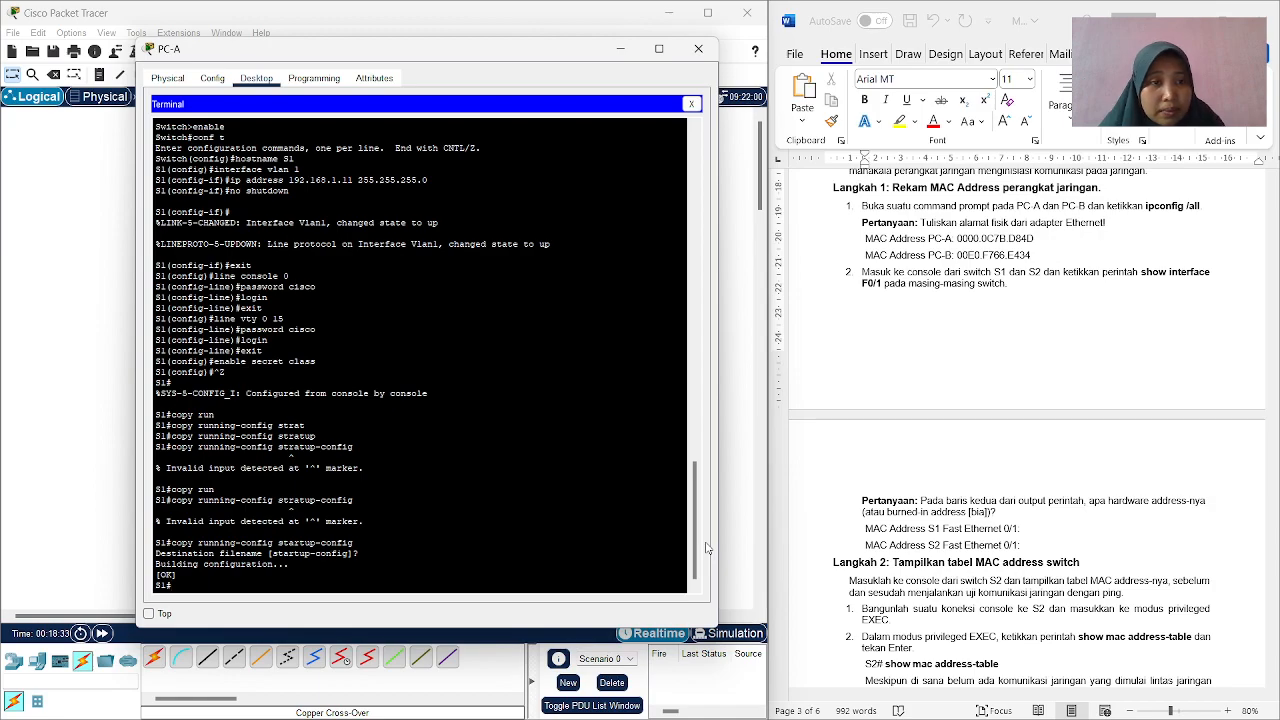
Run show interface f0/1 on S1 from privileged EXEC mode.
{"action": "type", "text": "sho"}
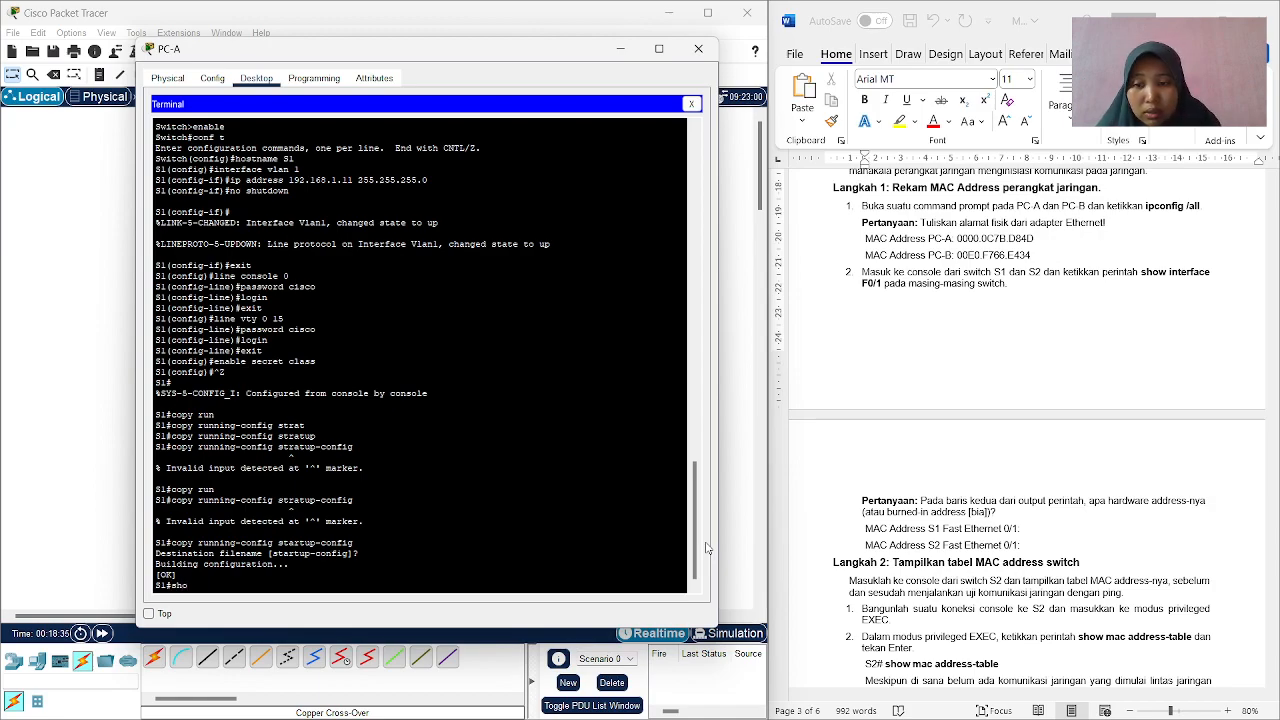
{"action": "type", "text": "w interface"}
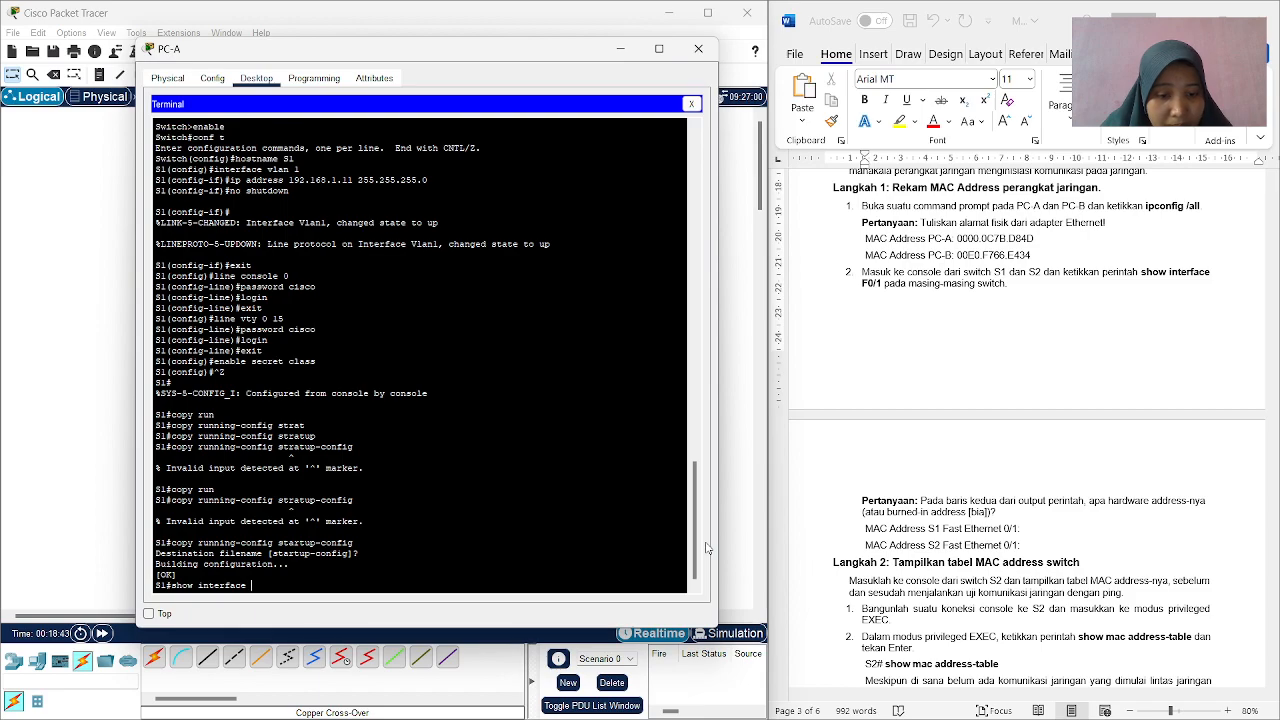
{"action": "type", "text": "0/1"}
{"action": "key", "text": "Return"}
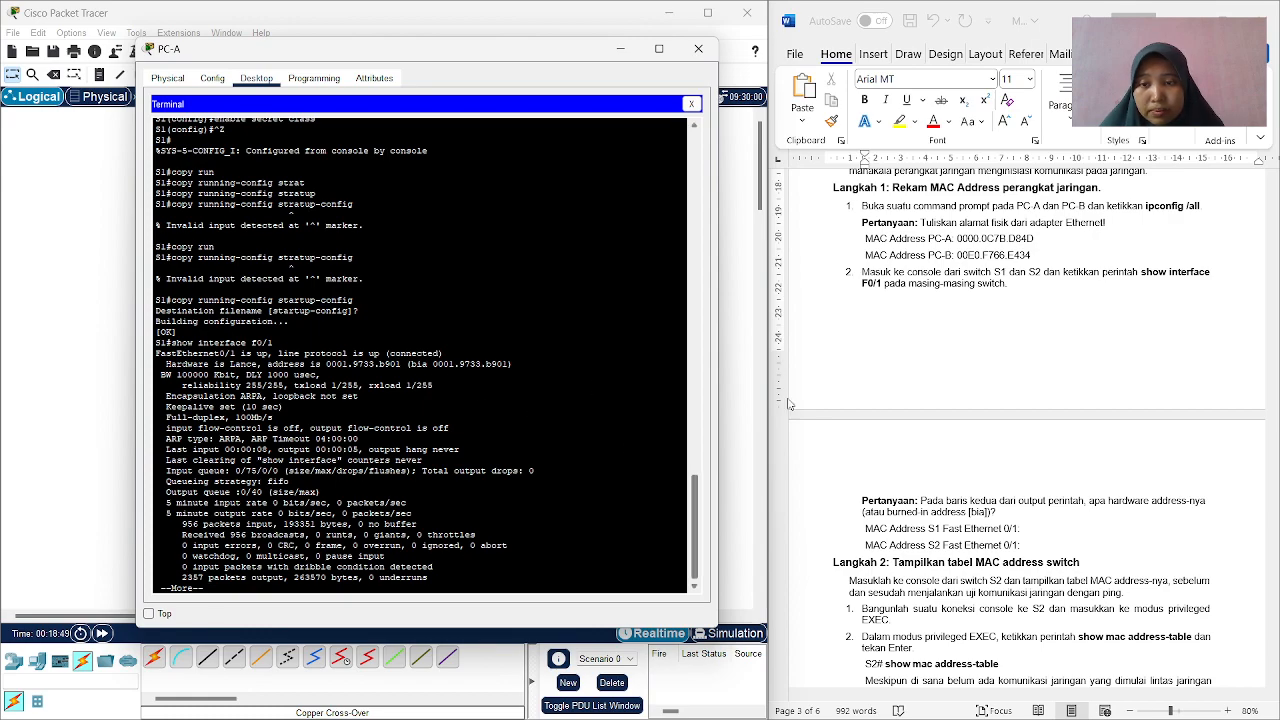
Copy S1's FastEthernet0/1 hardware address 0001.9733.b901 into the worksheet after "MAC Address S1 Fast Ethernet 0/1:" as text only.
{"action": "scroll", "coordinate": [903, 371], "scroll_direction": "down", "scroll_amount": 3}
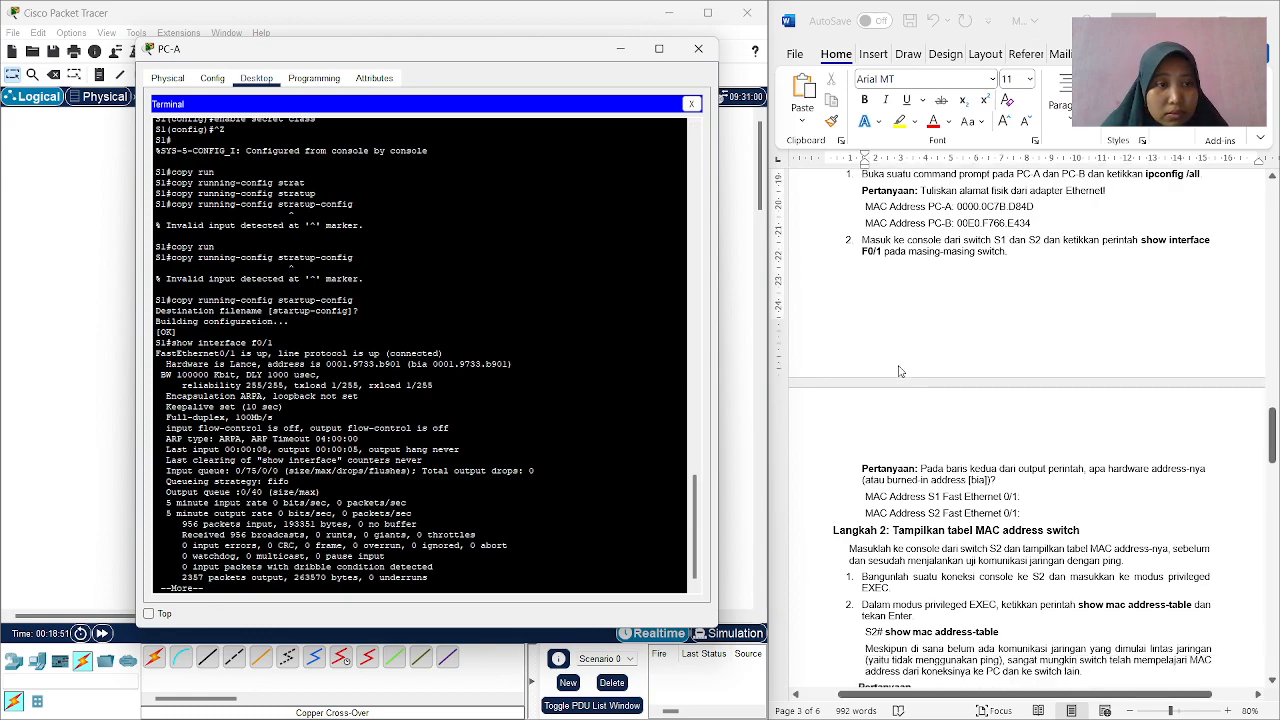
{"action": "scroll", "coordinate": [903, 371], "scroll_direction": "down", "scroll_amount": 1}
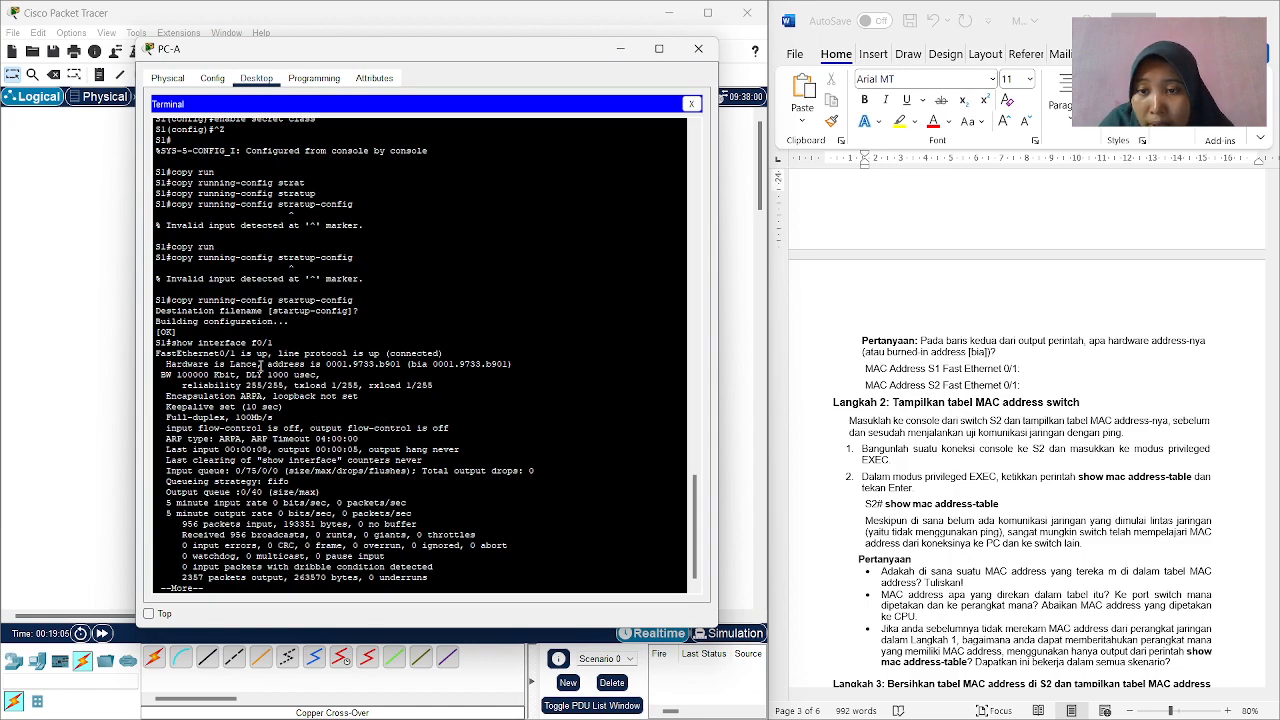
{"action": "left_click_drag", "start_coordinate": [326, 366], "coordinate": [406, 368]}
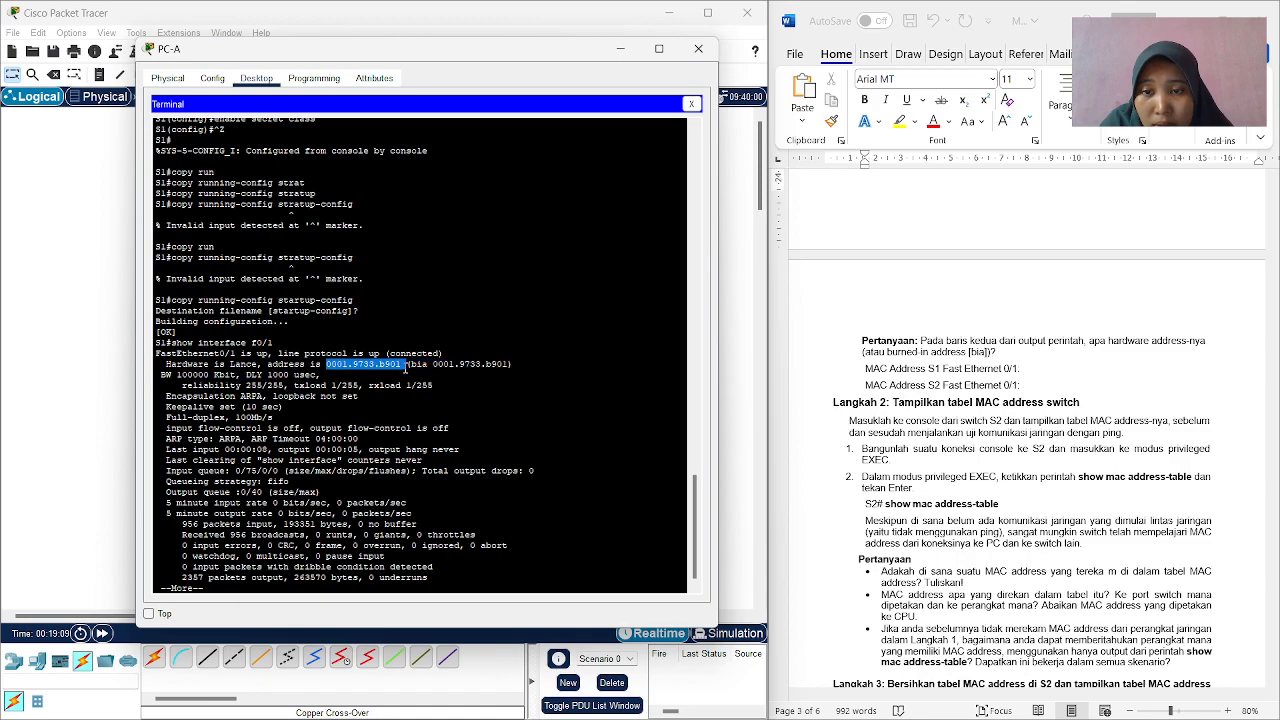
{"action": "right_click", "coordinate": [394, 367]}
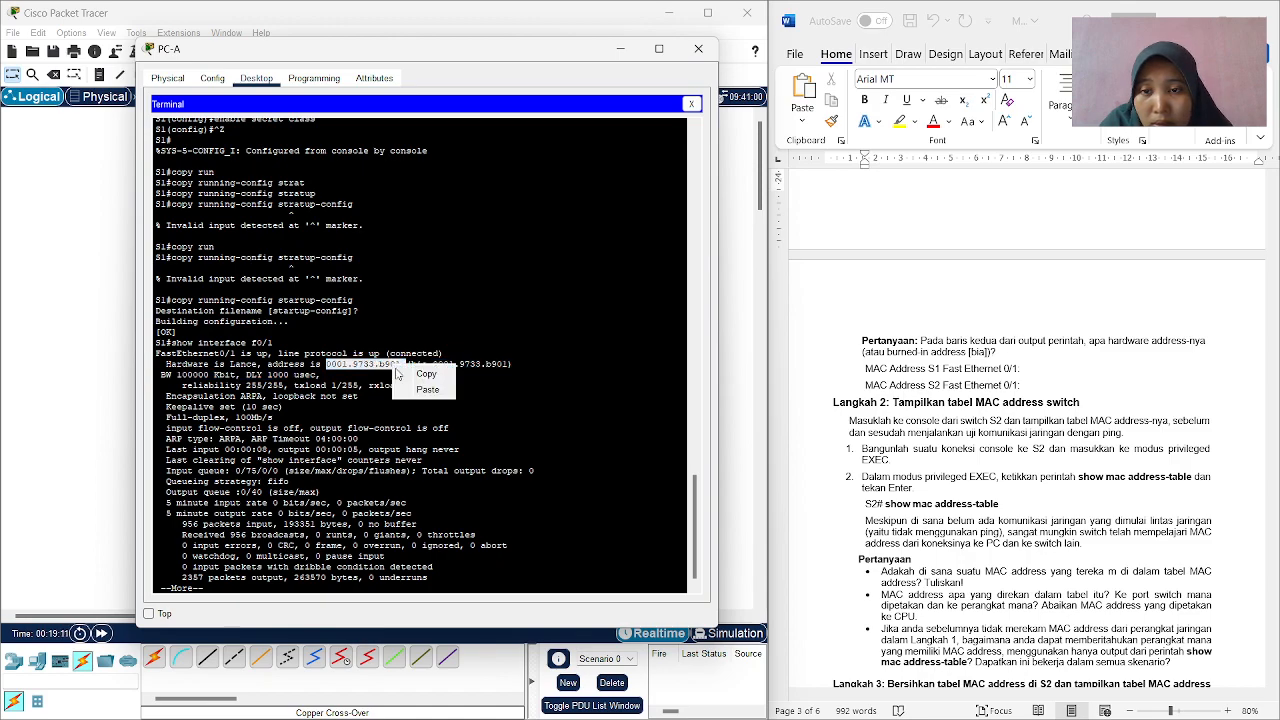
{"action": "left_click", "coordinate": [424, 374]}
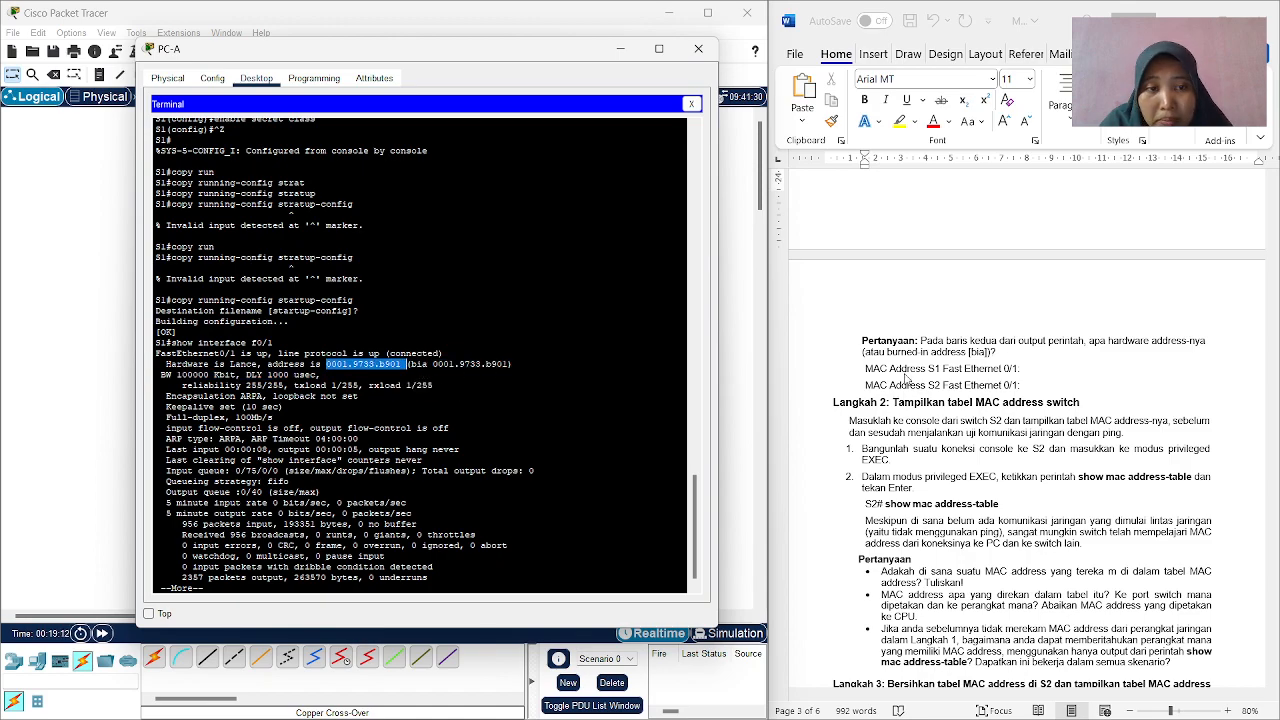
{"action": "left_click", "coordinate": [1024, 369]}
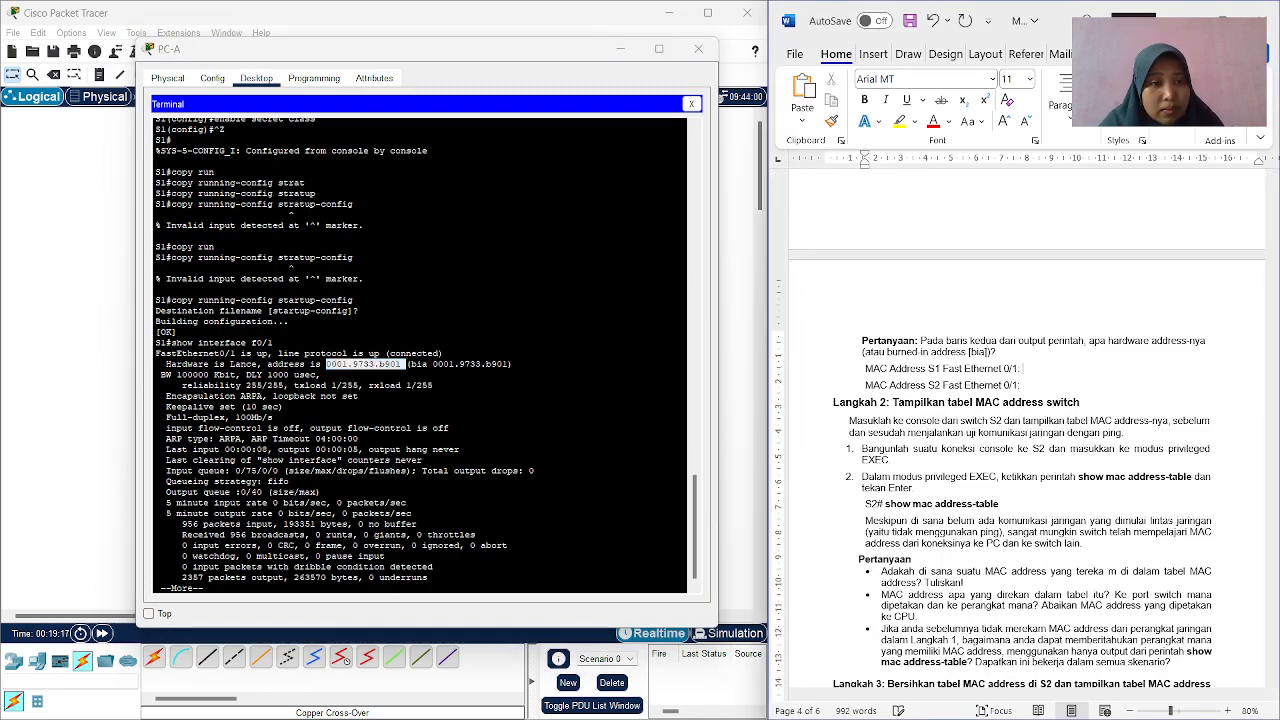
{"action": "right_click", "coordinate": [1033, 369]}
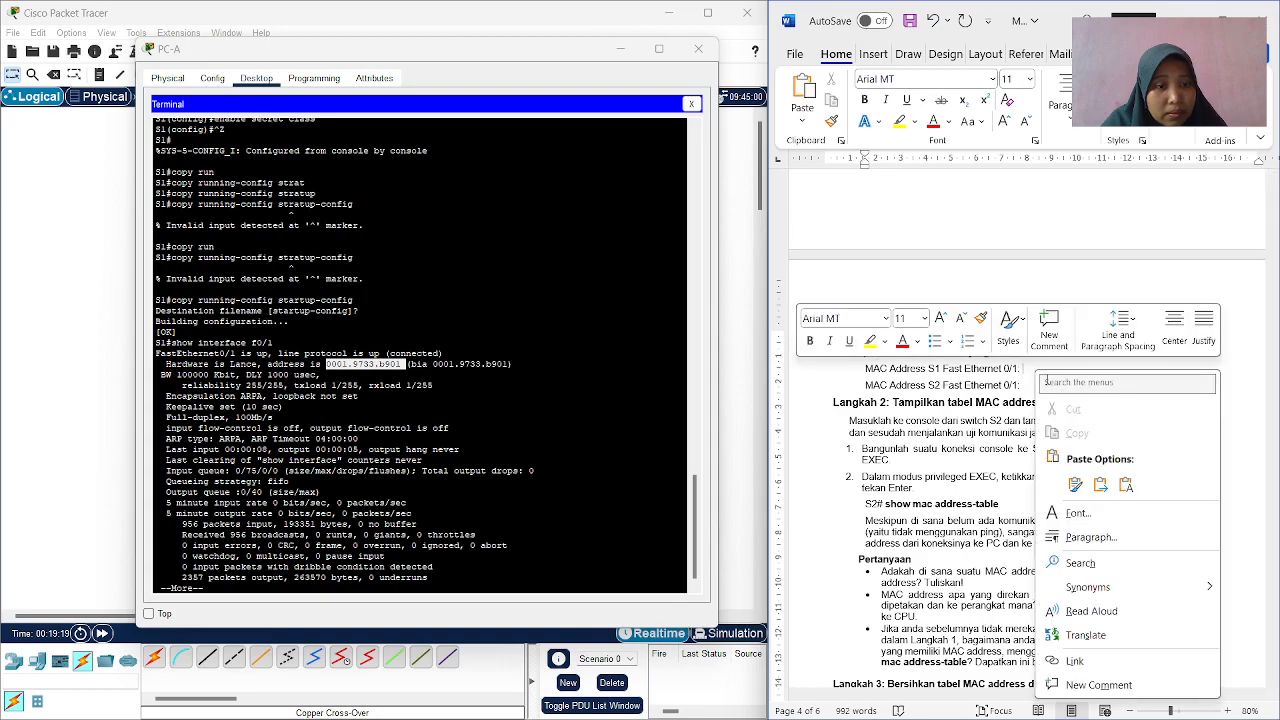
{"action": "left_click", "coordinate": [1126, 484]}
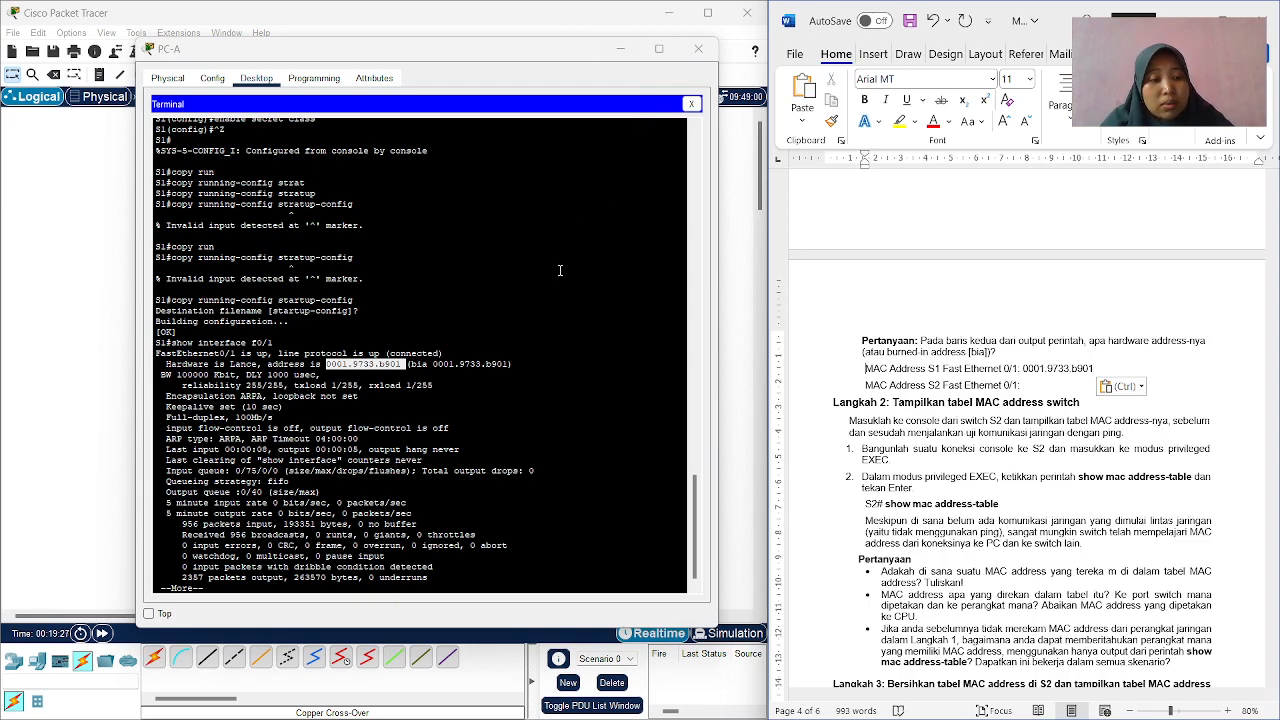
Capture a screen snip of the PC-A terminal window with S1's show interface f0/1 output, and minimize PC-A.
{"action": "key", "text": "super+shift+s"}
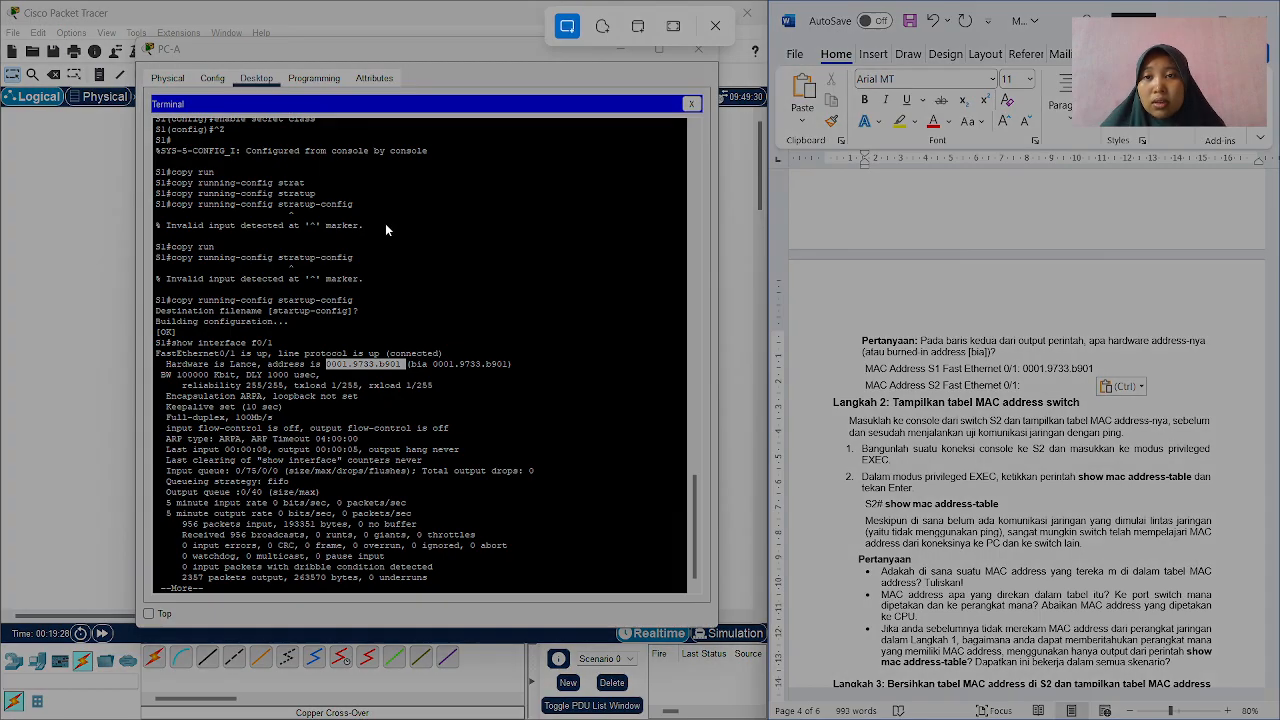
{"action": "left_click_drag", "start_coordinate": [123, 57], "coordinate": [656, 642]}
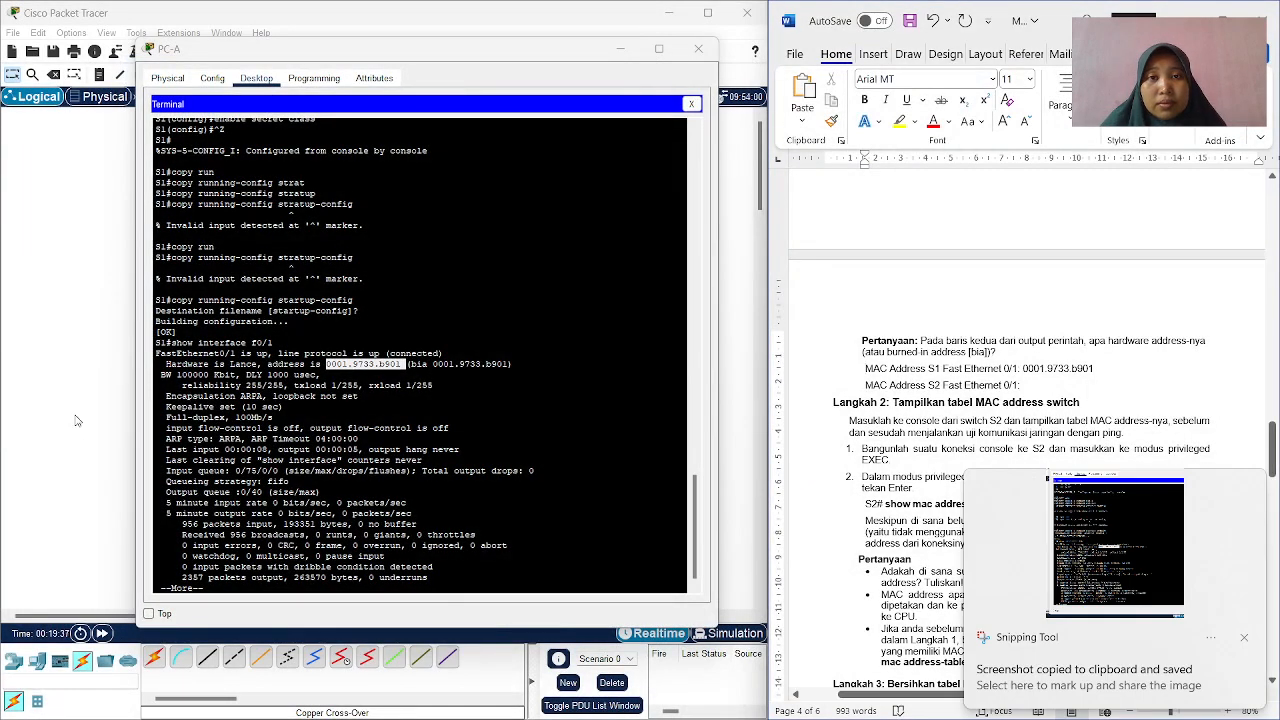
{"action": "left_click", "coordinate": [620, 48]}
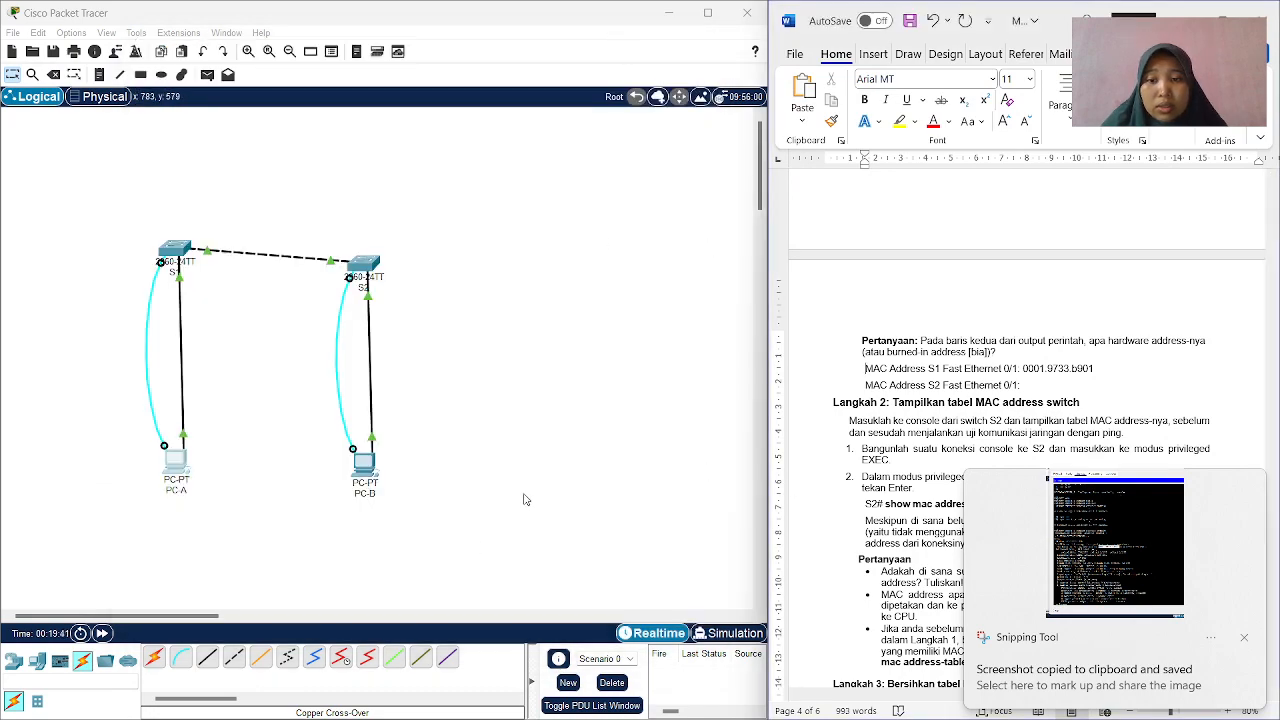
On PC-B, replace the Command Prompt with a Terminal session to S2 using the default port settings.
{"action": "left_click", "coordinate": [361, 487]}
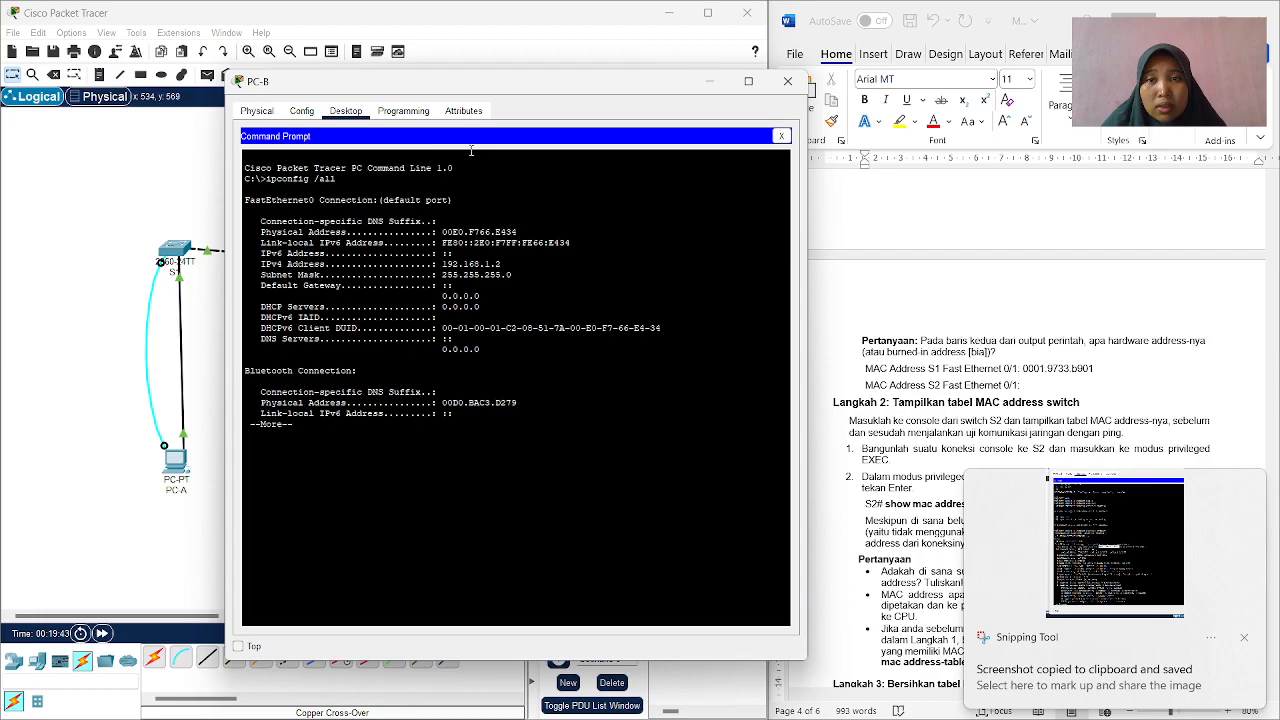
{"action": "left_click", "coordinate": [781, 136]}
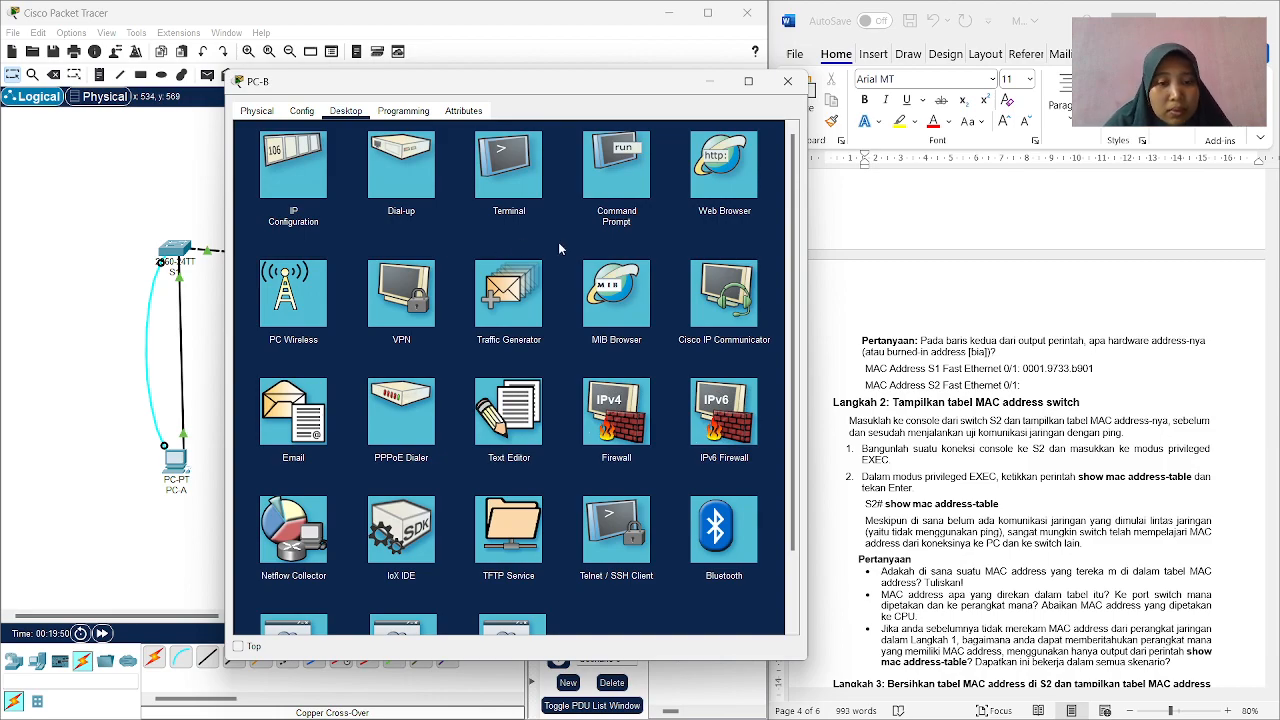
{"action": "left_click", "coordinate": [495, 190]}
{"action": "left_click", "coordinate": [752, 272]}
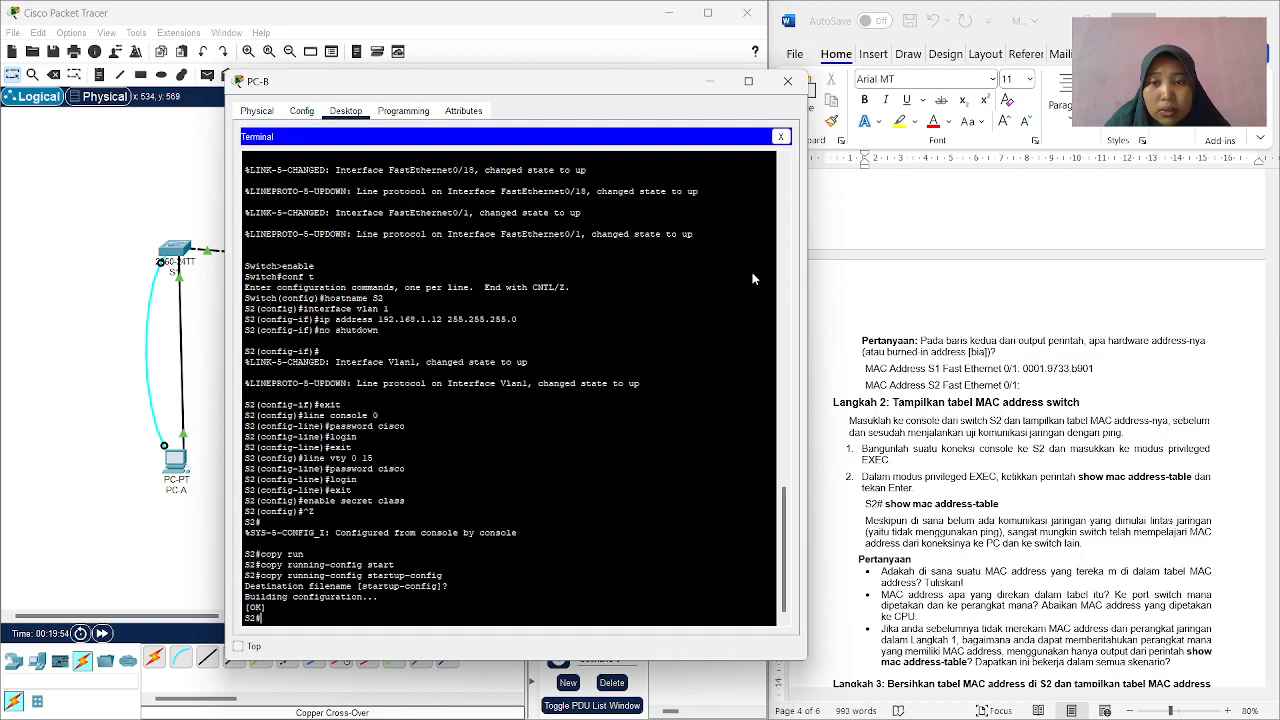
Enter the show interface command at S2's privileged EXEC prompt.
{"action": "type", "text": "show interfac"}
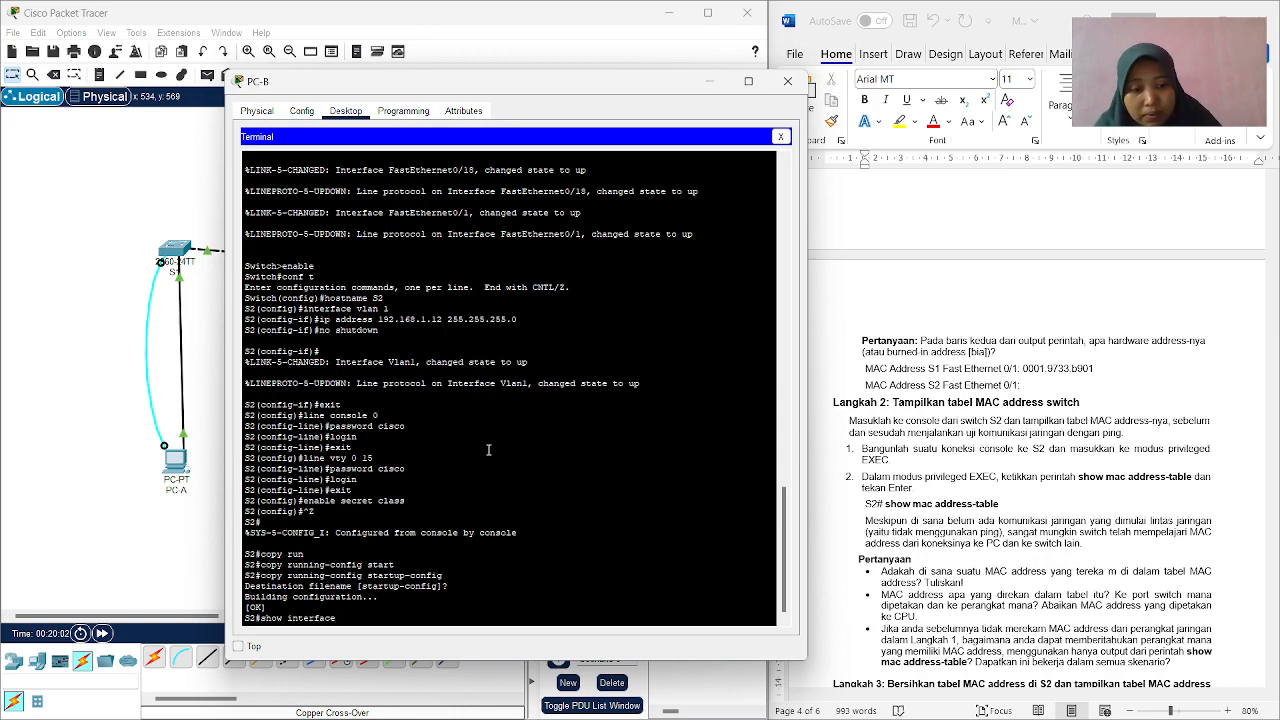
{"action": "type", "text": "e"}
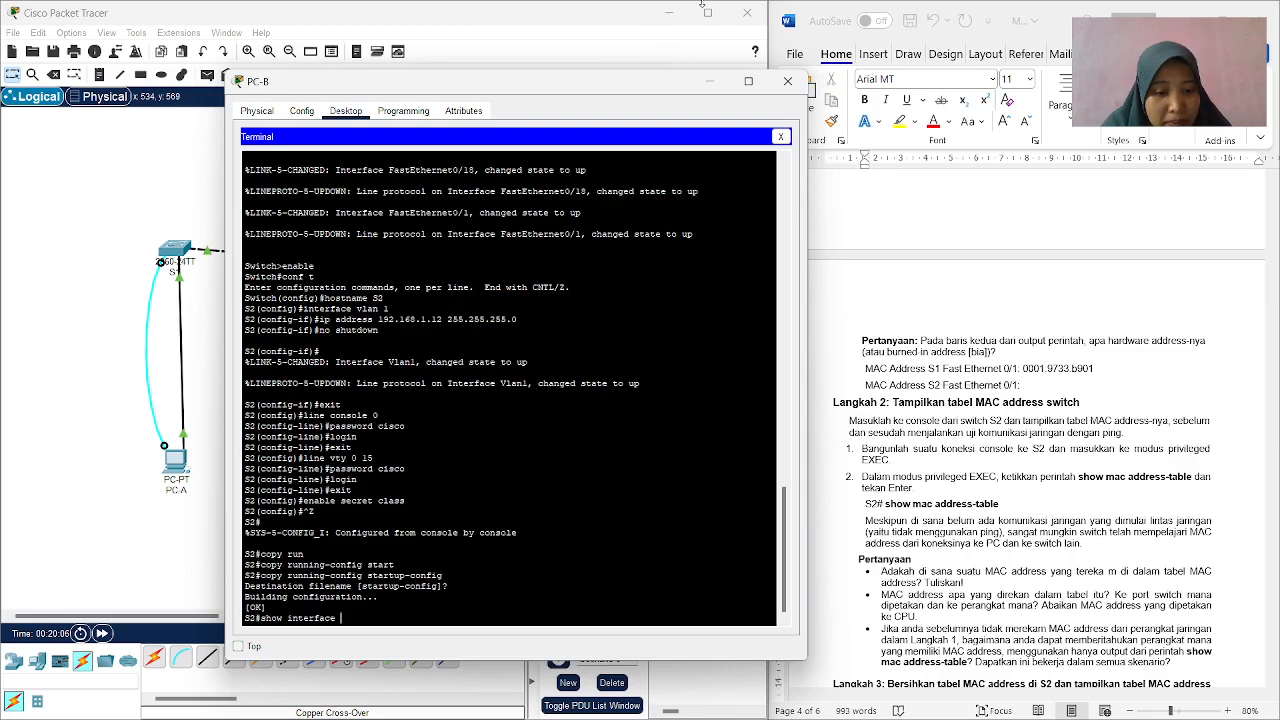
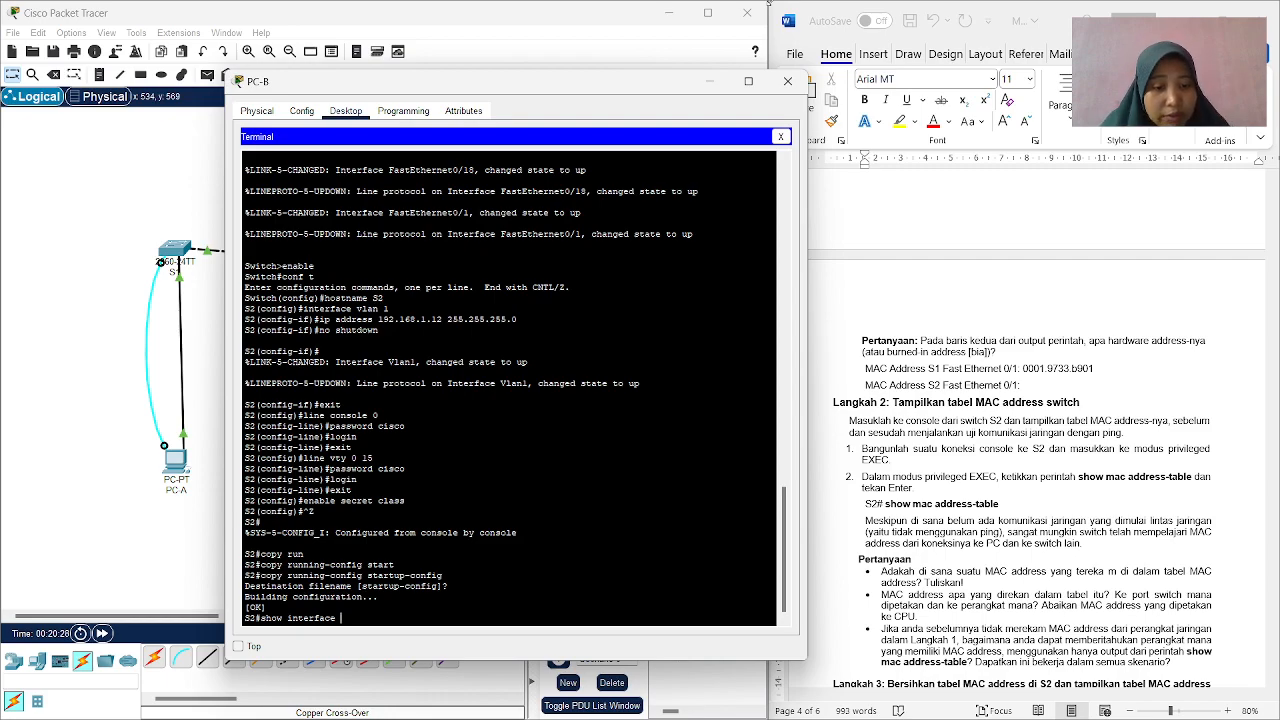
Complete S2's show interface command with f0/1 and run it.
{"action": "type", "text": "f0"}
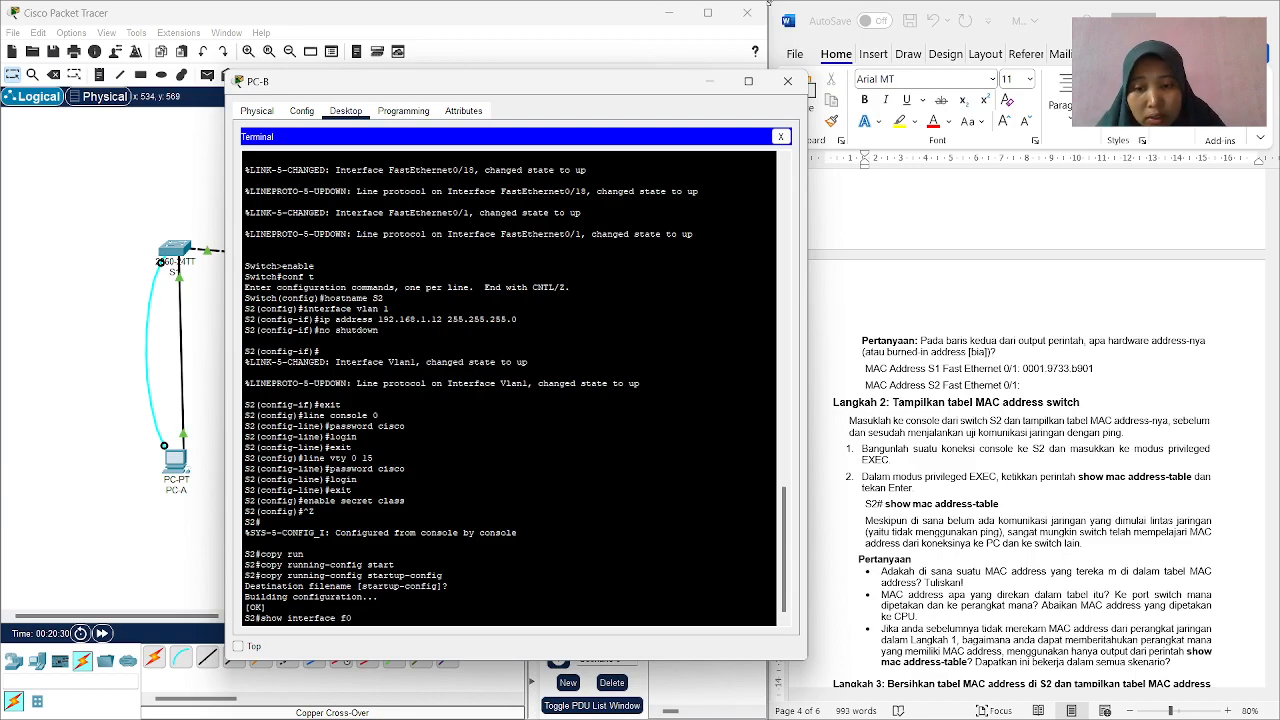
{"action": "type", "text": "/1"}
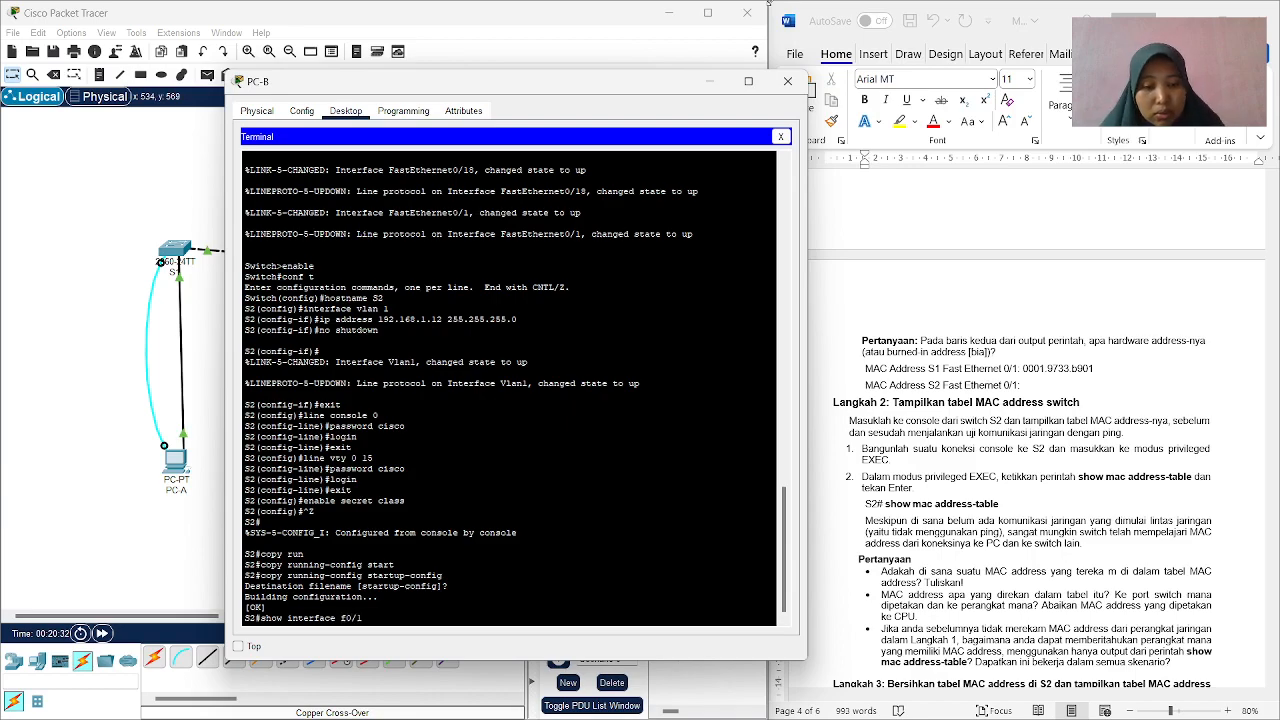
{"action": "key", "text": "Return"}
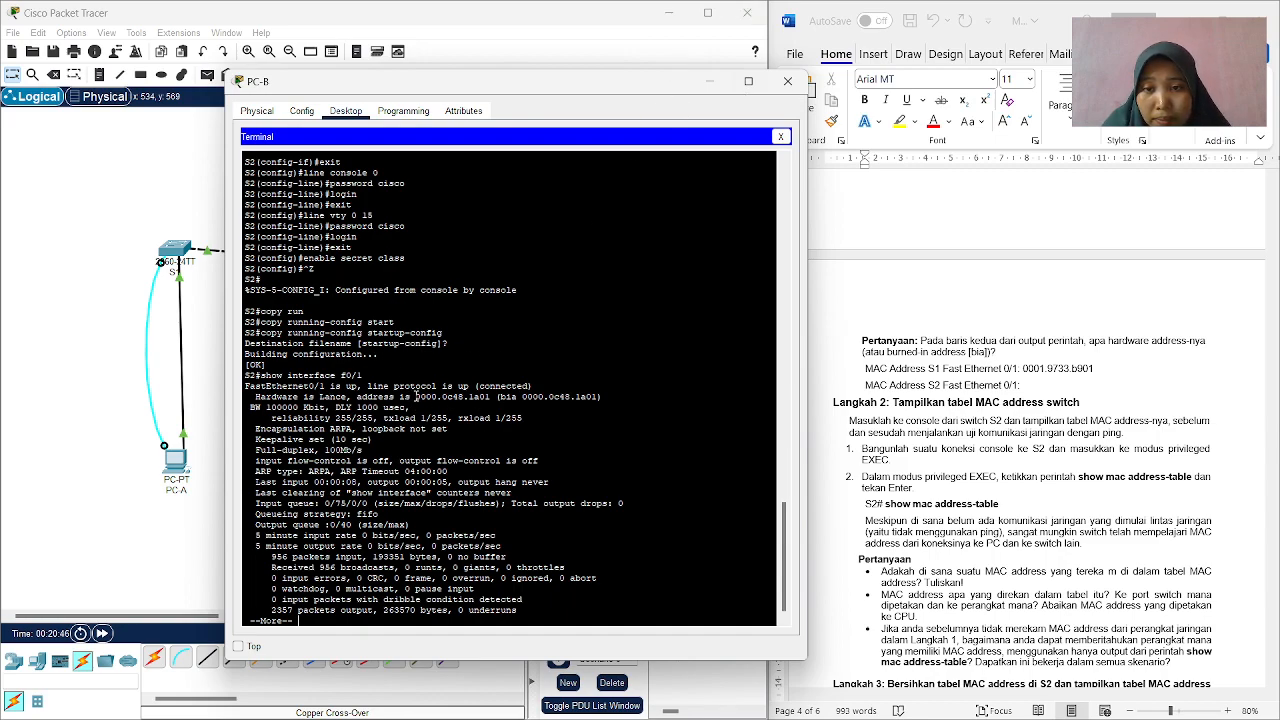
Copy S2's hardware address 0000.0c48.1a01 into the worksheet after "MAC Address S2 Fast Ethernet 0/1:" as text only, followed by "]" and a new line.
{"action": "left_click_drag", "start_coordinate": [414, 396], "coordinate": [494, 404]}
{"action": "left_click_drag", "start_coordinate": [489, 396], "coordinate": [493, 397]}
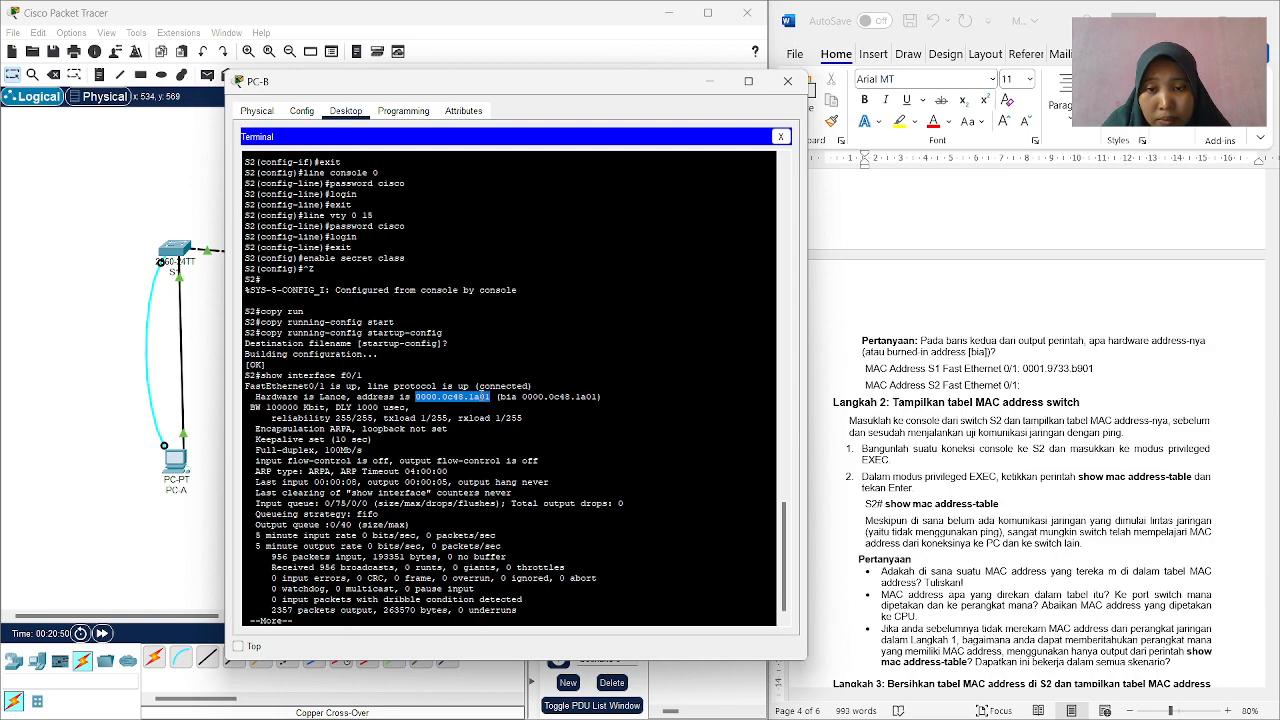
{"action": "right_click", "coordinate": [484, 397]}
{"action": "left_click", "coordinate": [512, 405]}
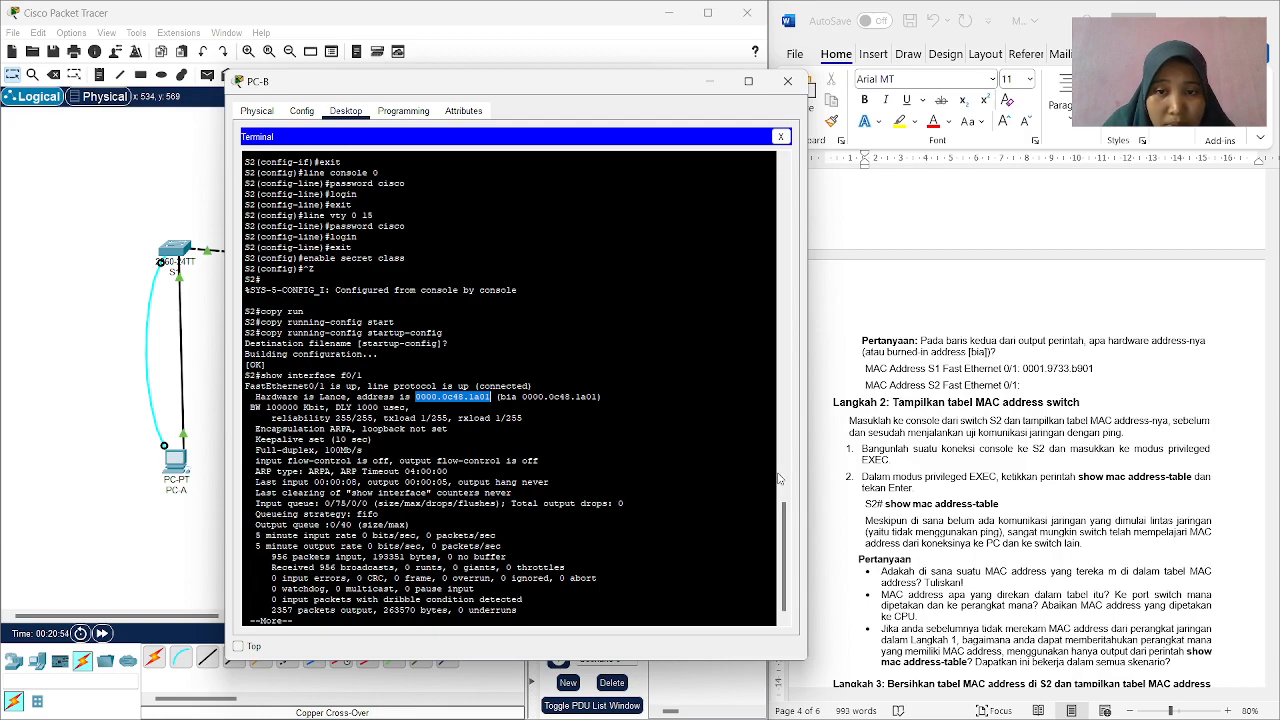
{"action": "left_click", "coordinate": [1028, 388]}
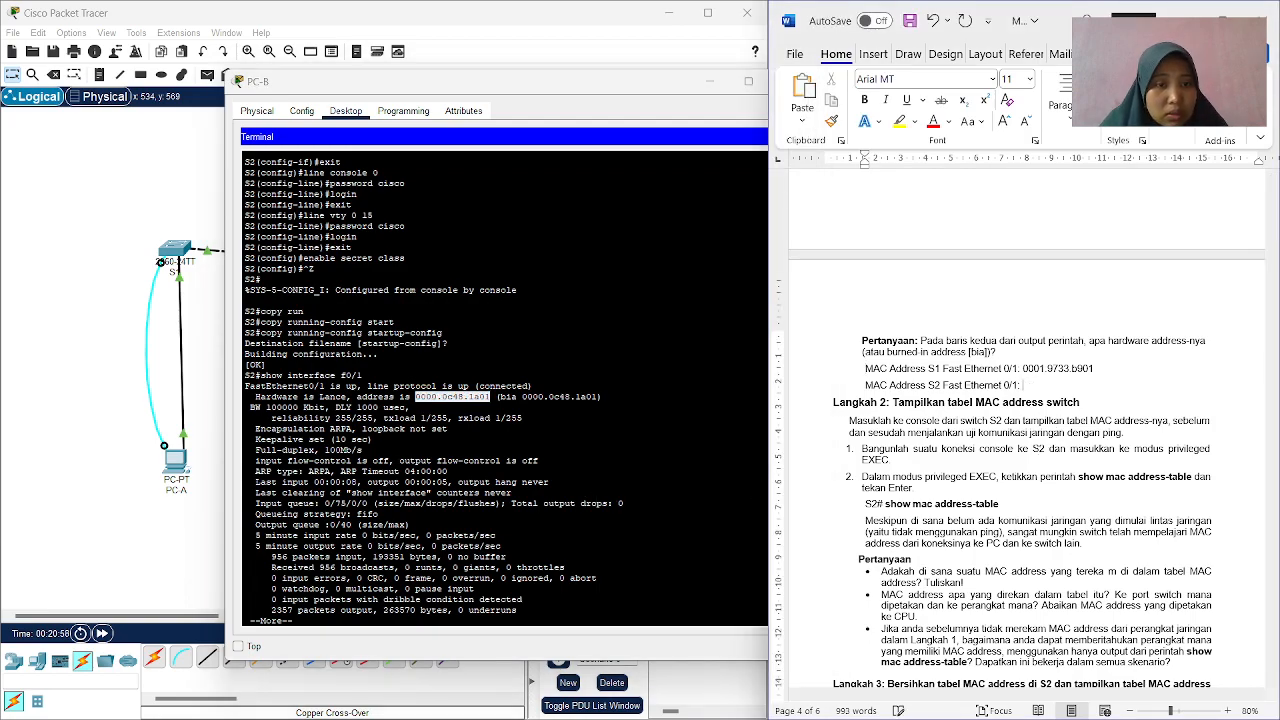
{"action": "right_click", "coordinate": [1032, 384]}
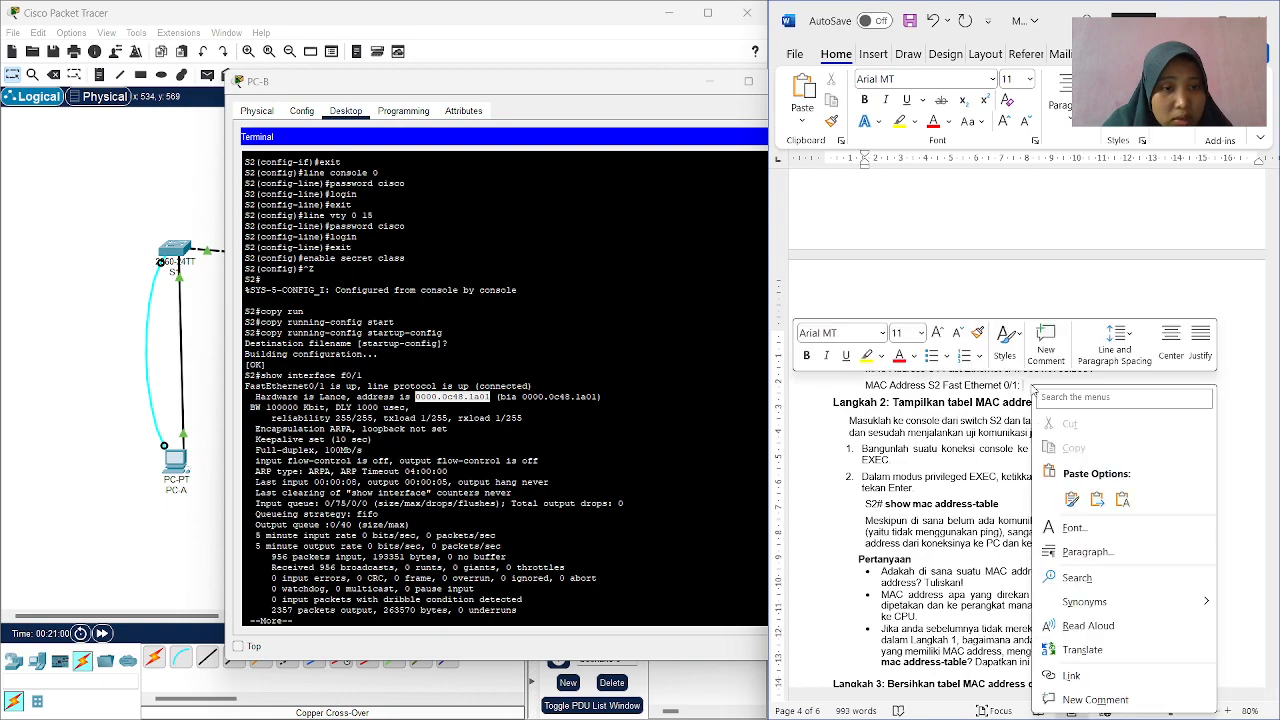
{"action": "left_click", "coordinate": [1121, 499]}
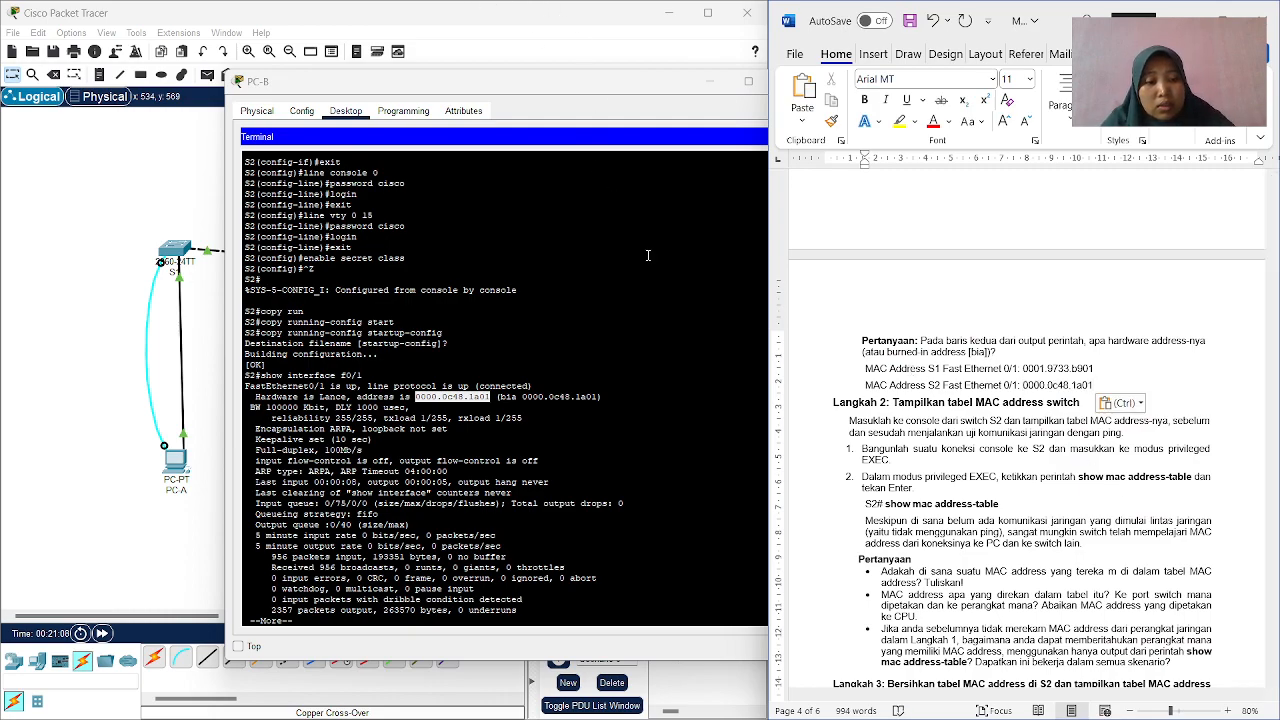
{"action": "type", "text": "]"}
{"action": "key", "text": "Return"}
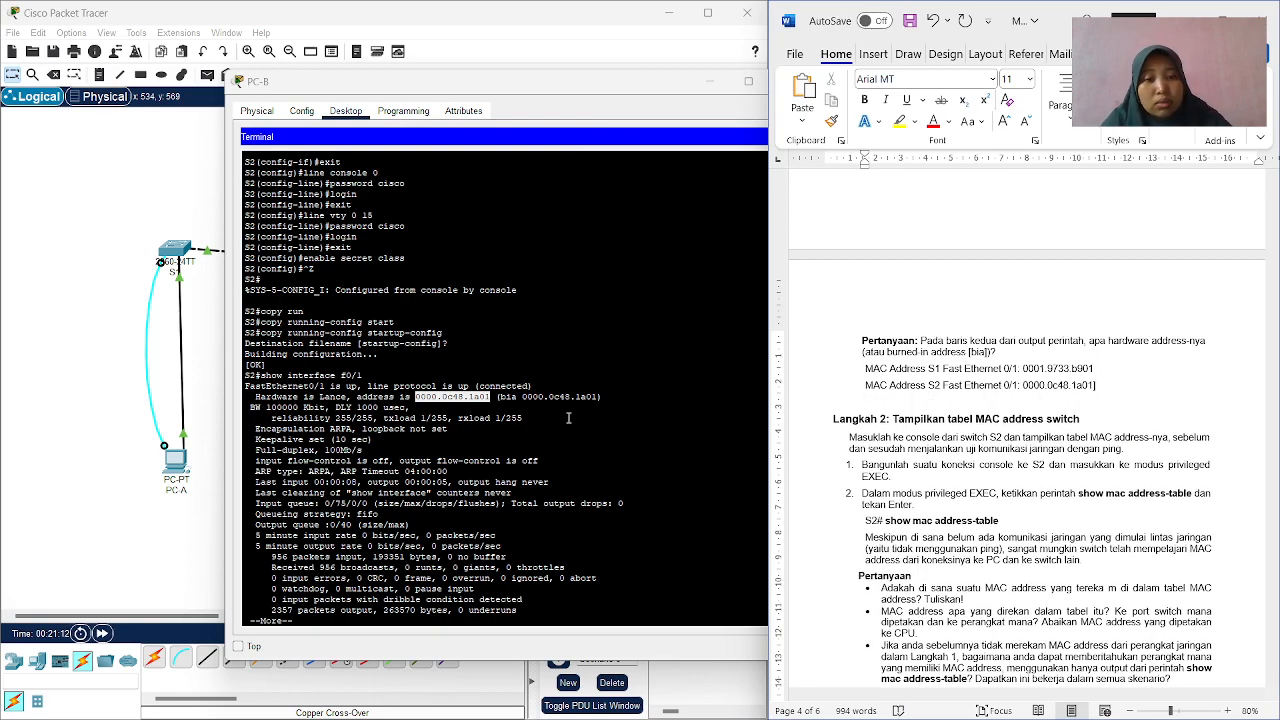
Capture a screen snip of the PC-B terminal with S2's show interface f0/1 output, and restore the Packet Tracer and Word window group.
{"action": "key", "text": "super+shift+s"}
{"action": "left_click_drag", "start_coordinate": [165, 44], "coordinate": [760, 658]}
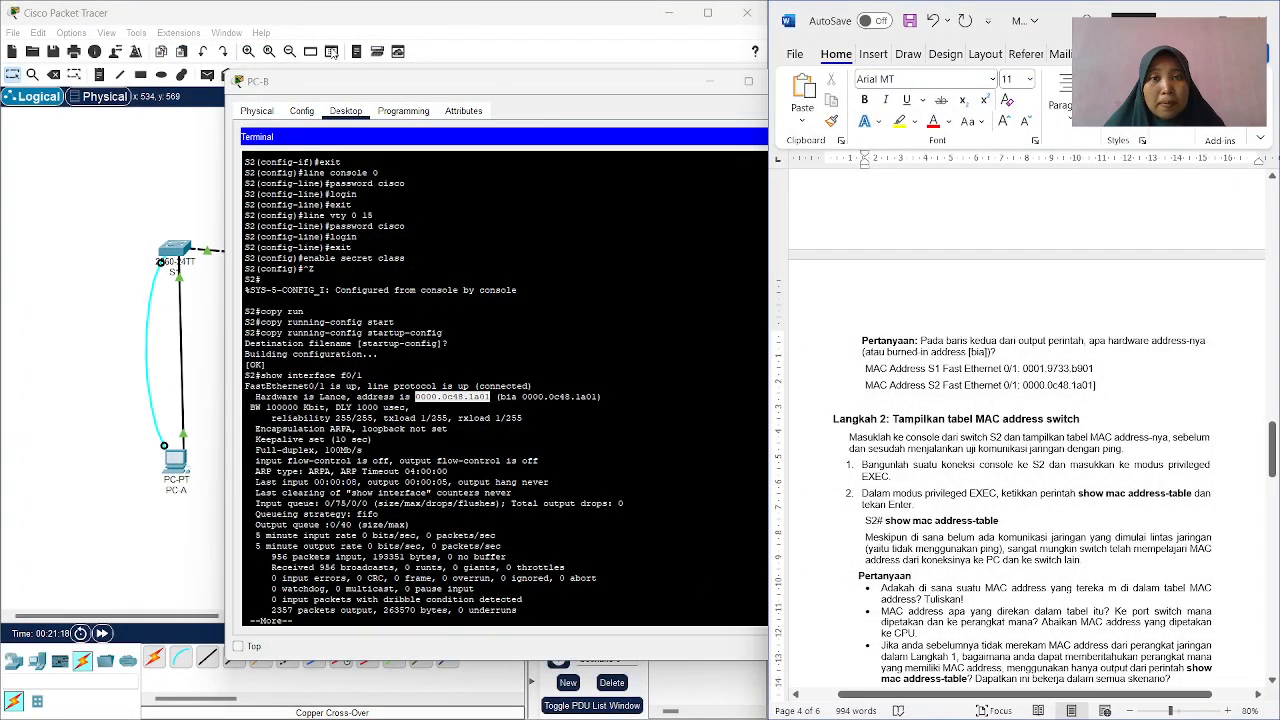
{"action": "left_click", "coordinate": [670, 18]}
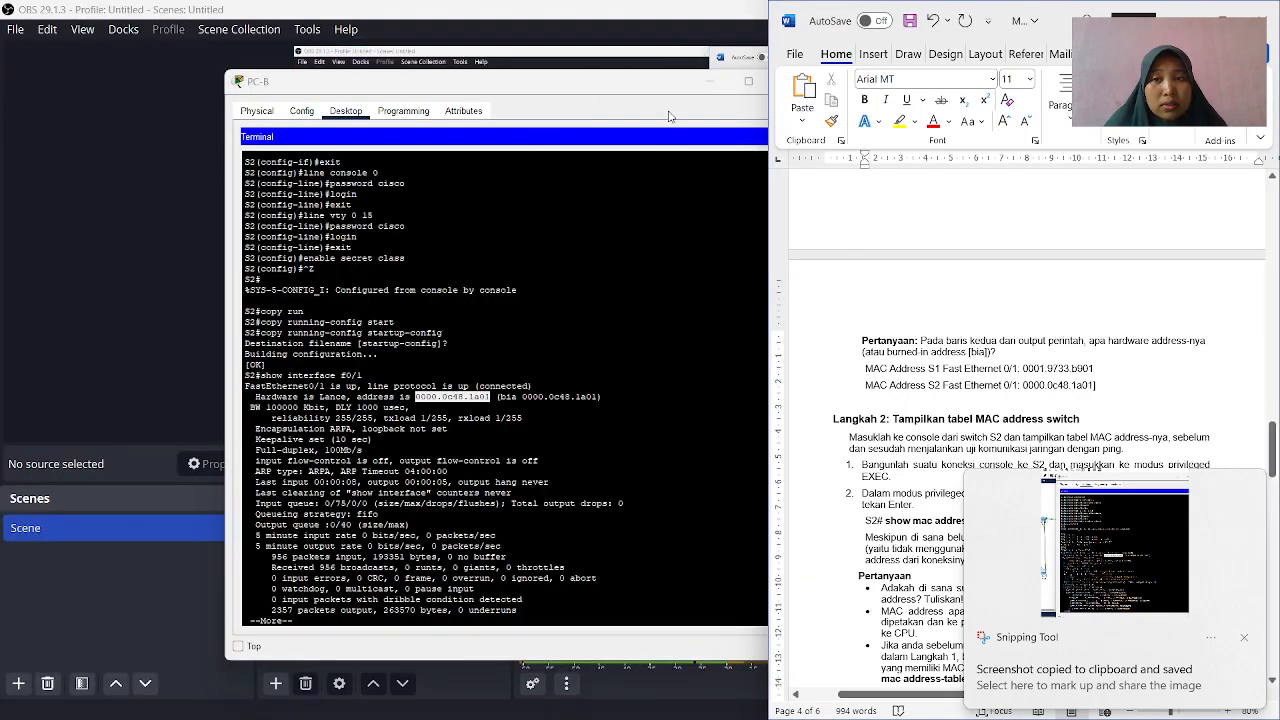
{"action": "mouse_move", "coordinate": [706, 715]}
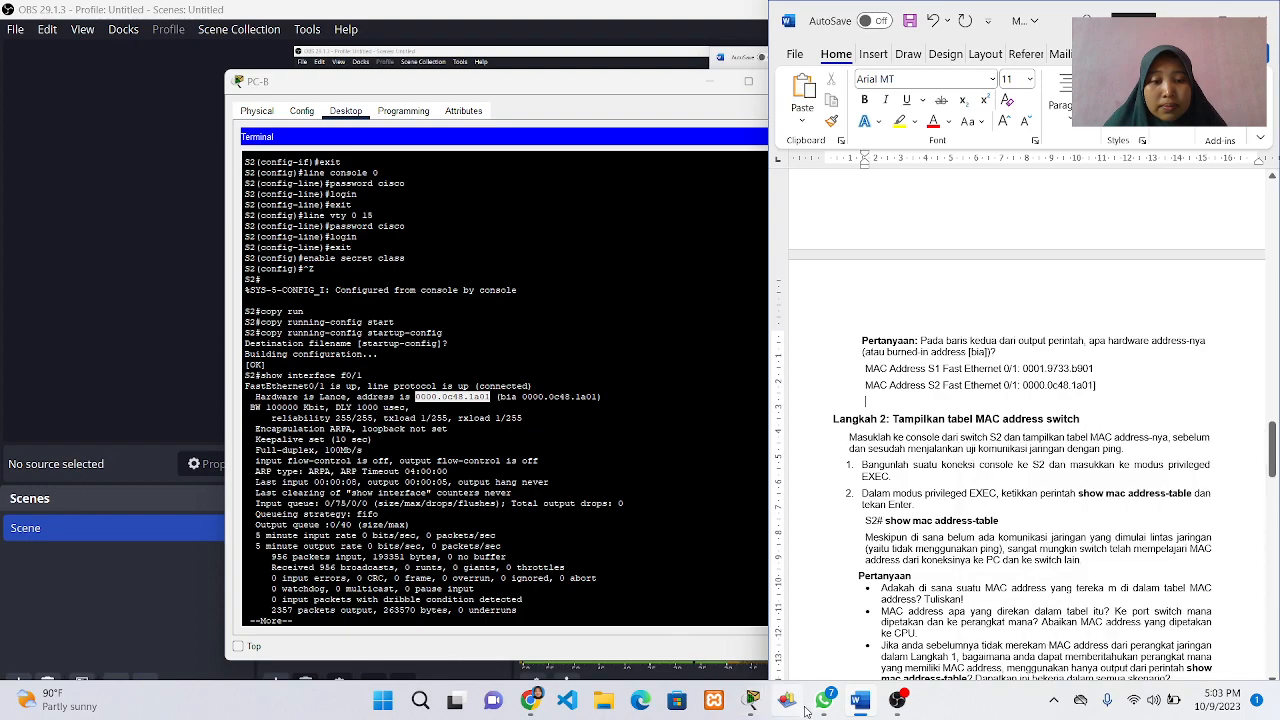
{"action": "mouse_move", "coordinate": [752, 702]}
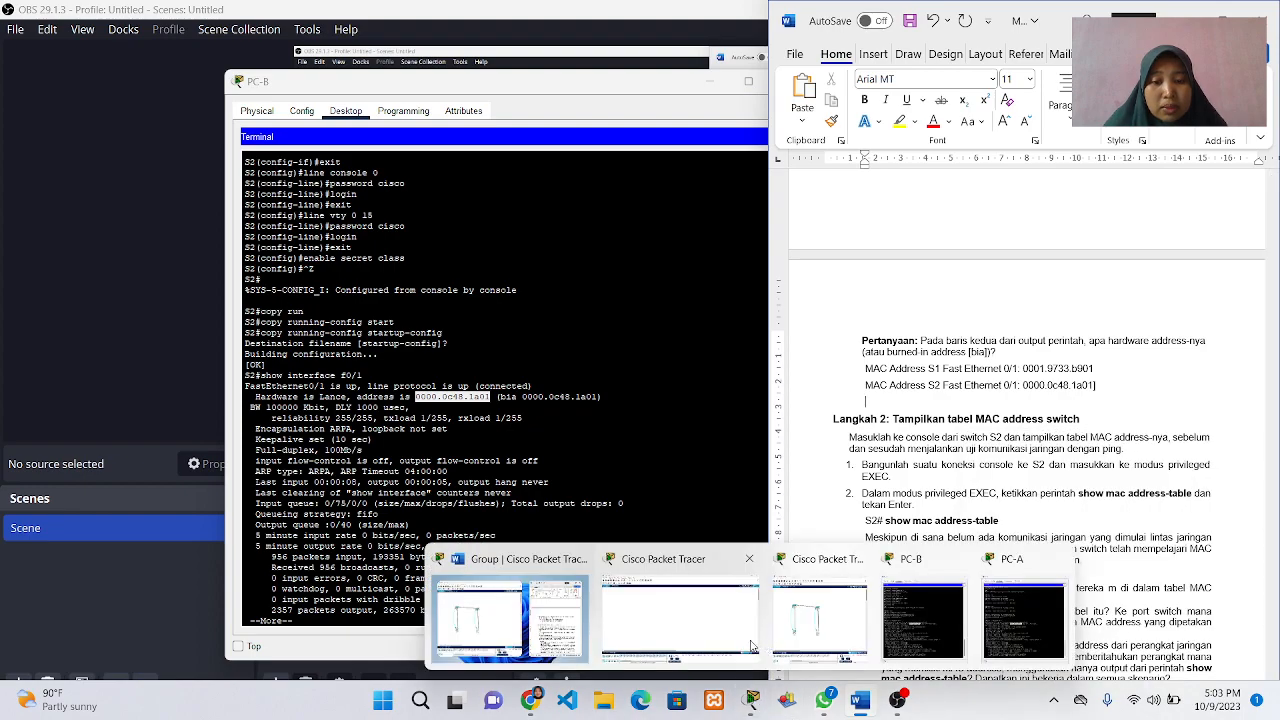
{"action": "left_click", "coordinate": [505, 616]}
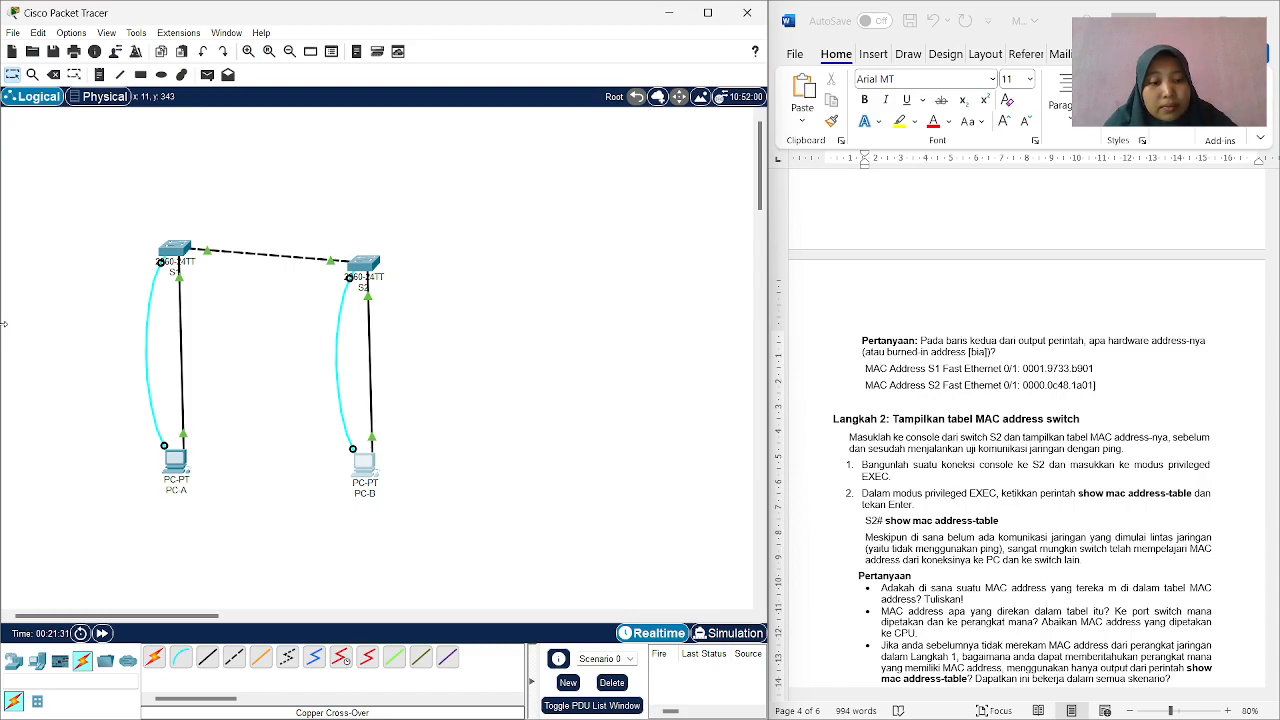
Review Langkah 2 in the worksheet, reopen PC-B, and finish the paged interface output to return to S2's privileged EXEC prompt.
{"action": "scroll", "coordinate": [968, 333], "scroll_direction": "down", "scroll_amount": 3}
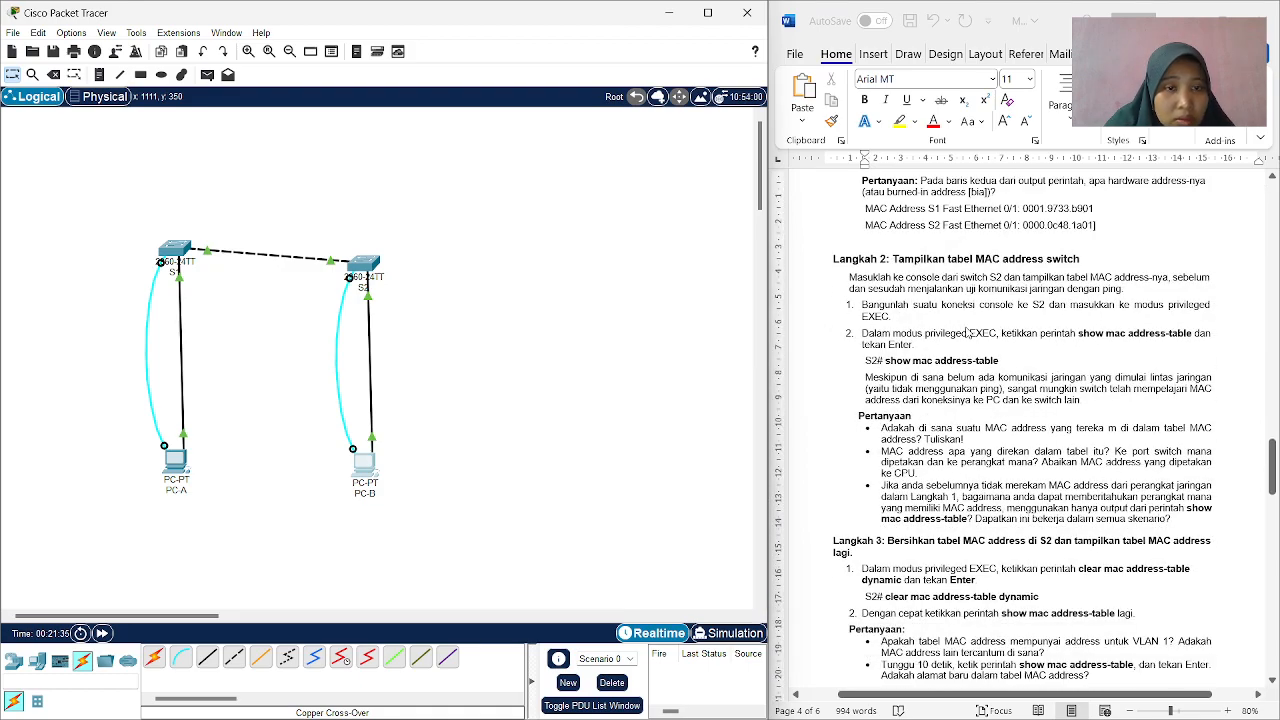
{"action": "scroll", "coordinate": [968, 333], "scroll_direction": "up", "scroll_amount": 1}
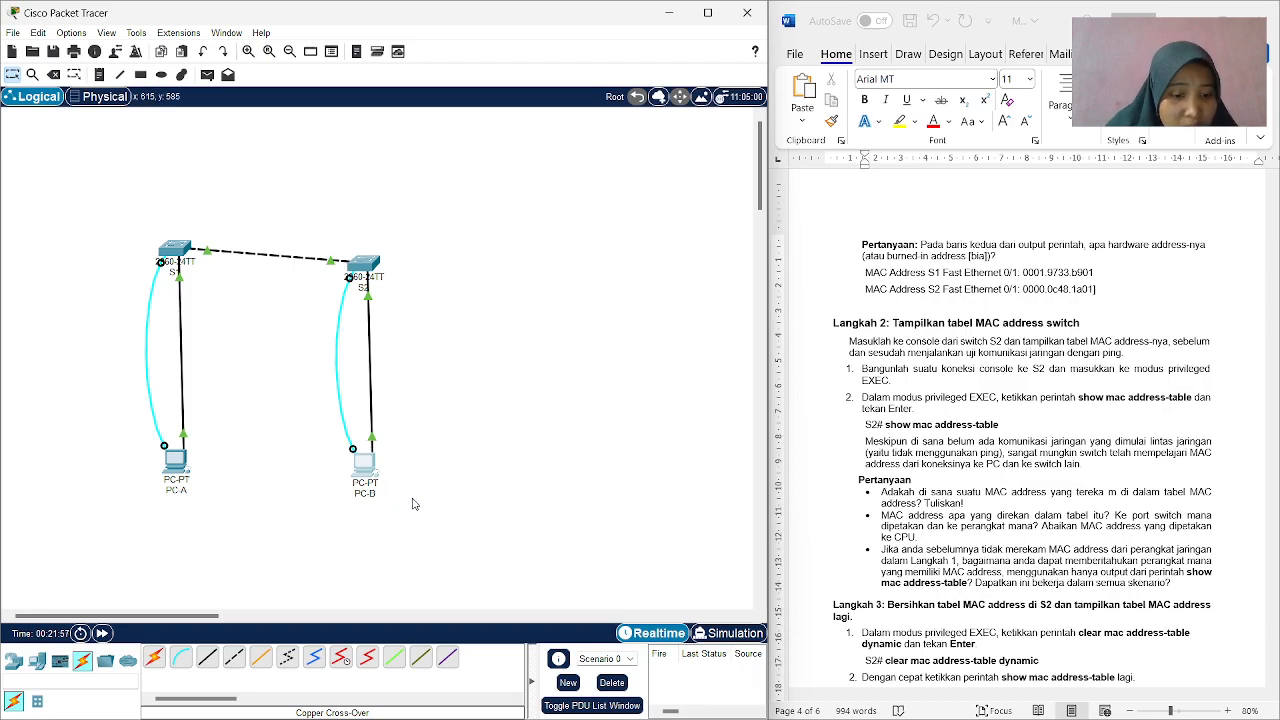
{"action": "left_click", "coordinate": [363, 463]}
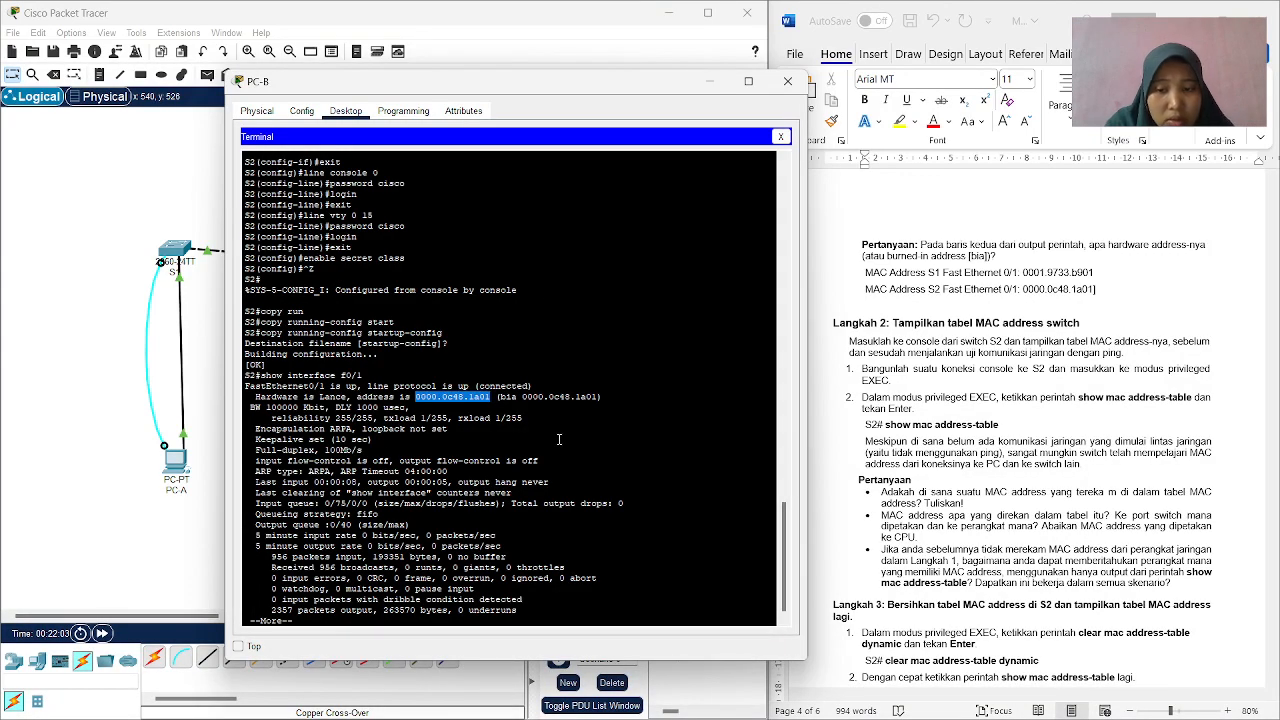
{"action": "left_click", "coordinate": [390, 622]}
{"action": "key", "text": "Return"}
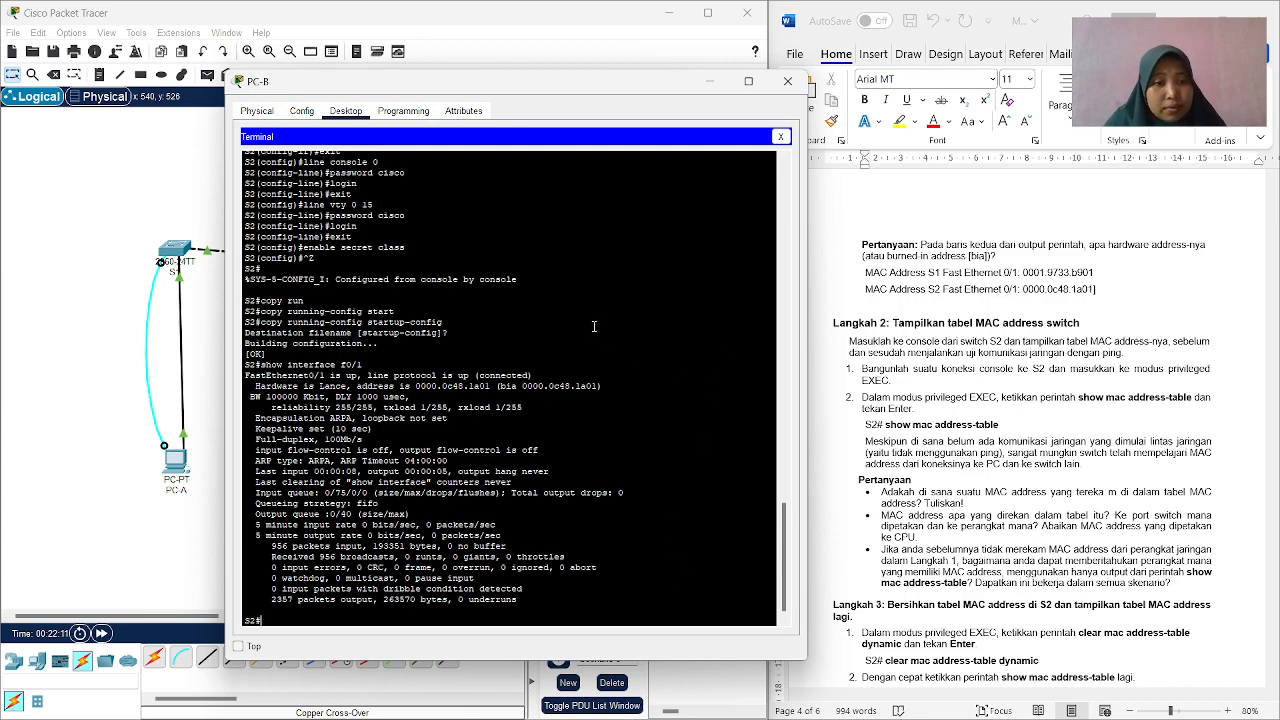
Run show mac address-table at S2's privileged EXEC prompt.
{"action": "scroll", "coordinate": [958, 427], "scroll_direction": "down", "scroll_amount": 1}
{"action": "scroll", "coordinate": [966, 414], "scroll_direction": "up", "scroll_amount": 1}
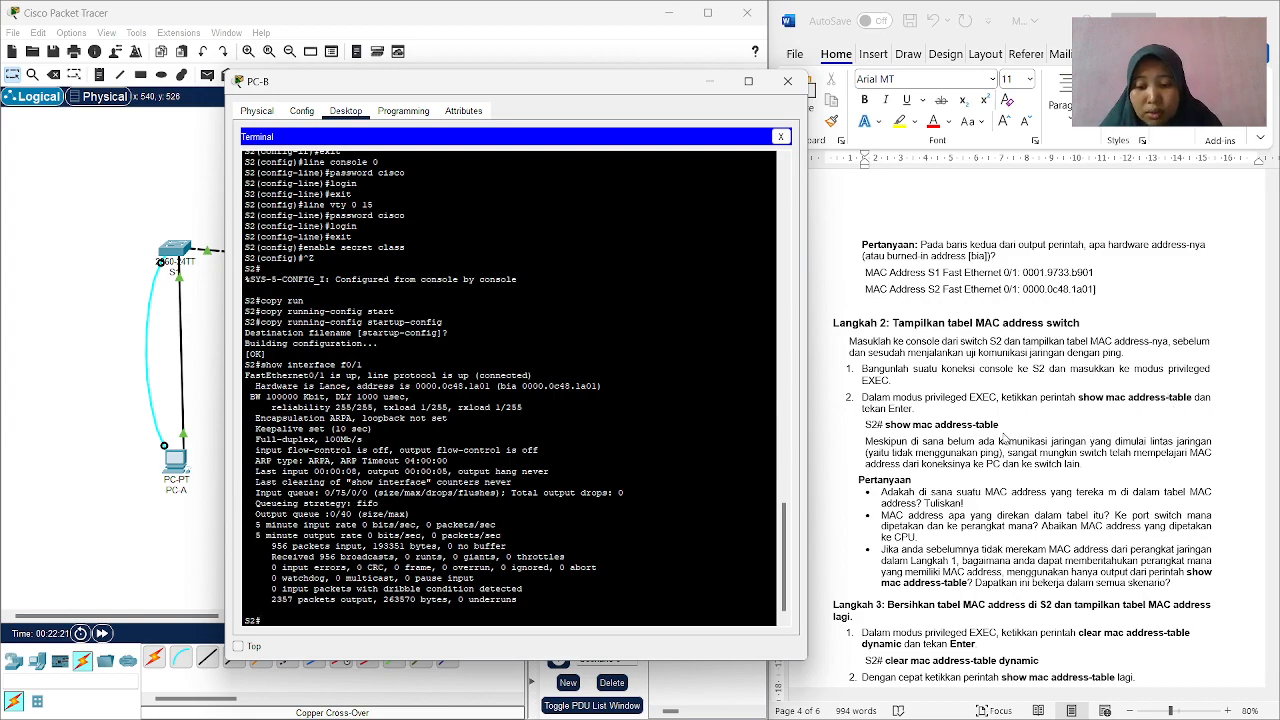
{"action": "type", "text": "how"}
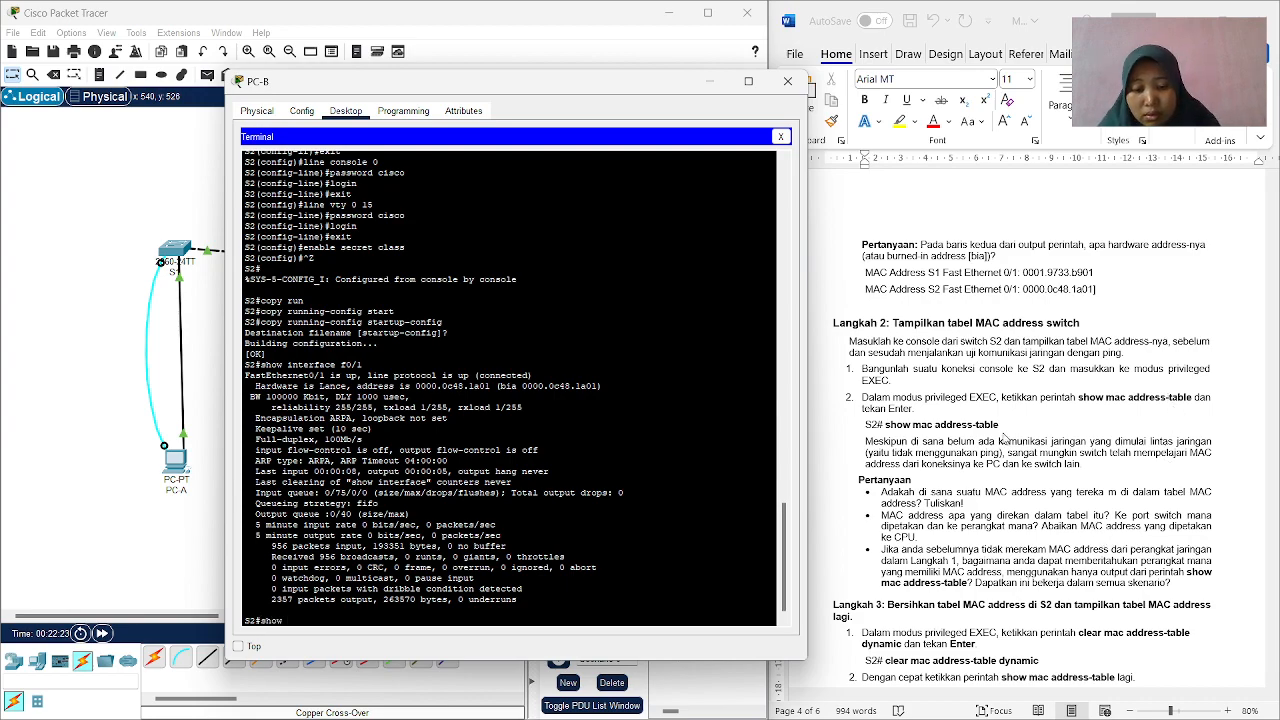
{"action": "type", "text": " mac addres"}
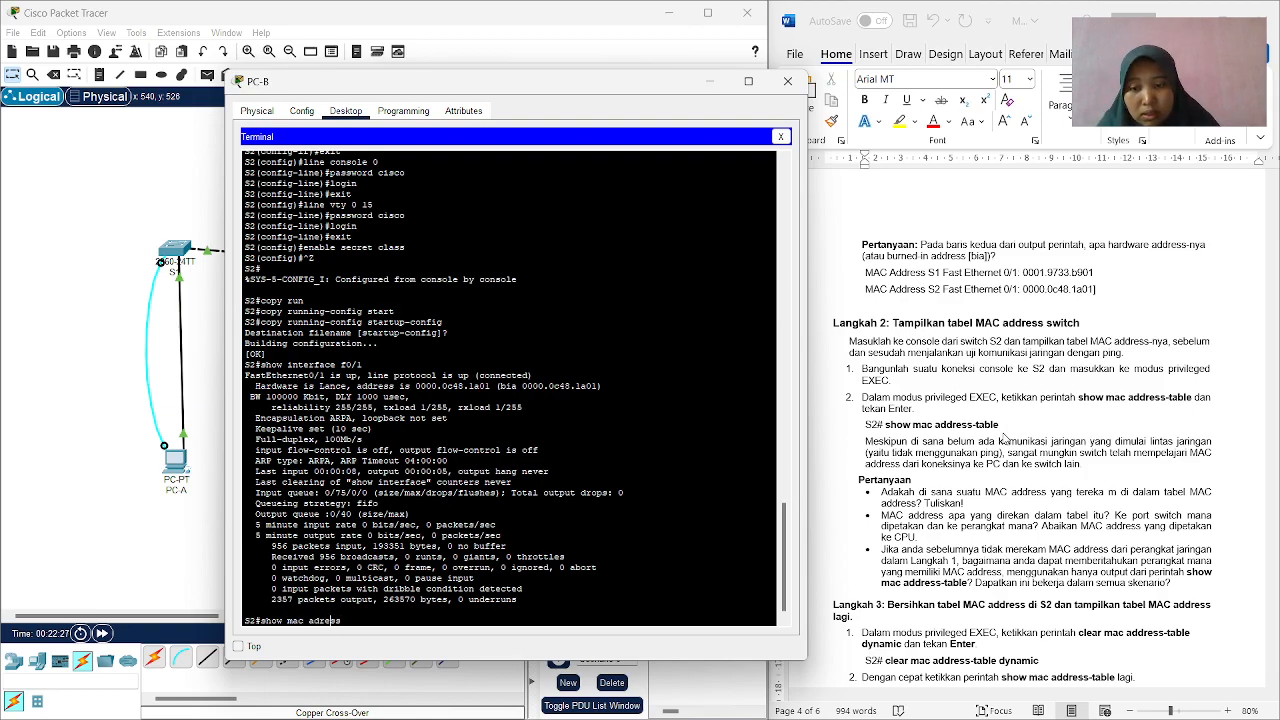
{"action": "type", "text": "e"}
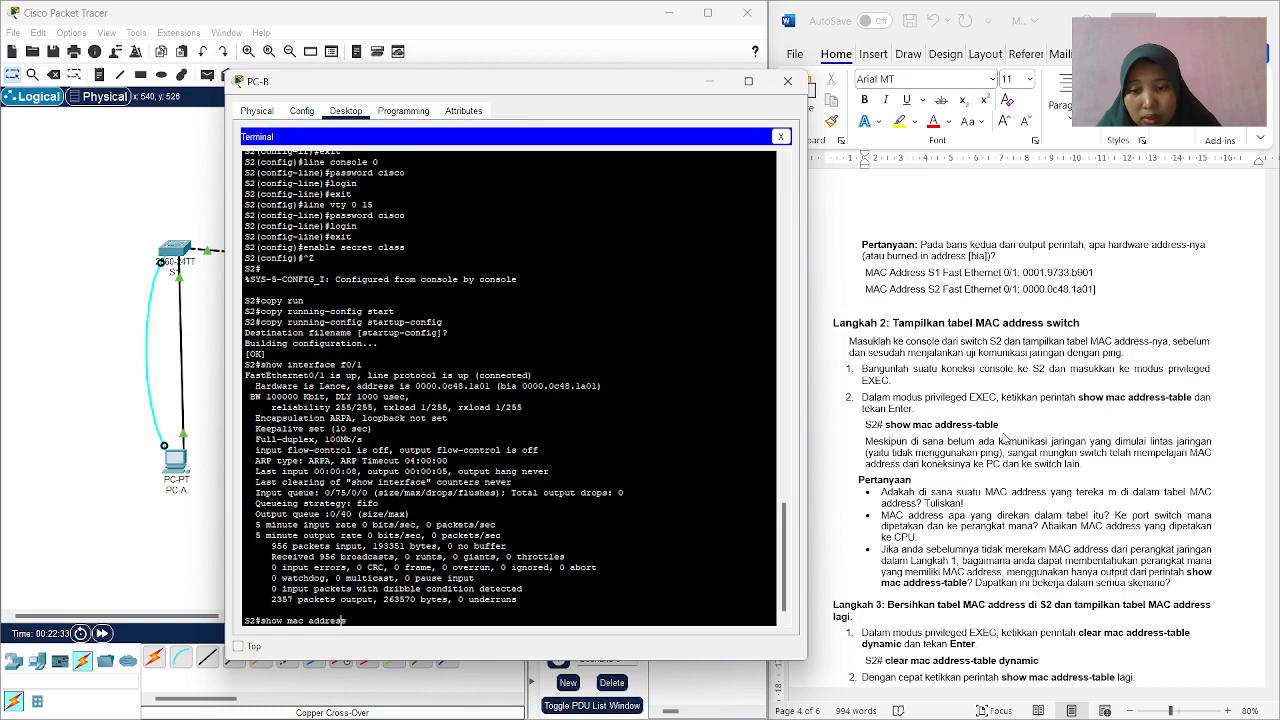
{"action": "type", "text": "table"}
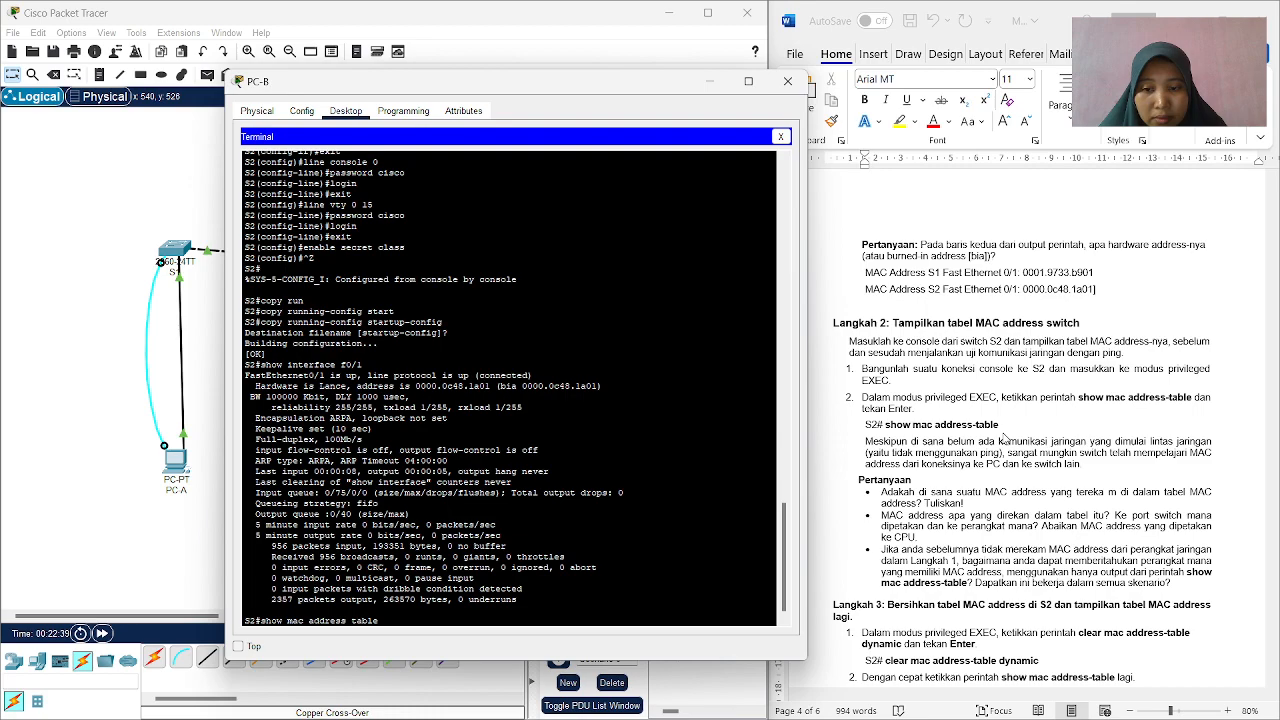
{"action": "key", "text": "BackSpace"}
{"action": "type", "text": "-"}
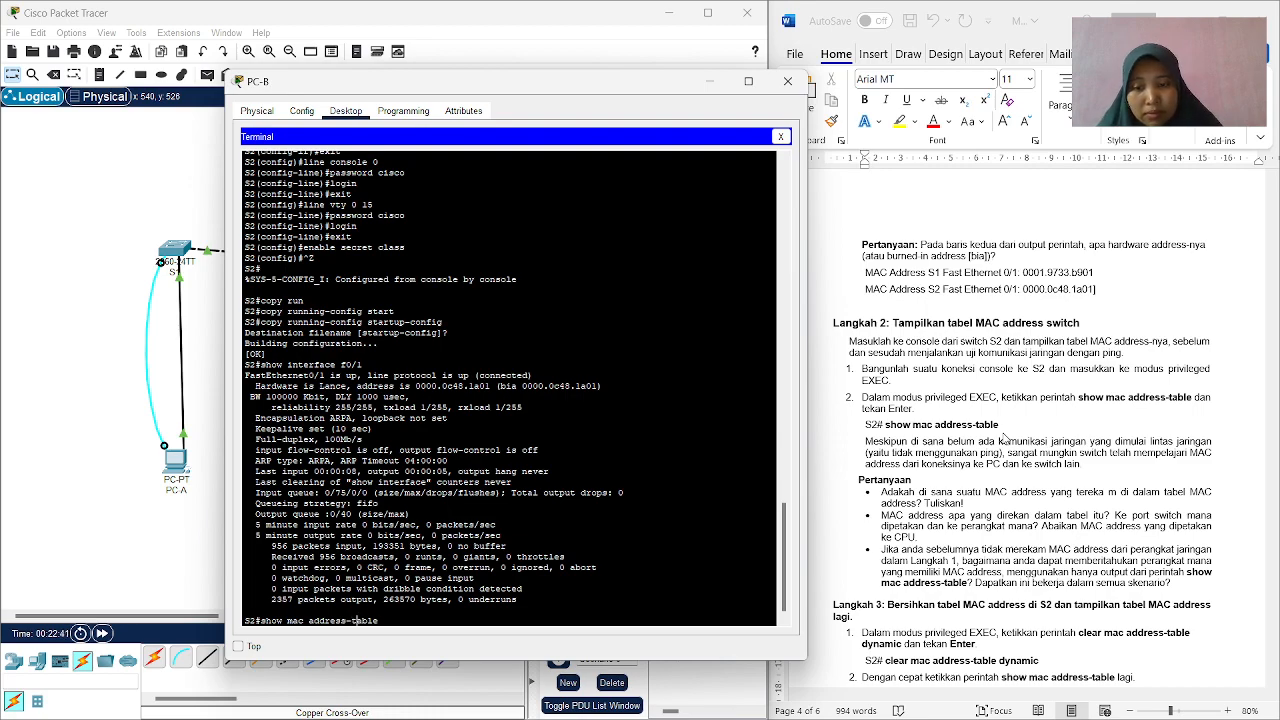
{"action": "key", "text": "Return"}
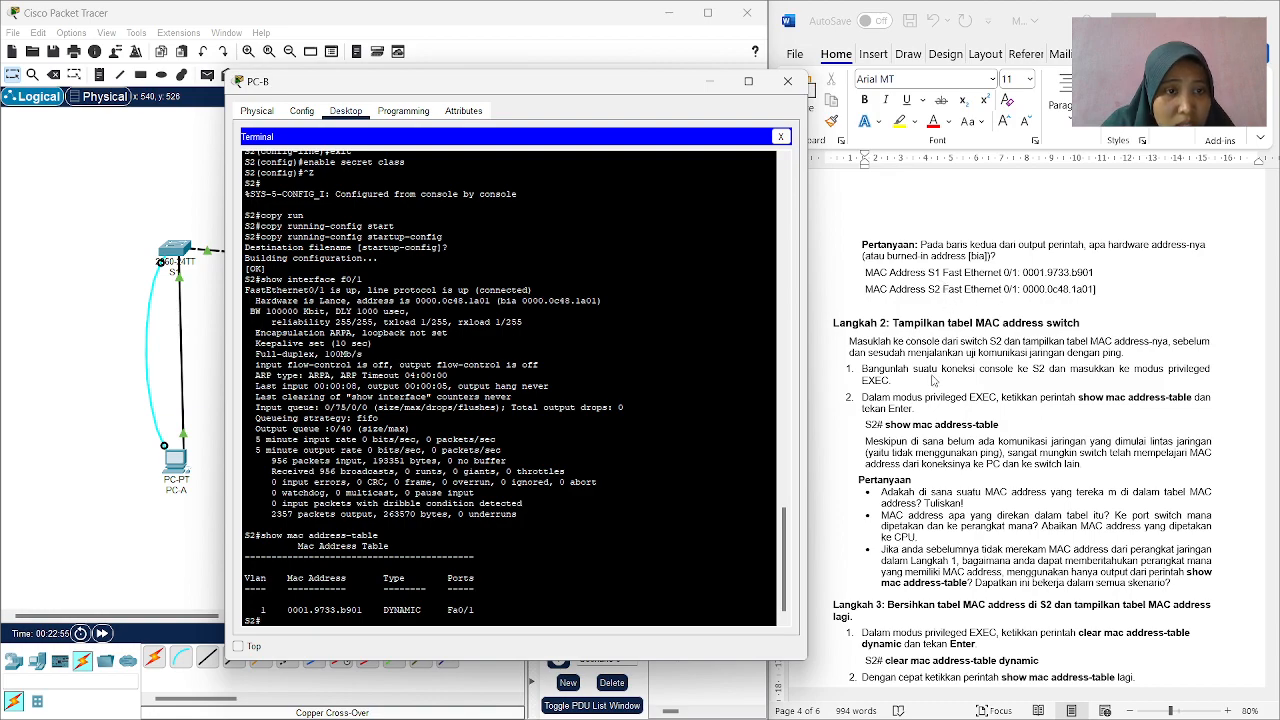
Read the Langkah 2 questions in the worksheet and copy the MAC address 0001.9733.b901 from S2's MAC address table.
{"action": "scroll", "coordinate": [920, 470], "scroll_direction": "down", "scroll_amount": 2}
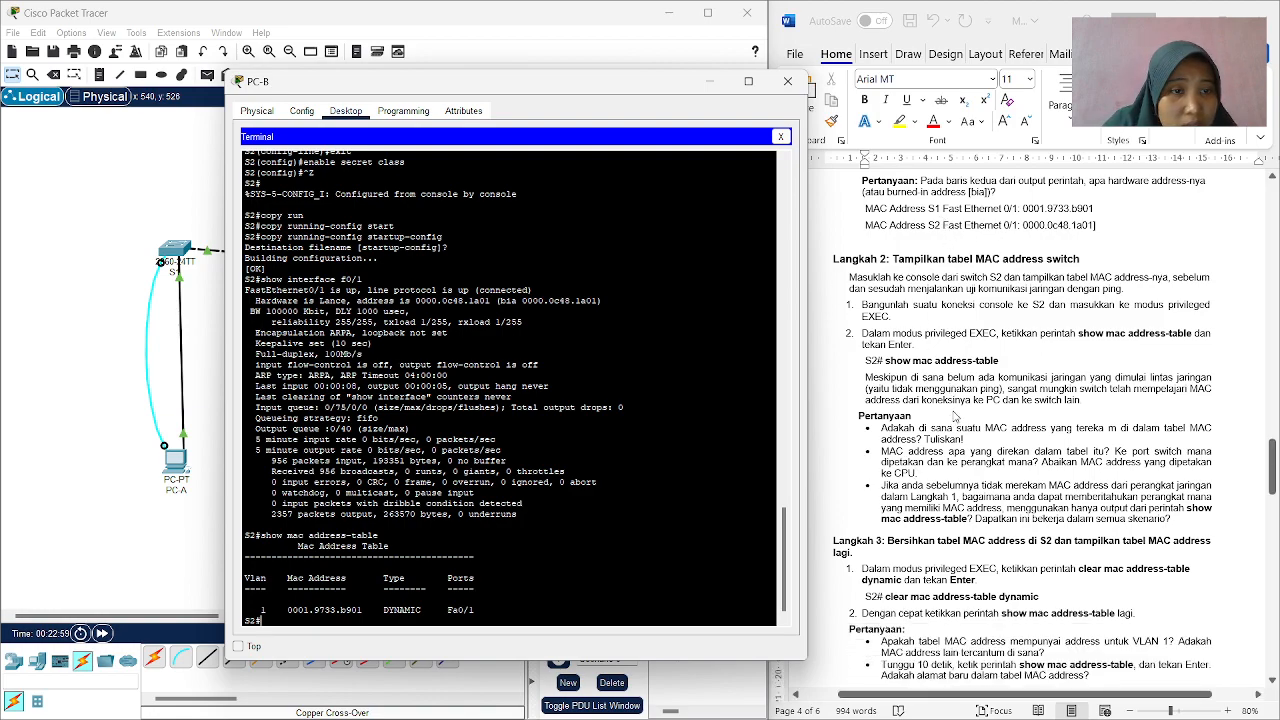
{"action": "scroll", "coordinate": [888, 382], "scroll_direction": "up", "scroll_amount": 1}
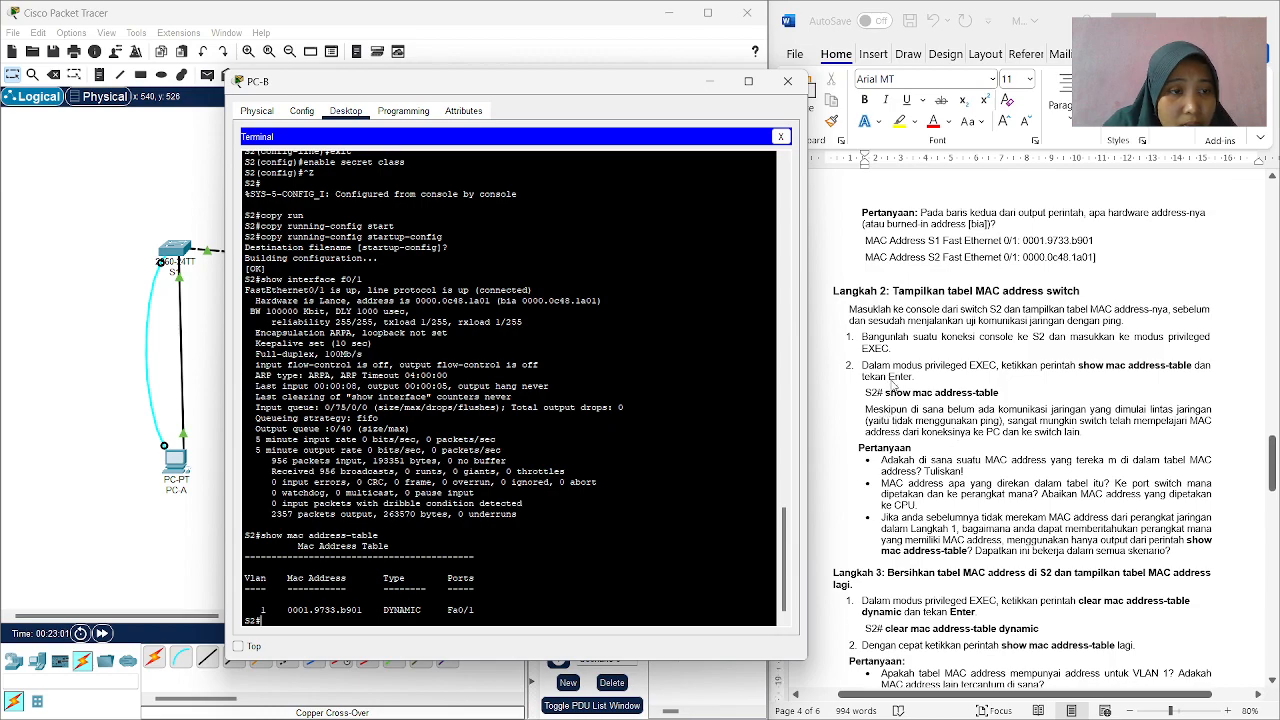
{"action": "scroll", "coordinate": [893, 387], "scroll_direction": "down", "scroll_amount": 1}
{"action": "scroll", "coordinate": [912, 390], "scroll_direction": "down", "scroll_amount": 2}
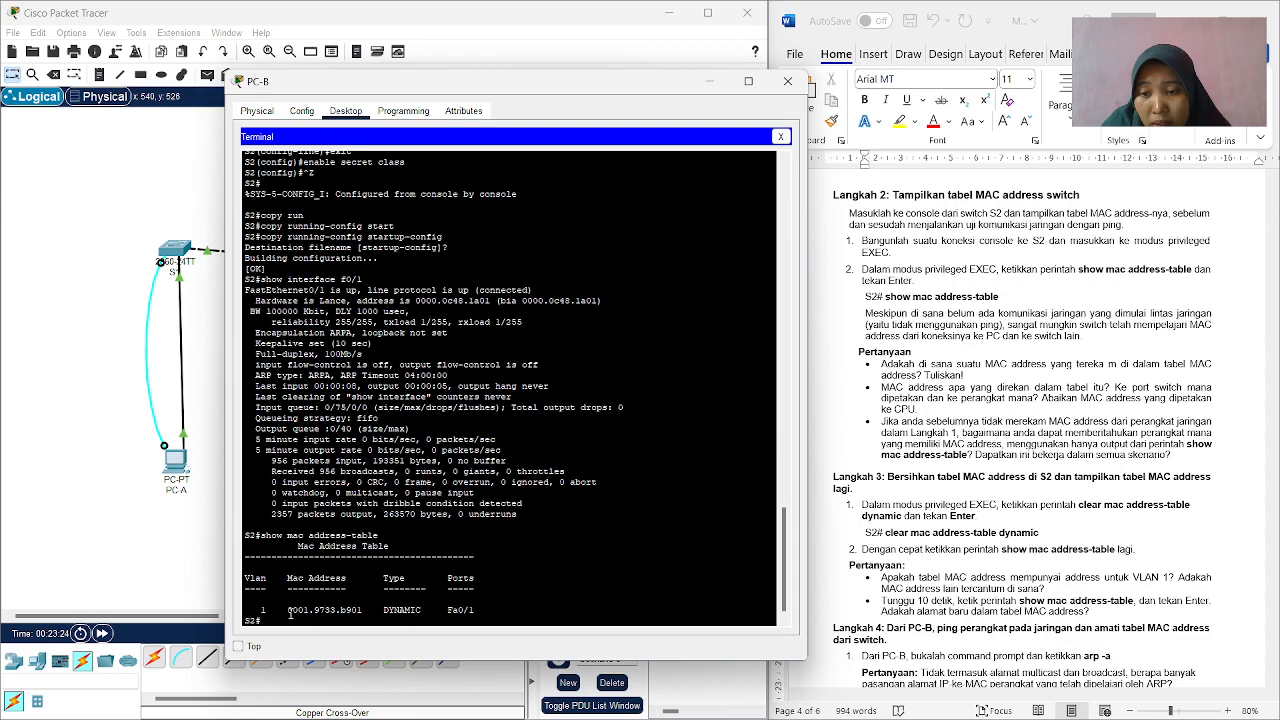
{"action": "left_click_drag", "start_coordinate": [285, 608], "coordinate": [364, 607]}
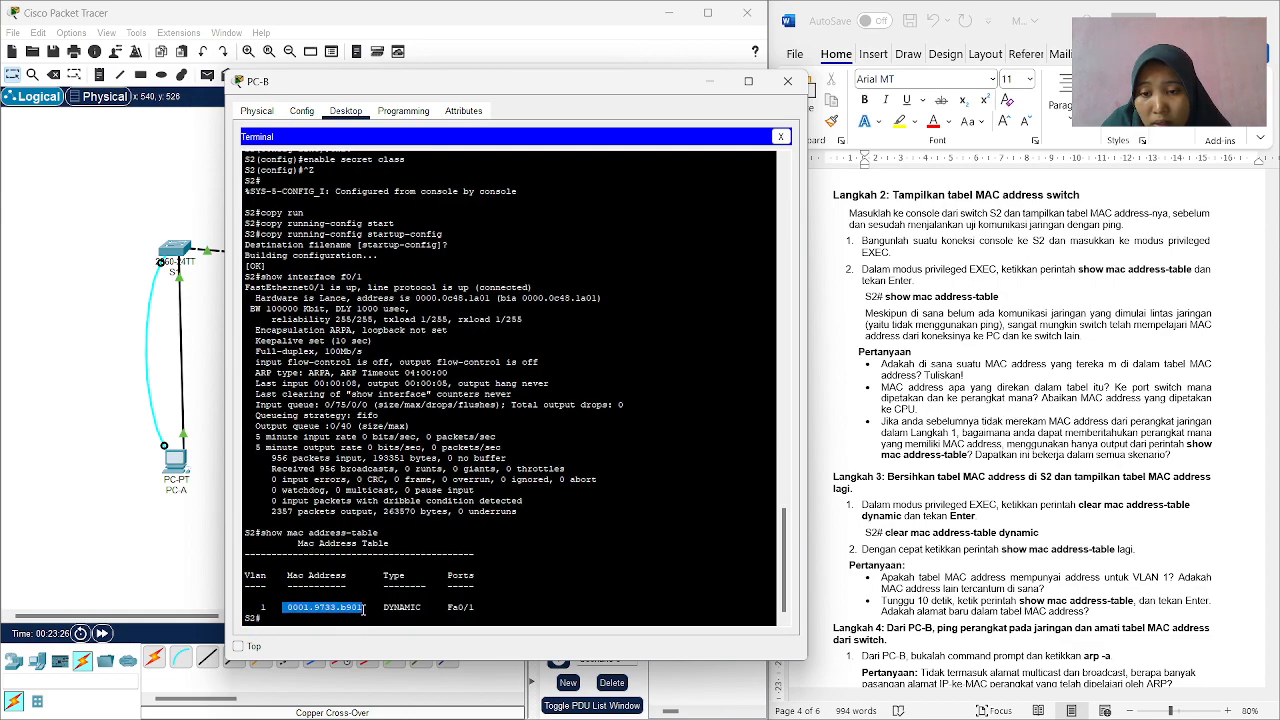
{"action": "right_click", "coordinate": [350, 607]}
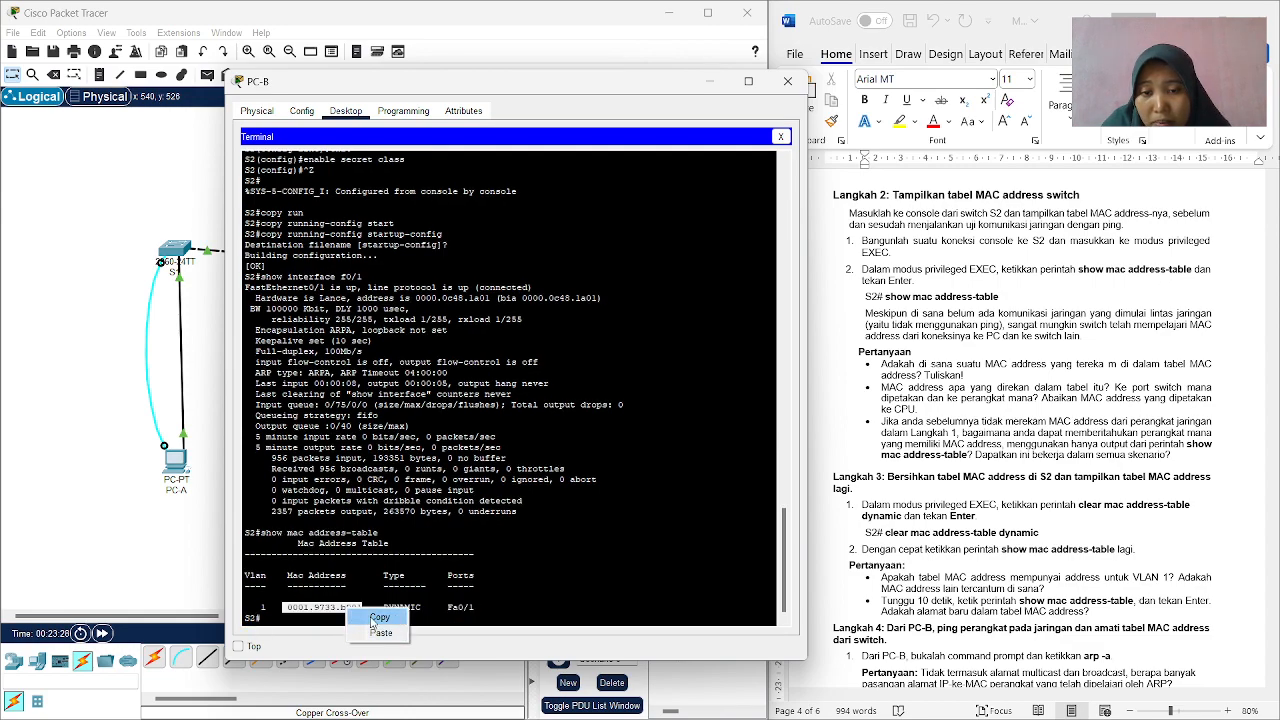
{"action": "left_click", "coordinate": [372, 622]}
Add an unbulleted answer line under the first Langkah 2 question reading "Jawab : 0001.9733.b901", pasting the copied MAC address as text only.
{"action": "left_click", "coordinate": [976, 378]}
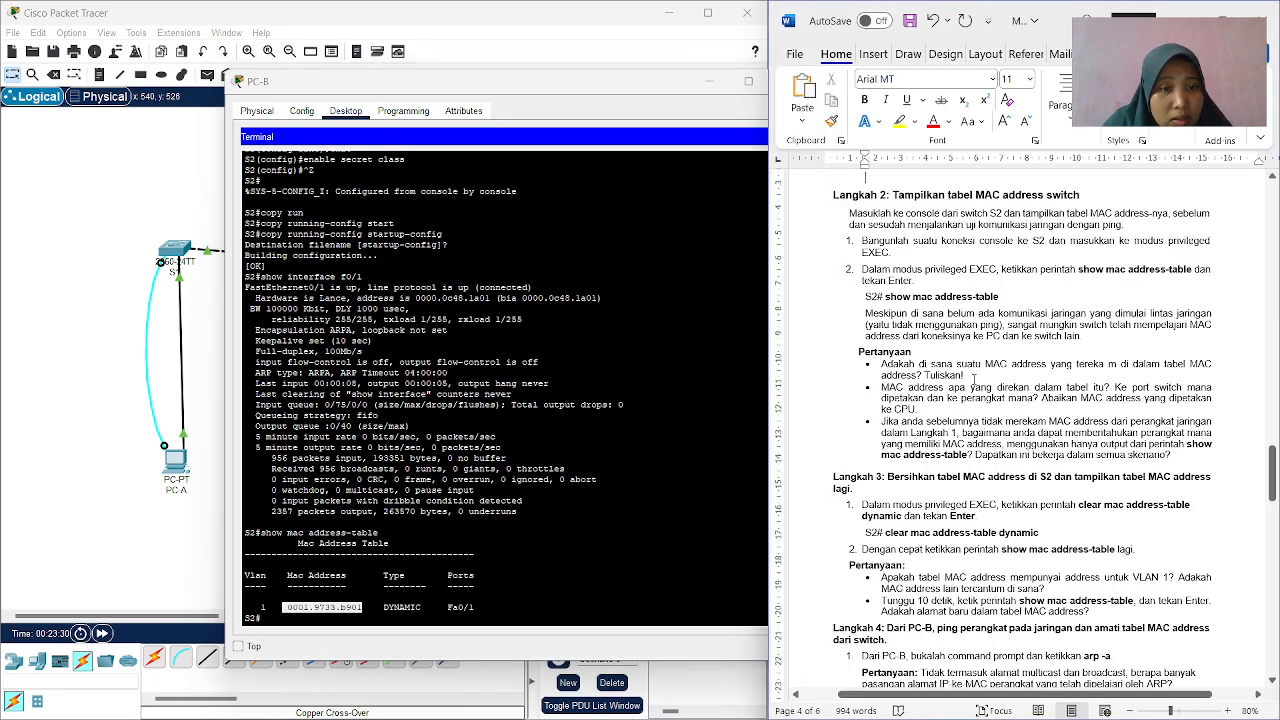
{"action": "key", "text": "Return"}
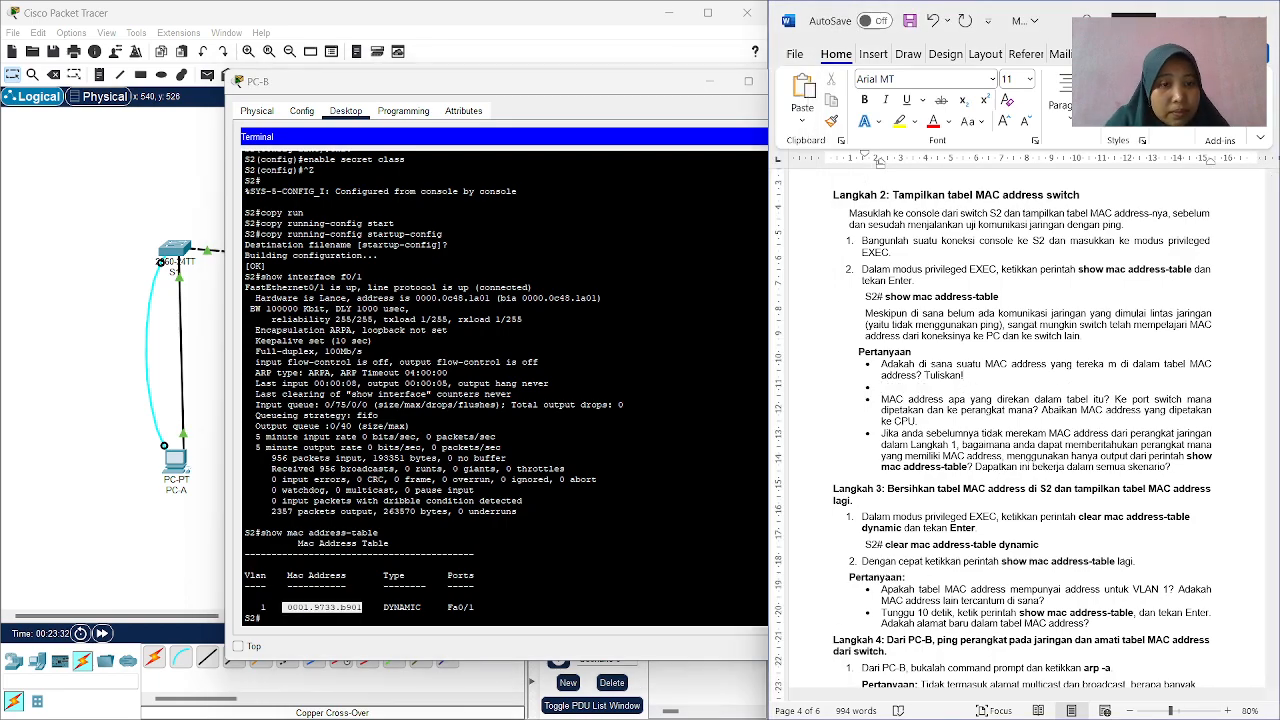
{"action": "key", "text": "BackSpace"}
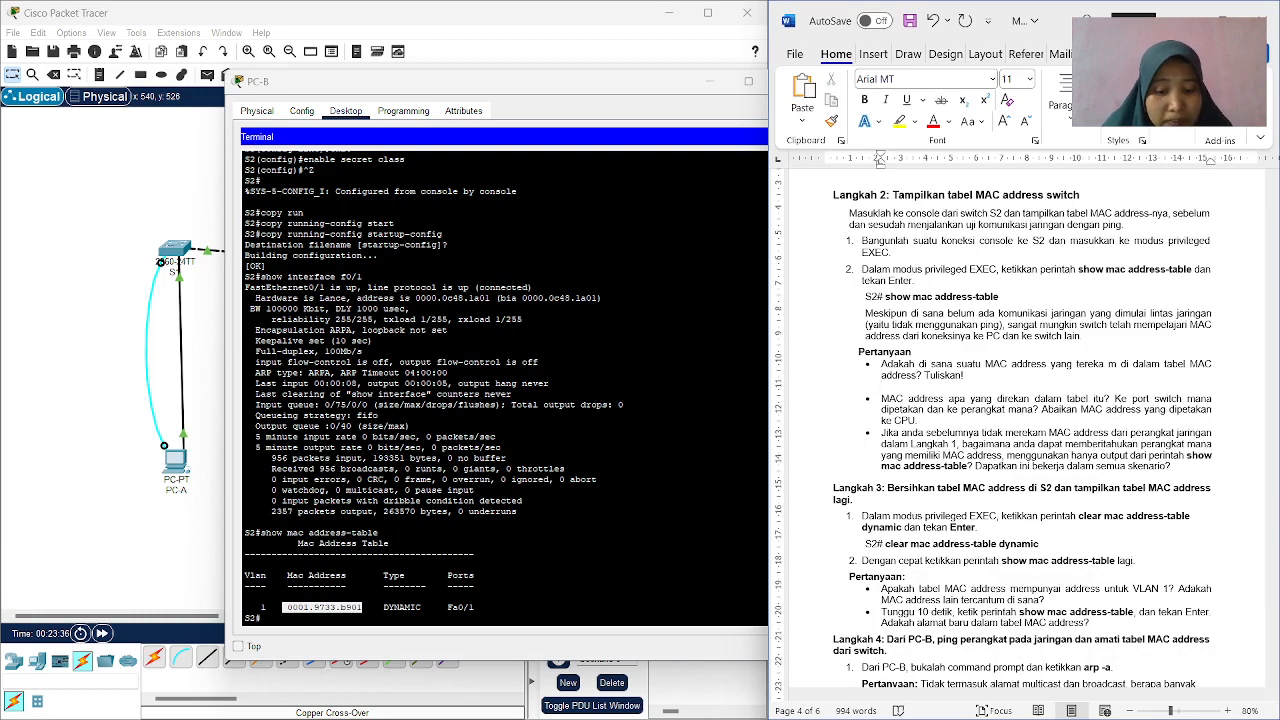
{"action": "type", "text": "Jawab :"}
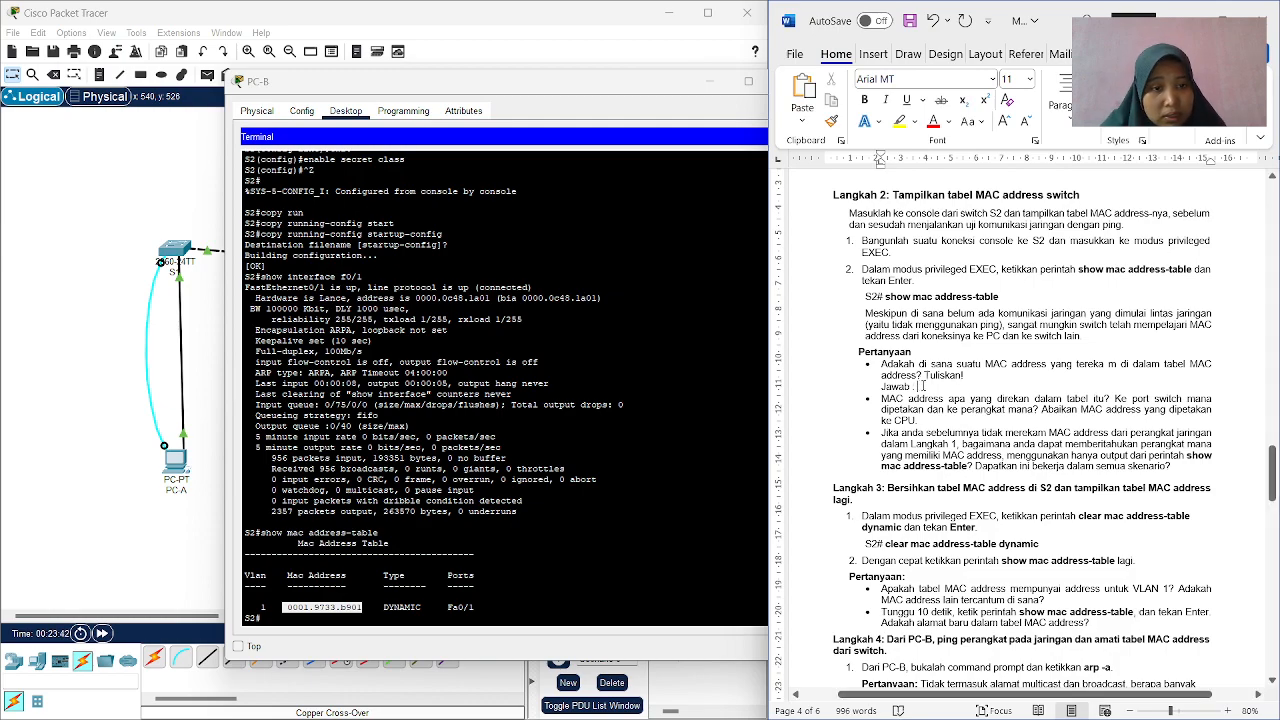
{"action": "right_click", "coordinate": [922, 385]}
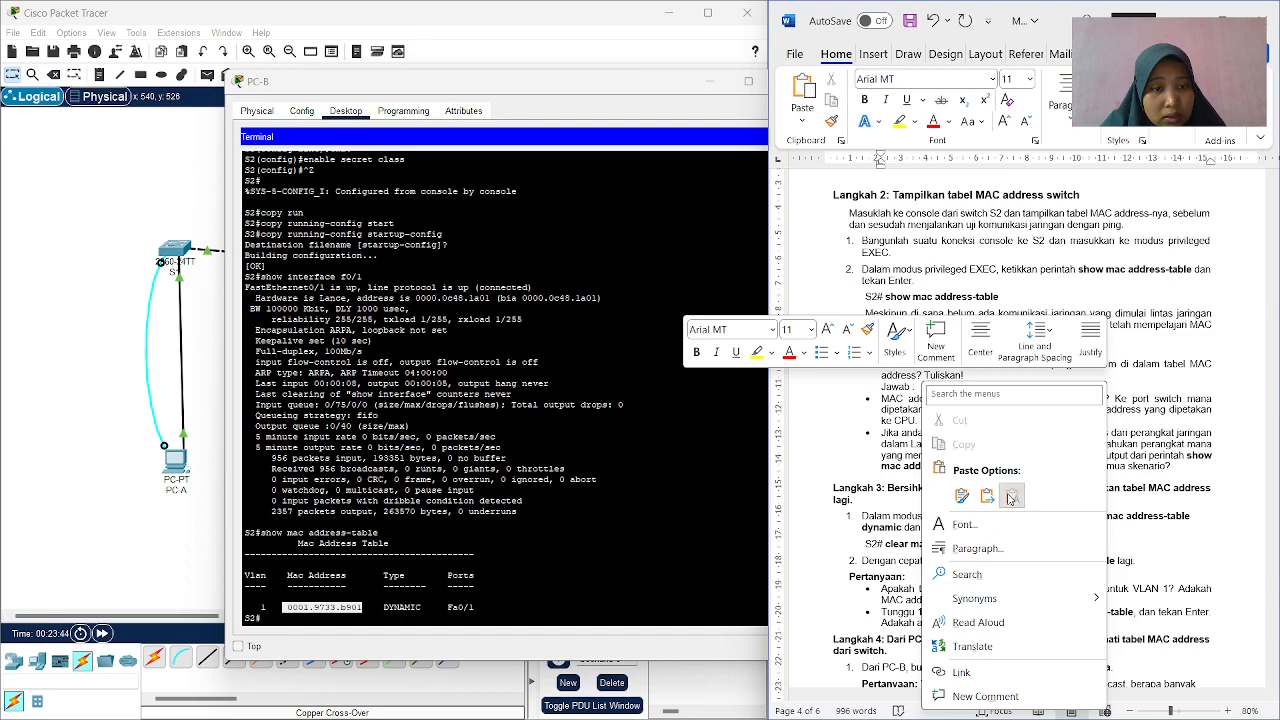
{"action": "left_click", "coordinate": [1011, 497]}
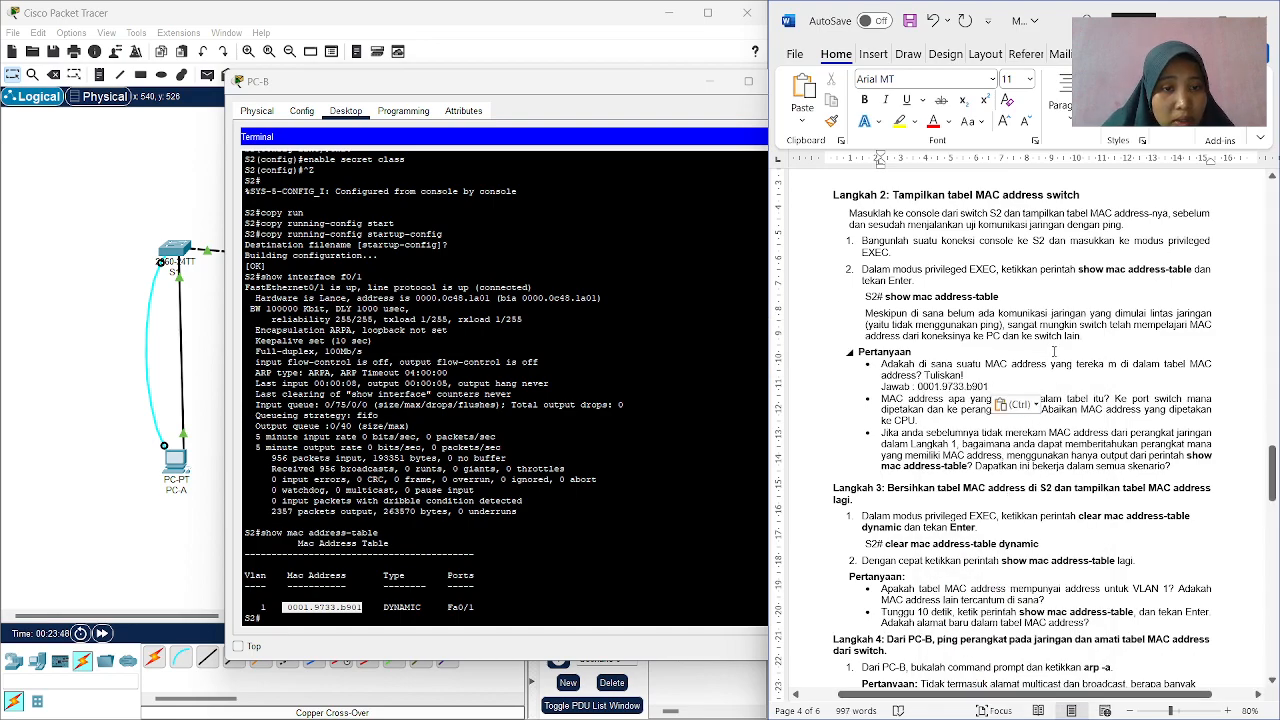
{"action": "scroll", "coordinate": [1053, 350], "scroll_direction": "up", "scroll_amount": 1}
{"action": "scroll", "coordinate": [1053, 350], "scroll_direction": "down", "scroll_amount": 2}
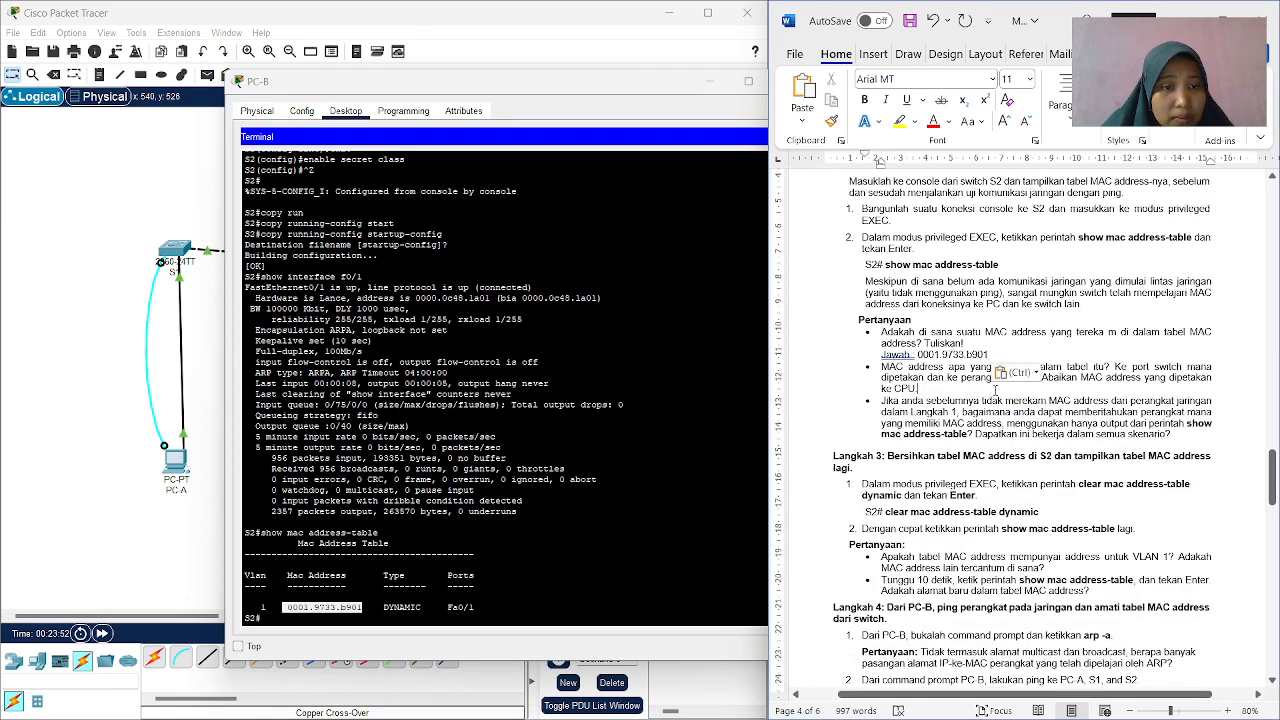
{"action": "left_click", "coordinate": [1037, 374]}
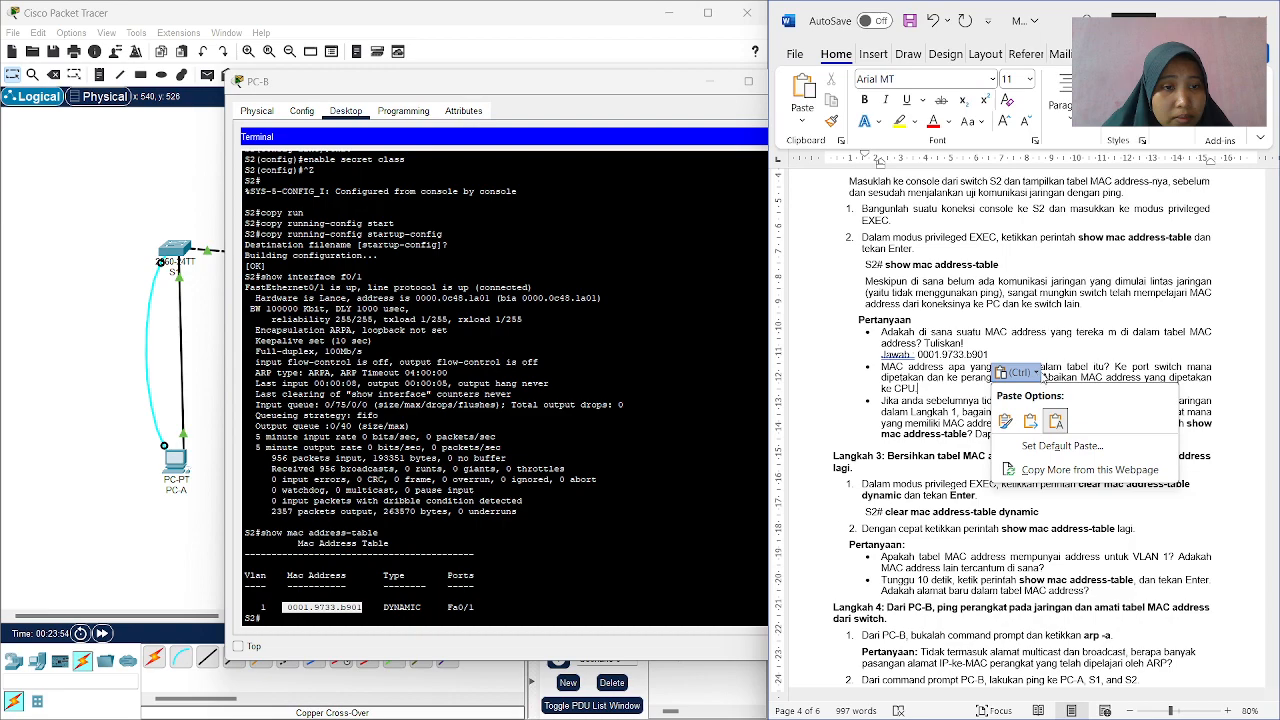
{"action": "left_click", "coordinate": [1081, 336]}
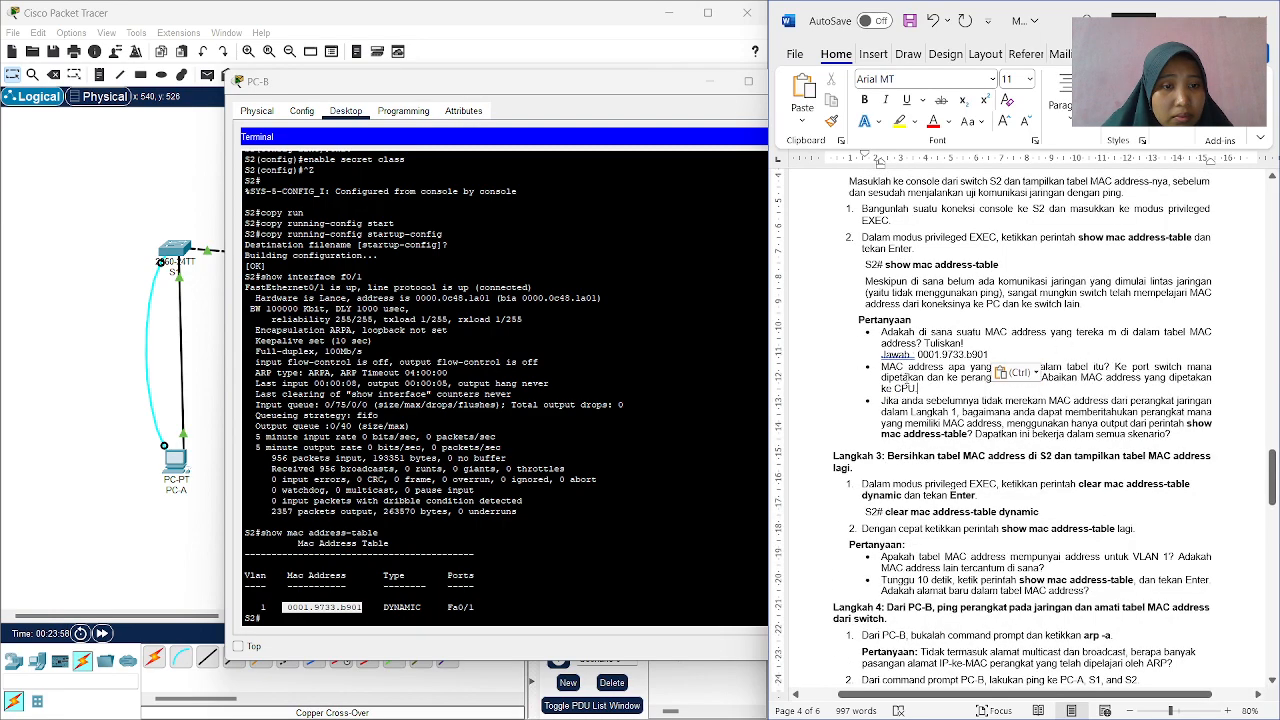
{"action": "scroll", "coordinate": [1000, 370], "scroll_direction": "down", "scroll_amount": 1}
{"action": "left_click", "coordinate": [1016, 341]}
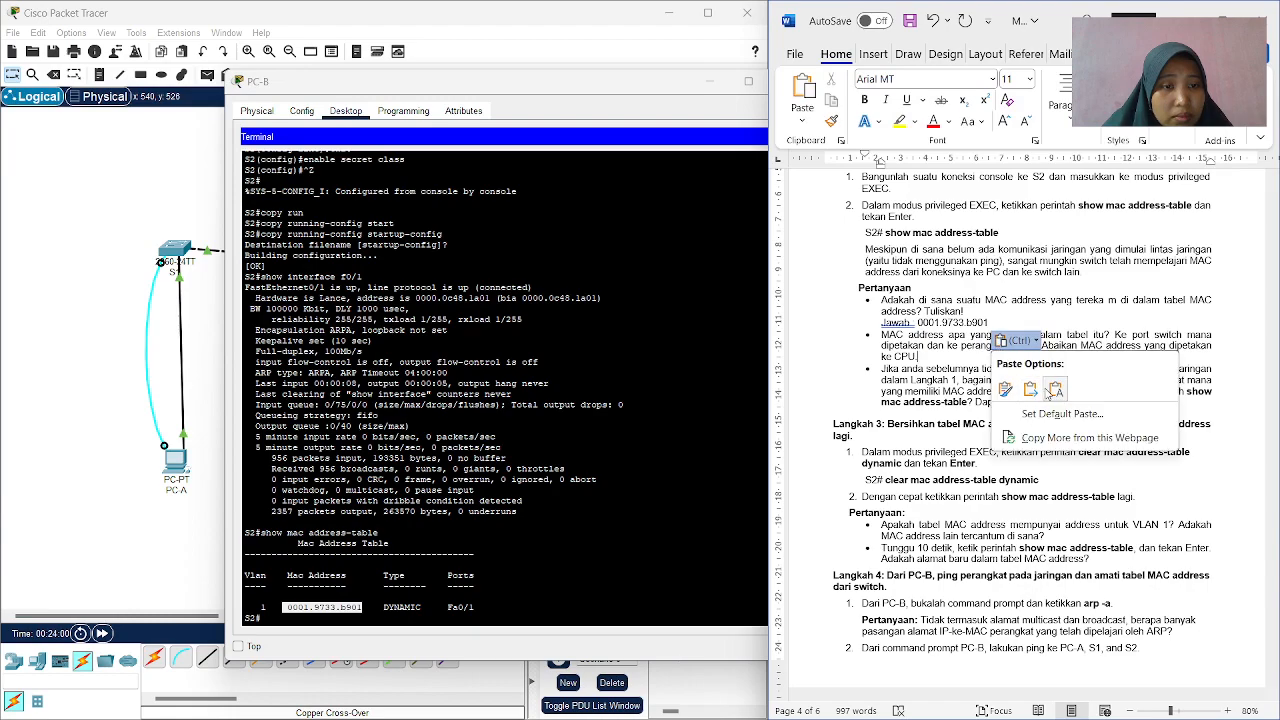
{"action": "left_click", "coordinate": [1054, 390]}
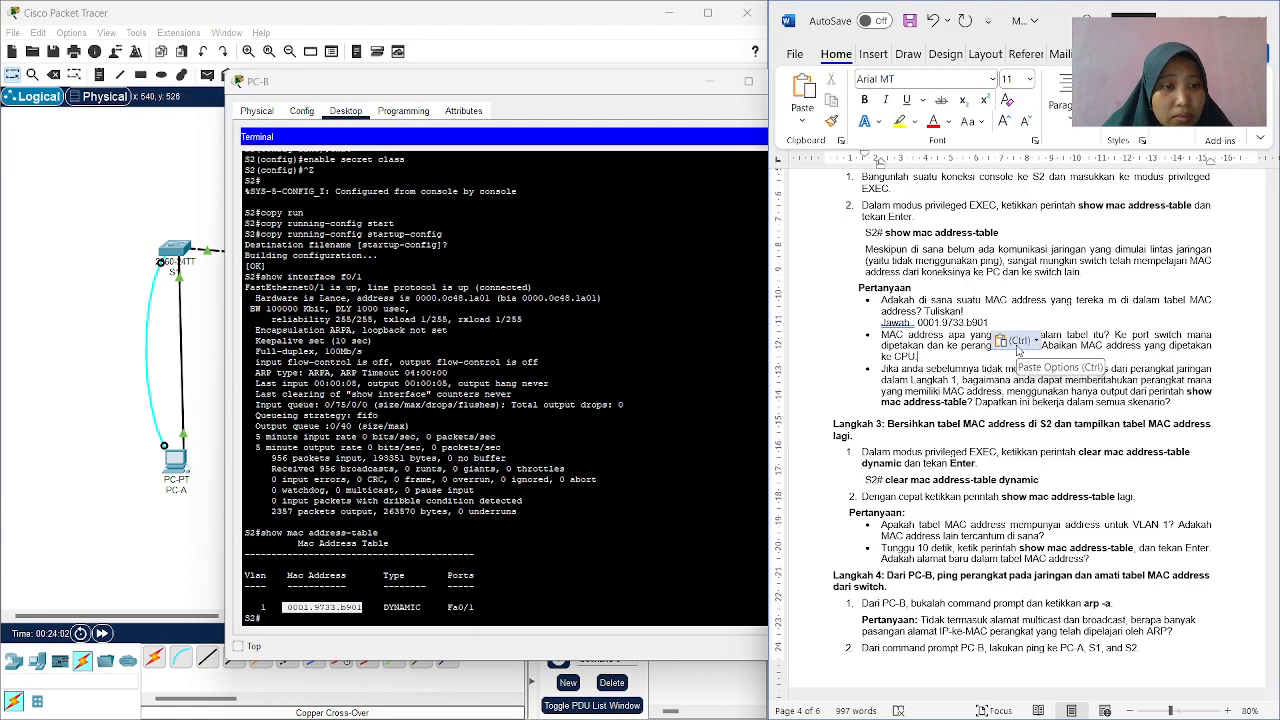
{"action": "left_click", "coordinate": [1013, 345]}
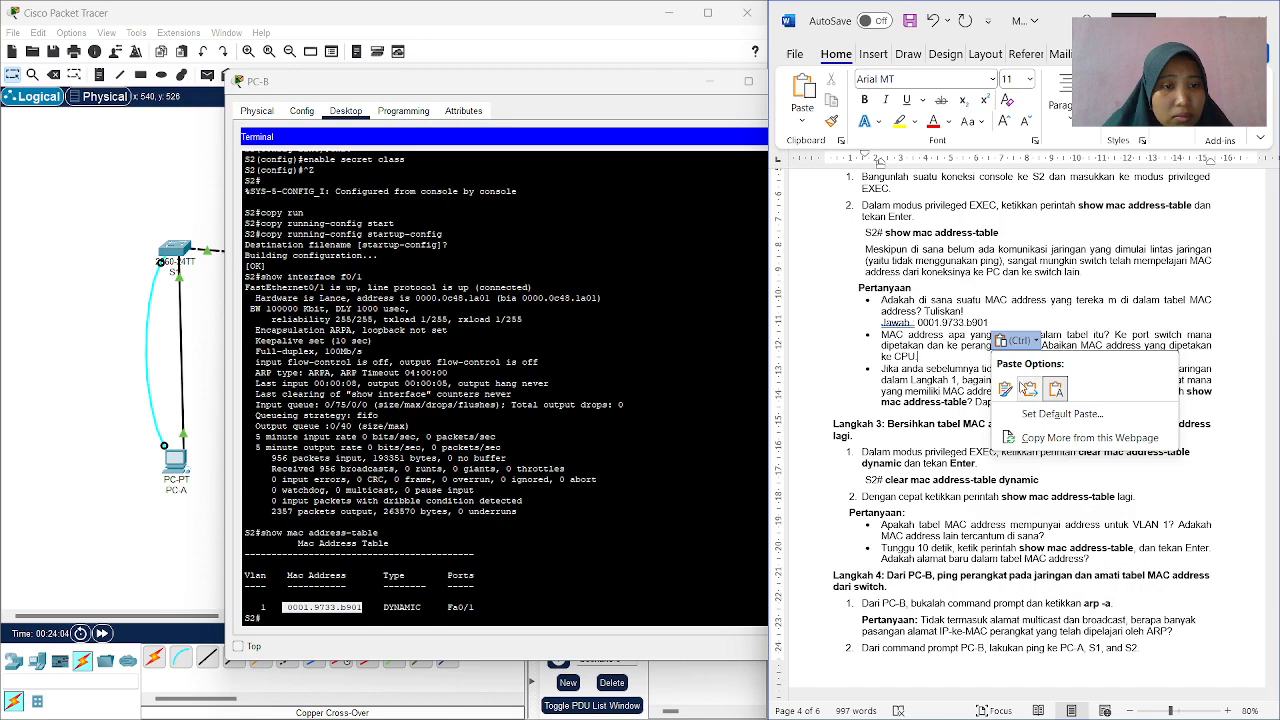
{"action": "left_click", "coordinate": [1041, 344]}
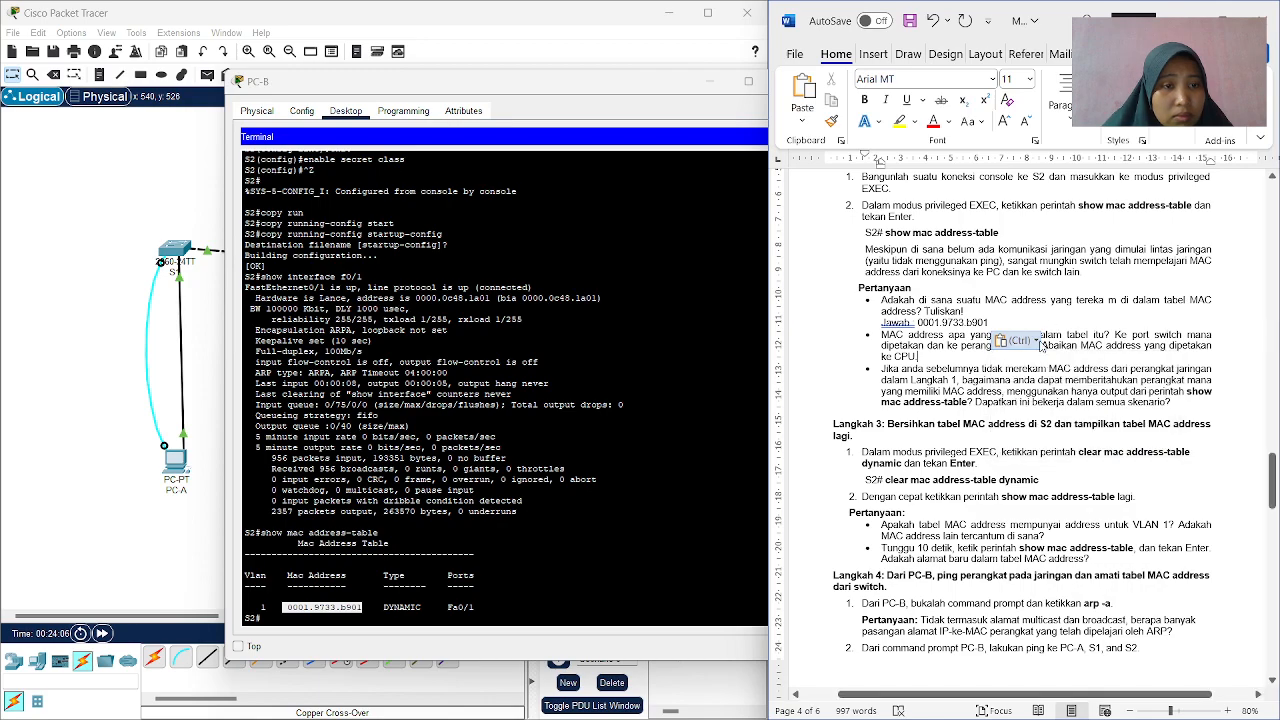
{"action": "left_click", "coordinate": [1041, 344]}
{"action": "left_click", "coordinate": [1034, 318]}
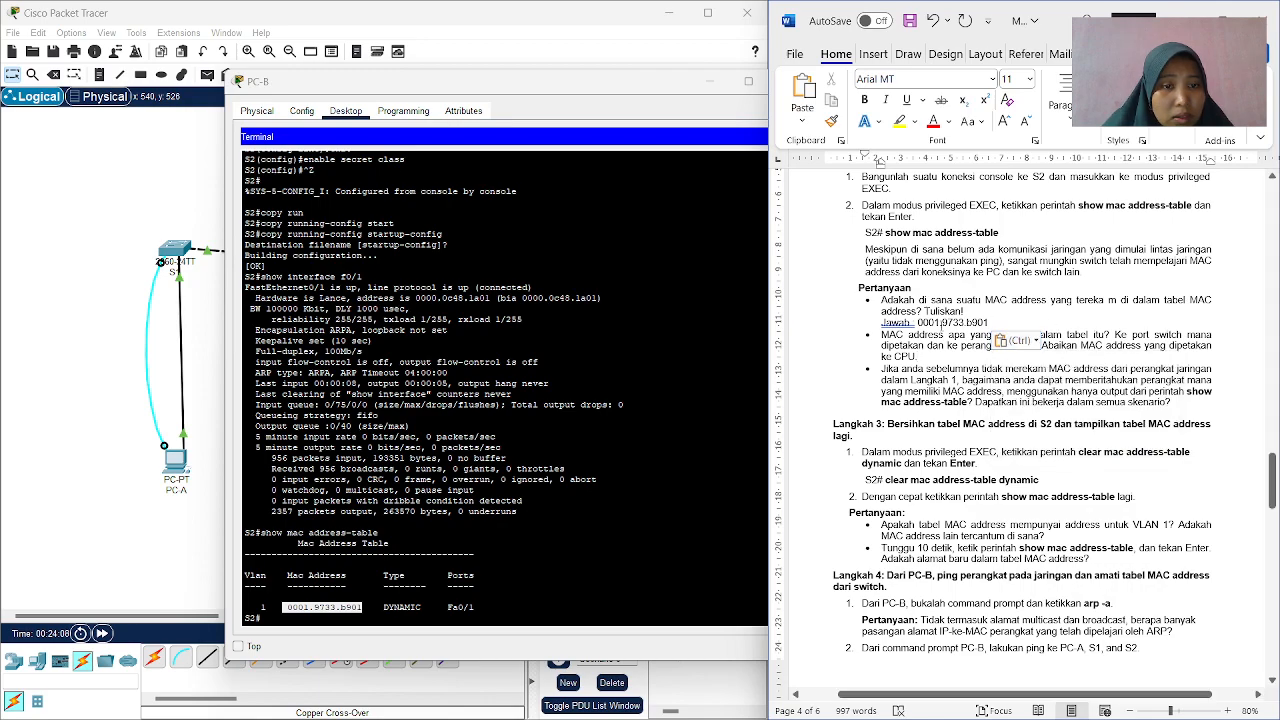
{"action": "scroll", "coordinate": [945, 319], "scroll_direction": "up", "scroll_amount": 1}
{"action": "scroll", "coordinate": [945, 319], "scroll_direction": "down", "scroll_amount": 2}
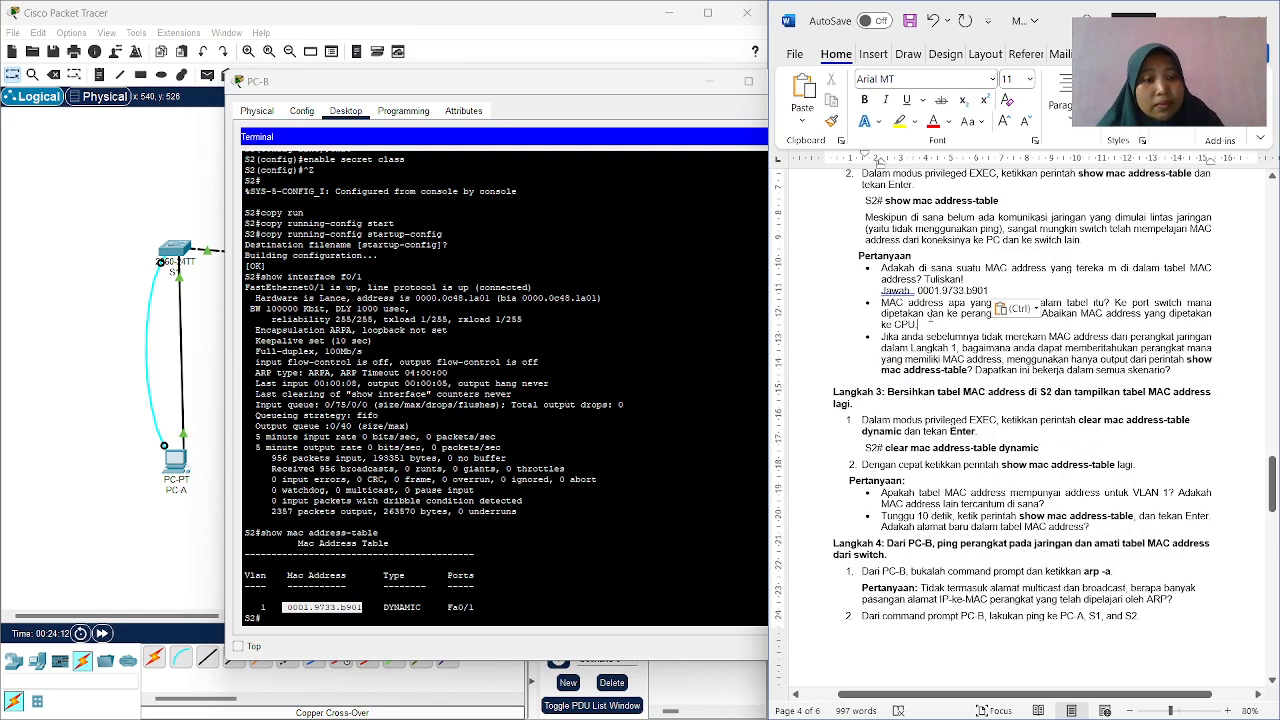
{"action": "scroll", "coordinate": [980, 330], "scroll_direction": "down", "scroll_amount": 1}
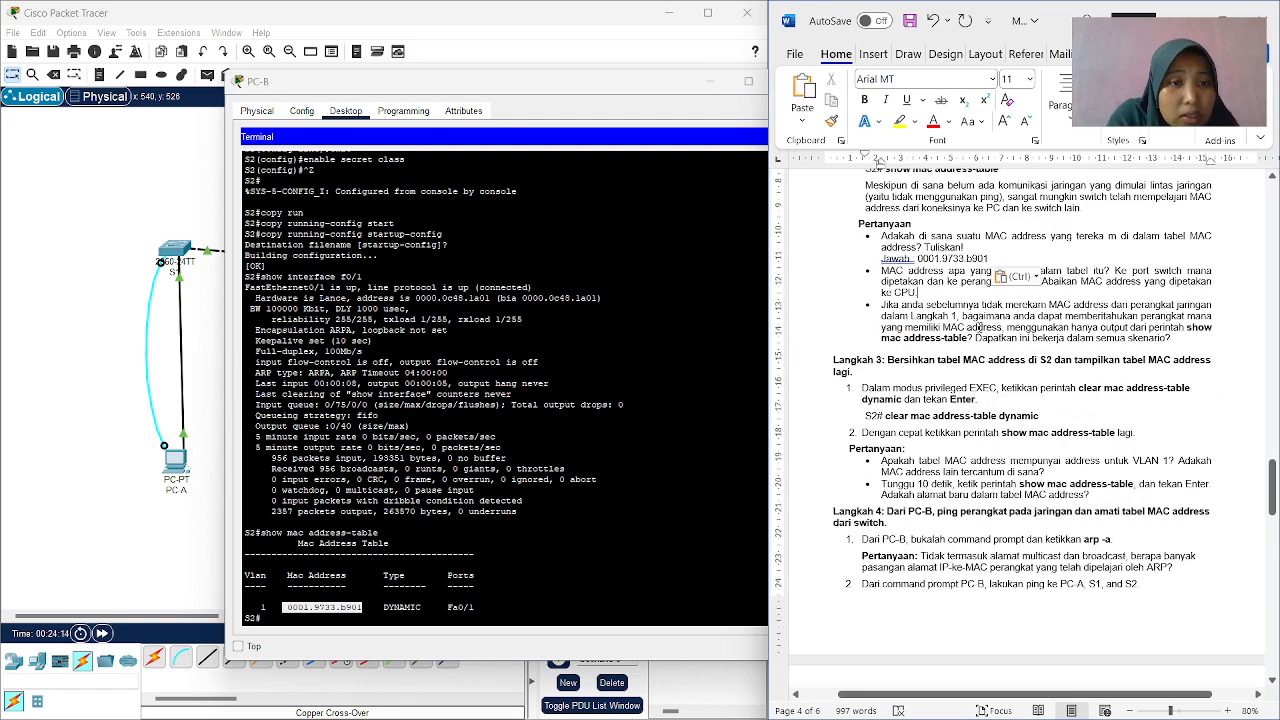
{"action": "scroll", "coordinate": [980, 330], "scroll_direction": "up", "scroll_amount": 1}
Change the paste option of the MAC address on the Jawab line to Merge Formatting.
{"action": "left_click", "coordinate": [1003, 310]}
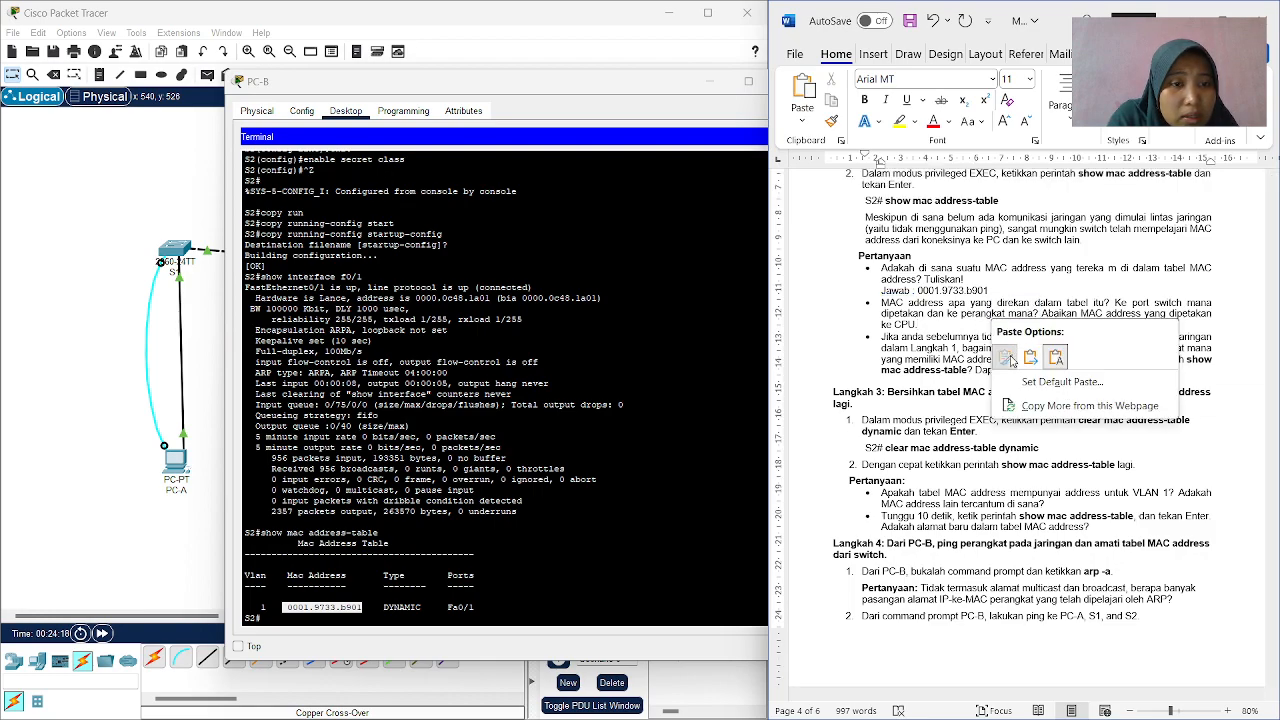
{"action": "left_click", "coordinate": [1005, 355]}
{"action": "left_click", "coordinate": [1003, 311]}
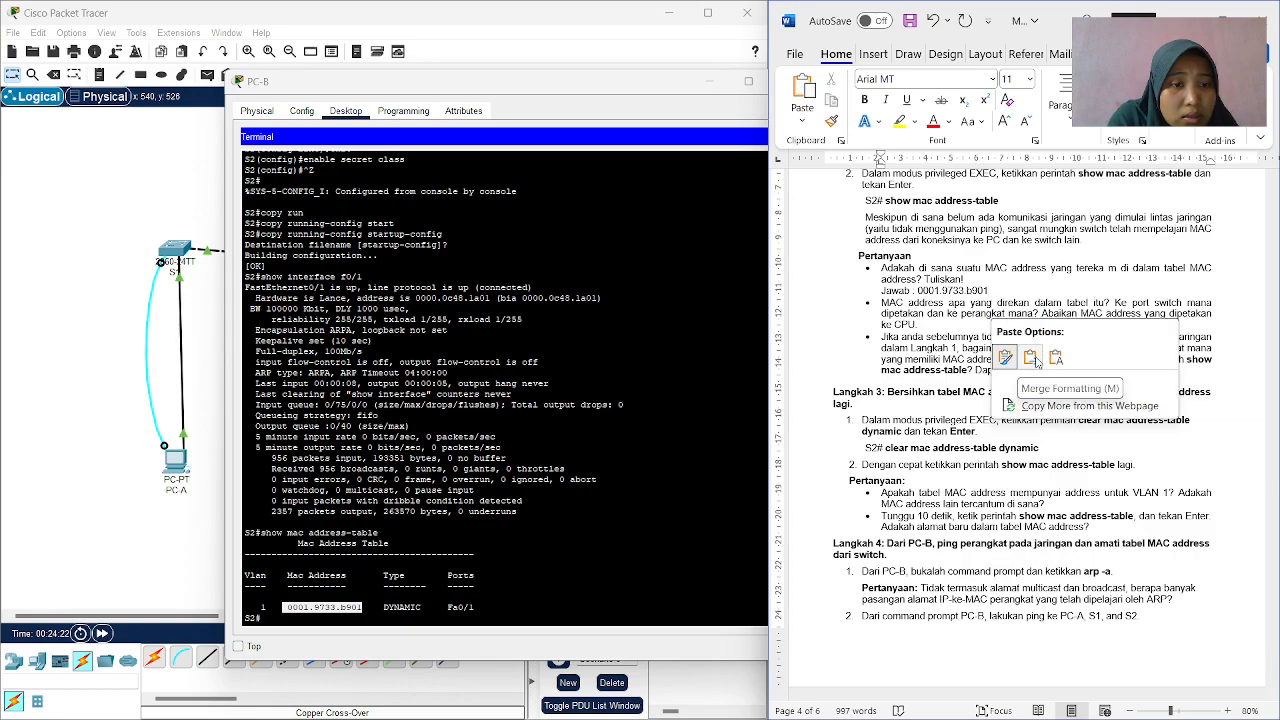
{"action": "left_click", "coordinate": [1033, 359]}
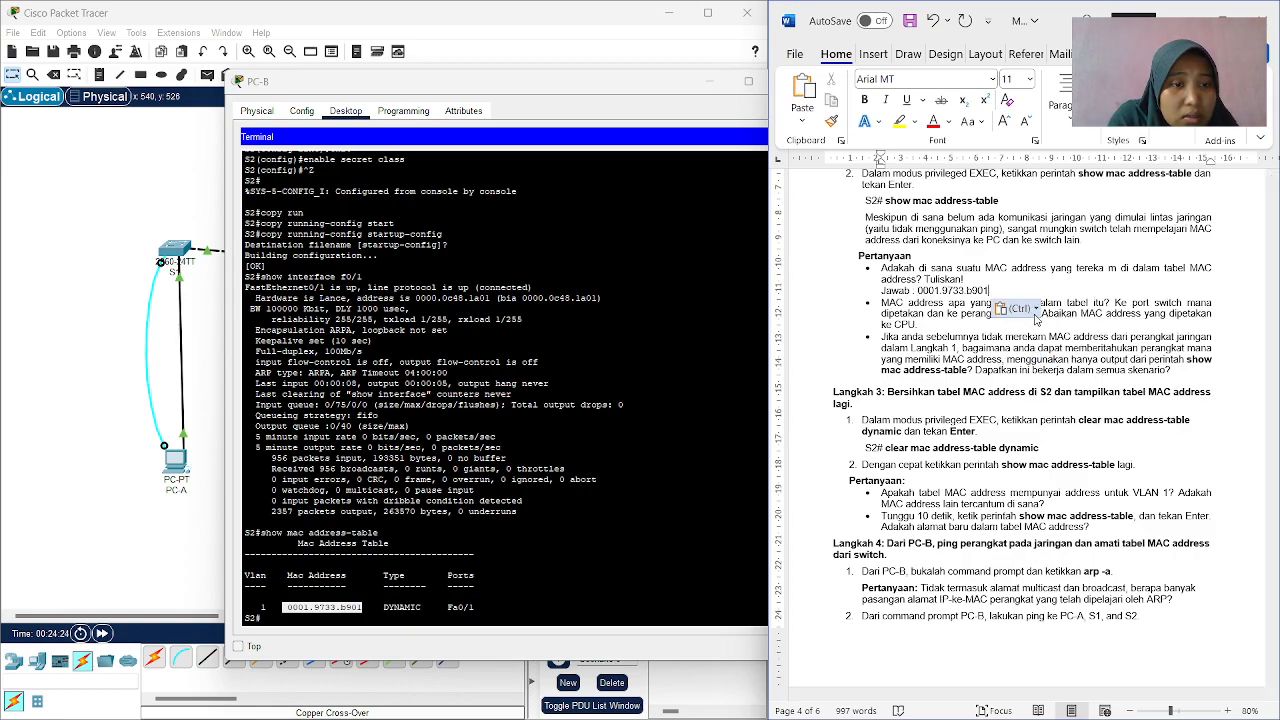
{"action": "left_click", "coordinate": [1035, 312]}
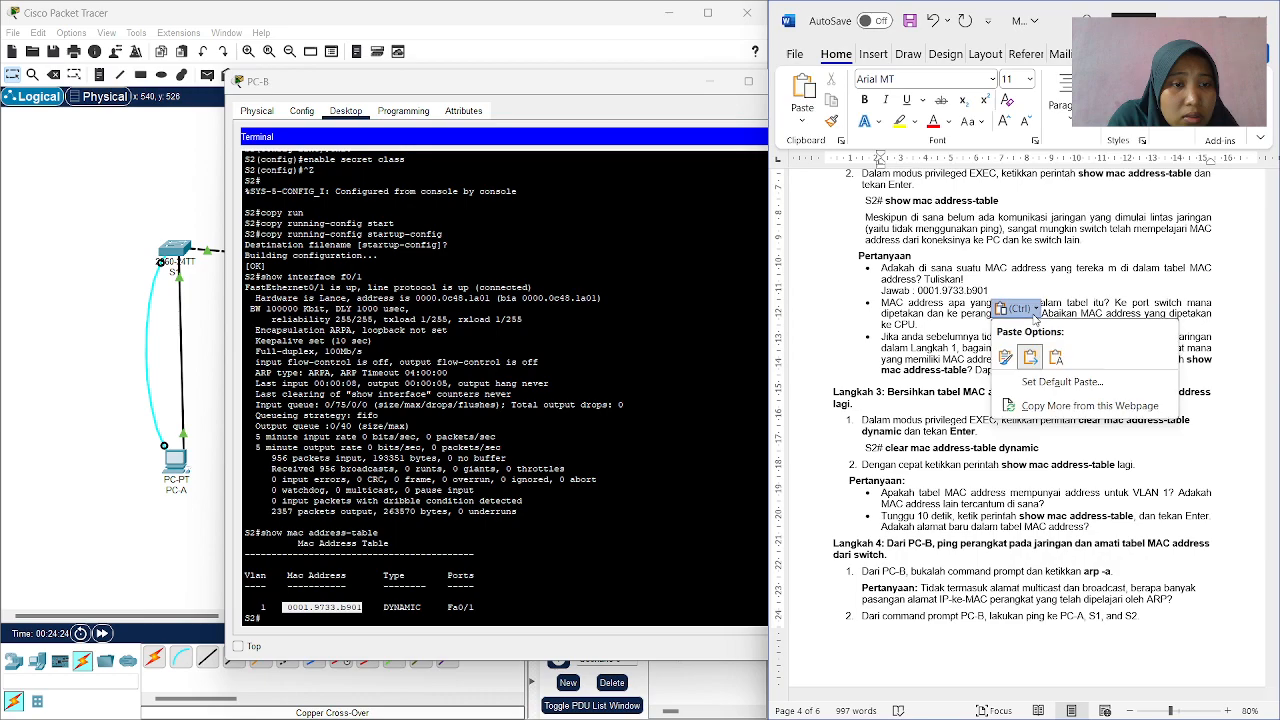
{"action": "left_click", "coordinate": [1060, 382]}
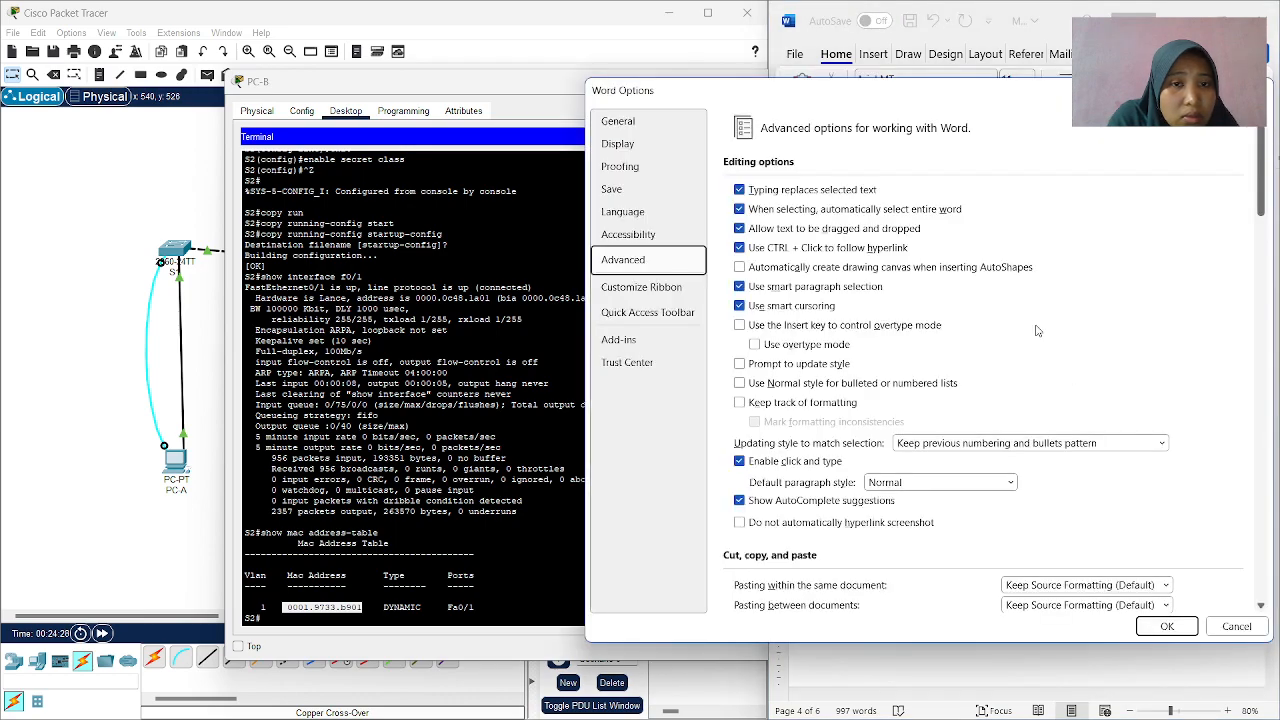
{"action": "left_click", "coordinate": [1257, 90]}
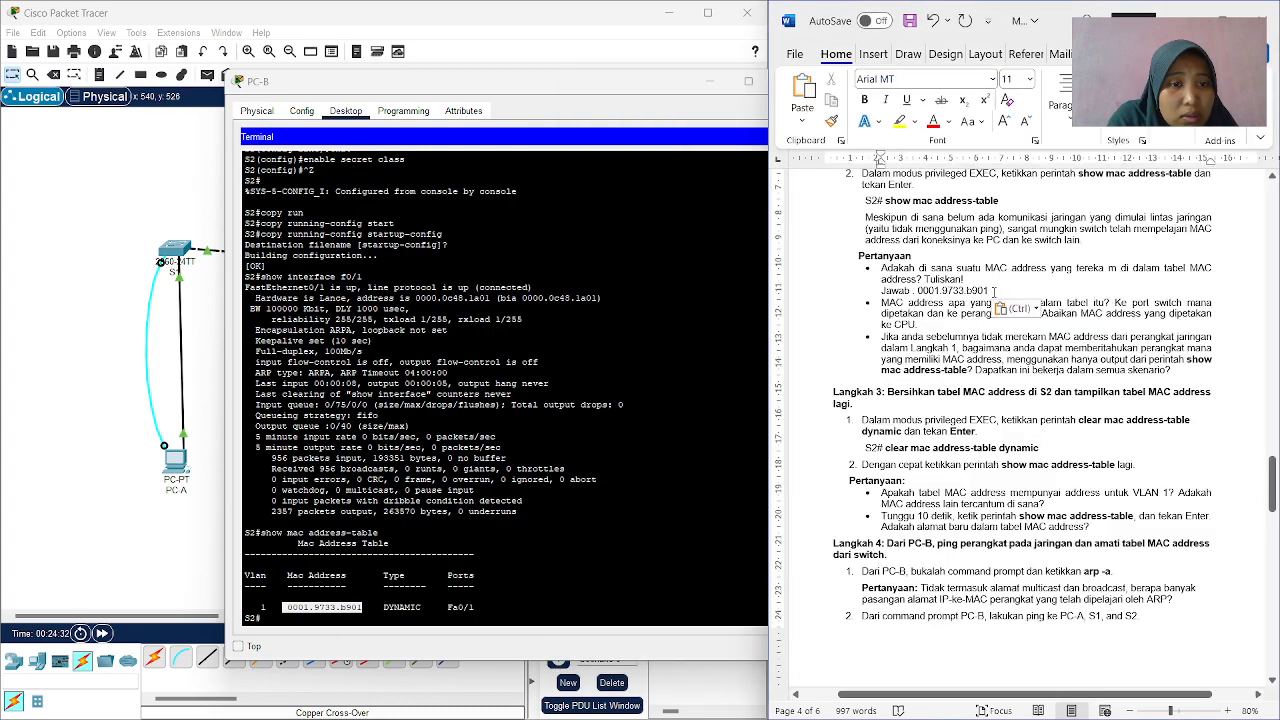
{"action": "left_click_drag", "start_coordinate": [995, 287], "coordinate": [942, 289]}
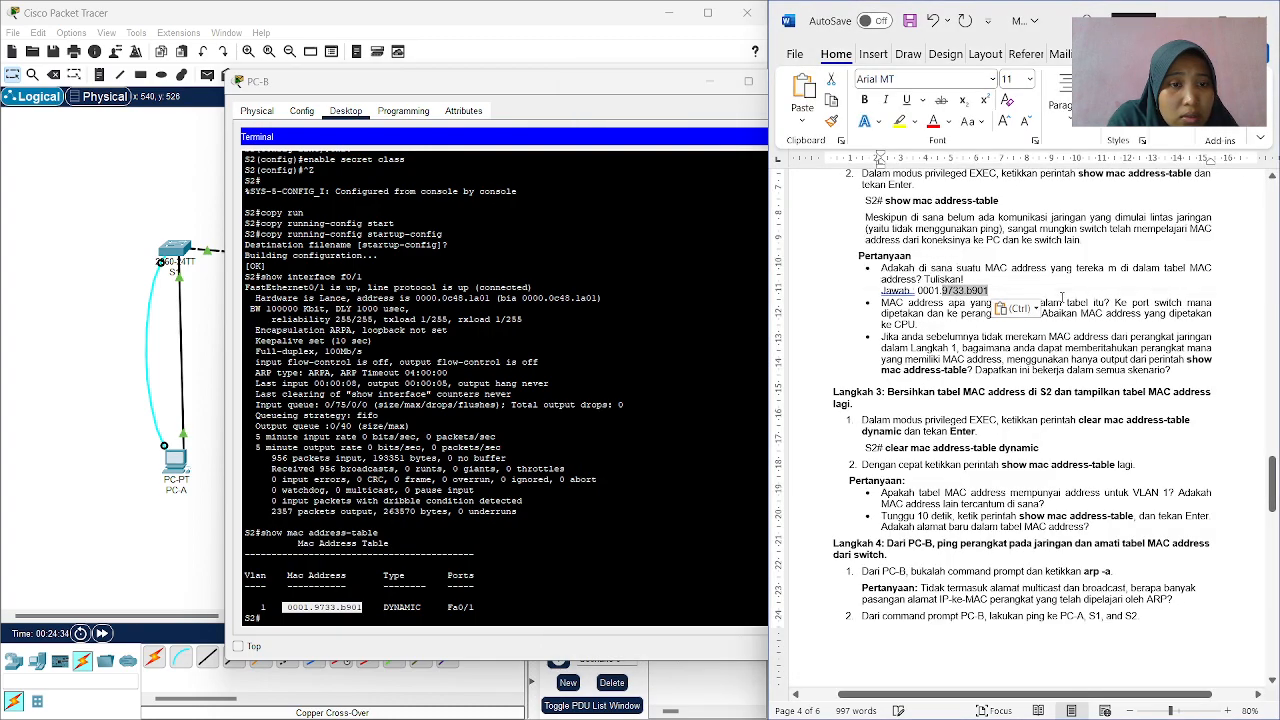
{"action": "left_click", "coordinate": [1015, 309]}
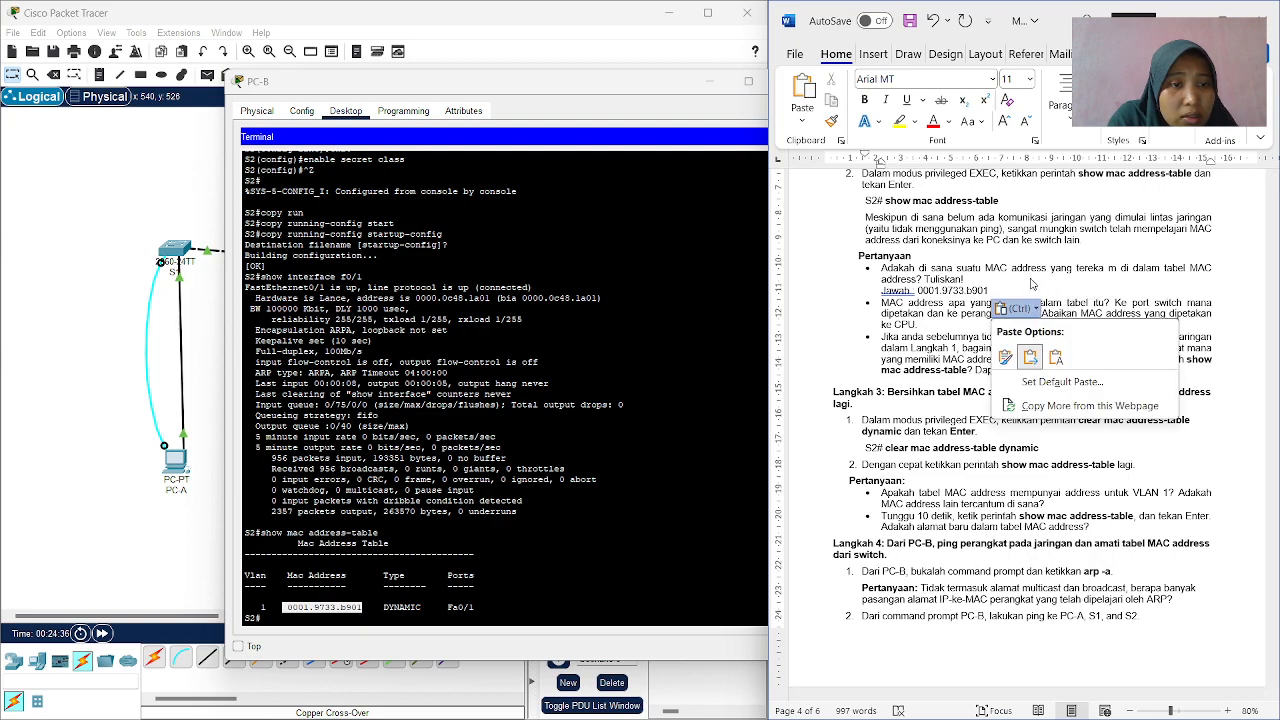
{"action": "left_click", "coordinate": [1033, 285]}
{"action": "scroll", "coordinate": [1013, 350], "scroll_direction": "down", "scroll_amount": 1}
{"action": "scroll", "coordinate": [1018, 343], "scroll_direction": "up", "scroll_amount": 2}
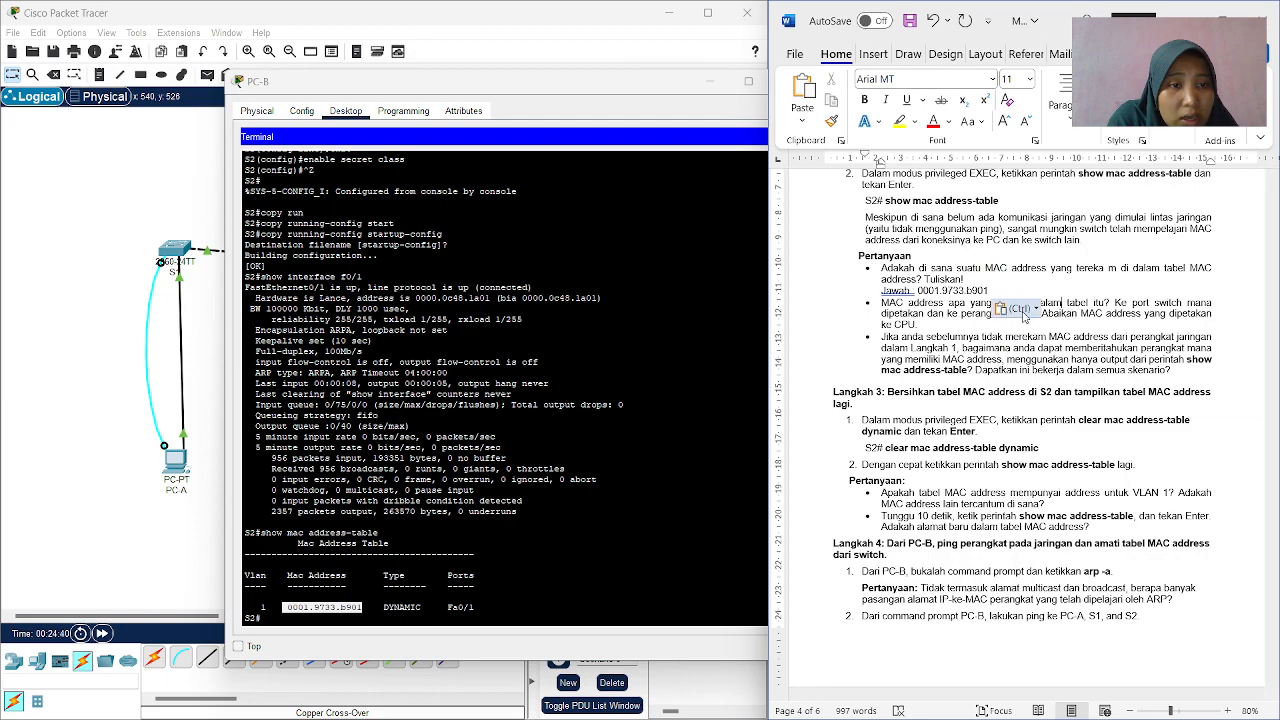
{"action": "scroll", "coordinate": [1025, 318], "scroll_direction": "down", "scroll_amount": 1}
{"action": "scroll", "coordinate": [1027, 317], "scroll_direction": "up", "scroll_amount": 1}
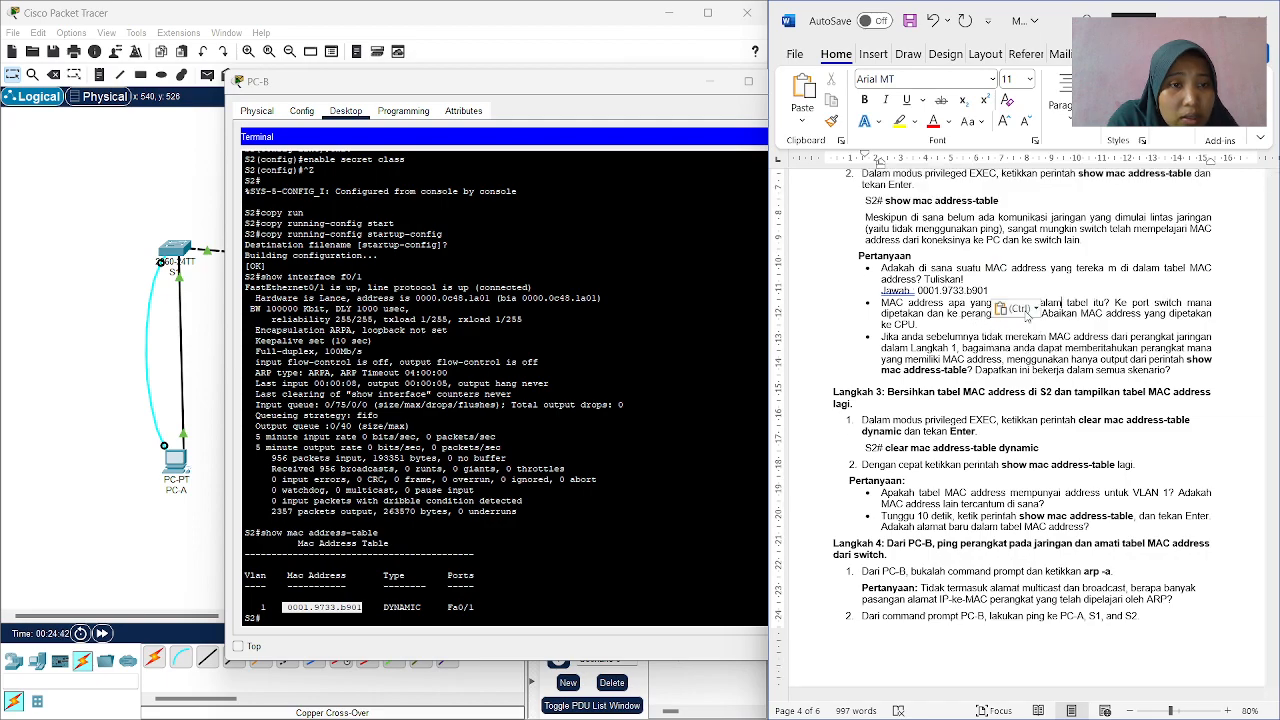
{"action": "scroll", "coordinate": [1025, 316], "scroll_direction": "down", "scroll_amount": 1}
{"action": "scroll", "coordinate": [1029, 310], "scroll_direction": "up", "scroll_amount": 1}
{"action": "scroll", "coordinate": [1030, 315], "scroll_direction": "down", "scroll_amount": 1}
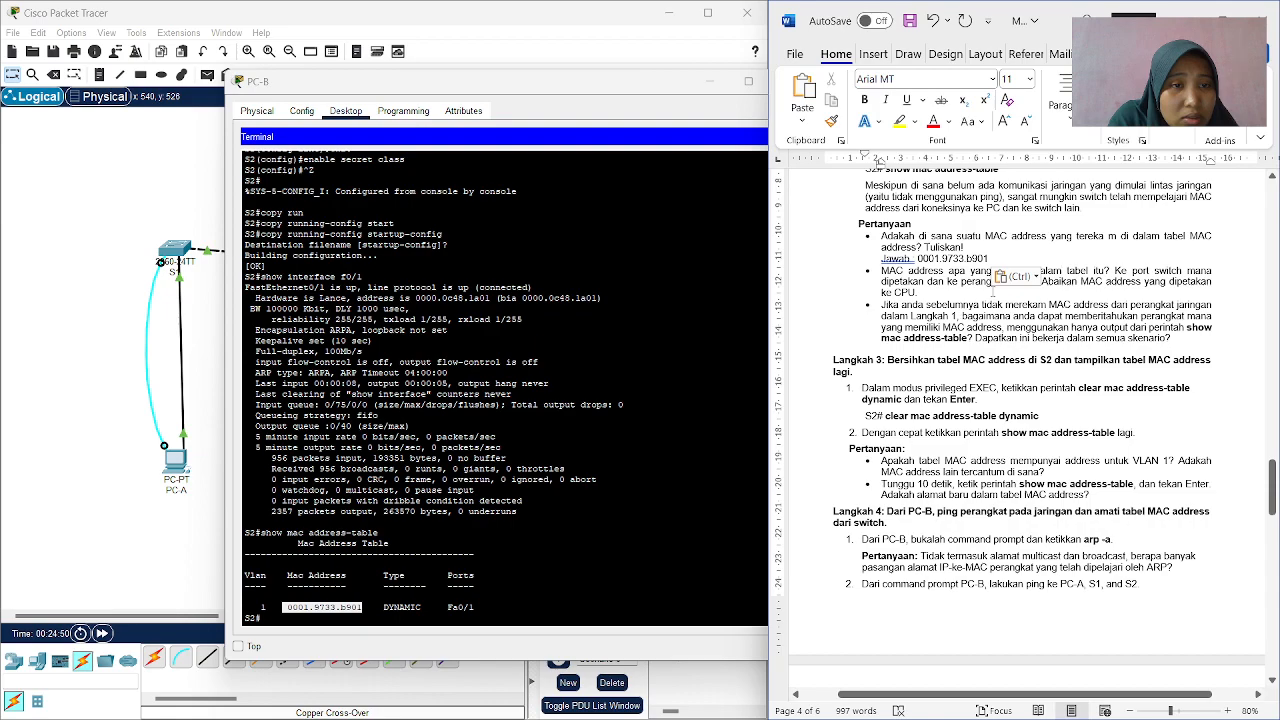
{"action": "left_click", "coordinate": [1022, 279]}
{"action": "left_click", "coordinate": [1044, 316]}
{"action": "left_click", "coordinate": [1022, 277]}
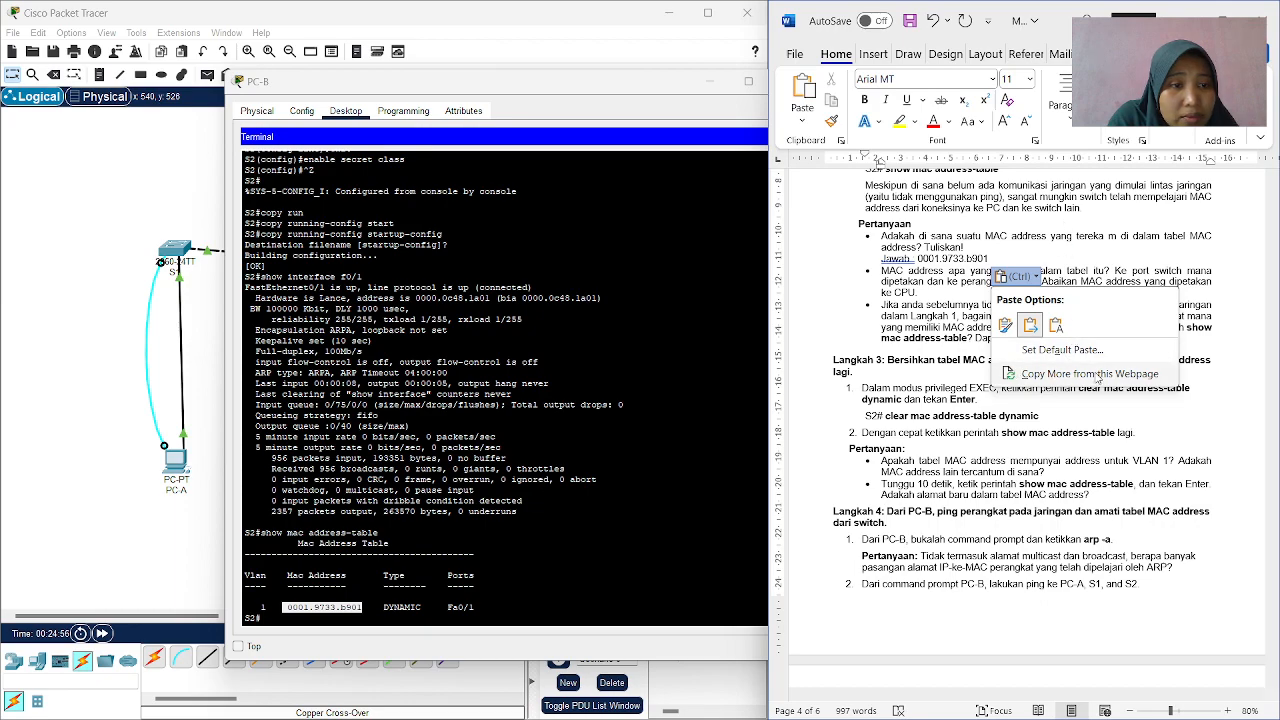
{"action": "left_click", "coordinate": [1096, 375]}
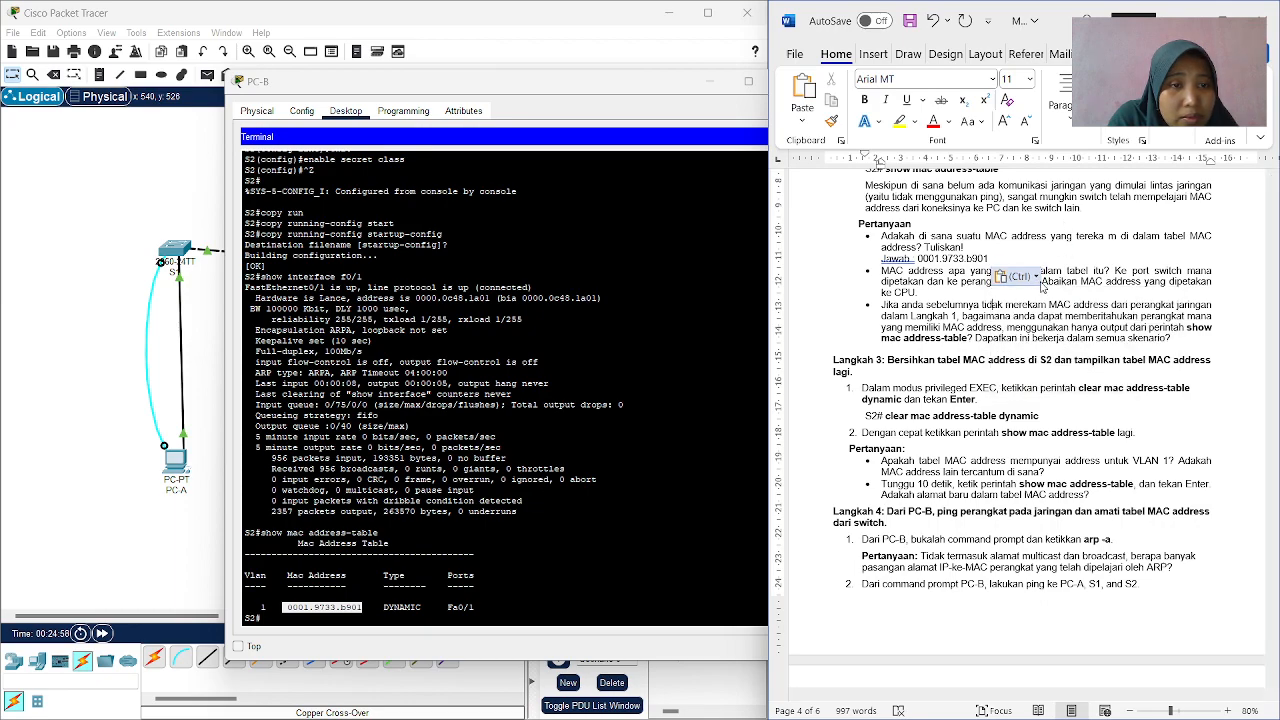
{"action": "left_click", "coordinate": [1044, 281]}
{"action": "left_click", "coordinate": [1044, 281]}
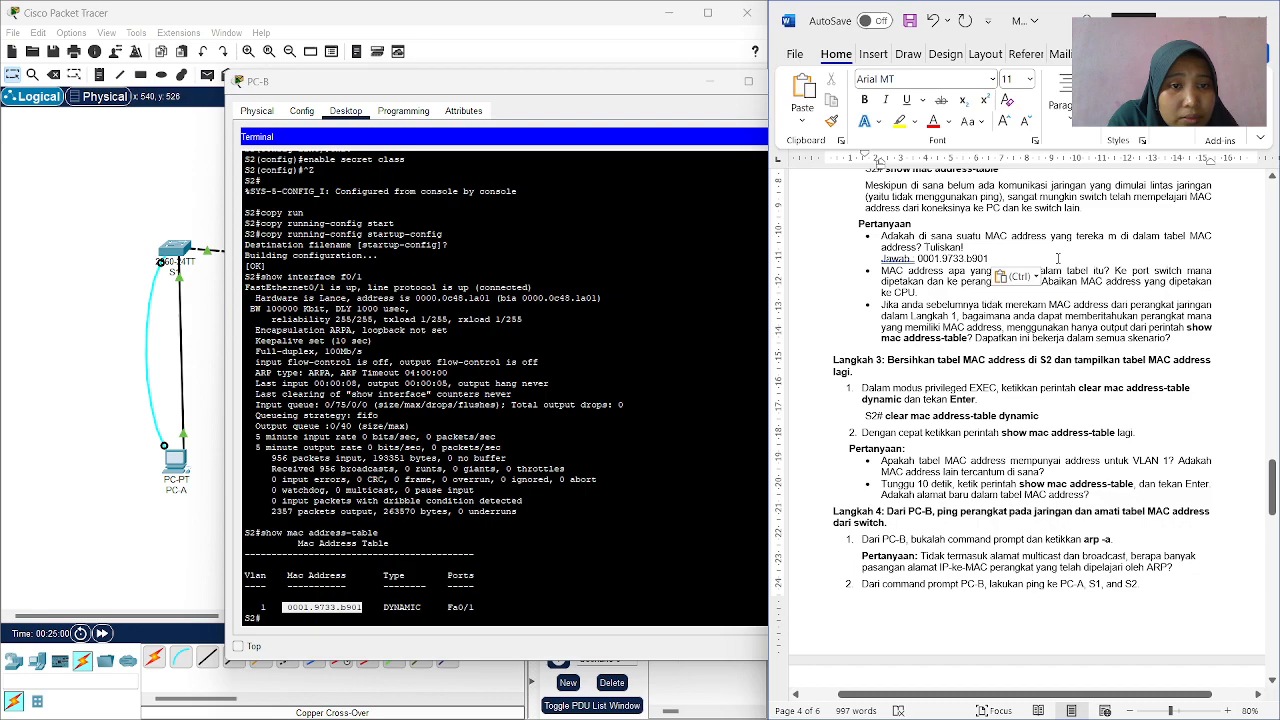
Review the Langkah 2 questions in the worksheet against the S1 and S2 Fast Ethernet 0/1 MAC addresses recorded in Langkah 1.
{"action": "scroll", "coordinate": [1057, 258], "scroll_direction": "down", "scroll_amount": 1}
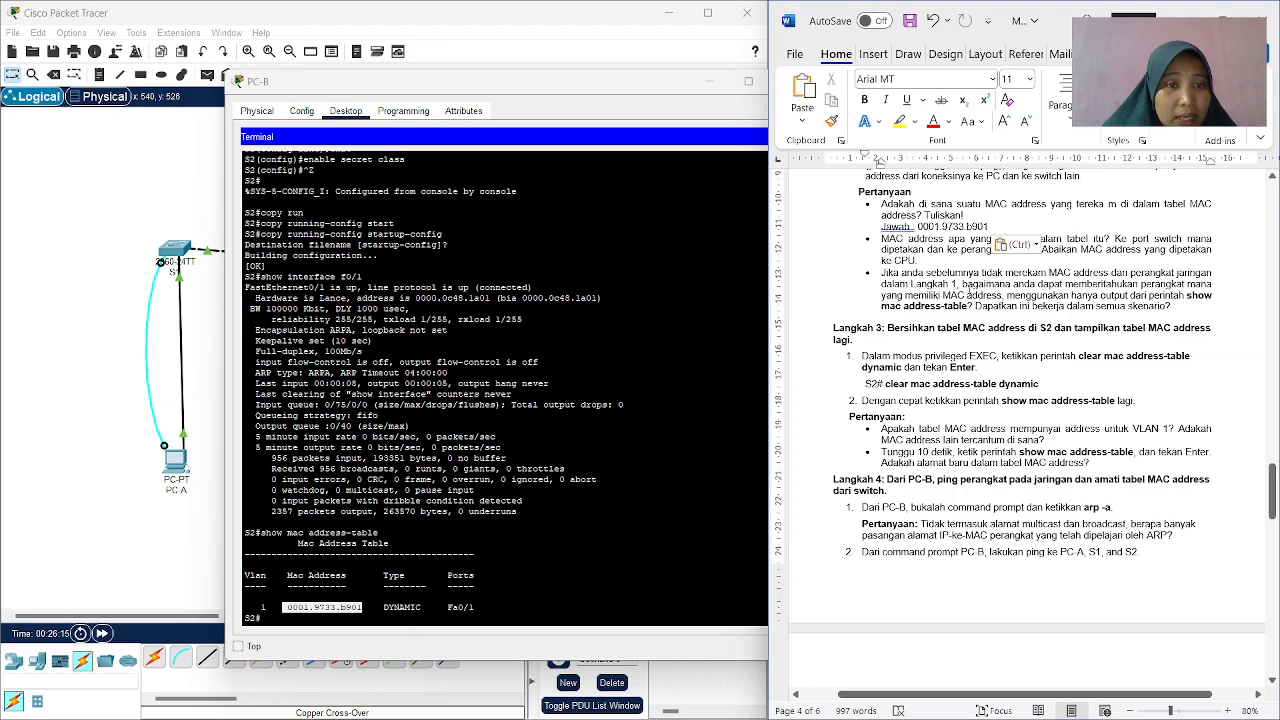
{"action": "scroll", "coordinate": [1024, 428], "scroll_direction": "down", "scroll_amount": 1}
{"action": "scroll", "coordinate": [1024, 428], "scroll_direction": "up", "scroll_amount": 1}
{"action": "scroll", "coordinate": [1024, 428], "scroll_direction": "up", "scroll_amount": 2}
{"action": "scroll", "coordinate": [886, 246], "scroll_direction": "up", "scroll_amount": 3}
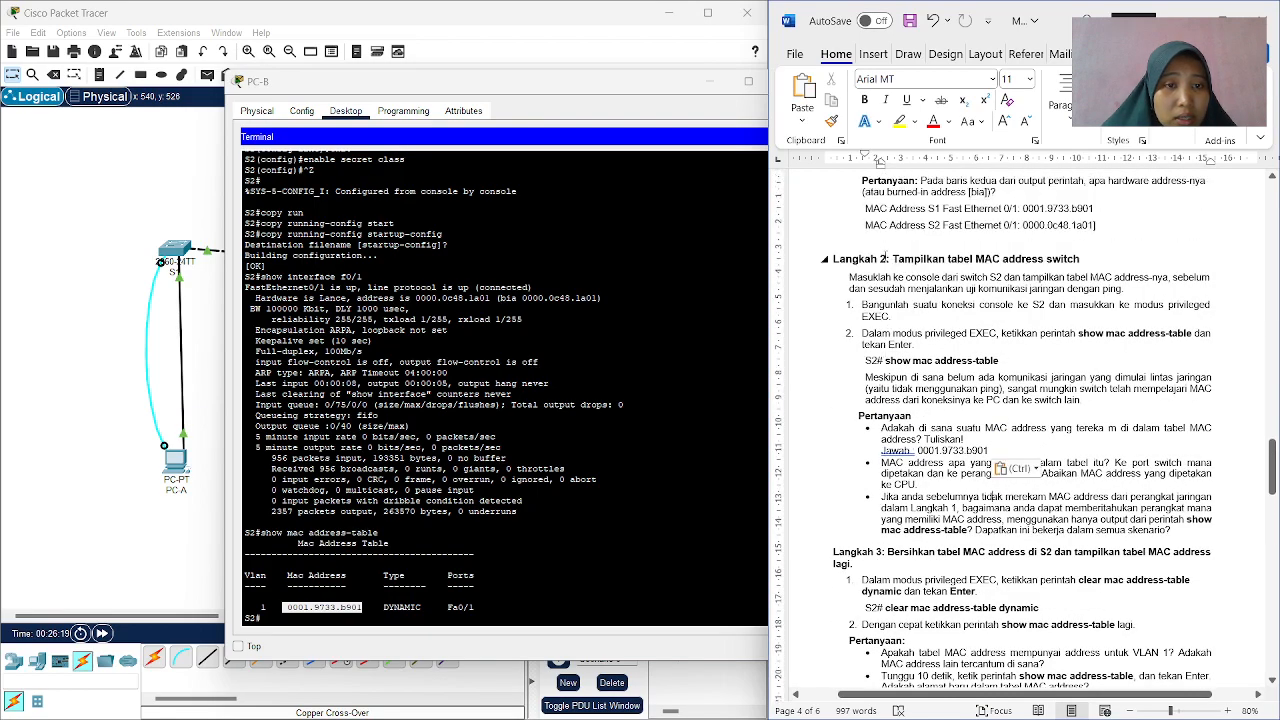
{"action": "scroll", "coordinate": [886, 246], "scroll_direction": "up", "scroll_amount": 5}
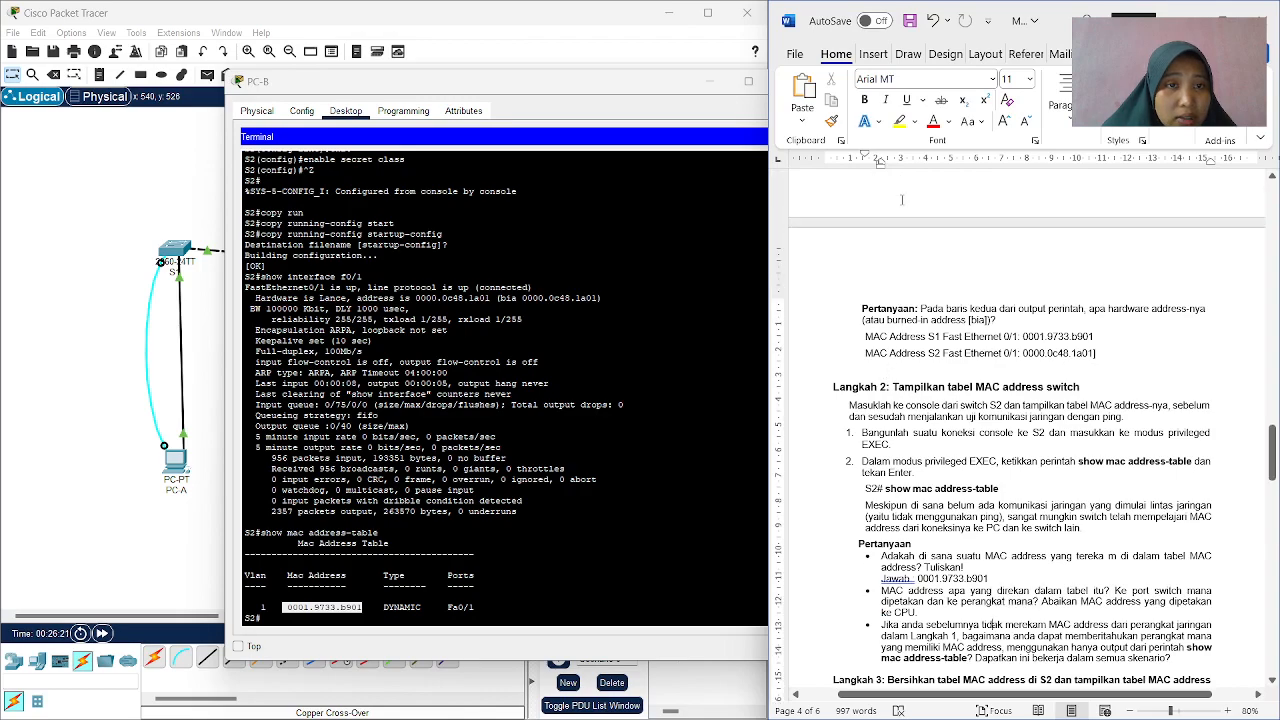
{"action": "scroll", "coordinate": [908, 198], "scroll_direction": "up", "scroll_amount": 1}
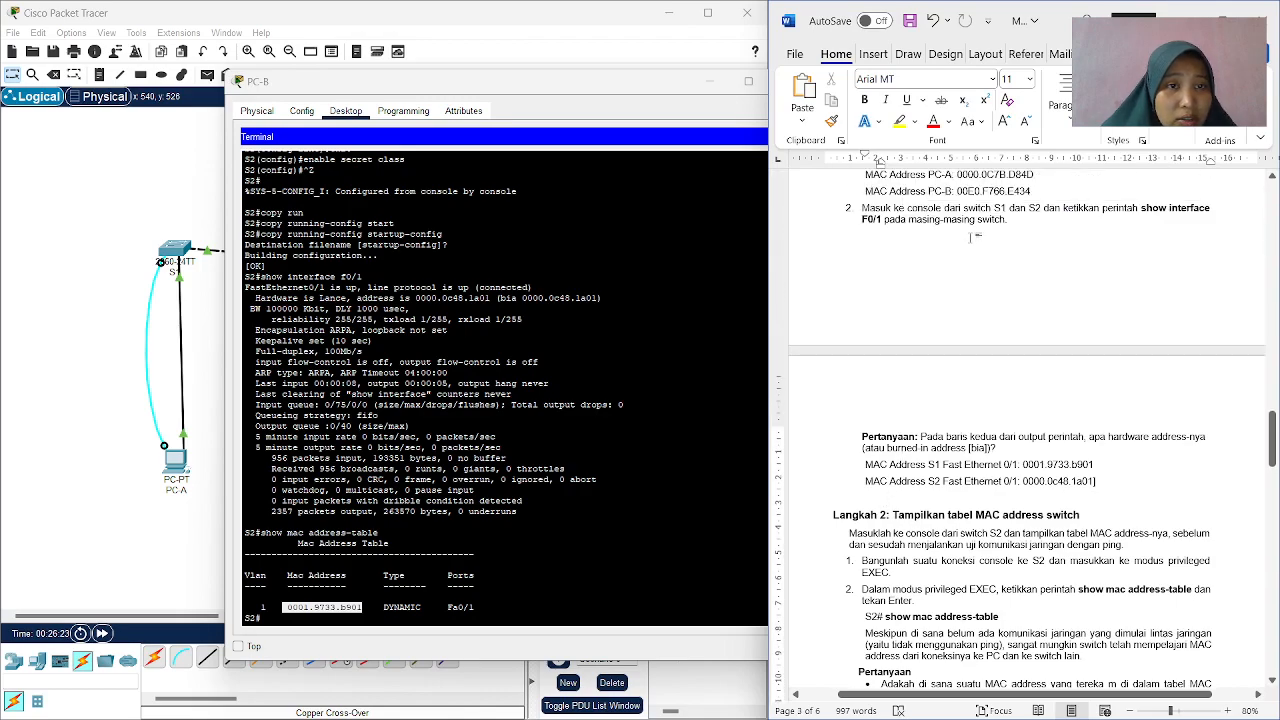
{"action": "scroll", "coordinate": [946, 263], "scroll_direction": "down", "scroll_amount": 8}
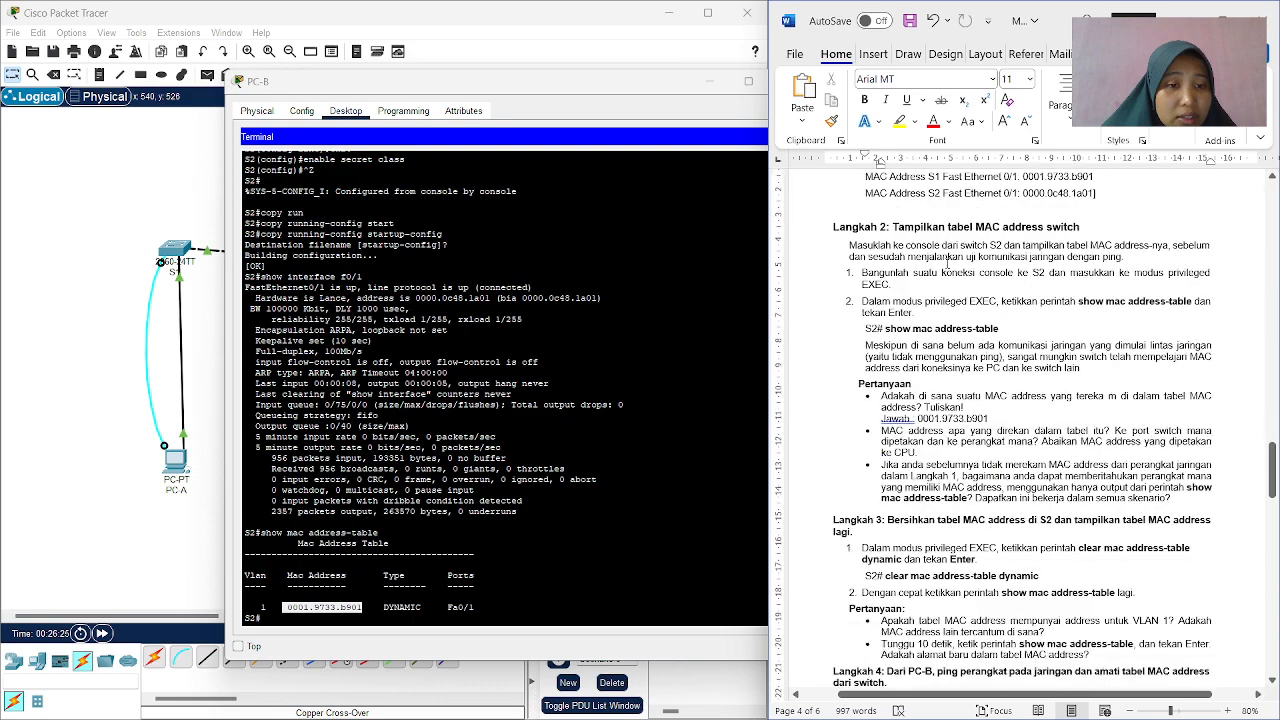
Read the remaining Langkah 2 questions and the Langkah 3 instructions in the worksheet alongside S2's MAC address table.
{"action": "scroll", "coordinate": [949, 262], "scroll_direction": "down", "scroll_amount": 3}
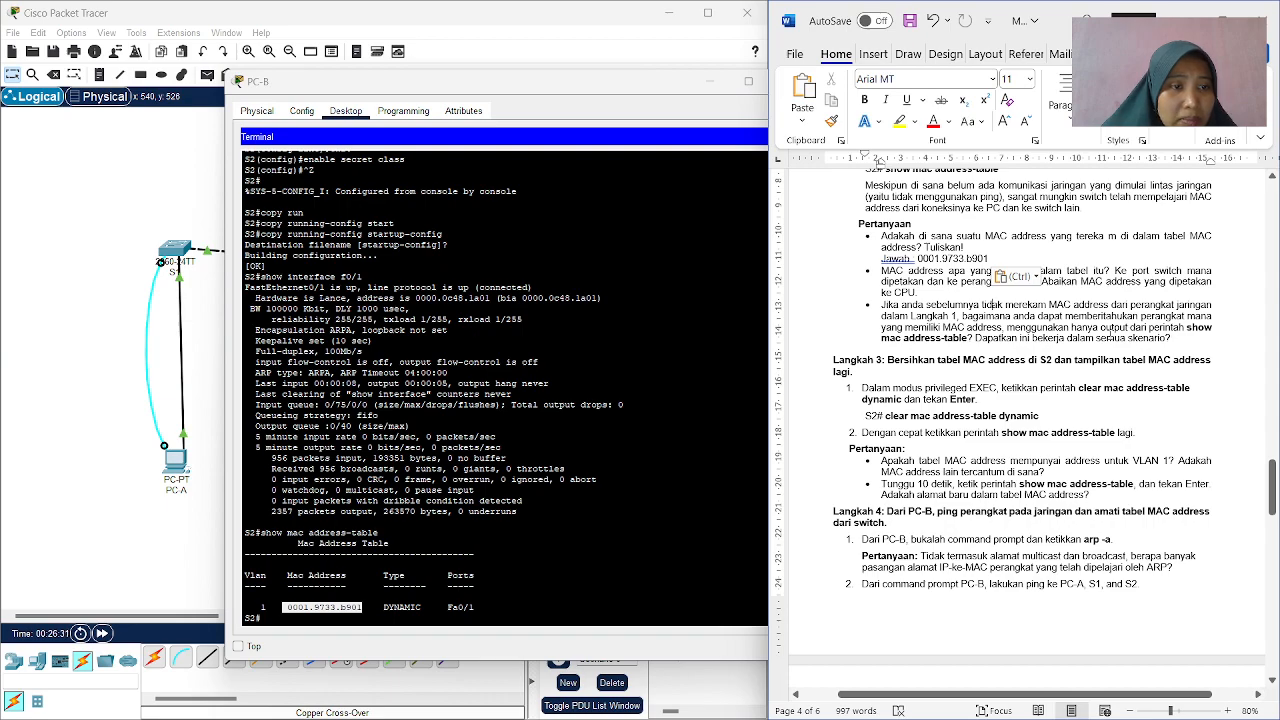
{"action": "scroll", "coordinate": [985, 304], "scroll_direction": "down", "scroll_amount": 1}
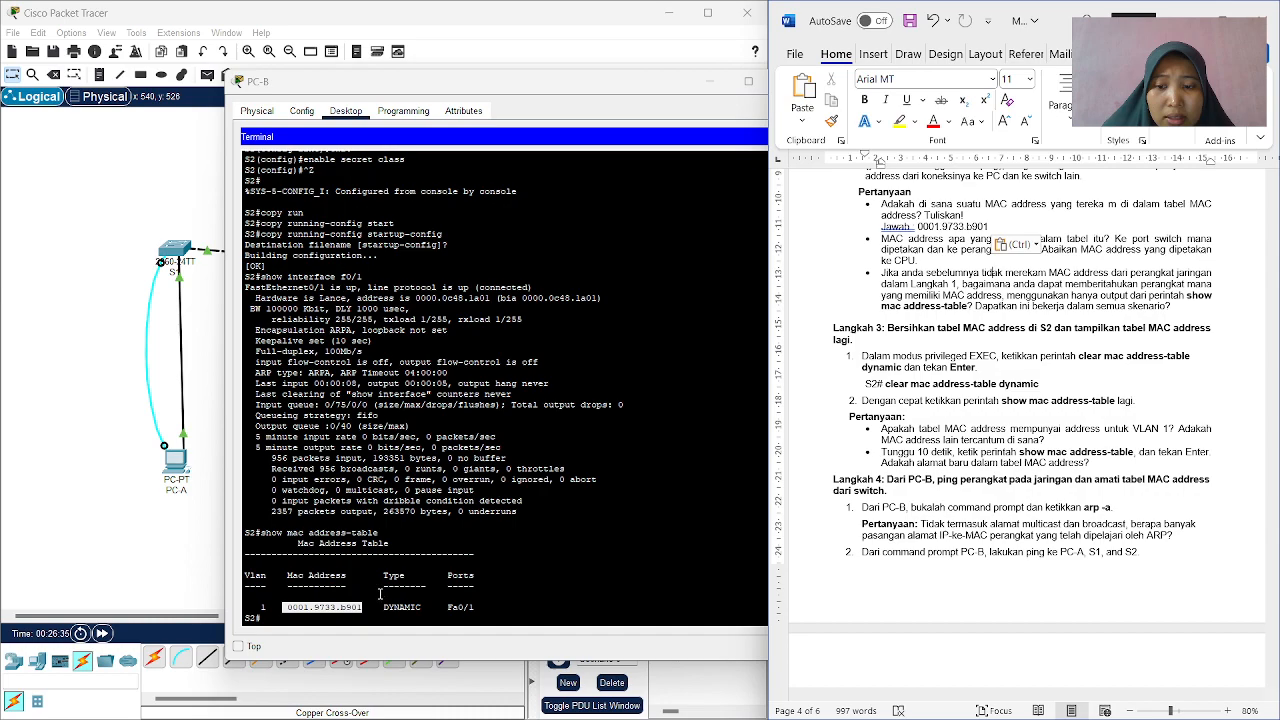
{"action": "left_click", "coordinate": [377, 601]}
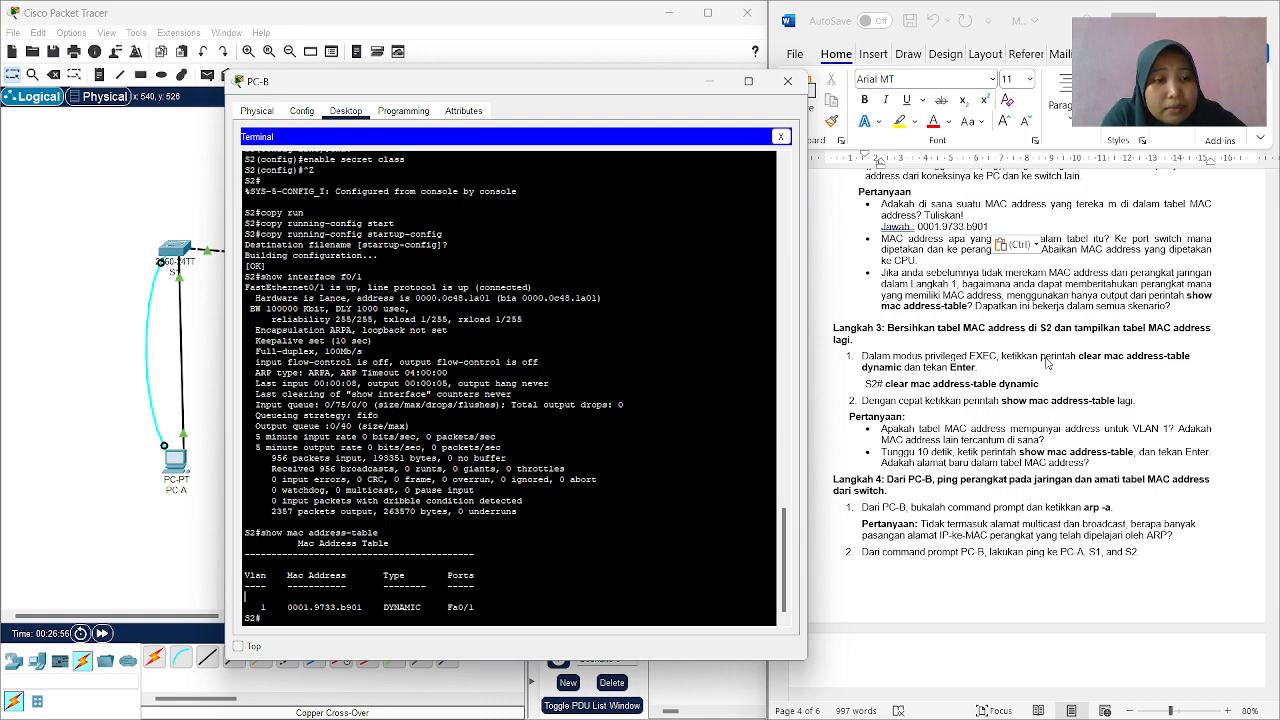
{"action": "key", "text": "shift+super+s"}
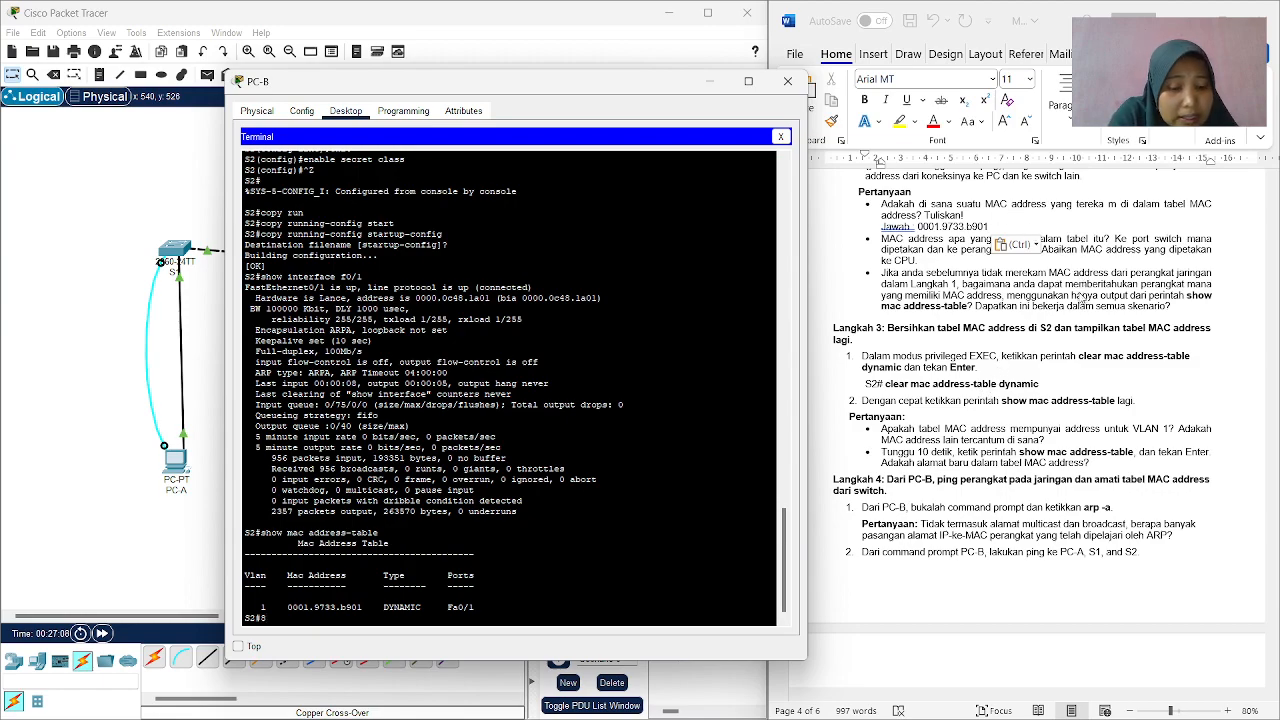
{"action": "mouse_move", "coordinate": [691, 717]}
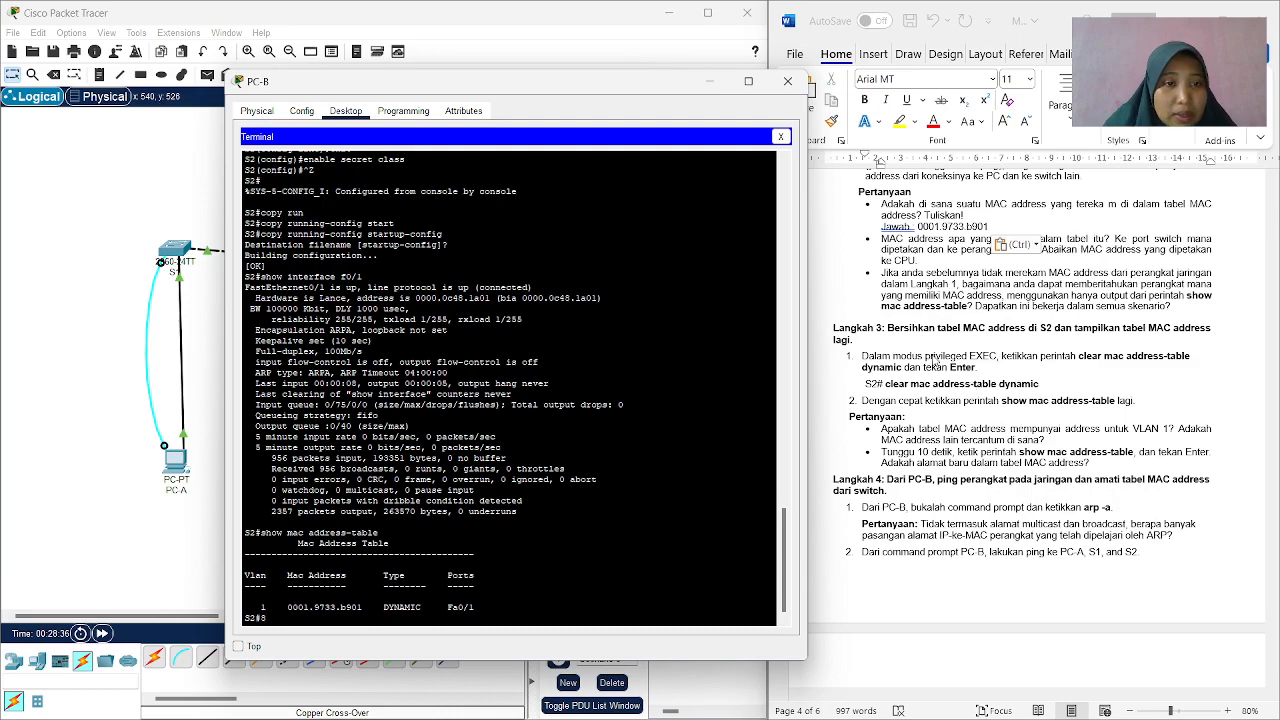
{"action": "scroll", "coordinate": [972, 355], "scroll_direction": "down", "scroll_amount": 1}
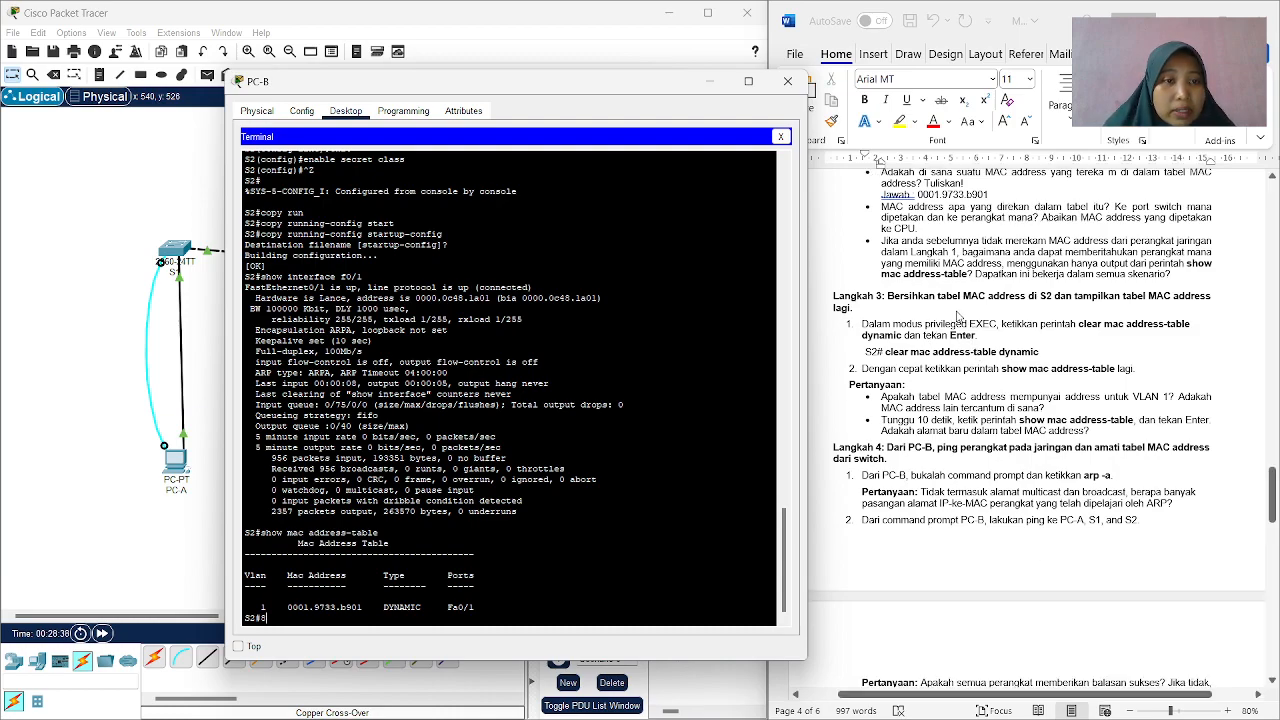
{"action": "scroll", "coordinate": [1000, 305], "scroll_direction": "down", "scroll_amount": 1}
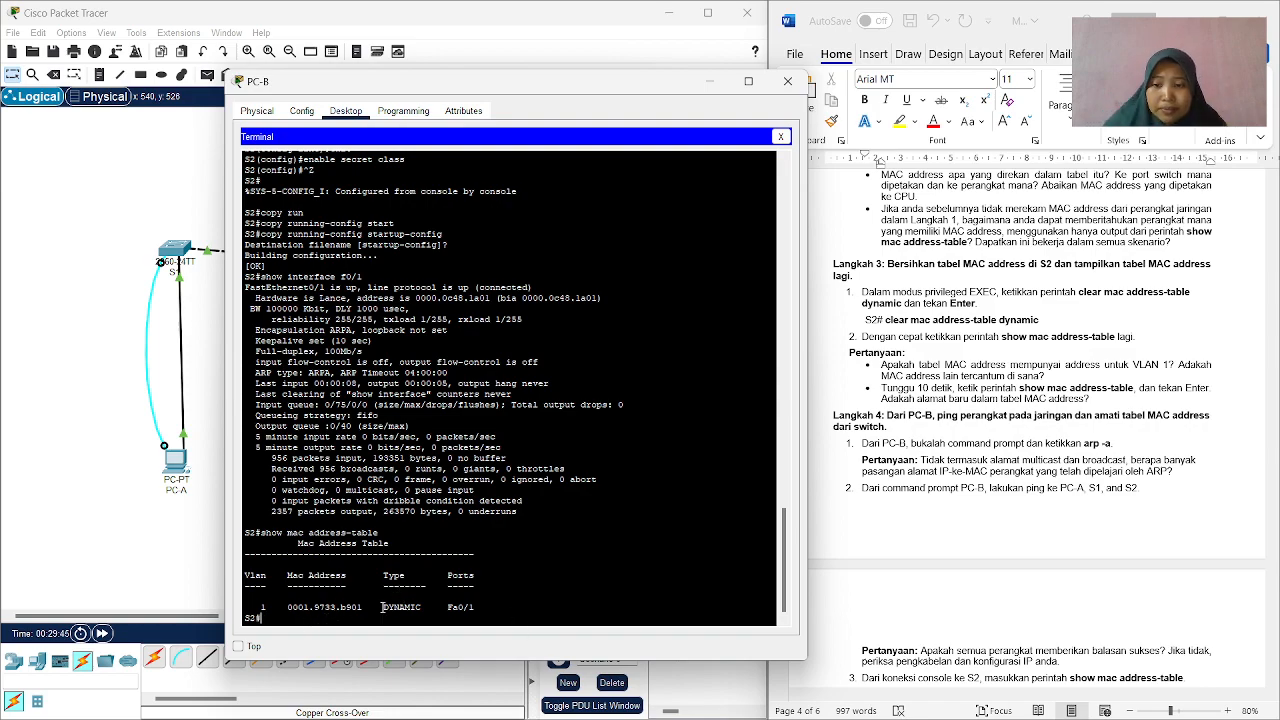
Clear the dynamic entries from S2's MAC address table with the command clear mac address-table dynamic.
{"action": "key", "text": "Return"}
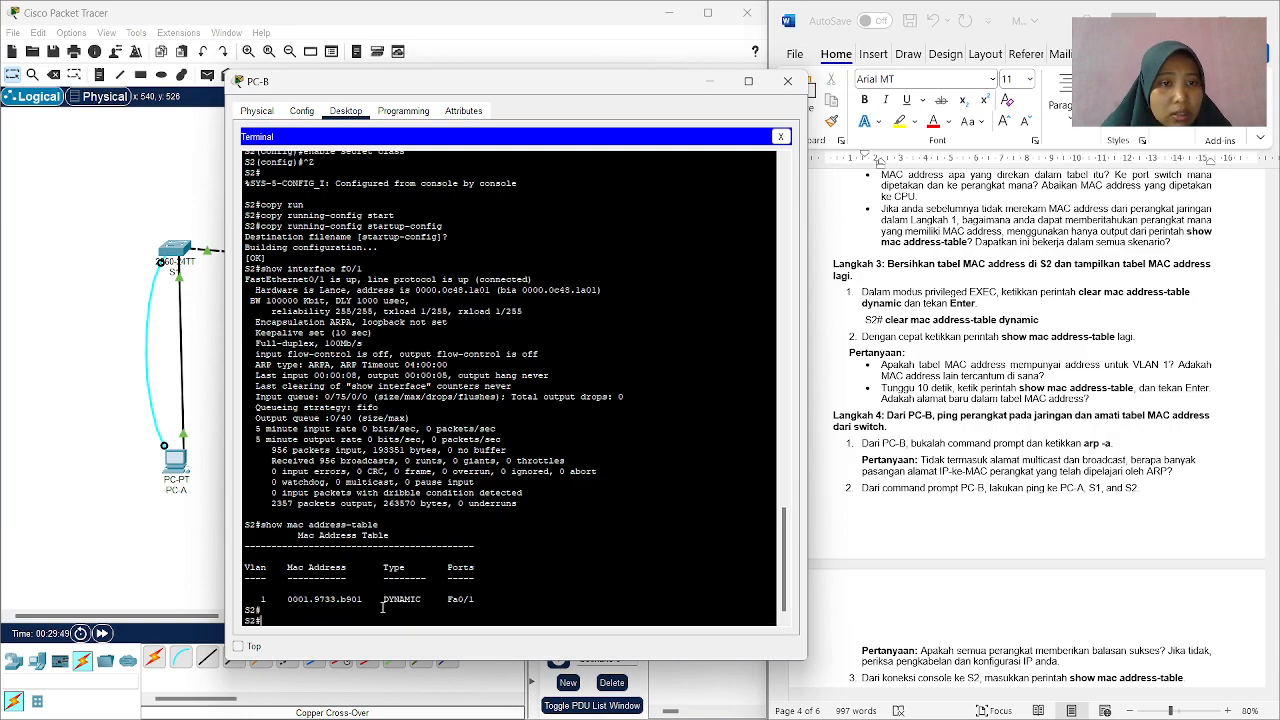
{"action": "type", "text": "clear ma"}
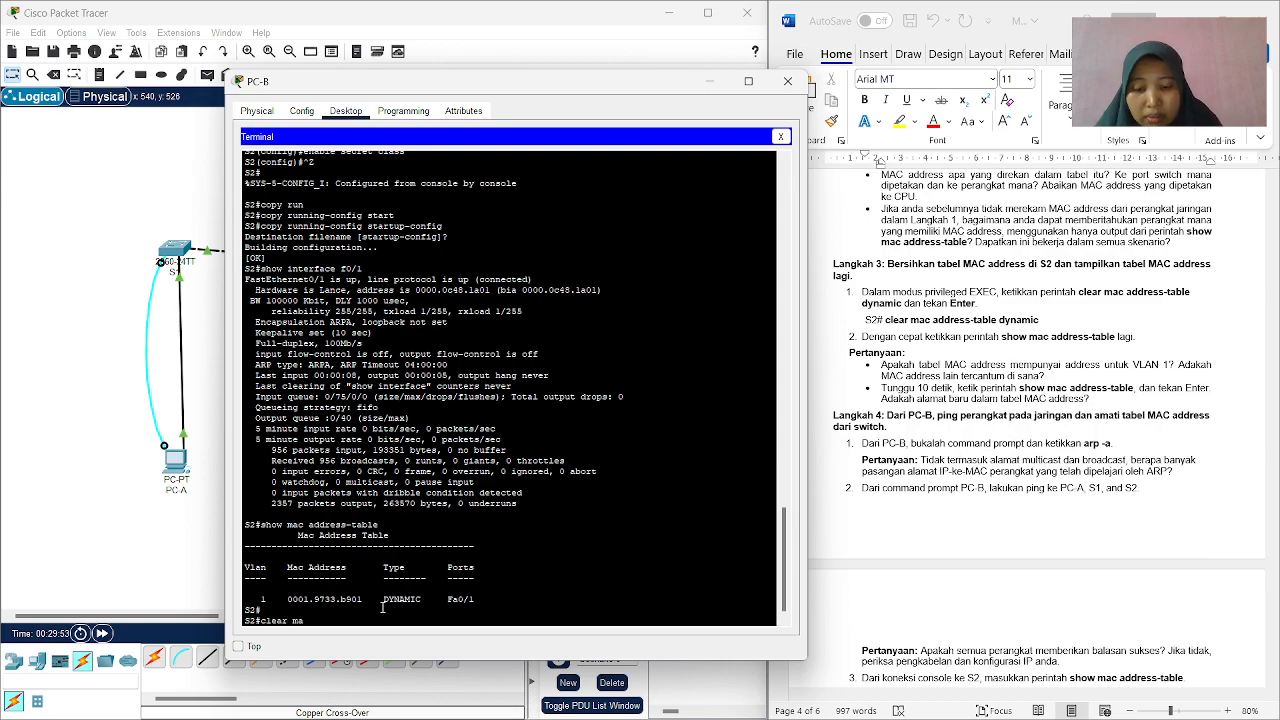
{"action": "type", "text": "c address"}
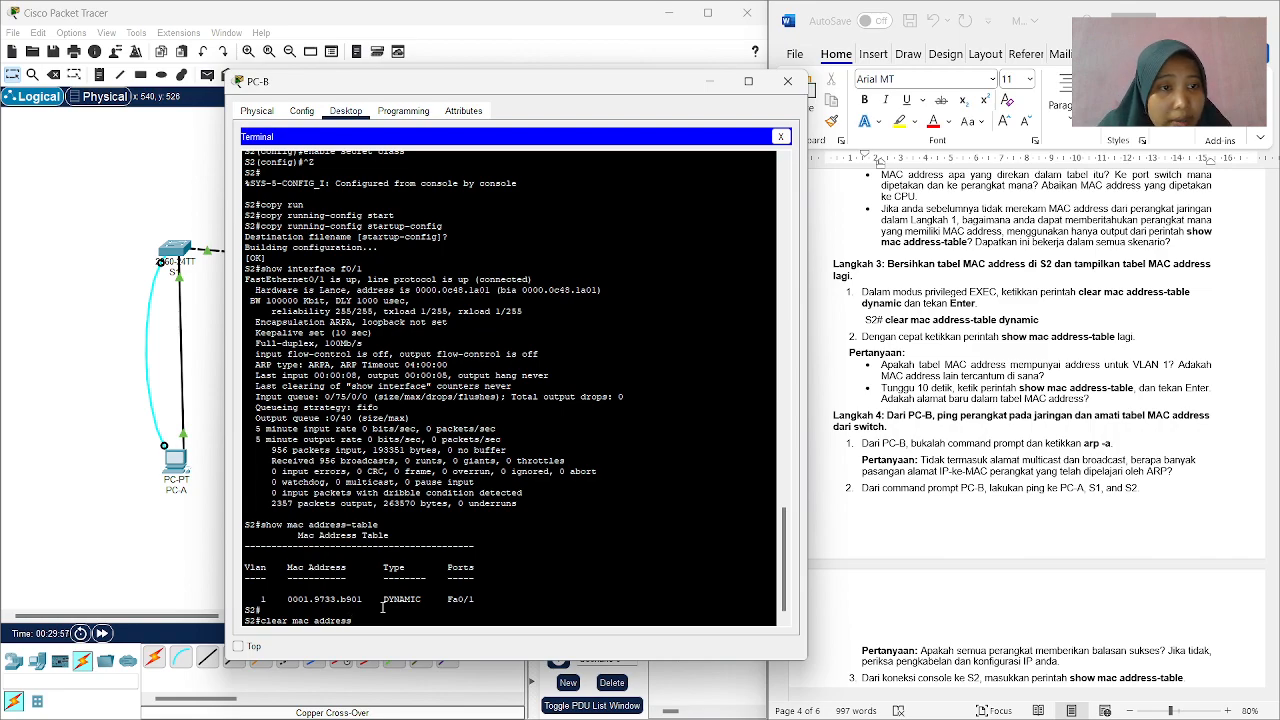
{"action": "type", "text": "-table"}
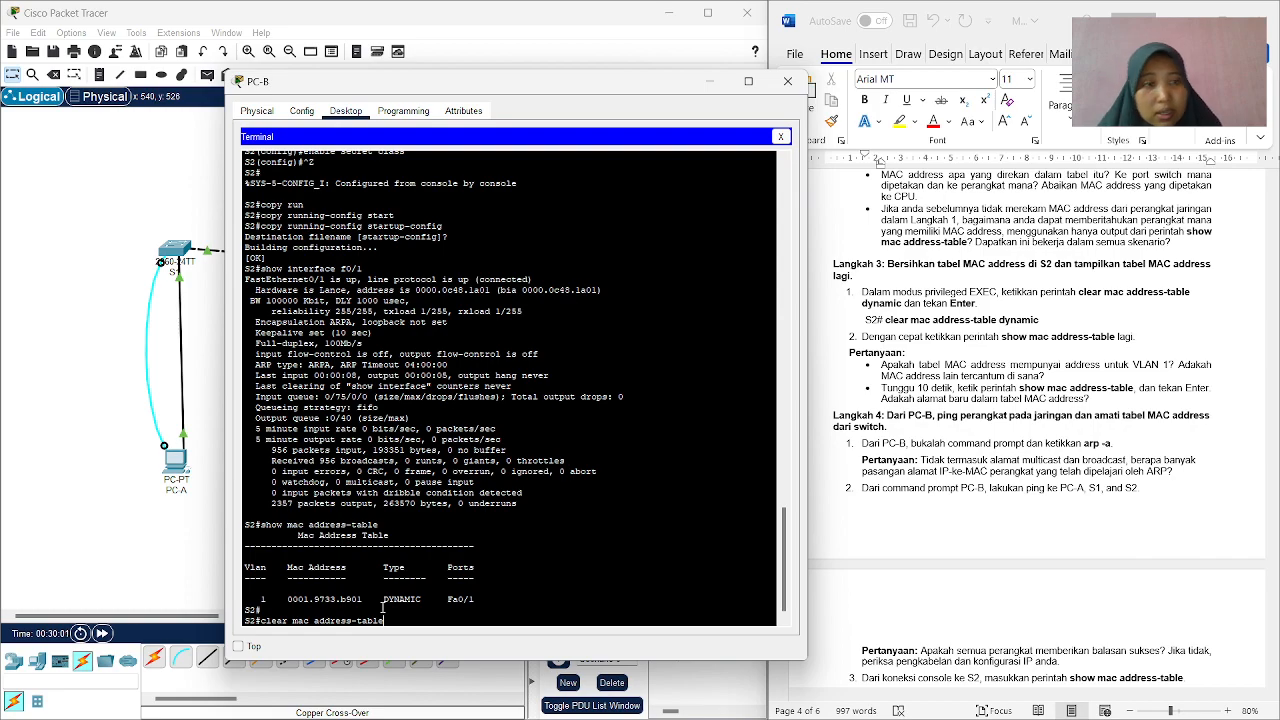
{"action": "type", "text": " dy"}
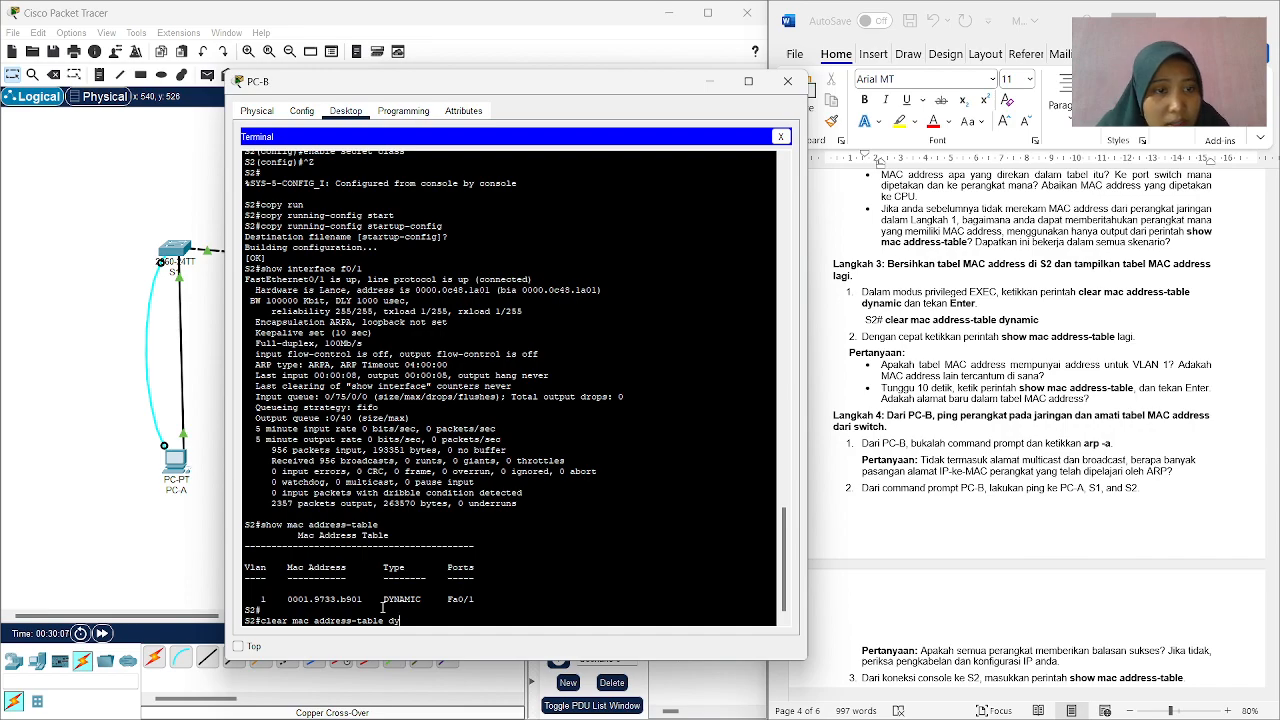
{"action": "type", "text": "namic"}
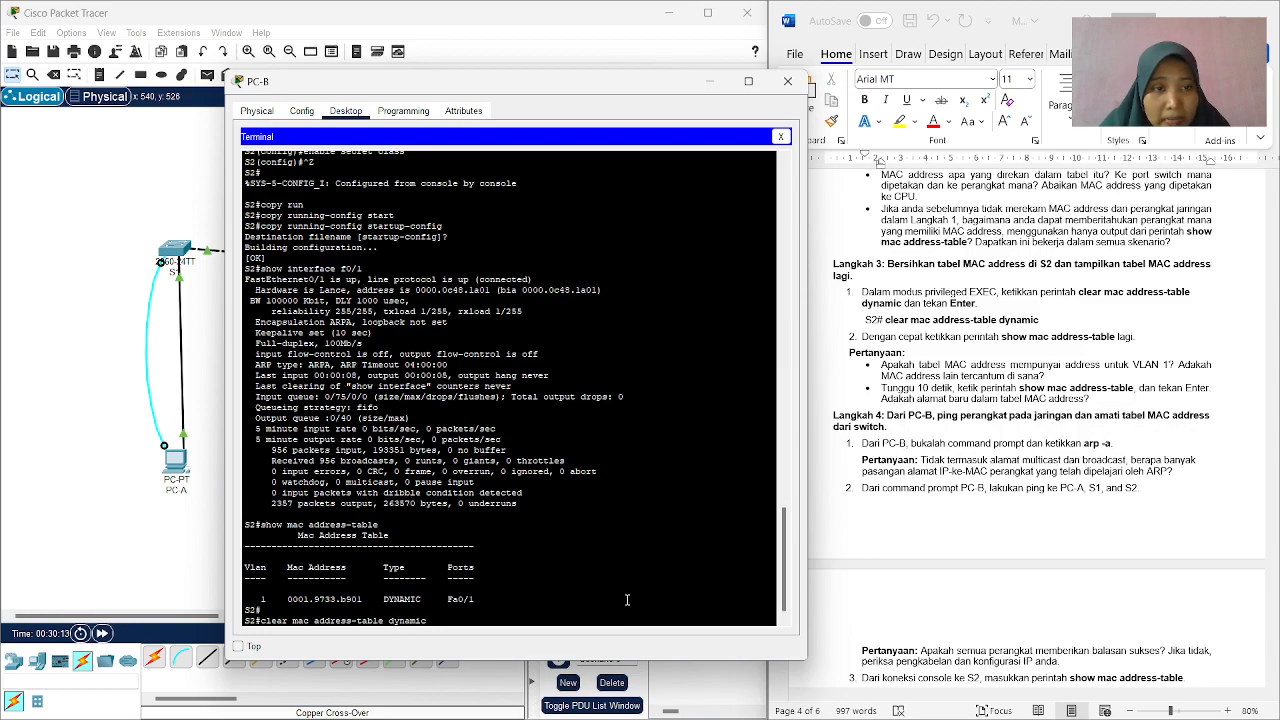
{"action": "key", "text": "Return"}
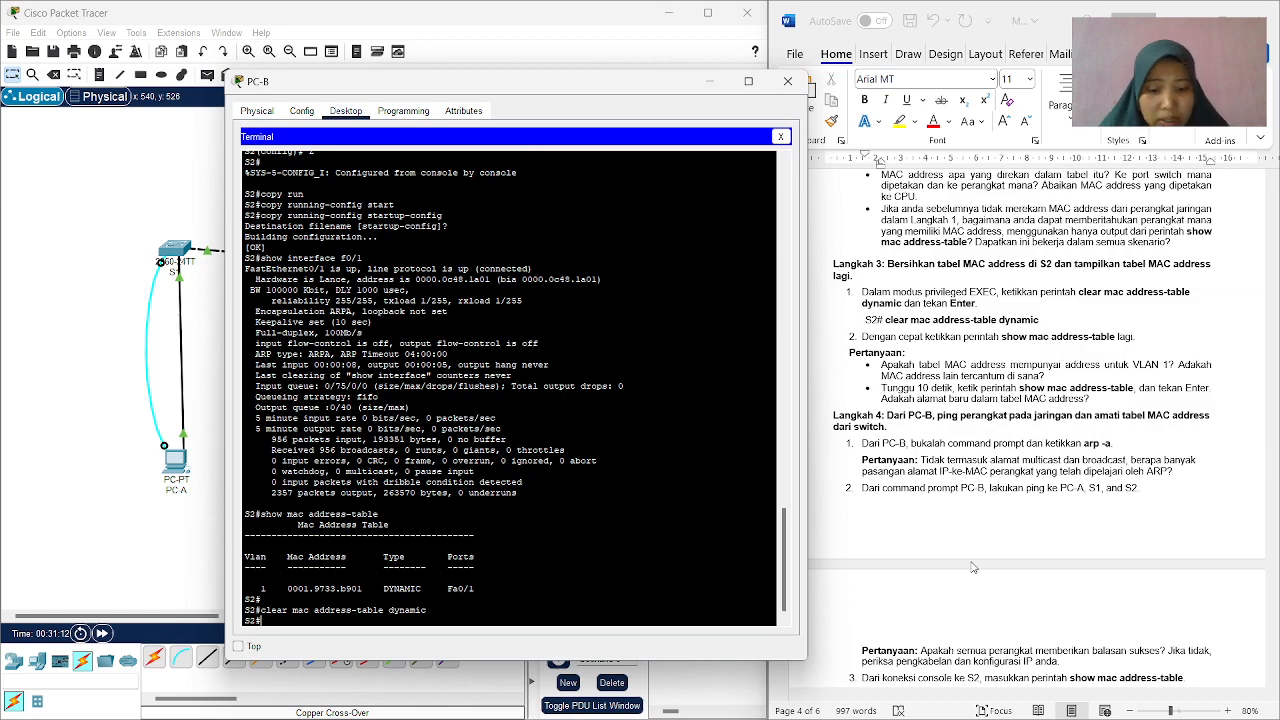
Display S2's MAC address table right after the clearing with show mac address-table.
{"action": "type", "text": "show"}
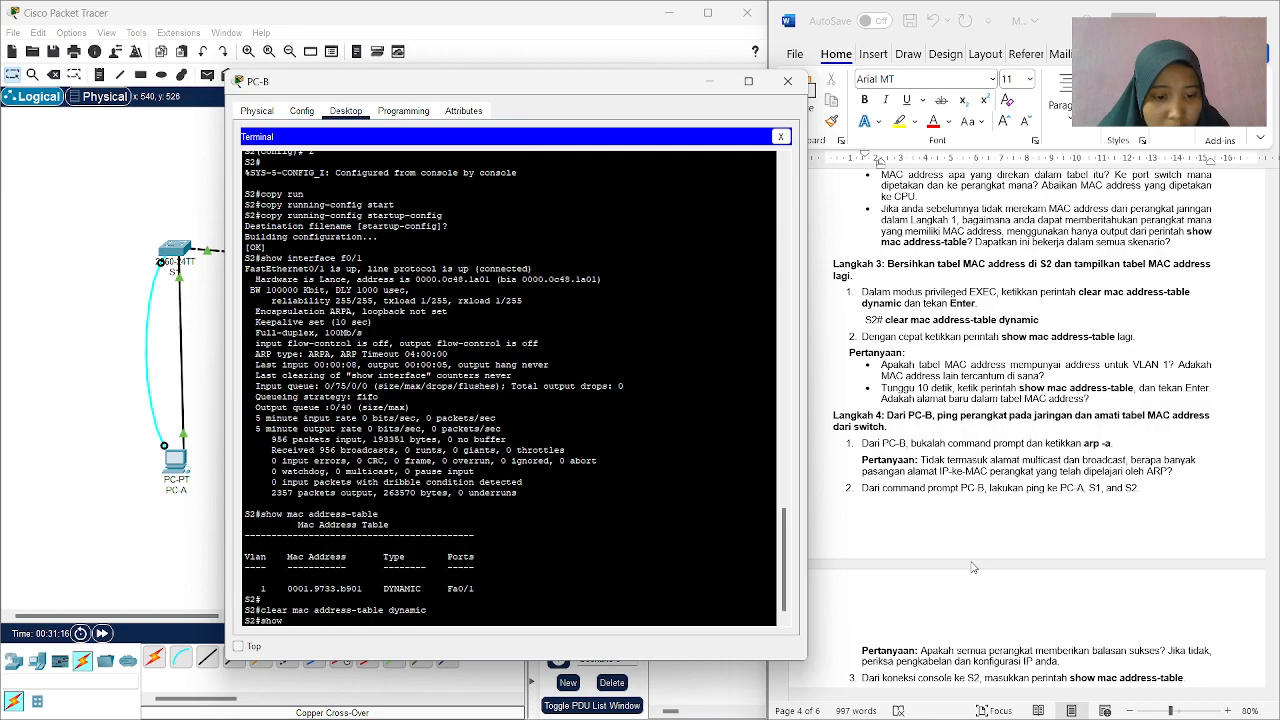
{"action": "type", "text": " mac"}
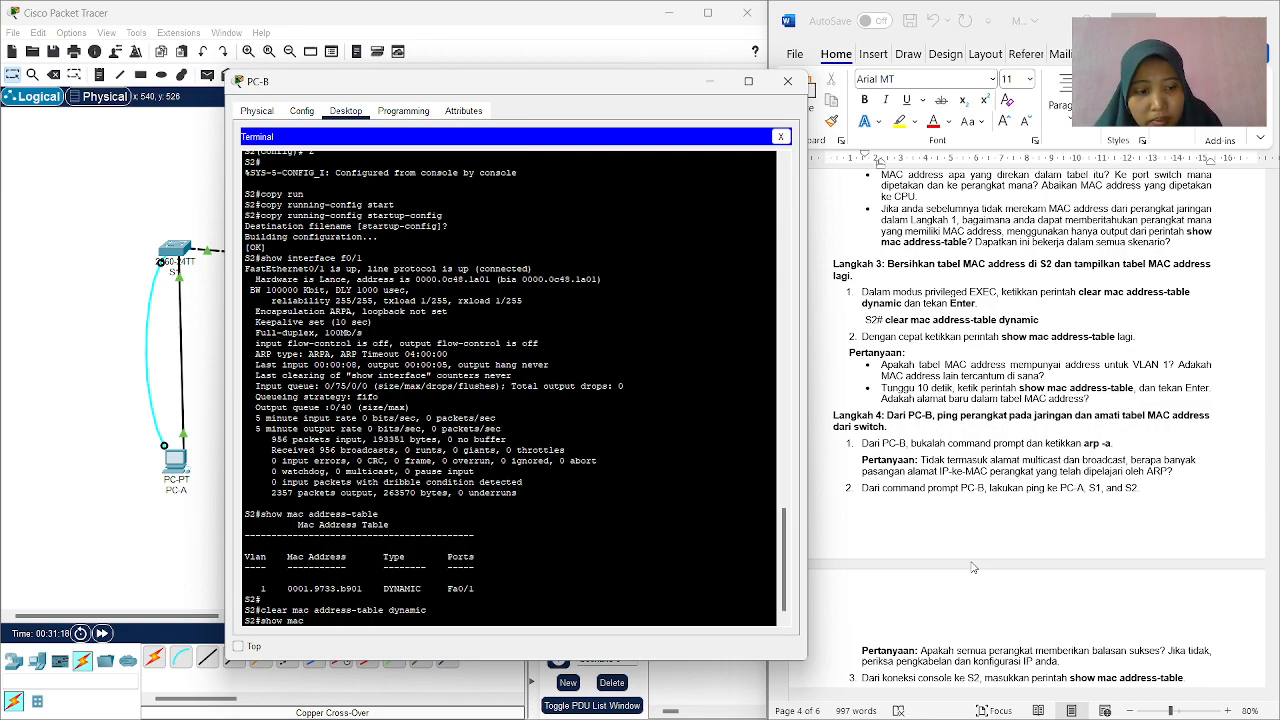
{"action": "type", "text": " address"}
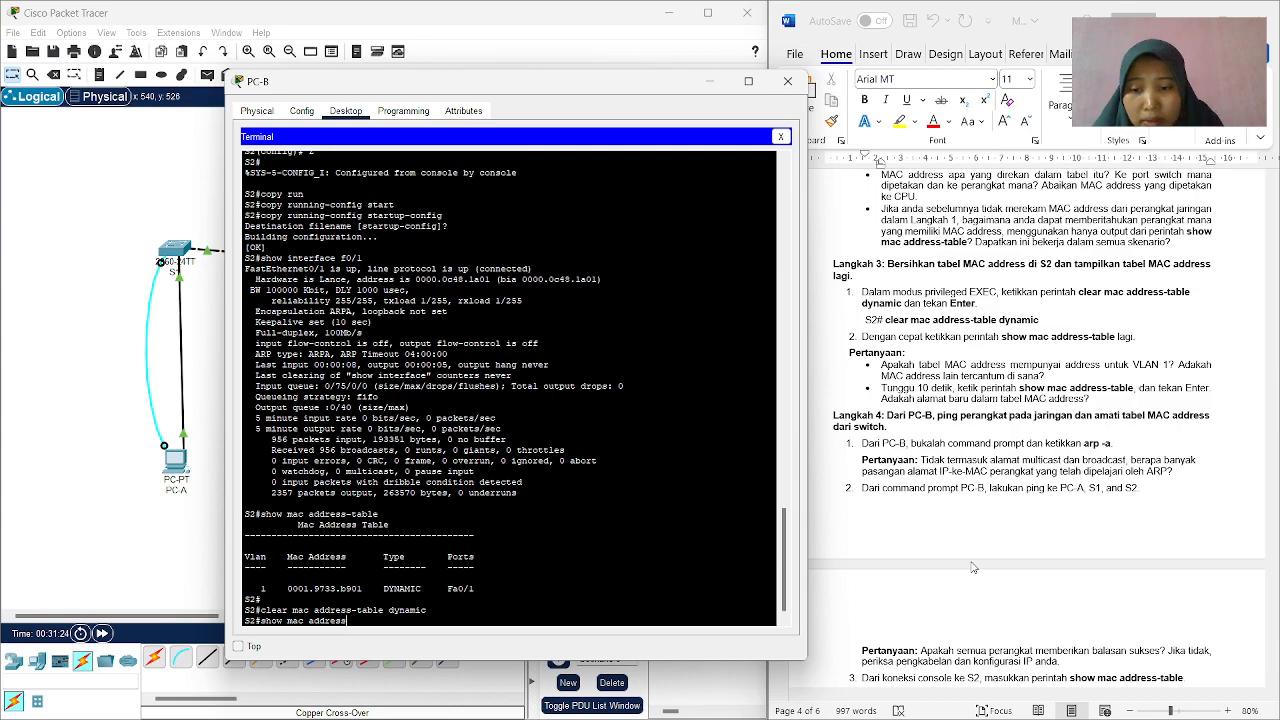
{"action": "type", "text": "-tabl"}
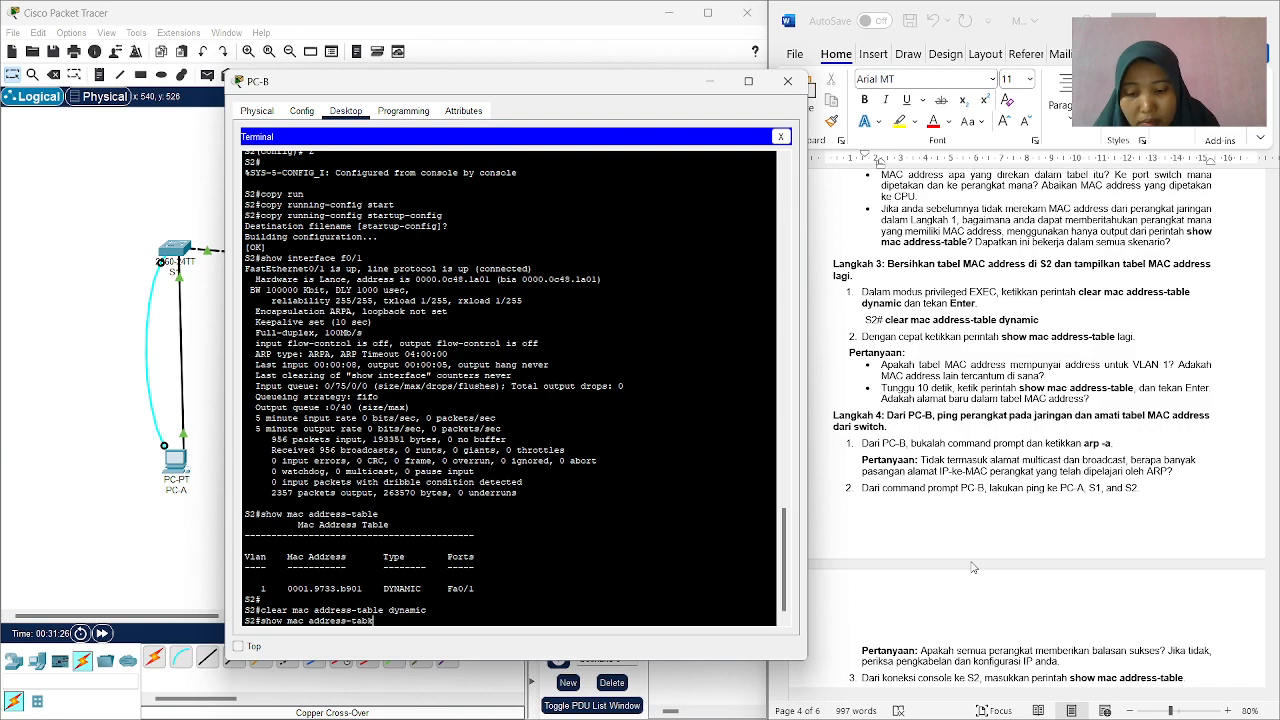
{"action": "type", "text": "e"}
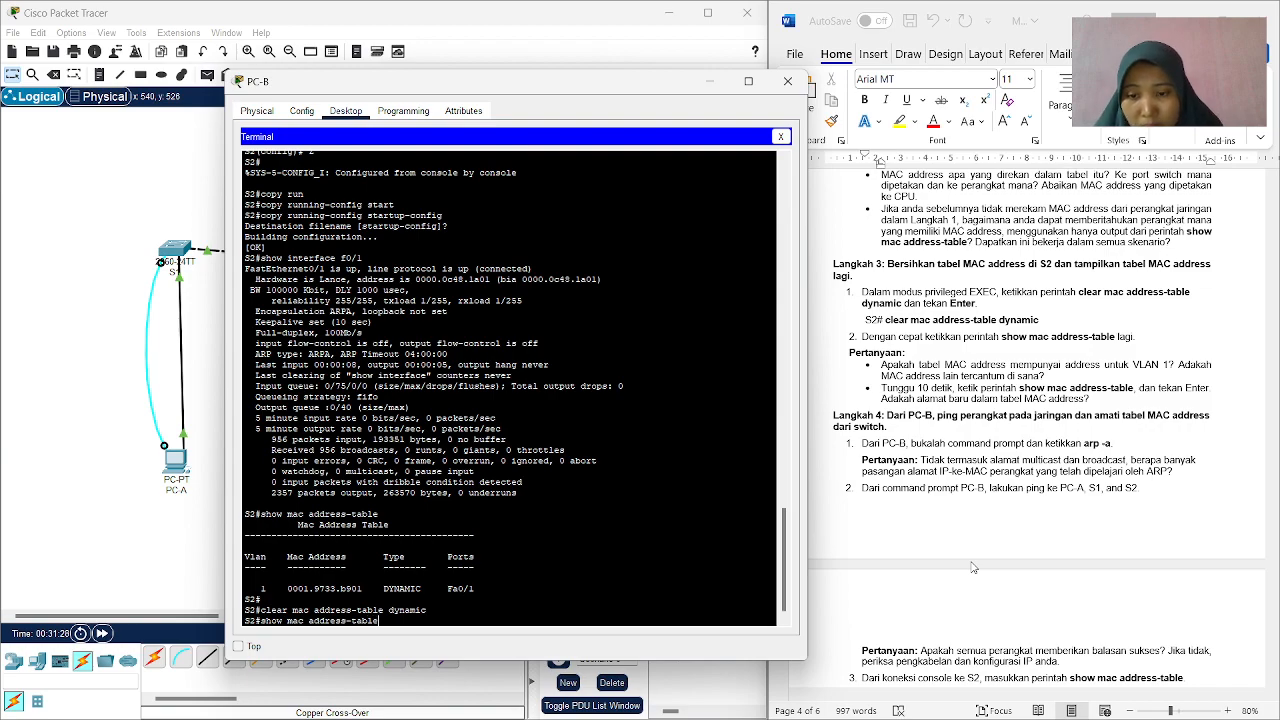
{"action": "key", "text": "Return"}
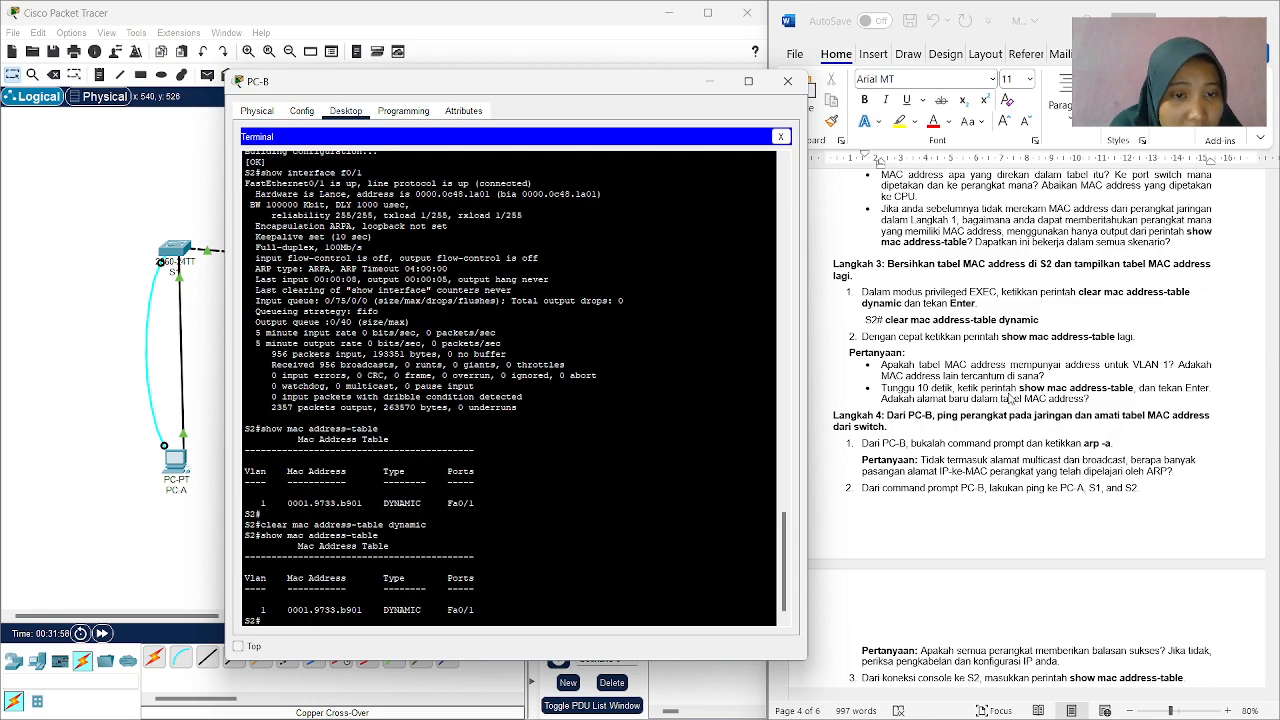
Run show mac address-table on S2 again for the second Langkah 3 question about new addresses after 10 seconds.
{"action": "scroll", "coordinate": [1010, 403], "scroll_direction": "down", "scroll_amount": 1}
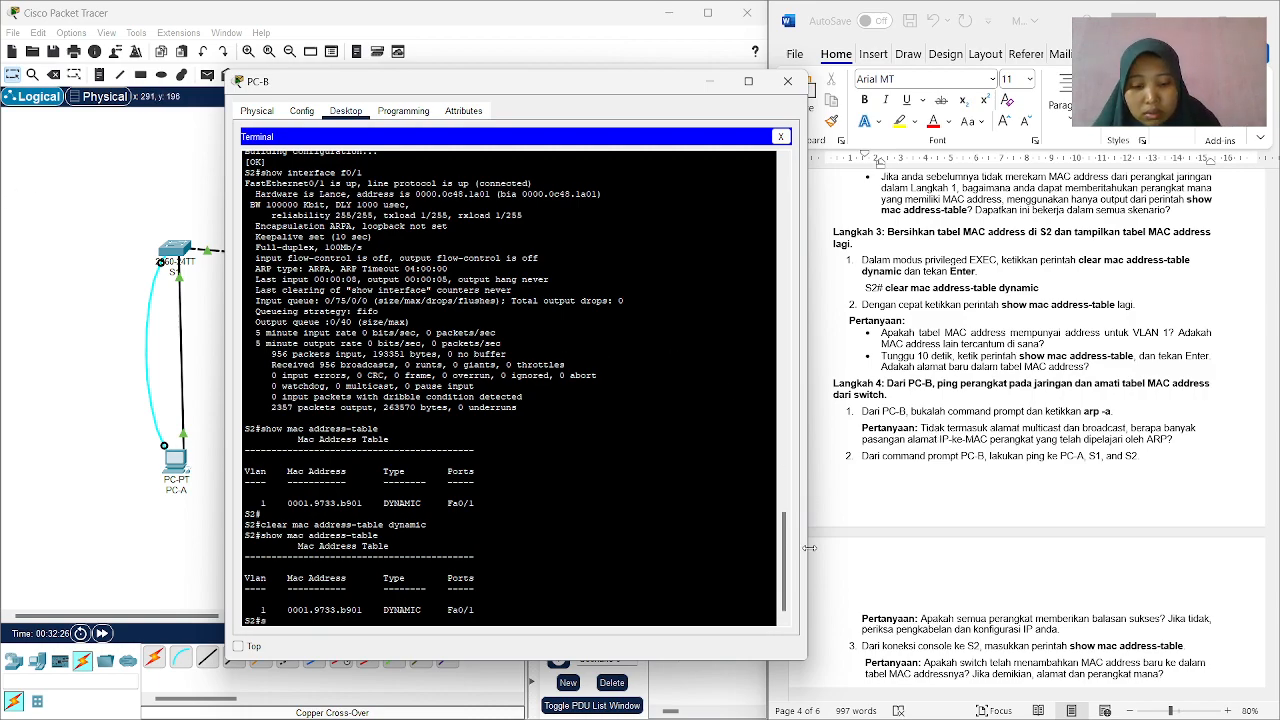
{"action": "type", "text": "w mac address"}
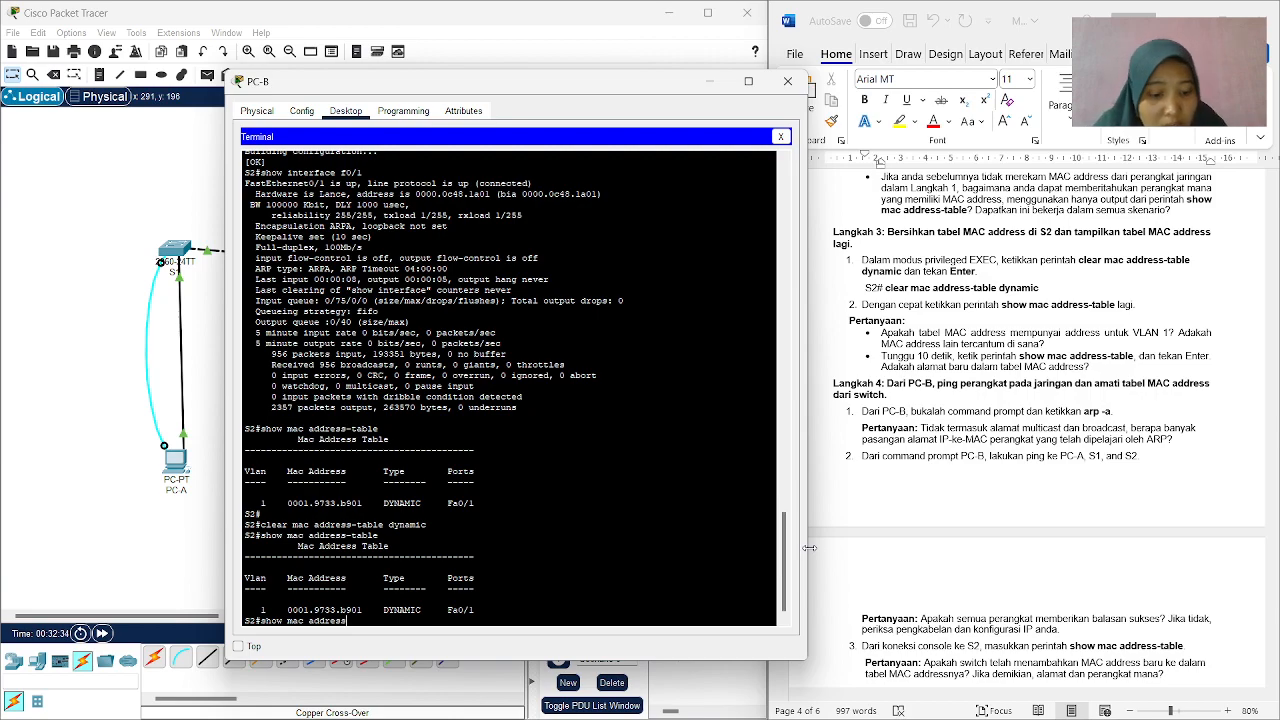
{"action": "type", "text": "-table"}
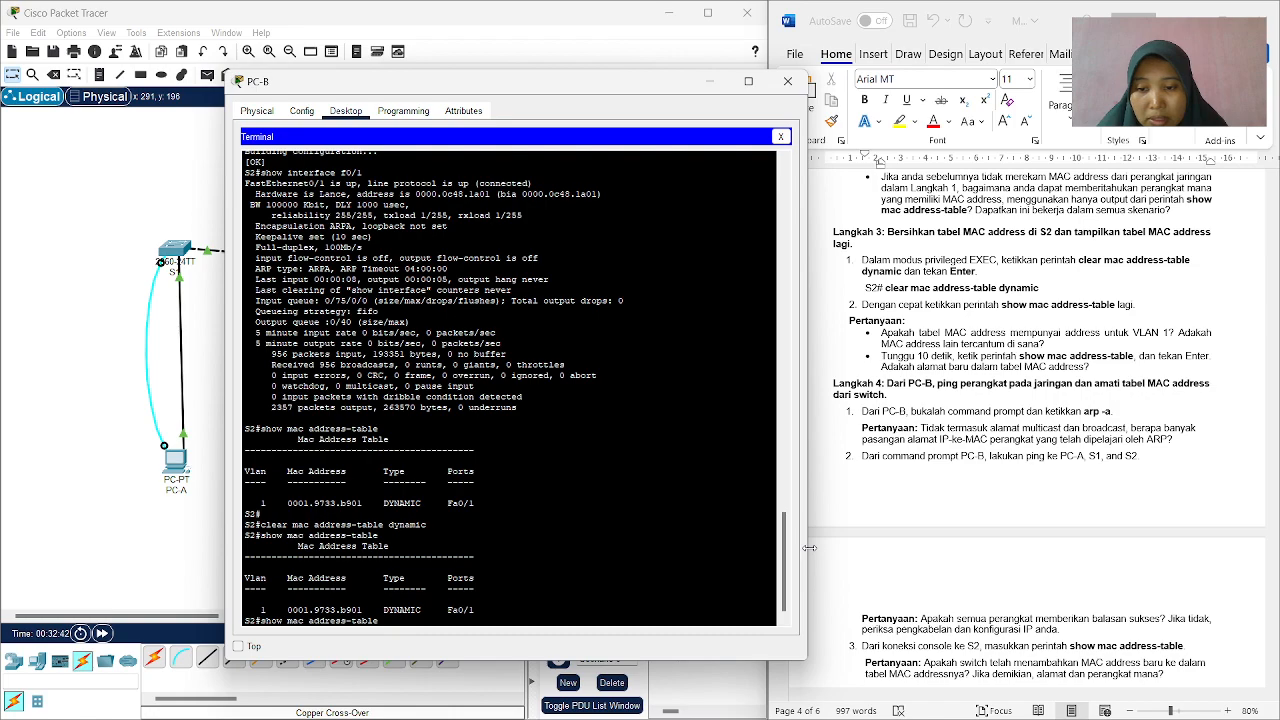
{"action": "key", "text": "Return"}
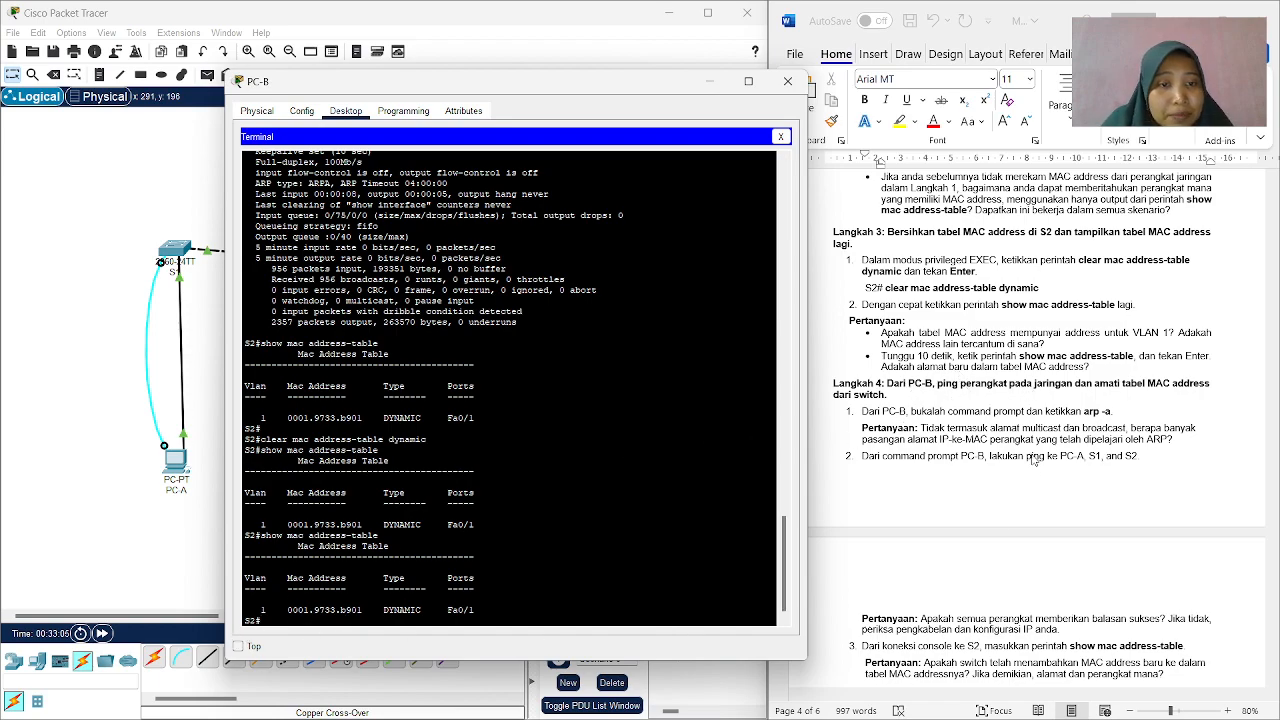
Read the Langkah 4 instructions, close the S2 terminal session and open the Command Prompt on PC-B.
{"action": "scroll", "coordinate": [980, 414], "scroll_direction": "down", "scroll_amount": 1}
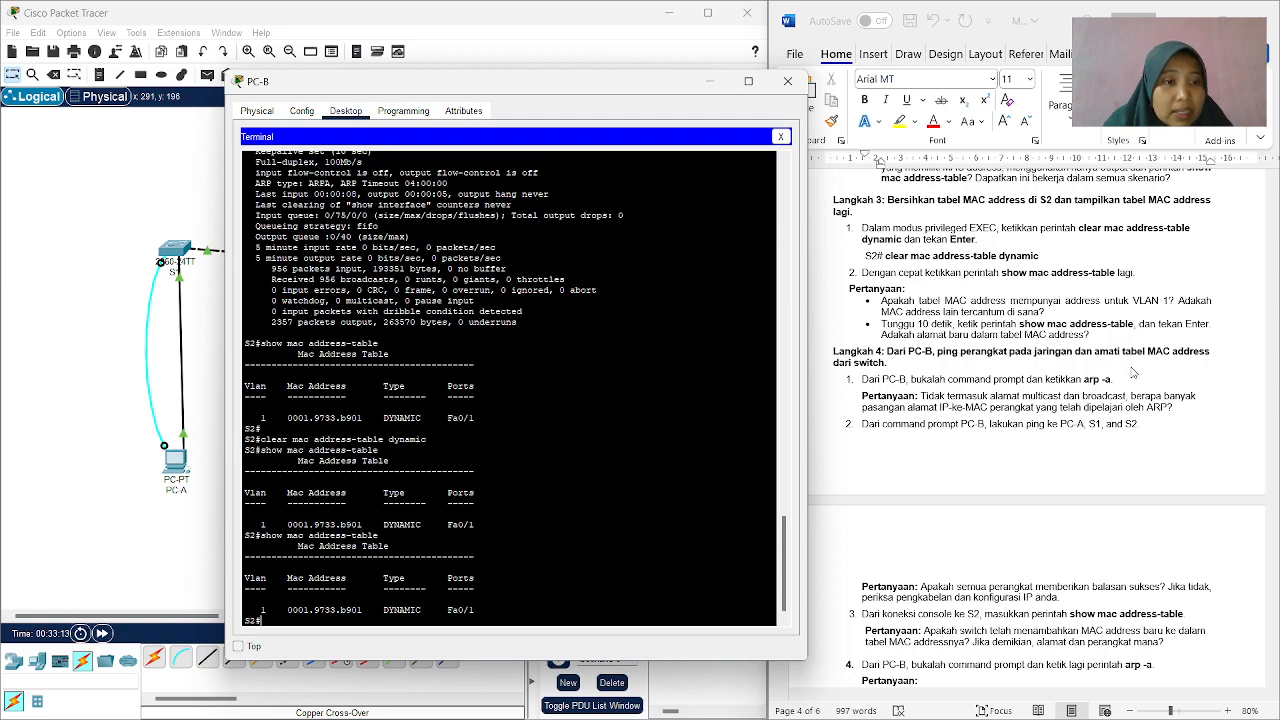
{"action": "scroll", "coordinate": [955, 368], "scroll_direction": "down", "scroll_amount": 2}
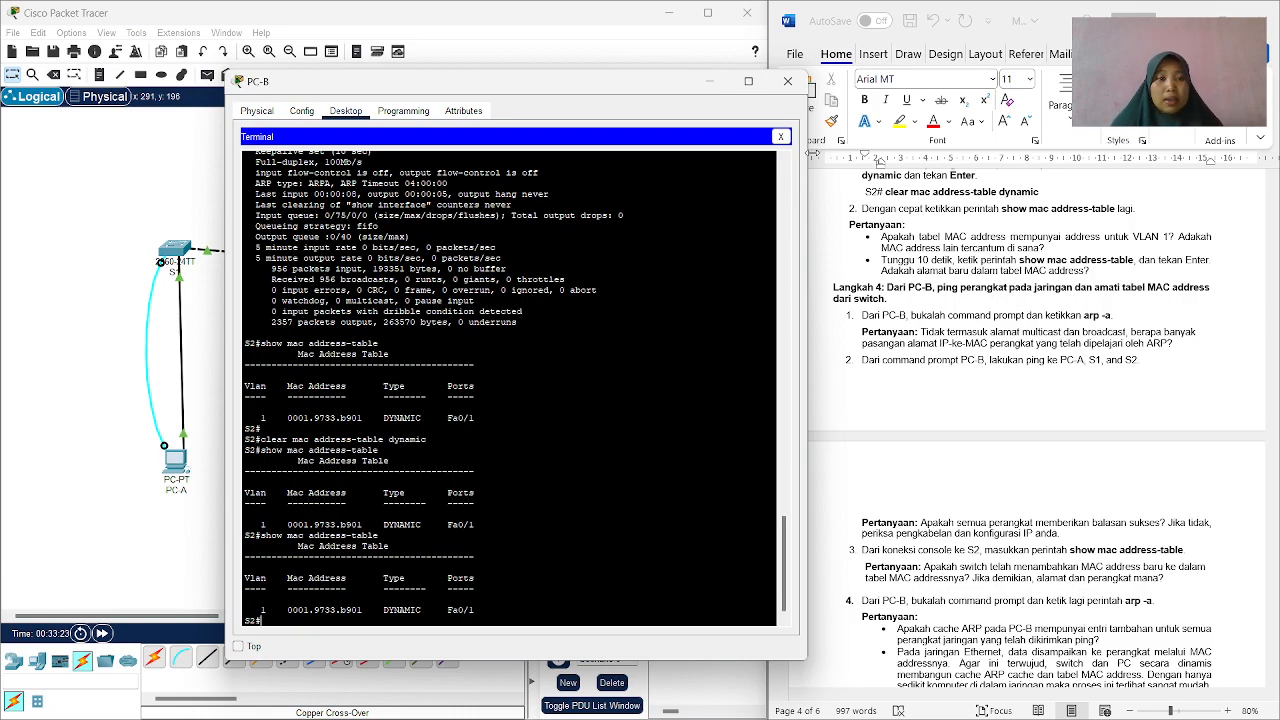
{"action": "left_click", "coordinate": [782, 137]}
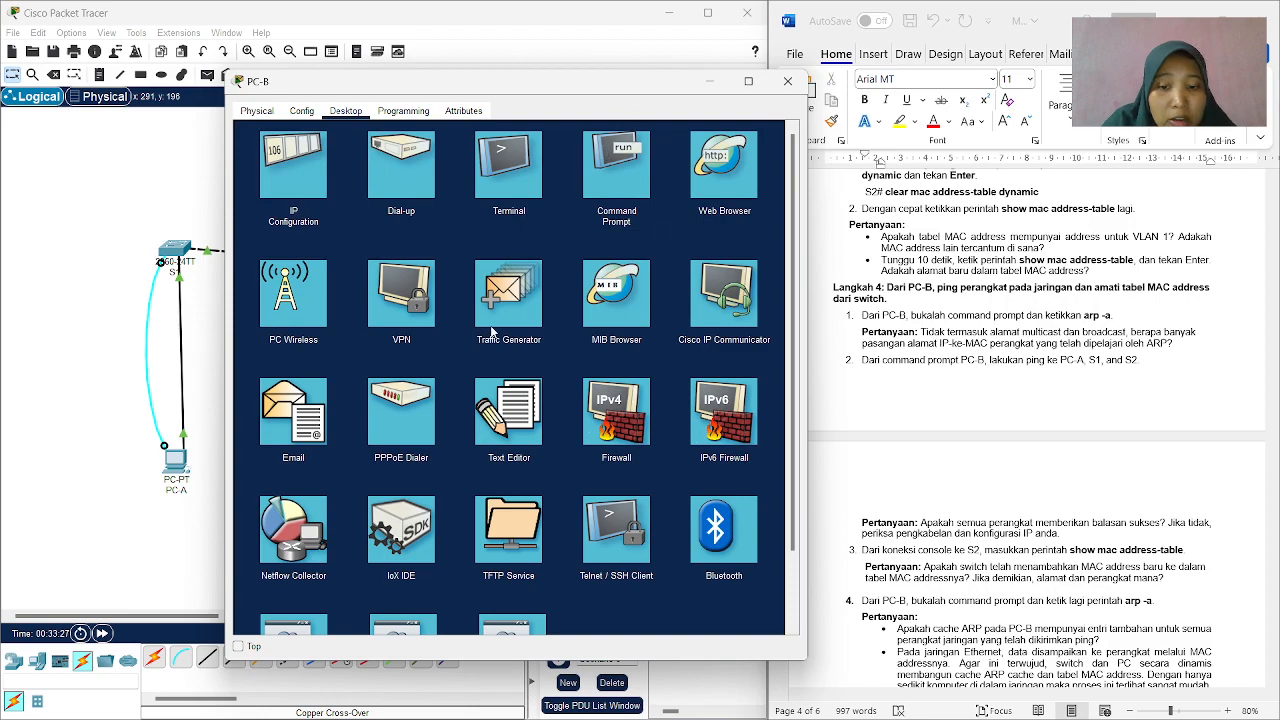
{"action": "left_click", "coordinate": [621, 192]}
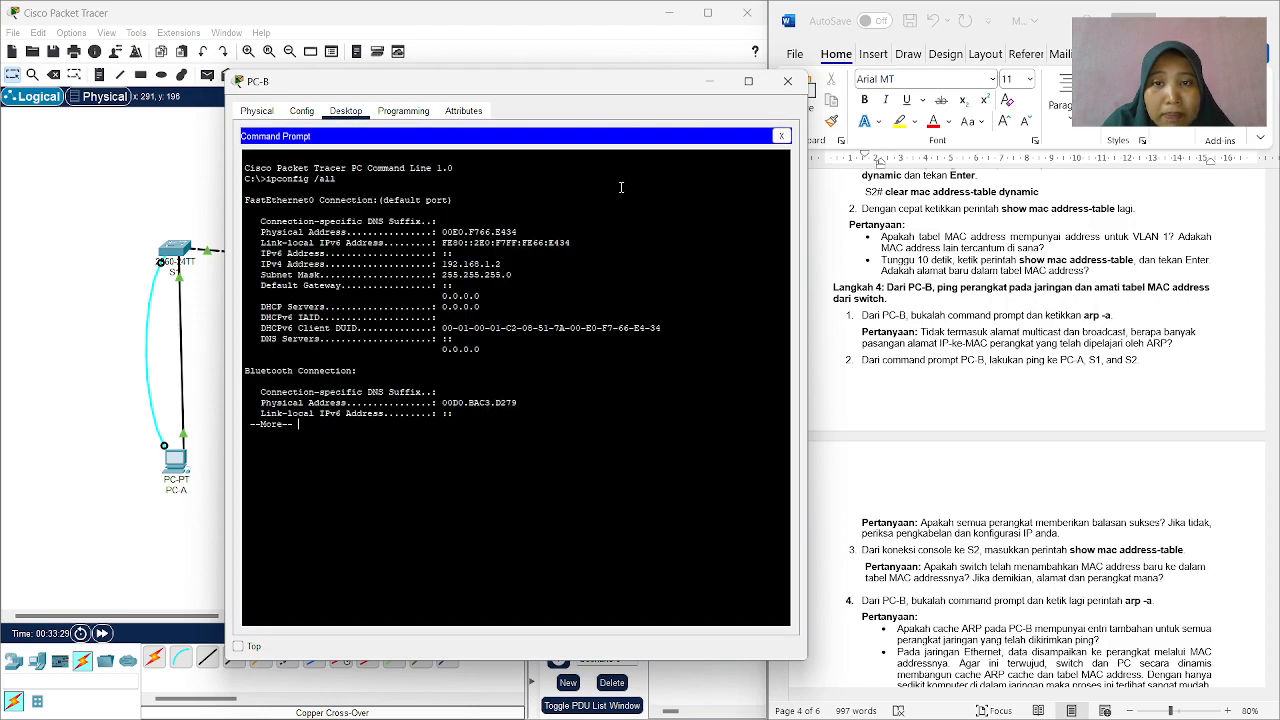
Page through the rest of the paused ipconfig /all output and display PC-B's ARP cache with arp -a.
{"action": "key", "text": "Return"}
{"action": "key", "text": "Return"}
{"action": "key", "text": "Return"}
{"action": "key", "text": "Return"}
{"action": "key", "text": "Return"}
{"action": "key", "text": "Return"}
{"action": "key", "text": "Return"}
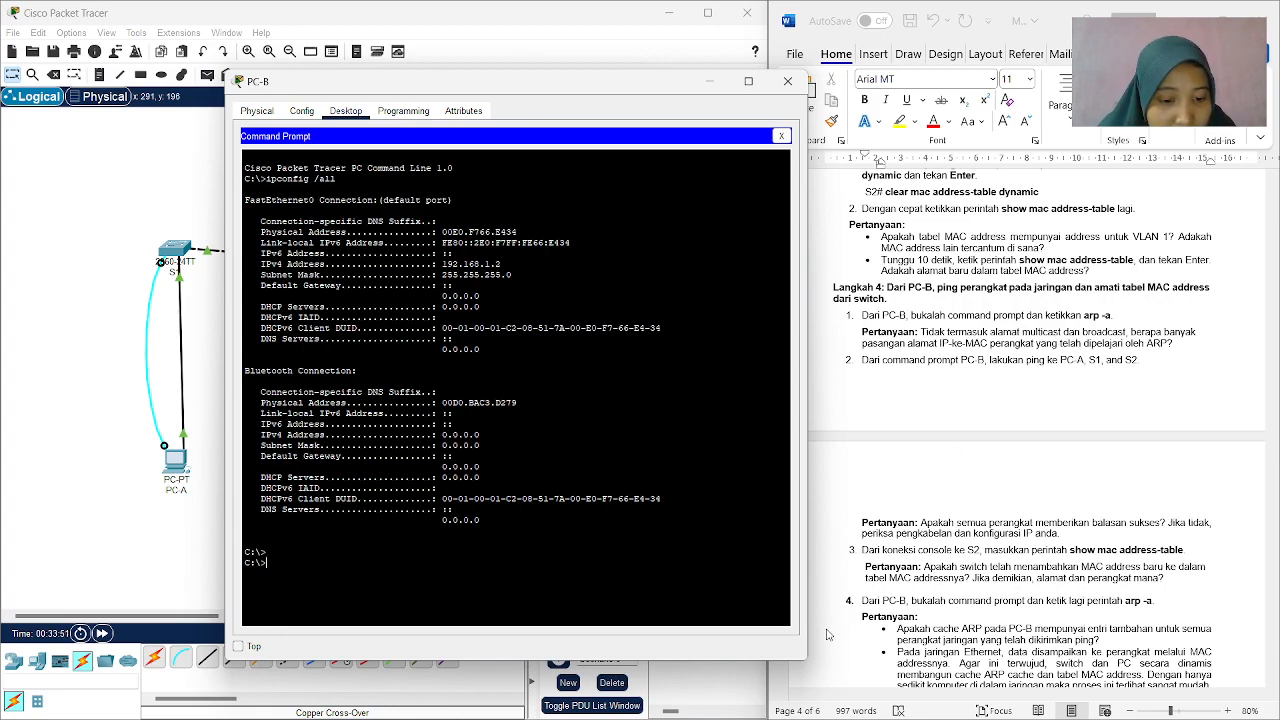
{"action": "type", "text": "arp -a"}
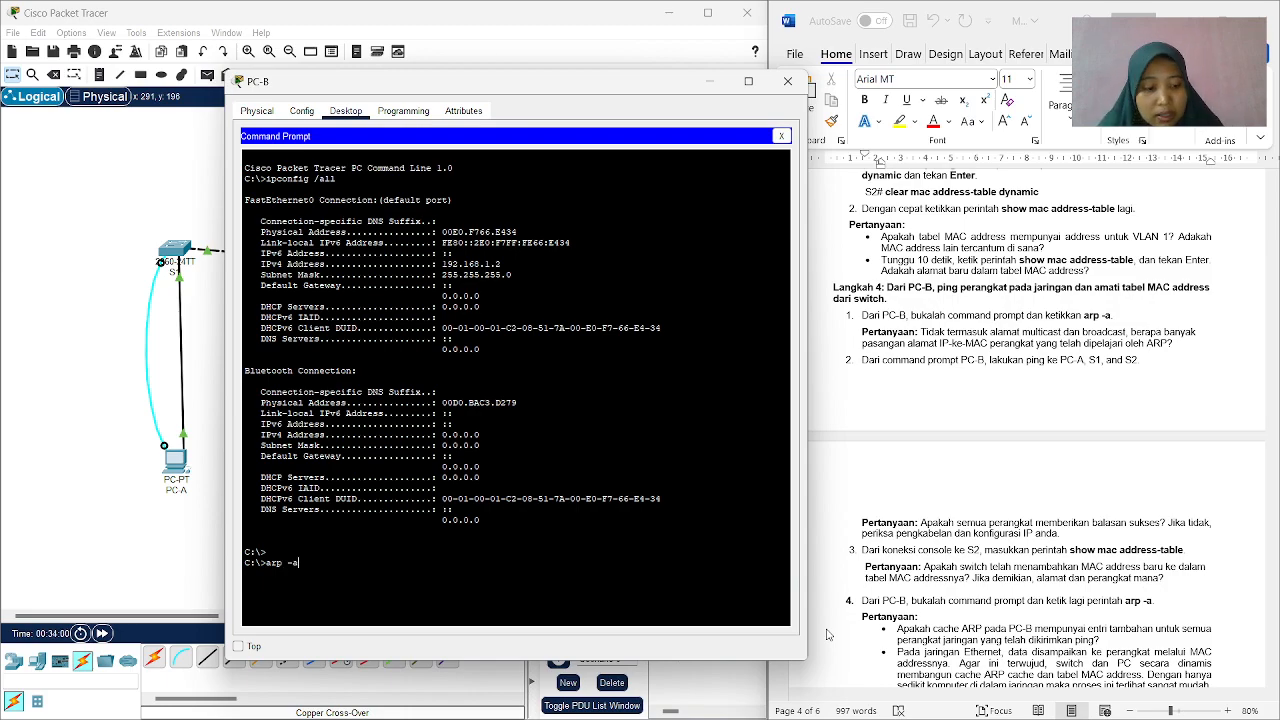
{"action": "key", "text": "Return"}
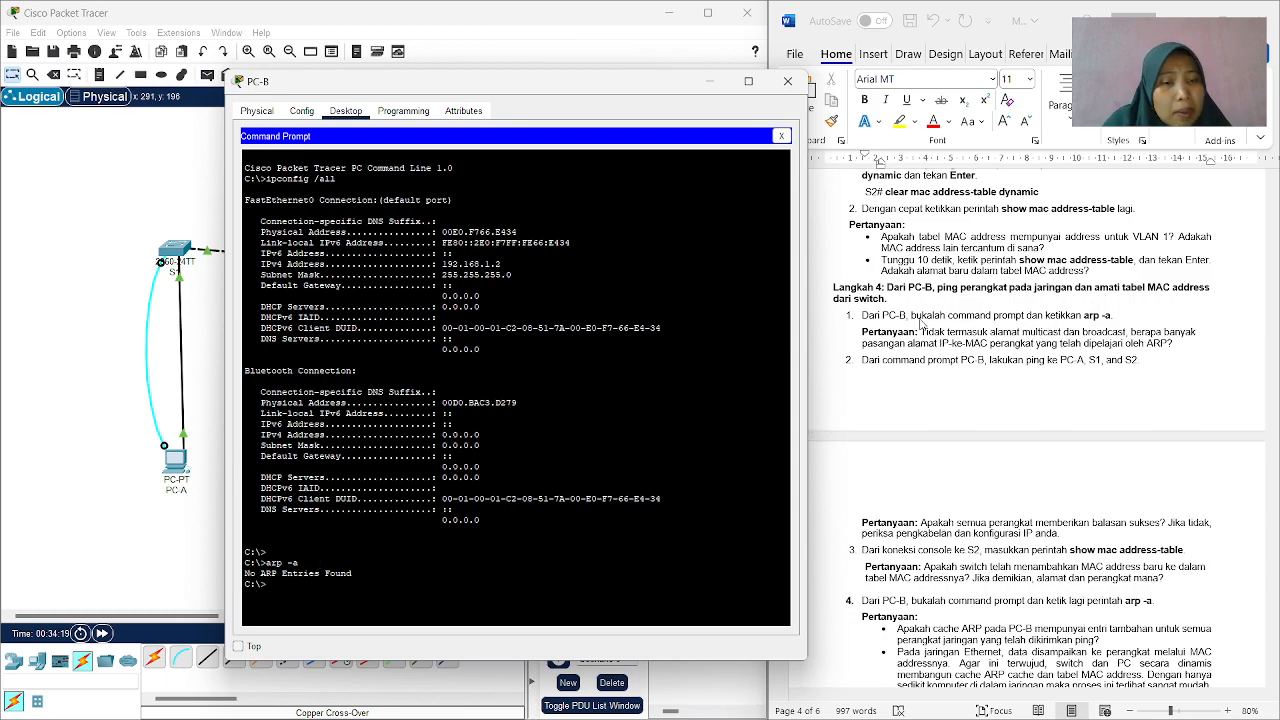
Read the Langkah 4 ping instruction and copy PC-A's IP address 192.168.1.1 from the worksheet's Tabel Pengalamatan.
{"action": "scroll", "coordinate": [1048, 363], "scroll_direction": "down", "scroll_amount": 1}
{"action": "scroll", "coordinate": [1048, 363], "scroll_direction": "down", "scroll_amount": 1}
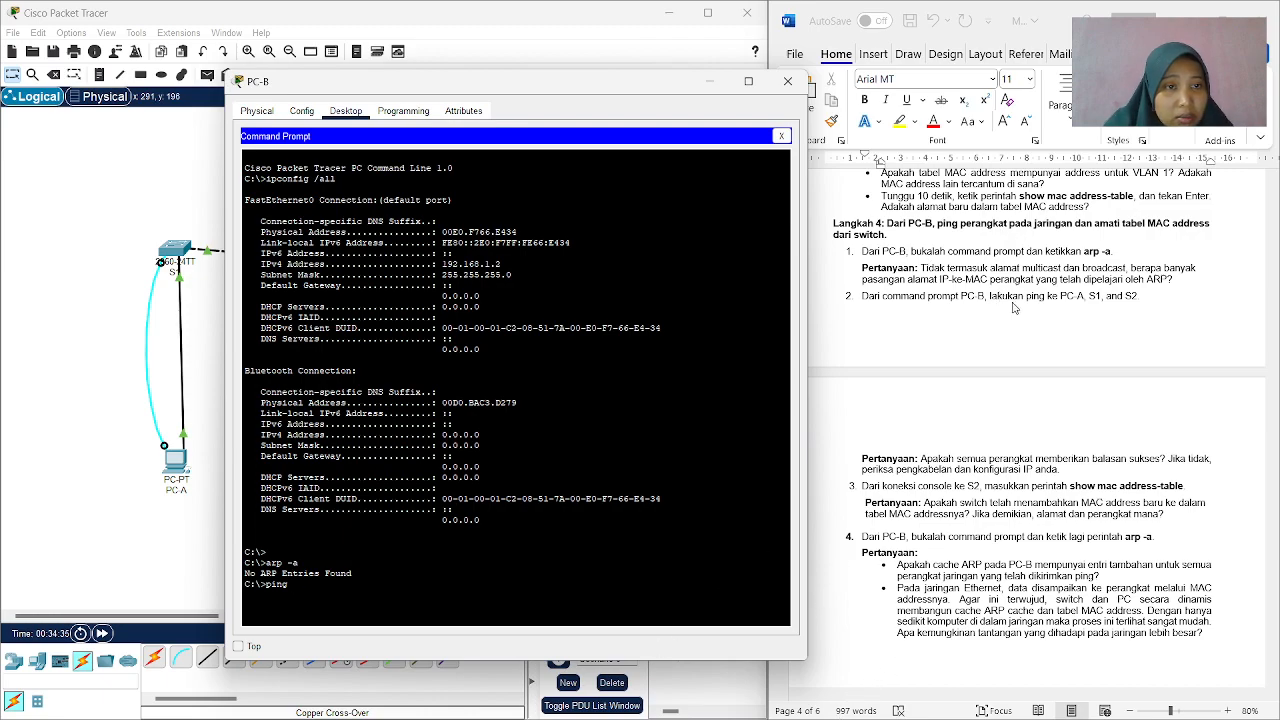
{"action": "scroll", "coordinate": [1027, 303], "scroll_direction": "up", "scroll_amount": 5}
{"action": "scroll", "coordinate": [1027, 303], "scroll_direction": "up", "scroll_amount": 15}
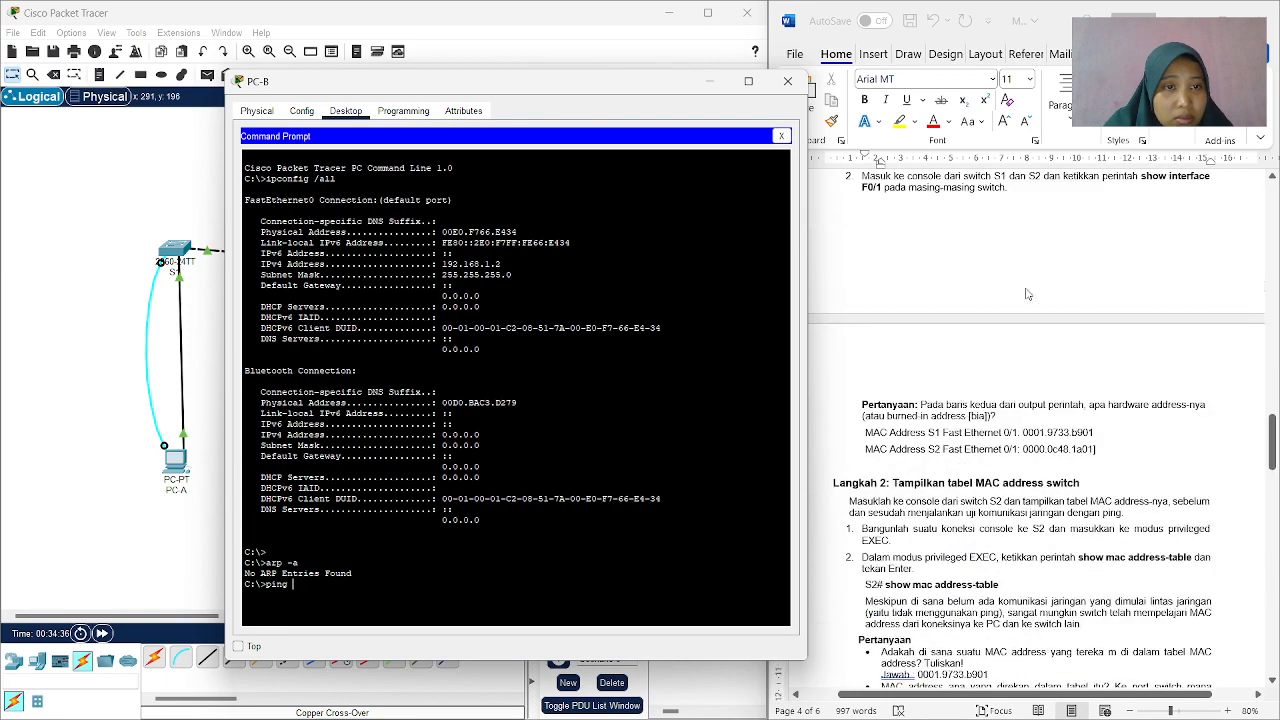
{"action": "scroll", "coordinate": [1029, 288], "scroll_direction": "up", "scroll_amount": 15}
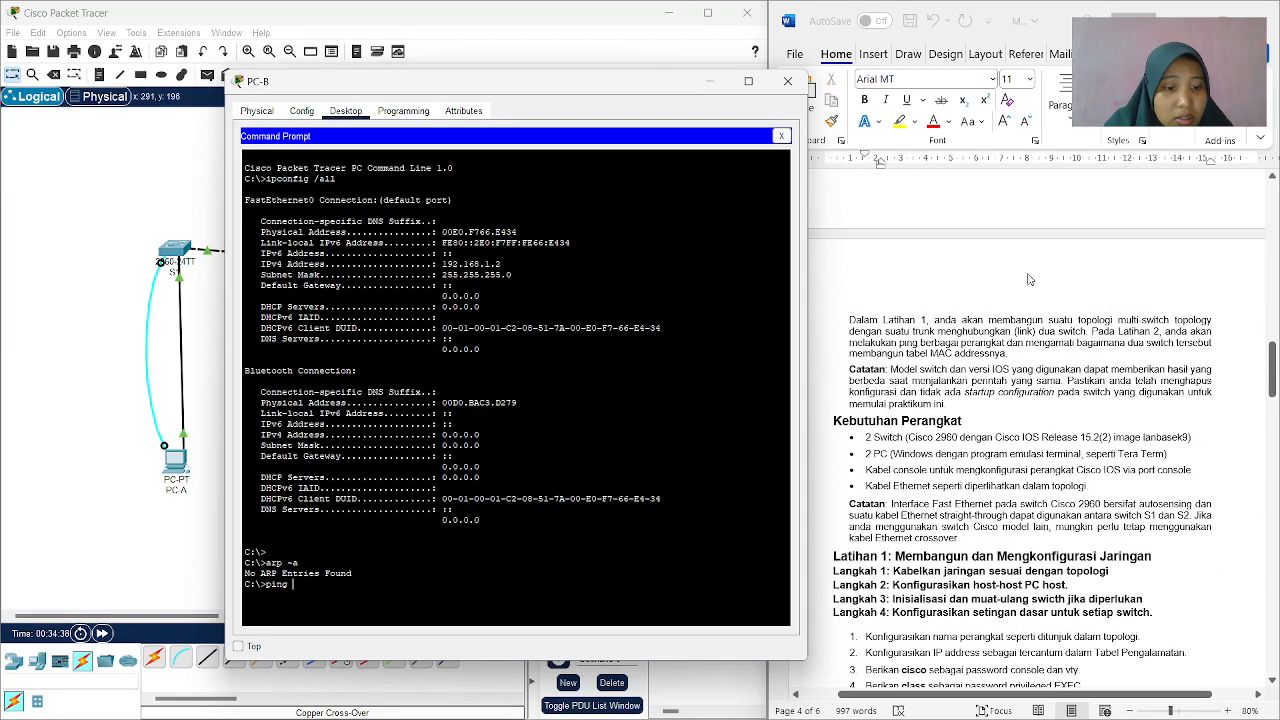
{"action": "scroll", "coordinate": [1029, 281], "scroll_direction": "up", "scroll_amount": 5}
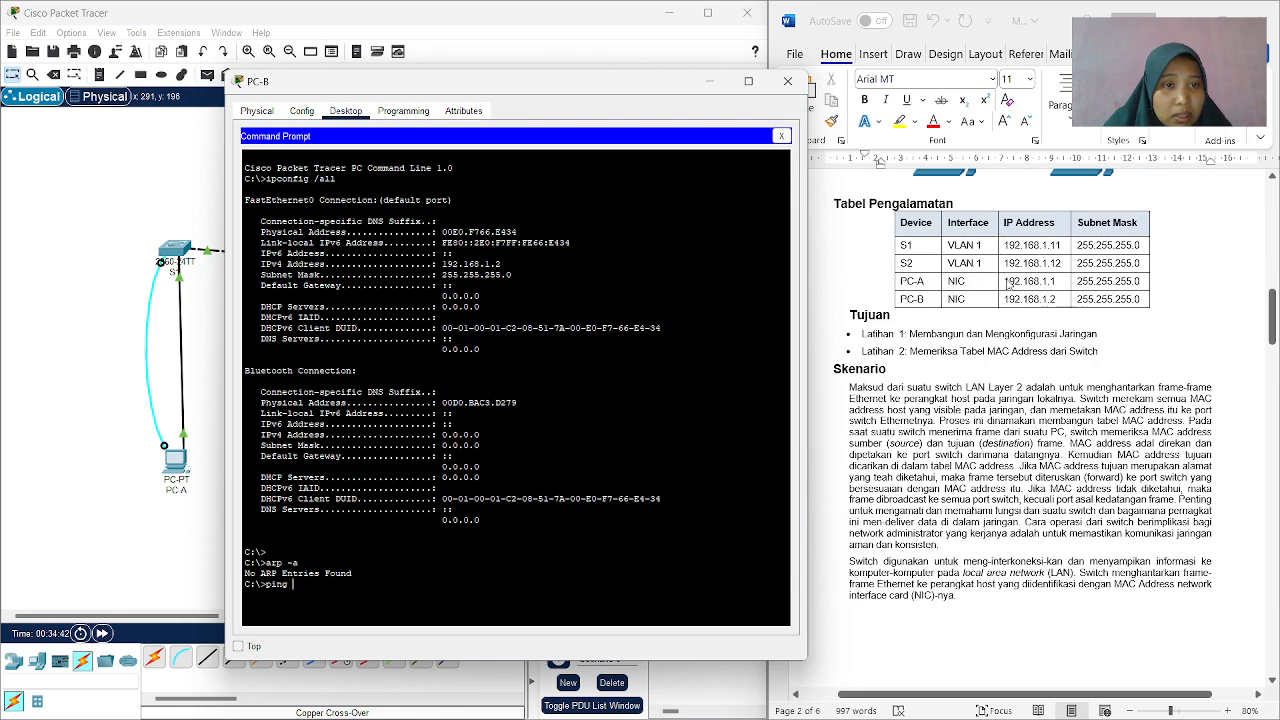
{"action": "left_click", "coordinate": [1008, 284]}
{"action": "left_click", "coordinate": [1008, 284]}
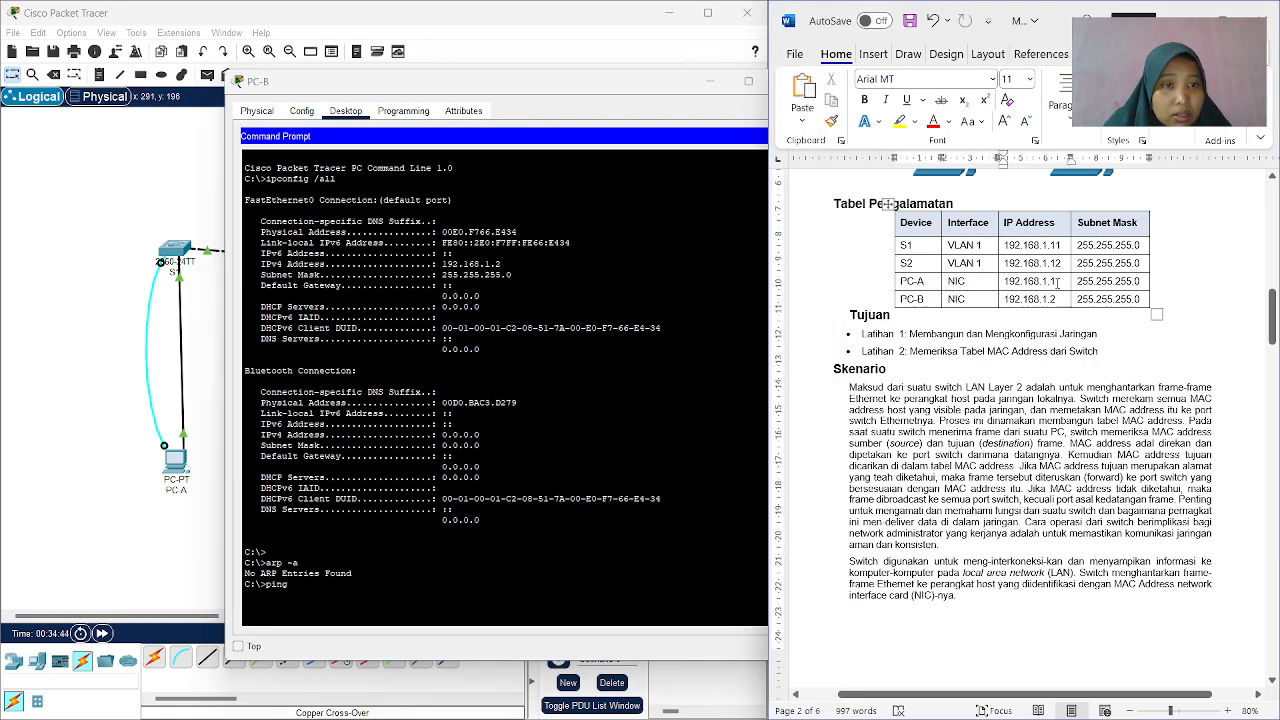
{"action": "left_click_drag", "start_coordinate": [1061, 281], "coordinate": [1010, 287]}
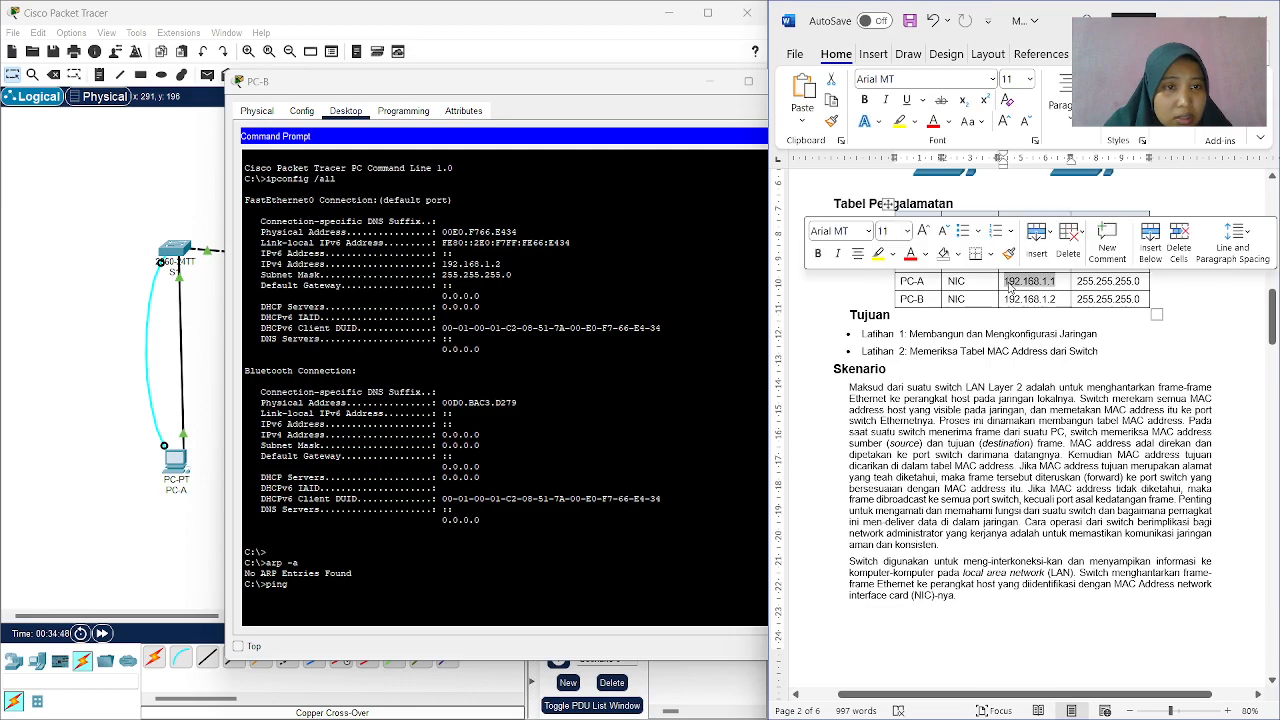
{"action": "right_click", "coordinate": [1032, 284]}
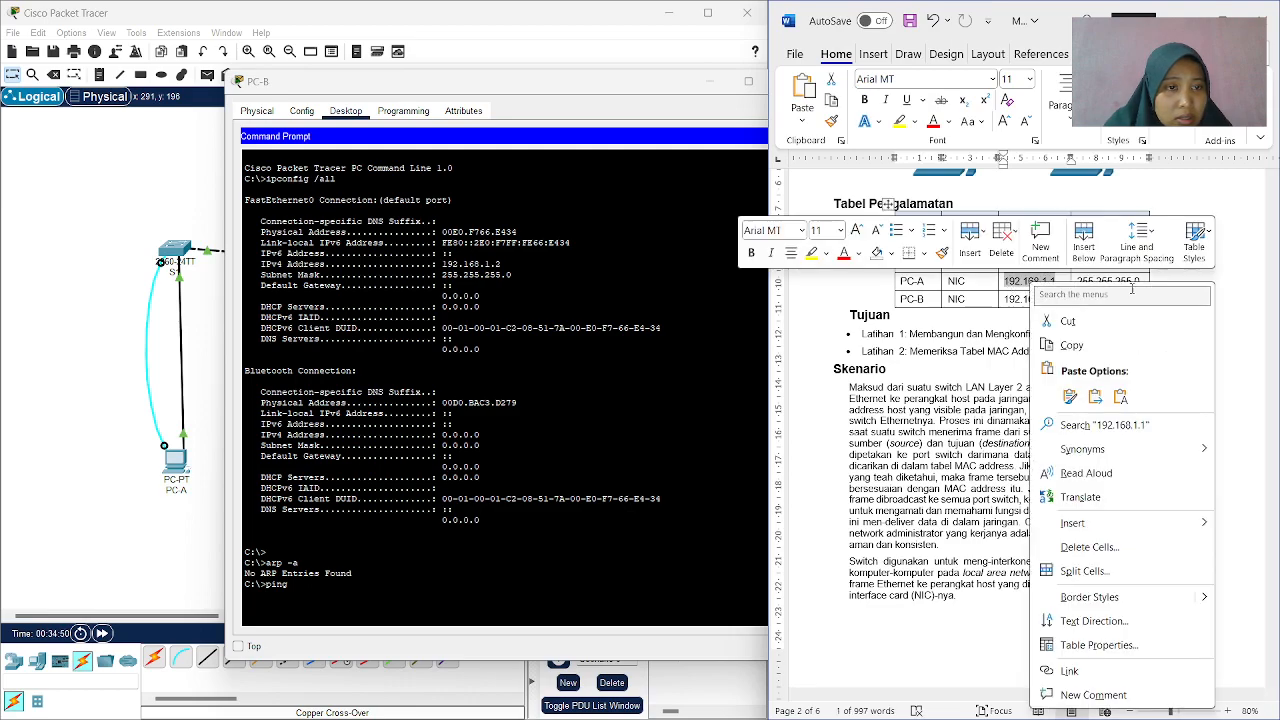
{"action": "left_click", "coordinate": [1071, 345]}
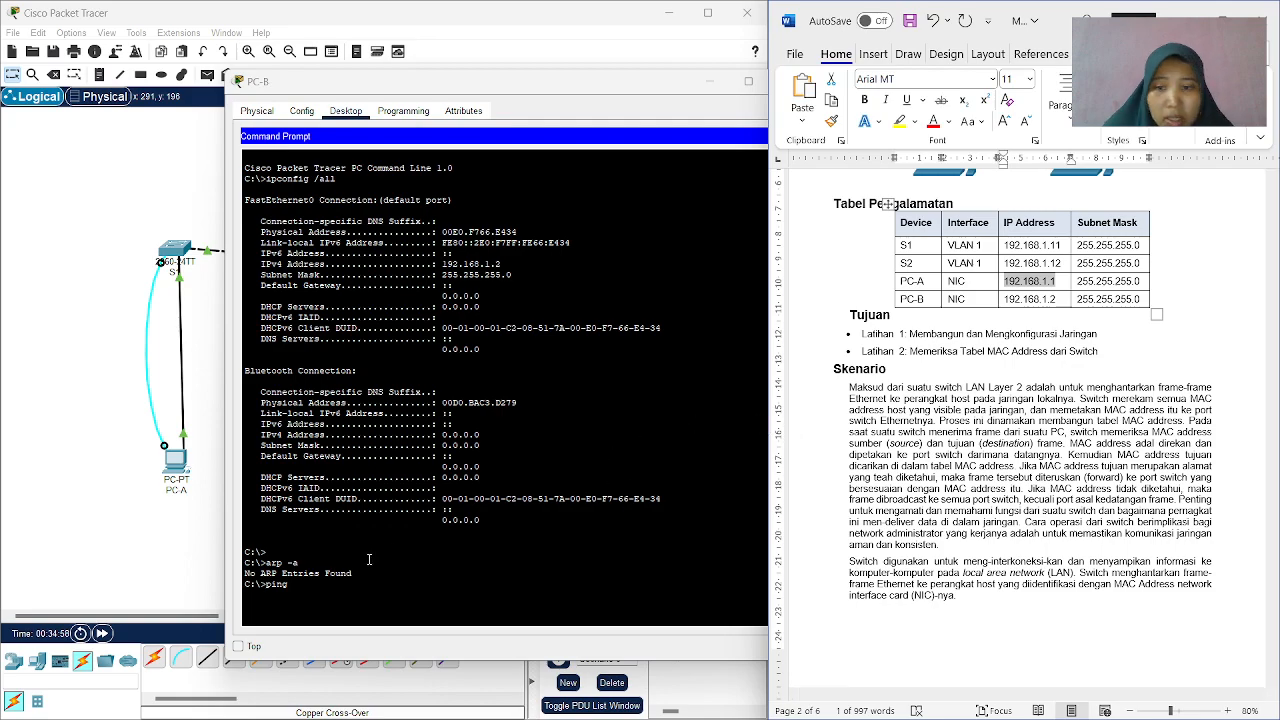
Complete the ping command in PC-B's Command Prompt with the address 192.168.1.1 and run it to test PC-A.
{"action": "left_click", "coordinate": [318, 590]}
{"action": "type", "text": "192.168.1.1"}
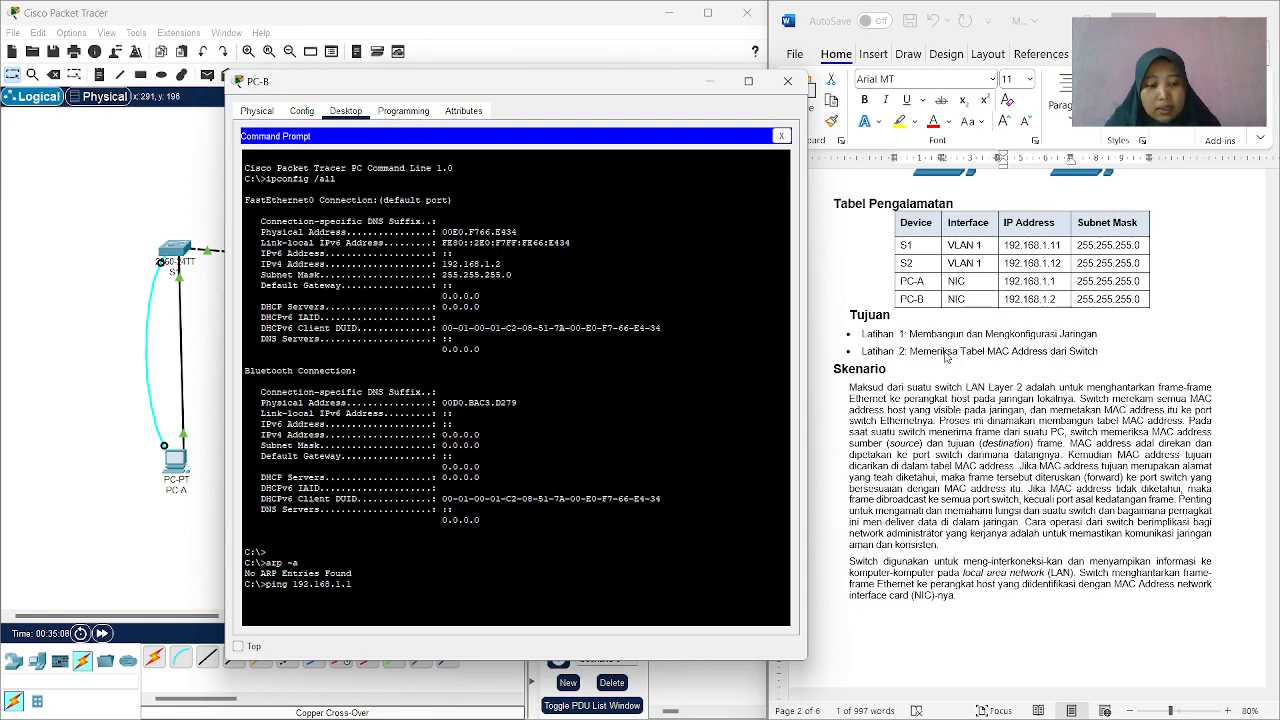
{"action": "key", "text": "Return"}
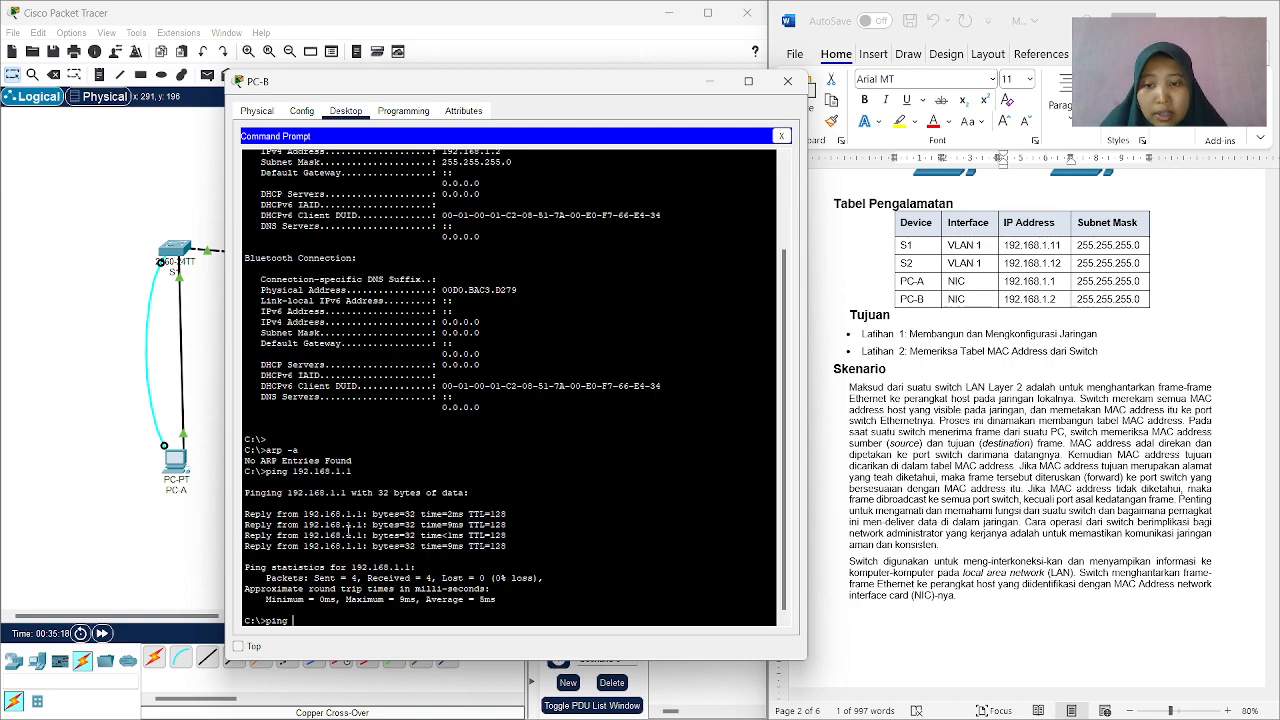
{"action": "left_click", "coordinate": [1063, 299]}
{"action": "left_click_drag", "start_coordinate": [1060, 299], "coordinate": [1018, 308]}
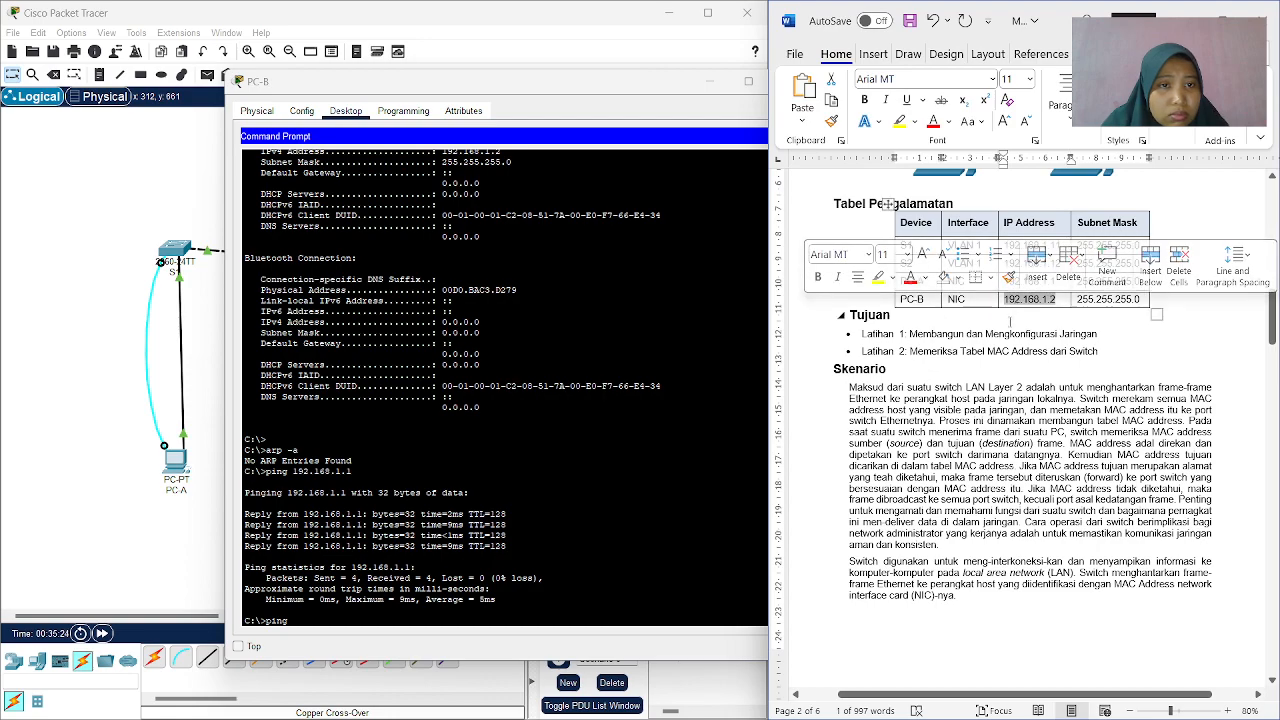
{"action": "left_click", "coordinate": [1017, 312]}
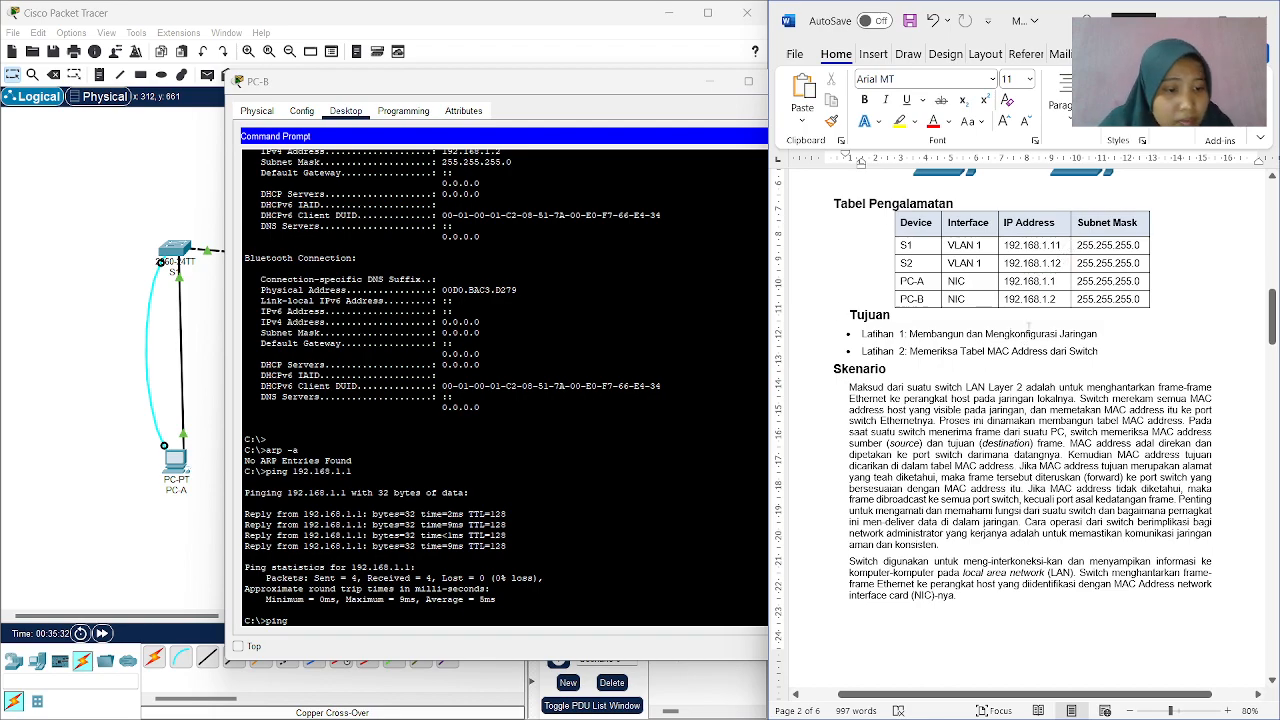
Recheck which devices Langkah 4 asks to ping and copy S1's IP address 192.168.1.11 from the Tabel Pengalamatan.
{"action": "scroll", "coordinate": [1030, 332], "scroll_direction": "down", "scroll_amount": 15}
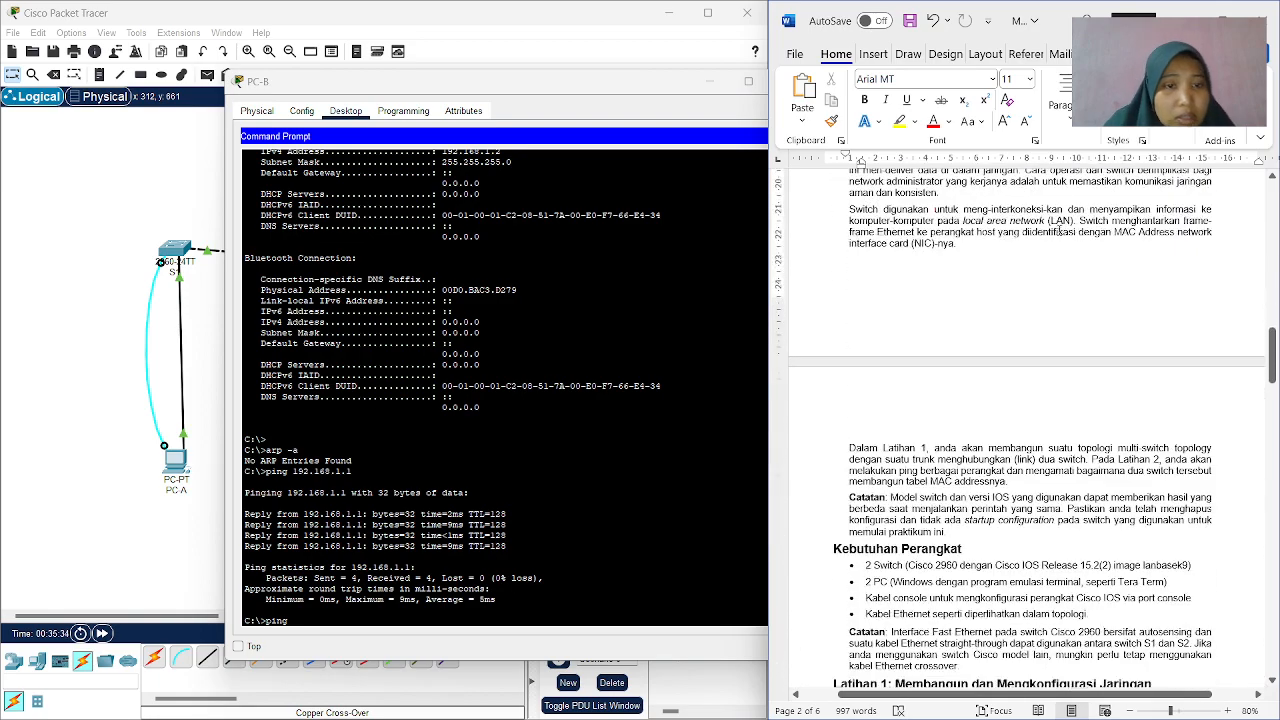
{"action": "scroll", "coordinate": [860, 162], "scroll_direction": "down", "scroll_amount": 15}
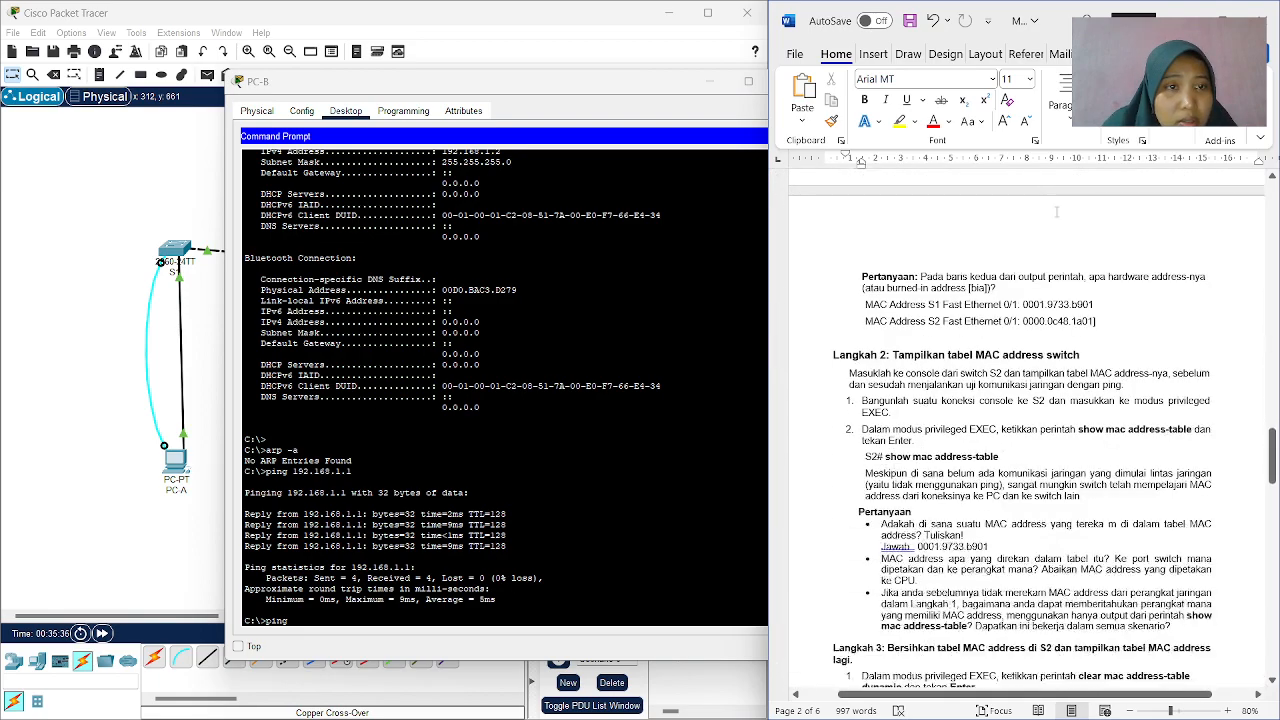
{"action": "scroll", "coordinate": [848, 158], "scroll_direction": "down", "scroll_amount": 6}
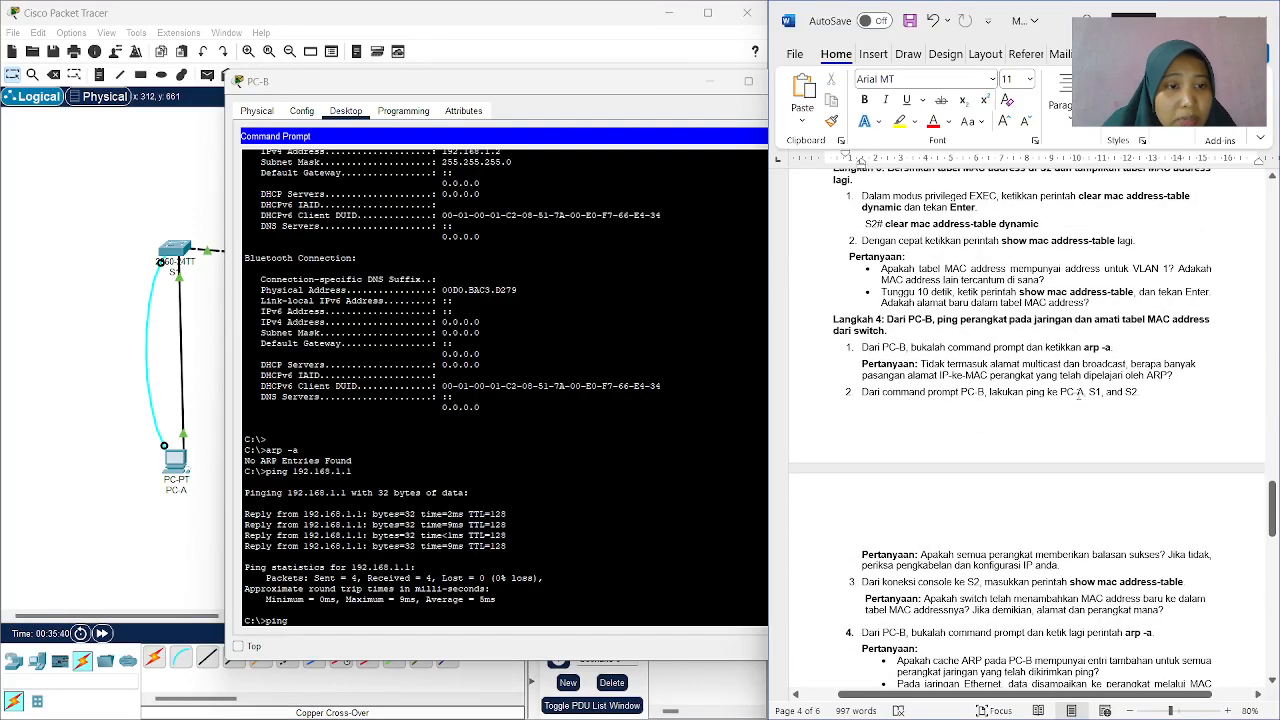
{"action": "scroll", "coordinate": [1110, 410], "scroll_direction": "up", "scroll_amount": 8}
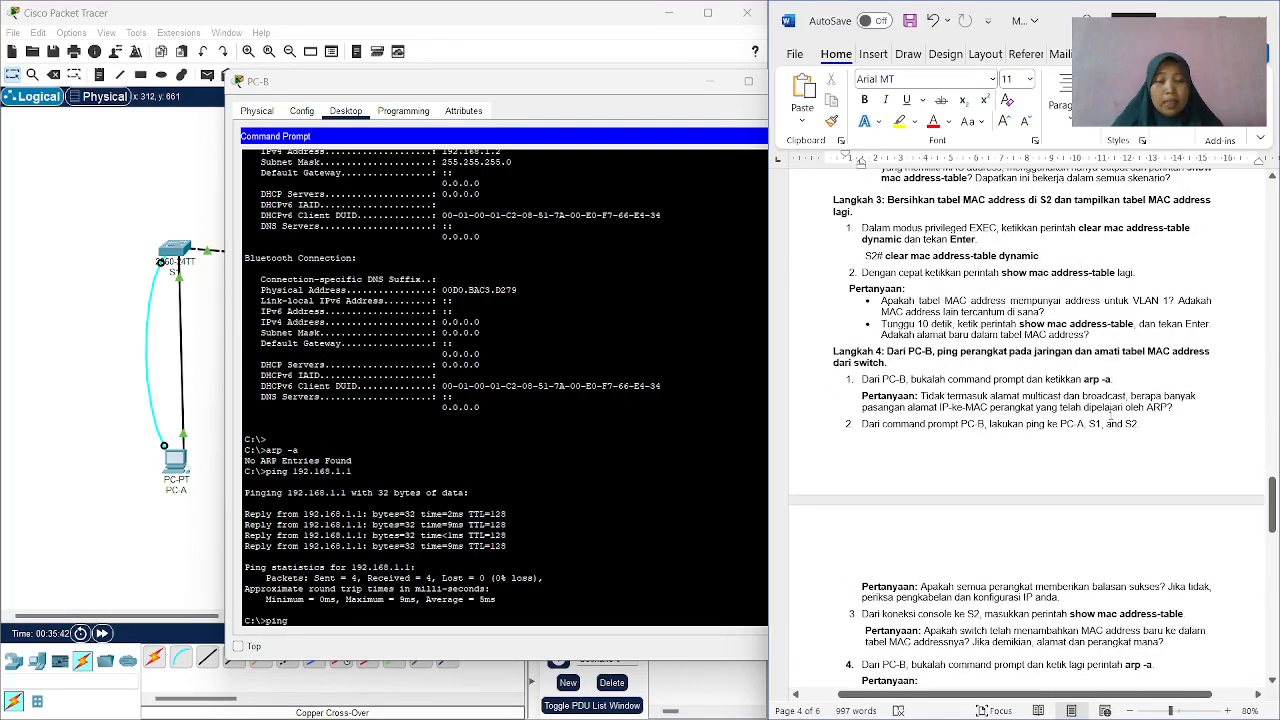
{"action": "scroll", "coordinate": [1101, 392], "scroll_direction": "up", "scroll_amount": 10}
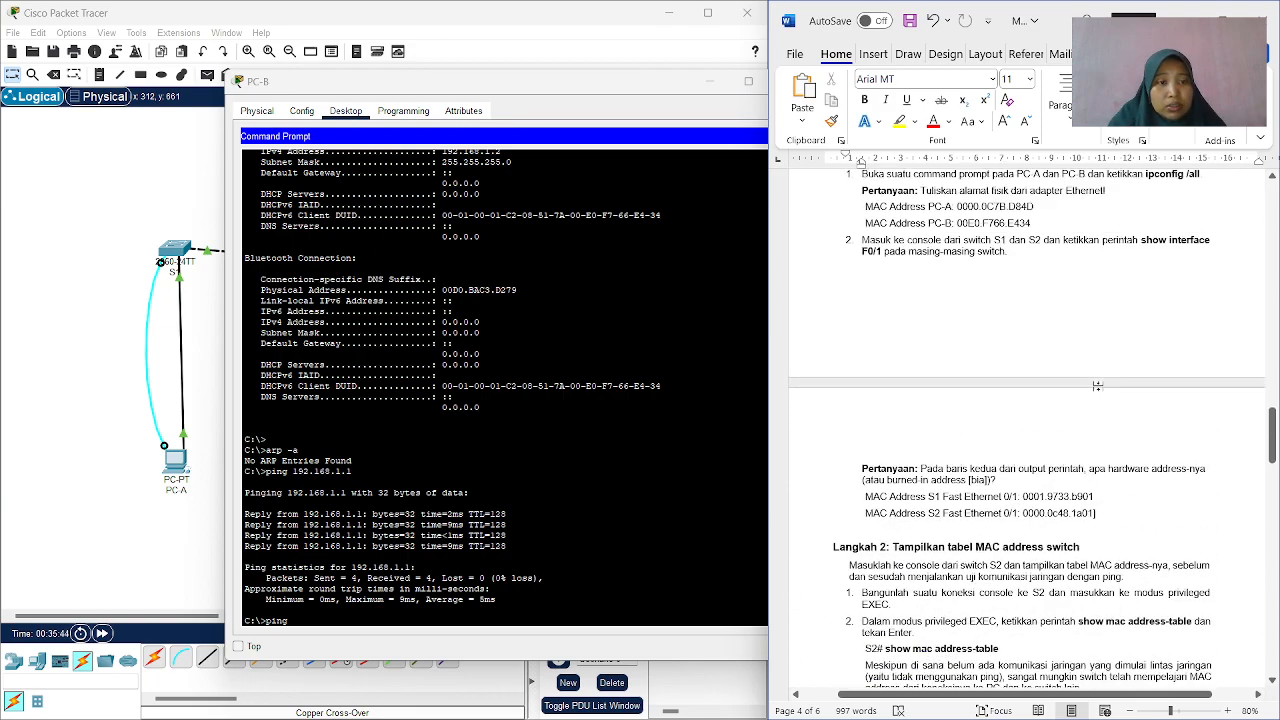
{"action": "scroll", "coordinate": [1092, 376], "scroll_direction": "up", "scroll_amount": 9}
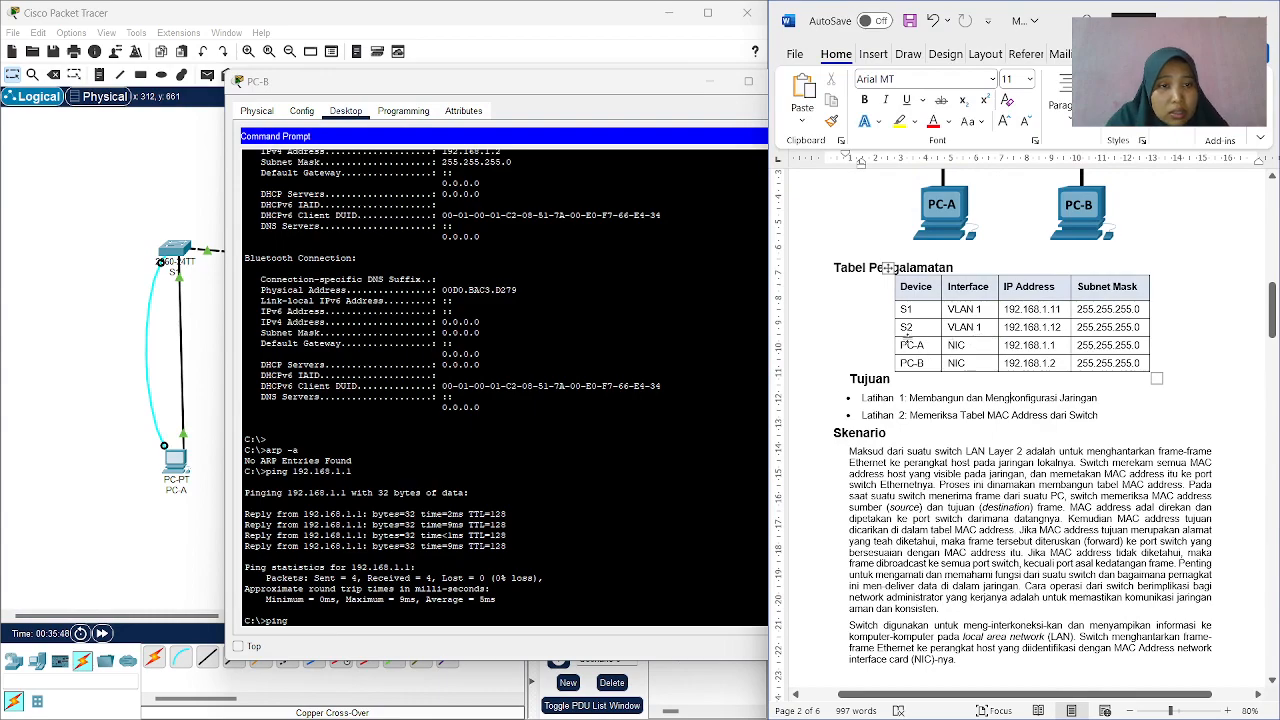
{"action": "left_click_drag", "start_coordinate": [1066, 311], "coordinate": [1004, 310]}
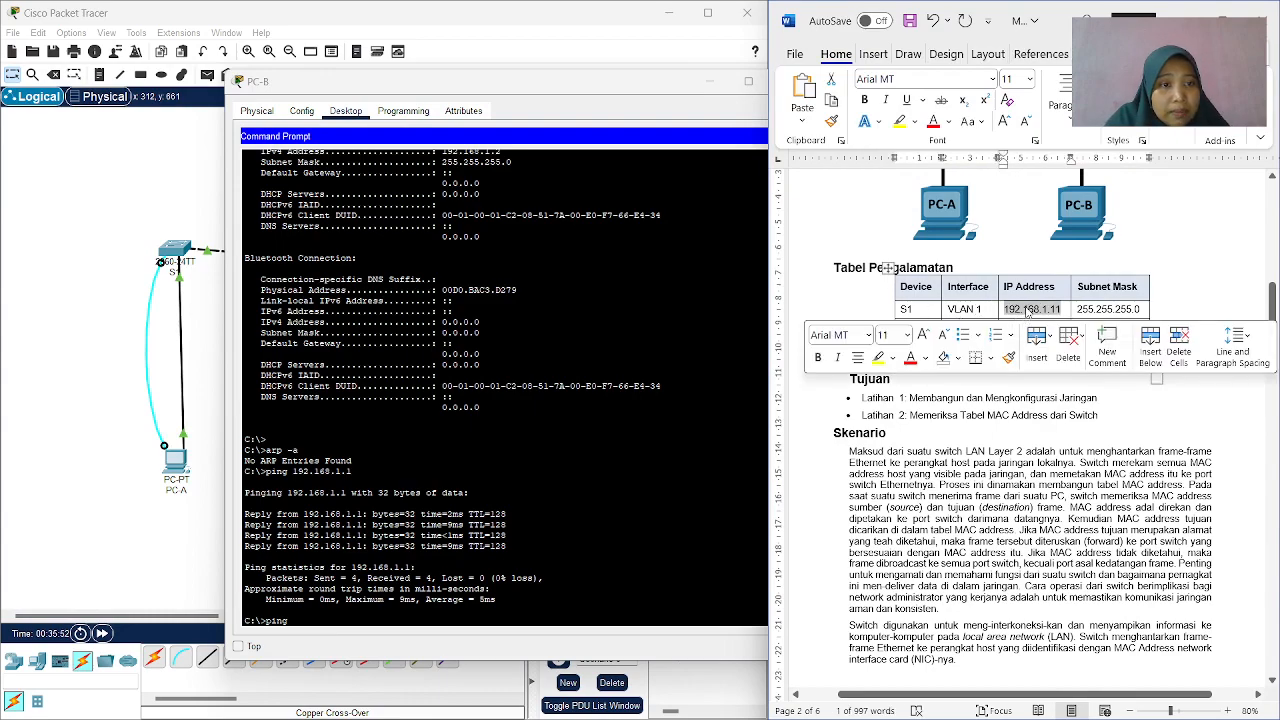
{"action": "right_click", "coordinate": [1033, 311]}
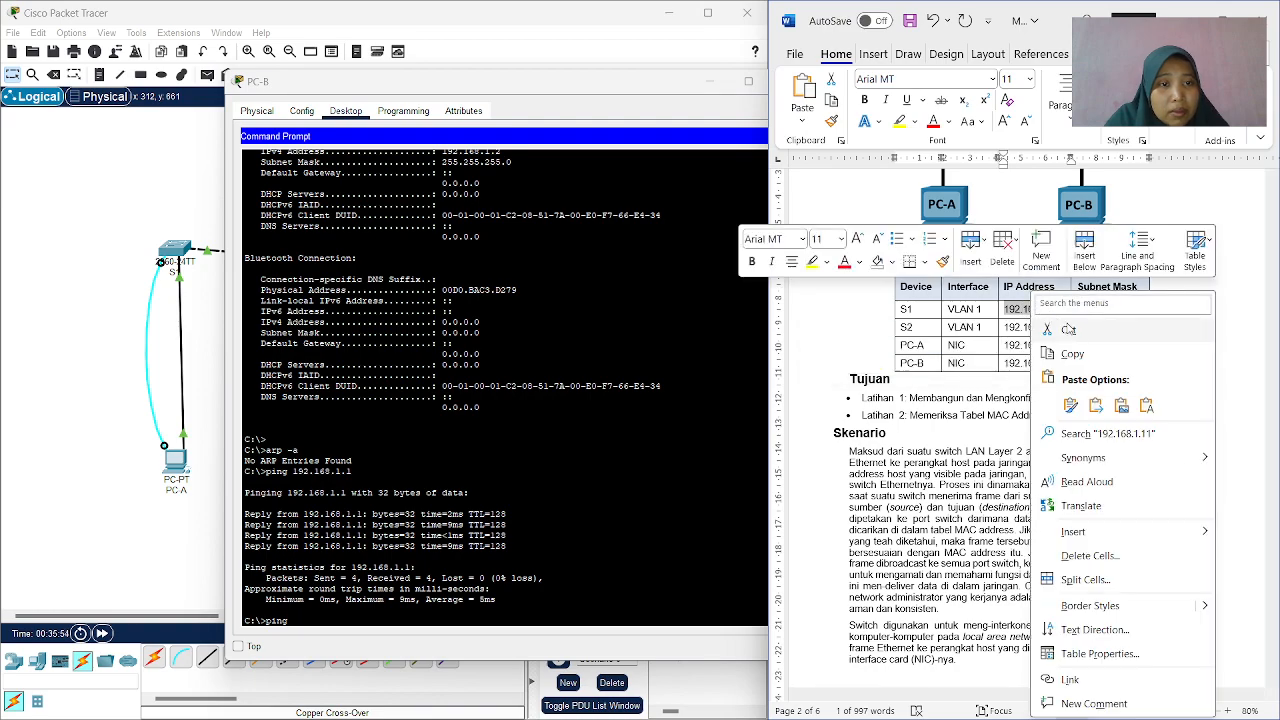
{"action": "key", "text": "Escape"}
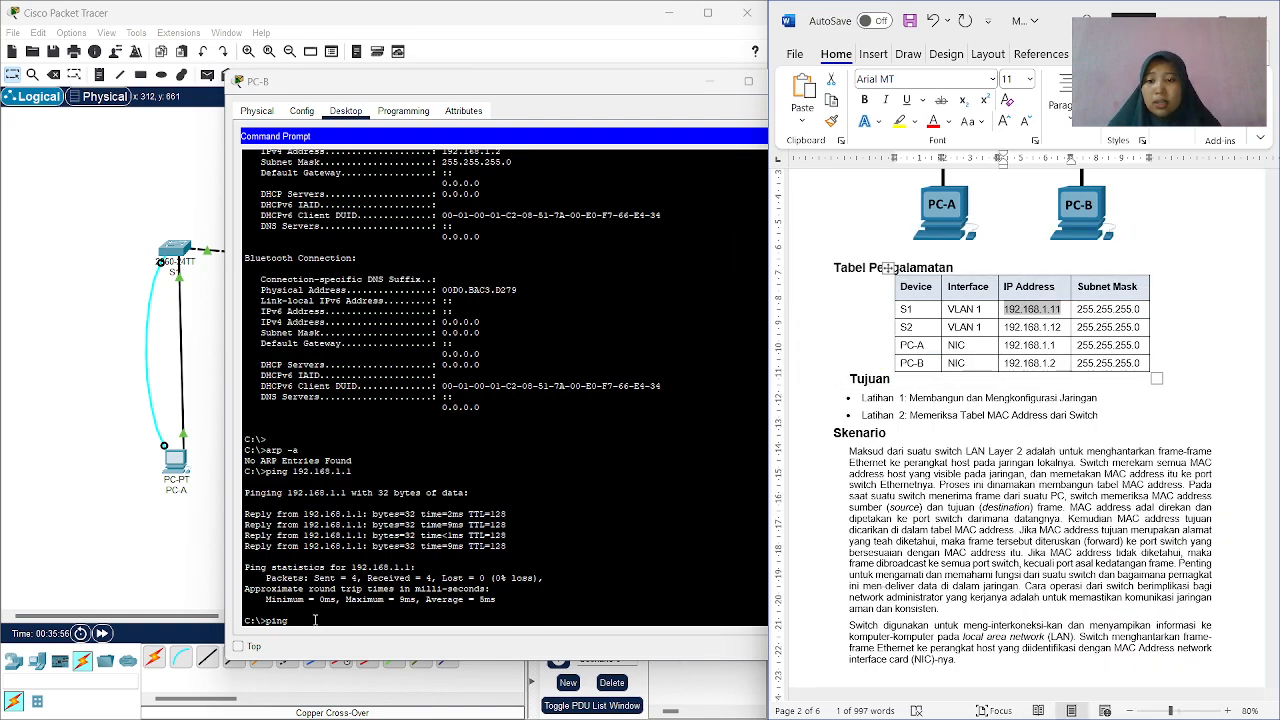
Ping S1 at 192.168.1.11 twice from PC-B's Command Prompt.
{"action": "left_click", "coordinate": [298, 621]}
{"action": "type", "text": "192.168.1.11"}
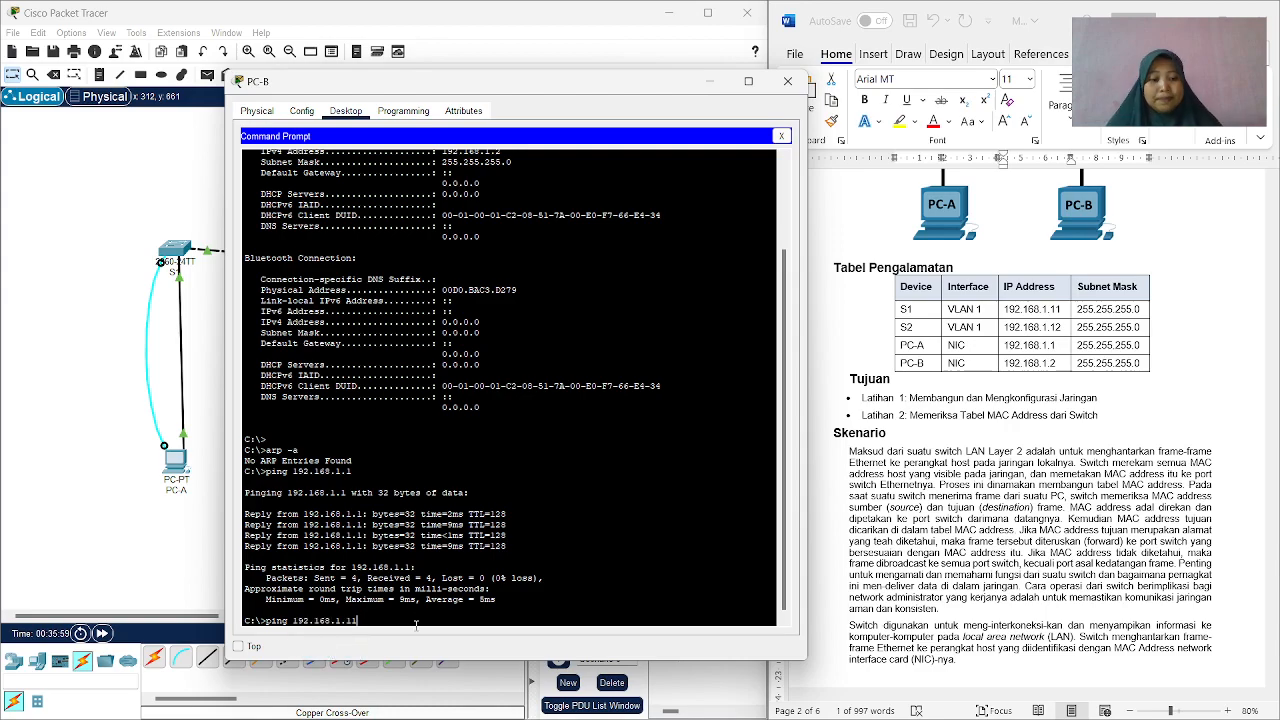
{"action": "key", "text": "Return"}
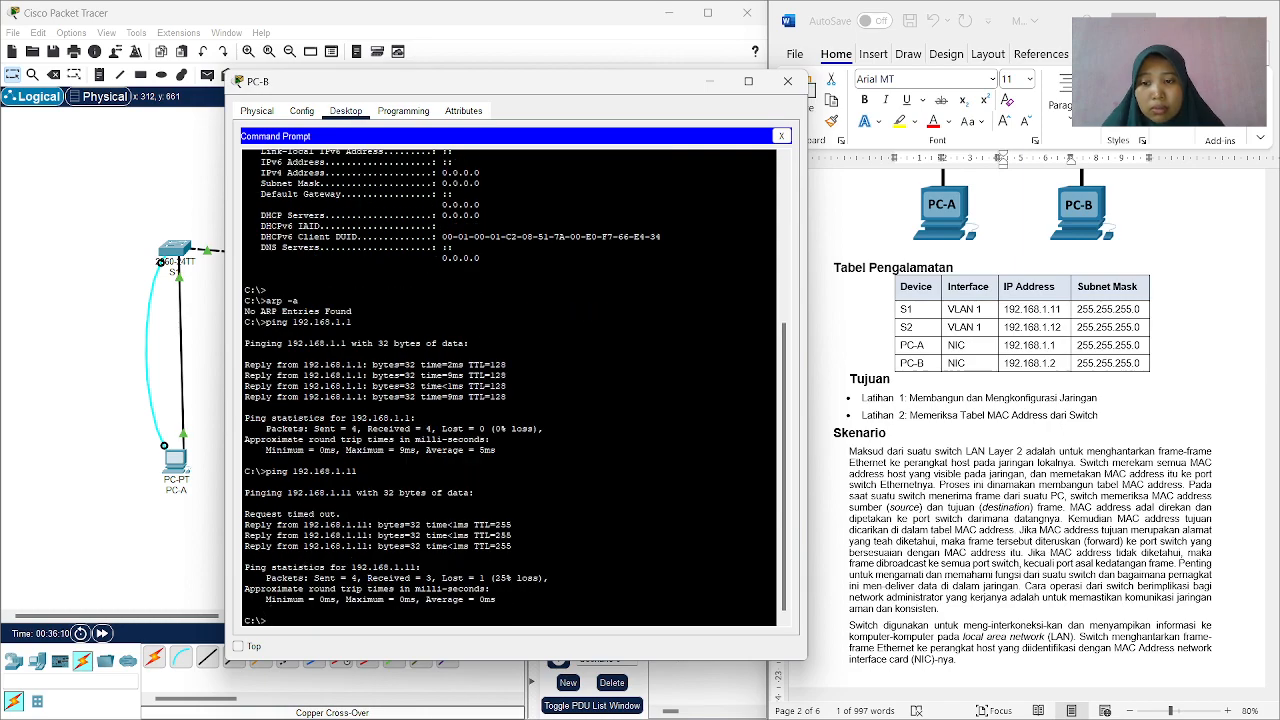
{"action": "type", "text": "ping"}
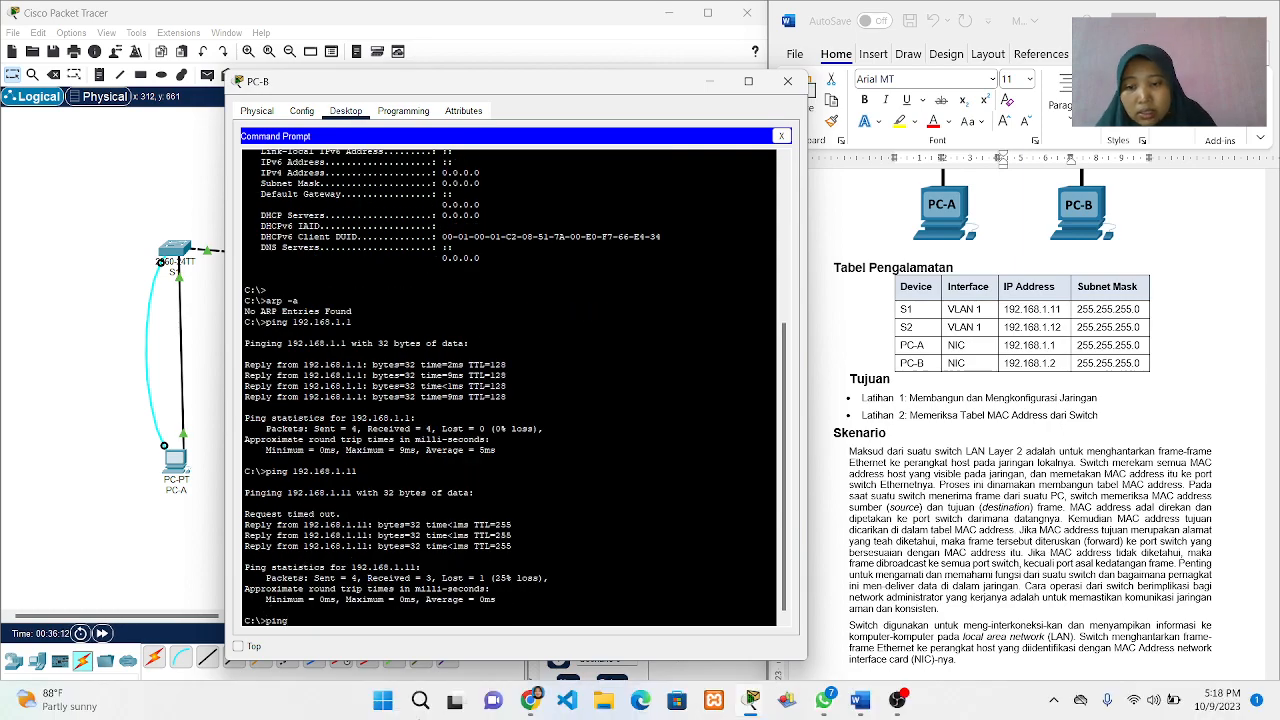
{"action": "right_click", "coordinate": [294, 621]}
{"action": "left_click", "coordinate": [329, 643]}
{"action": "key", "text": "Return"}
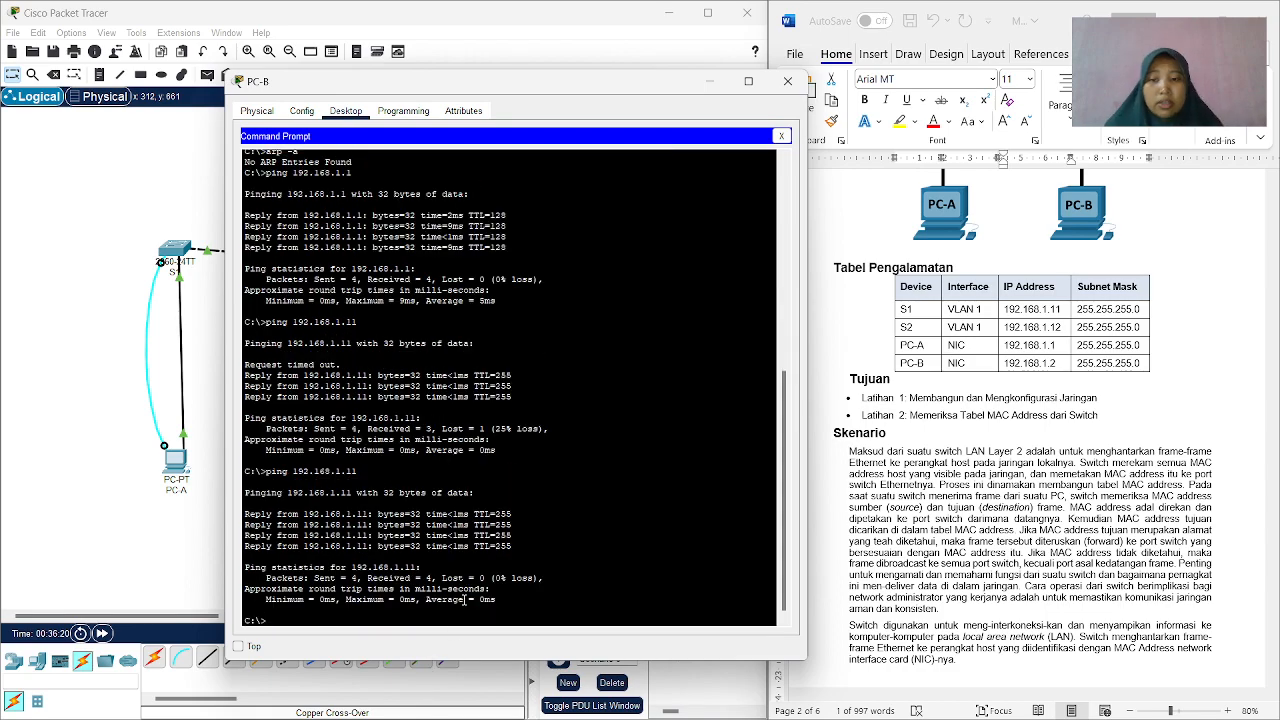
Ping S2 at 192.168.1.12 twice from PC-B, using the address copied from the Tabel Pengalamatan.
{"action": "type", "text": "ping"}
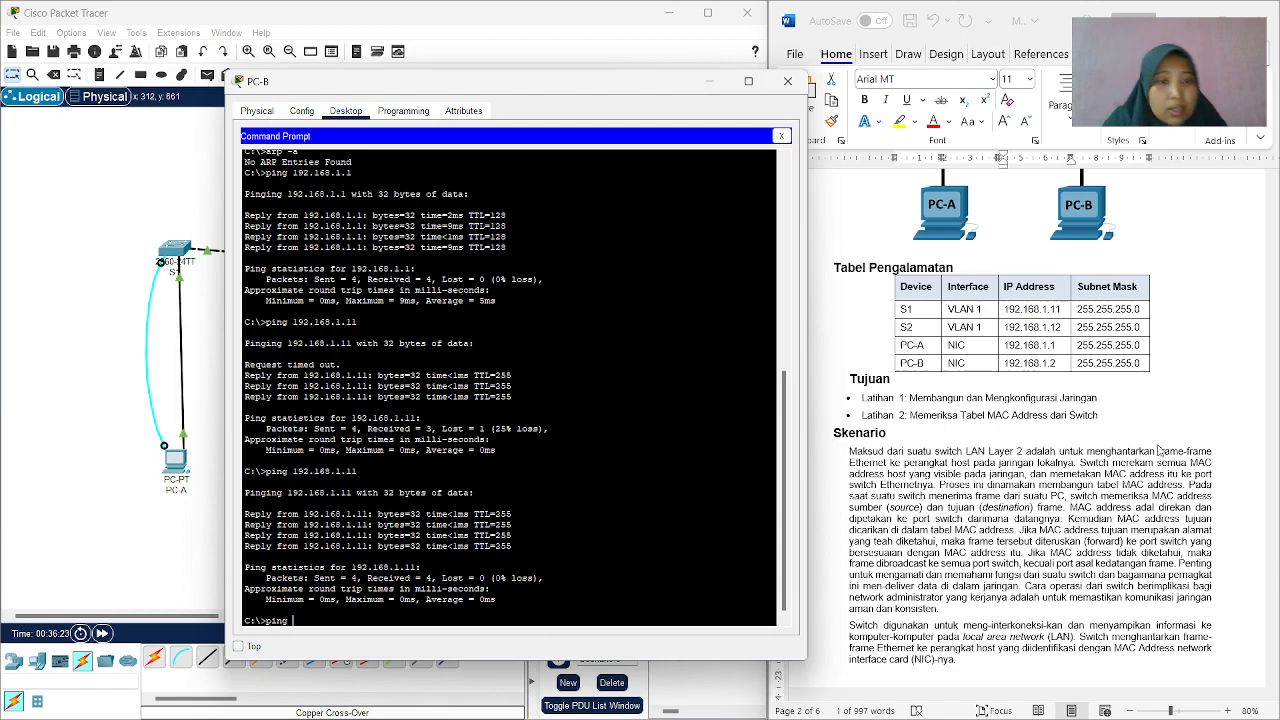
{"action": "left_click", "coordinate": [1064, 329]}
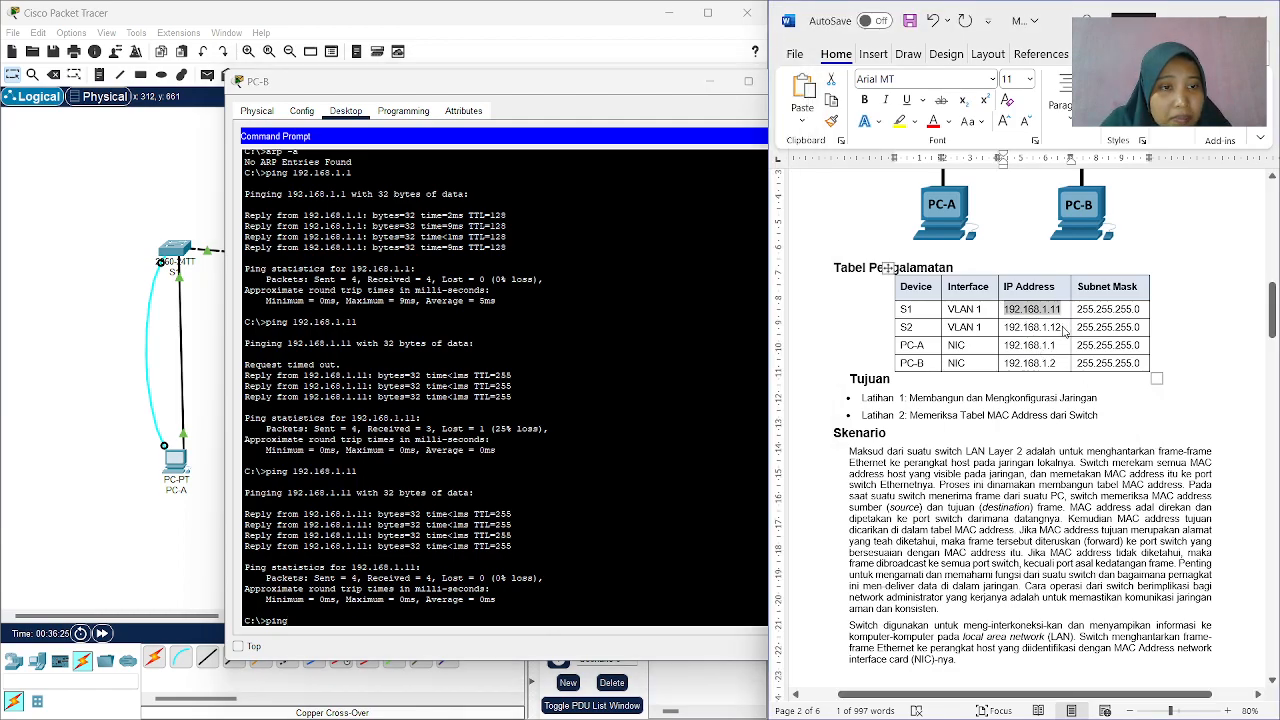
{"action": "left_click_drag", "start_coordinate": [1064, 329], "coordinate": [1002, 329]}
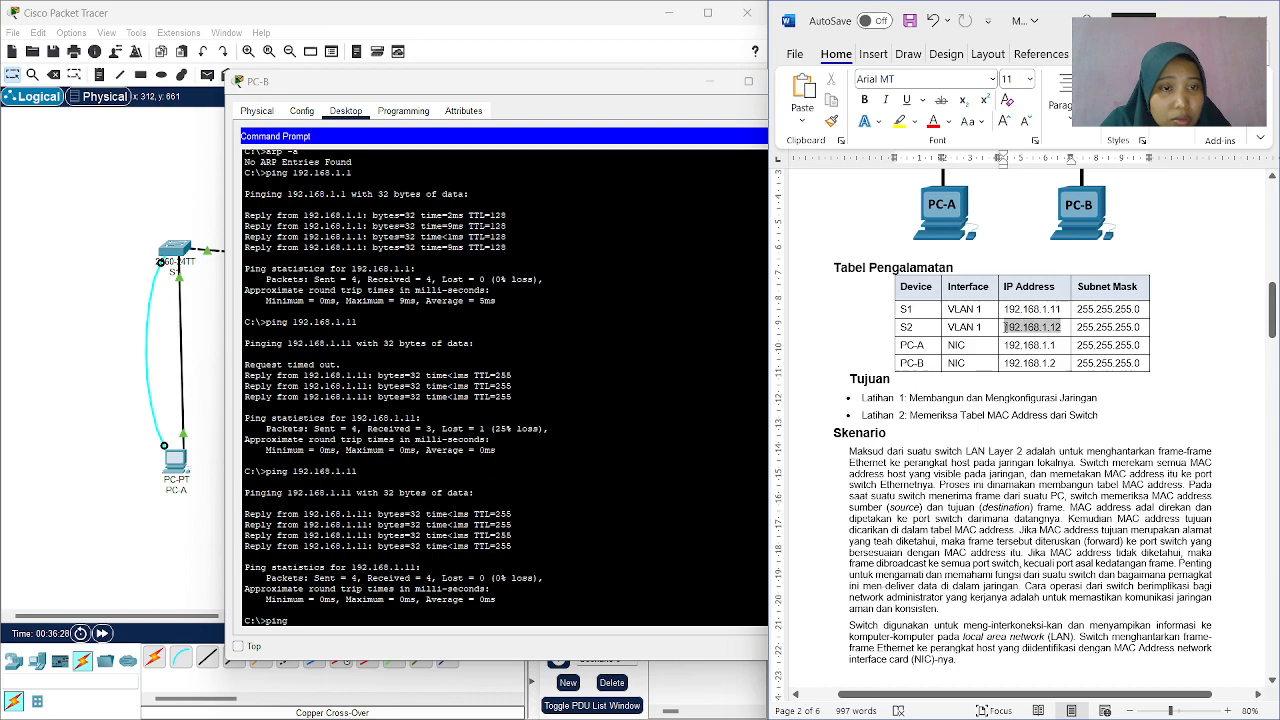
{"action": "right_click", "coordinate": [1056, 335]}
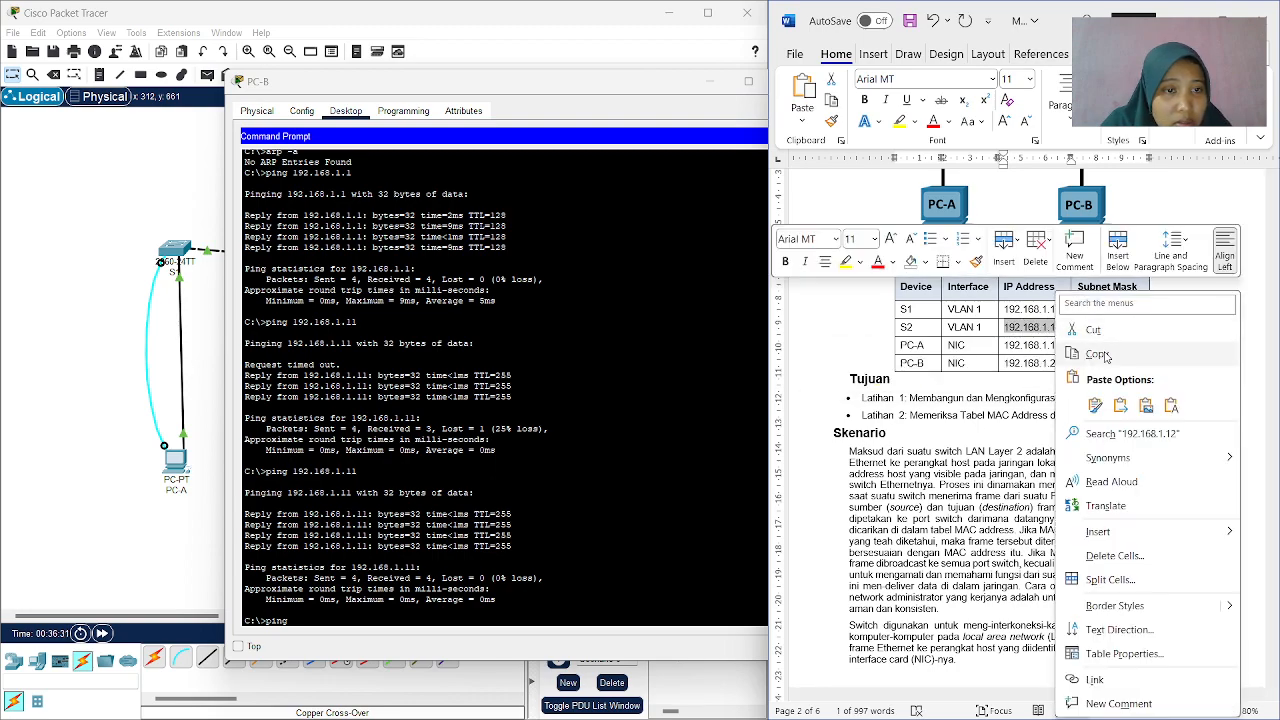
{"action": "left_click", "coordinate": [1100, 354]}
{"action": "left_click", "coordinate": [320, 625]}
{"action": "right_click", "coordinate": [312, 625]}
{"action": "left_click", "coordinate": [344, 647]}
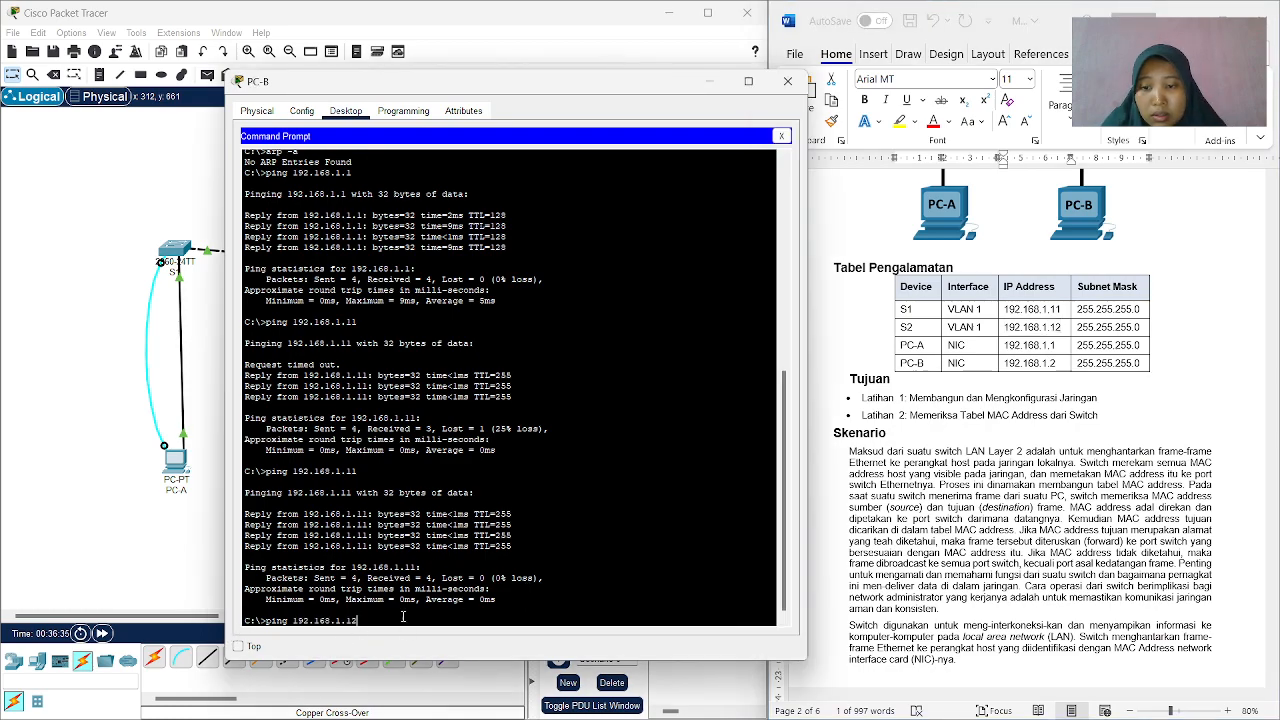
{"action": "key", "text": "Return"}
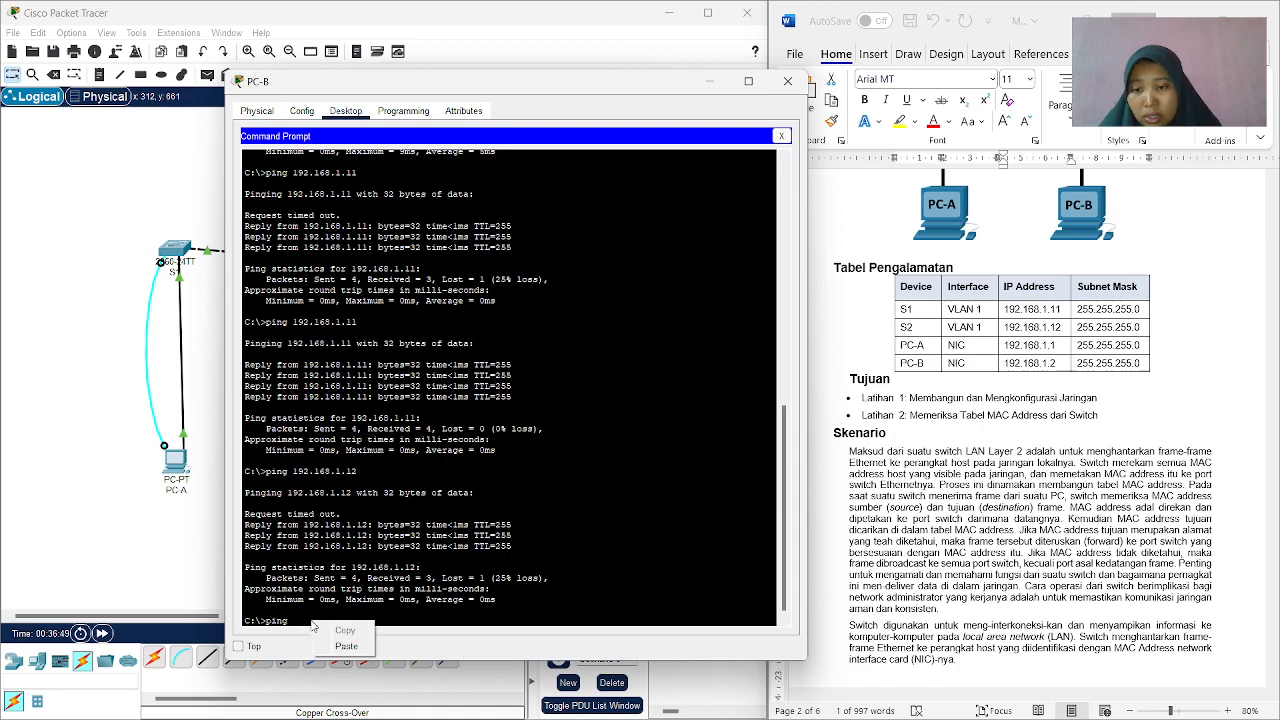
{"action": "type", "text": "192.168.1.12"}
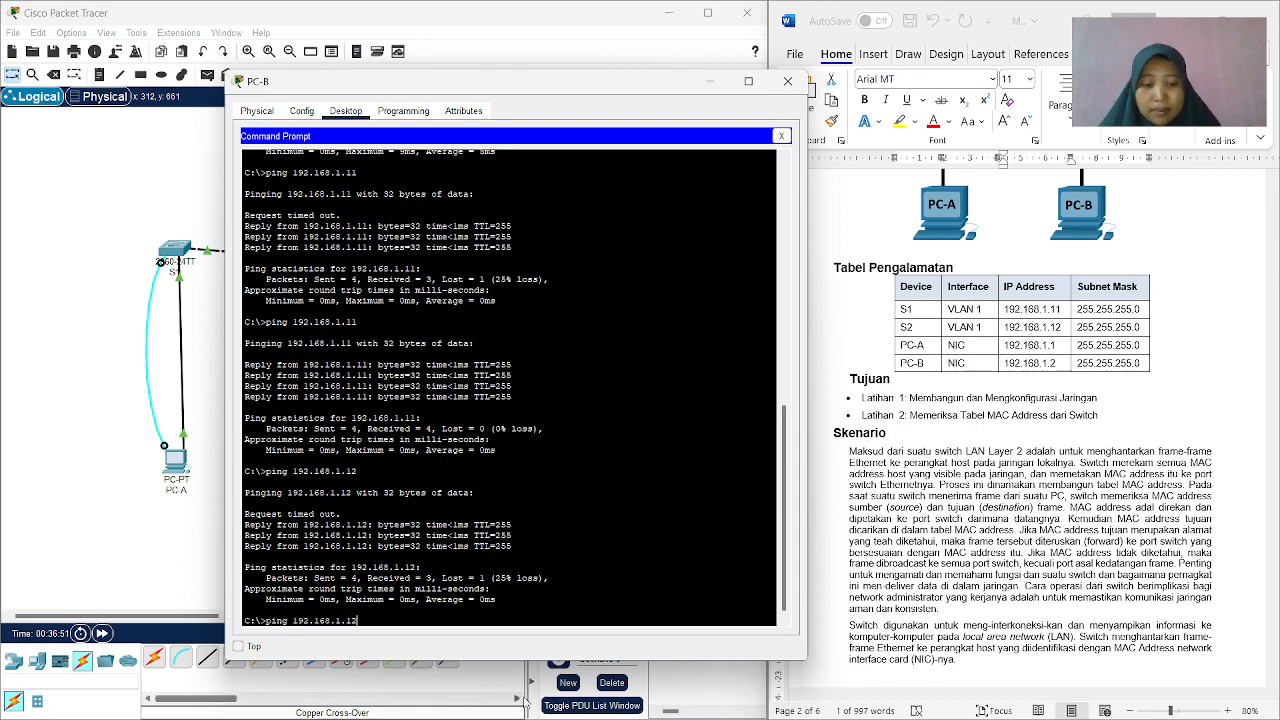
{"action": "key", "text": "Return"}
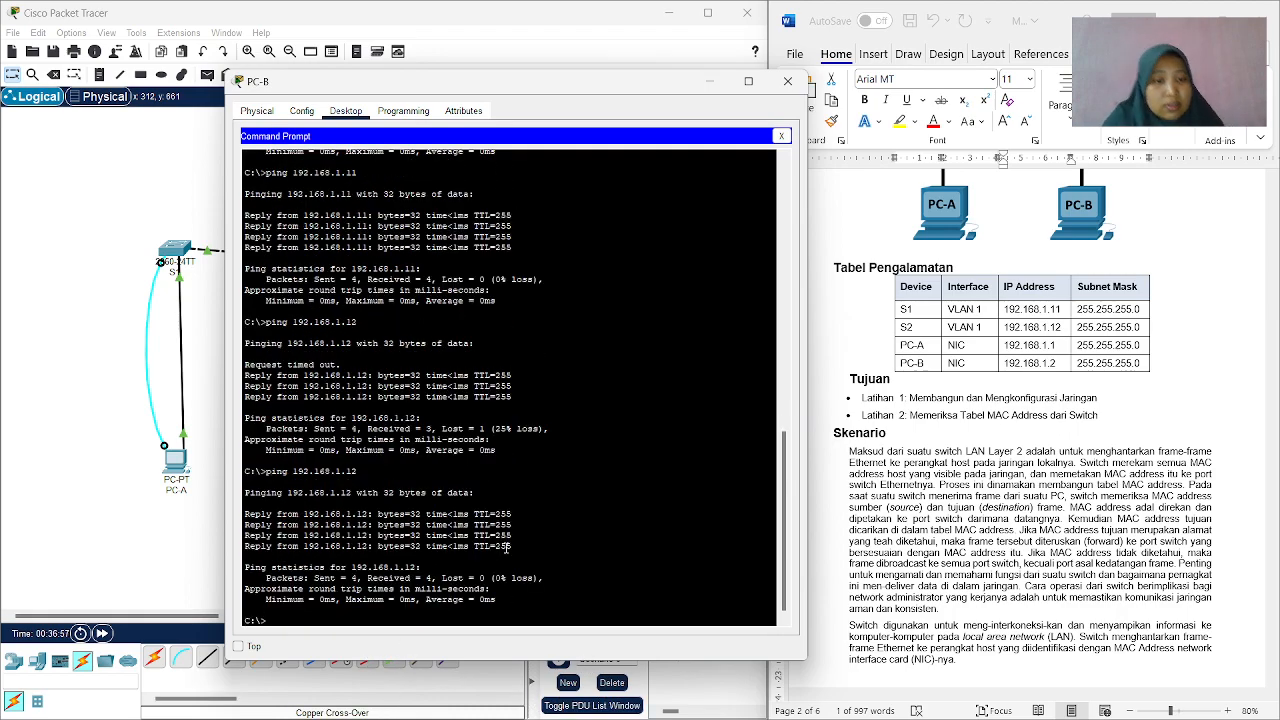
Read the worksheet's remaining Langkah 4 items on ping replies, S2's MAC address table and the ARP cache.
{"action": "scroll", "coordinate": [1122, 388], "scroll_direction": "down", "scroll_amount": 4}
{"action": "scroll", "coordinate": [1120, 387], "scroll_direction": "down", "scroll_amount": 6}
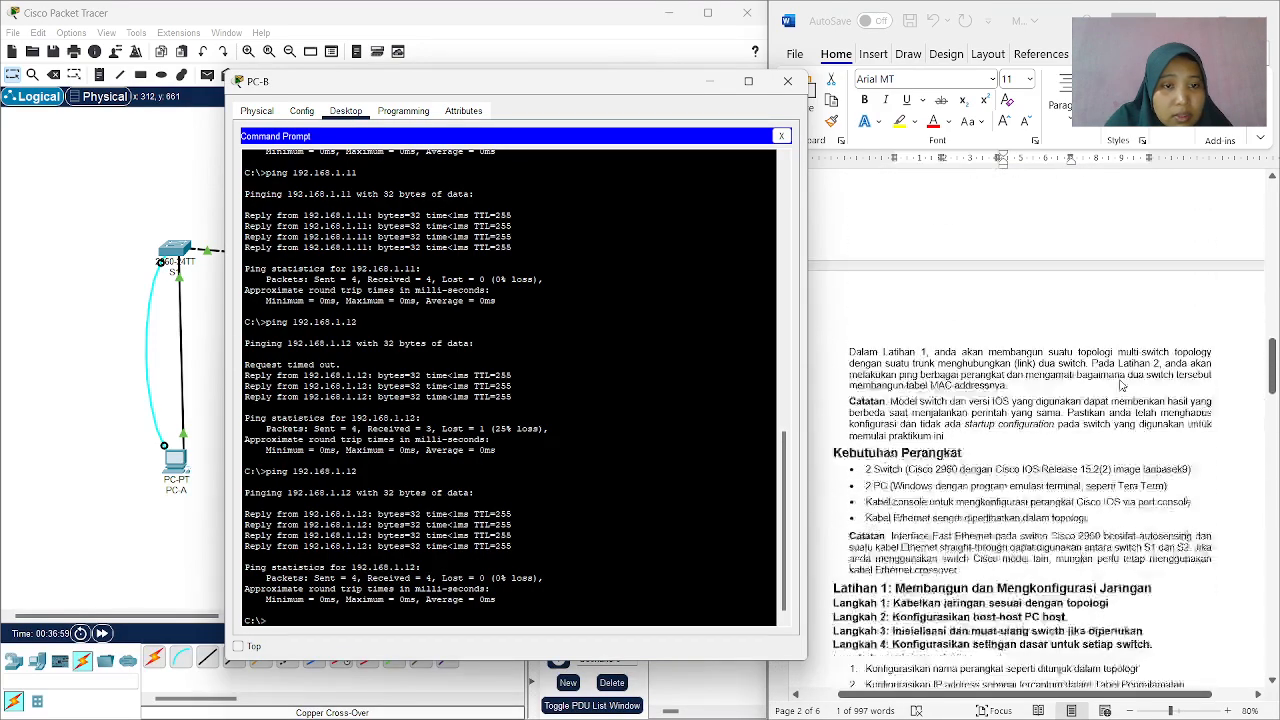
{"action": "scroll", "coordinate": [1117, 368], "scroll_direction": "down", "scroll_amount": 8}
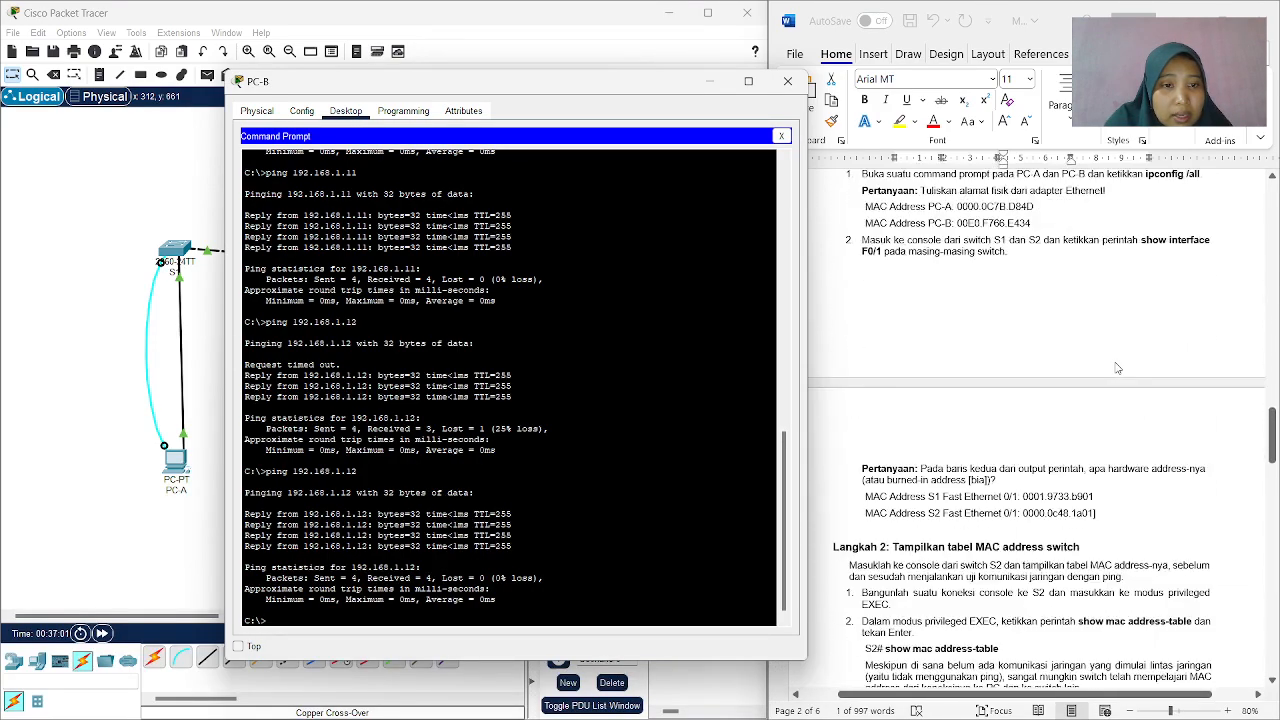
{"action": "scroll", "coordinate": [1117, 368], "scroll_direction": "down", "scroll_amount": 7}
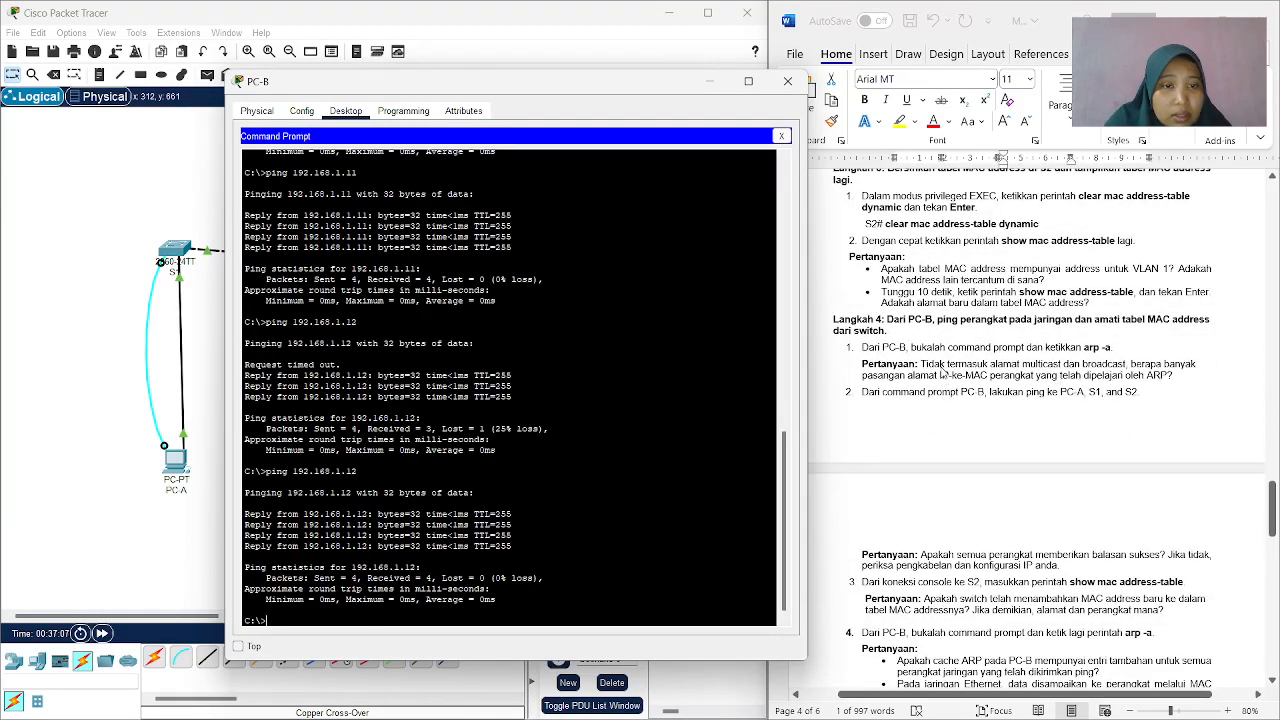
{"action": "scroll", "coordinate": [942, 372], "scroll_direction": "down", "scroll_amount": 3}
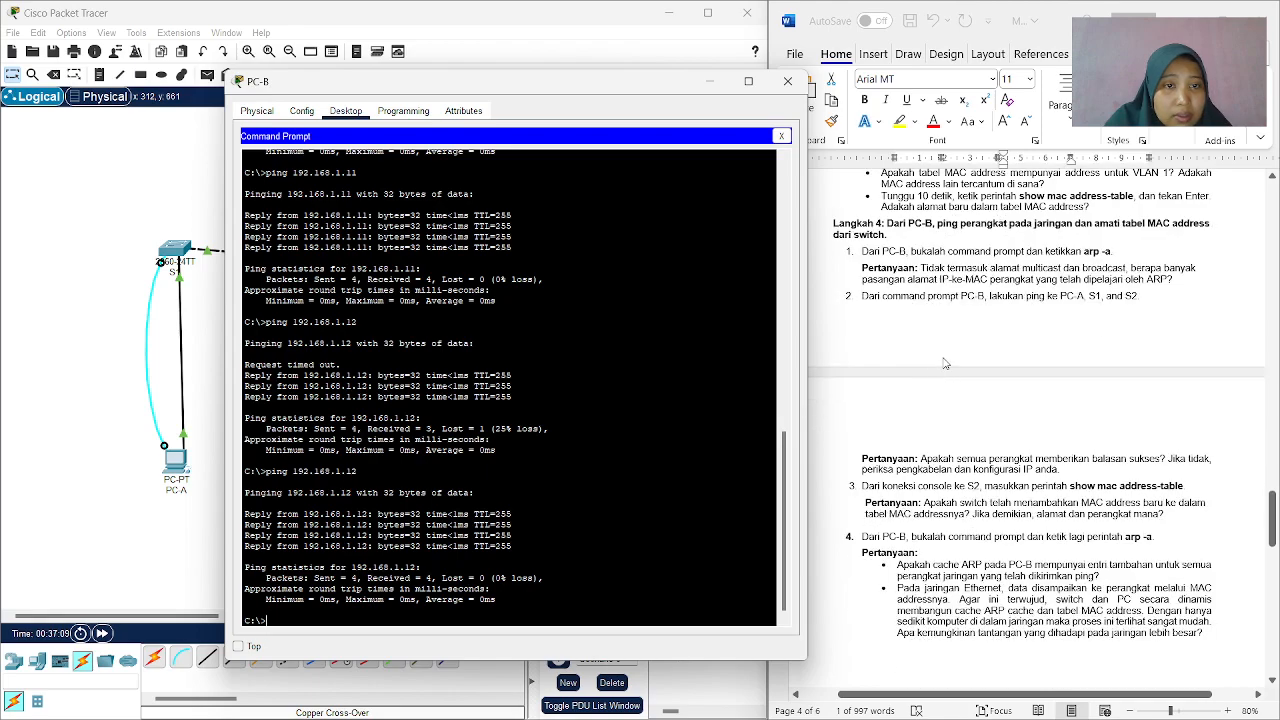
{"action": "scroll", "coordinate": [1042, 335], "scroll_direction": "down", "scroll_amount": 1}
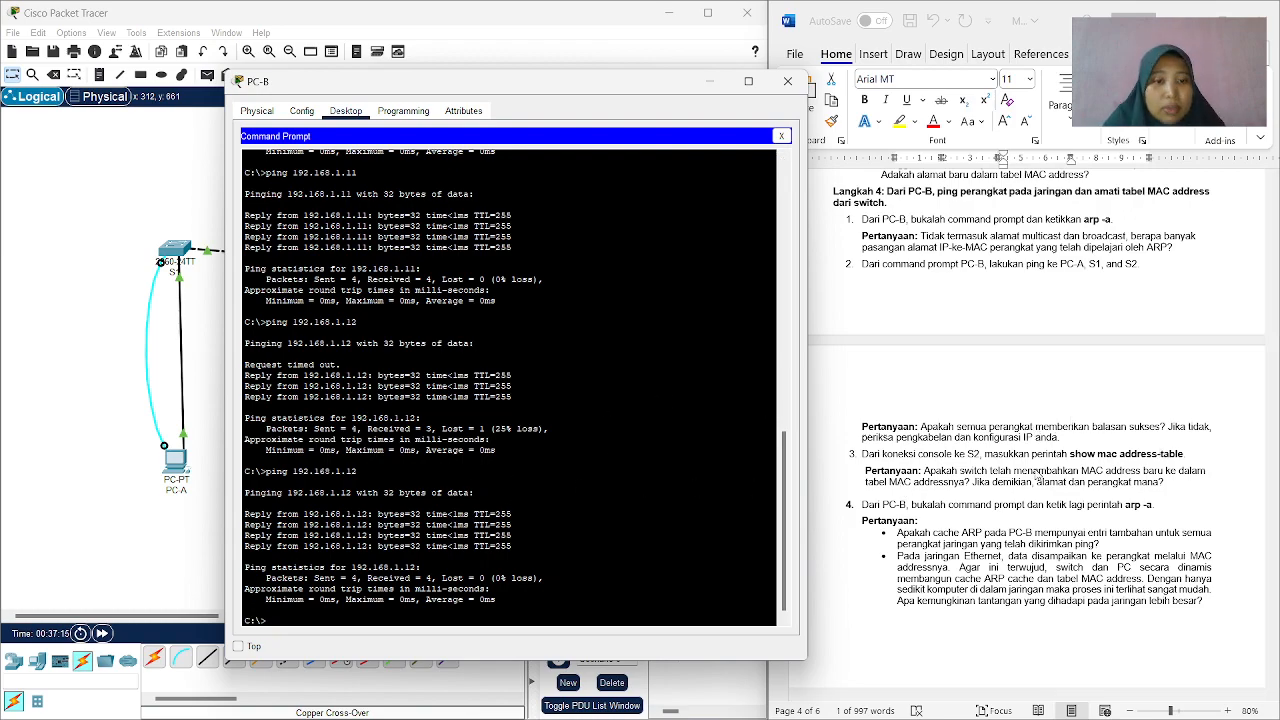
{"action": "scroll", "coordinate": [990, 418], "scroll_direction": "down", "scroll_amount": 2}
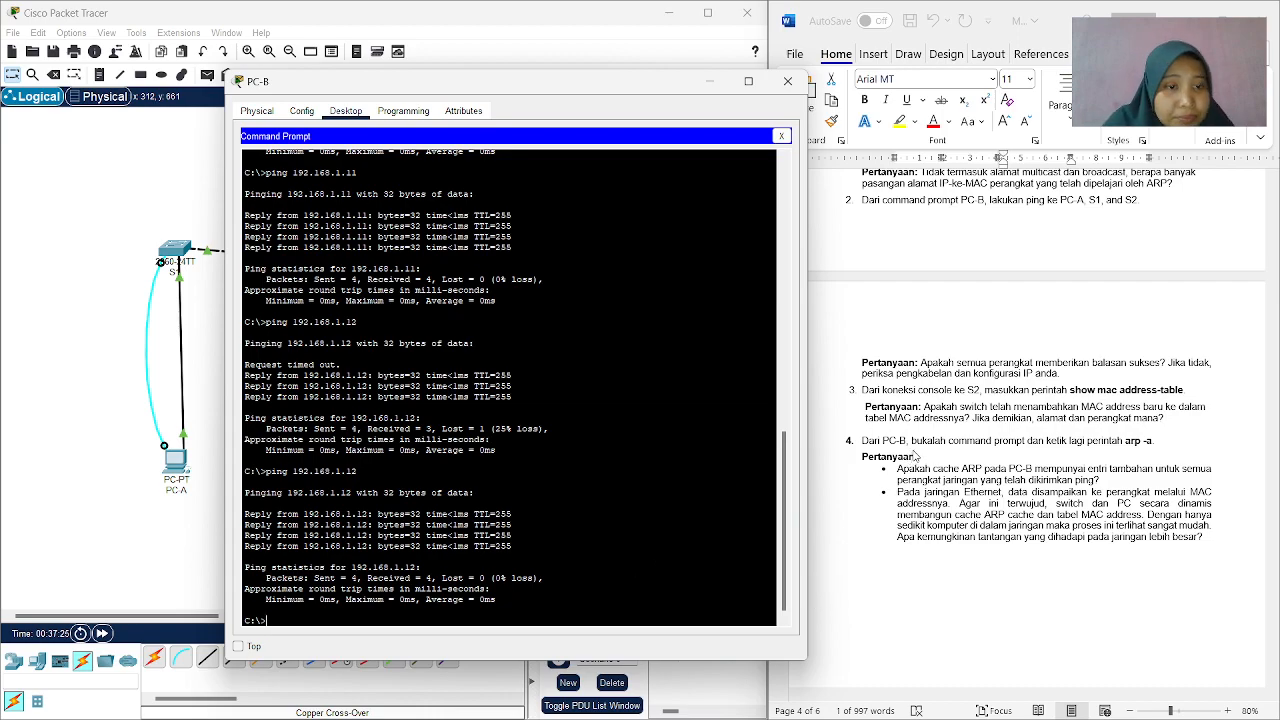
{"action": "scroll", "coordinate": [916, 460], "scroll_direction": "down", "scroll_amount": 1}
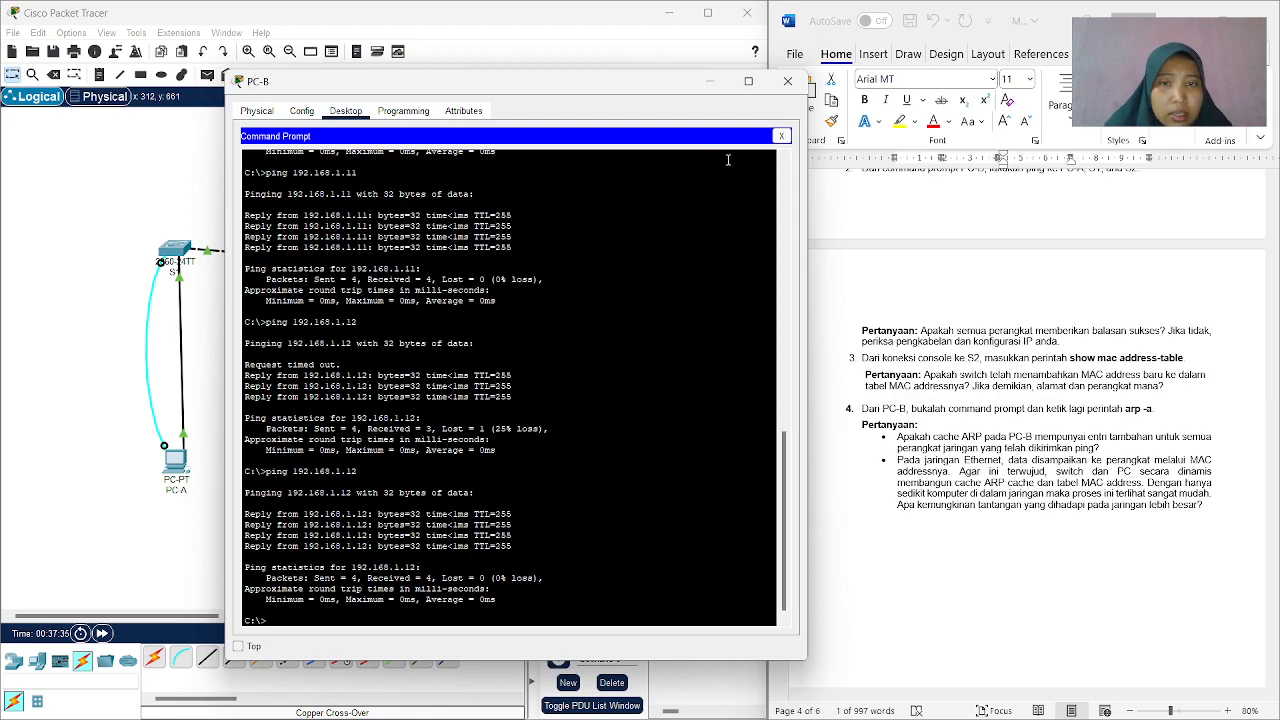
Switch PC-B from the Command Prompt to the Terminal and run show mac address-table on S2.
{"action": "left_click", "coordinate": [781, 136]}
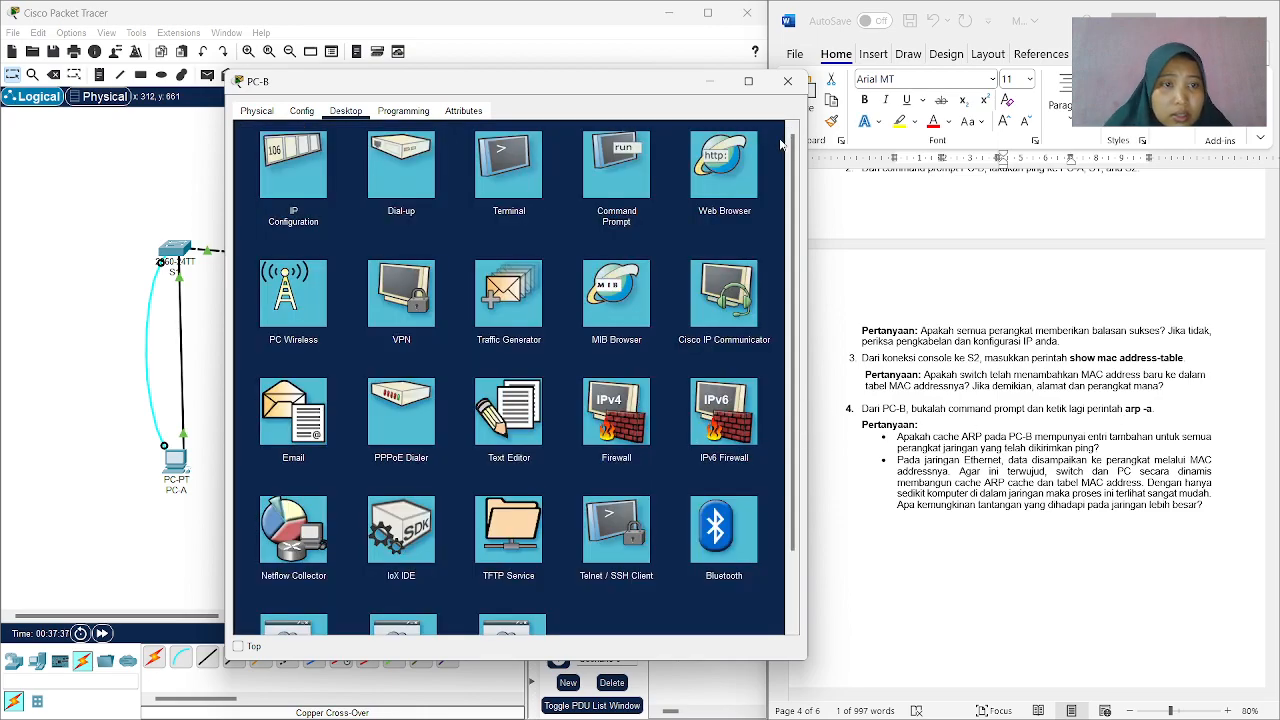
{"action": "left_click", "coordinate": [499, 181]}
{"action": "left_click", "coordinate": [766, 272]}
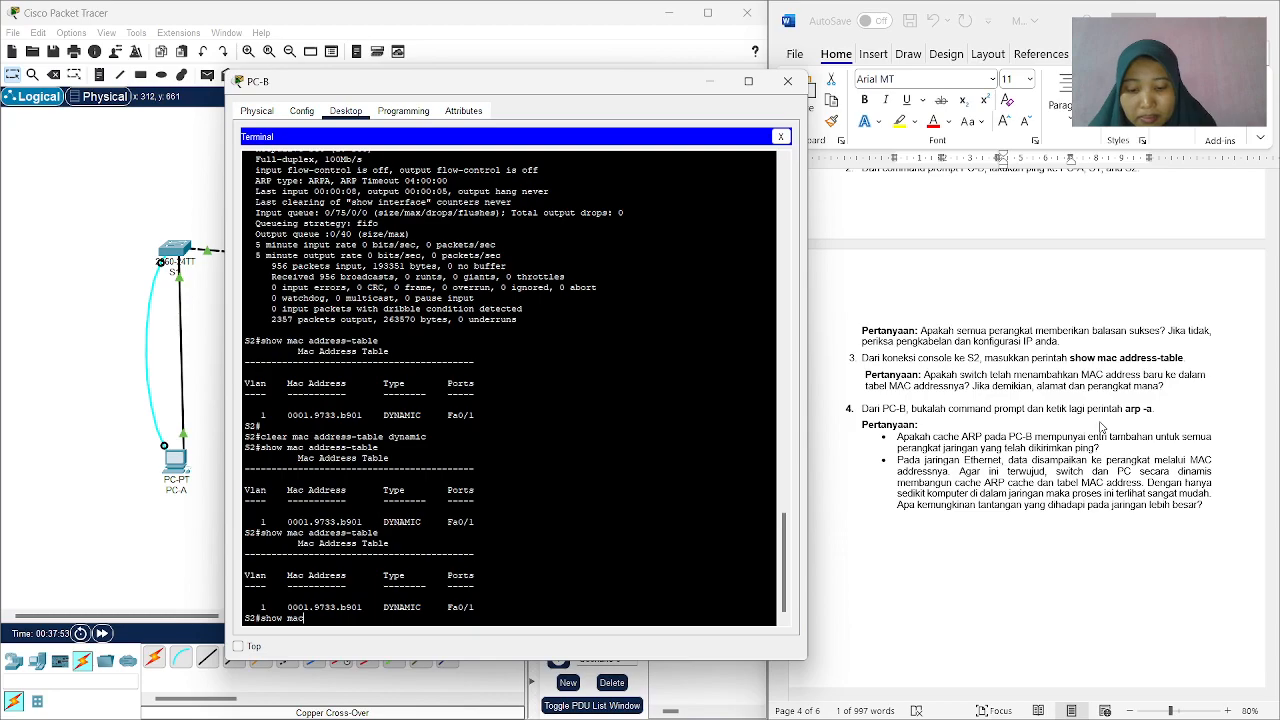
{"action": "type", "text": "ess"}
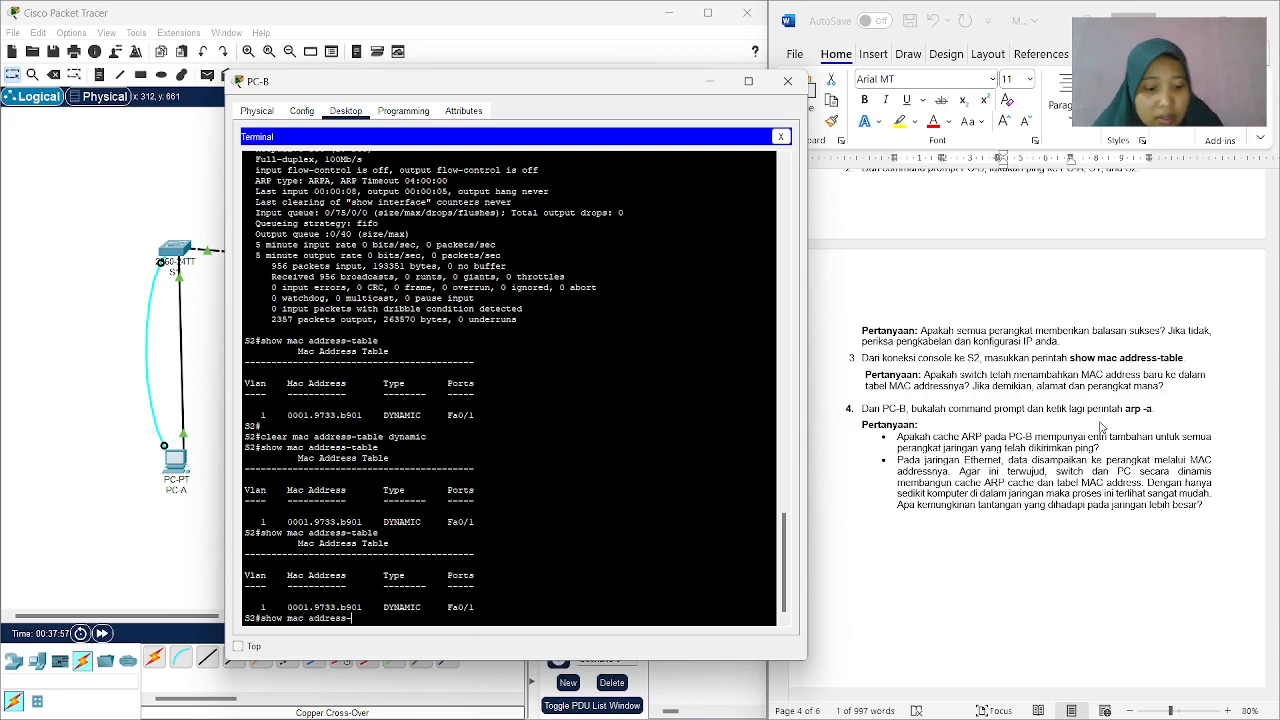
{"action": "type", "text": "-table"}
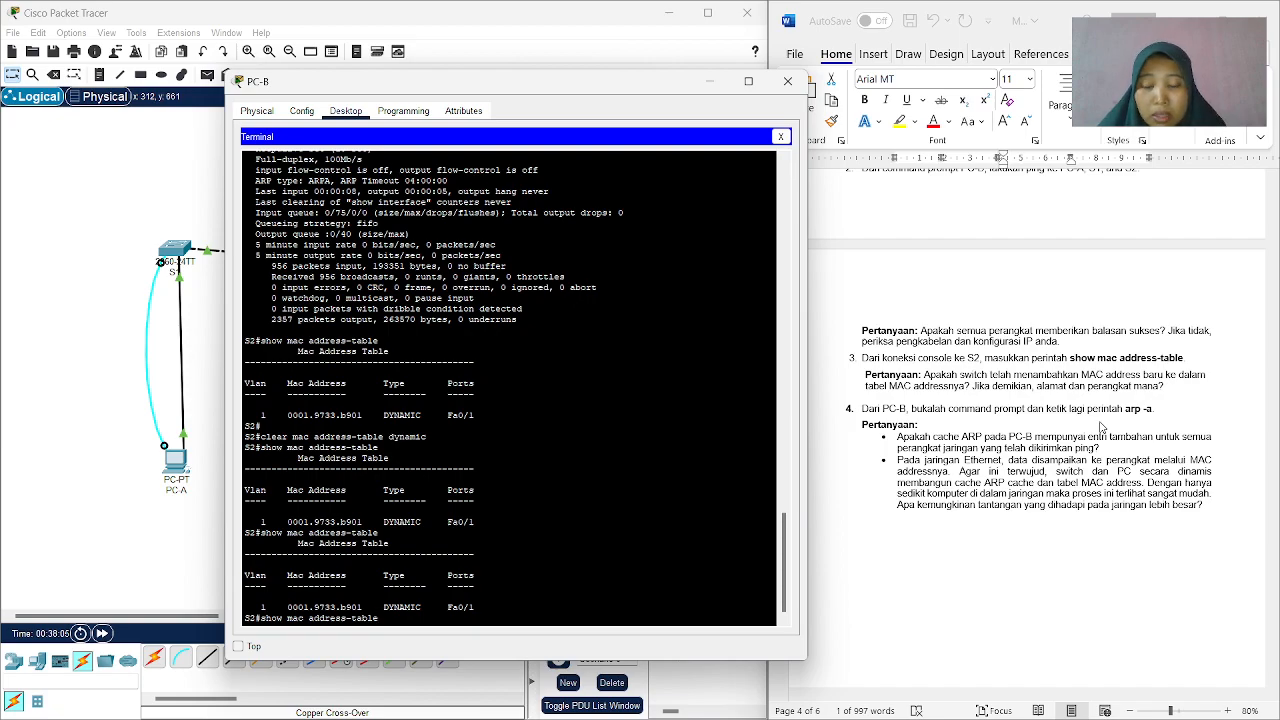
{"action": "key", "text": "Return"}
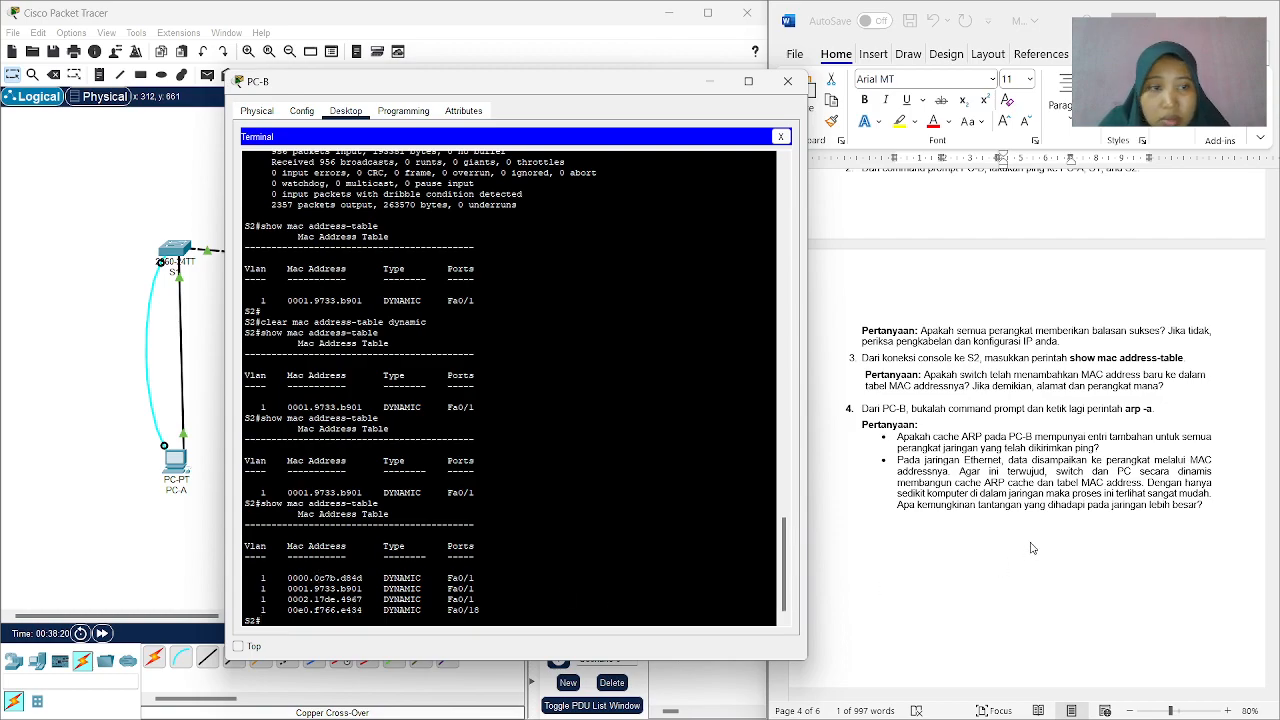
Compare the addresses in S2's MAC table with the PC and switch MAC addresses recorded under Latihan 2, Langkah 1.
{"action": "scroll", "coordinate": [1029, 421], "scroll_direction": "down", "scroll_amount": 1}
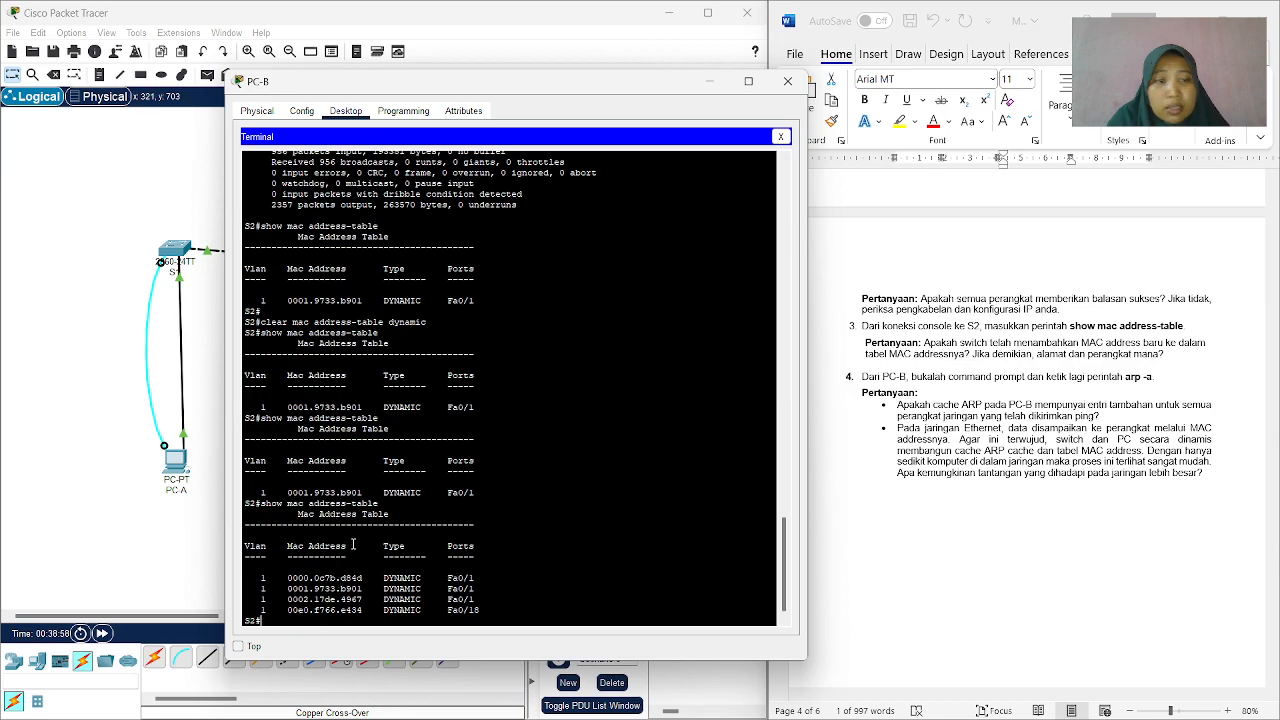
{"action": "scroll", "coordinate": [975, 368], "scroll_direction": "up", "scroll_amount": 10}
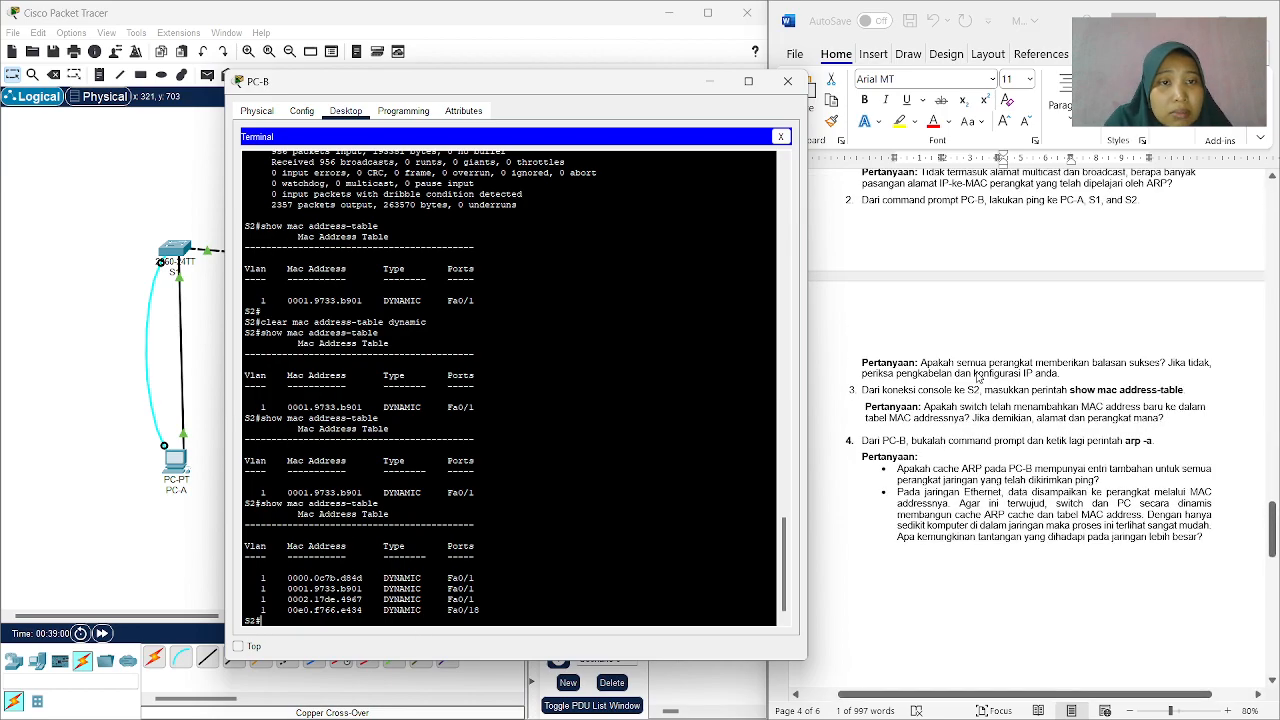
{"action": "scroll", "coordinate": [975, 368], "scroll_direction": "up", "scroll_amount": 4}
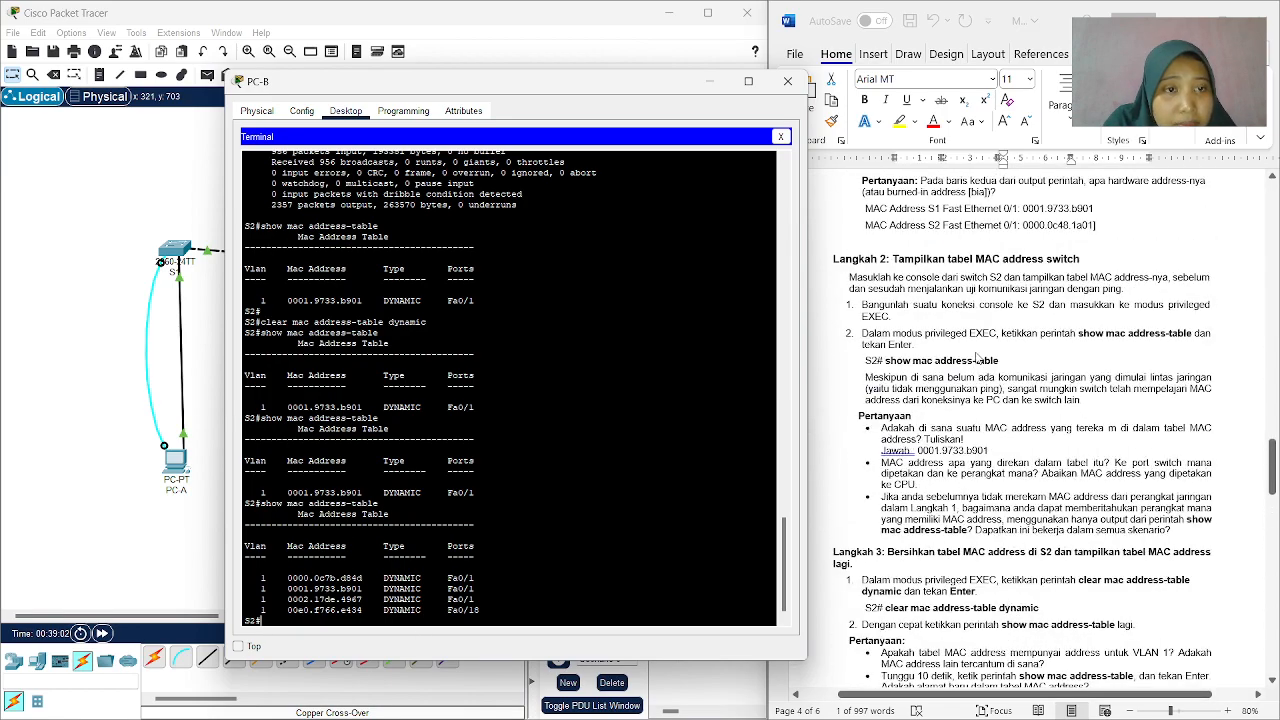
{"action": "scroll", "coordinate": [976, 357], "scroll_direction": "up", "scroll_amount": 1}
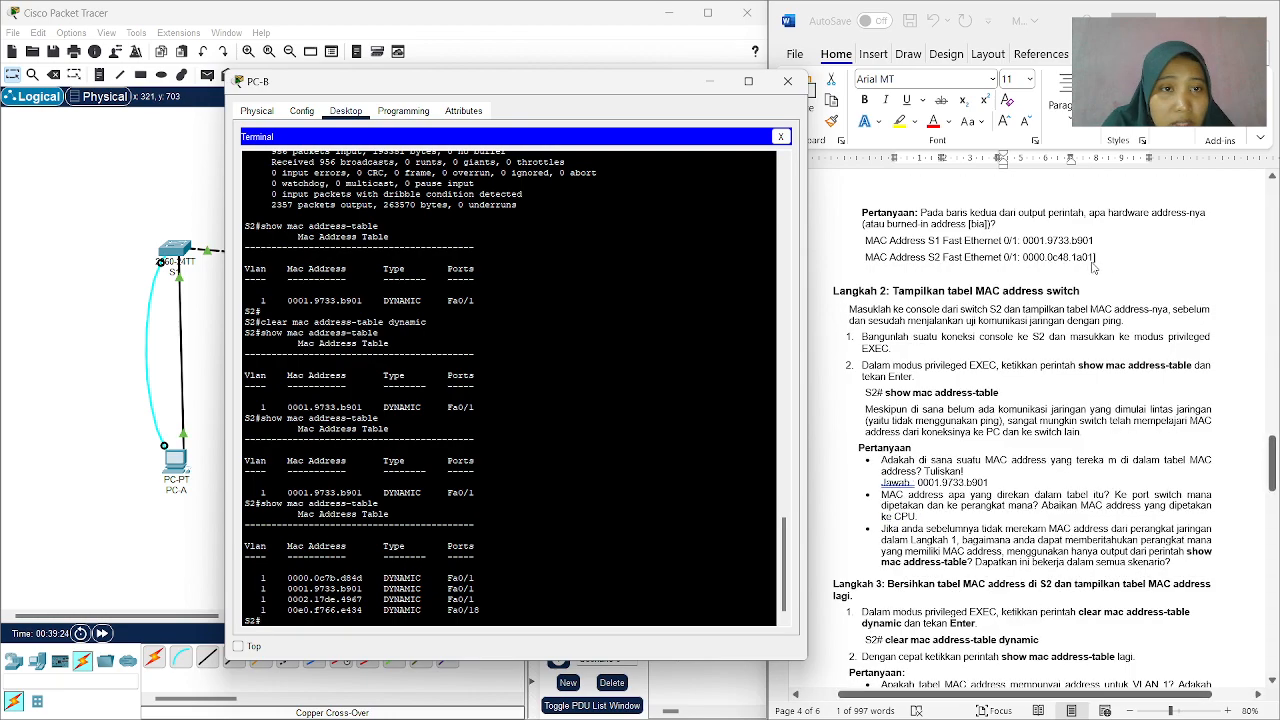
{"action": "scroll", "coordinate": [1094, 267], "scroll_direction": "up", "scroll_amount": 6}
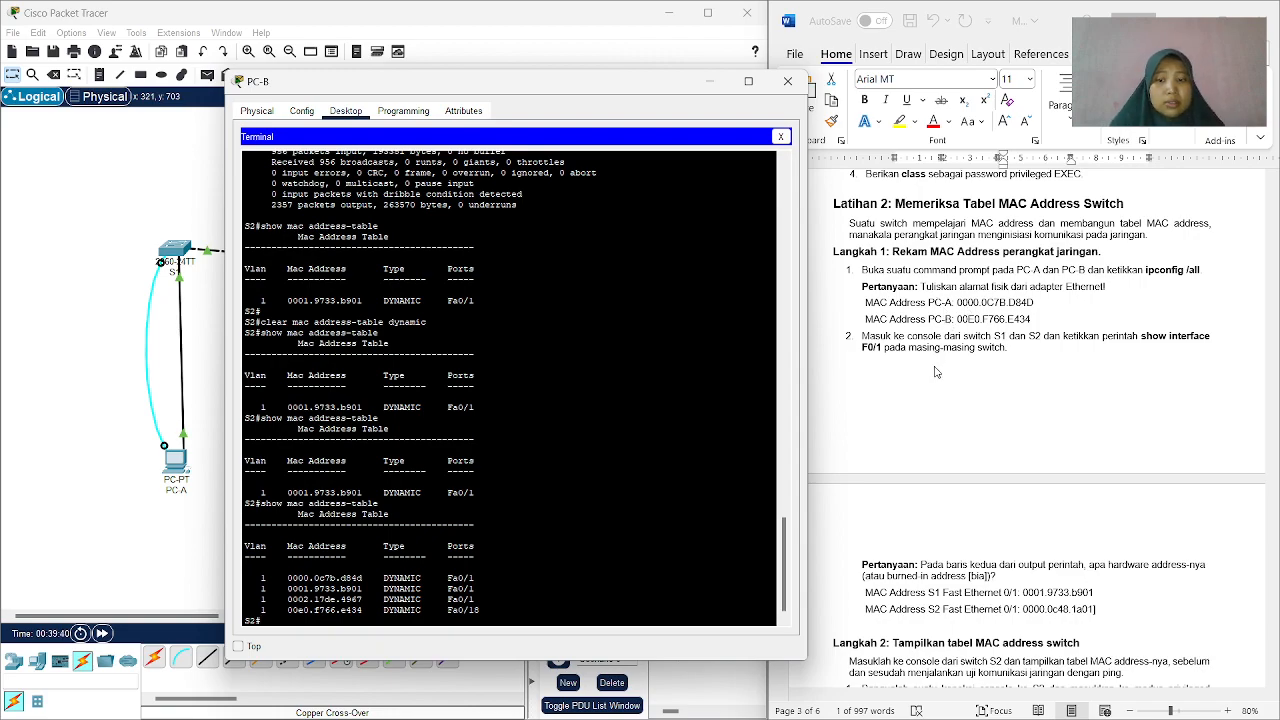
{"action": "scroll", "coordinate": [966, 336], "scroll_direction": "up", "scroll_amount": 6}
Review the worksheet from the recorded switch MAC addresses through Langkah 4 item 4, which asks for arp -a on PC-B.
{"action": "scroll", "coordinate": [966, 334], "scroll_direction": "down", "scroll_amount": 10}
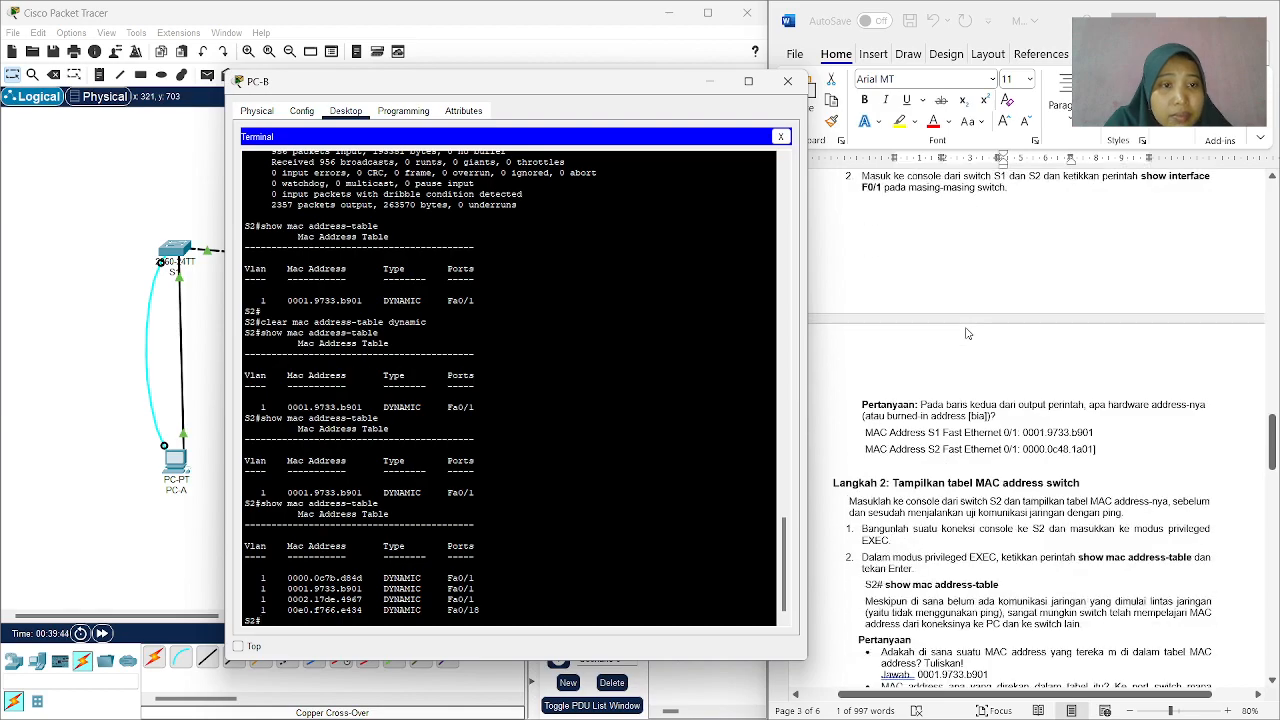
{"action": "scroll", "coordinate": [966, 334], "scroll_direction": "down", "scroll_amount": 3}
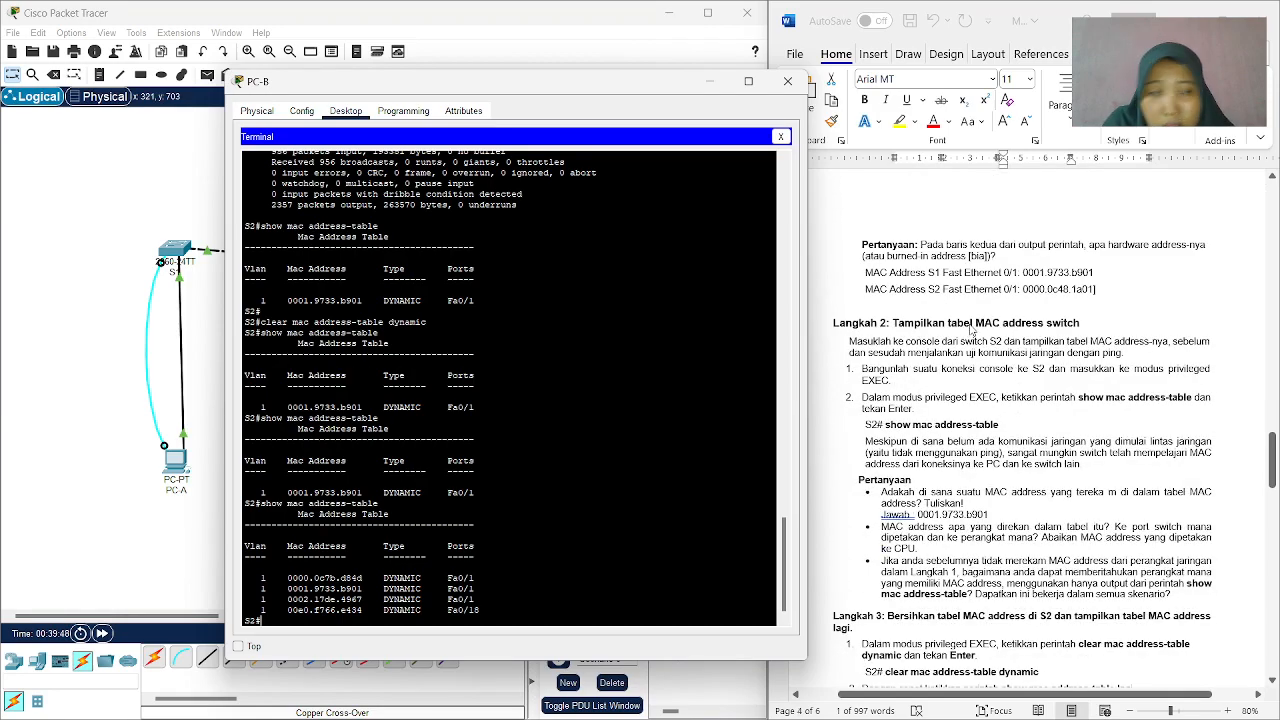
{"action": "scroll", "coordinate": [970, 342], "scroll_direction": "down", "scroll_amount": 4}
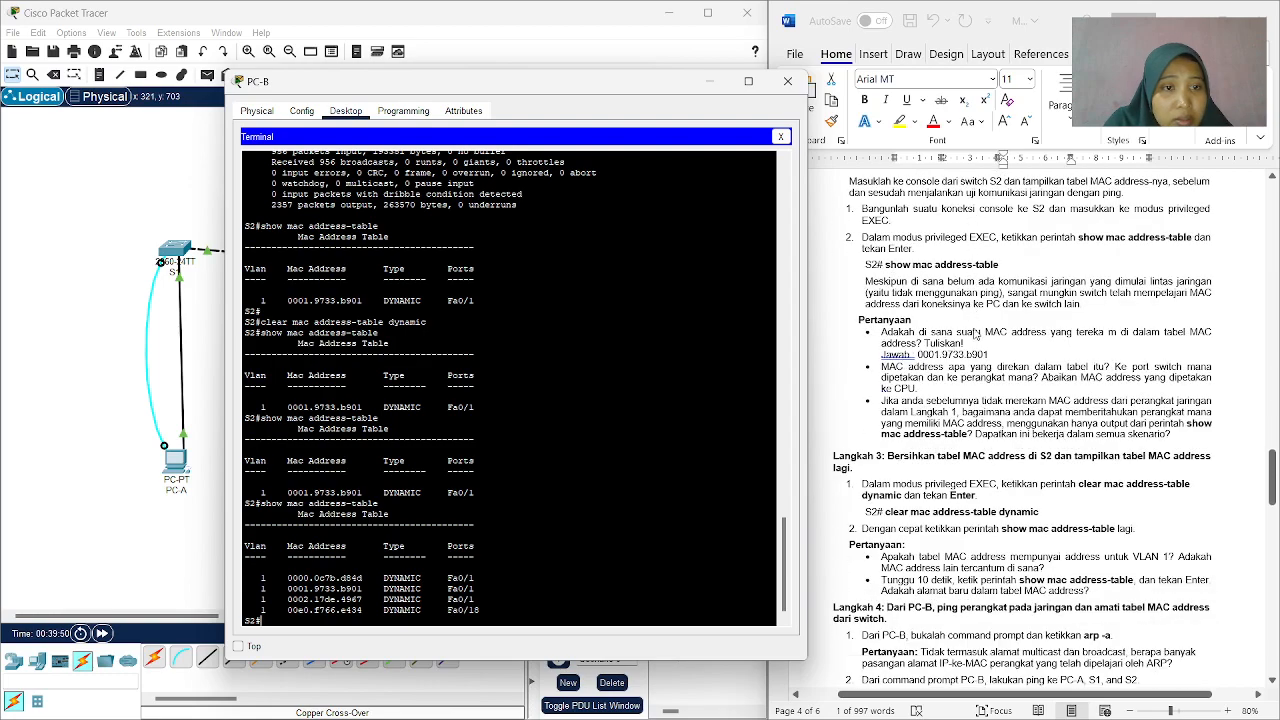
{"action": "scroll", "coordinate": [975, 333], "scroll_direction": "down", "scroll_amount": 1}
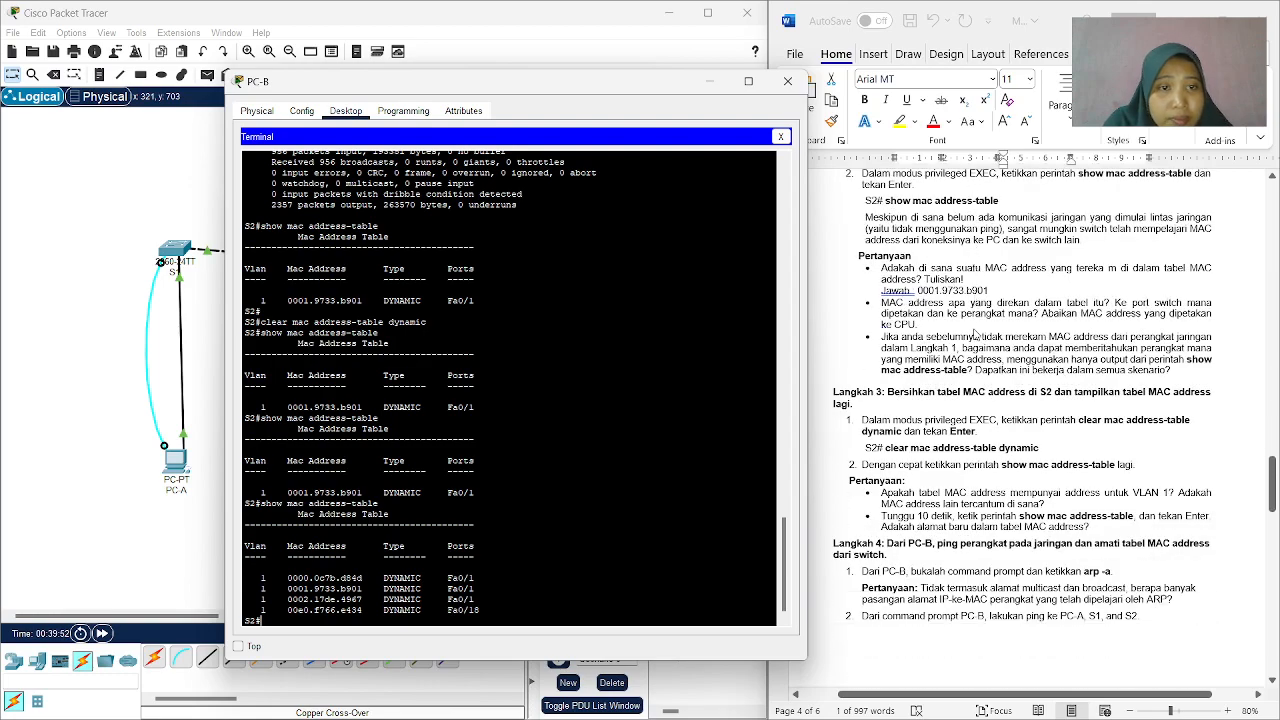
{"action": "scroll", "coordinate": [975, 337], "scroll_direction": "down", "scroll_amount": 6}
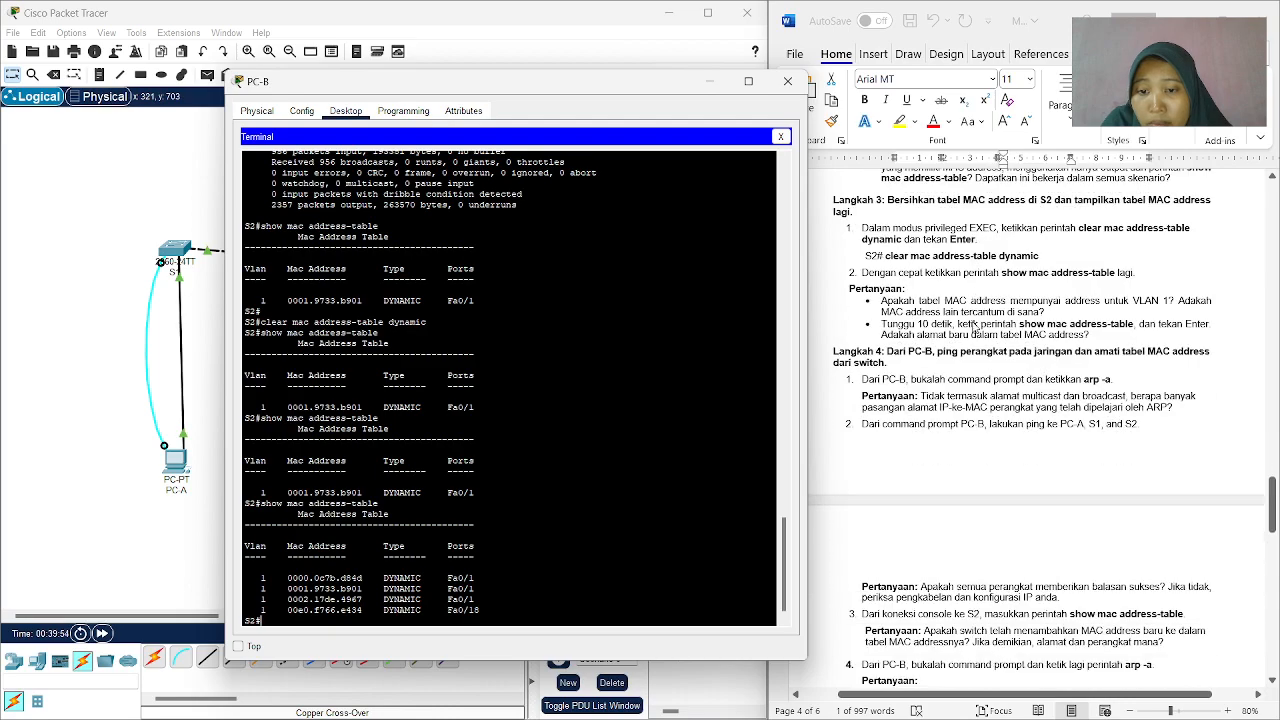
{"action": "scroll", "coordinate": [973, 326], "scroll_direction": "down", "scroll_amount": 1}
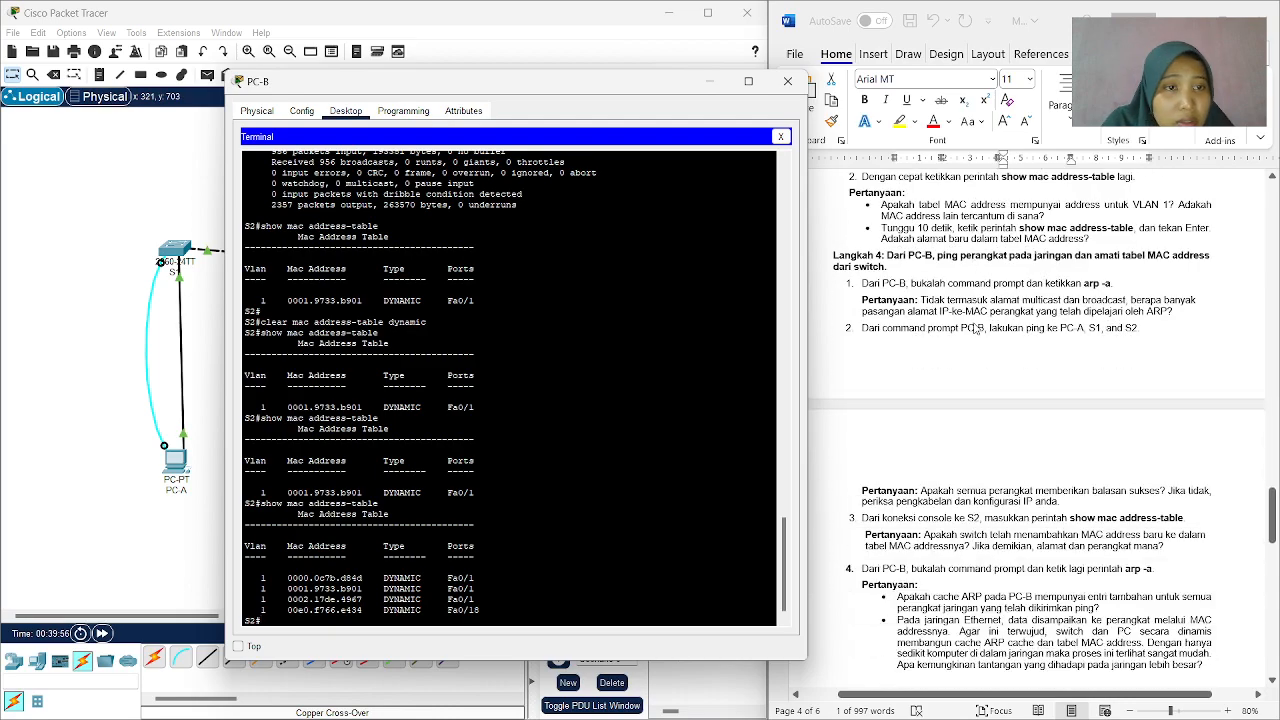
{"action": "scroll", "coordinate": [975, 328], "scroll_direction": "down", "scroll_amount": 8}
{"action": "scroll", "coordinate": [978, 329], "scroll_direction": "down", "scroll_amount": 1}
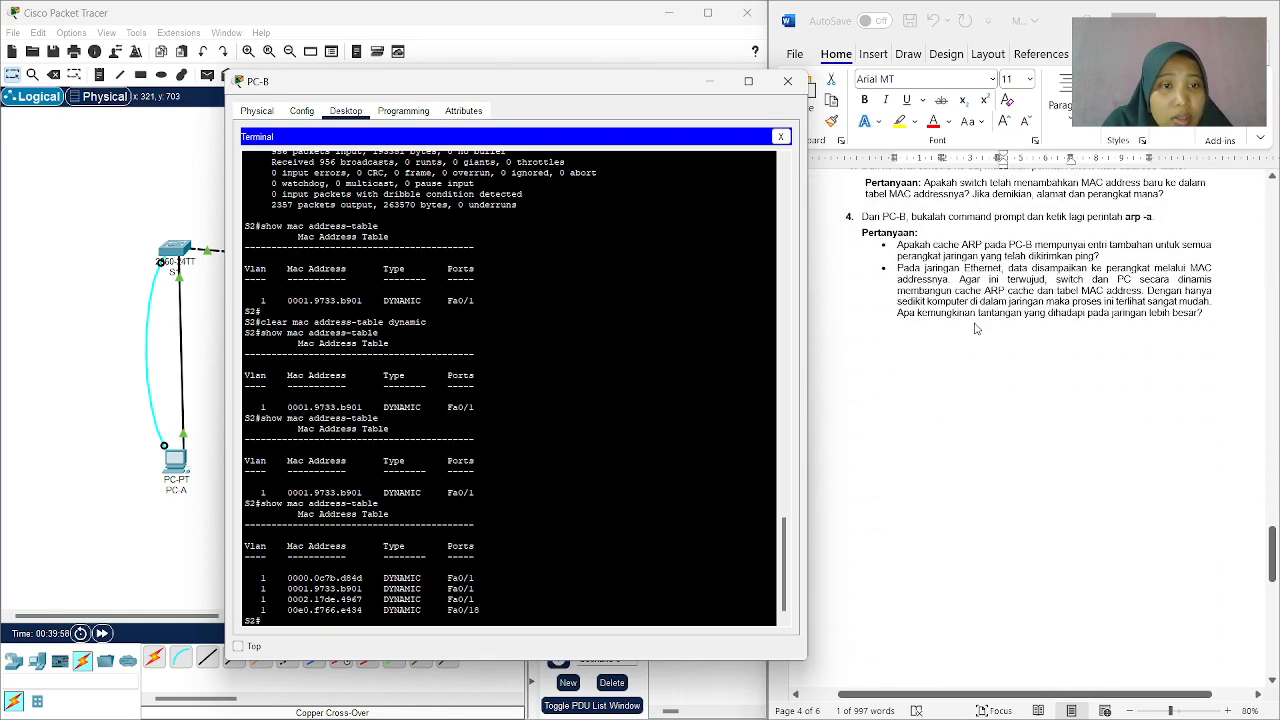
{"action": "scroll", "coordinate": [950, 300], "scroll_direction": "down", "scroll_amount": 6}
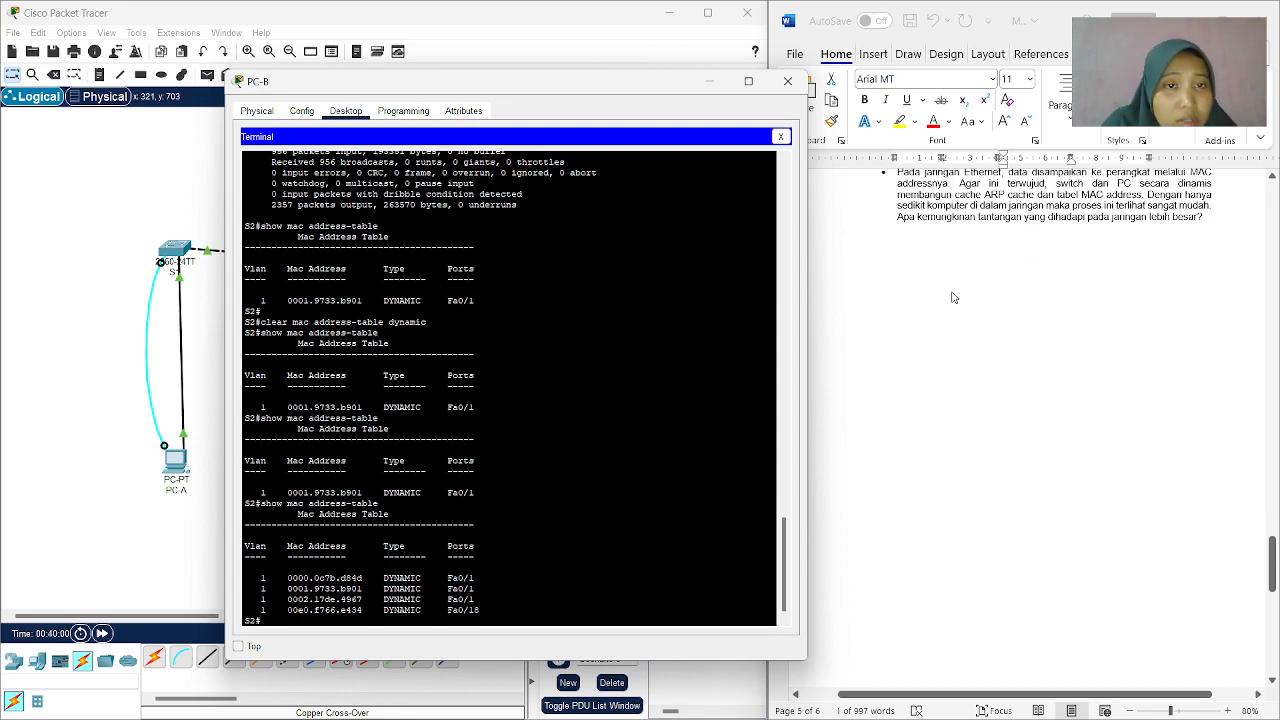
{"action": "scroll", "coordinate": [958, 288], "scroll_direction": "up", "scroll_amount": 5}
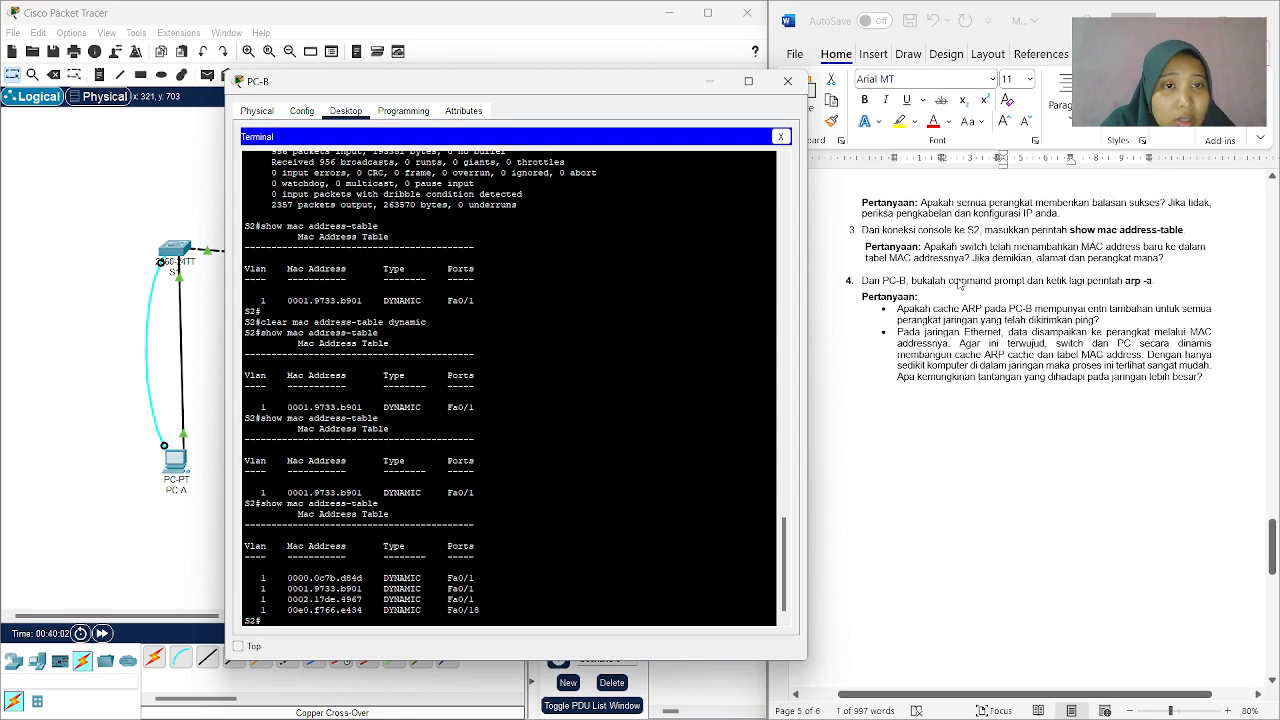
{"action": "scroll", "coordinate": [958, 285], "scroll_direction": "up", "scroll_amount": 1}
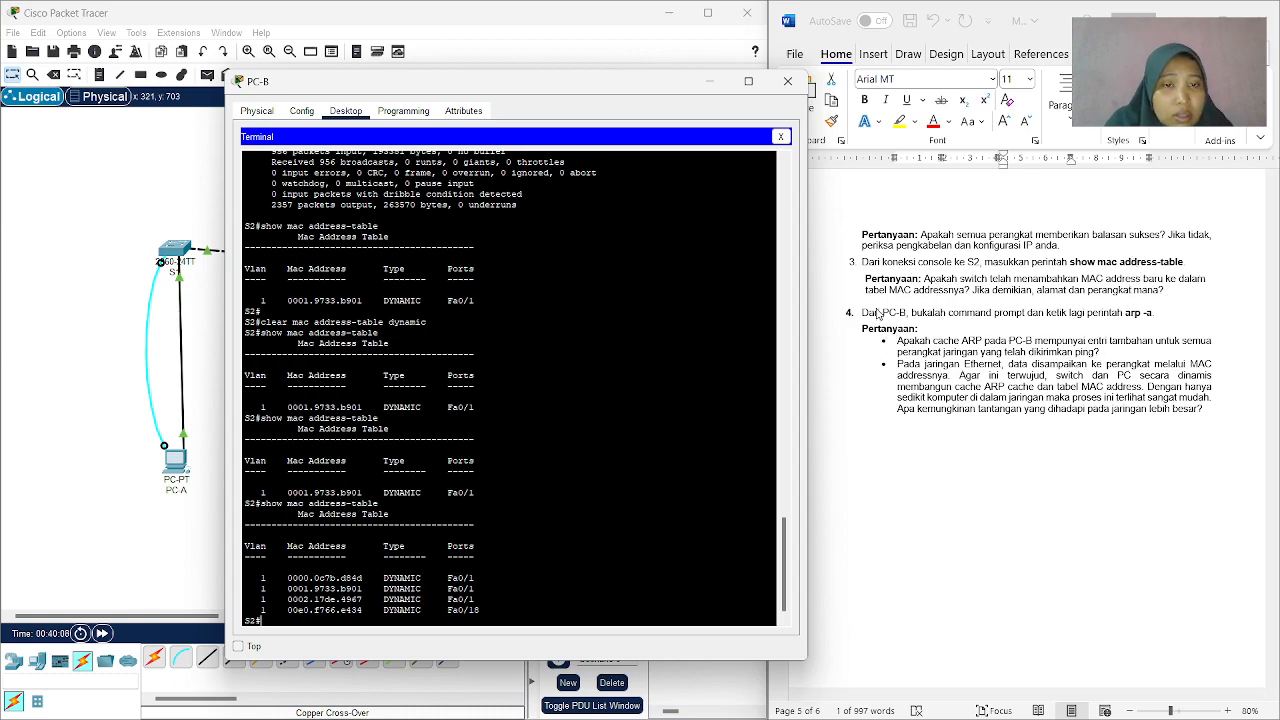
Run arp -a in PC-B's Command Prompt and compare its output with the arp -a result from before the pings.
{"action": "left_click", "coordinate": [781, 137]}
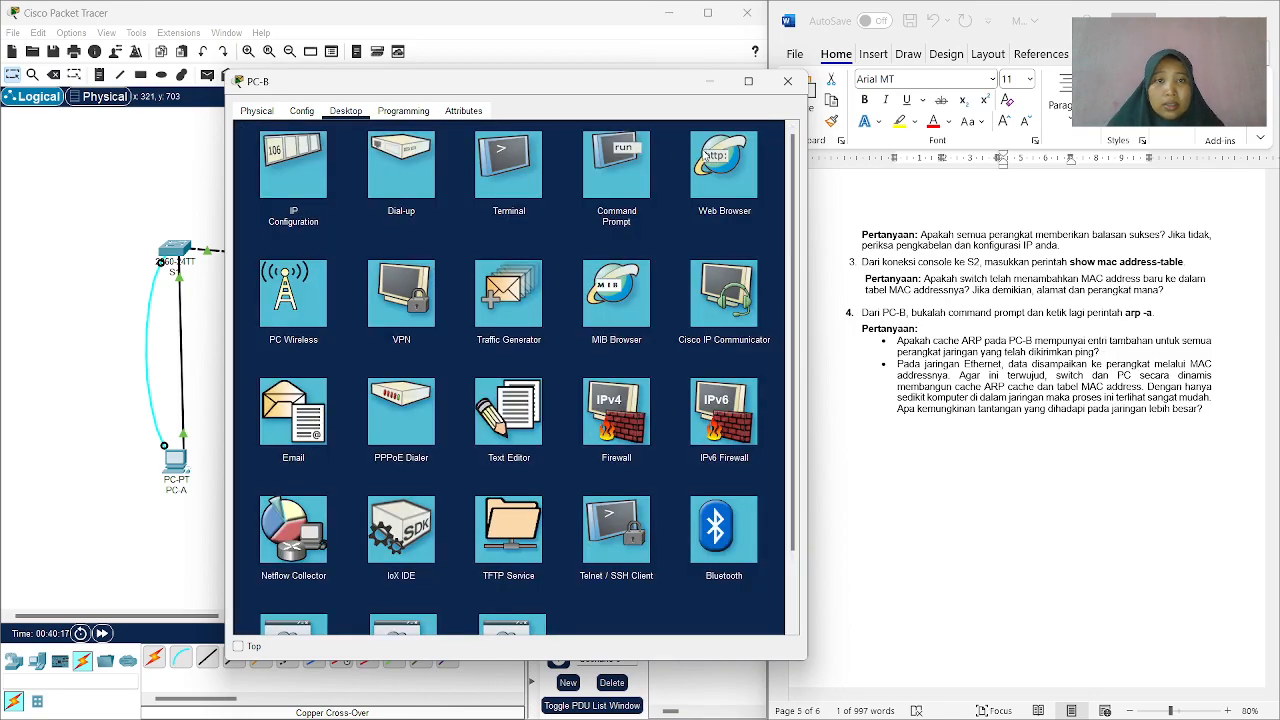
{"action": "left_click", "coordinate": [612, 170]}
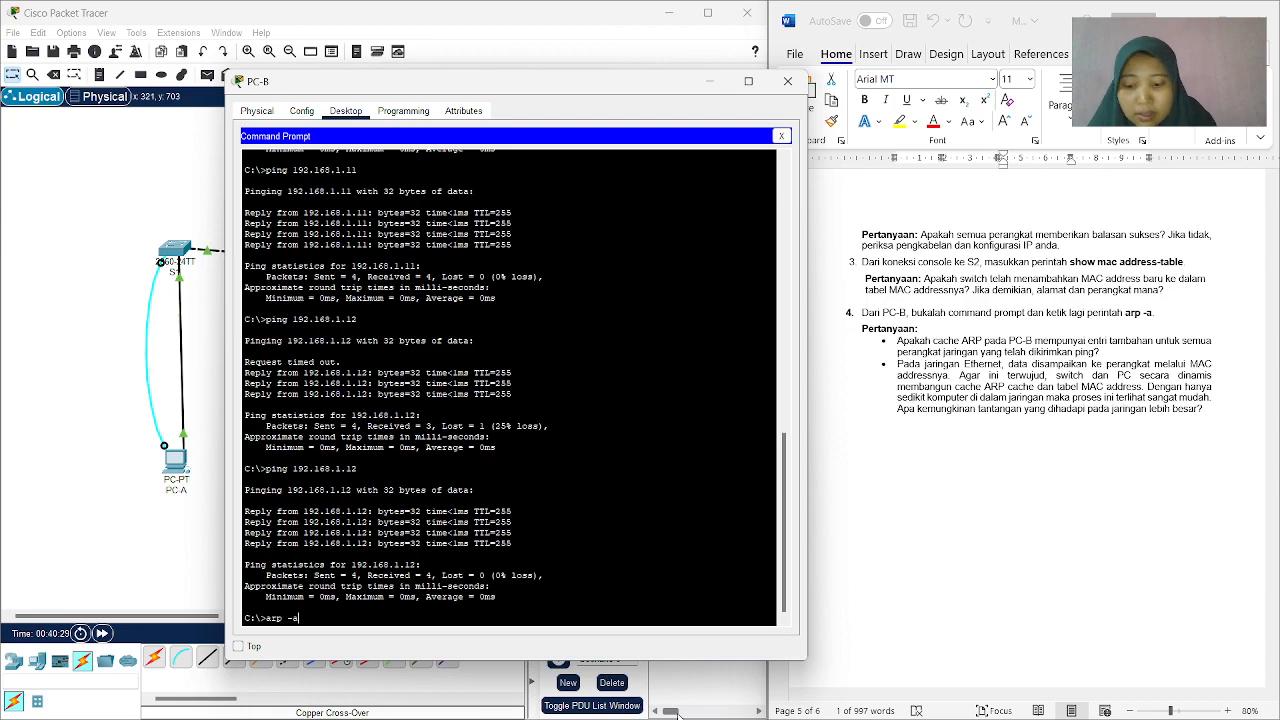
{"action": "key", "text": "Return"}
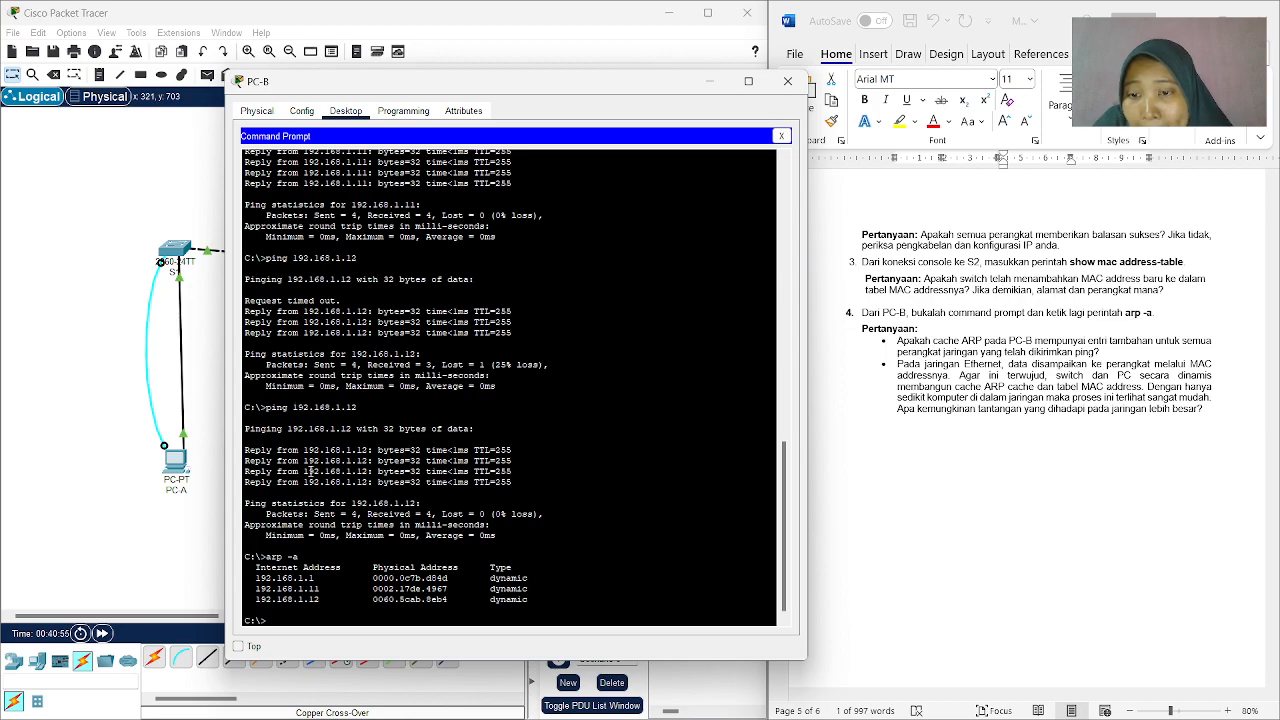
{"action": "scroll", "coordinate": [320, 470], "scroll_direction": "up", "scroll_amount": 4}
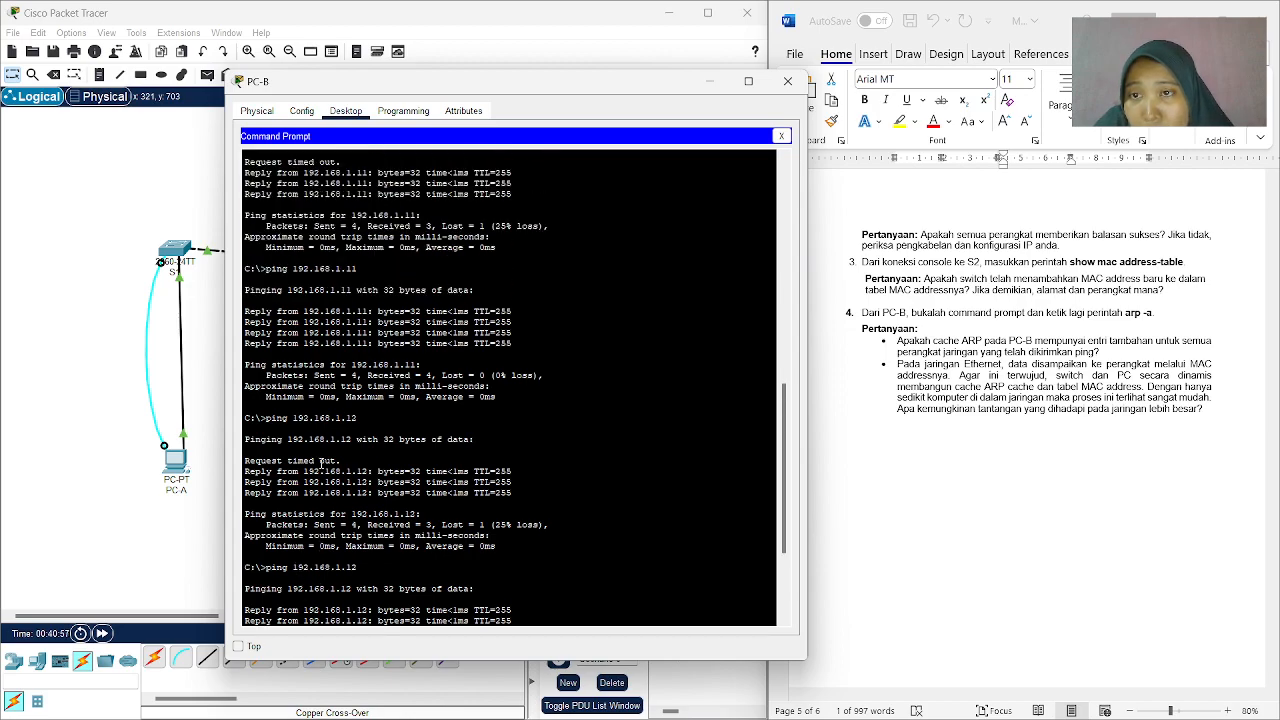
{"action": "scroll", "coordinate": [322, 458], "scroll_direction": "up", "scroll_amount": 2}
{"action": "scroll", "coordinate": [323, 459], "scroll_direction": "up", "scroll_amount": 4}
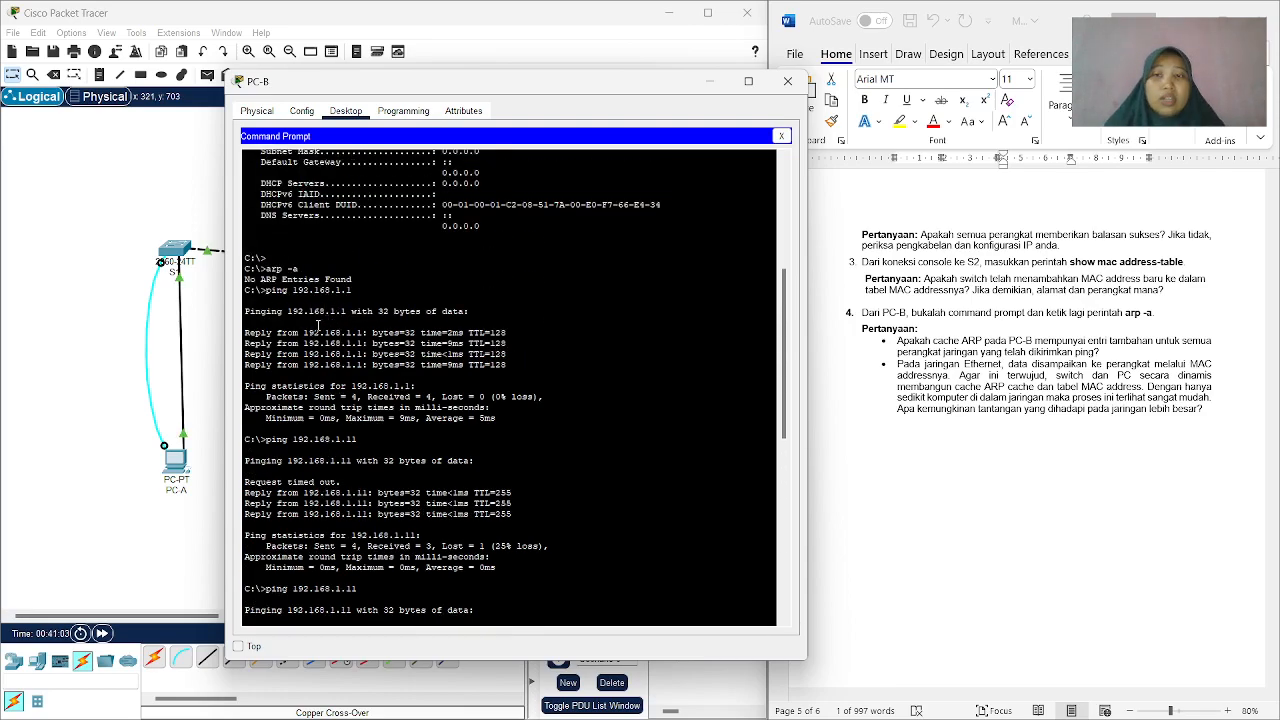
{"action": "scroll", "coordinate": [318, 325], "scroll_direction": "down", "scroll_amount": 10}
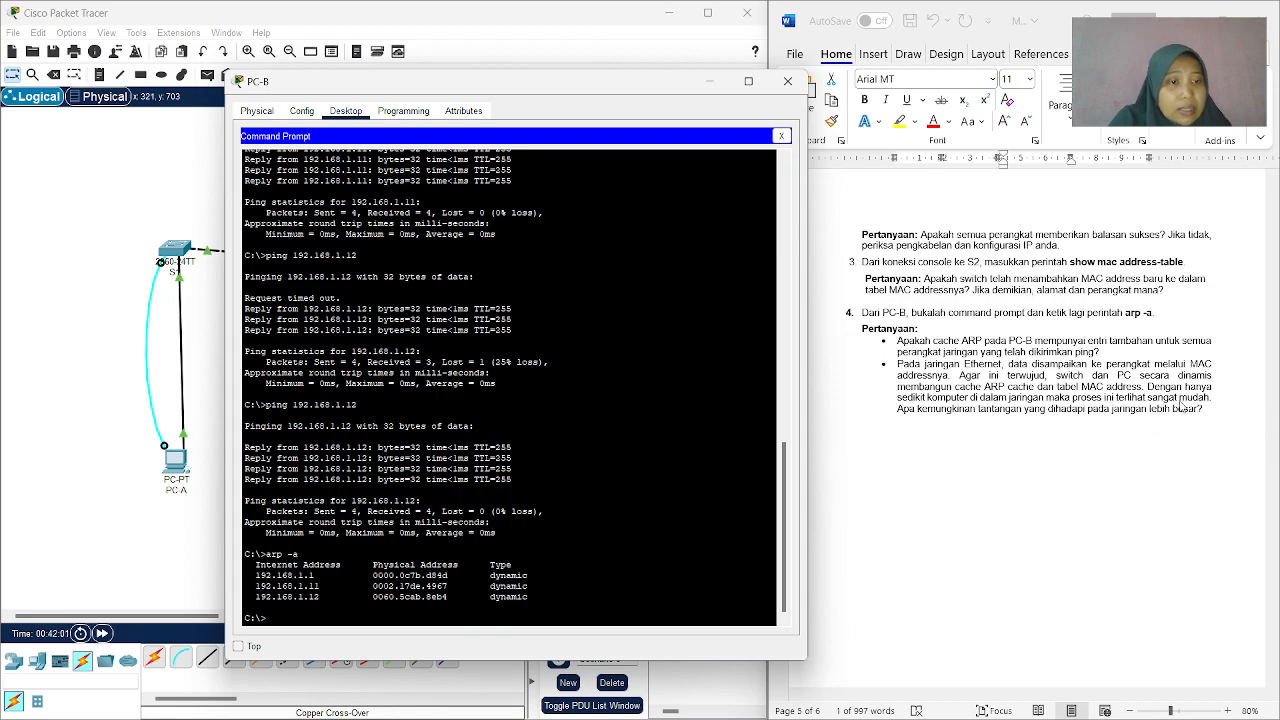
{"action": "mouse_move", "coordinate": [1066, 717]}
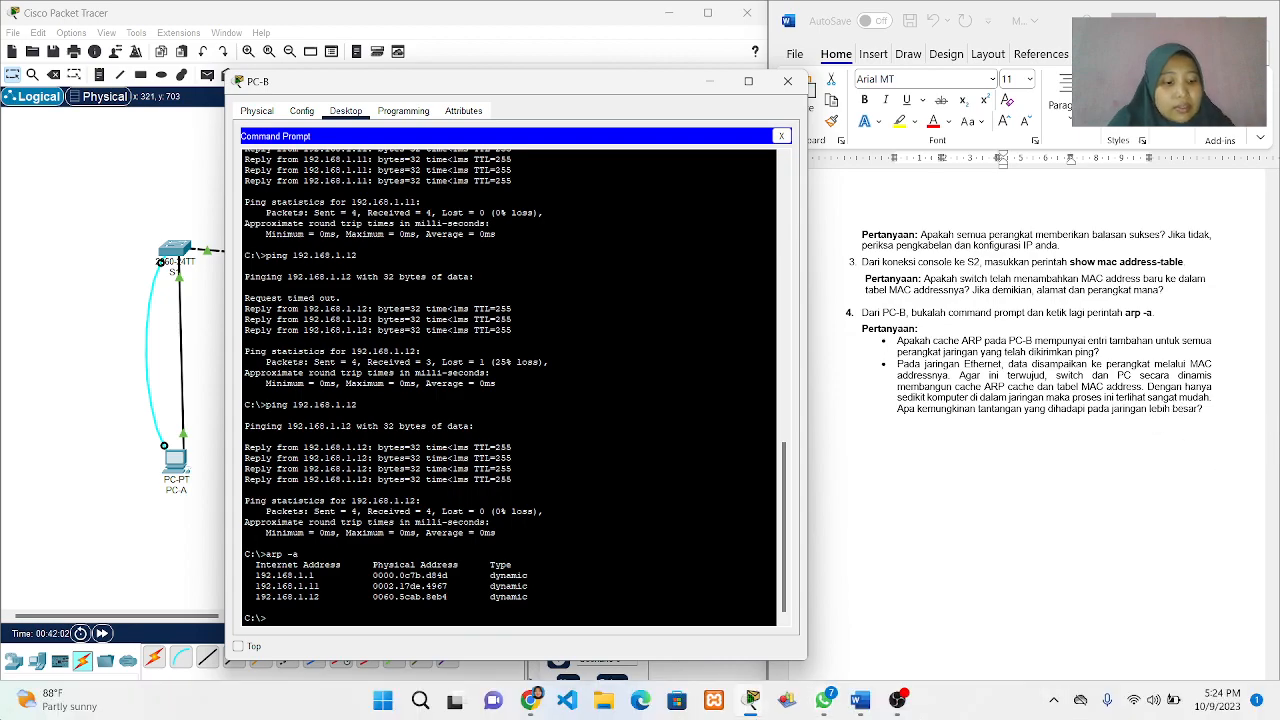
{"action": "type", "text": "\\\\\\\\\\\\\\\\\\\\\\\\\\\\\\\\\\\\\\\\\\\\\\\\\\\\\\\\\\\\\\\\\\\\\\\\\\\\\\\\\\\\\\\\\\\\\\\\\\\\\\\\\\\\\\\\\\\\\\\\\\\\\\\\\\\\\\\\\\\\\\\\\\\\\\\\\\\\\\\\\\\\\\\\\\\\\\\\\\\\\\\\\\\\\\\\\\\\\\\\\\\\\\\\\\\\\\\\\\\\\\\\\\\\\\\\\\\\\\\\\\\\\\\\\\\\\\\\\\\\\\\\\\\\\\\\\\\\\\\\\\\\\\\\\\\\\\\\\\\\\\\\\\\\\\\\\\\\\\\\\\\\\\\\\\\\\\\\\\\\\\\\\\\\\\\\\\\\\\\\\\\\\\\\\\\\\\\\\\\\\\\\\\\\\\\\\\\\\\\\\\\\\\\\\\\\\\\\\\\\\\\\\\\\\\\\\\\\\\\\\\\\\\\\\\\\\\\\\\\\\\"}
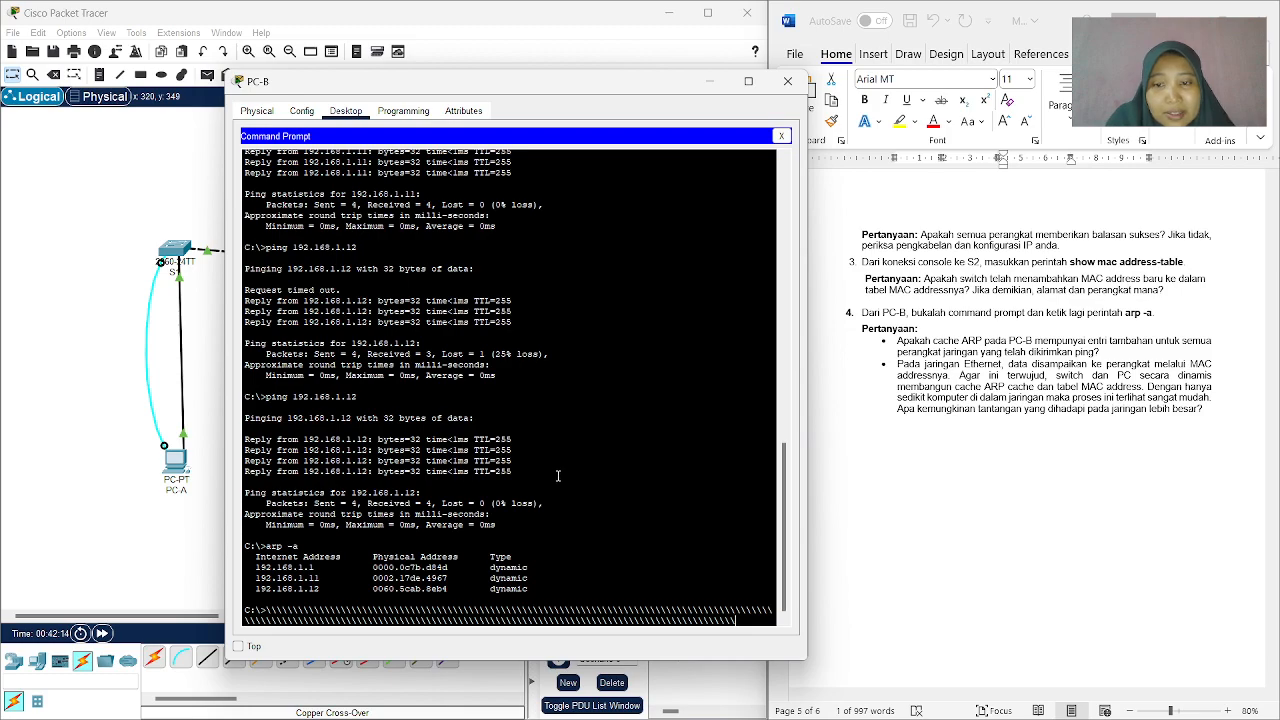
Review PC-B's ping and arp -a output against the Langkah 4 item 4 questions on the ARP cache and larger networks.
{"action": "scroll", "coordinate": [558, 474], "scroll_direction": "up", "scroll_amount": 1}
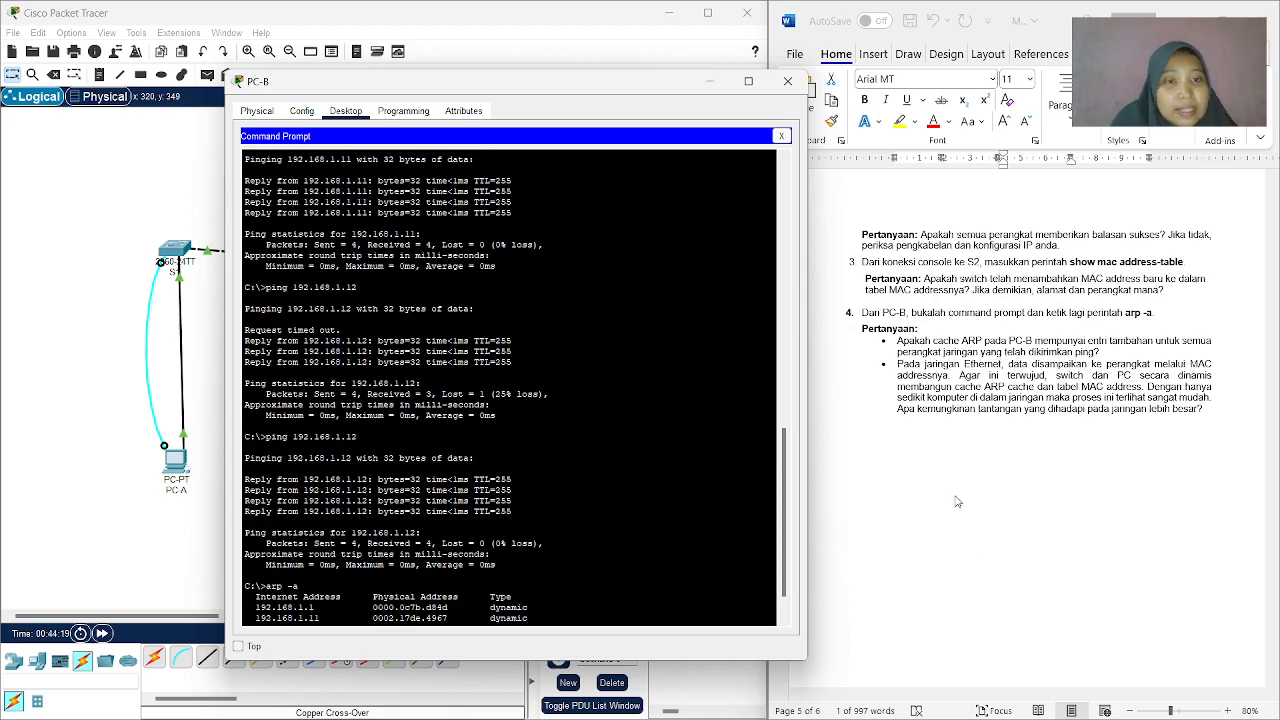
{"action": "scroll", "coordinate": [936, 407], "scroll_direction": "down", "scroll_amount": 1}
{"action": "scroll", "coordinate": [934, 425], "scroll_direction": "down", "scroll_amount": 1}
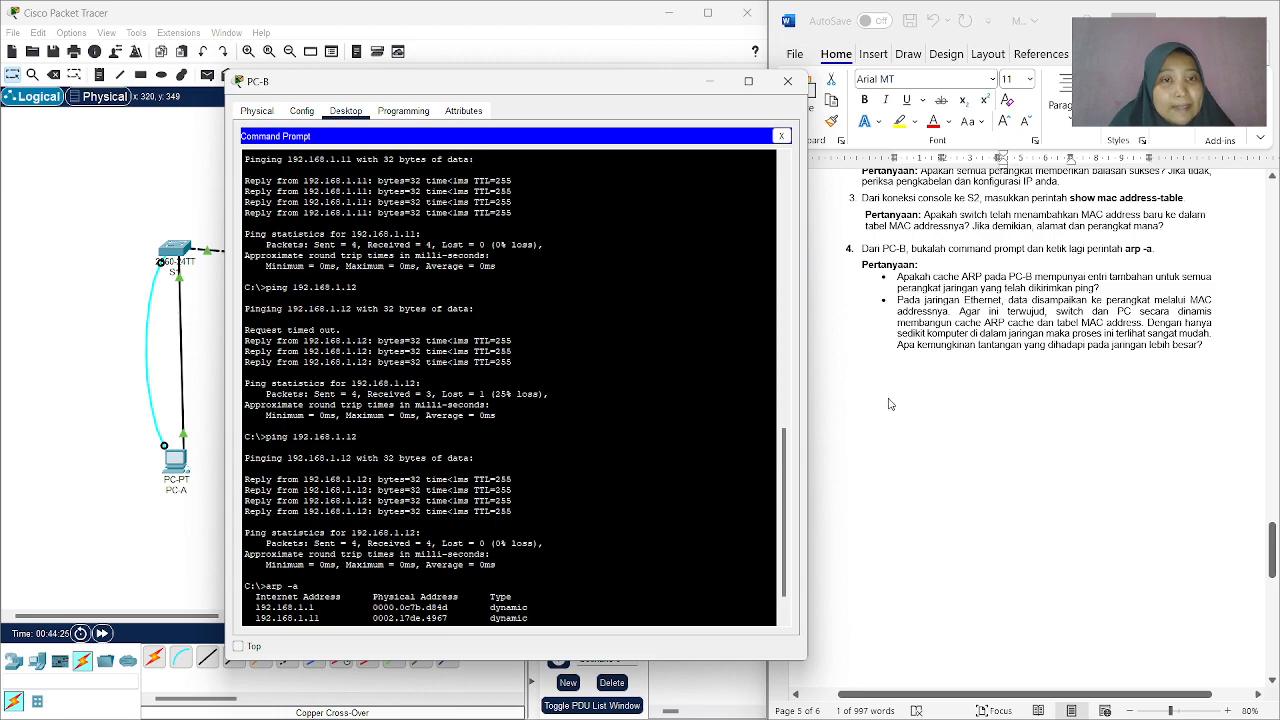
Minimize the PC-B window to show the whole topology and go back through the worksheet to its title page.
{"action": "left_click", "coordinate": [703, 82]}
{"action": "scroll", "coordinate": [975, 400], "scroll_direction": "up", "scroll_amount": 5}
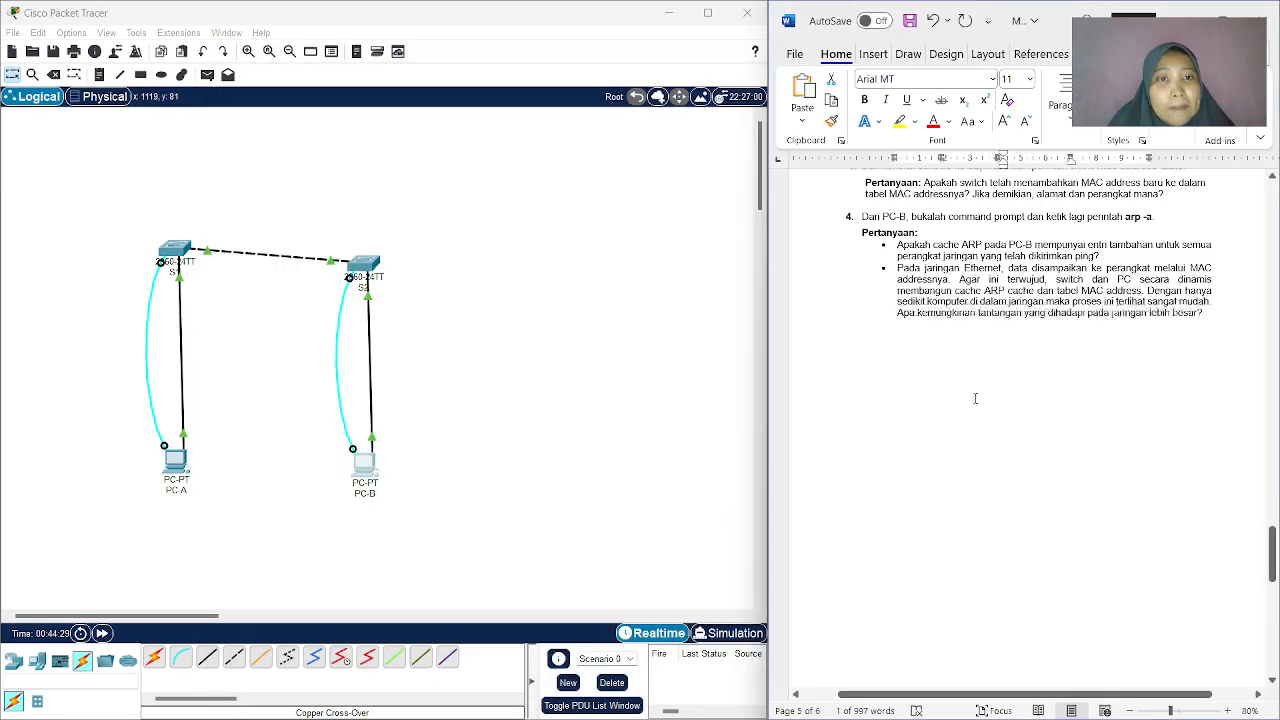
{"action": "scroll", "coordinate": [979, 368], "scroll_direction": "up", "scroll_amount": 10}
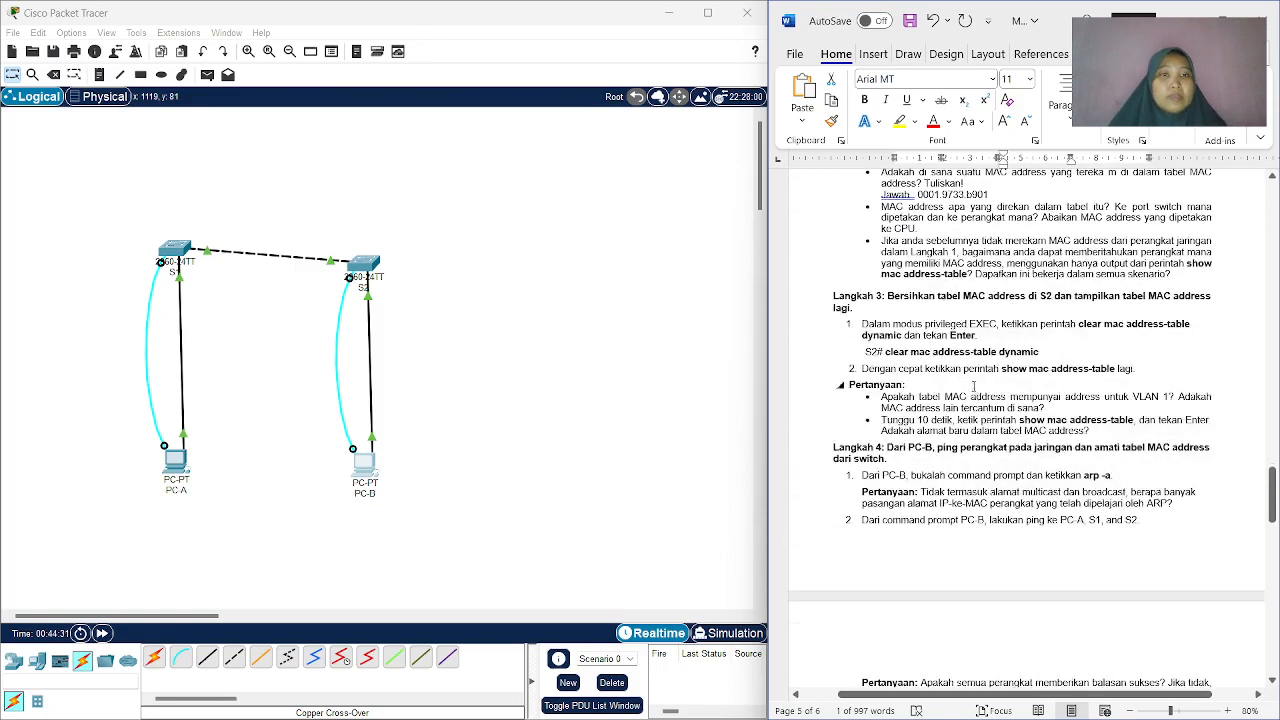
{"action": "scroll", "coordinate": [979, 368], "scroll_direction": "up", "scroll_amount": 15}
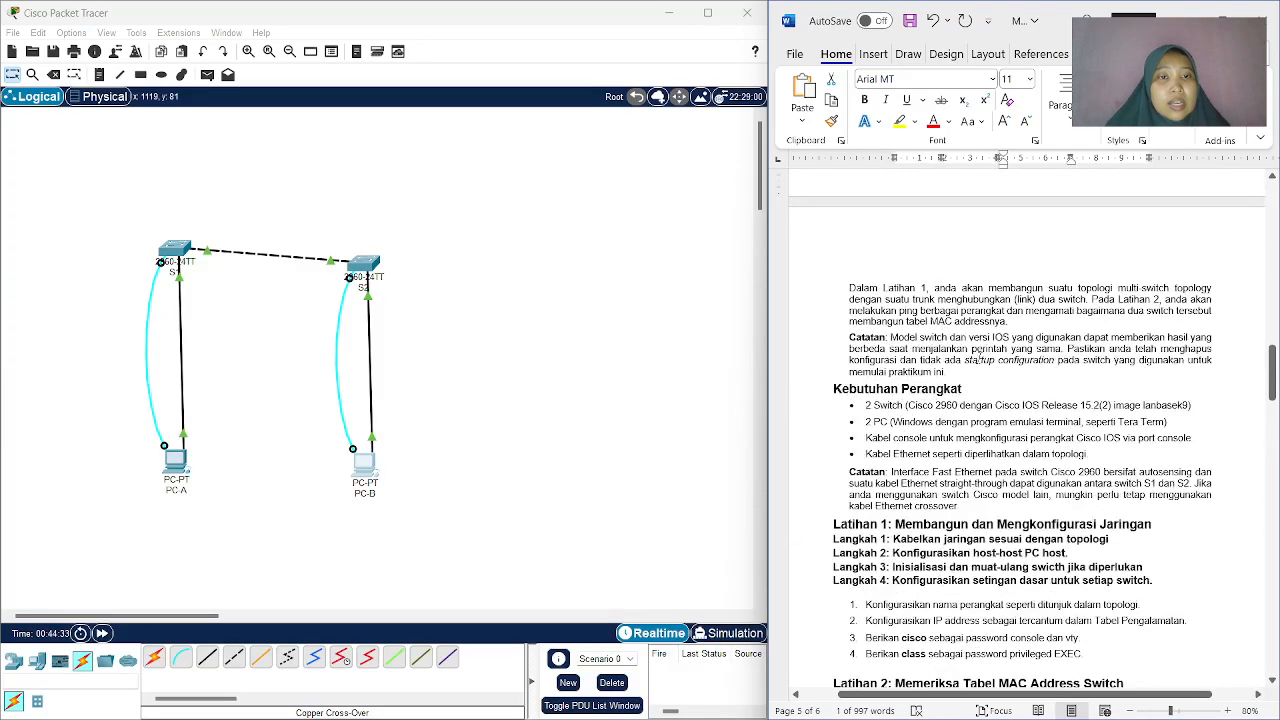
{"action": "scroll", "coordinate": [979, 340], "scroll_direction": "up", "scroll_amount": 10}
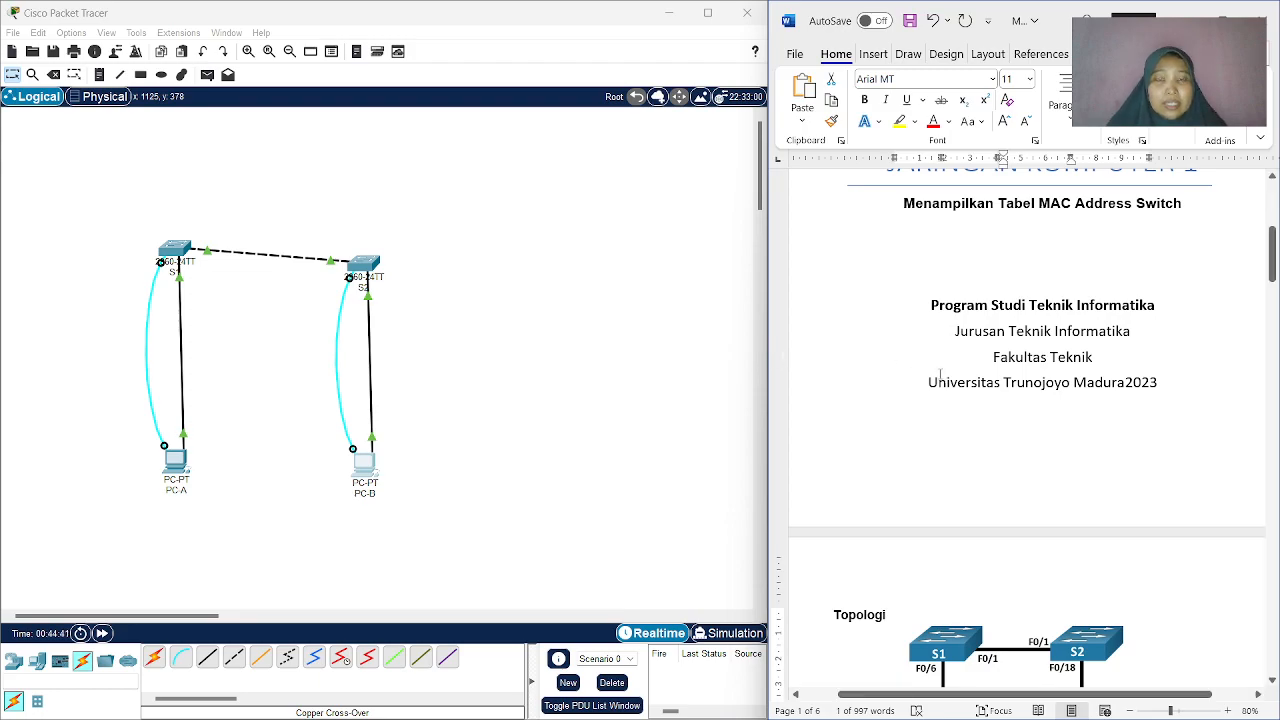
{"action": "left_click_drag", "start_coordinate": [769, 445], "coordinate": [771, 444]}
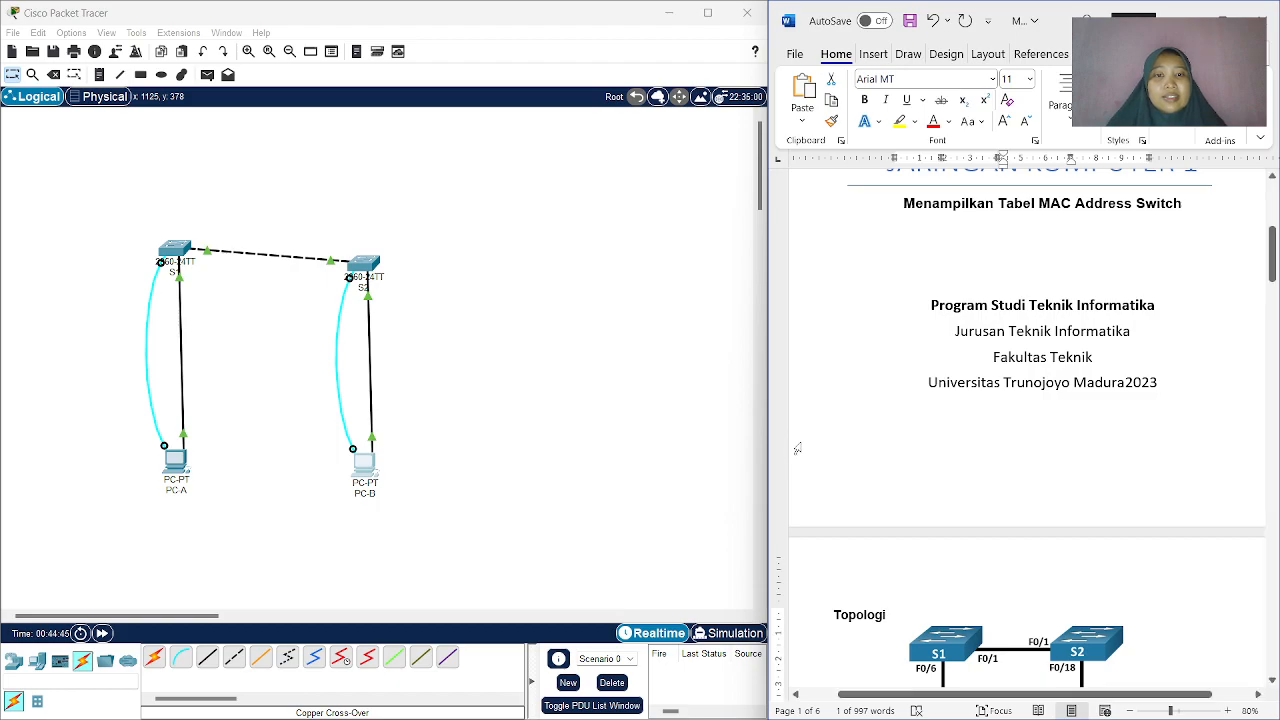